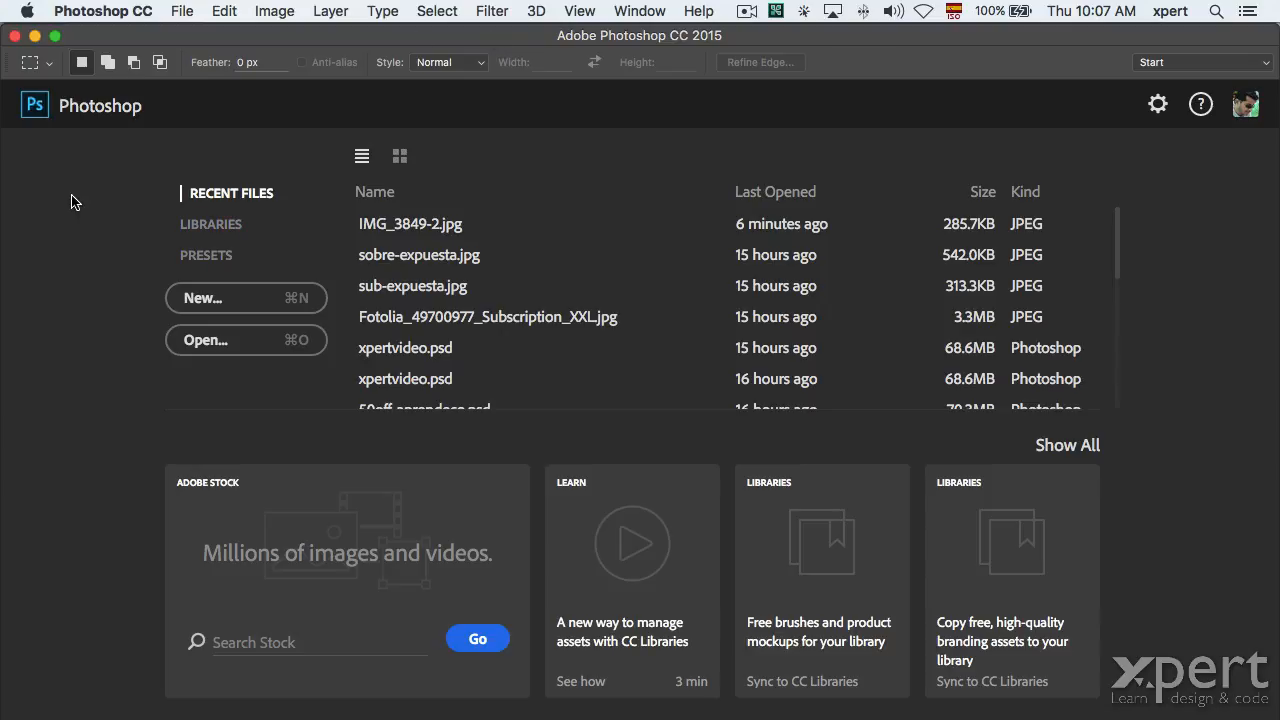
Make a new Untitled-1 document 1200 px wide and 800 px high via File > New.
click(181, 11)
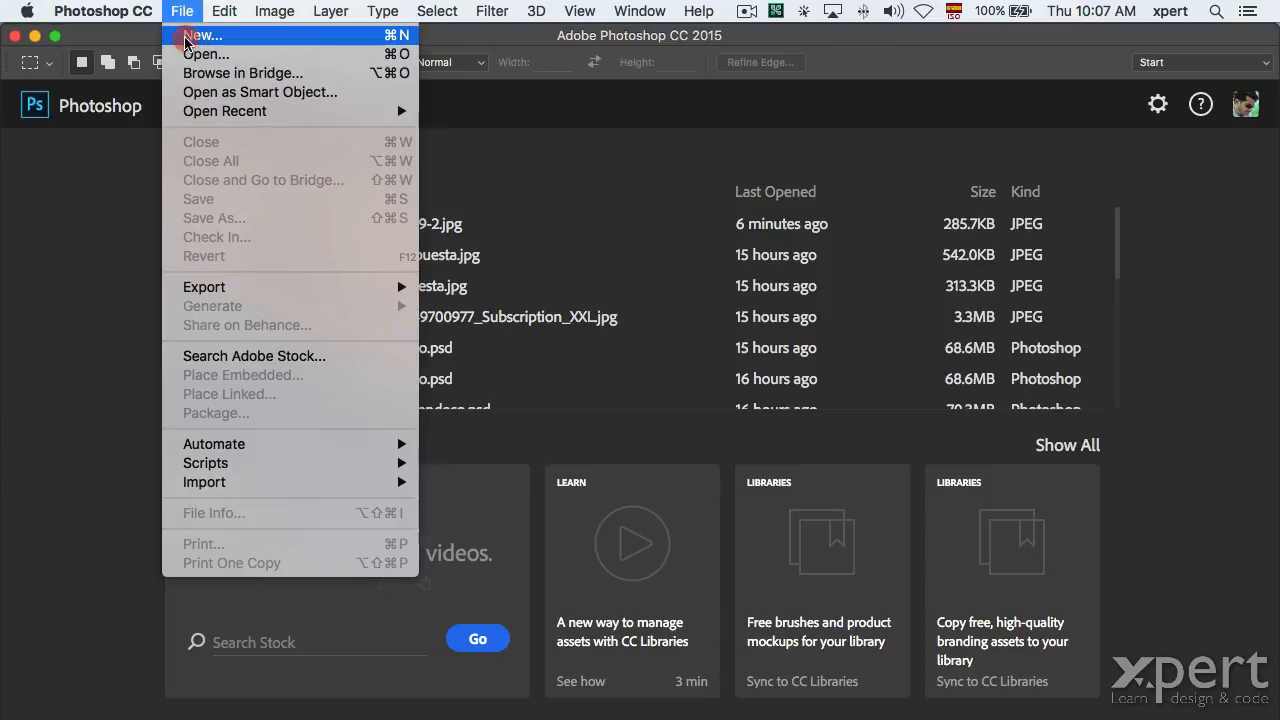
click(192, 38)
double_click(570, 268)
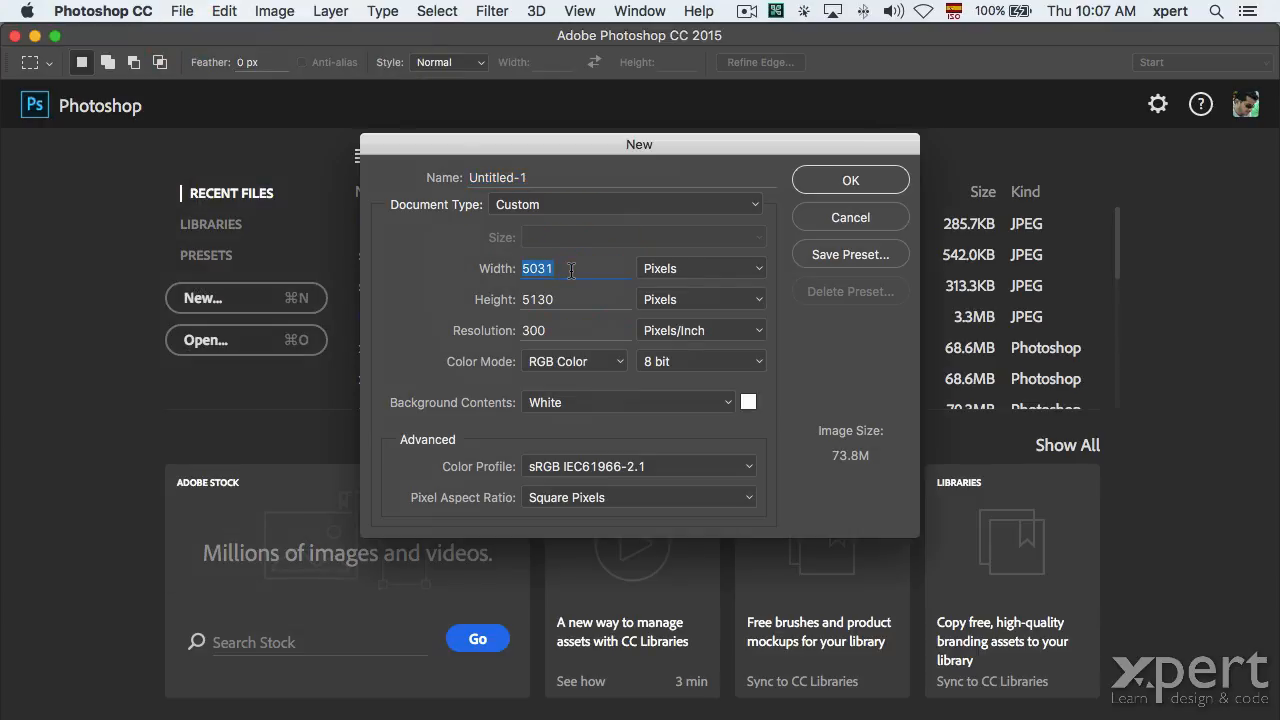
text(1200)
key(Tab)
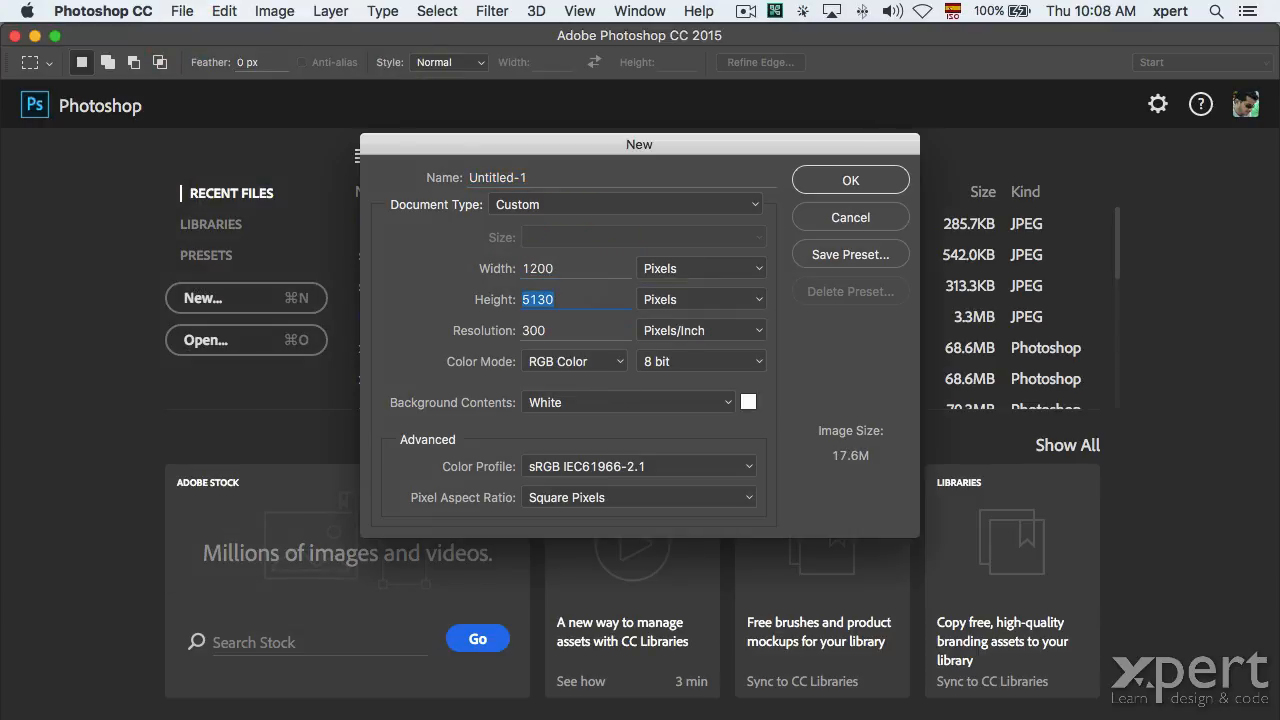
text(800)
click(866, 180)
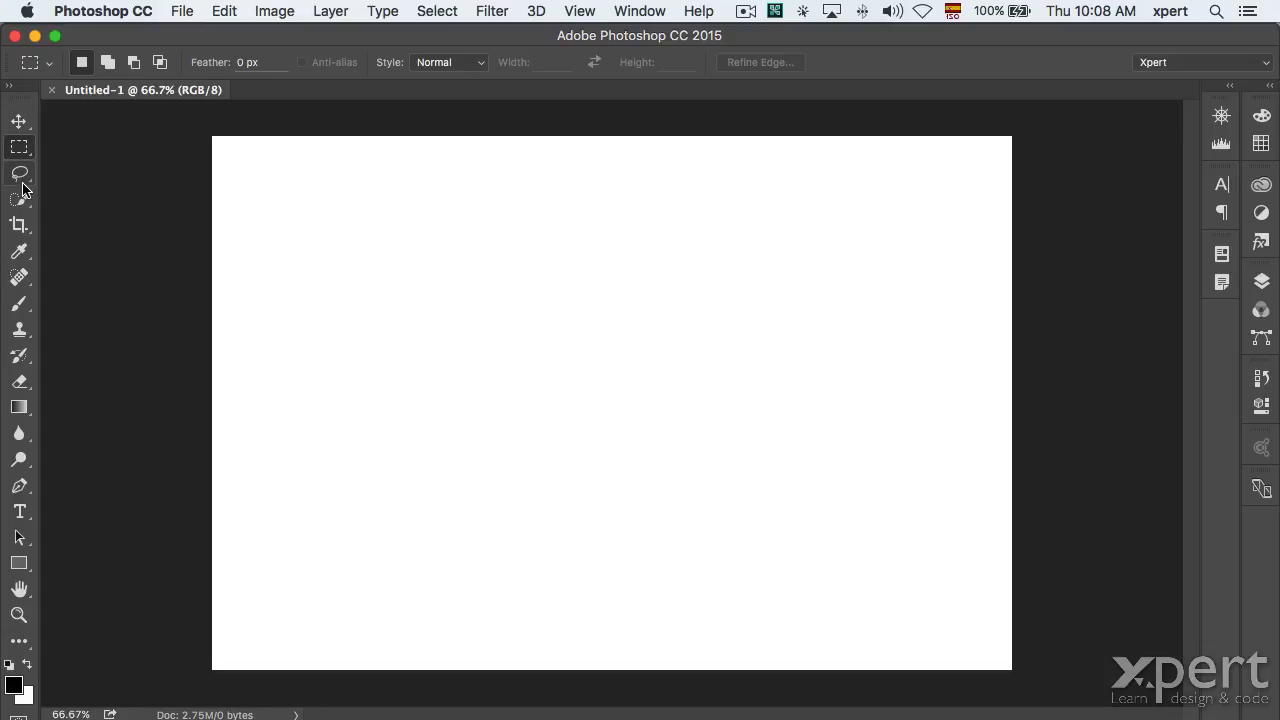
Switch from the Eyedropper to the Brush tool.
key(i)
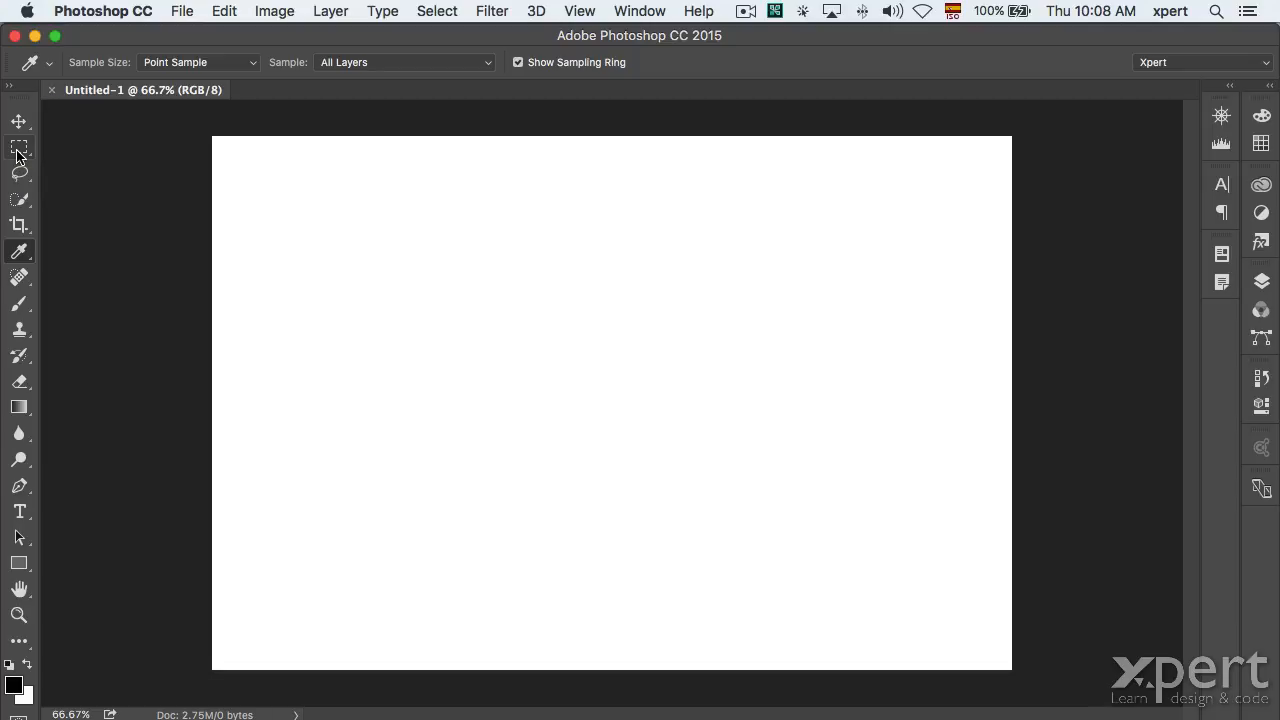
key(b)
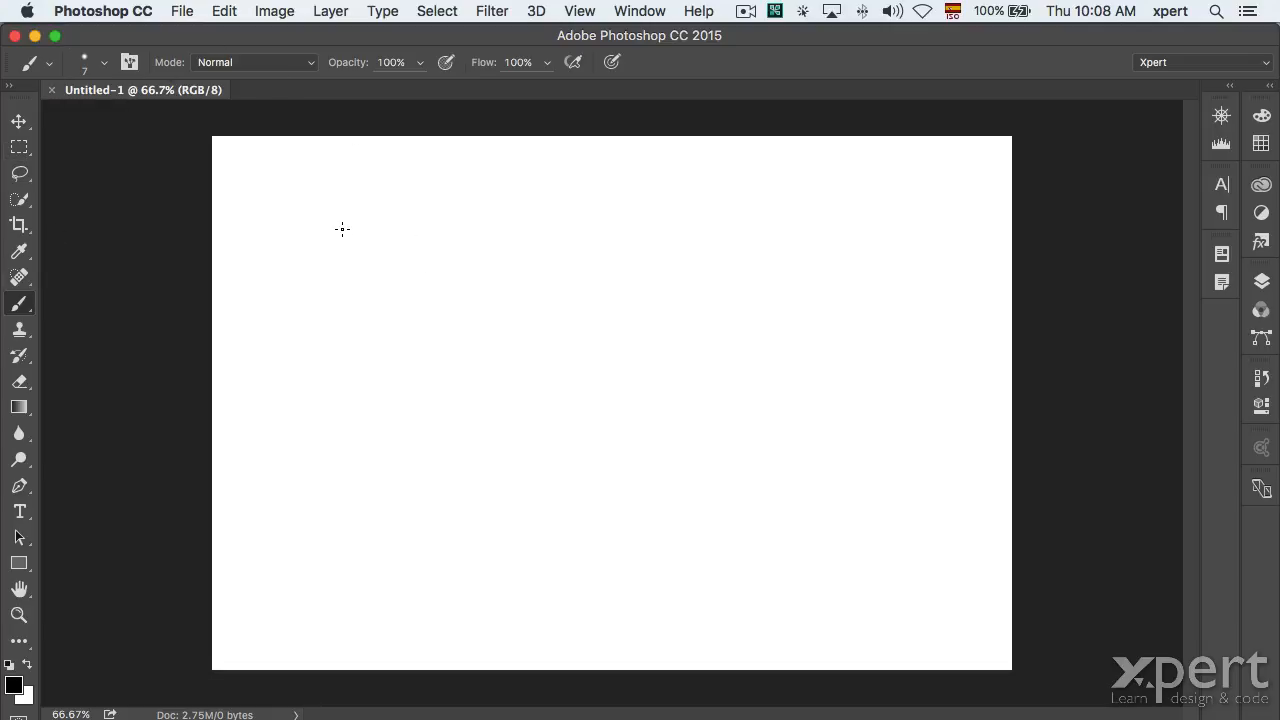
Paint a light-grey Z stroke across the canvas with a 136 px brush at 10% opacity.
key(1)
drag(364, 315, 400, 315)
mouse_move(353, 362)
mouse_down()
mouse_move(729, 350)
mouse_move(772, 385)
mouse_move(476, 454)
mouse_move(434, 494)
mouse_move(737, 506)
mouse_move(821, 491)
mouse_move(866, 457)
mouse_up()
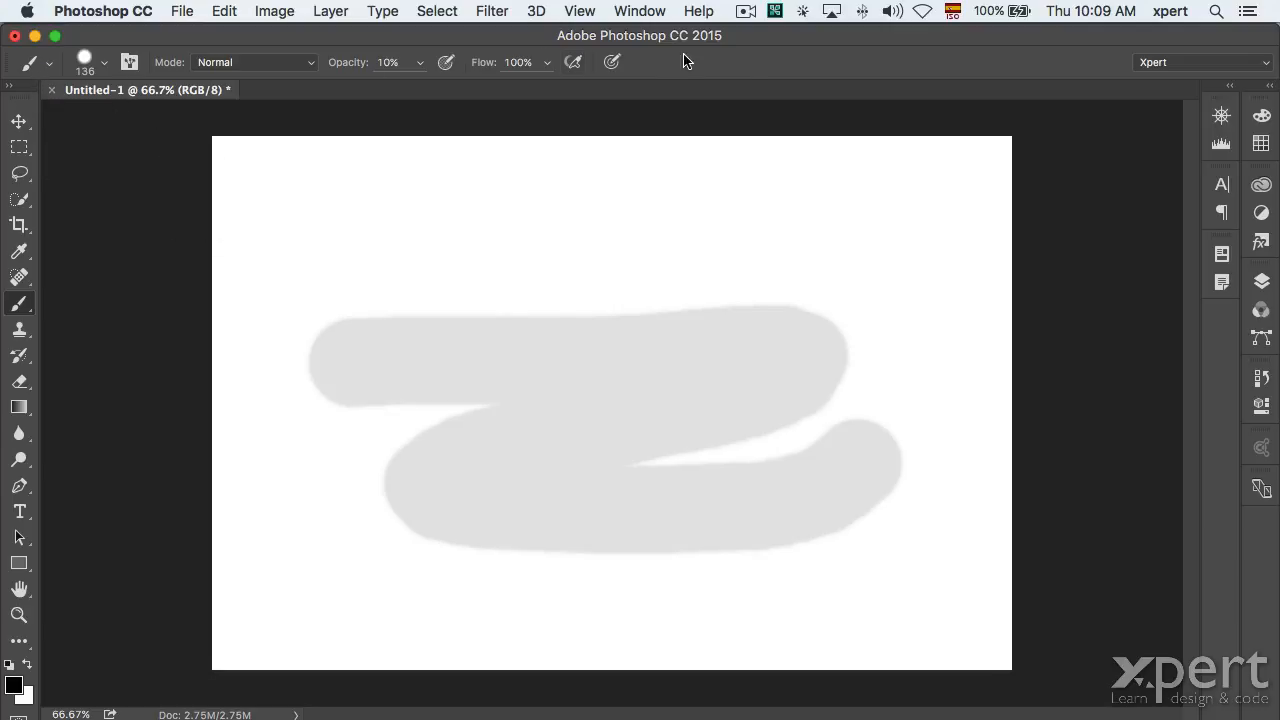
Reset the brush to 13 px at 100% opacity and paint a thin black zigzag near the top.
right_click(24, 66)
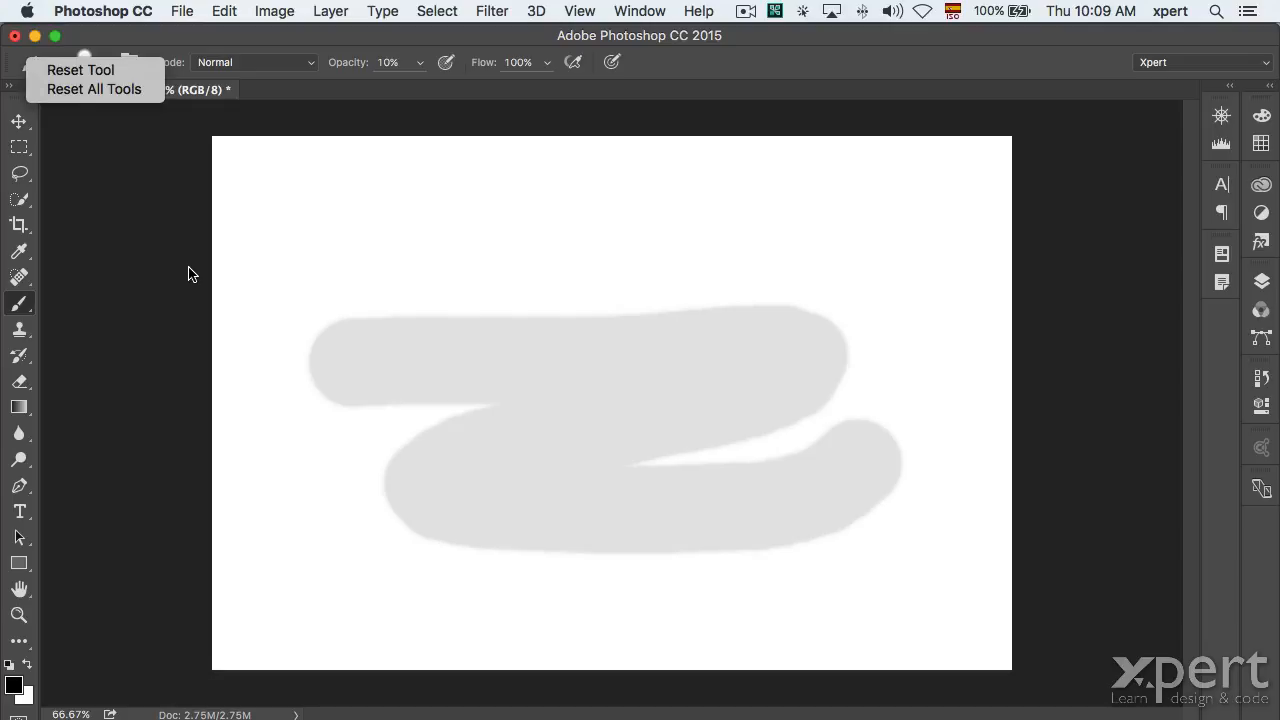
click(84, 72)
mouse_move(363, 191)
mouse_down()
mouse_move(423, 191)
mouse_move(400, 222)
mouse_up()
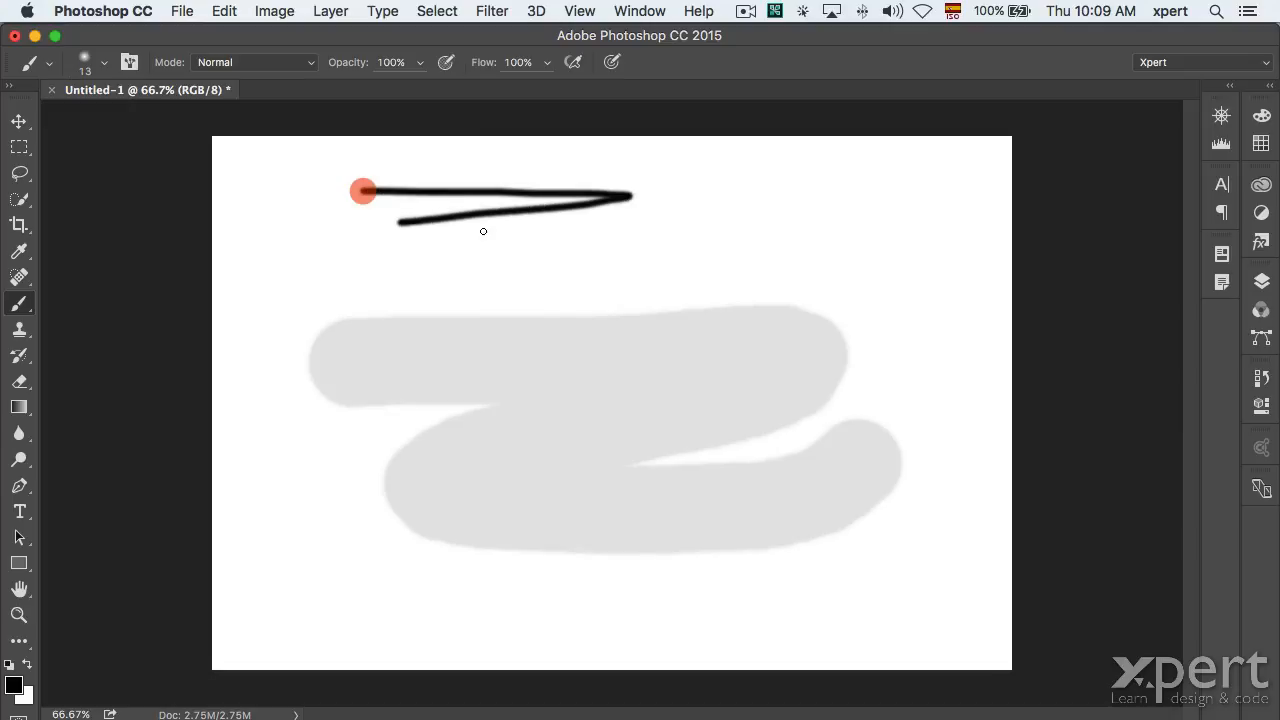
mouse_move(483, 231)
mouse_down()
mouse_move(721, 260)
mouse_move(691, 254)
mouse_move(739, 201)
mouse_up()
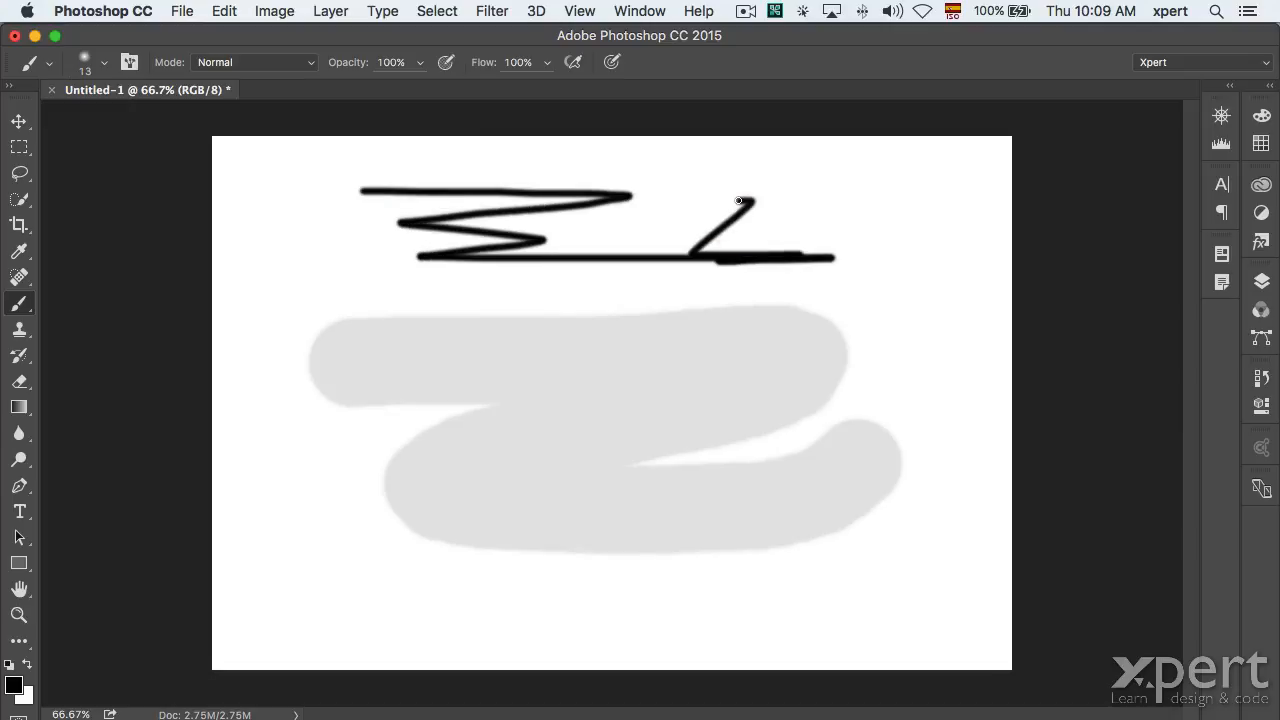
Bring the Fotolia portrait photo from Adobe Bridge into Photoshop.
key(super+Tab)
key(super+Tab)
key(super+Tab)
key(super+Tab)
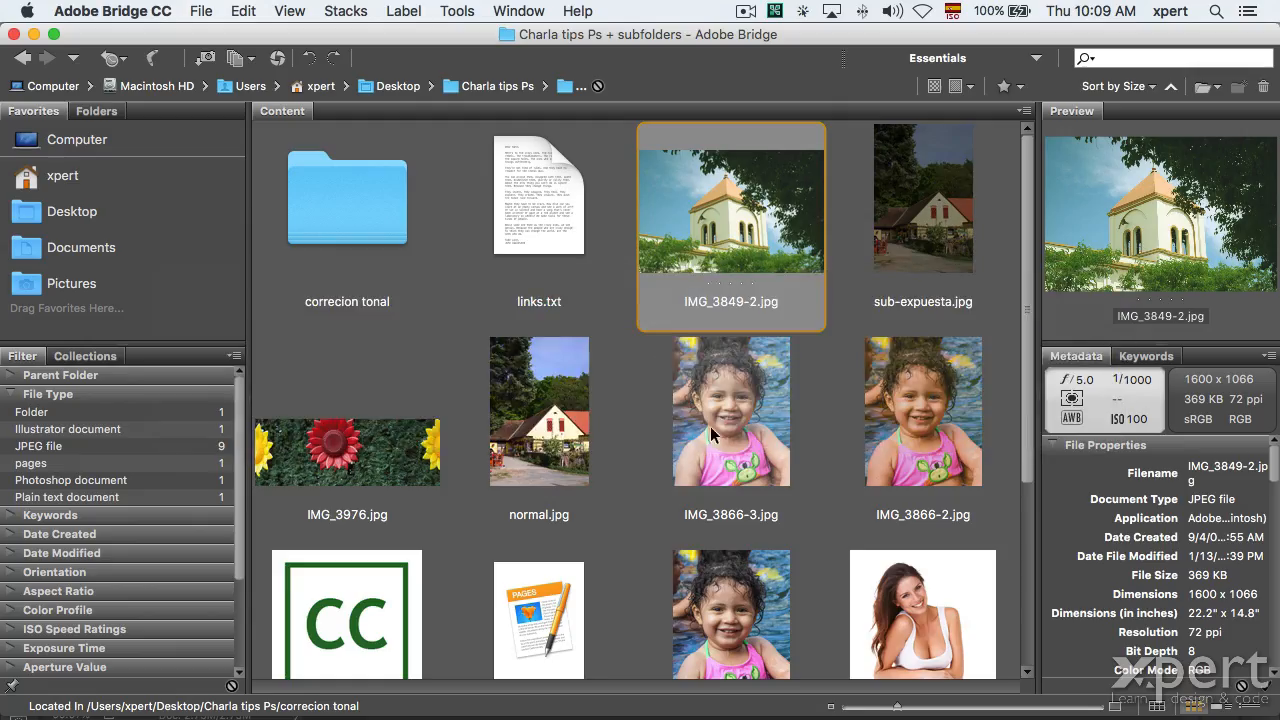
scroll(713, 435, down, 5)
key(super+Tab)
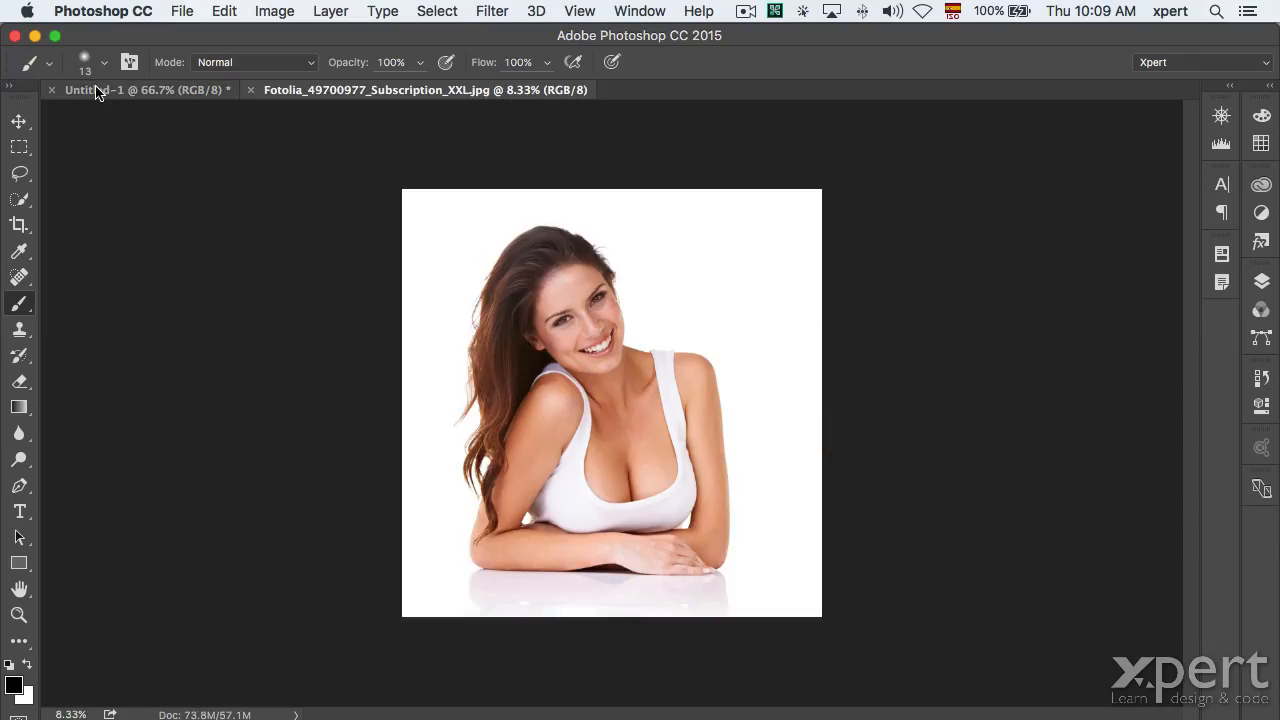
Close Untitled-1 without saving and select the Move tool.
click(94, 89)
click(52, 89)
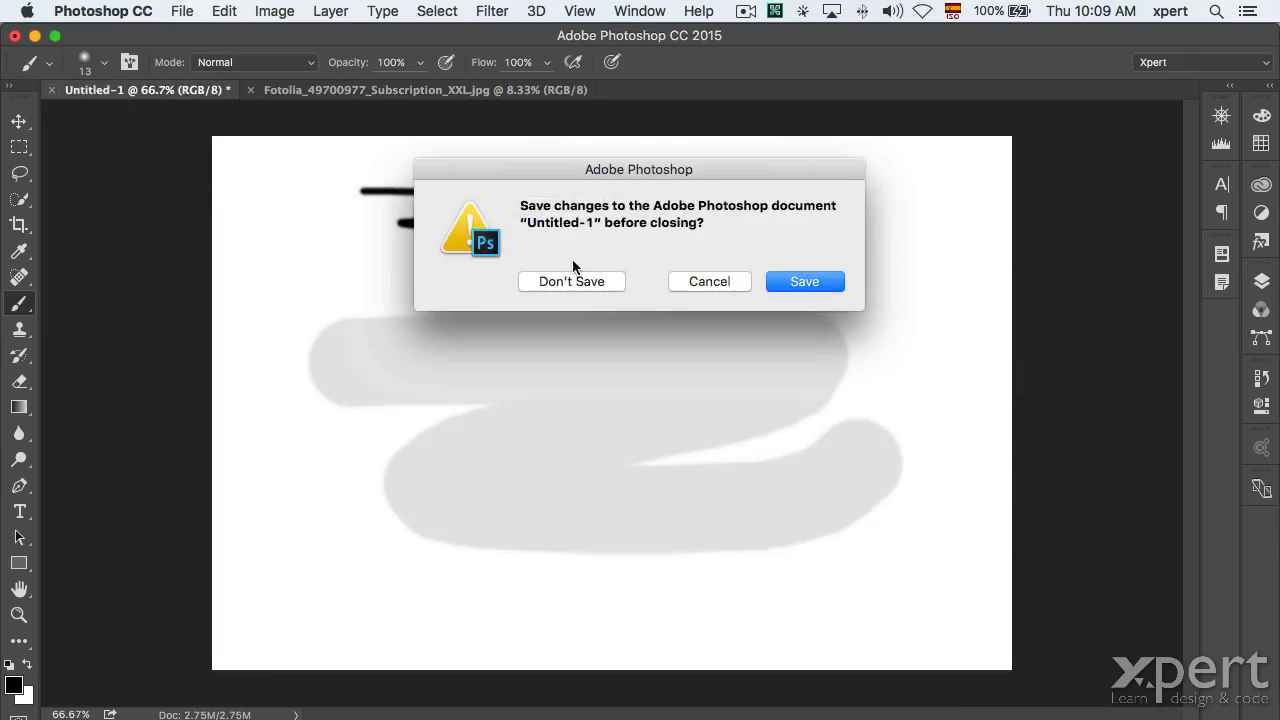
click(571, 280)
click(19, 121)
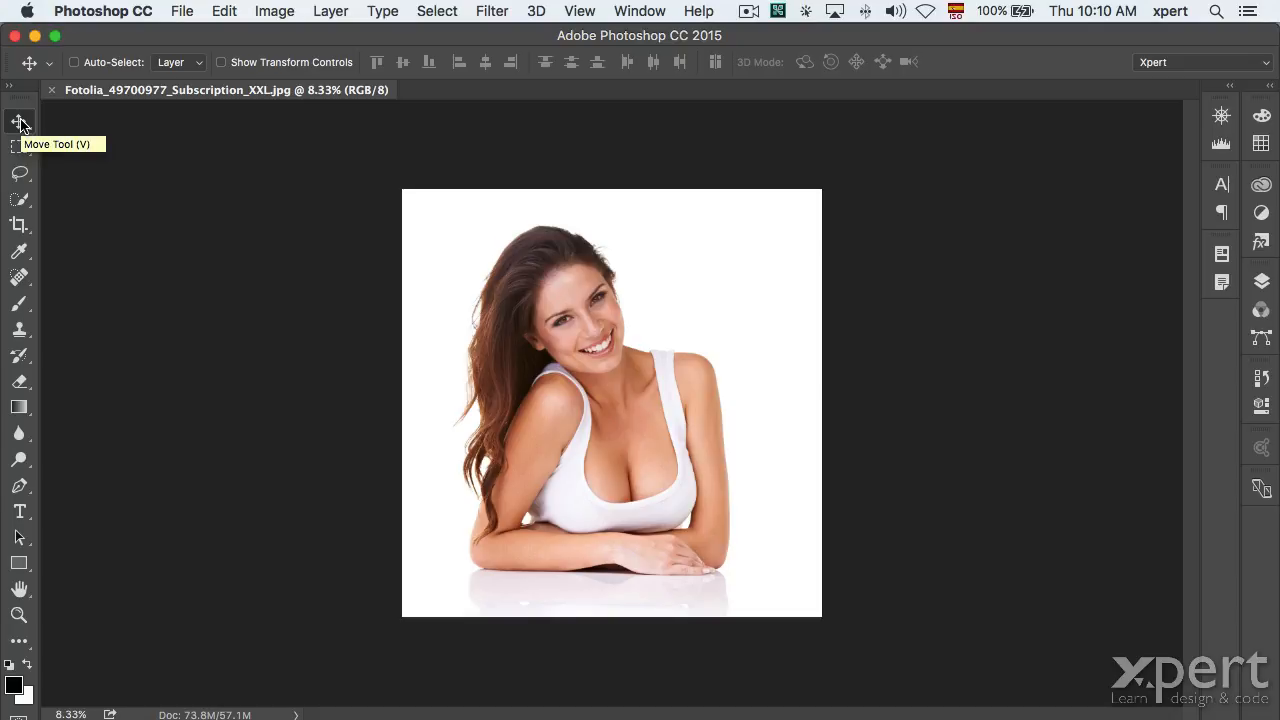
Open and close the Color panel, then expand both dock columns in full.
click(1262, 117)
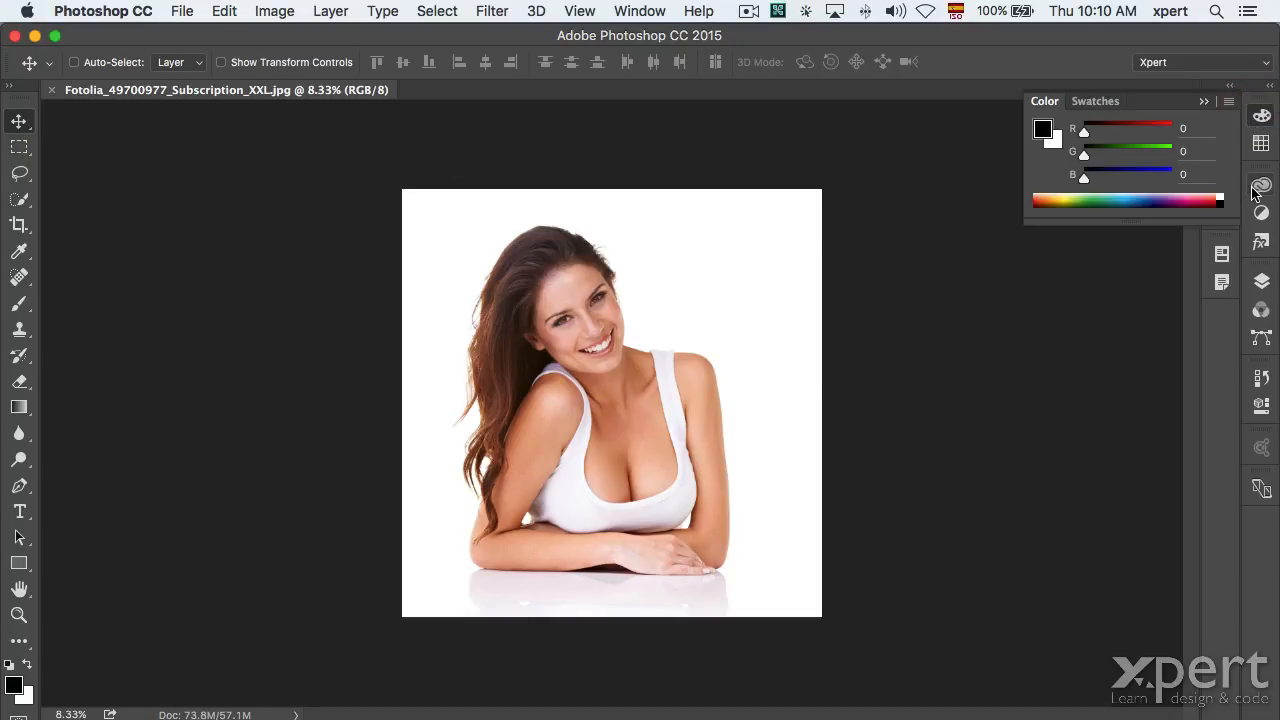
click(1259, 116)
click(1231, 86)
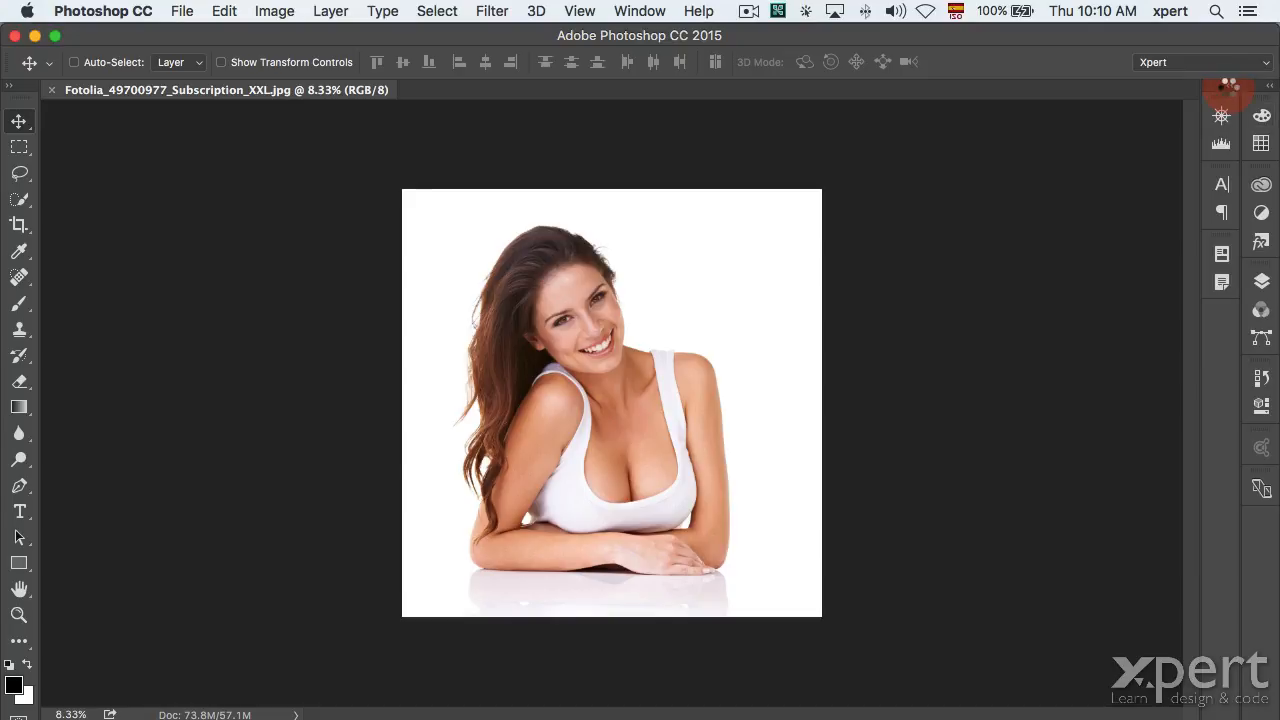
click(1267, 89)
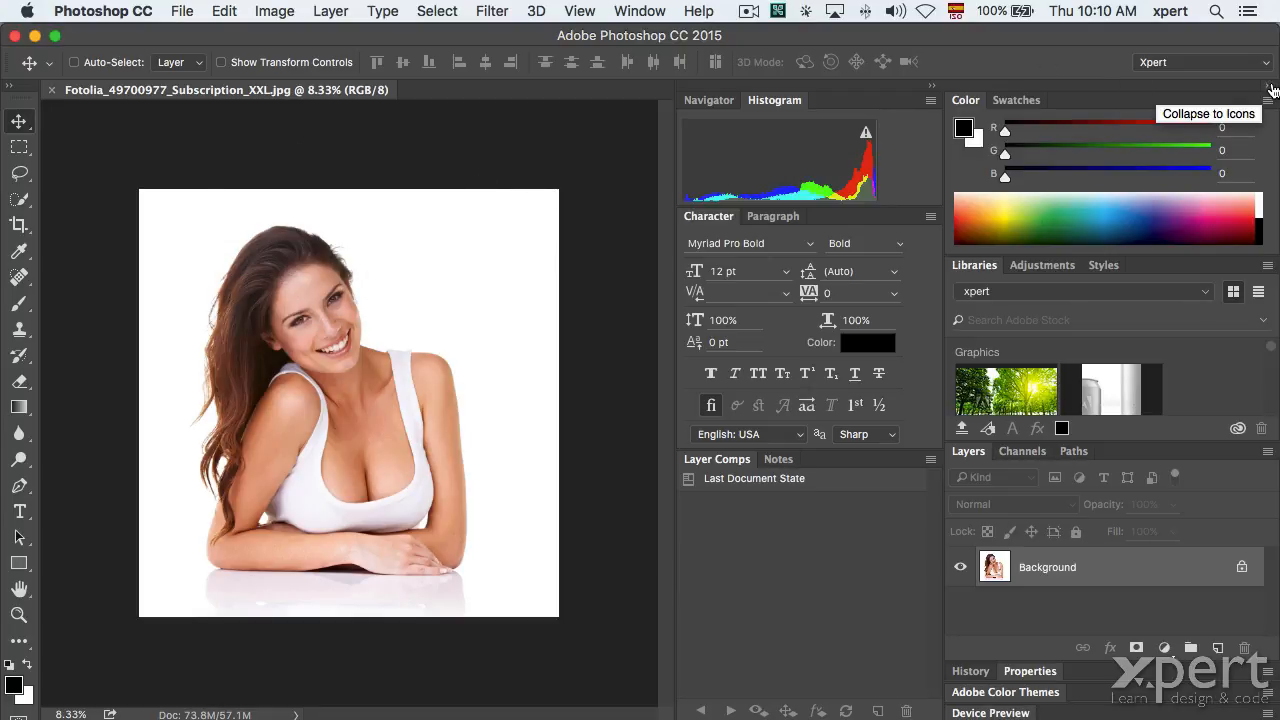
Collapse both dock columns to icons, then expand them fully again.
click(1273, 88)
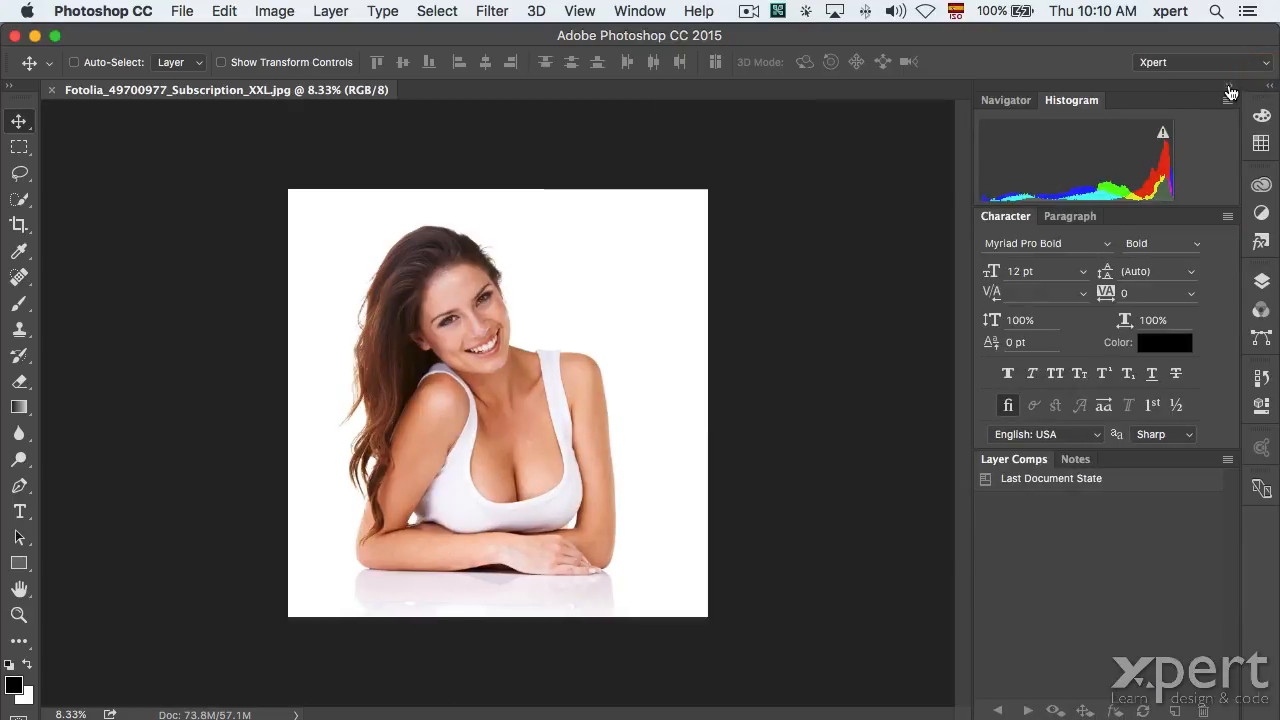
click(1229, 87)
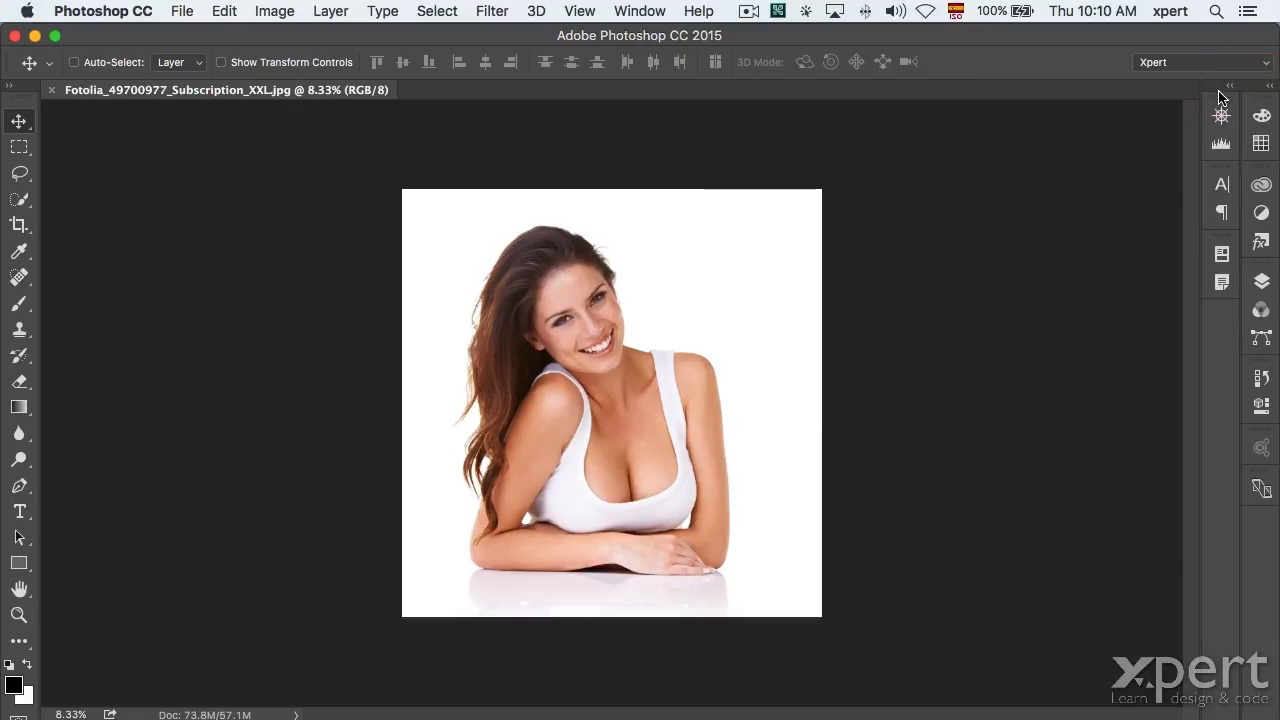
click(1229, 88)
click(1269, 88)
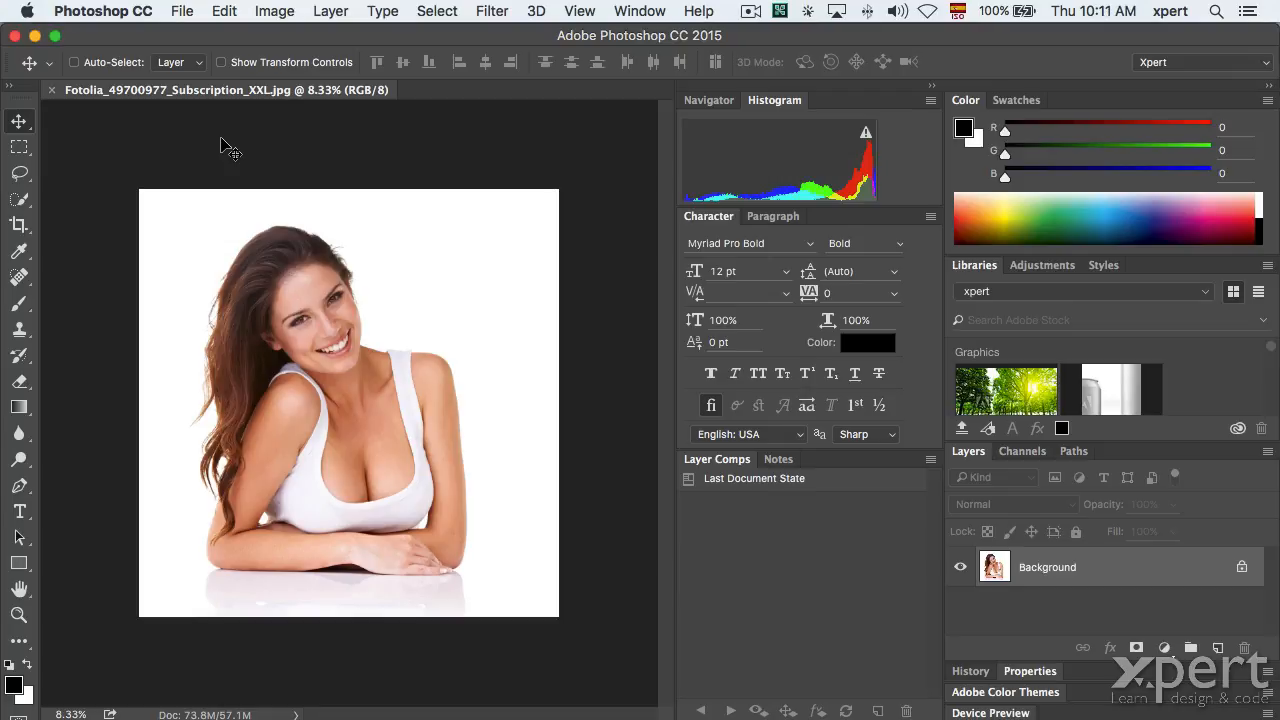
Hide and restore all panels with Tab, then hide only the side panels with Shift+Tab.
key(Tab)
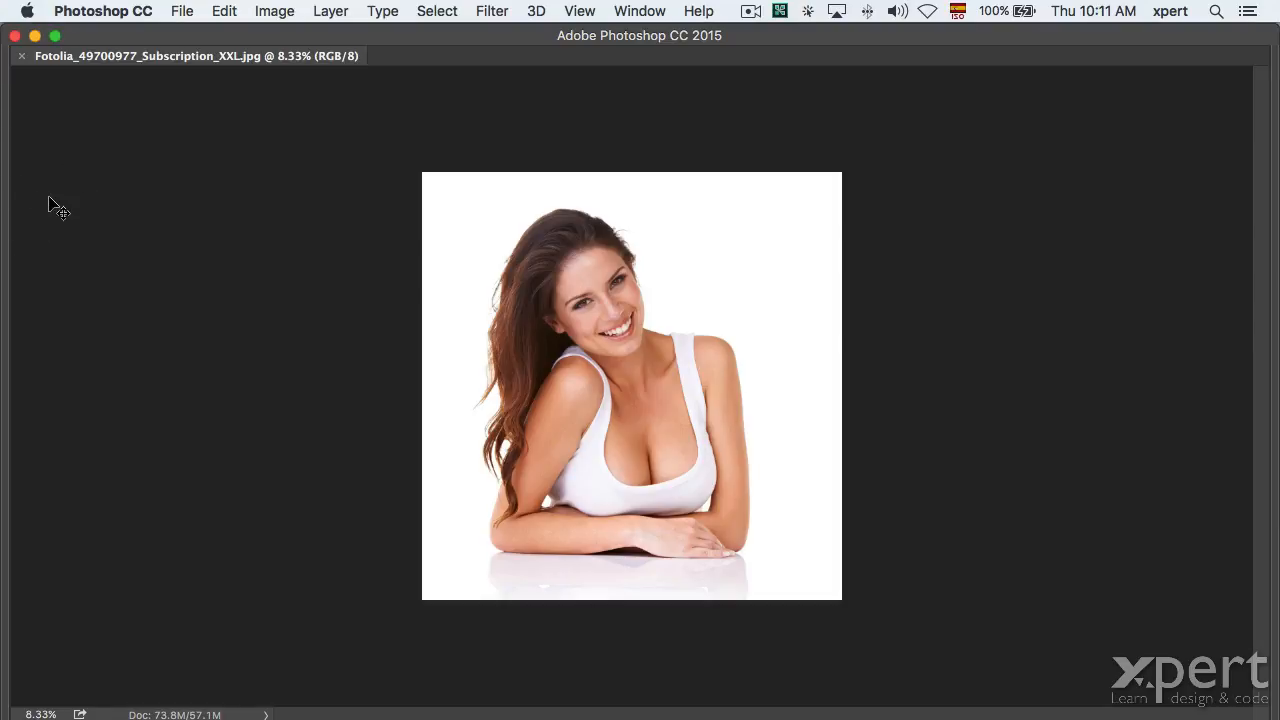
key(Tab)
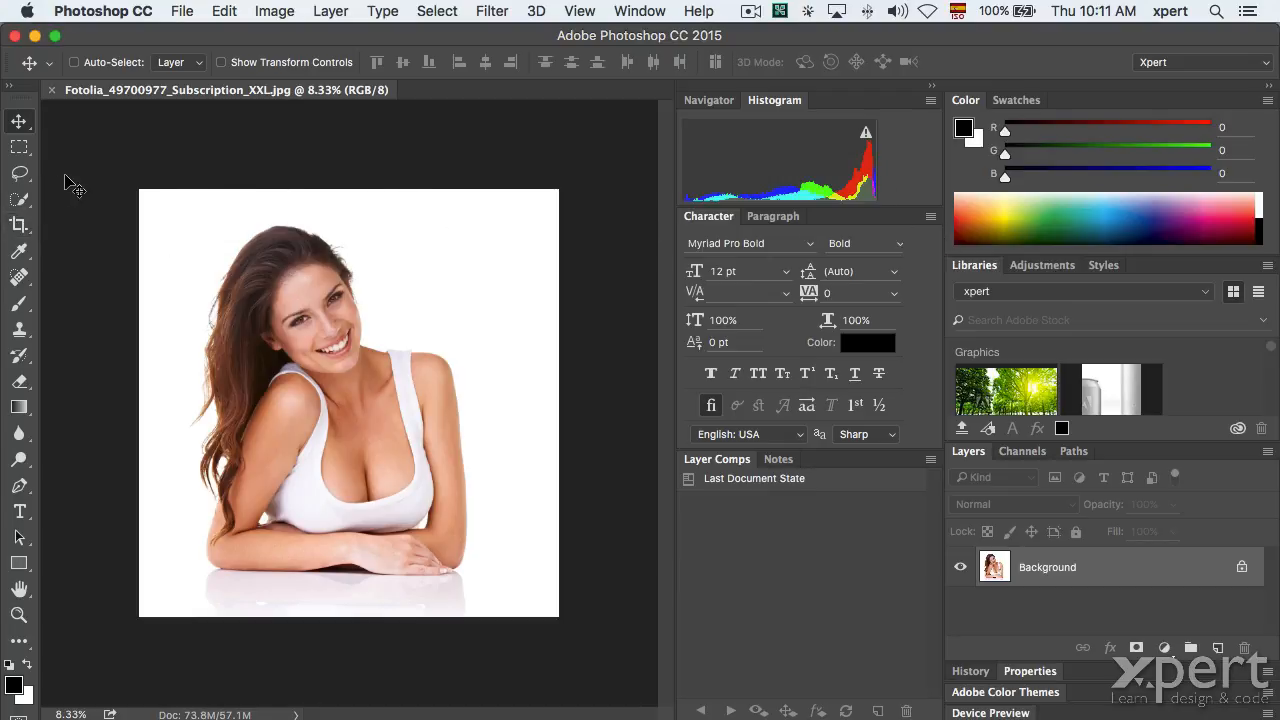
key(shift+Tab)
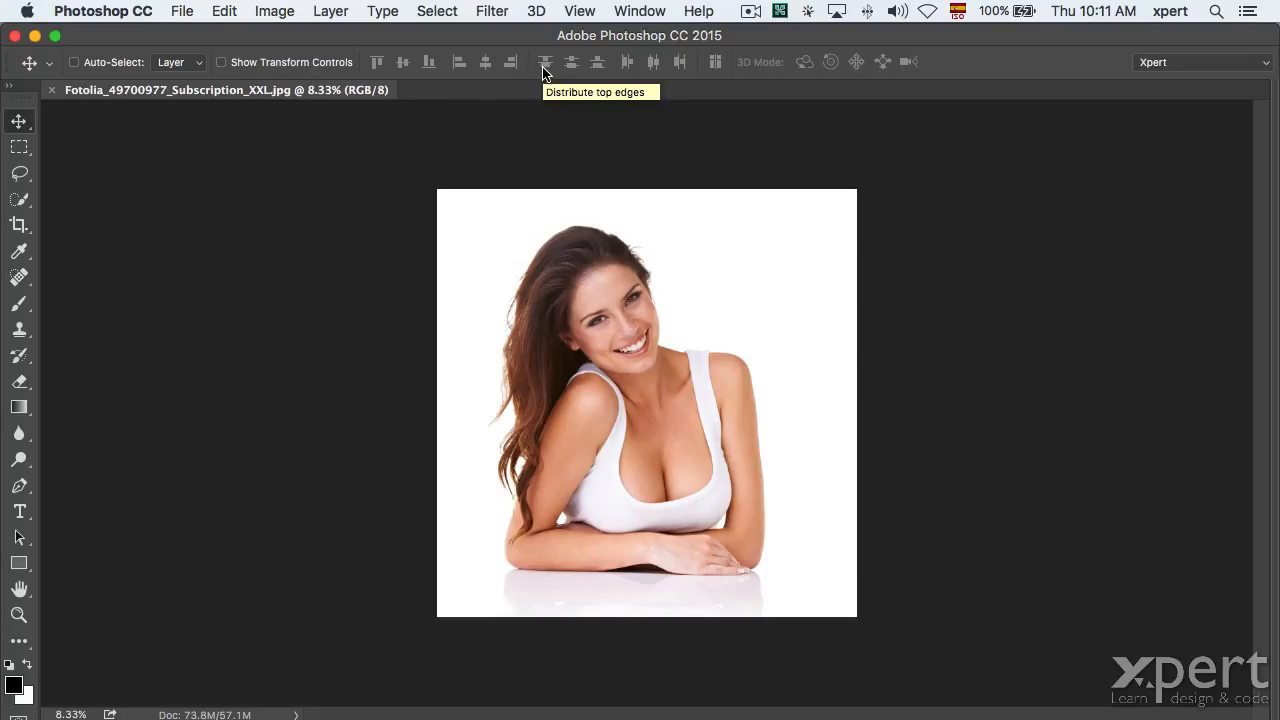
Restore the side panels, collapse both dock columns to icons, and pick the Eyedropper.
key(shift+Tab)
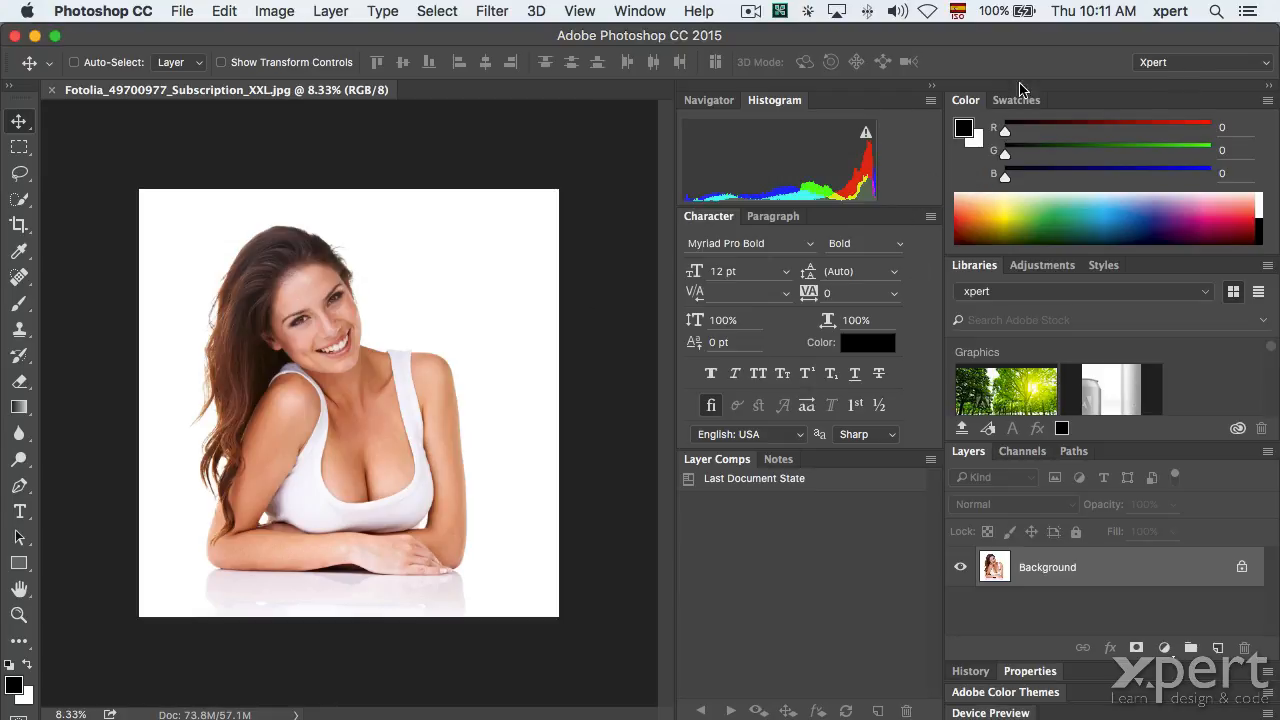
click(1271, 92)
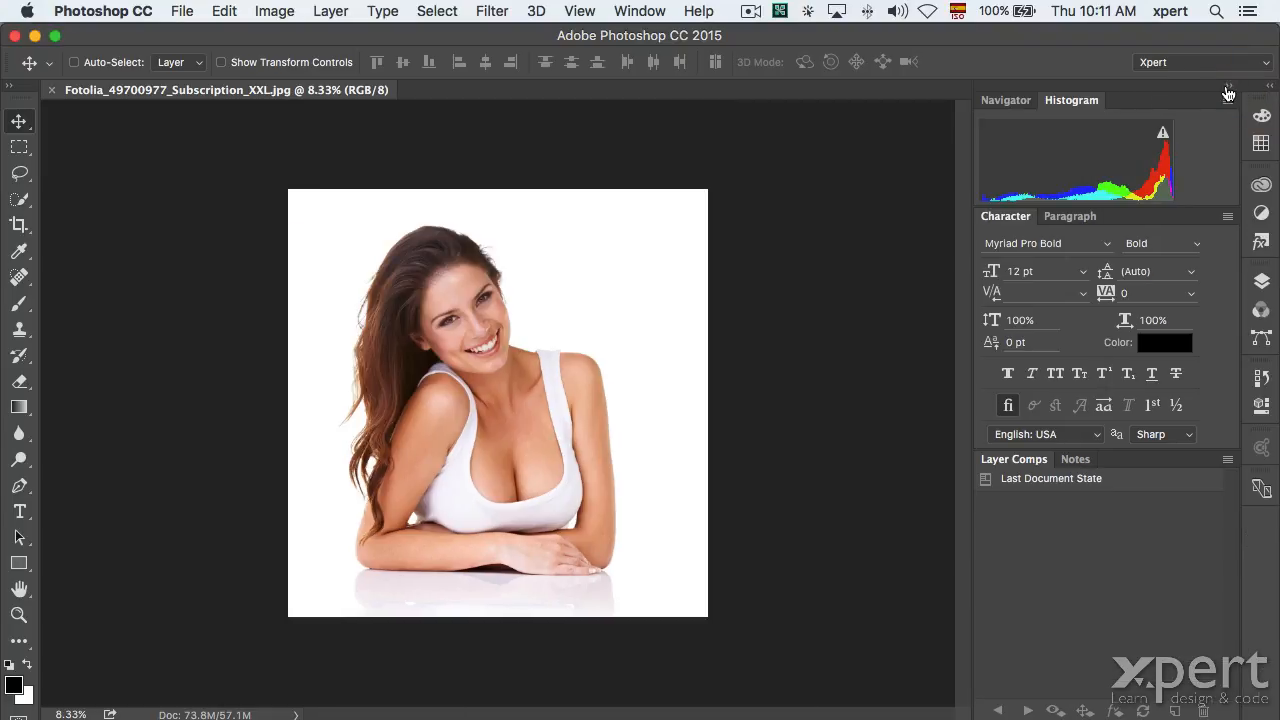
click(1229, 92)
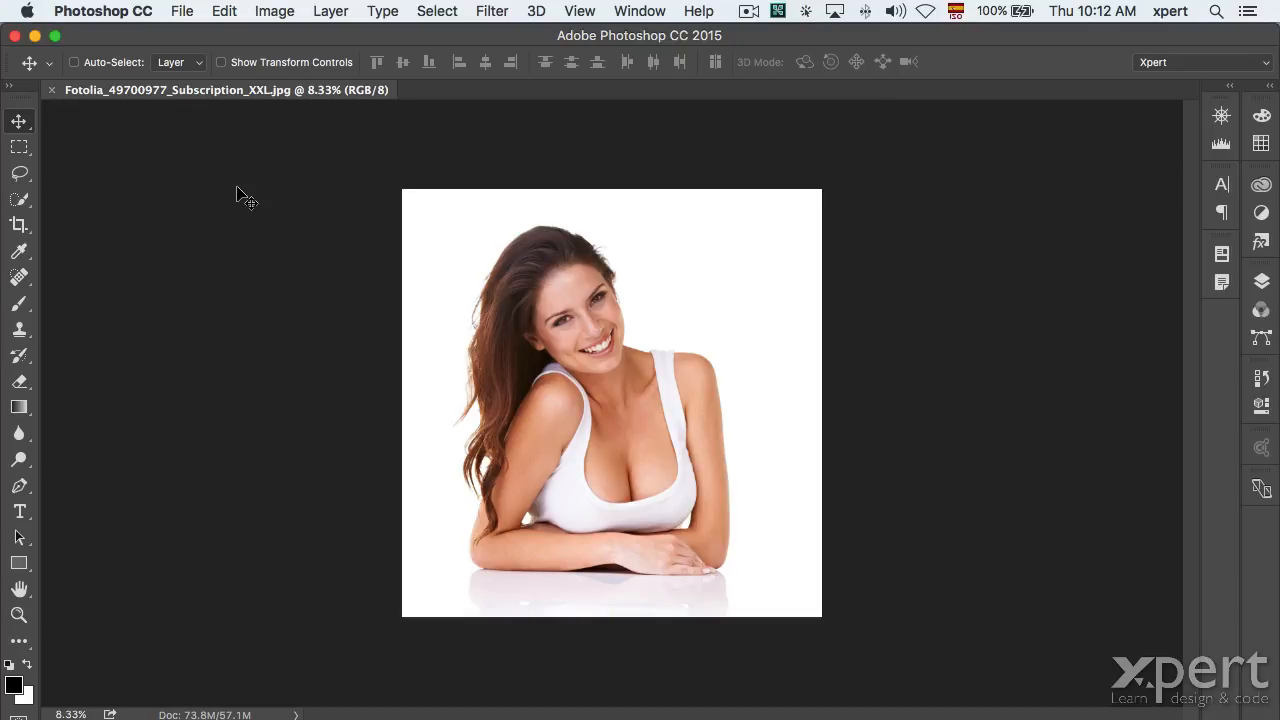
key(i)
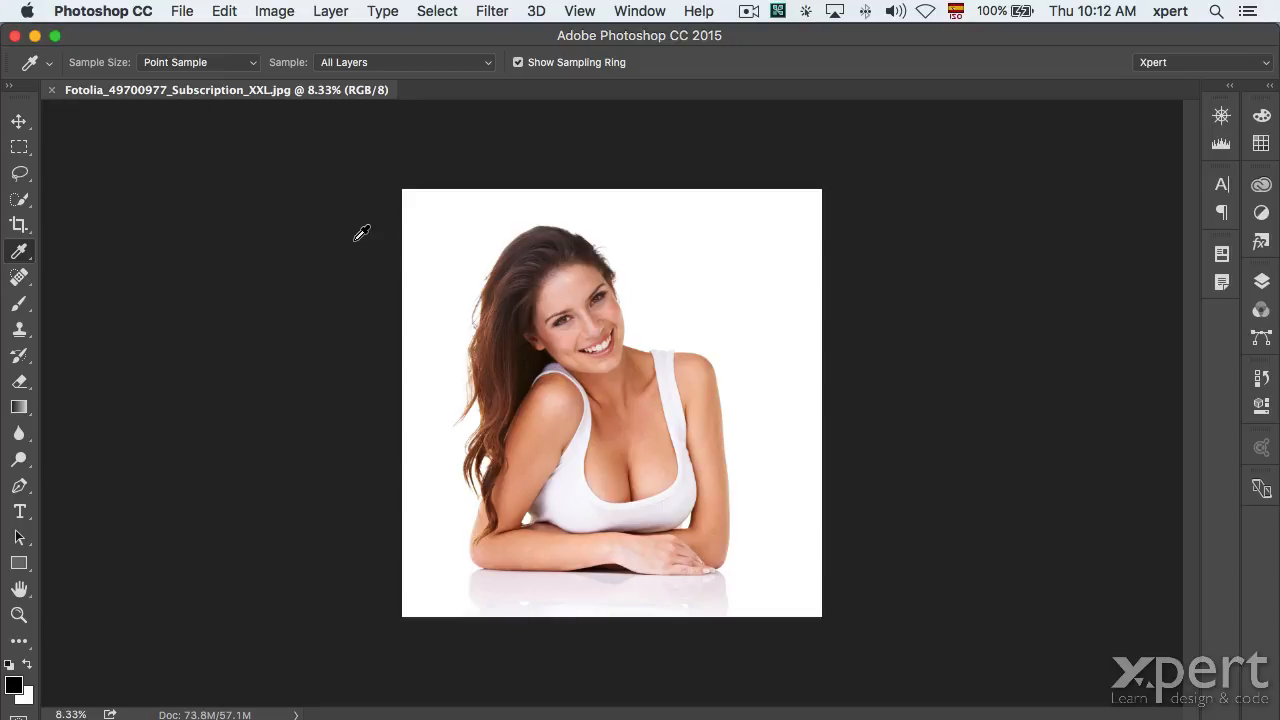
Paint a straight brush line across the face, then undo it.
key(b)
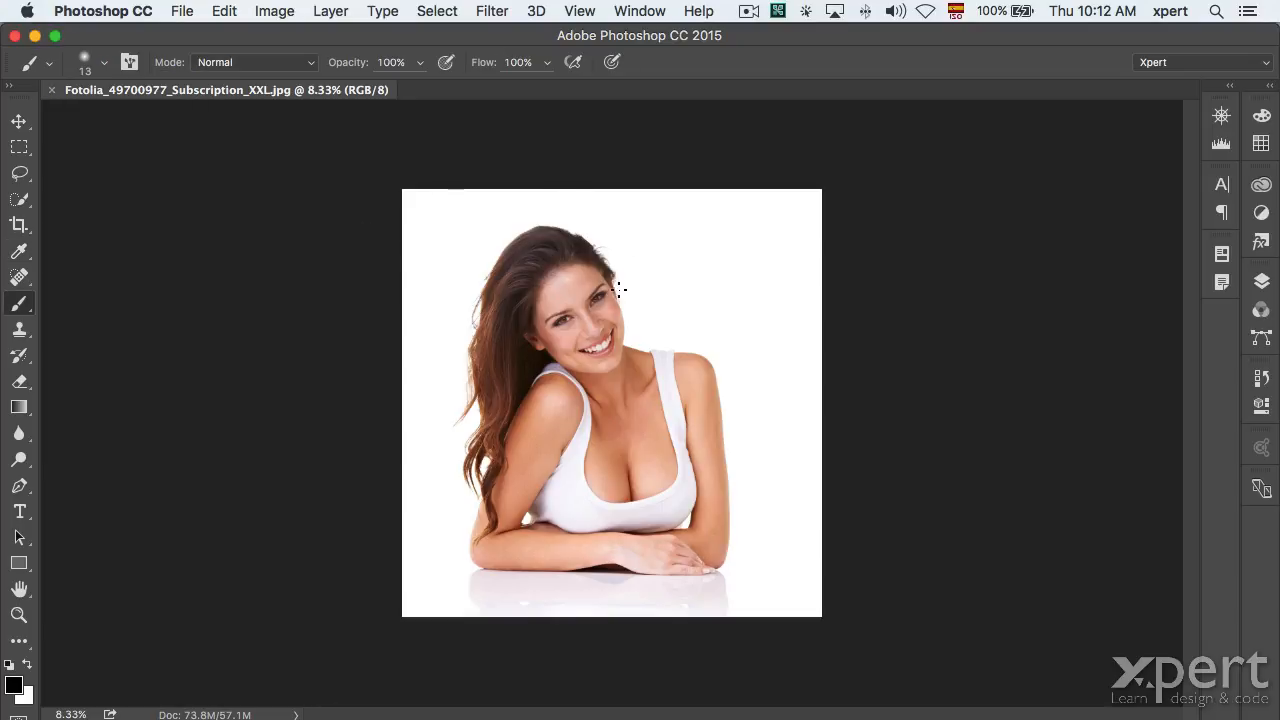
click(626, 277)
shift+click(547, 333)
key(super+z)
Brush a thin stroke down the hair, undo it, then switch to Move and Eyedropper.
drag(528, 254, 519, 303)
key(super+z)
key(v)
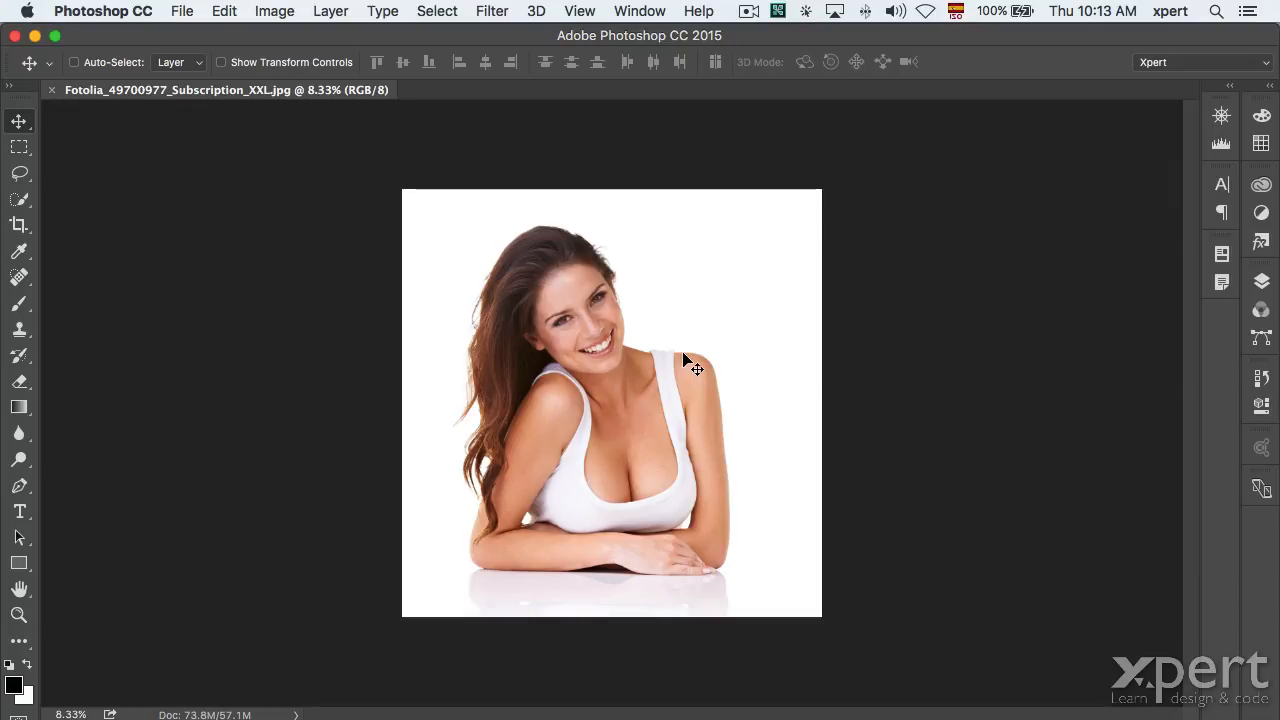
key(i)
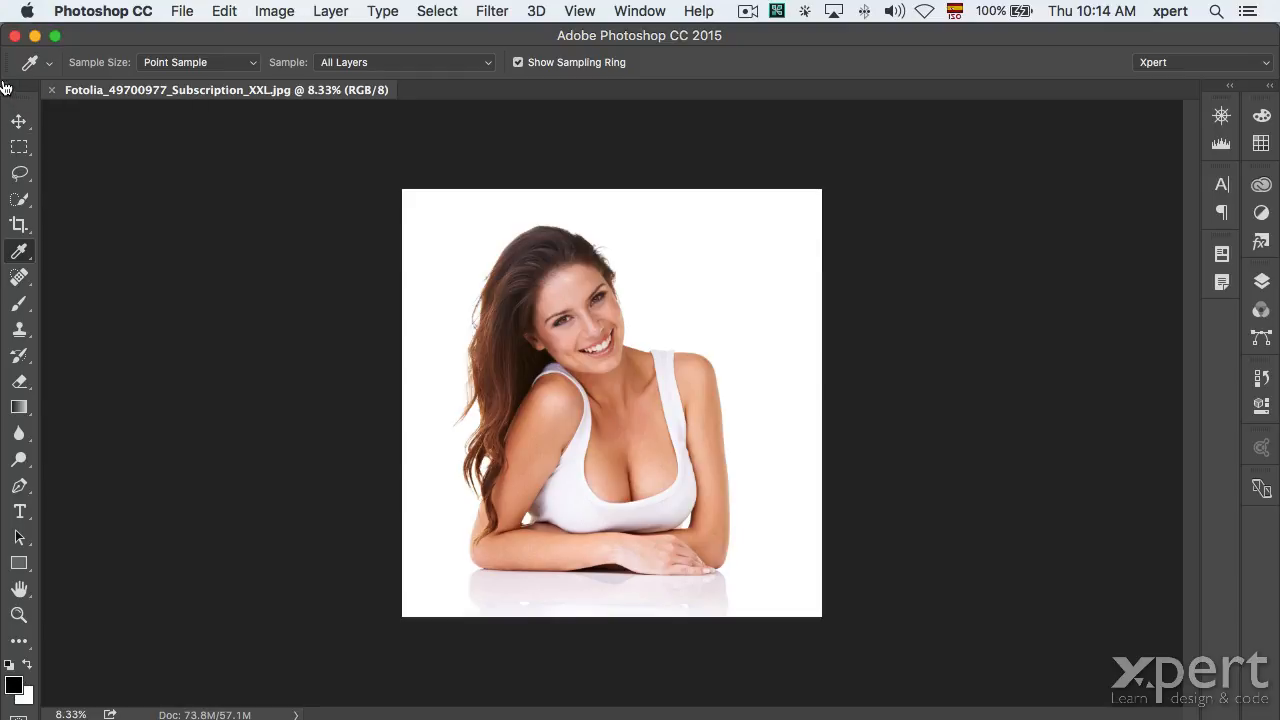
click(7, 89)
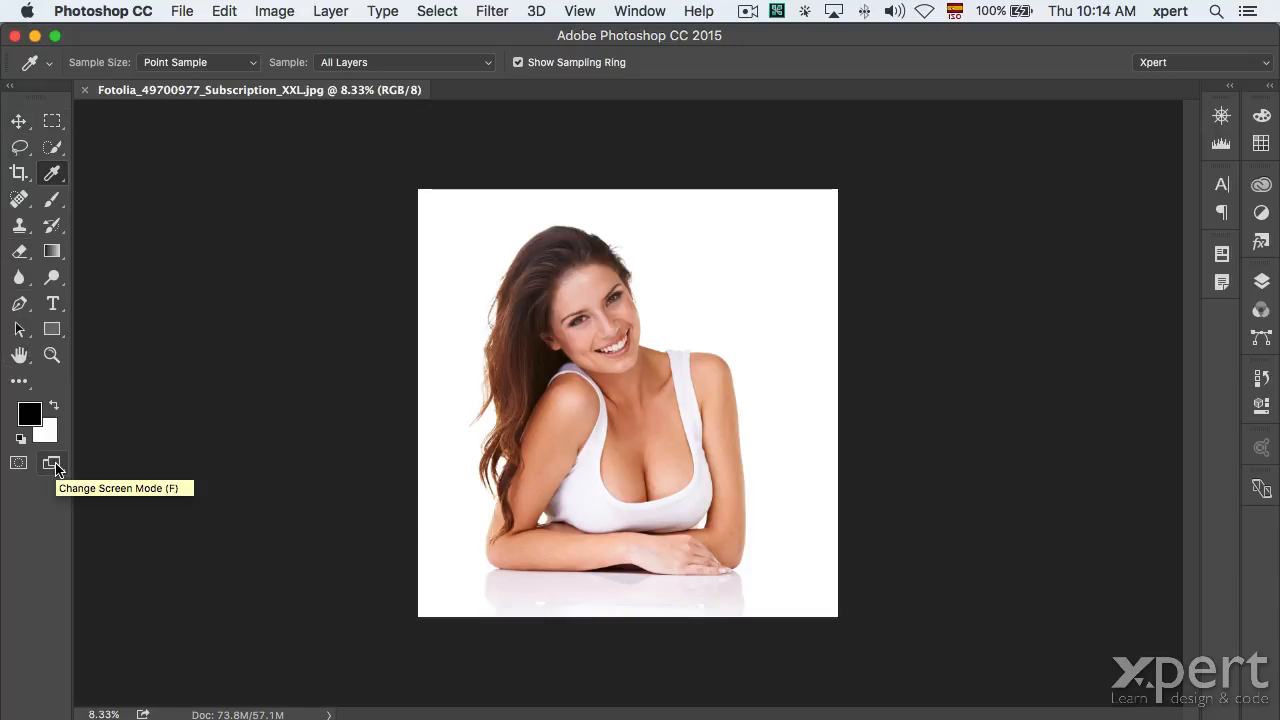
drag(56, 468, 294, 289)
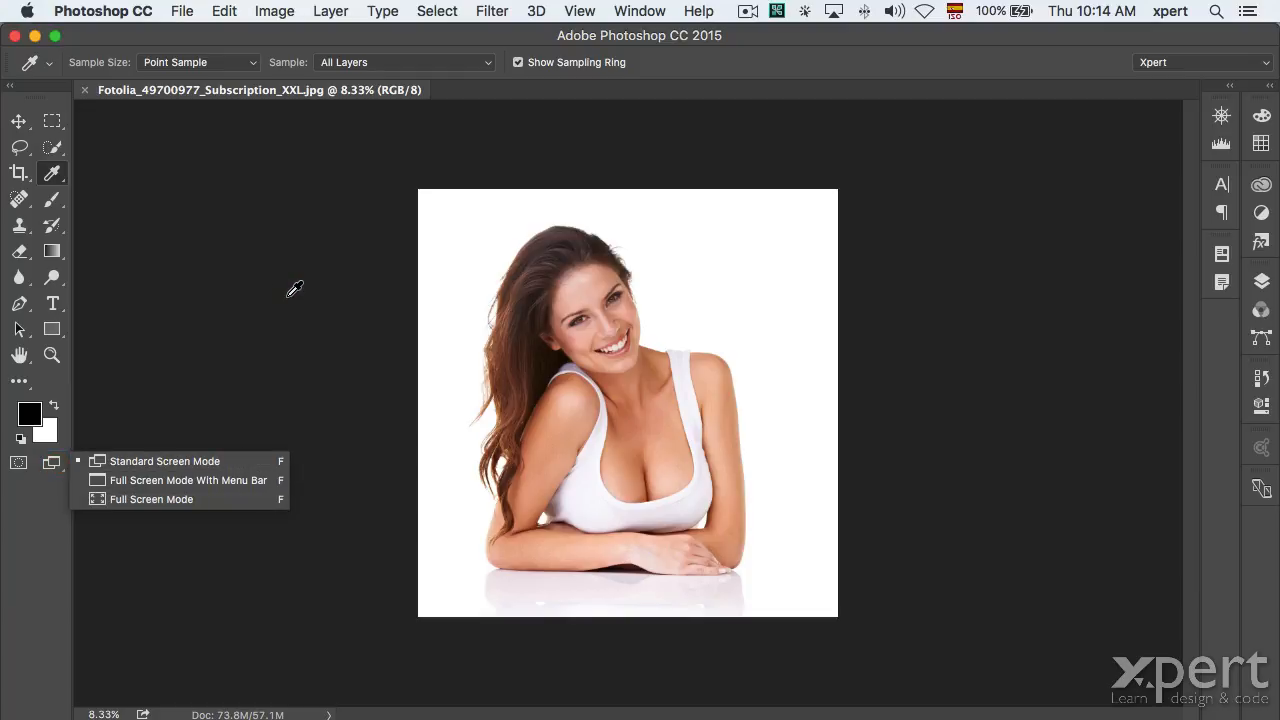
click(56, 462)
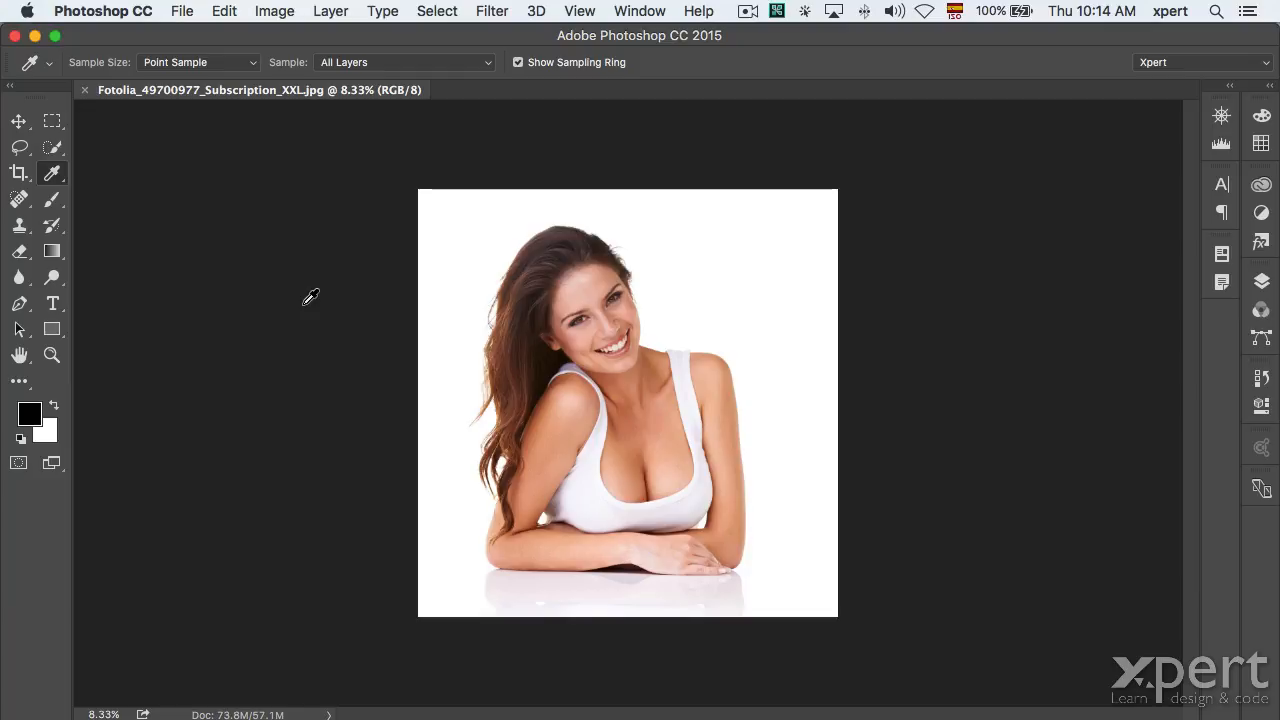
Switch to full screen on black and zoom in until the photo fills the screen.
key(f)
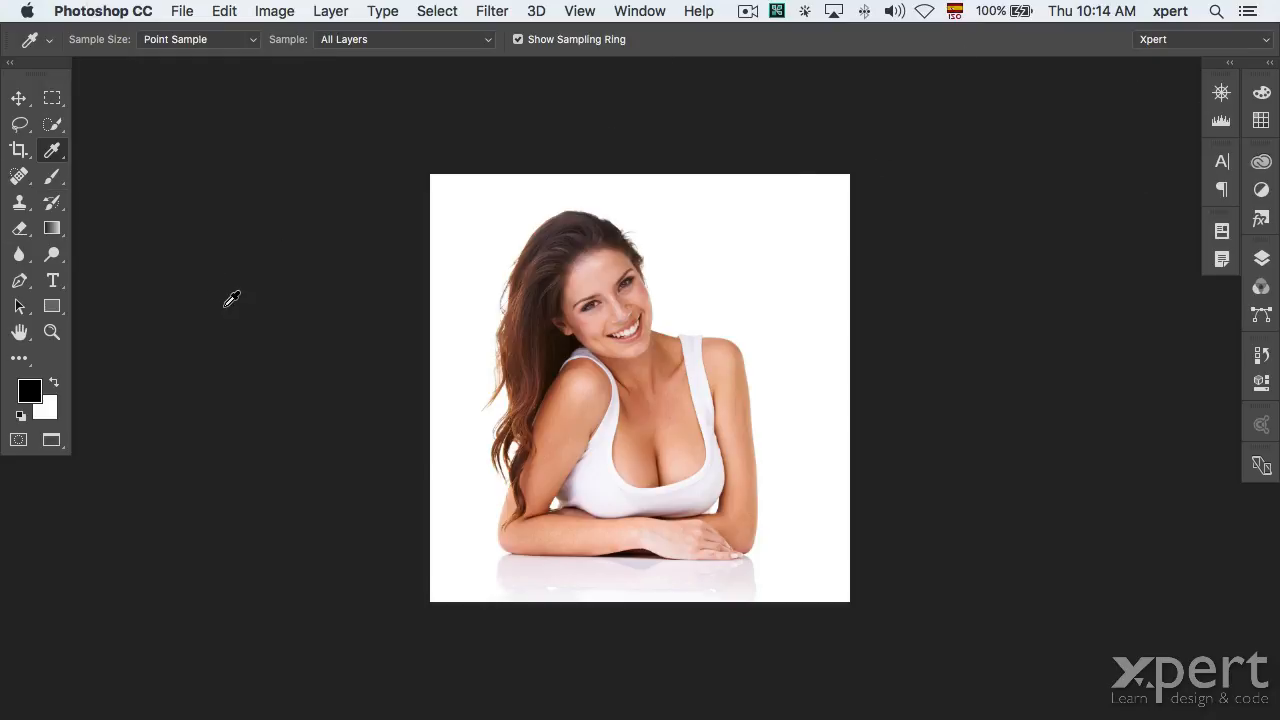
key(f)
key(f)
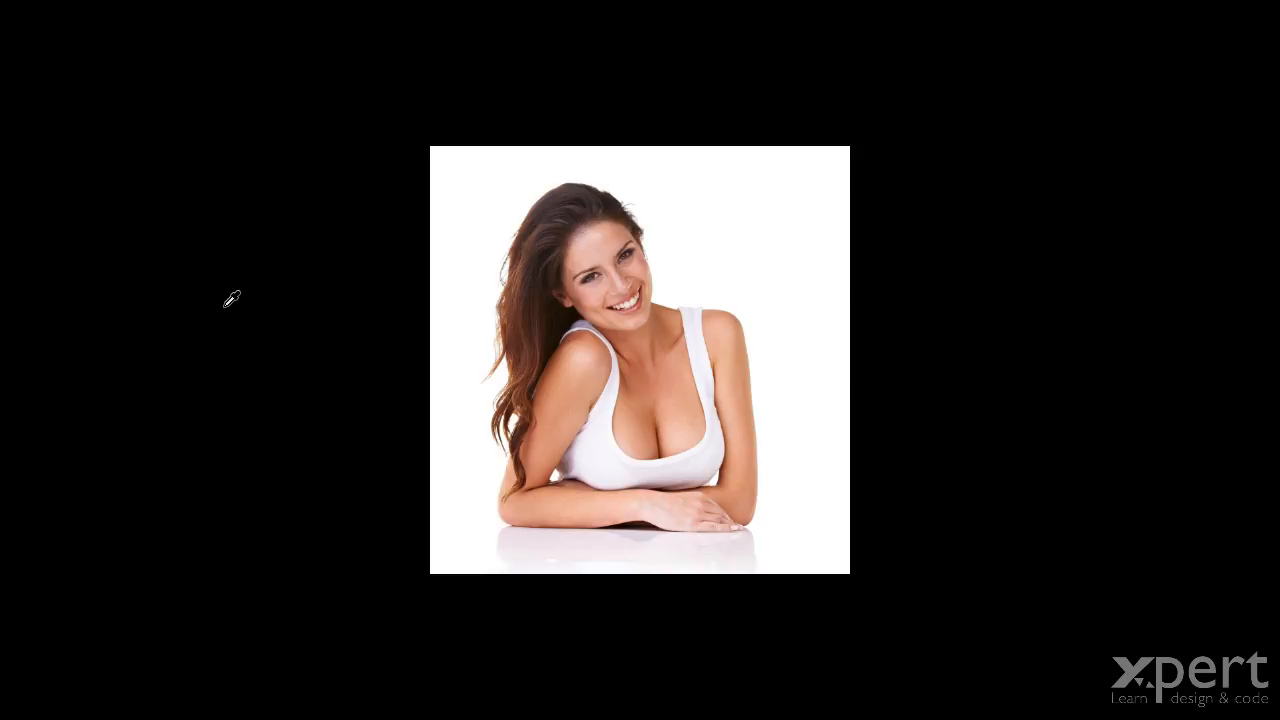
key(v)
key(ctrl+plus)
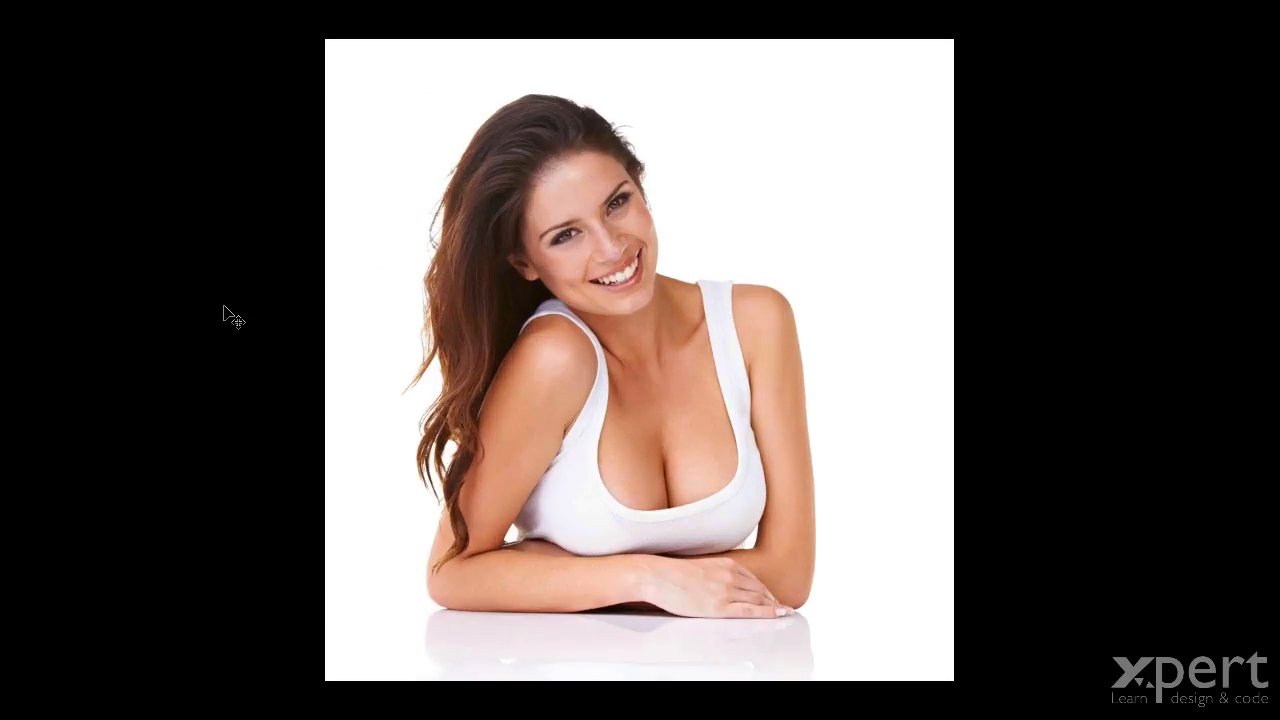
key(ctrl+plus)
Zoom closer and pan to centre the face, then return to Standard screen mode.
key(ctrl+plus)
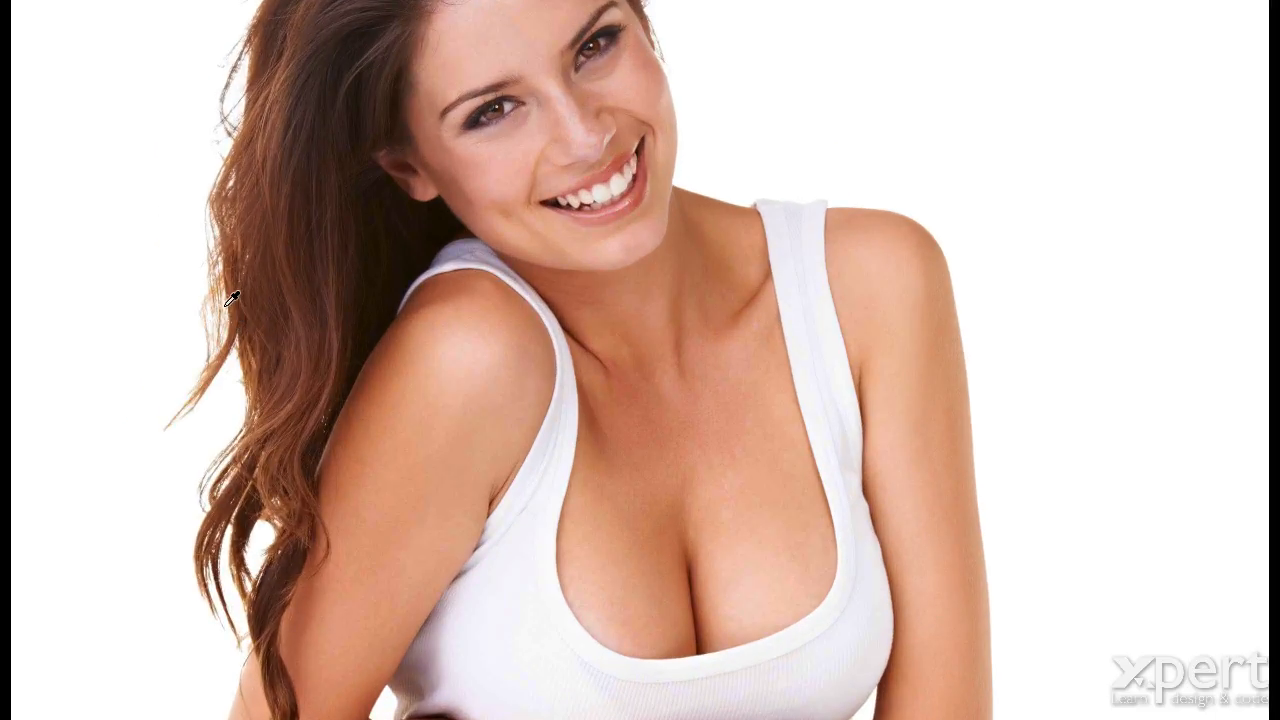
drag(427, 186, 395, 420)
key(ctrl+plus)
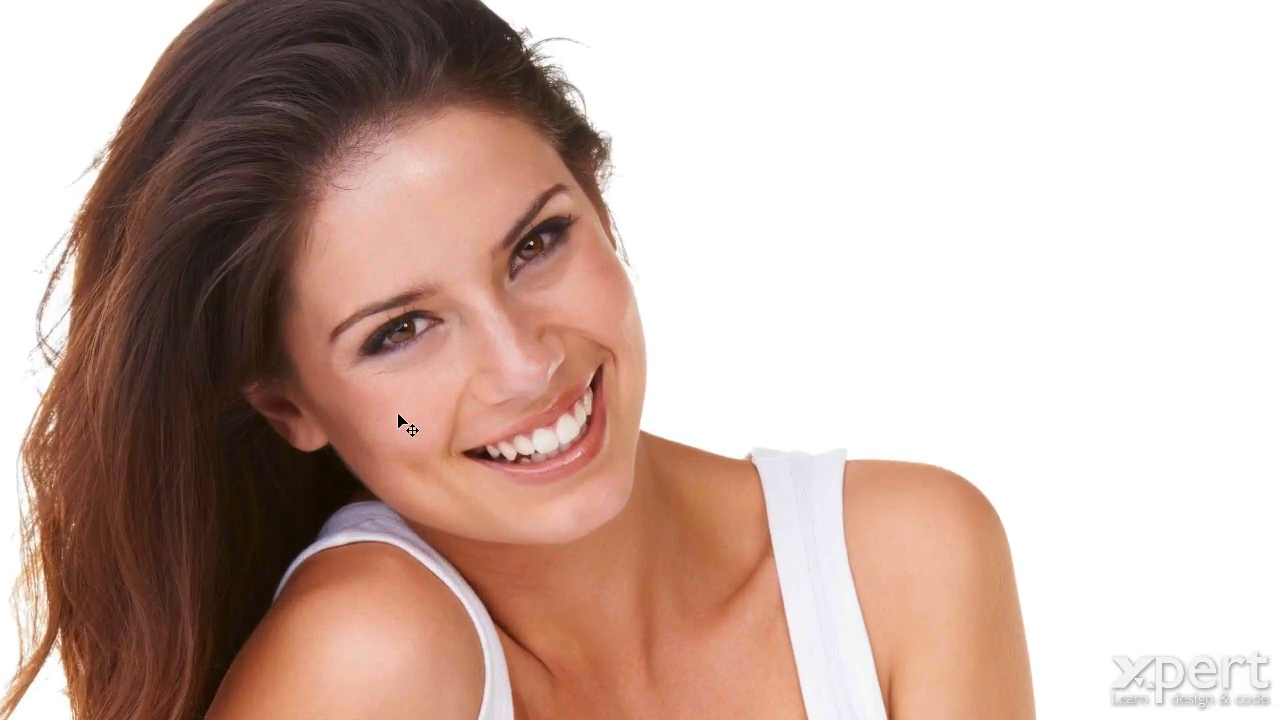
key(ctrl+plus)
drag(310, 327, 550, 385)
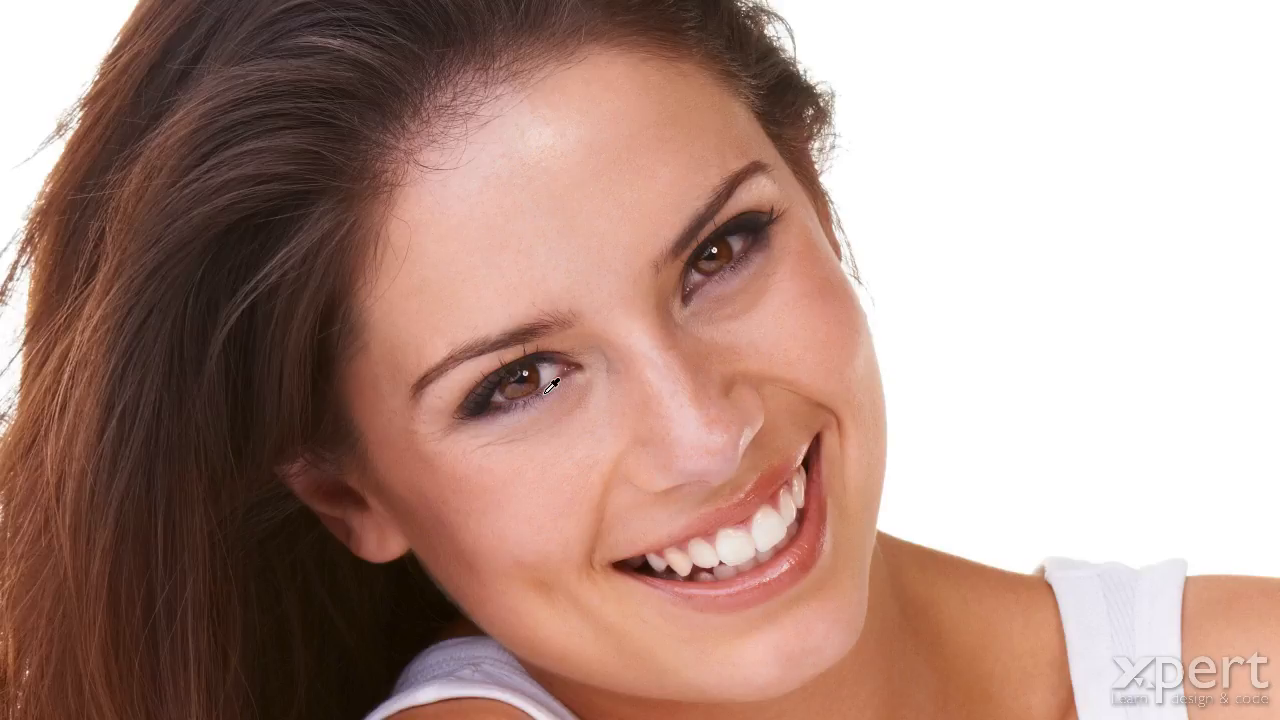
key(f)
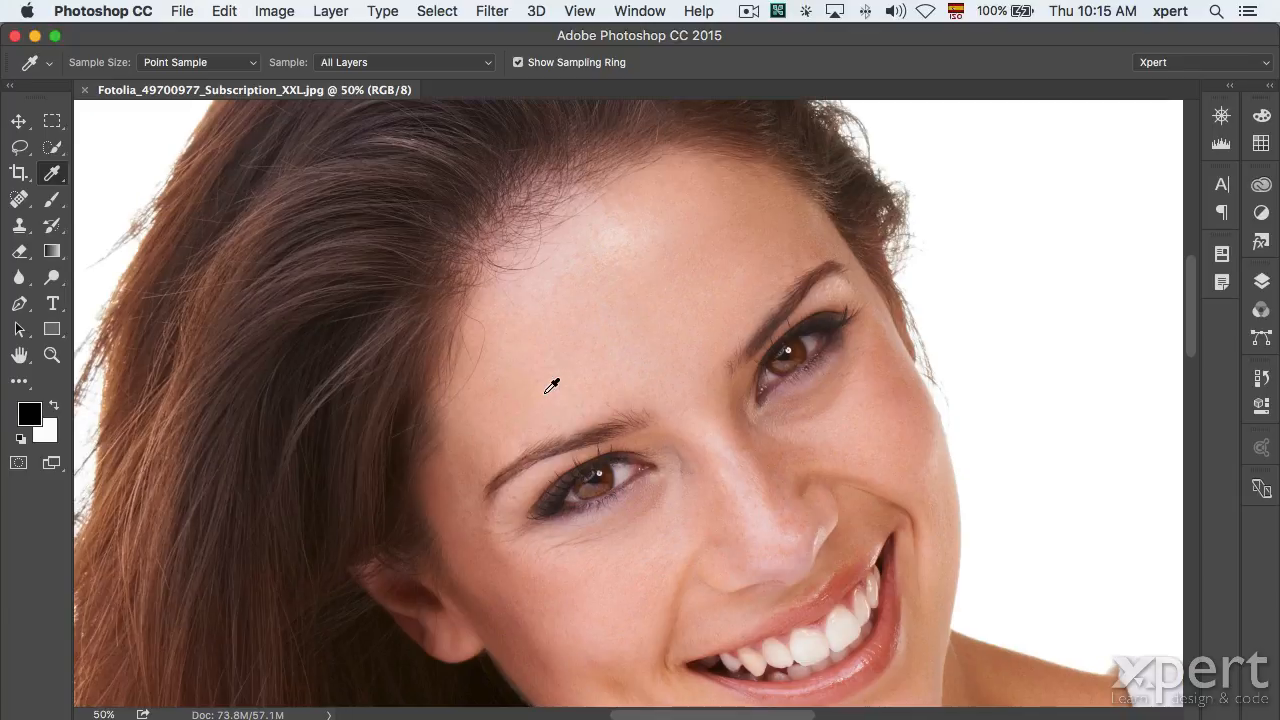
Select the Blur Tool from the blur/sharpen/smudge group and exit full-screen mode.
drag(19, 277, 86, 279)
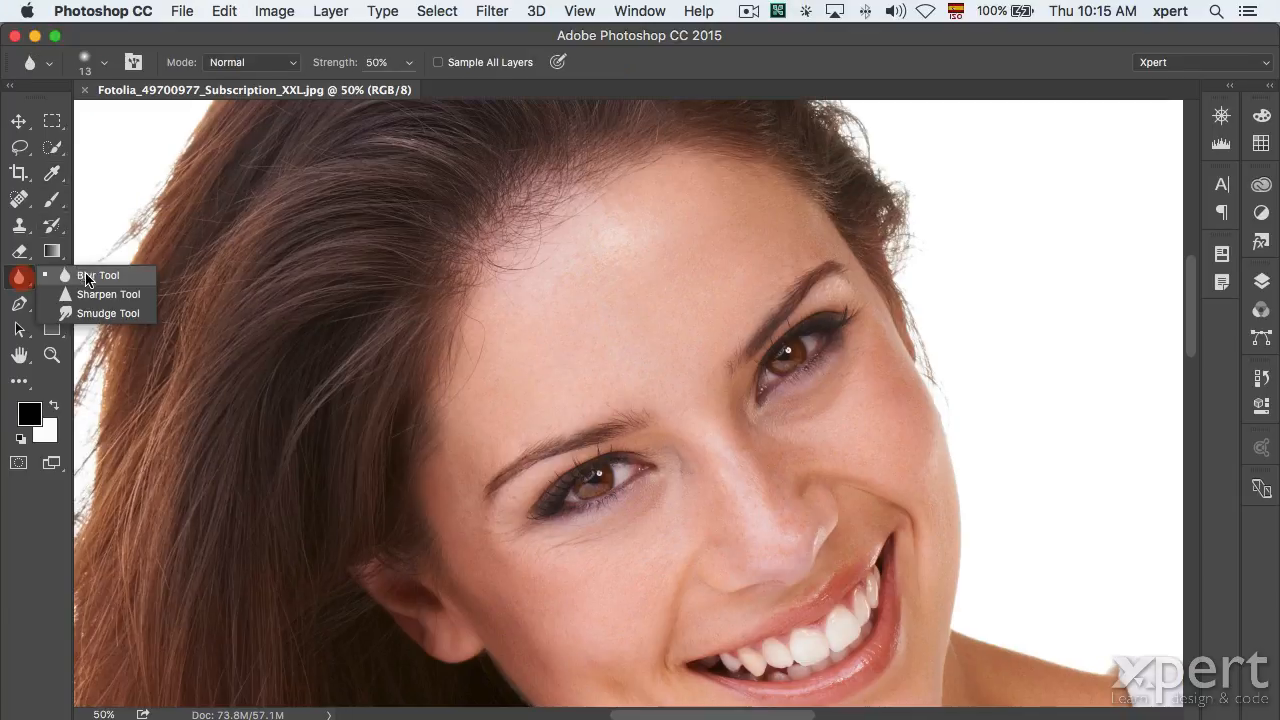
click(95, 277)
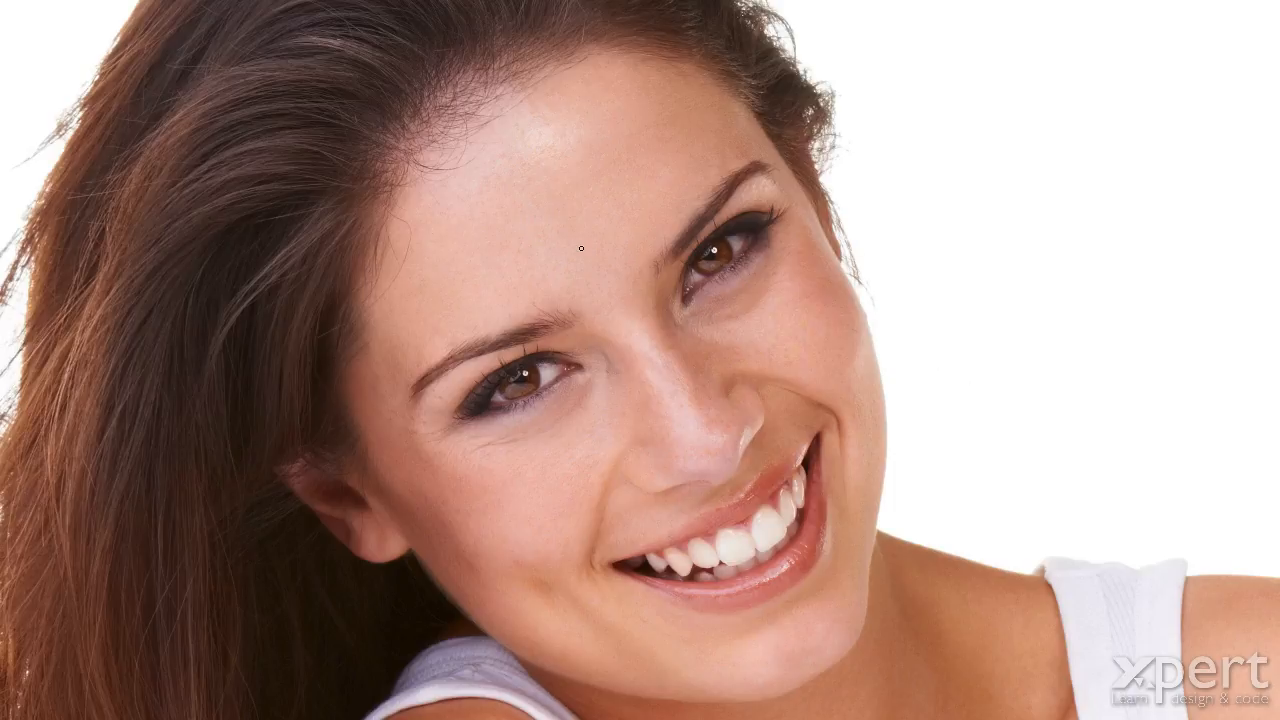
key(f)
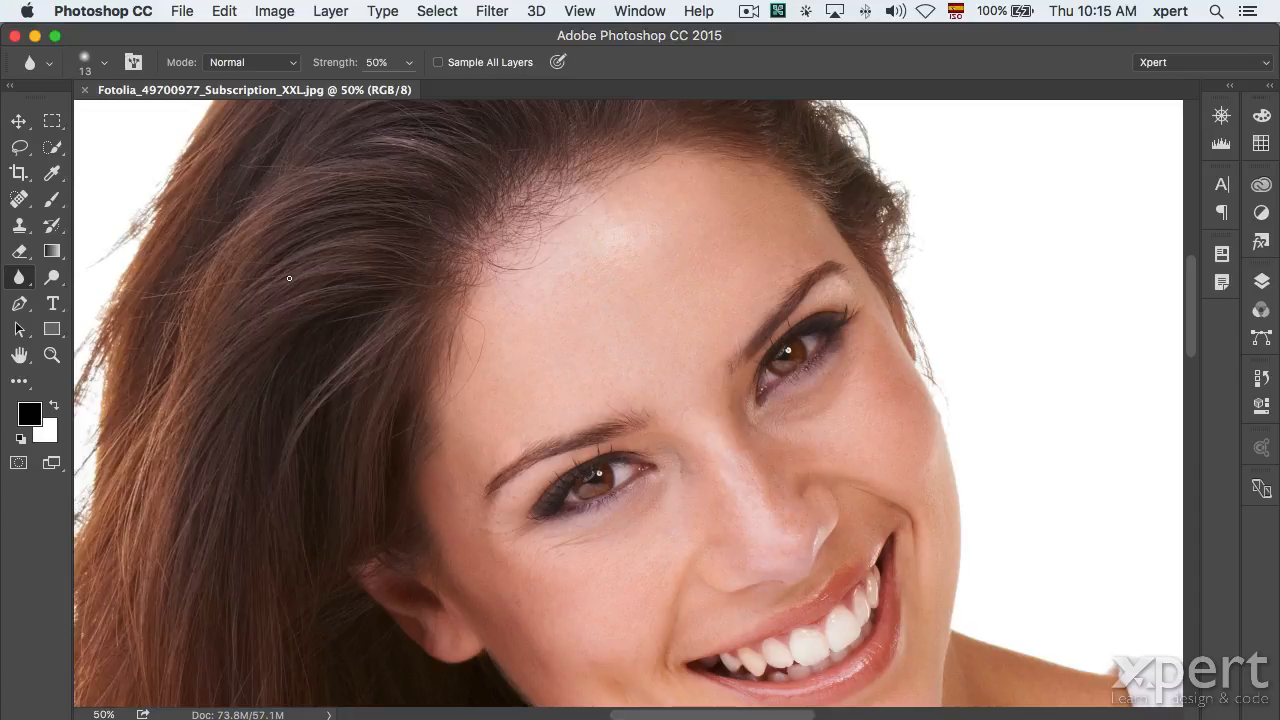
Switch back to the Eyedropper and fit the whole photo on screen.
key(i)
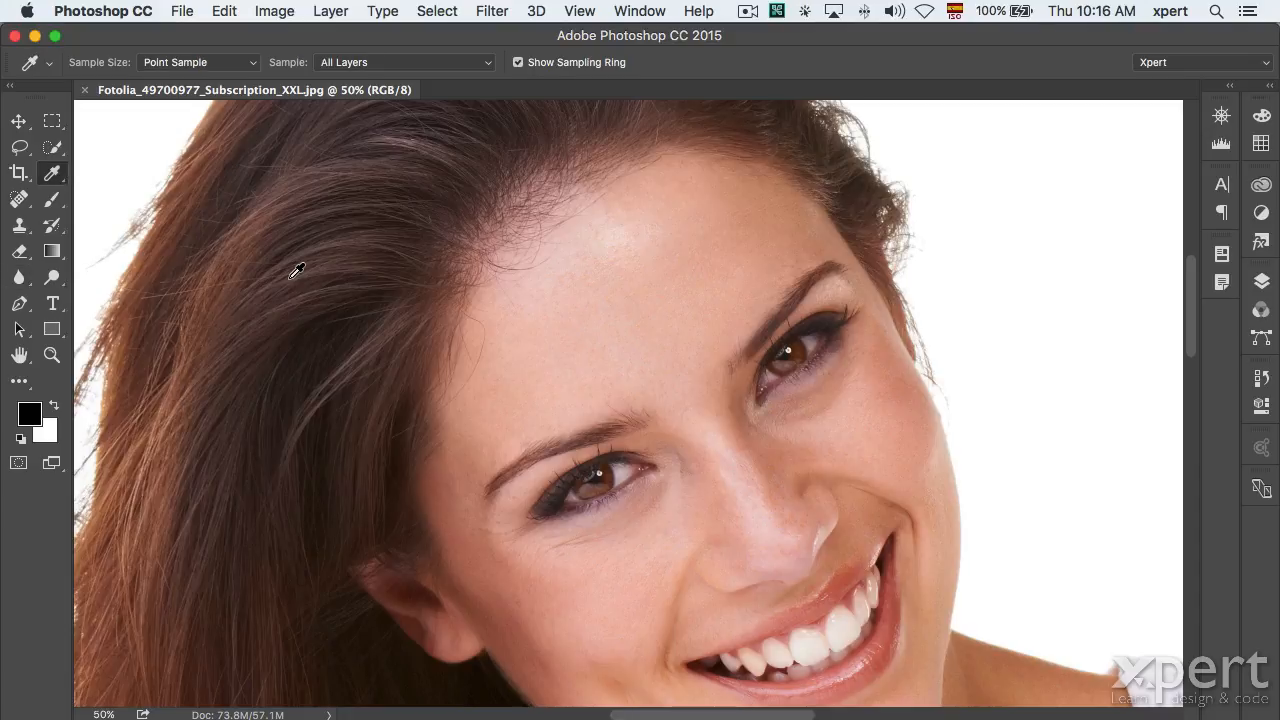
scroll(297, 271, up, 5)
scroll(297, 271, left, 3)
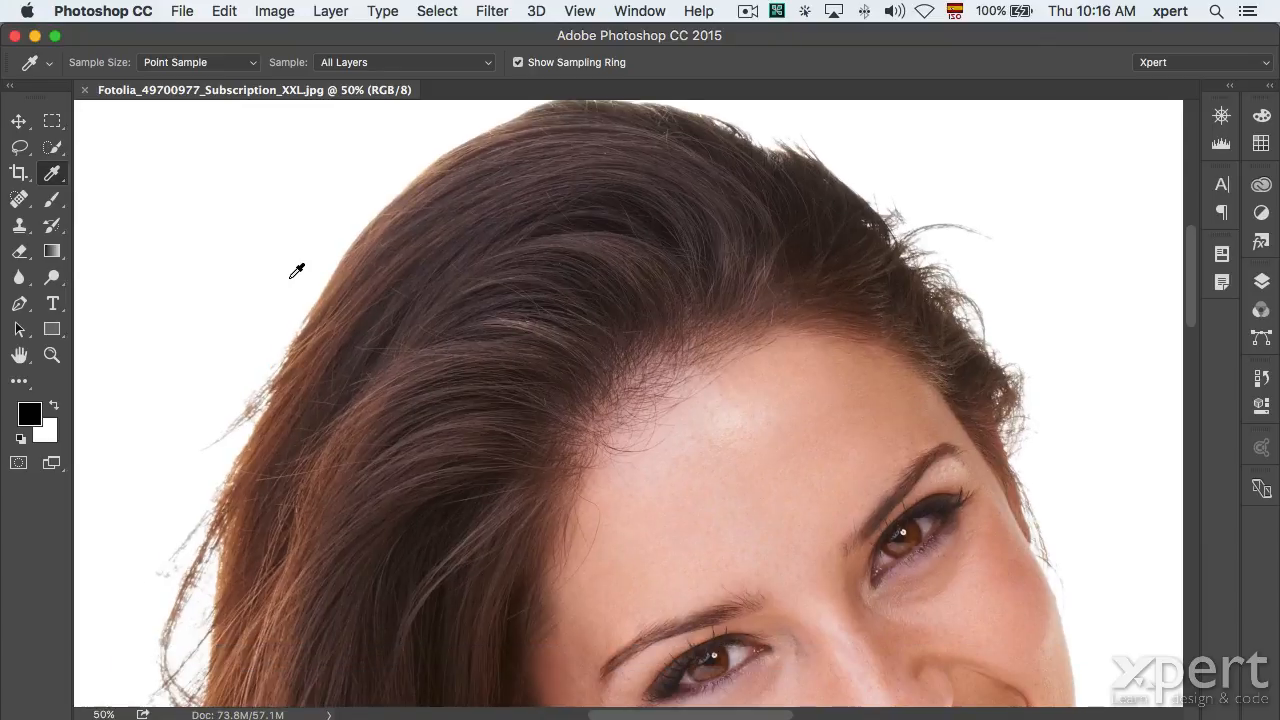
key(super+0)
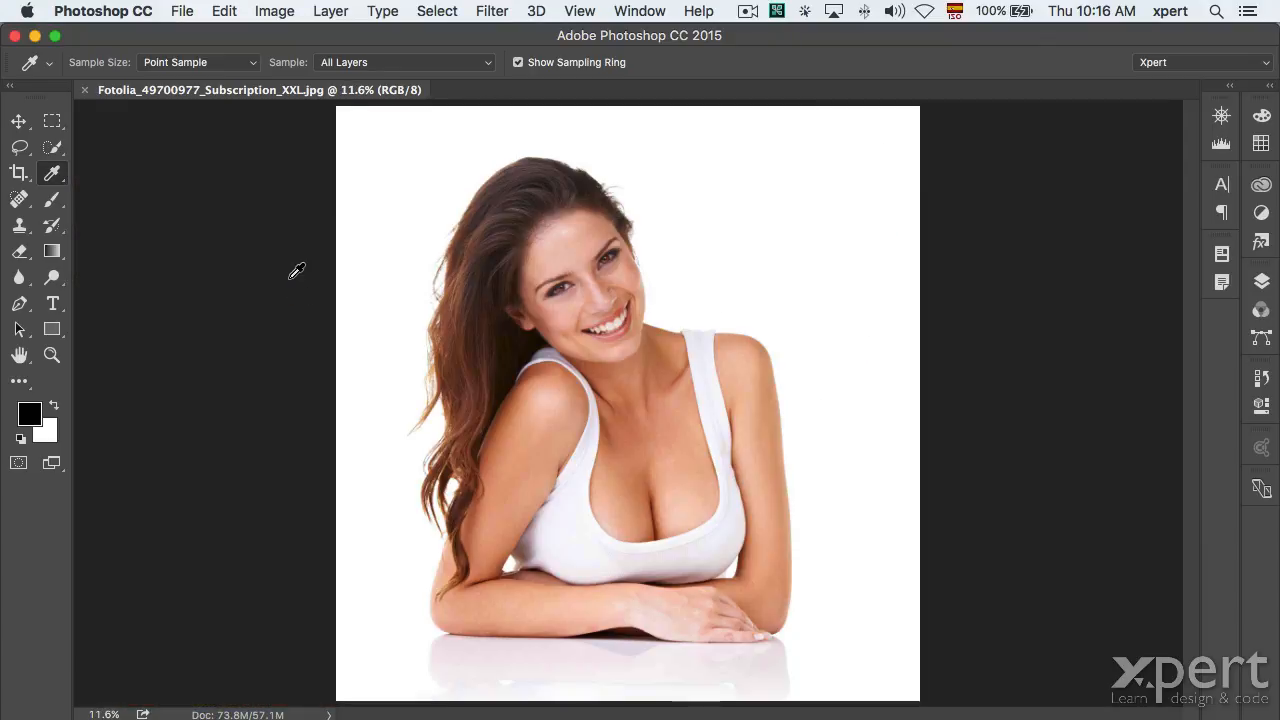
Collapse the Tools panel to one column and show the Image menu's commands.
click(8, 86)
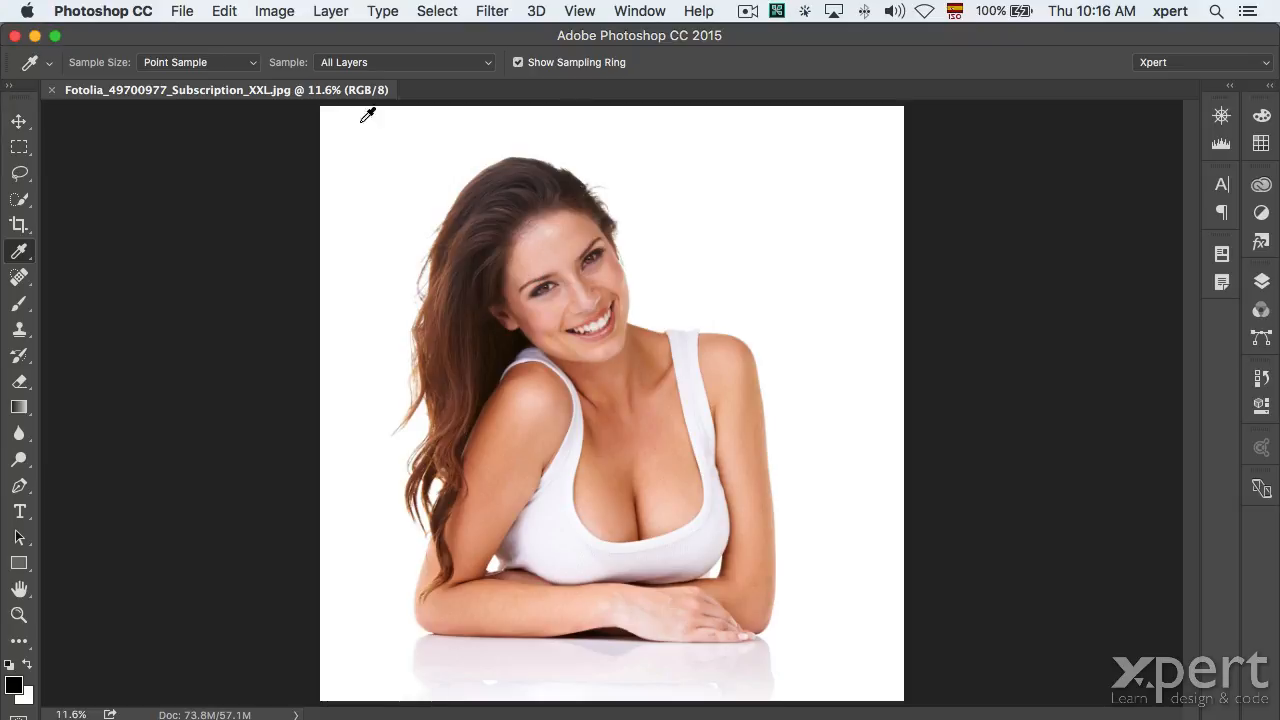
click(272, 14)
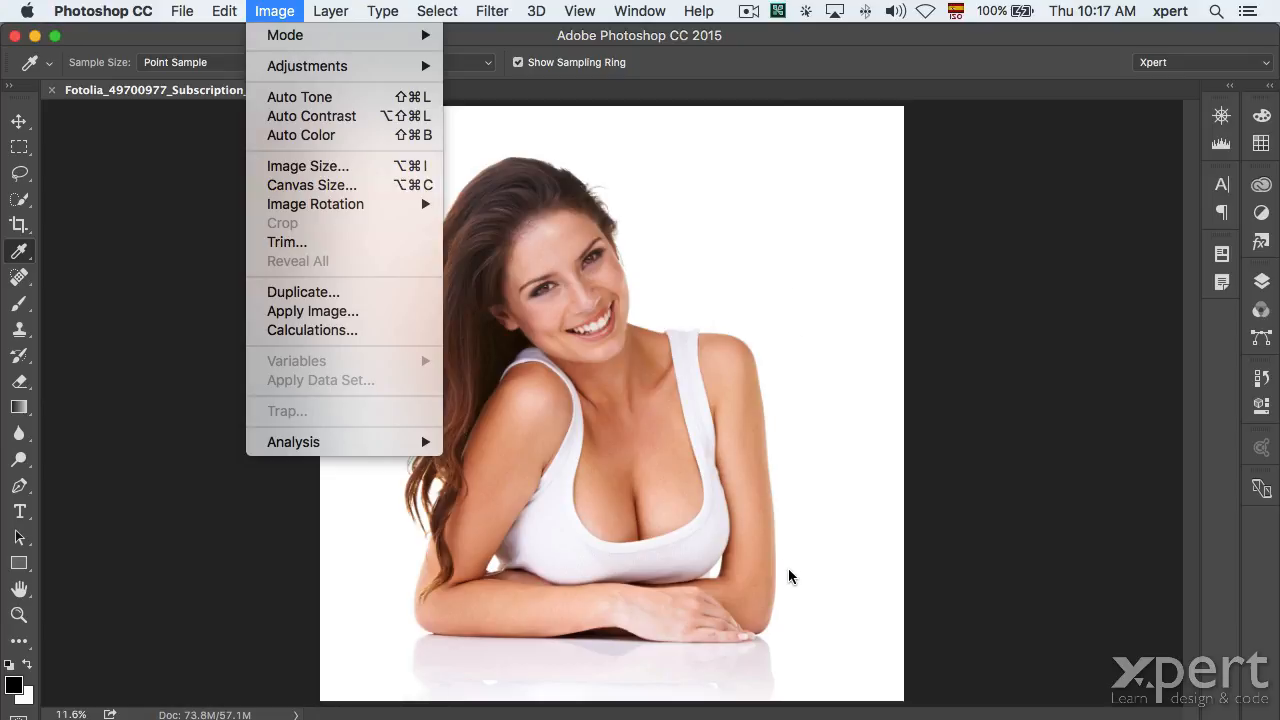
Dismiss the Image menu without running Image Size and switch to Google Chrome.
click(789, 370)
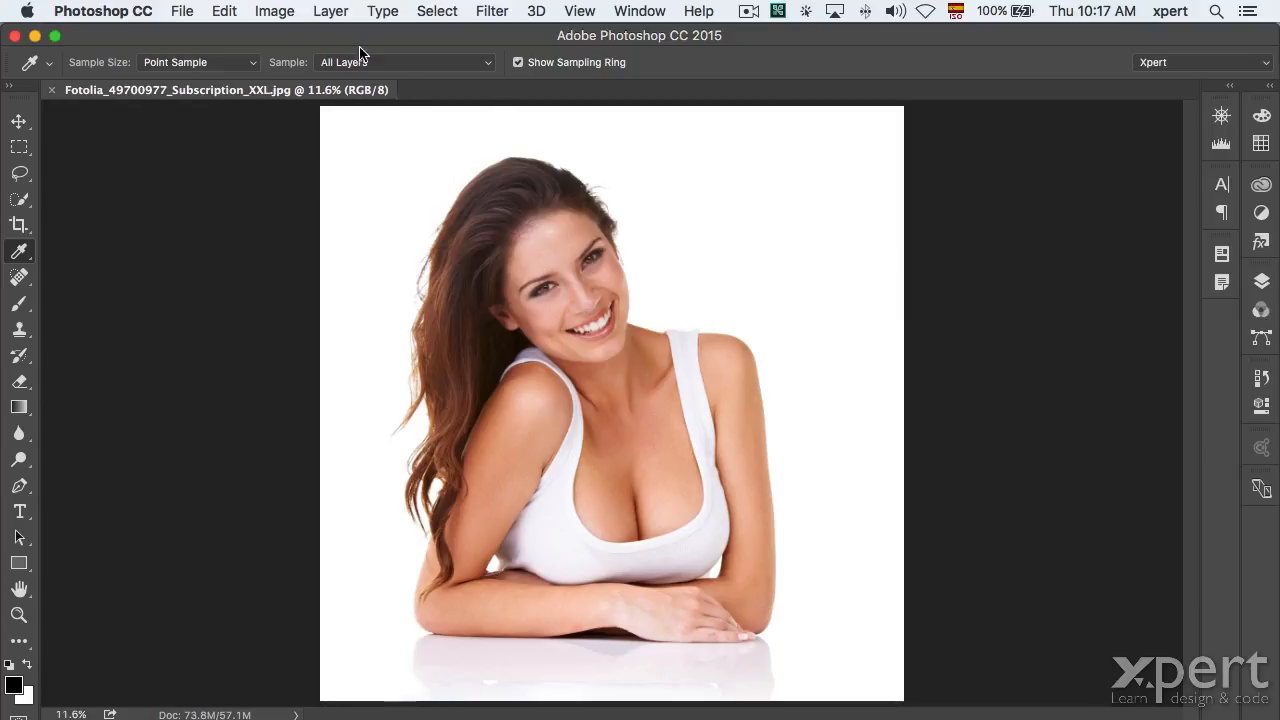
click(276, 11)
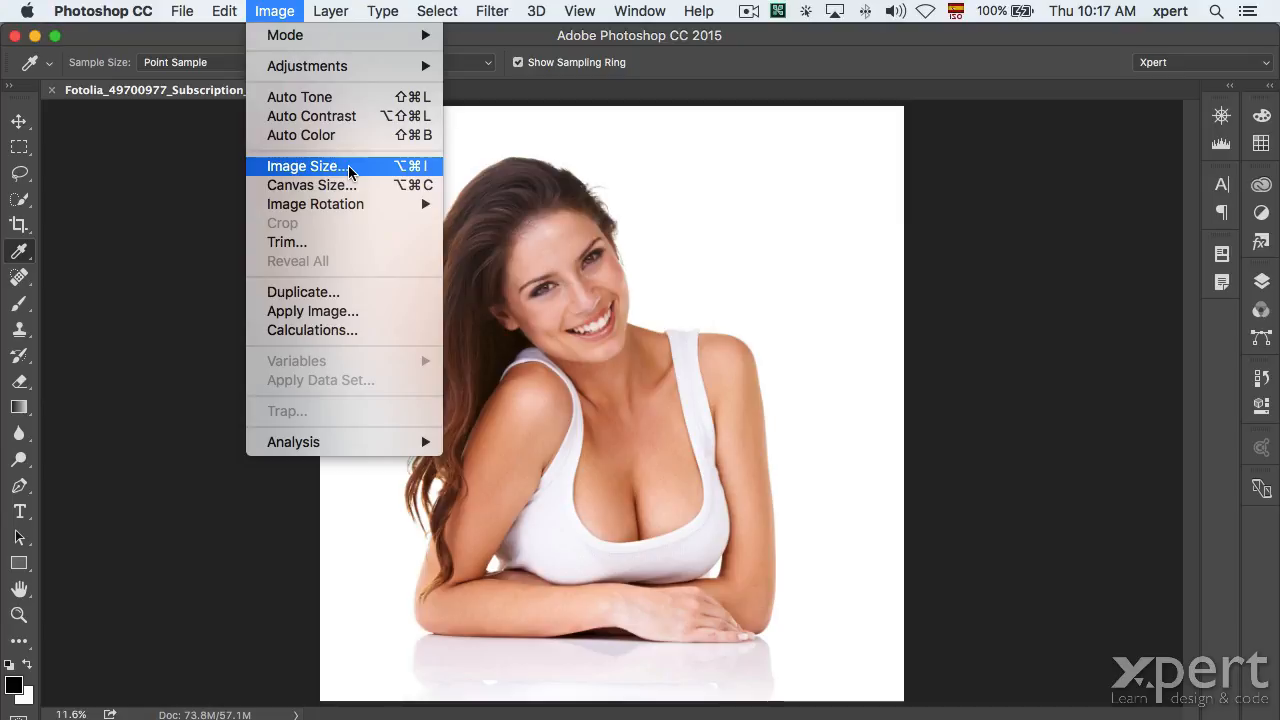
key(Escape)
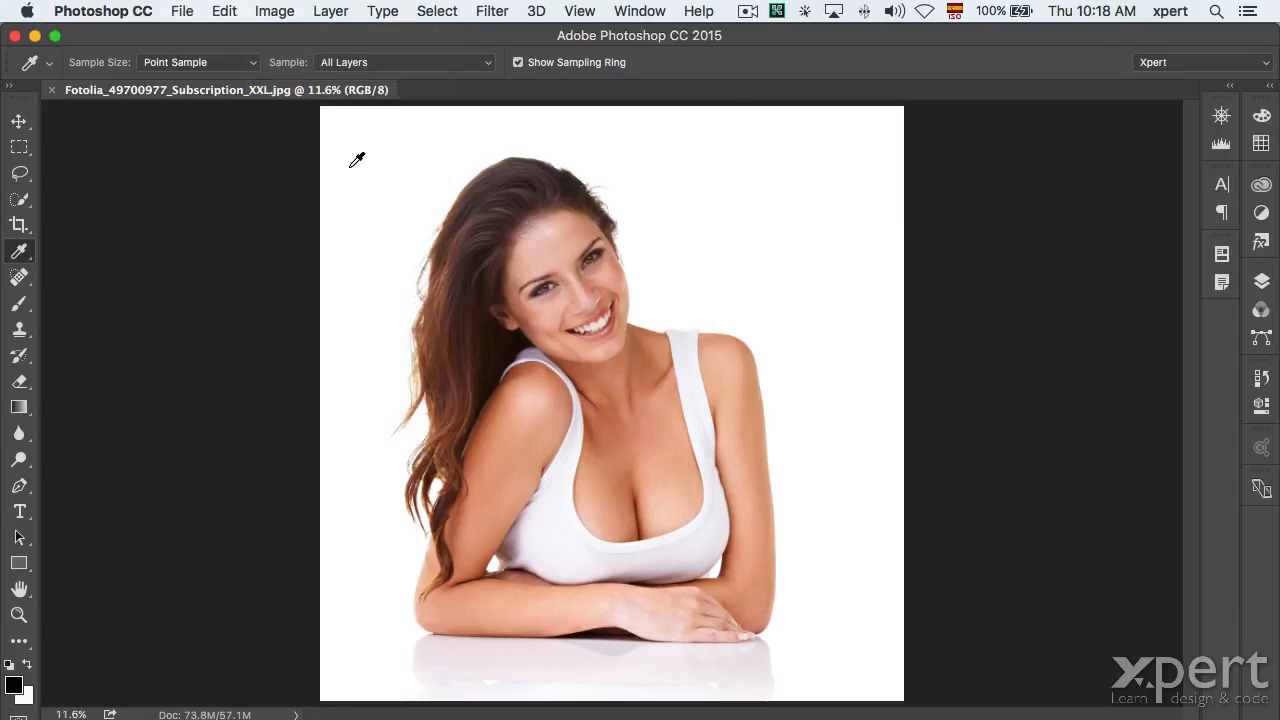
key(super+Tab)
key(super+Tab)
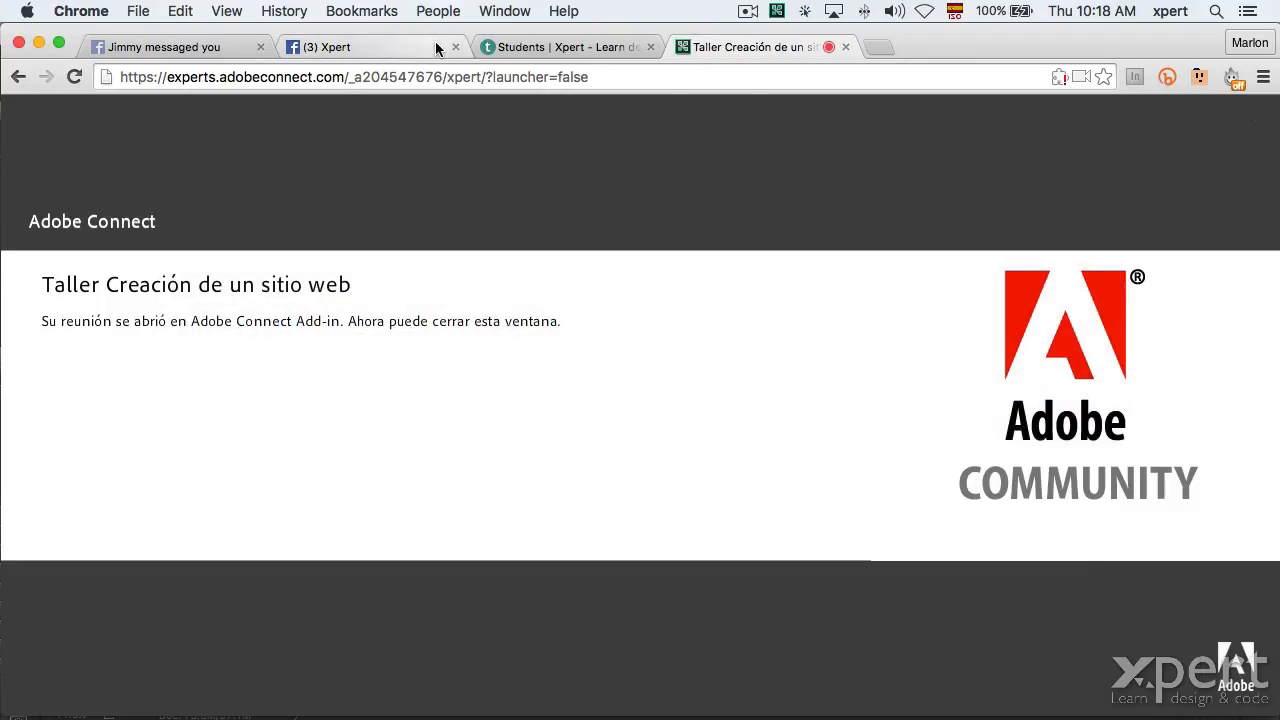
Close the '(3) Xpert' tab in Chrome and return to the portrait in Photoshop.
click(452, 47)
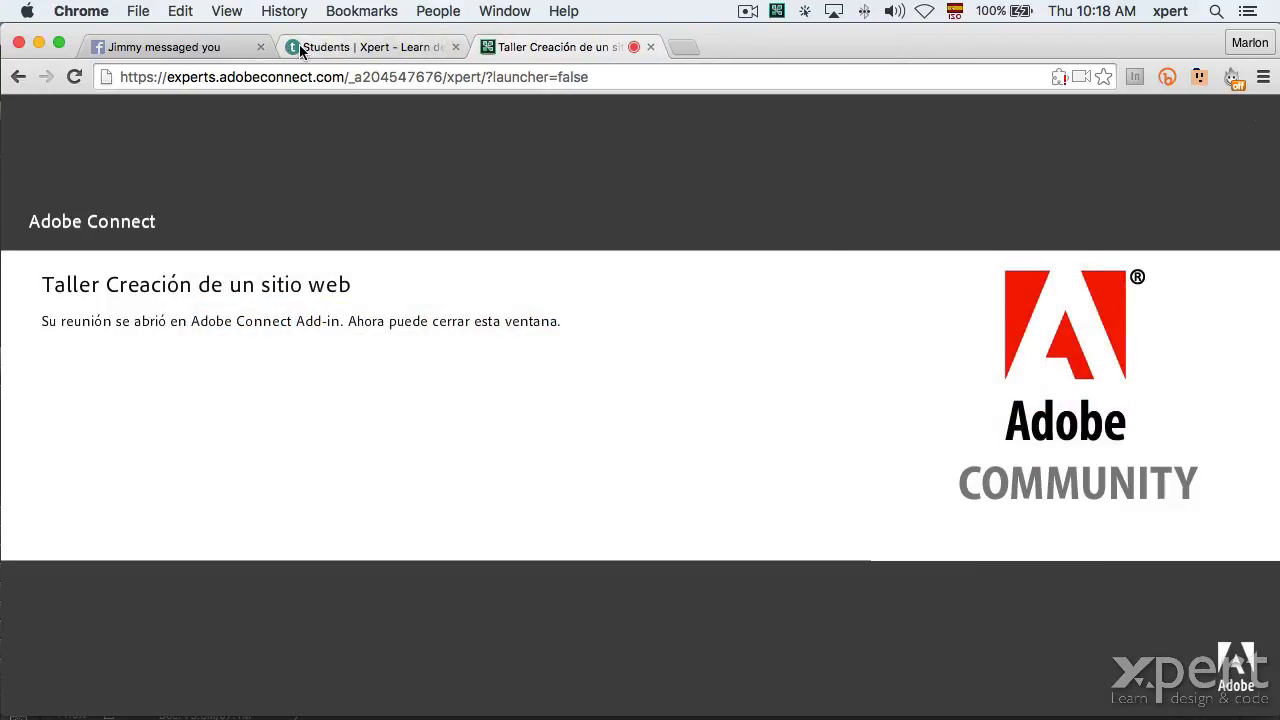
key(super+Tab)
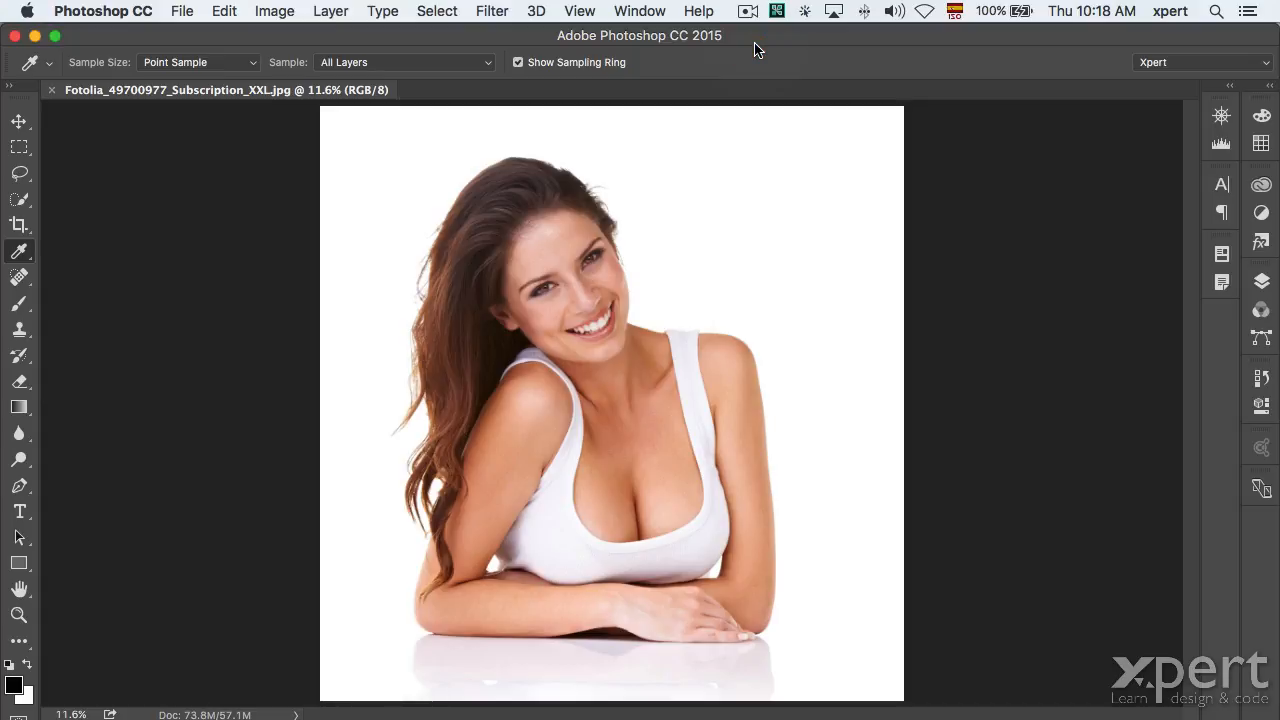
Open Image Size, move the dialog off the photo, and uncheck Resample.
click(284, 11)
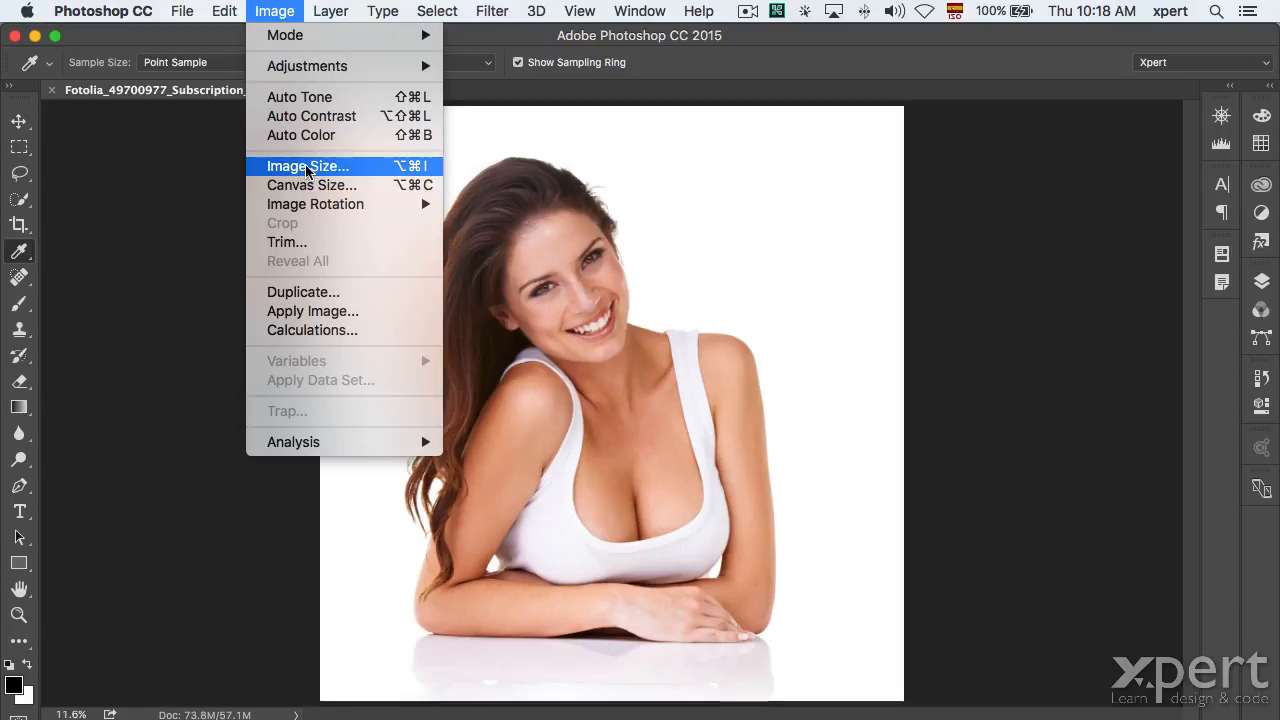
click(321, 168)
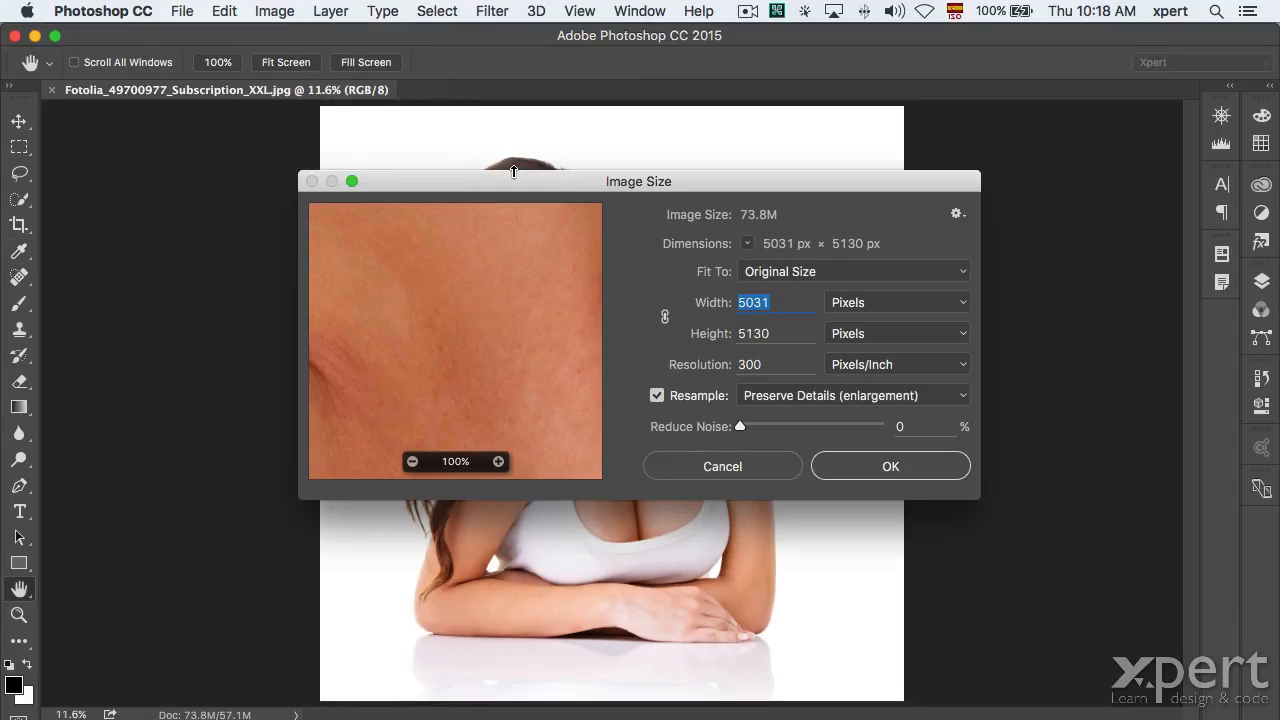
drag(556, 188, 772, 121)
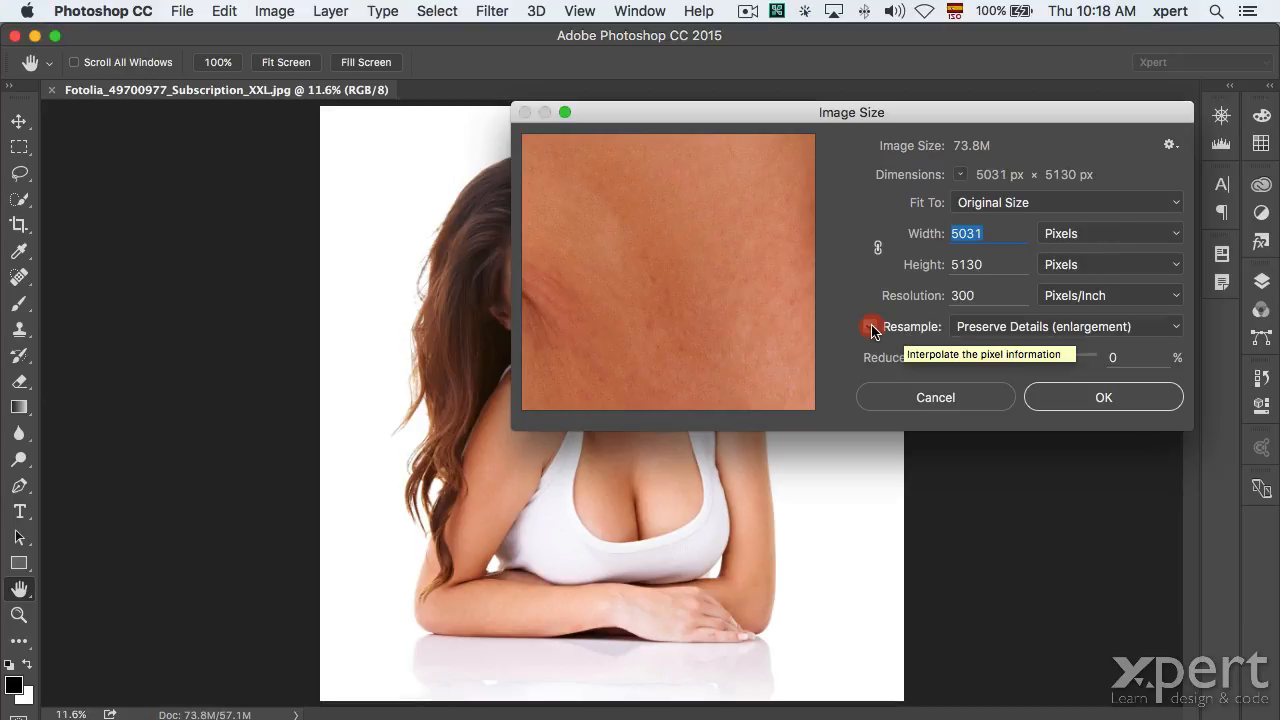
click(869, 327)
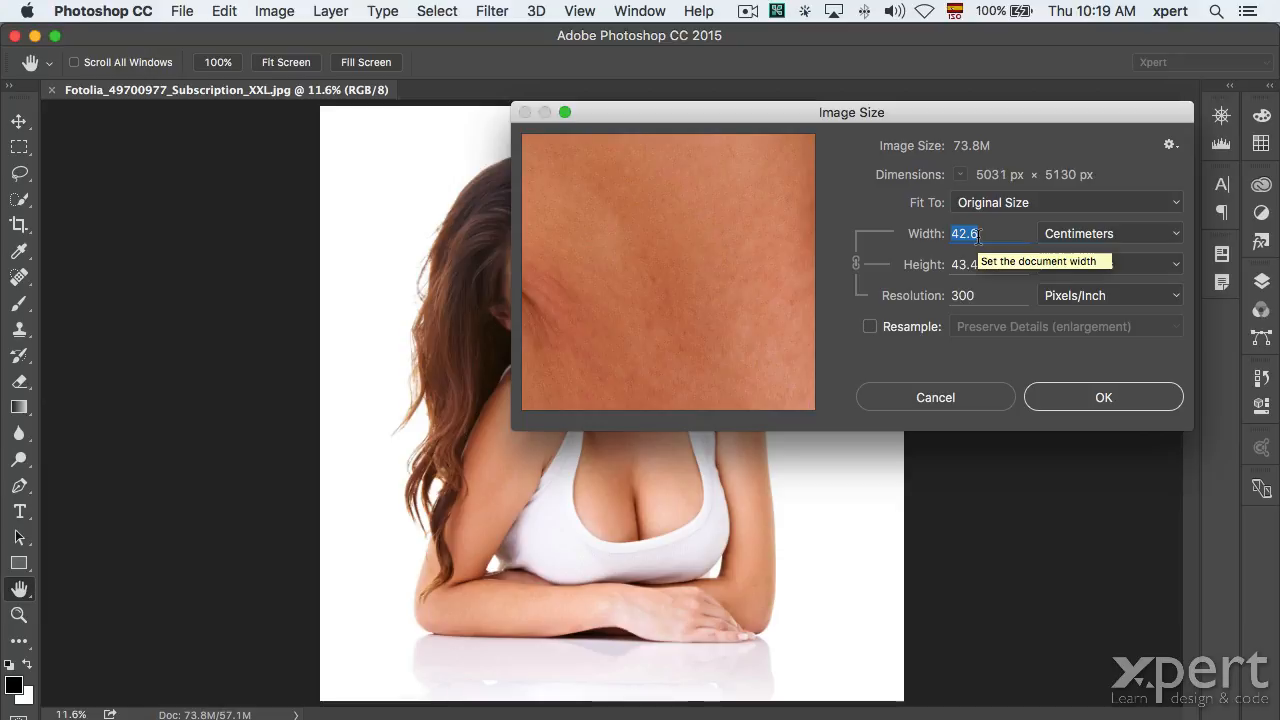
Change Resolution to 266 Pixels/Inch so the print size becomes 48.04 × 48.99 cm.
text(20)
click(985, 258)
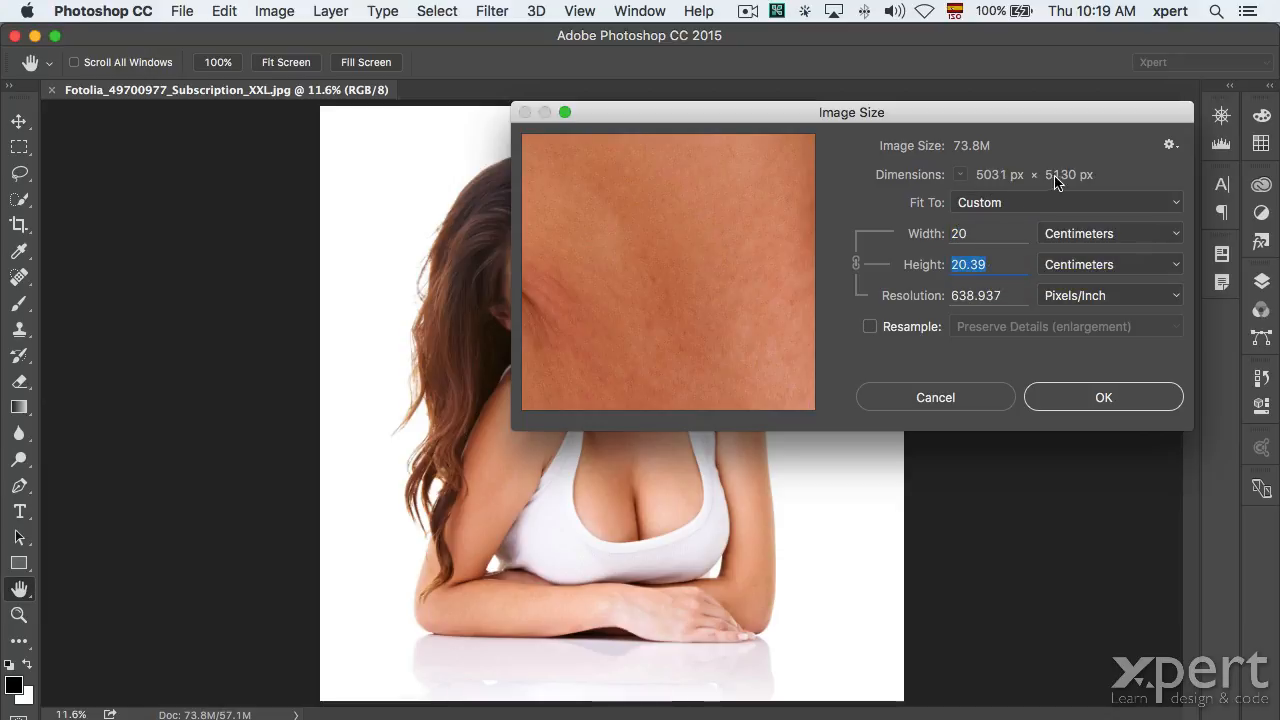
click(671, 118)
drag(671, 118, 676, 201)
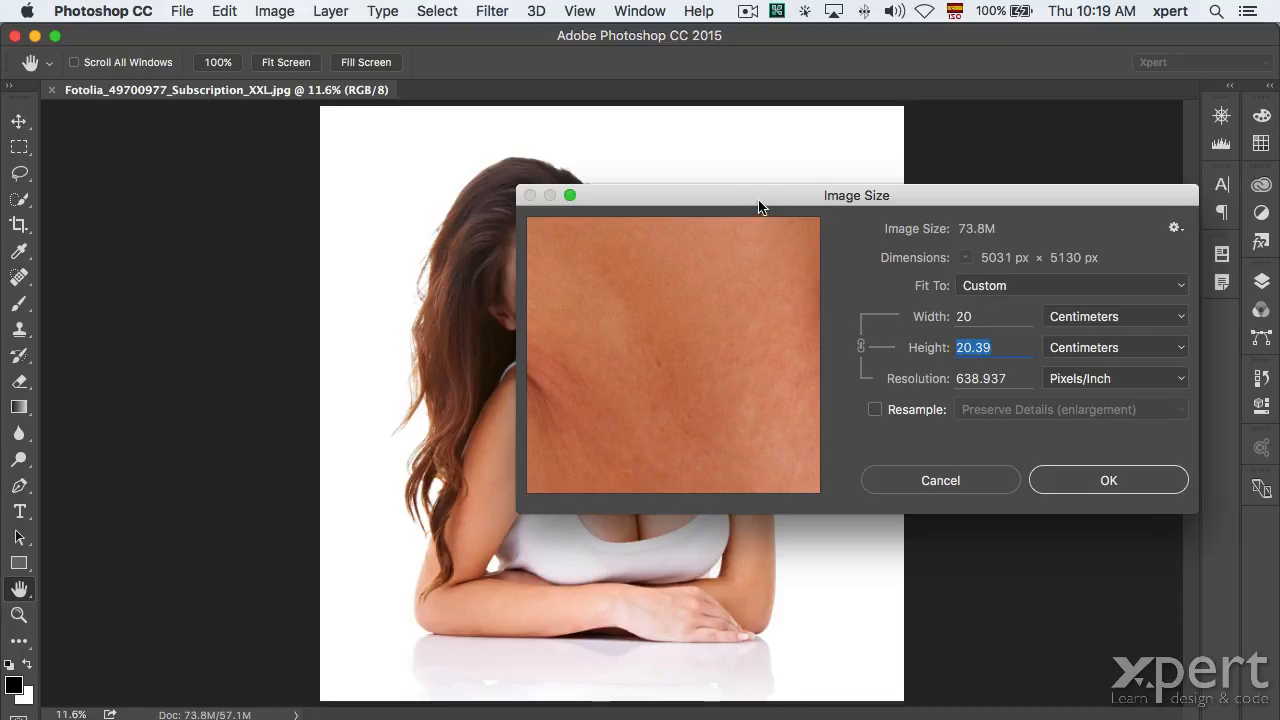
drag(755, 199, 722, 327)
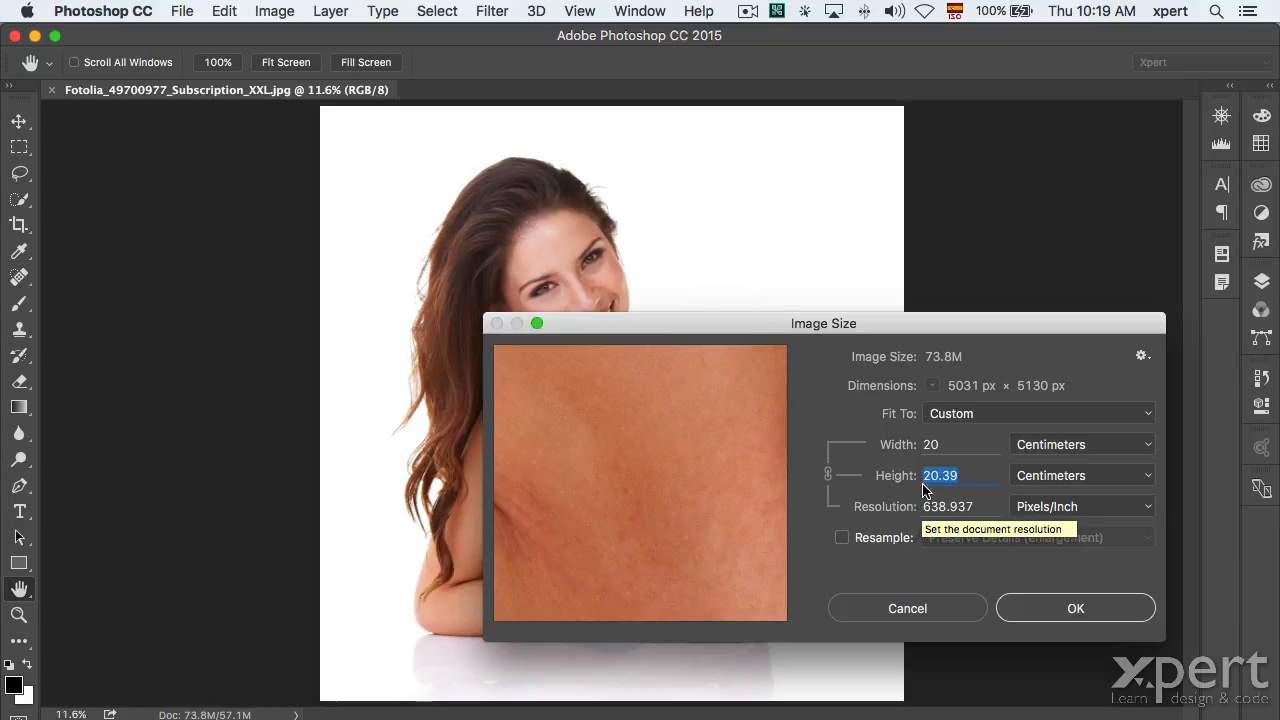
click(942, 507)
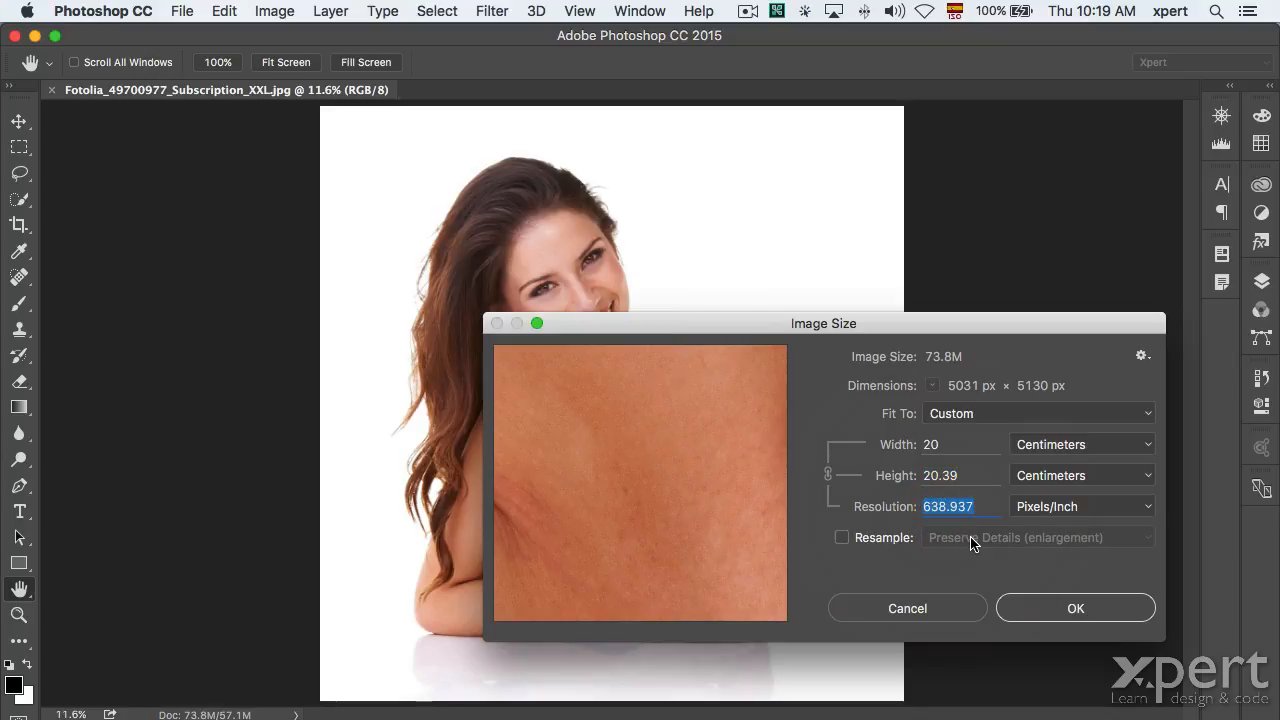
text(266)
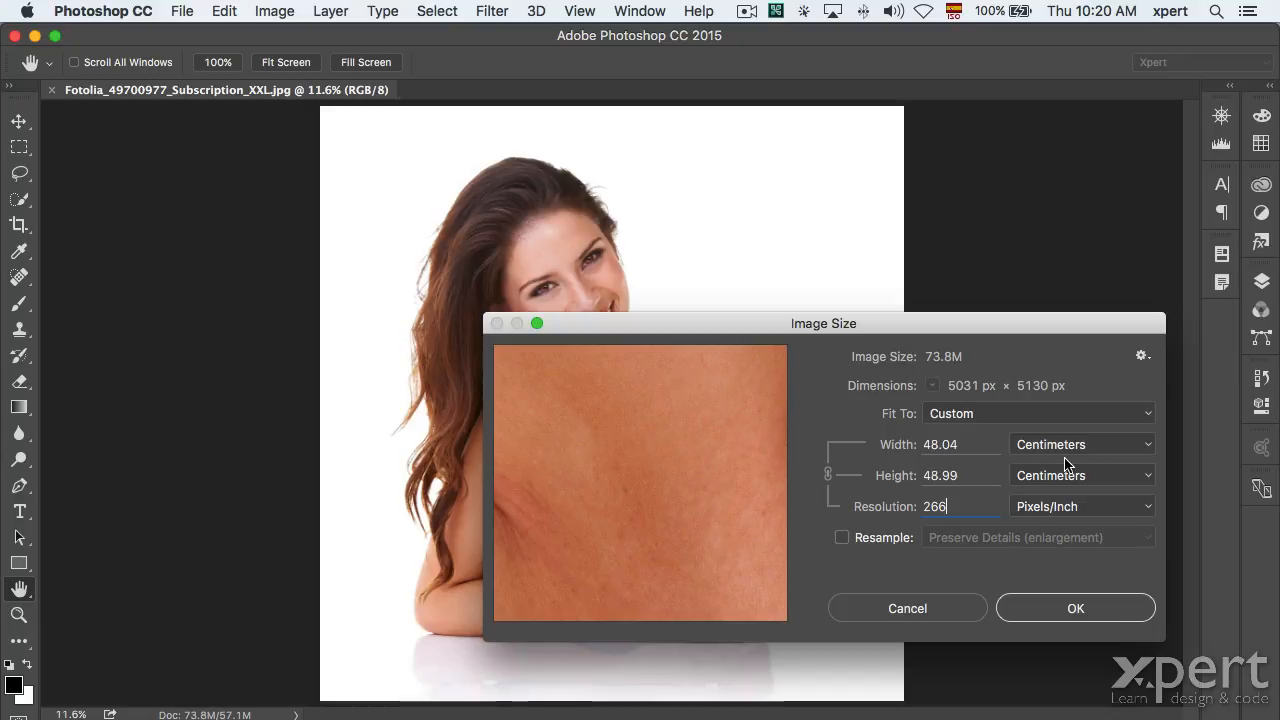
key(alt)
Reset the Image Size values and switch the width units to Centimeters.
alt+click(918, 612)
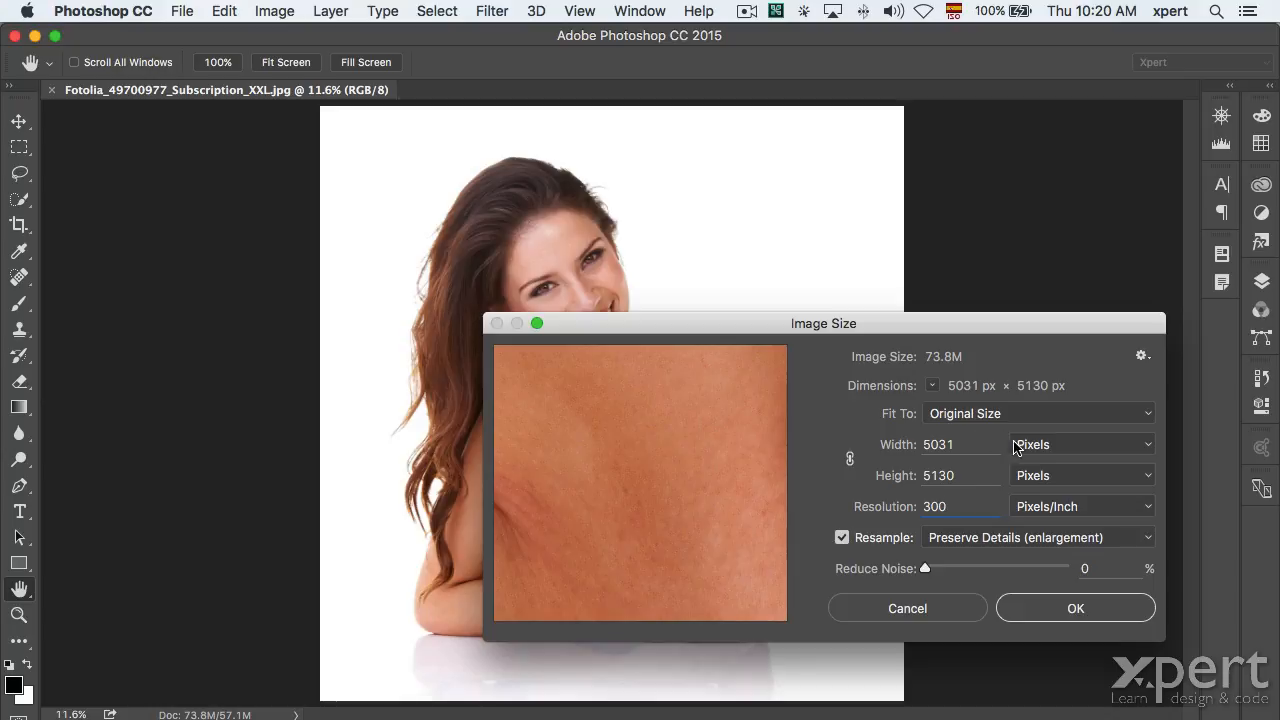
click(968, 446)
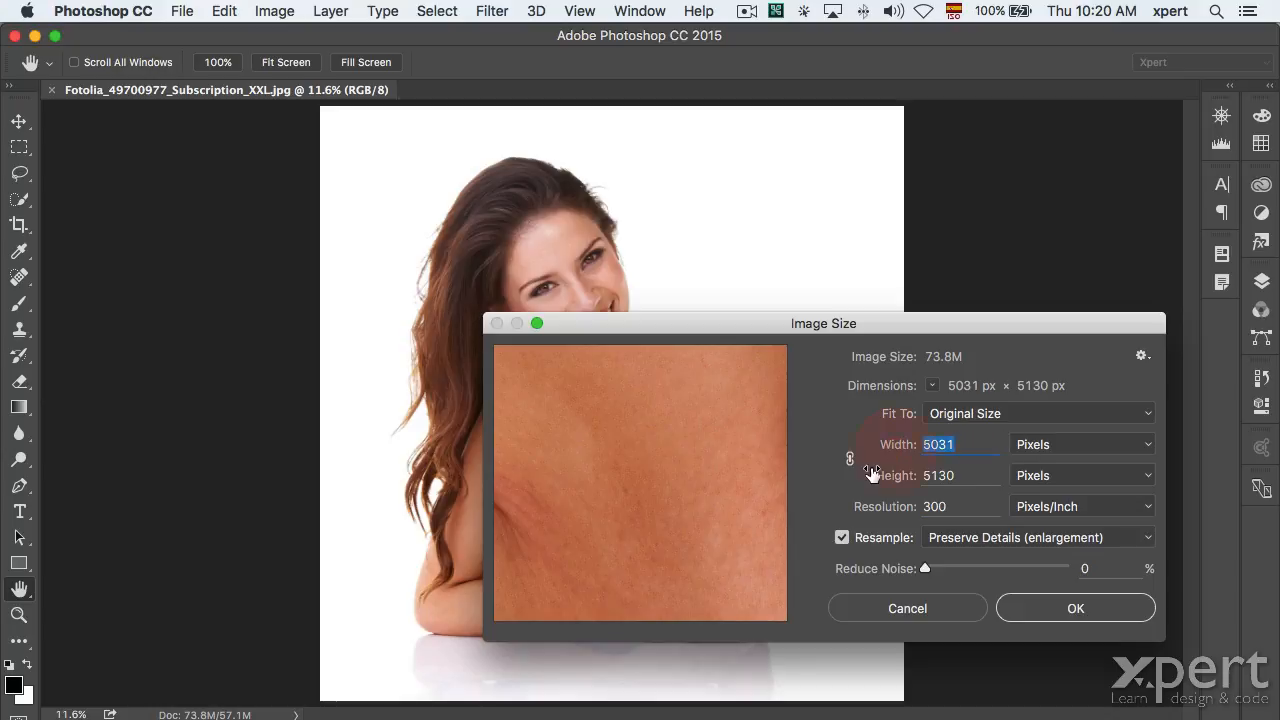
click(1022, 446)
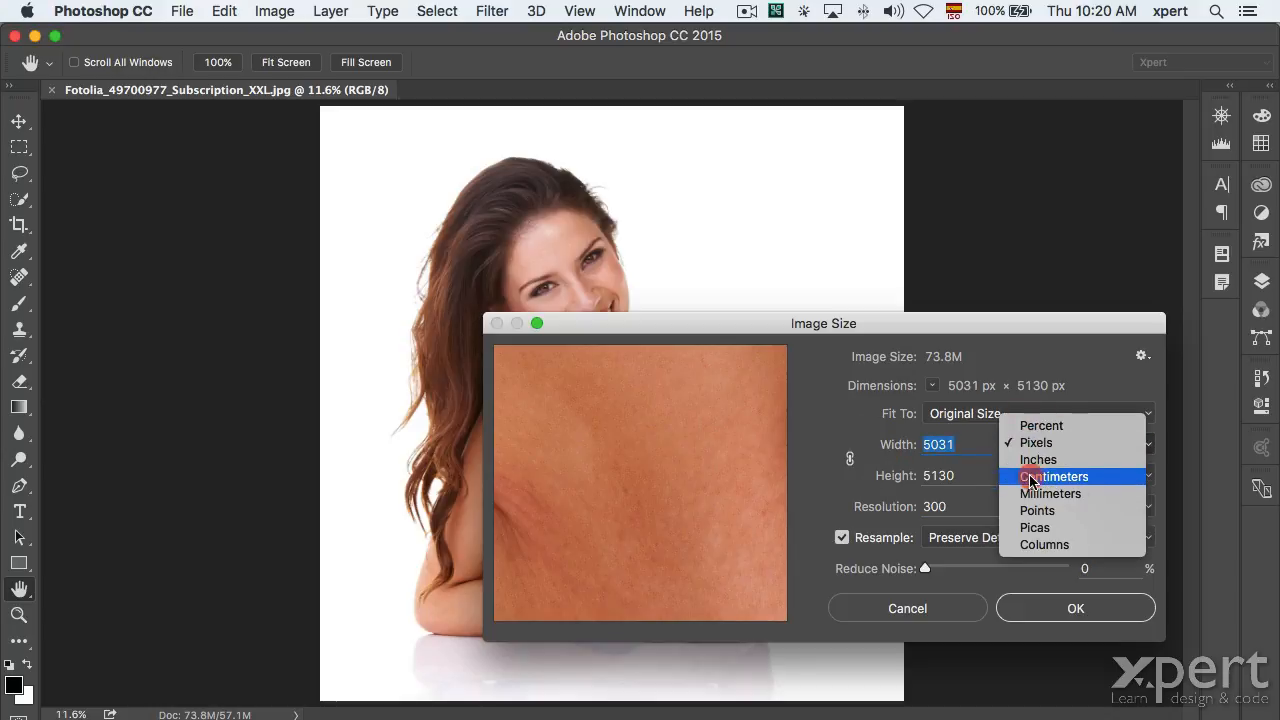
click(1031, 478)
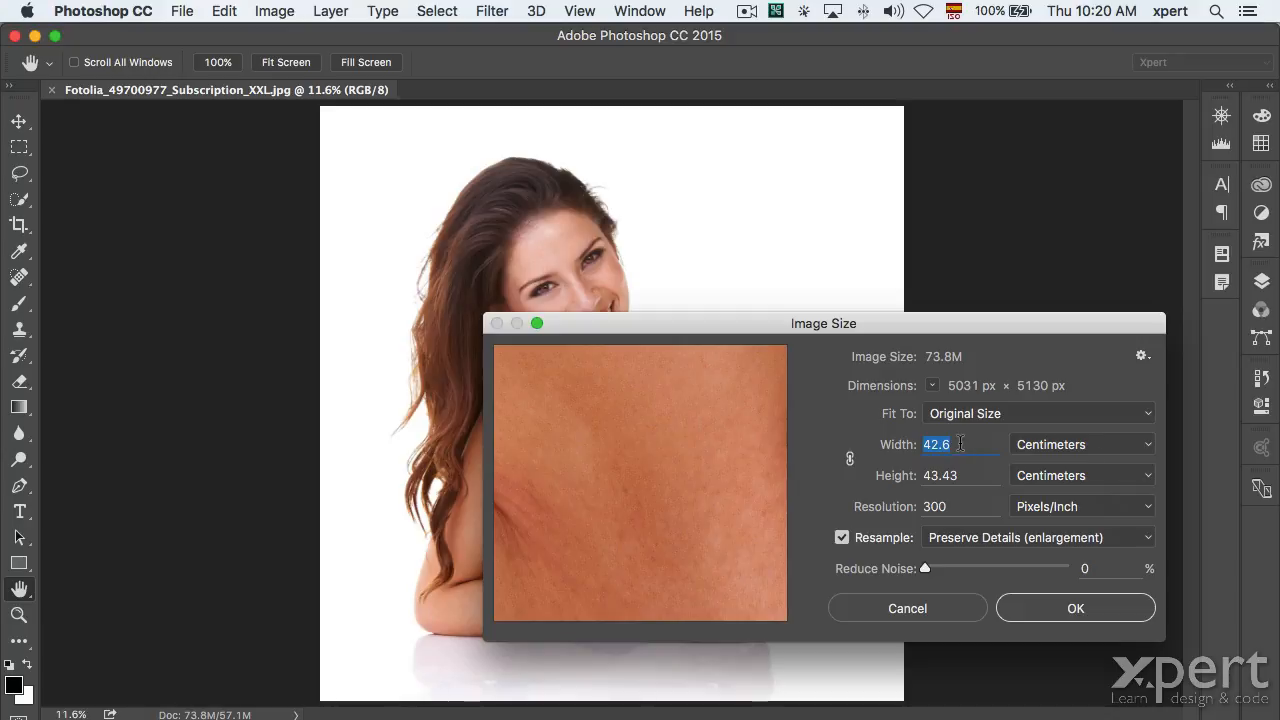
text(20)
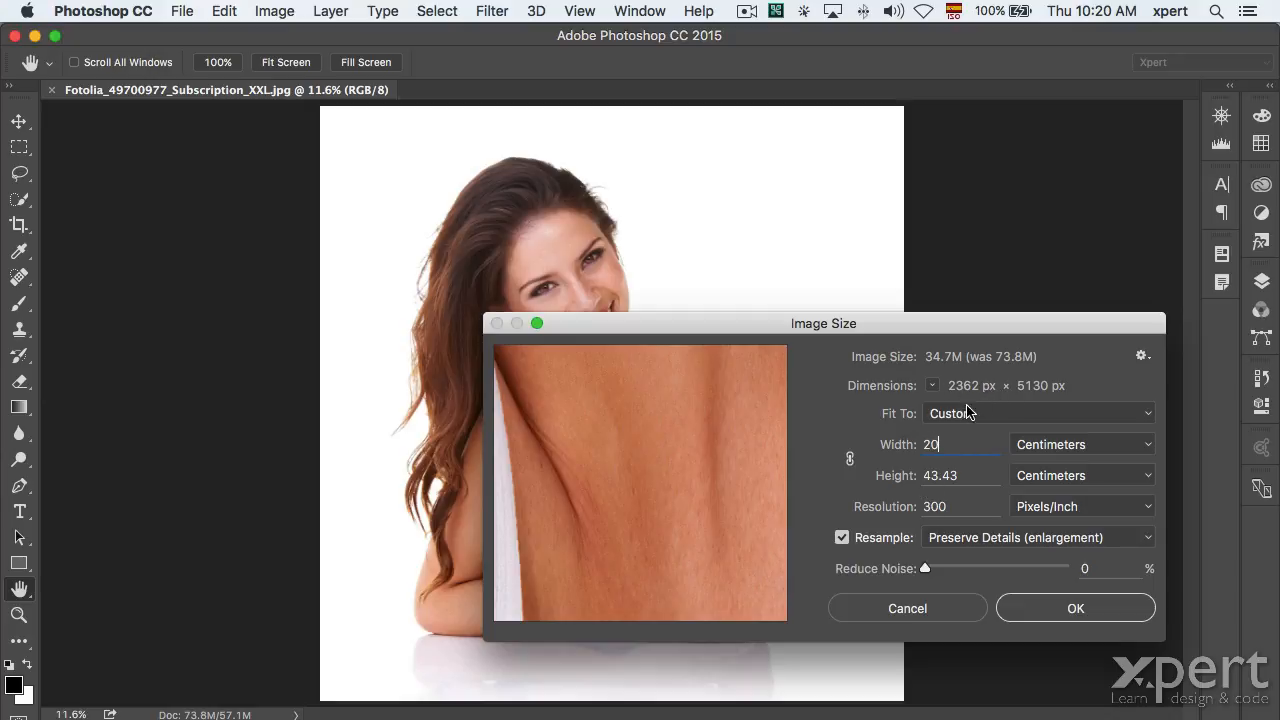
Link proportions and enter a 20 cm width, then cancel the dialog unchanged.
click(848, 459)
double_click(948, 445)
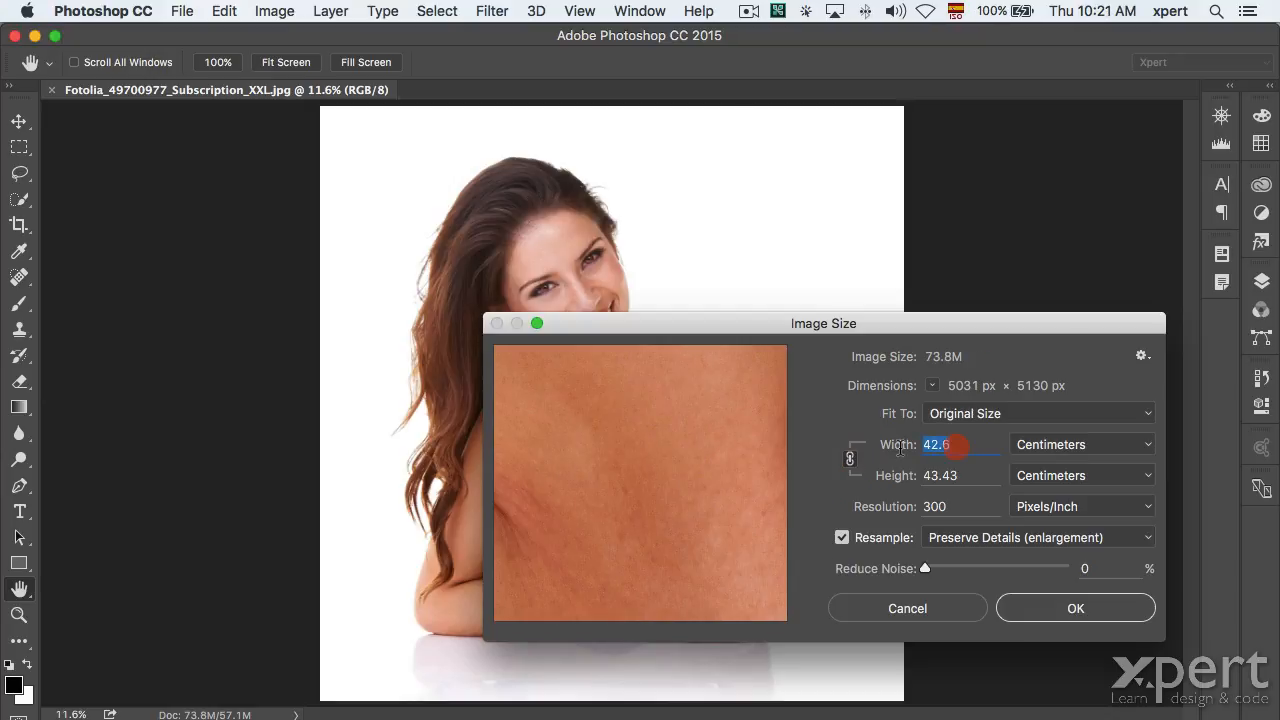
text(20)
key(Tab)
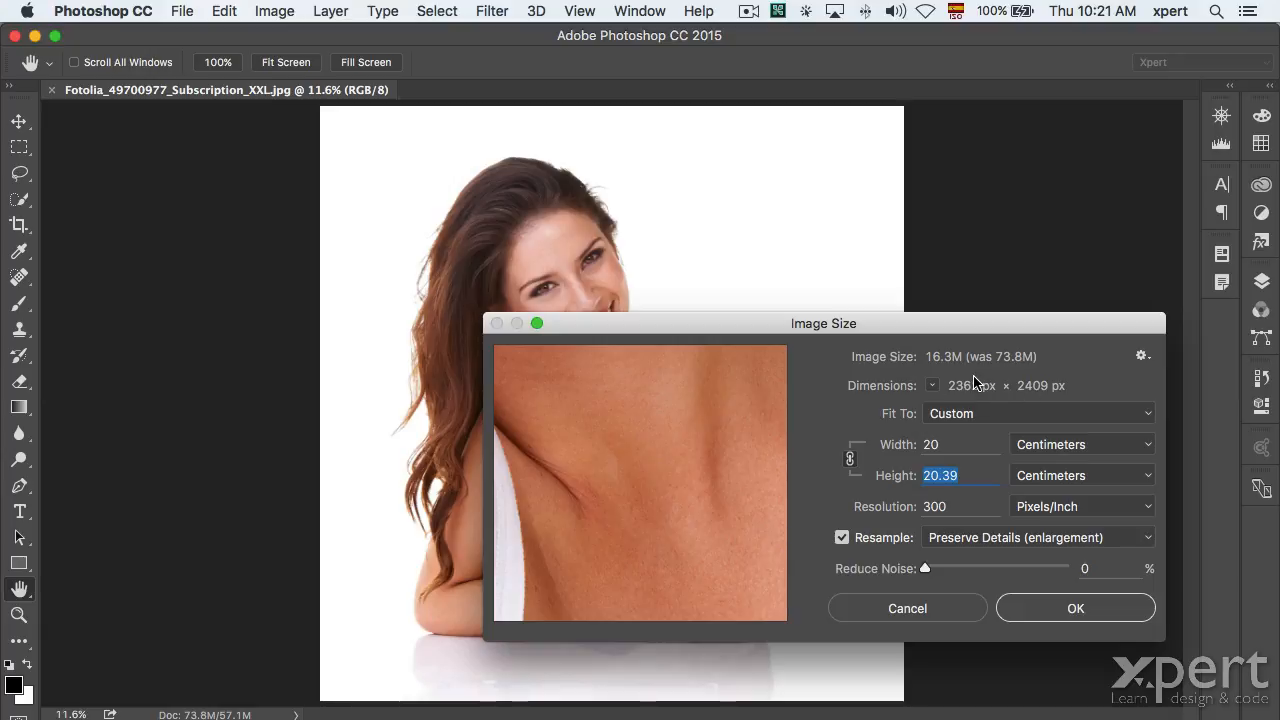
click(929, 610)
key(i)
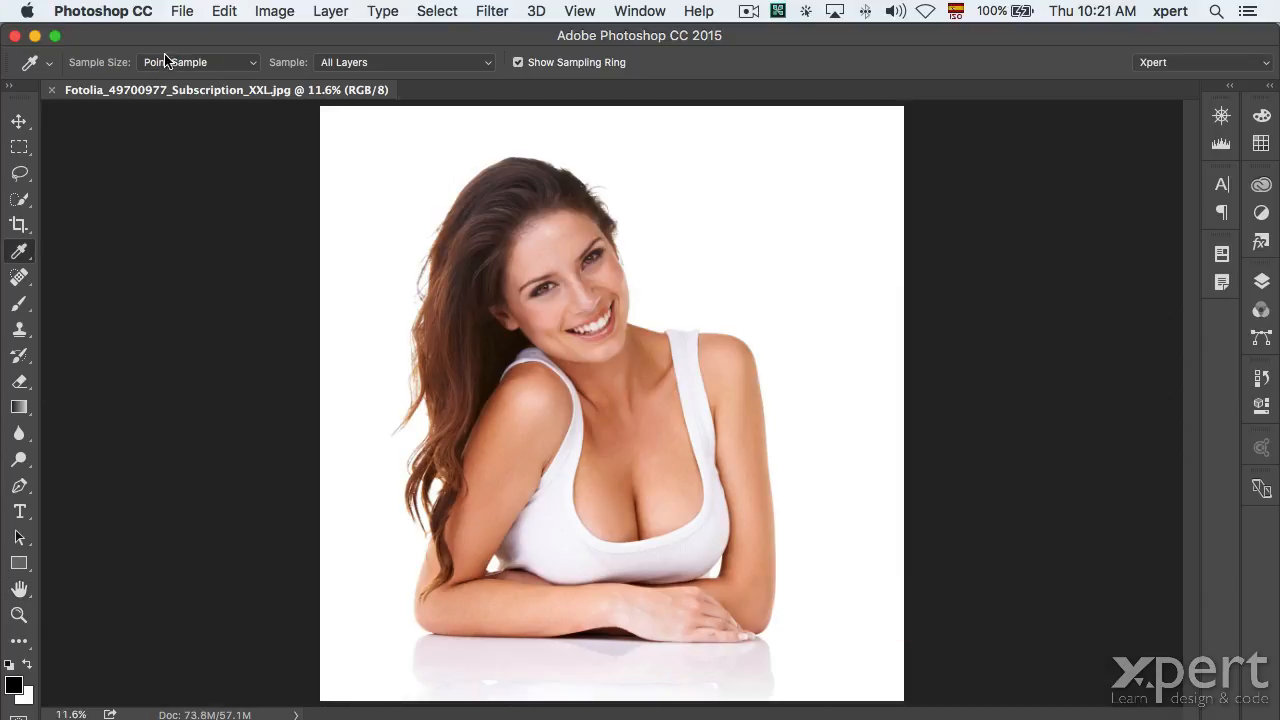
click(252, 12)
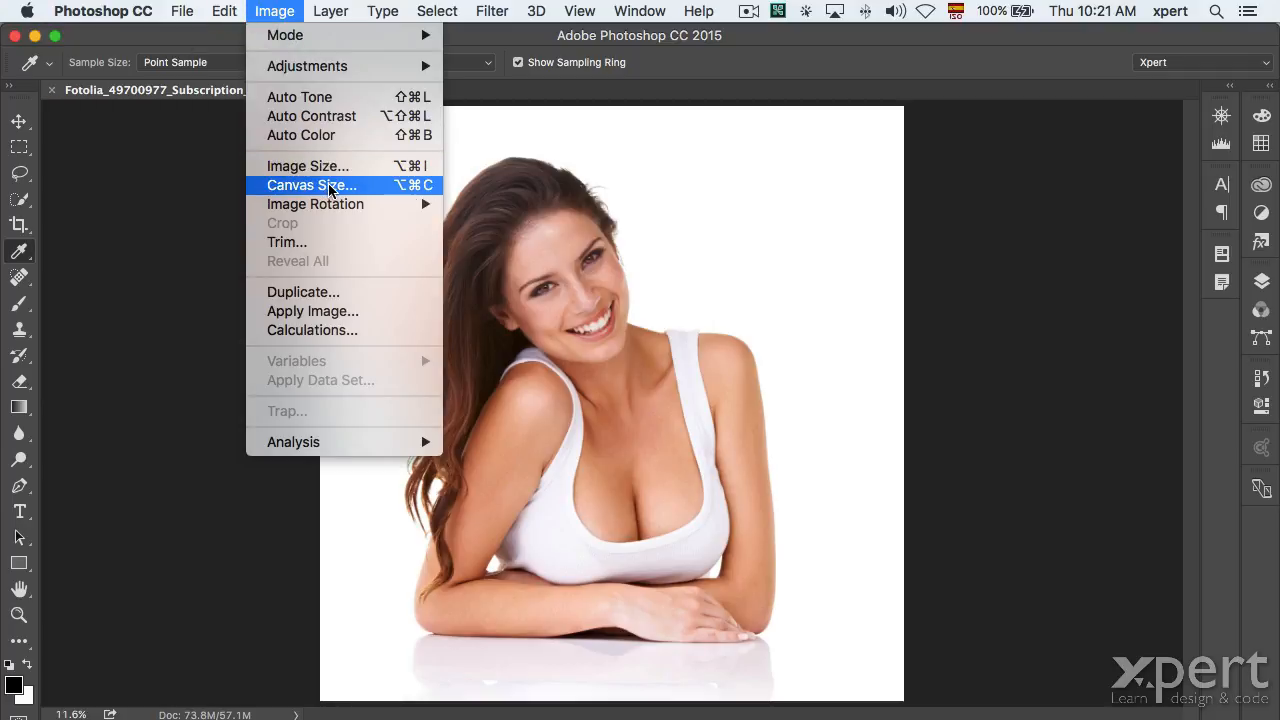
click(330, 188)
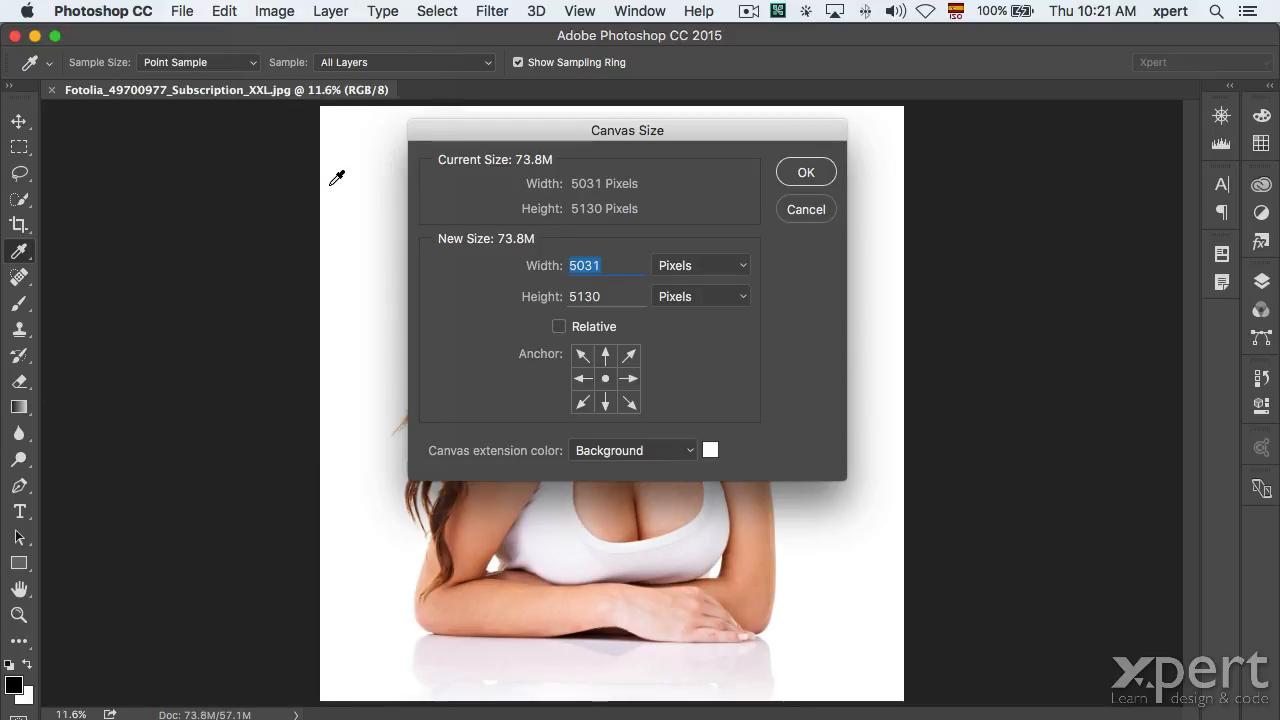
drag(524, 133, 870, 286)
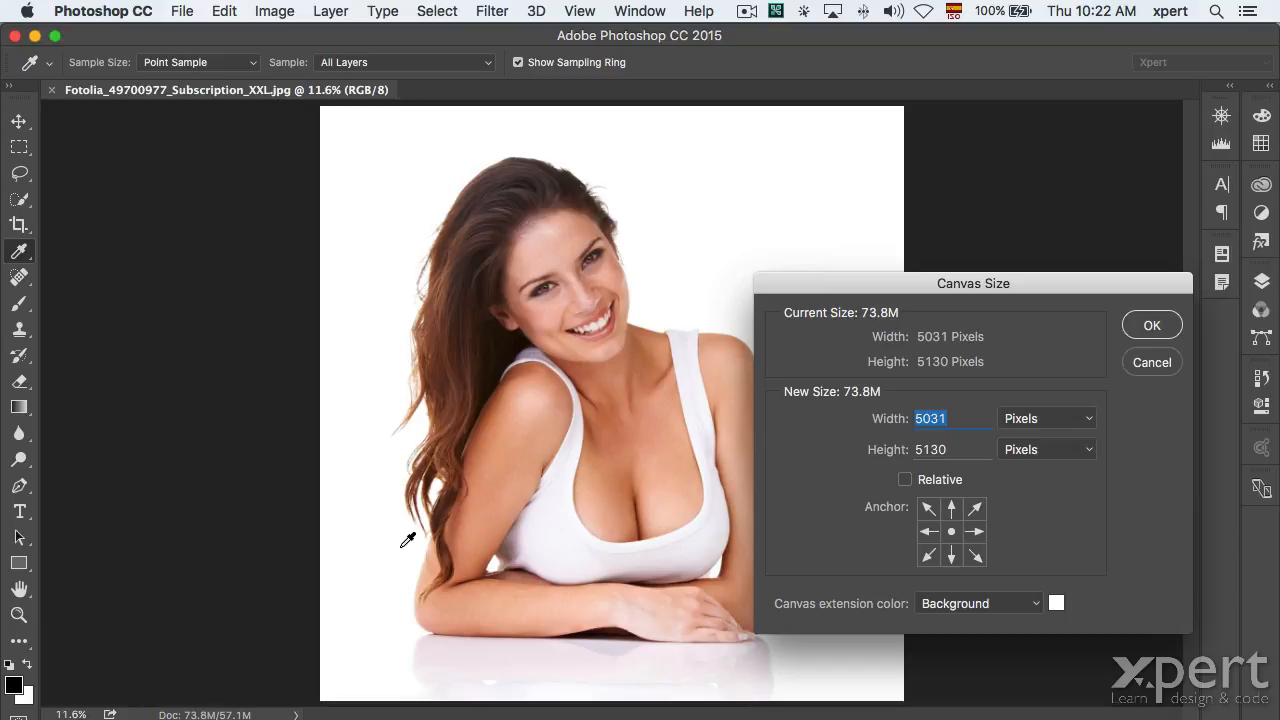
drag(843, 284, 773, 59)
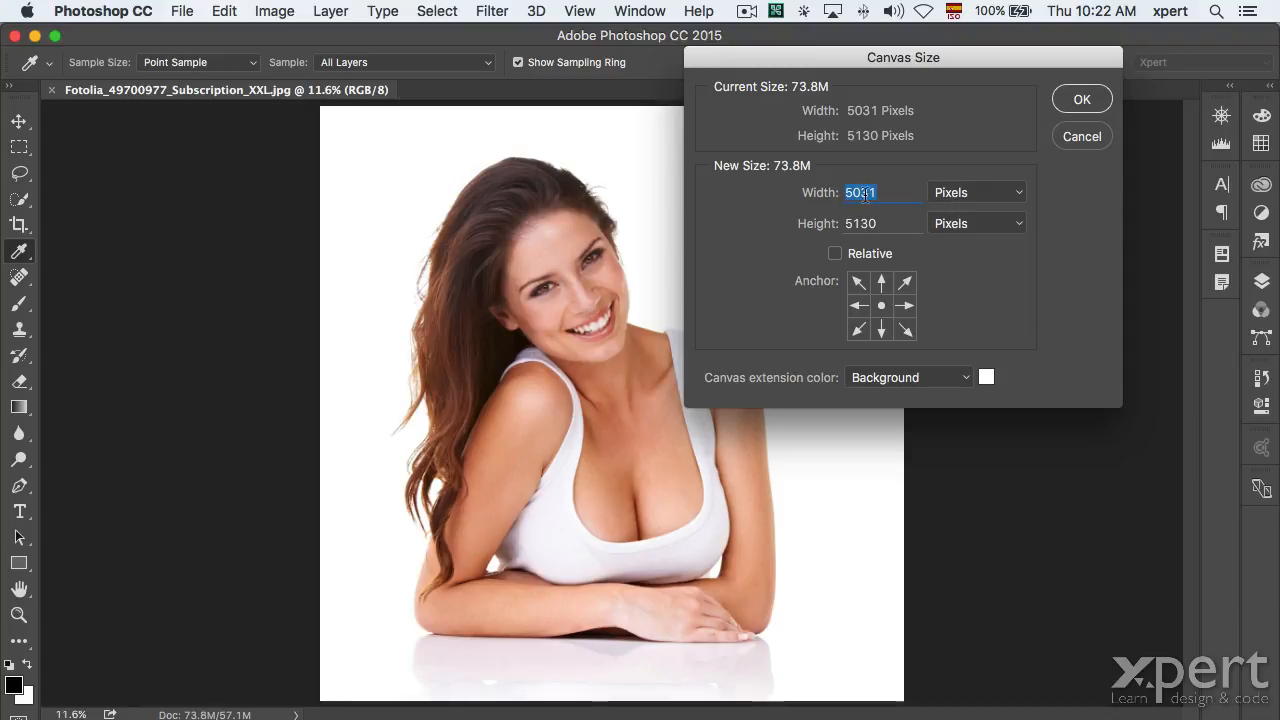
text(3000)
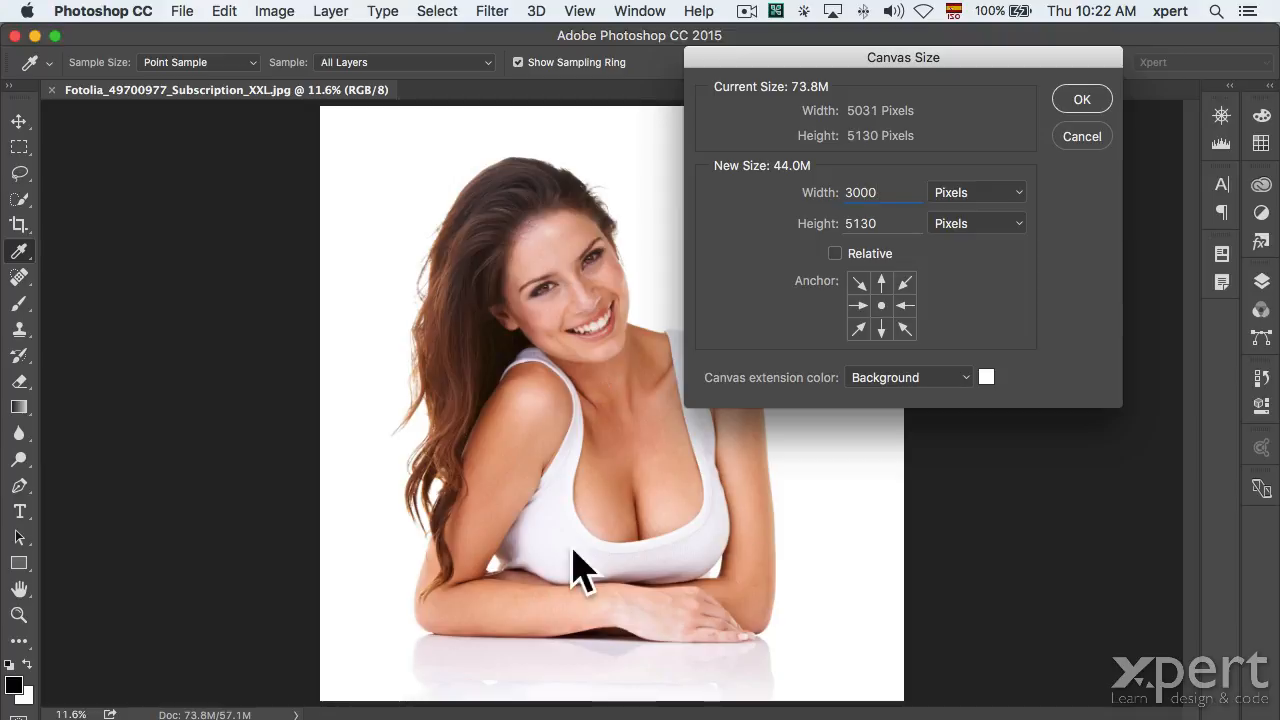
click(1085, 99)
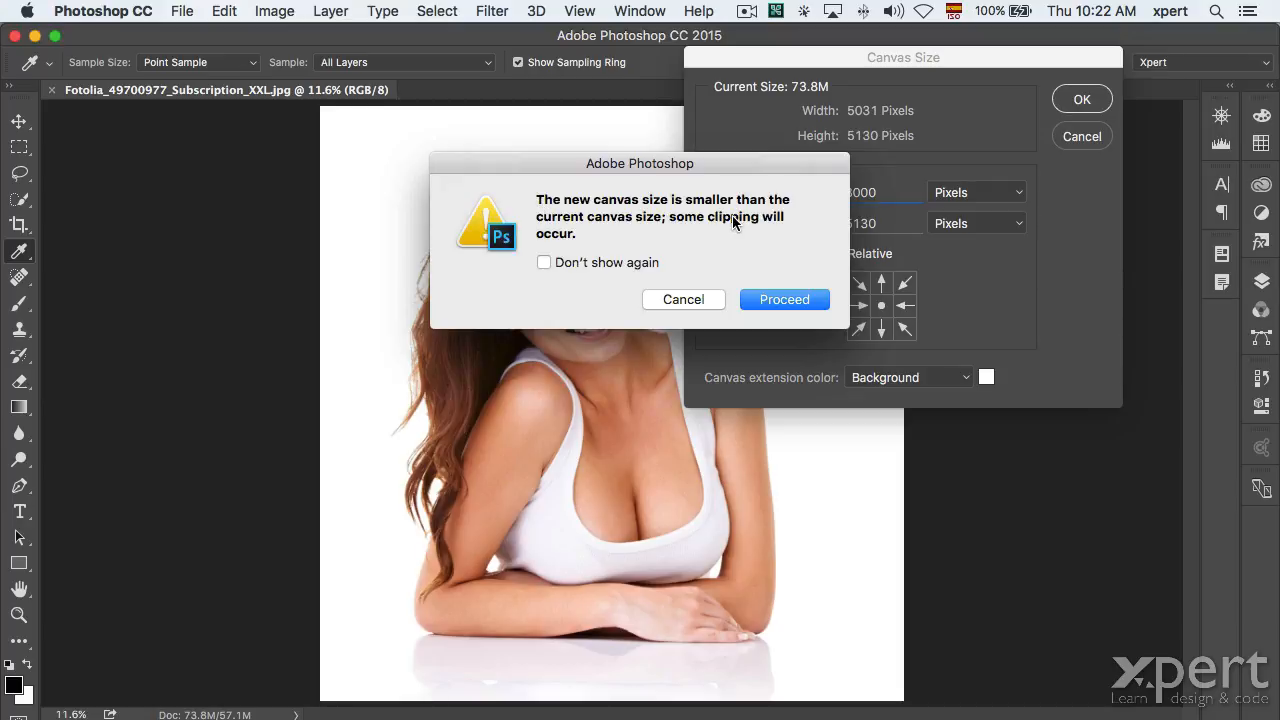
click(786, 301)
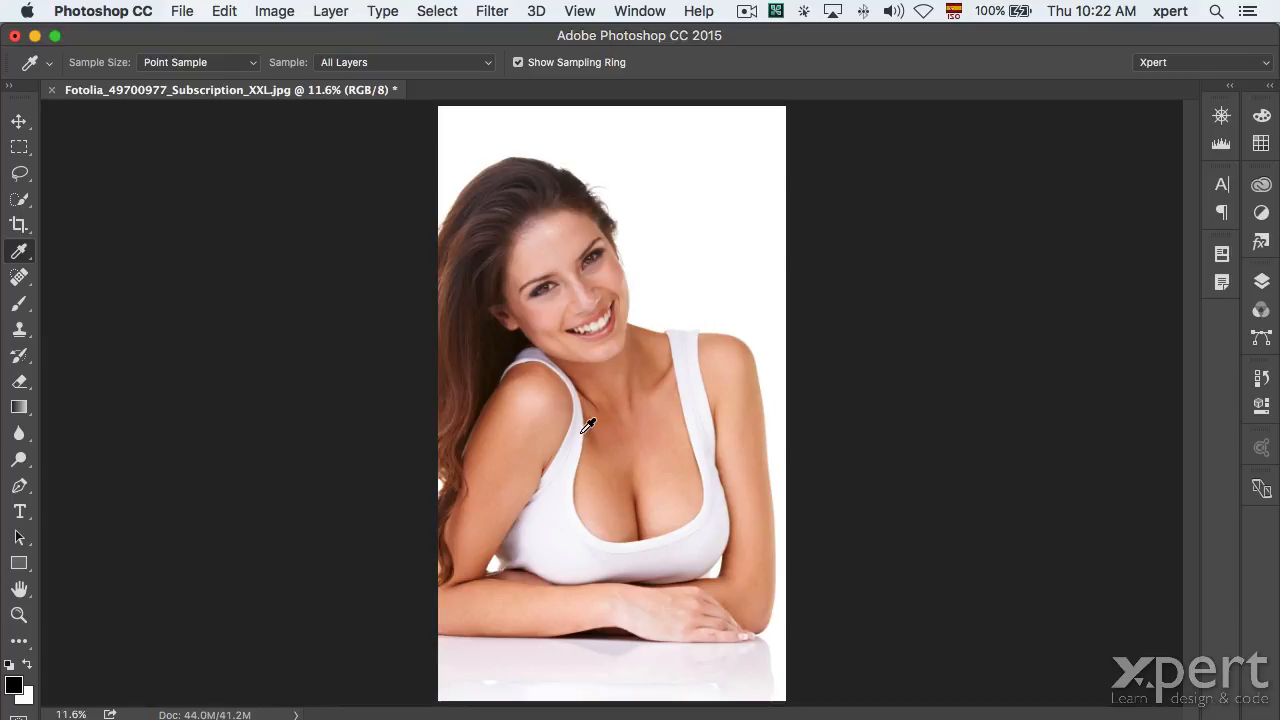
key(super+z)
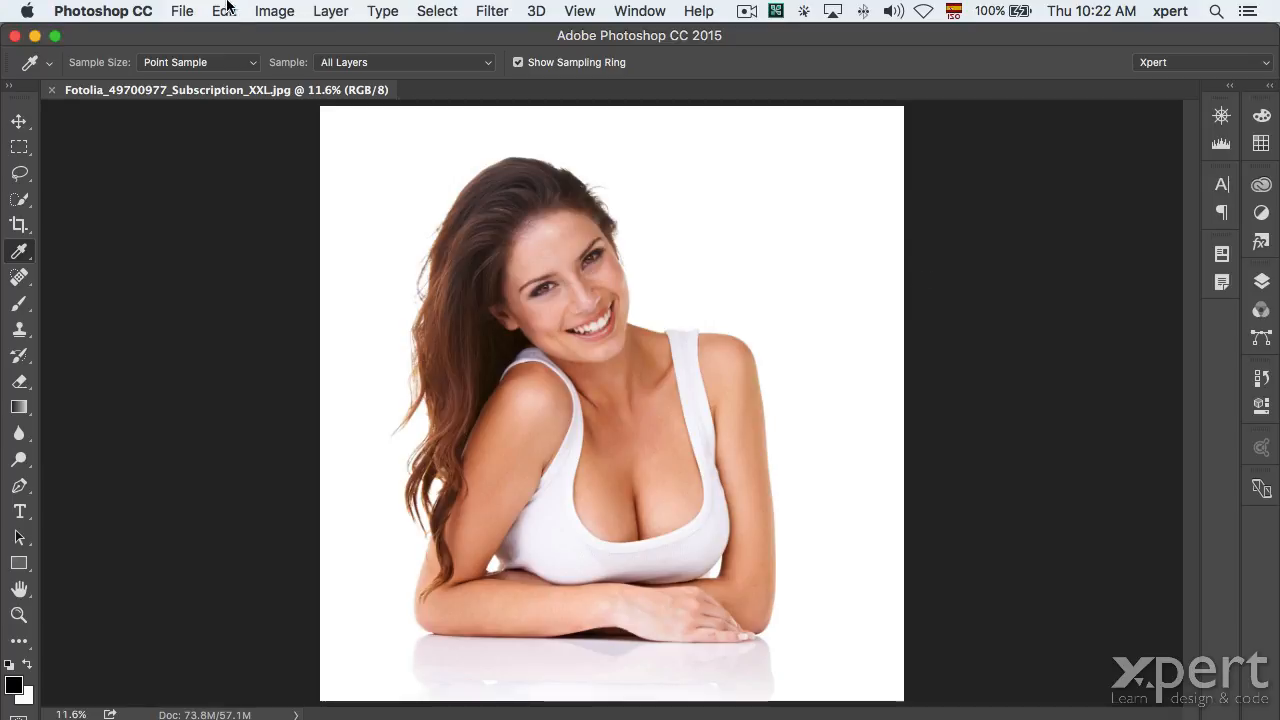
Set Canvas Size width to 8000 px with the middle-left anchor, adding white space on the right.
click(274, 11)
click(311, 185)
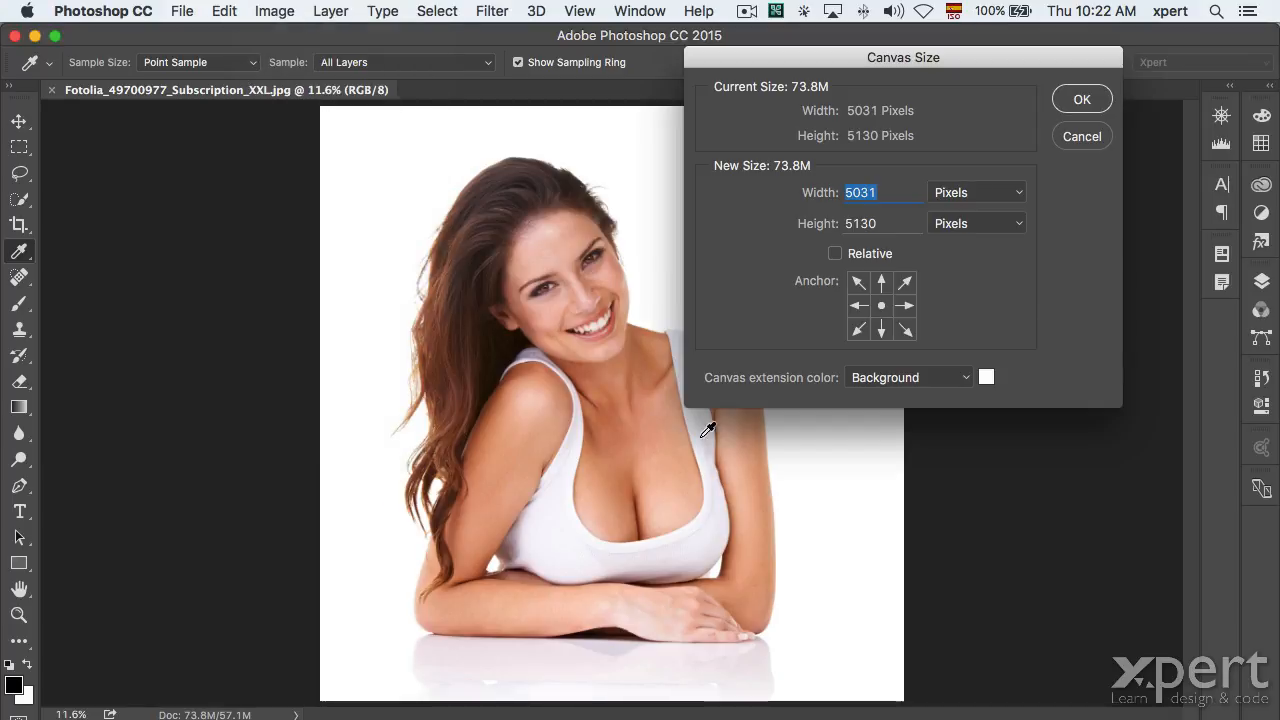
click(857, 306)
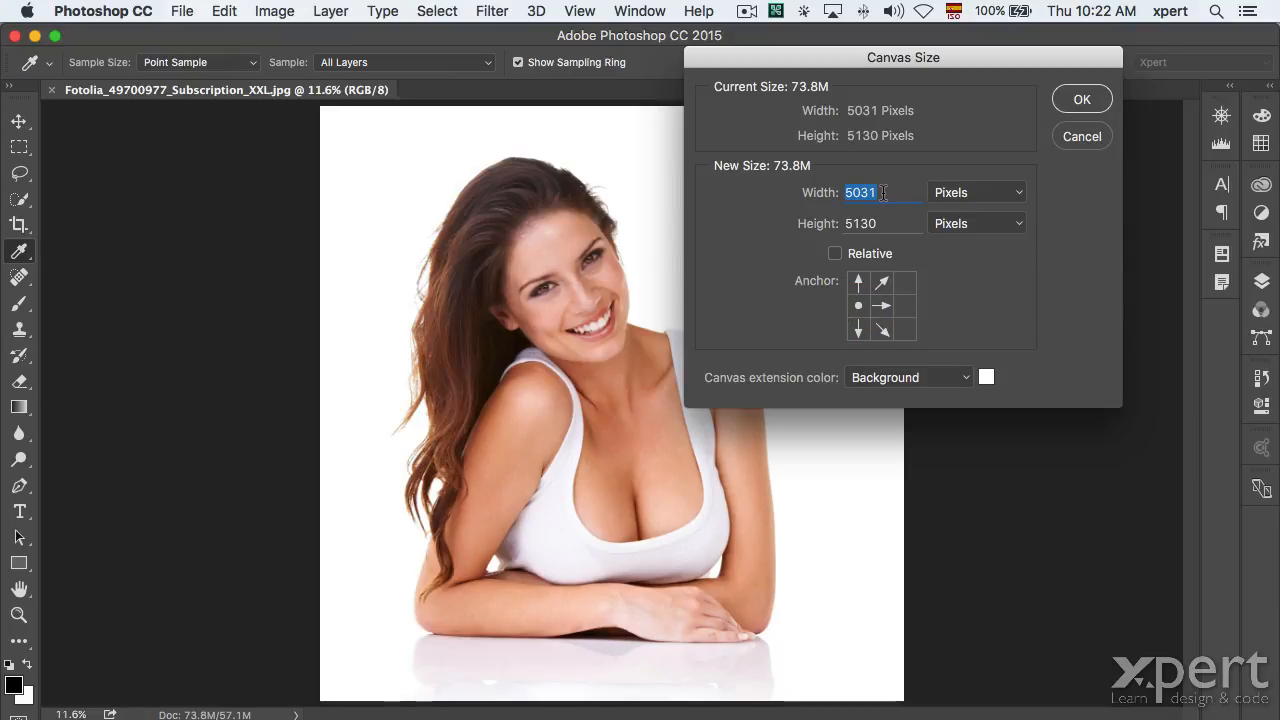
text(8000)
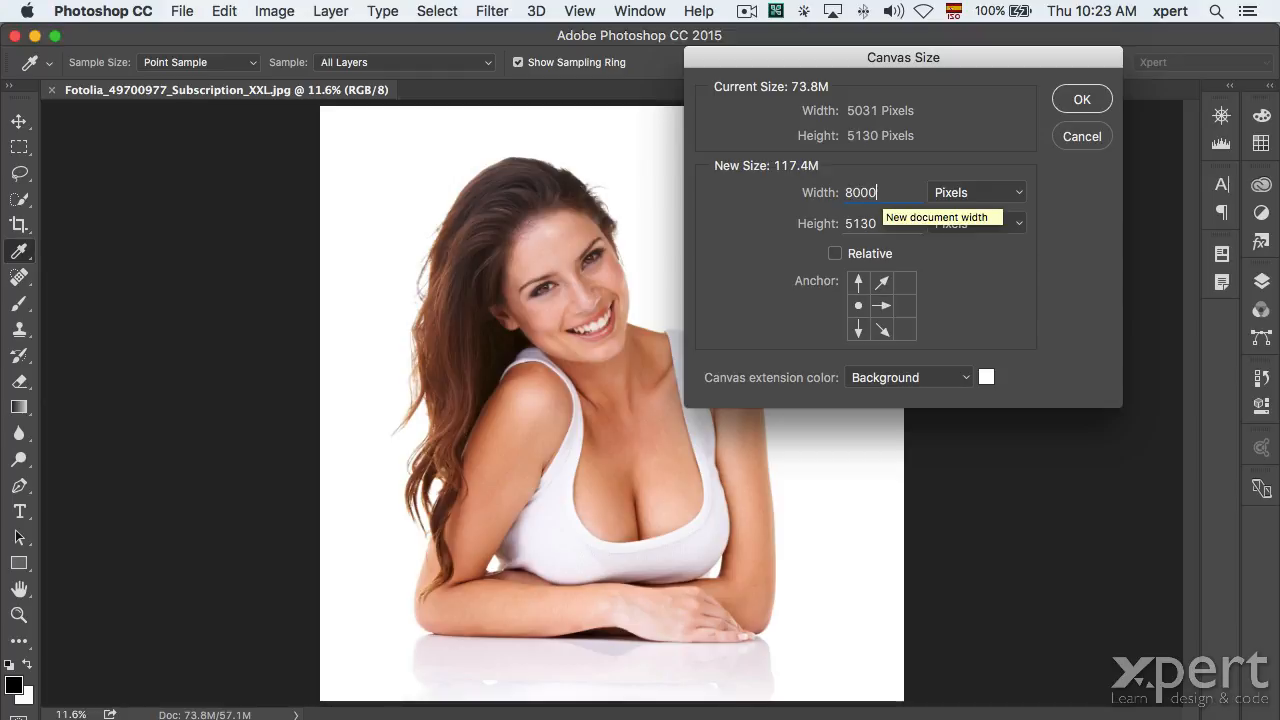
click(1097, 100)
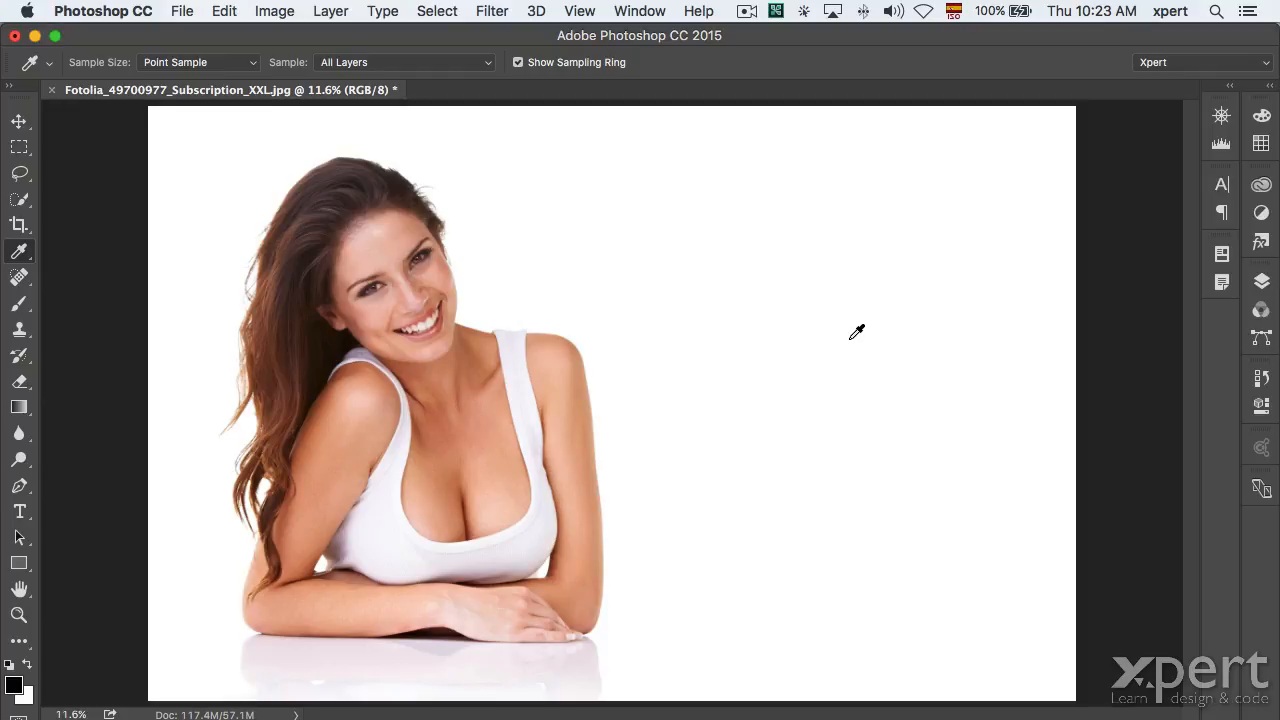
Revert the portrait to its saved 73.8M state with File > Revert.
click(190, 9)
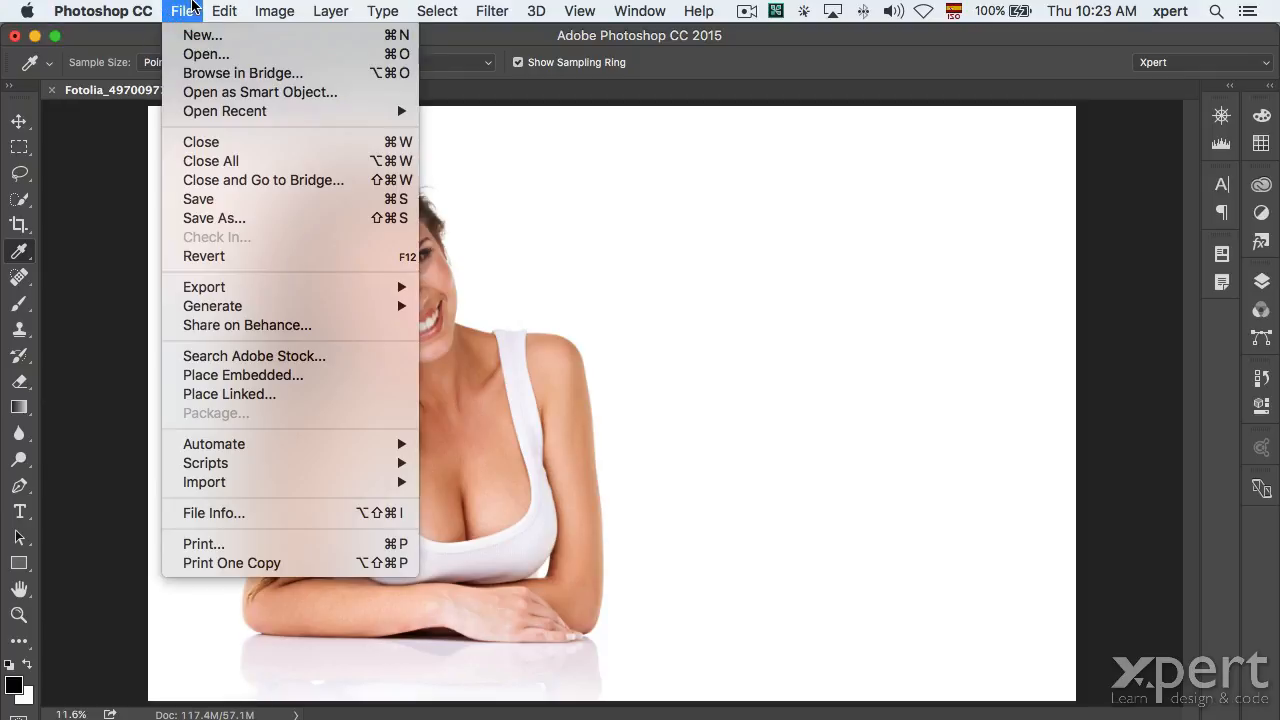
click(198, 256)
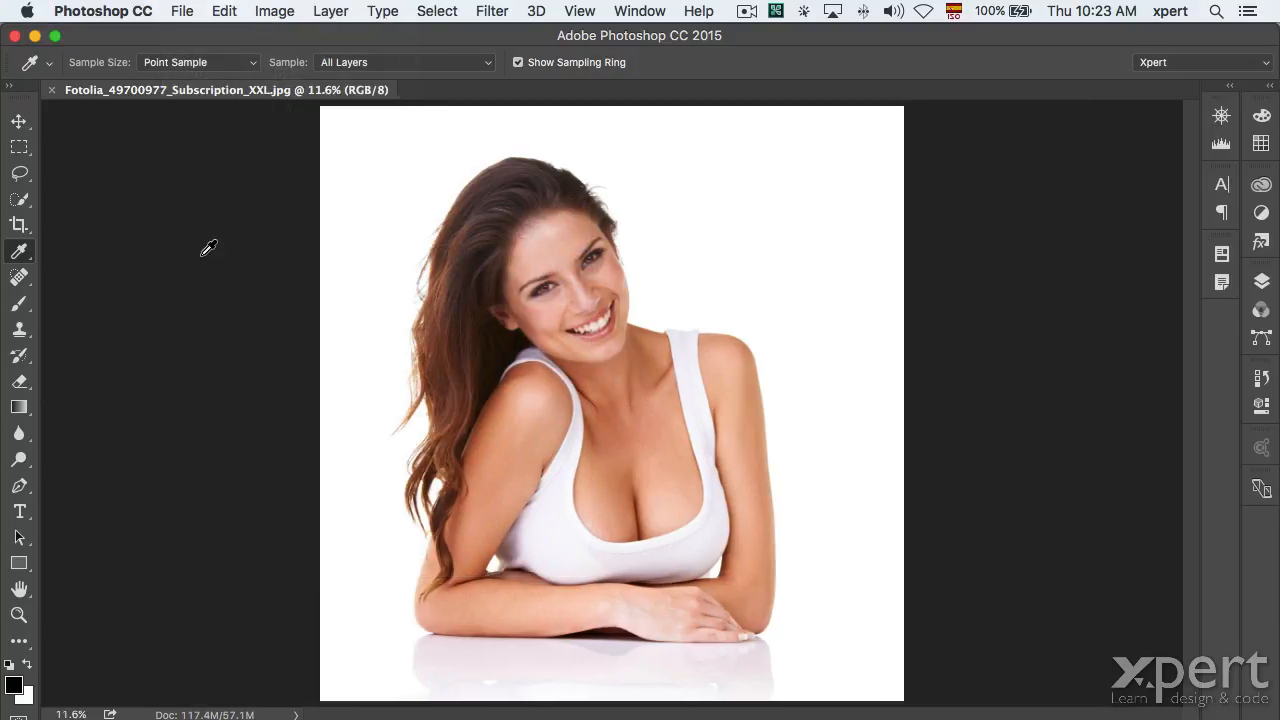
click(180, 10)
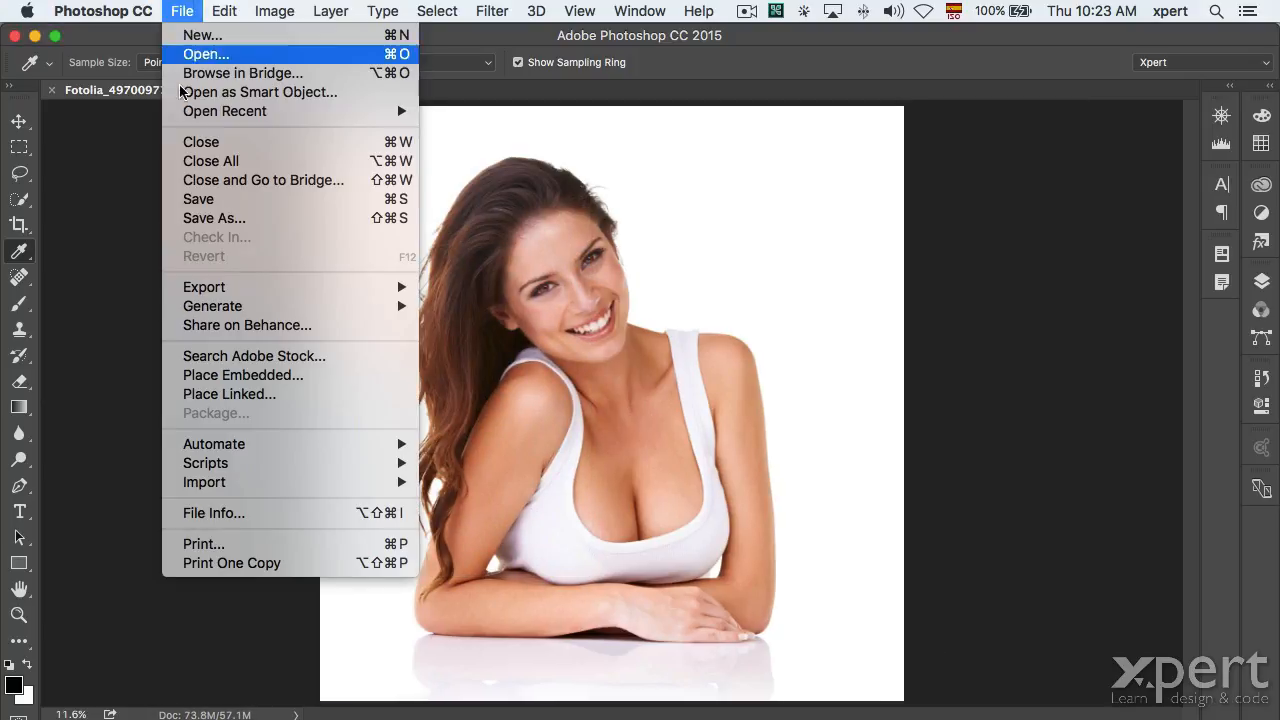
click(155, 220)
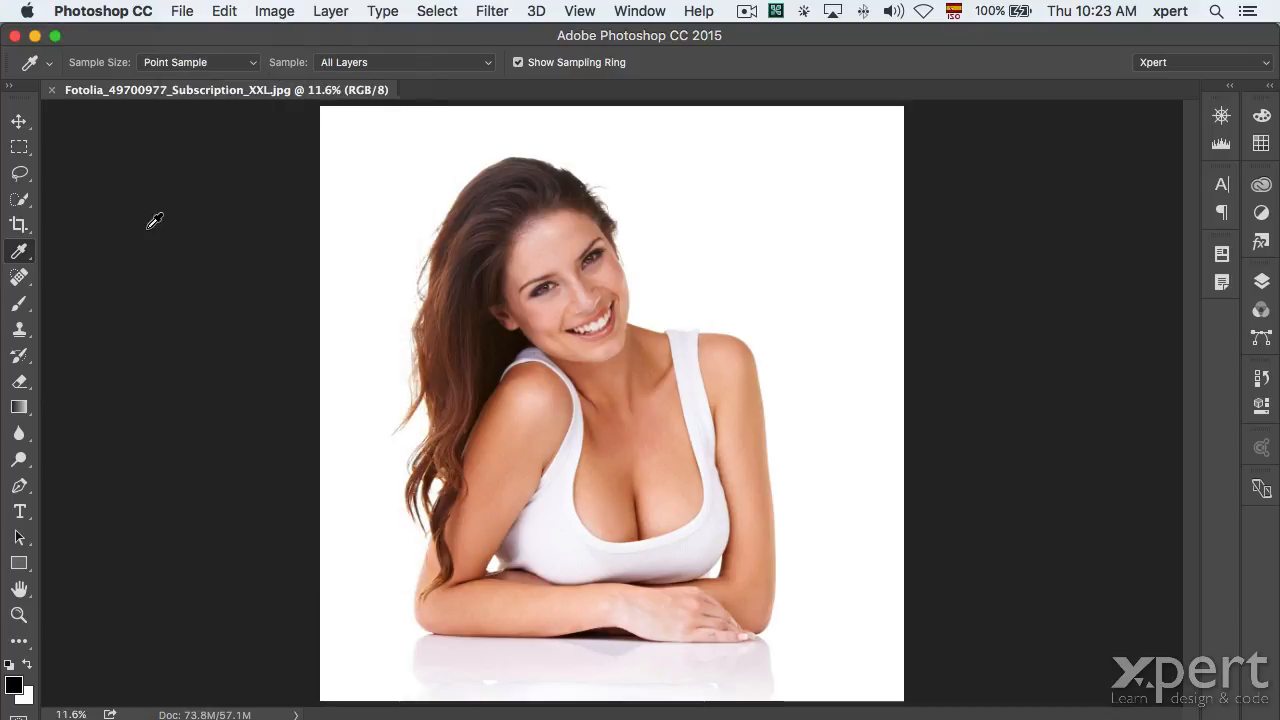
Select the Move tool and start a new 1200 × 800 px, 300 ppi document.
click(19, 121)
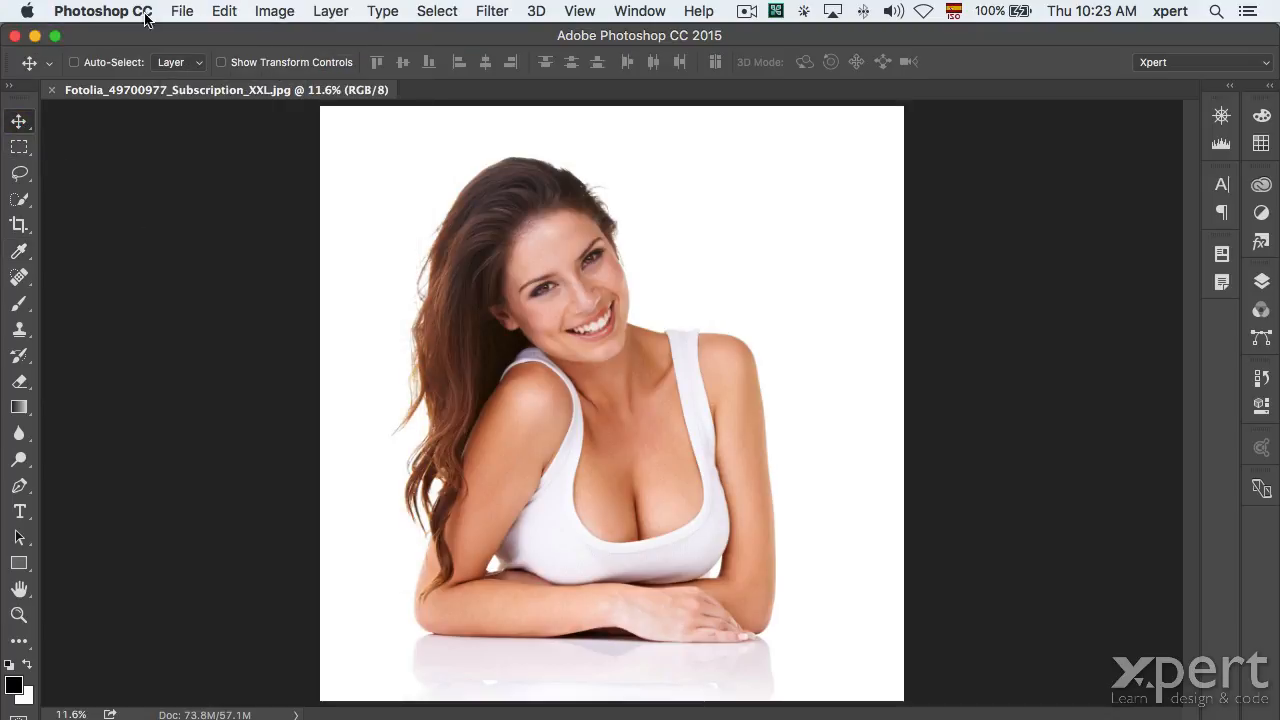
click(182, 10)
click(188, 43)
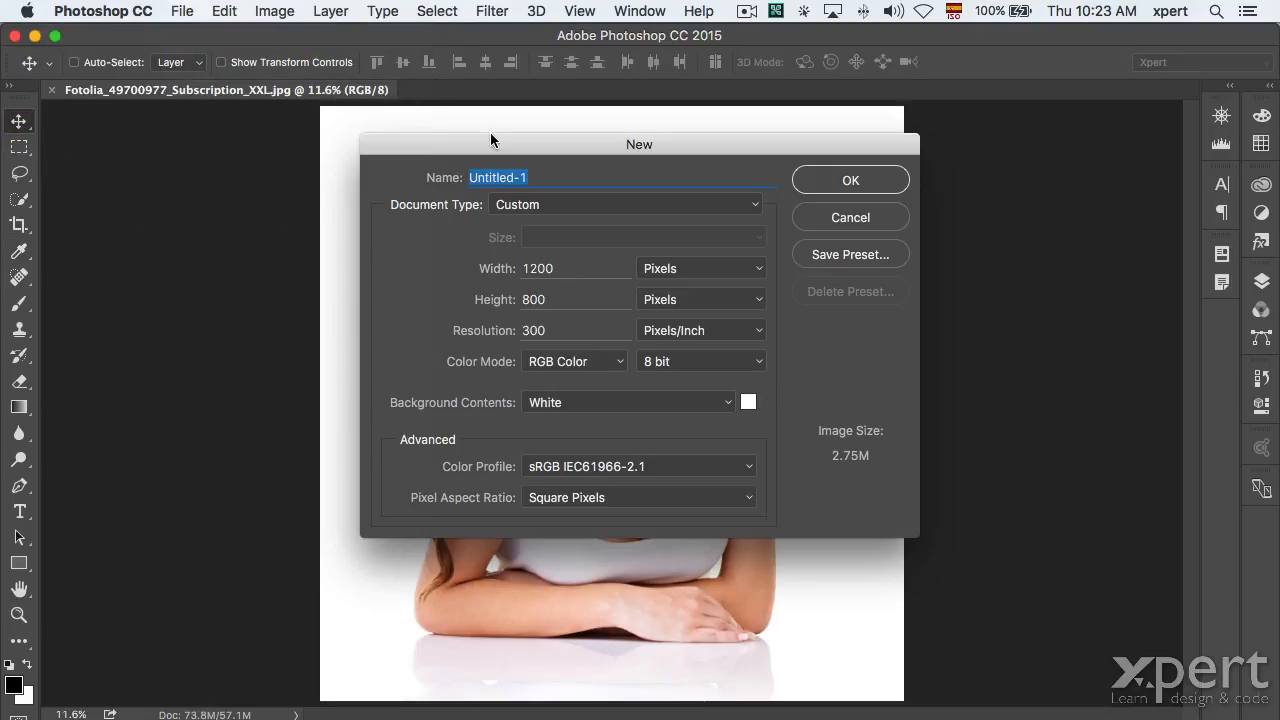
Cancel the New dialog without creating a document and switch to Adobe Bridge.
mouse_move(491, 144)
mouse_down()
mouse_move(959, 135)
mouse_move(838, 180)
mouse_move(797, 155)
mouse_up()
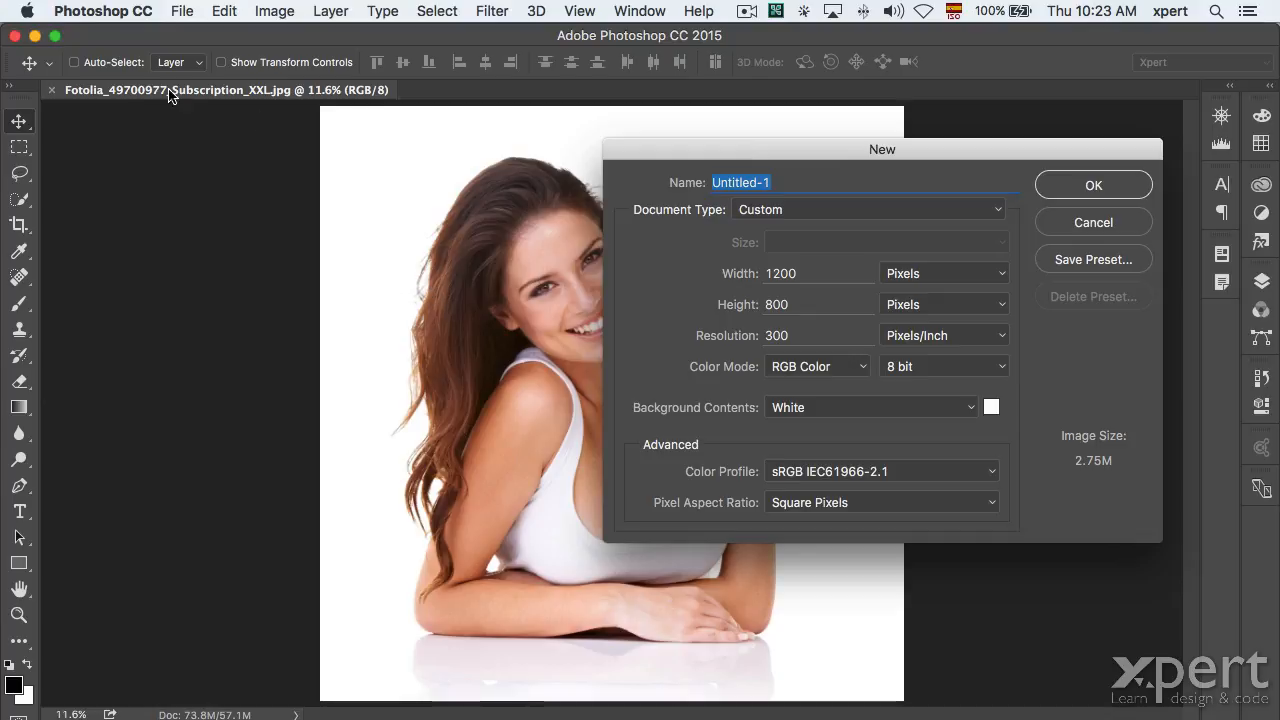
click(1076, 218)
key(super+Tab)
key(super+Tab)
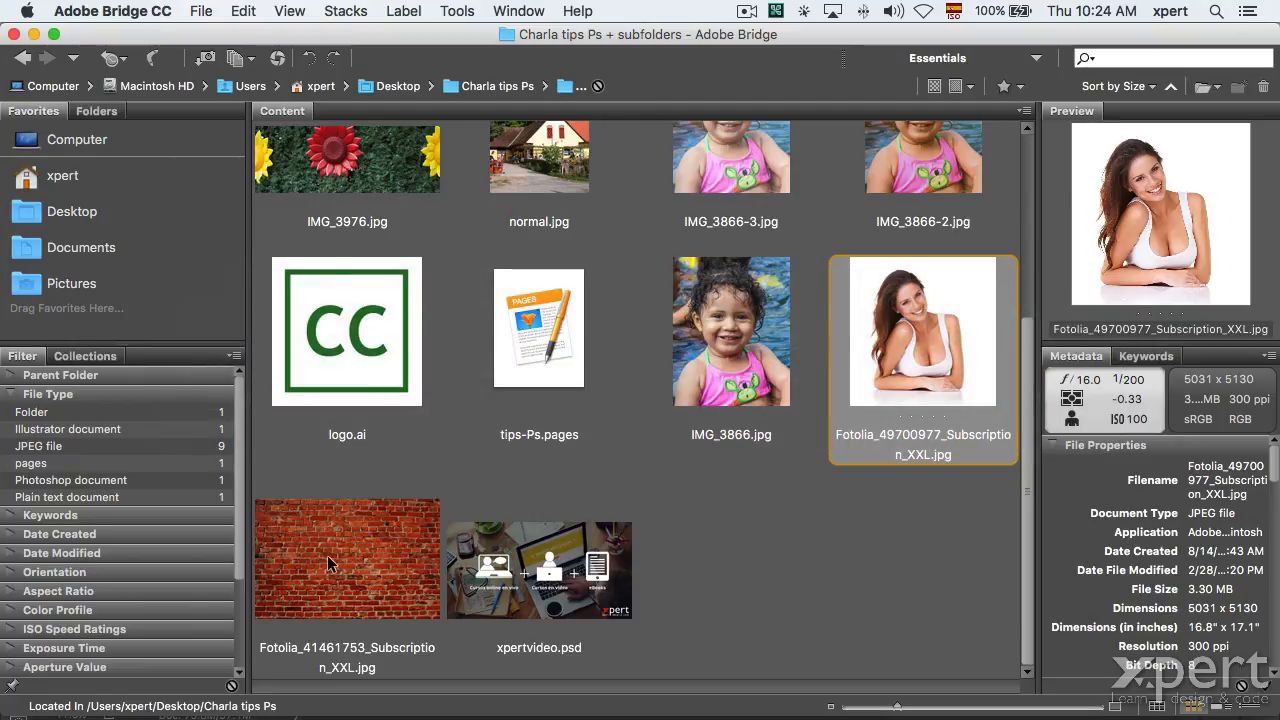
Open IMG_3866-3.jpg from Bridge in Photoshop and bring the Fotolia portrait tab forward.
scroll(641, 225, up, 3)
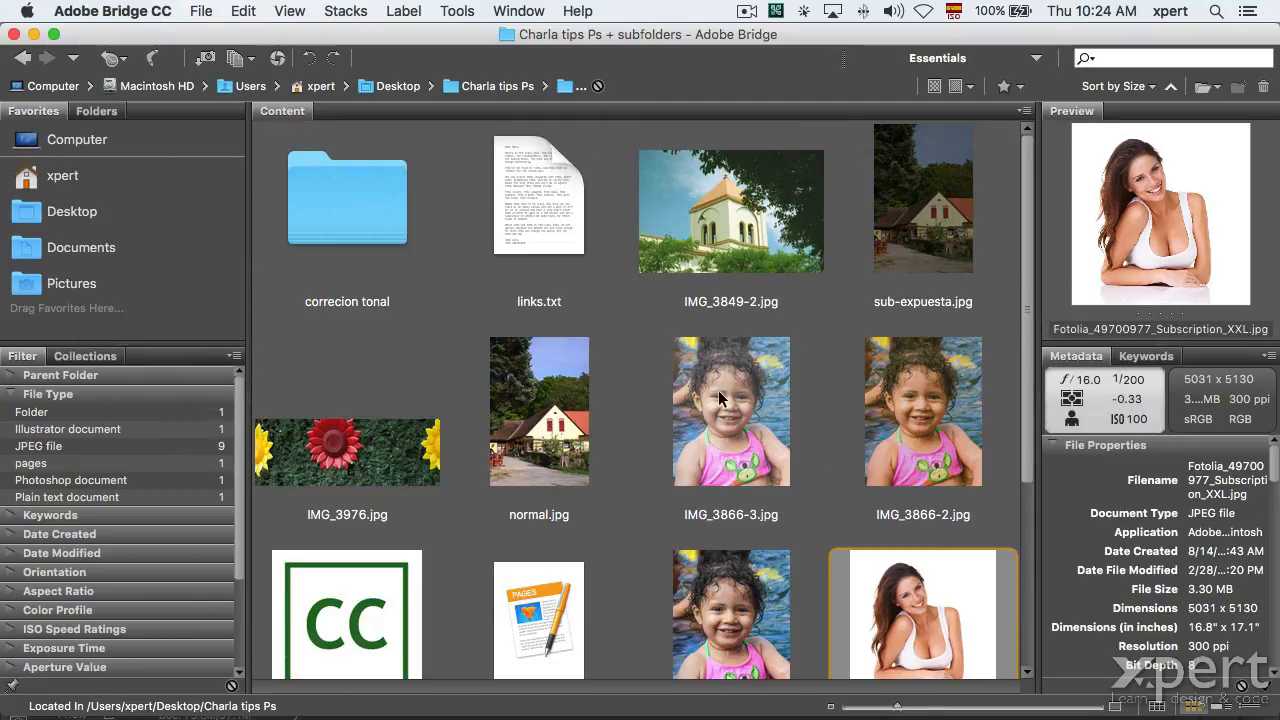
right_click(718, 398)
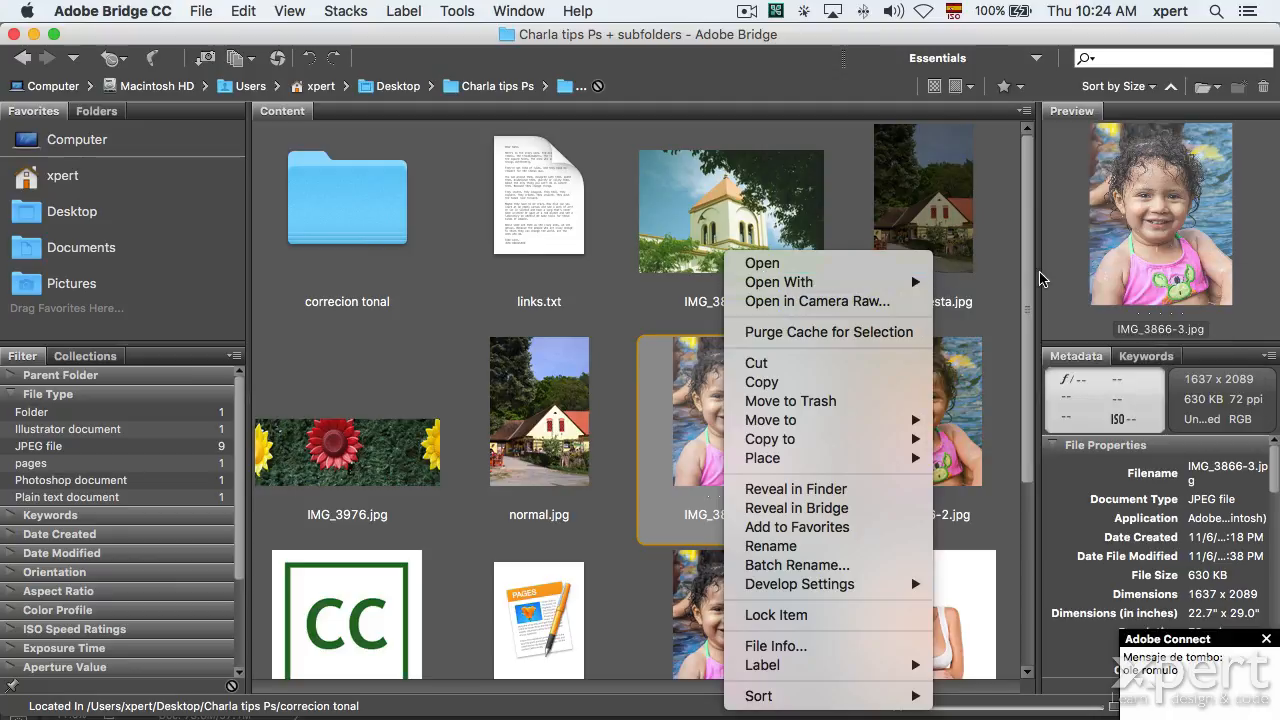
mouse_move(905, 282)
click(1025, 301)
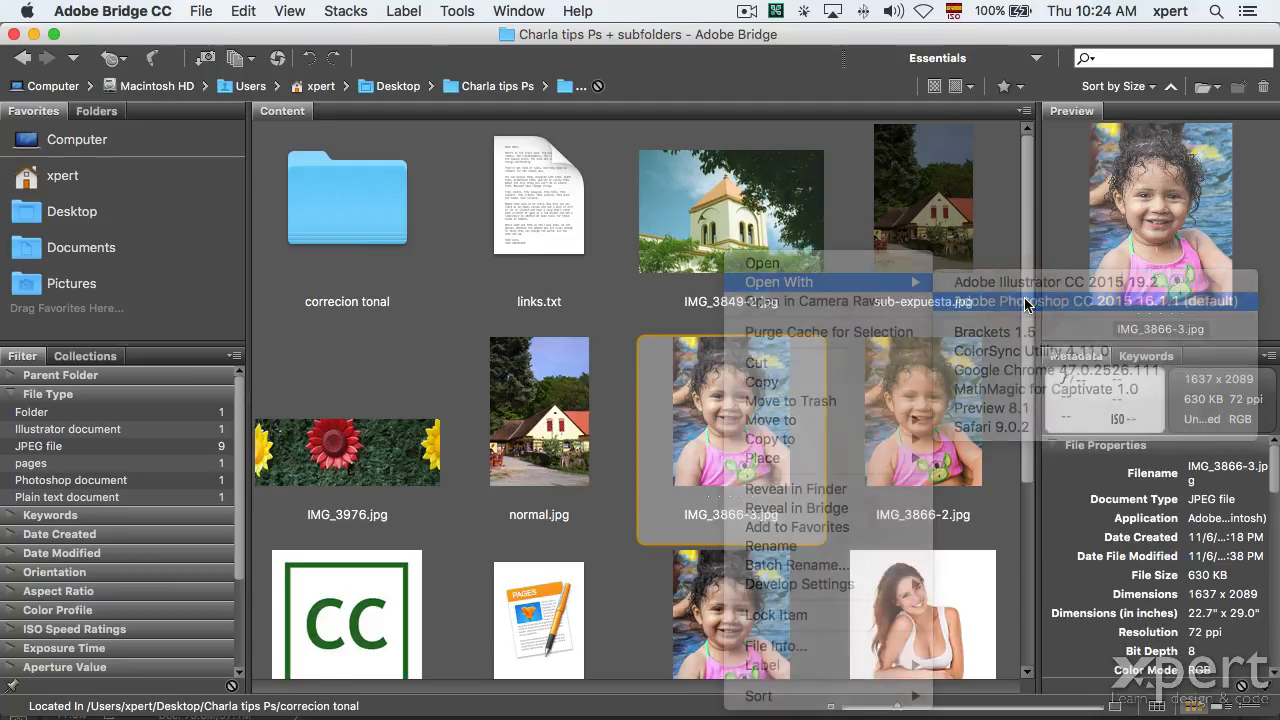
click(252, 92)
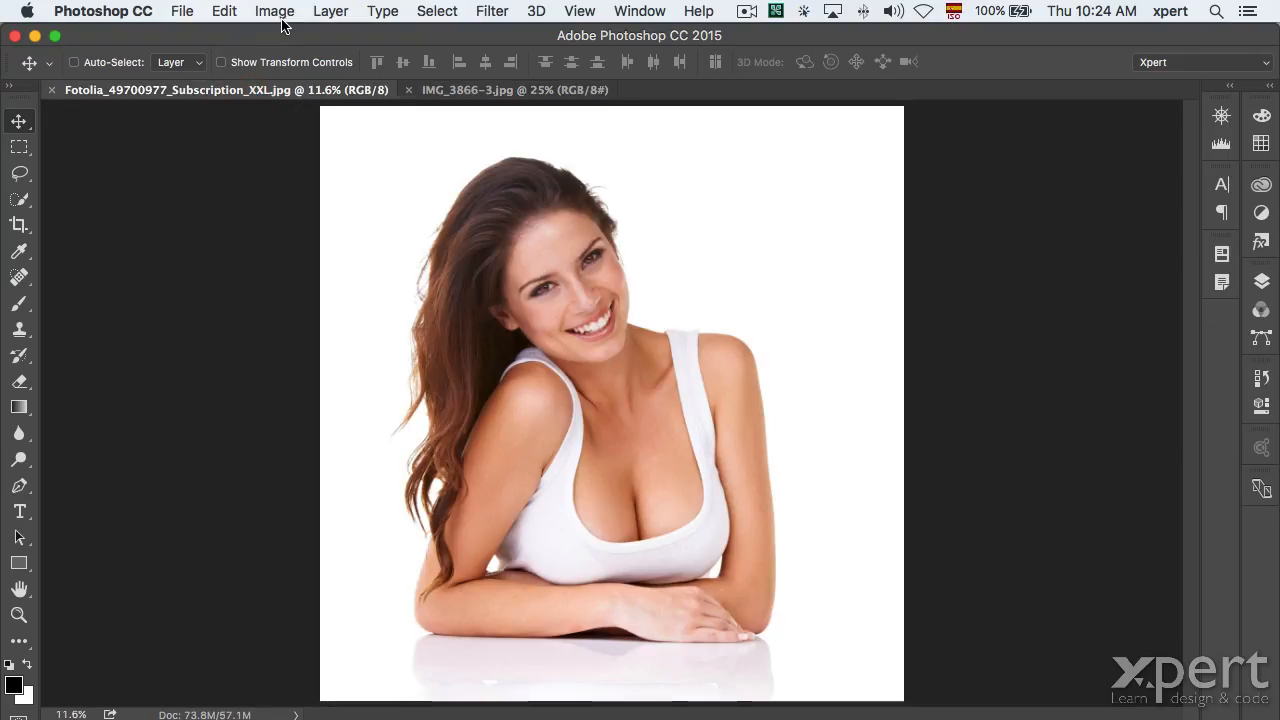
key(super)
Create a new blank document using the IMG_3866-3.jpg preset, 1637 × 2089 pixels at 72 ppi.
key(super+n)
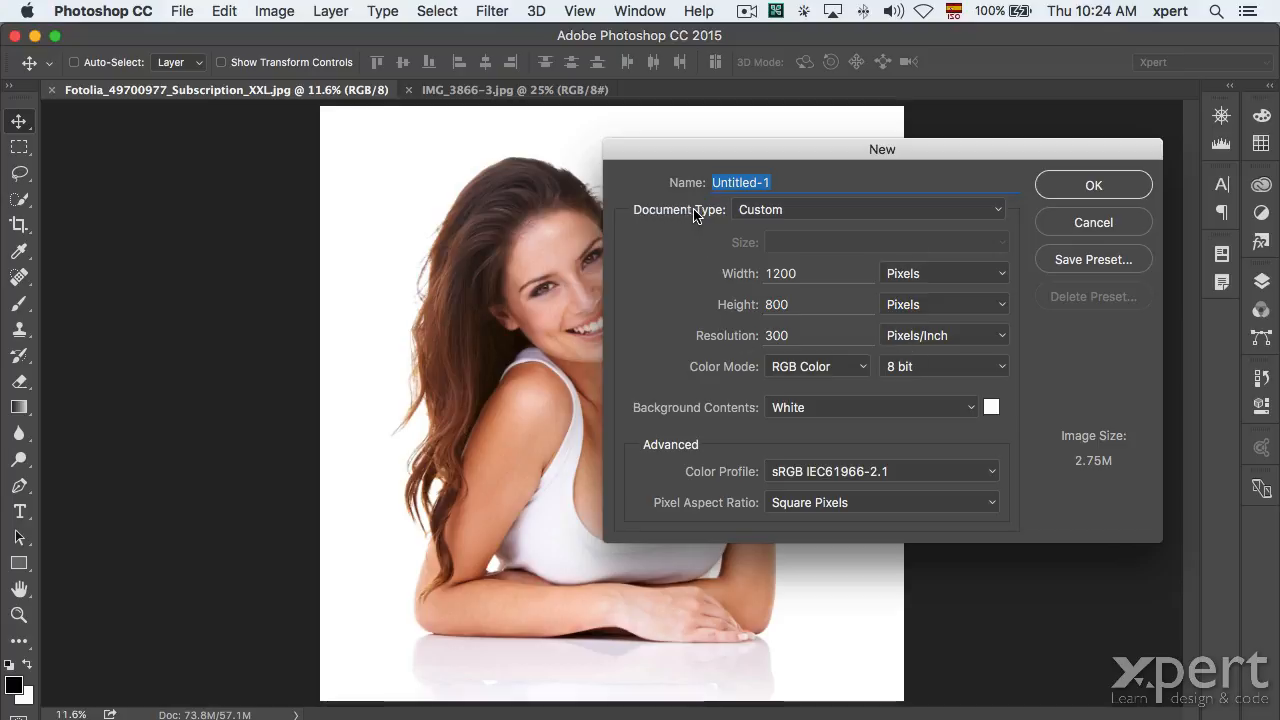
click(768, 211)
scroll(787, 110, up, 3)
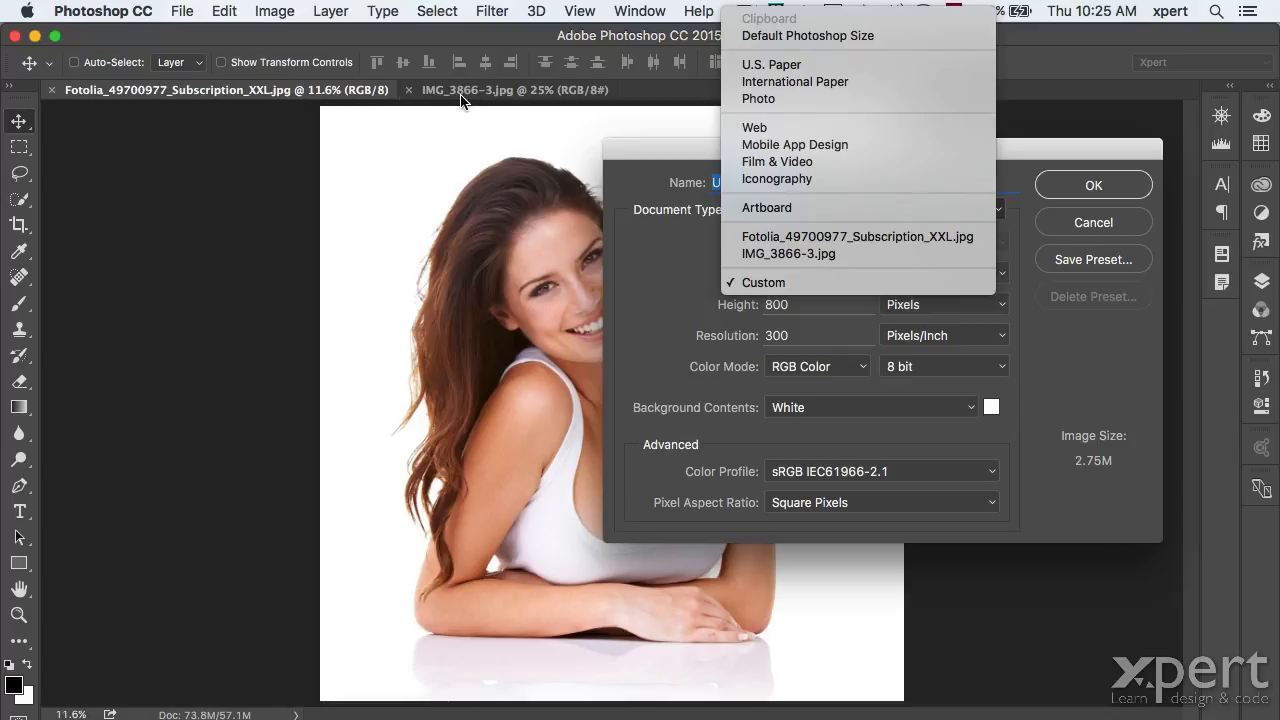
click(781, 256)
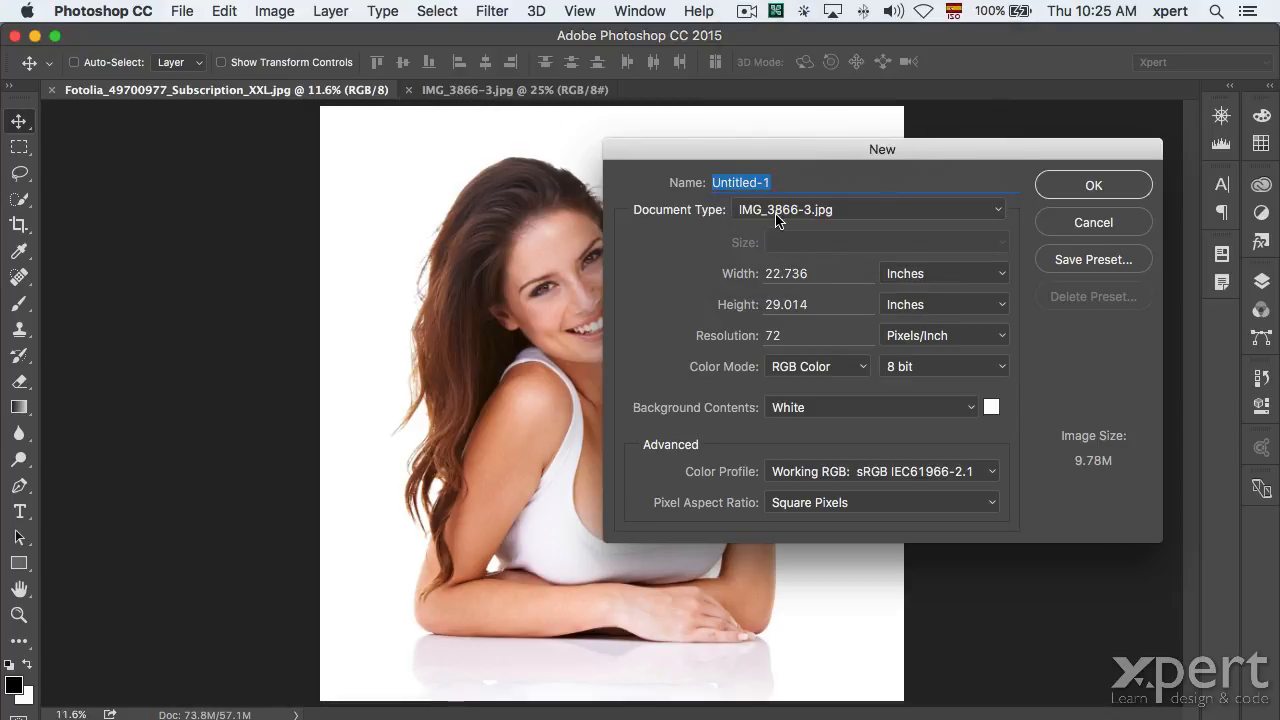
click(931, 276)
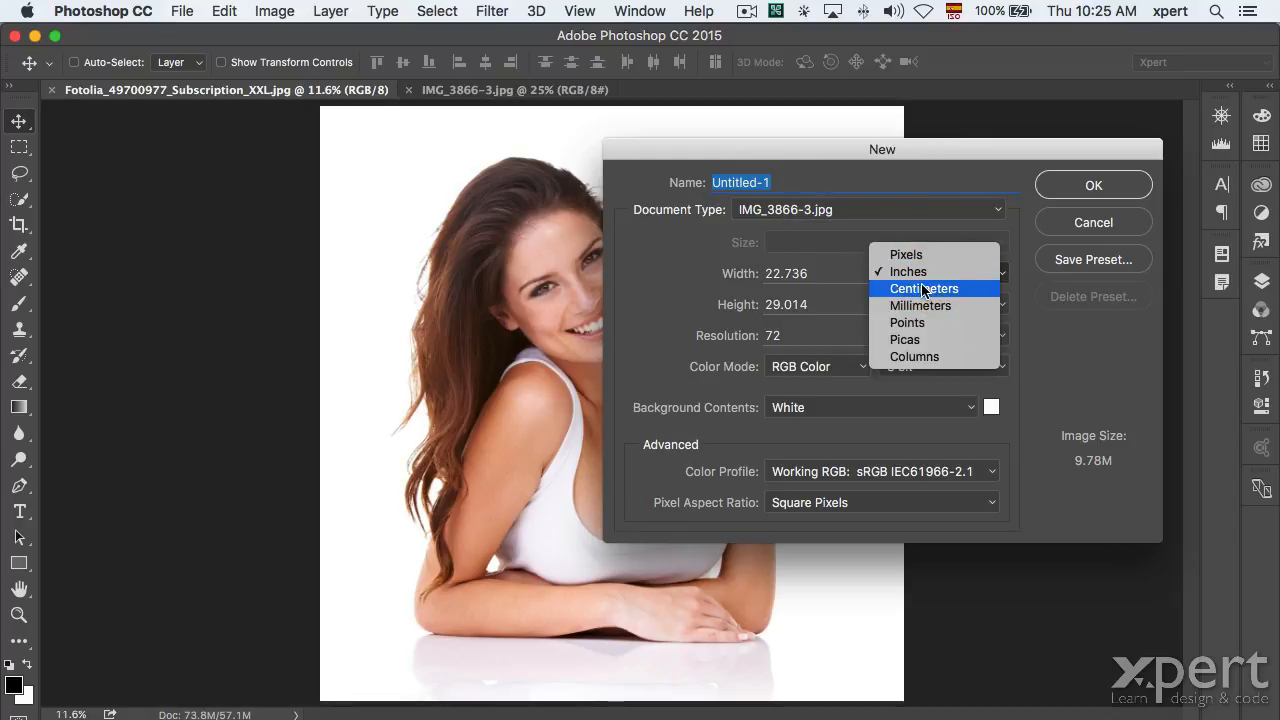
click(921, 253)
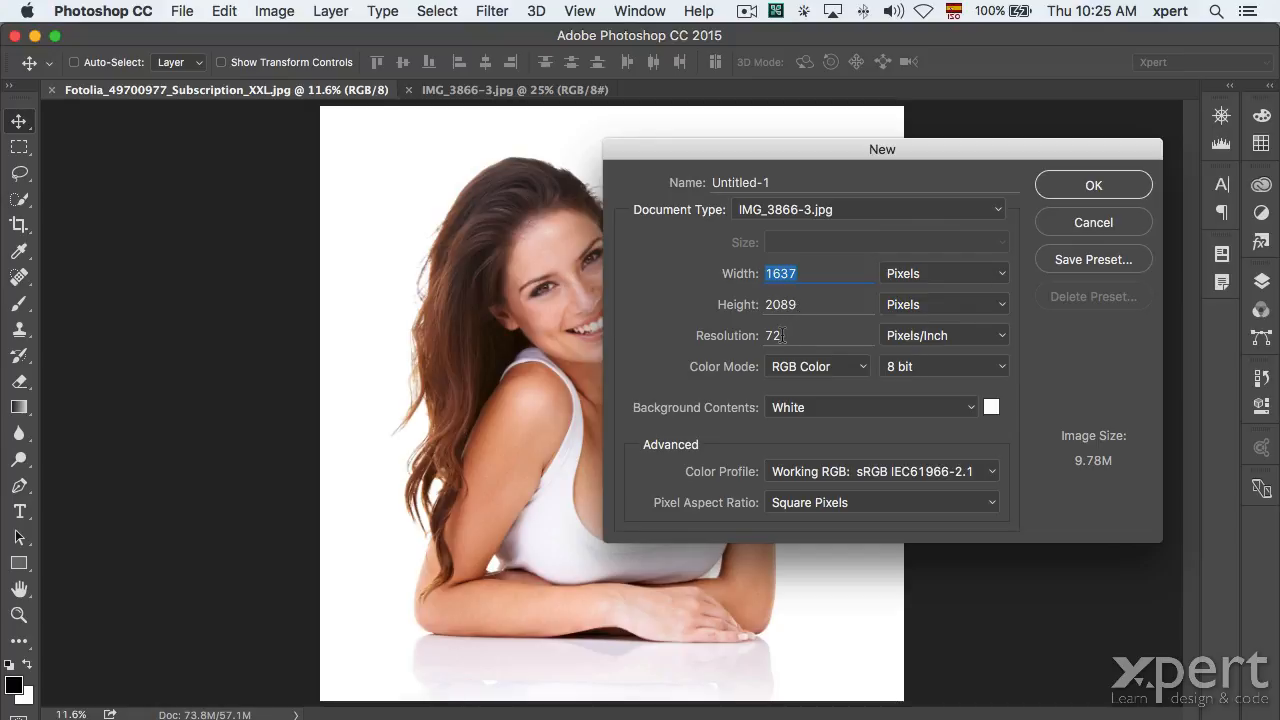
click(1112, 187)
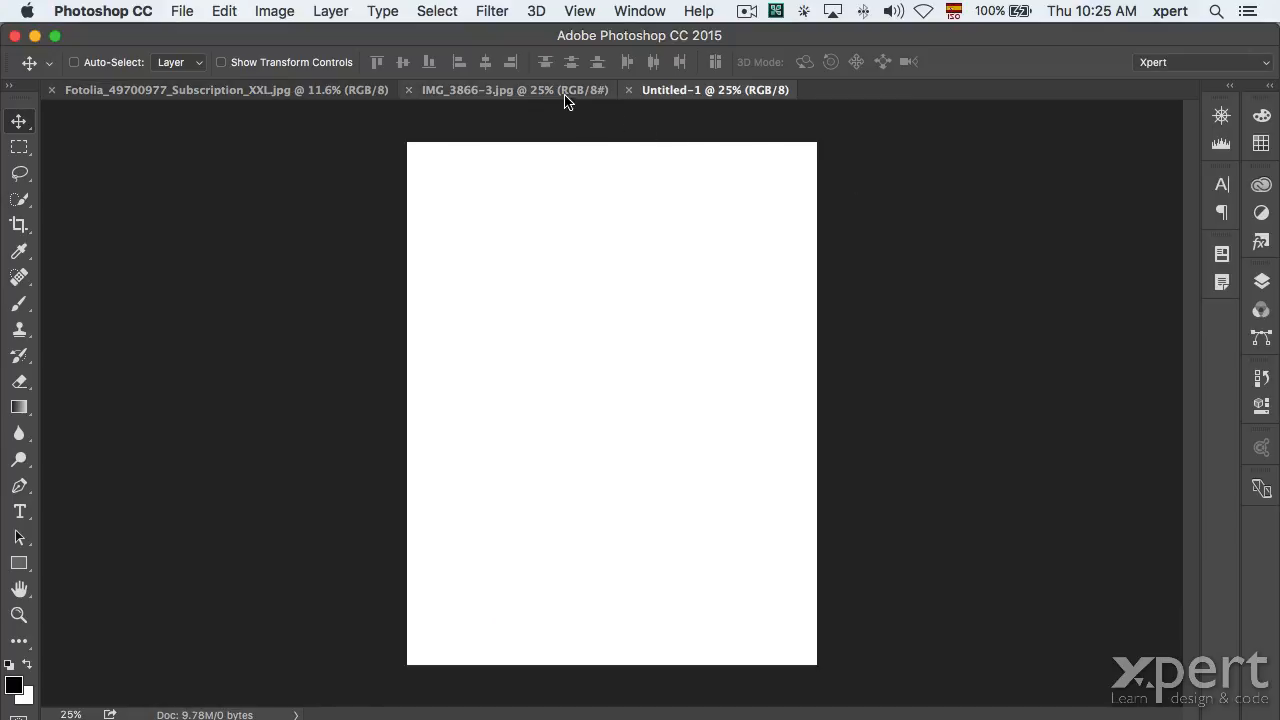
click(565, 93)
click(270, 11)
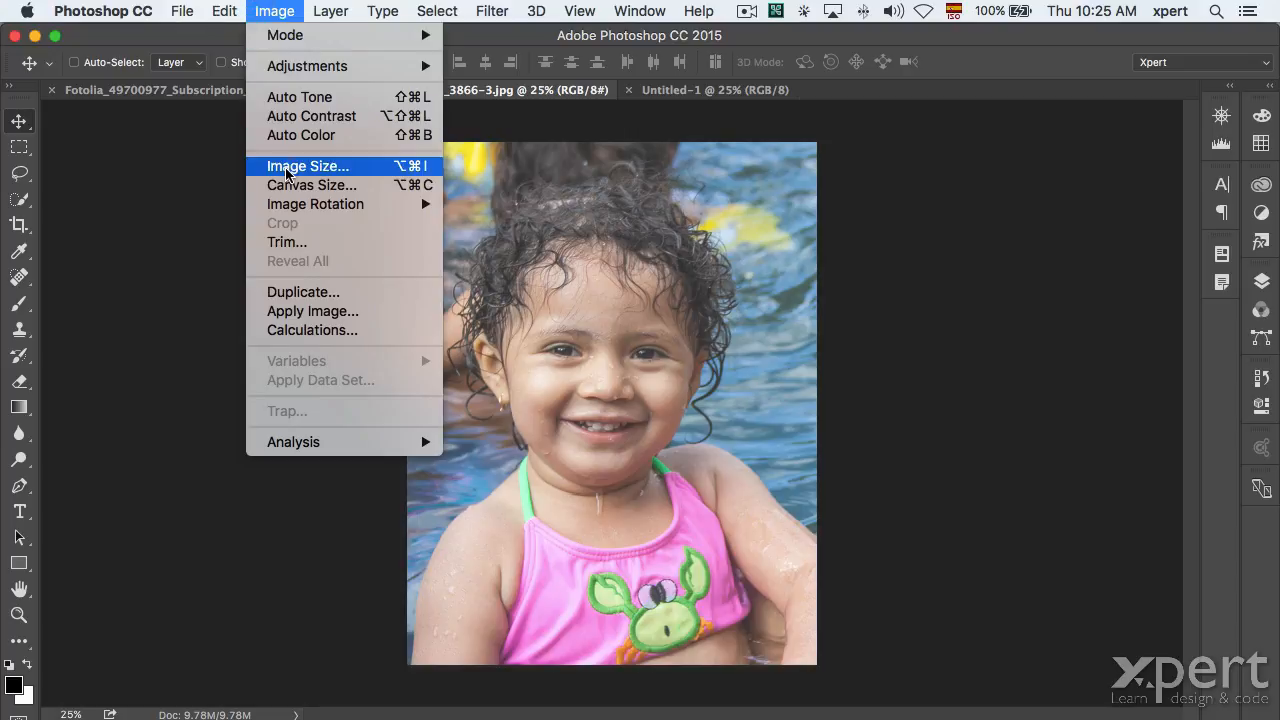
click(286, 166)
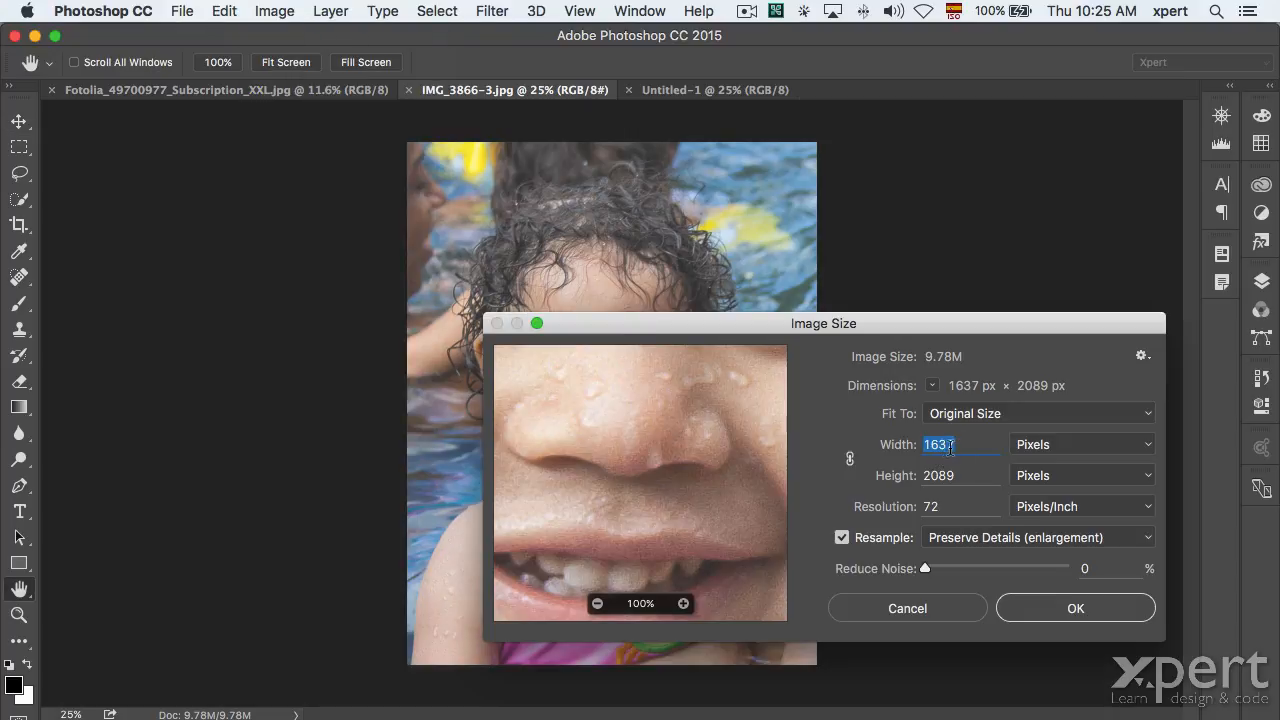
click(950, 608)
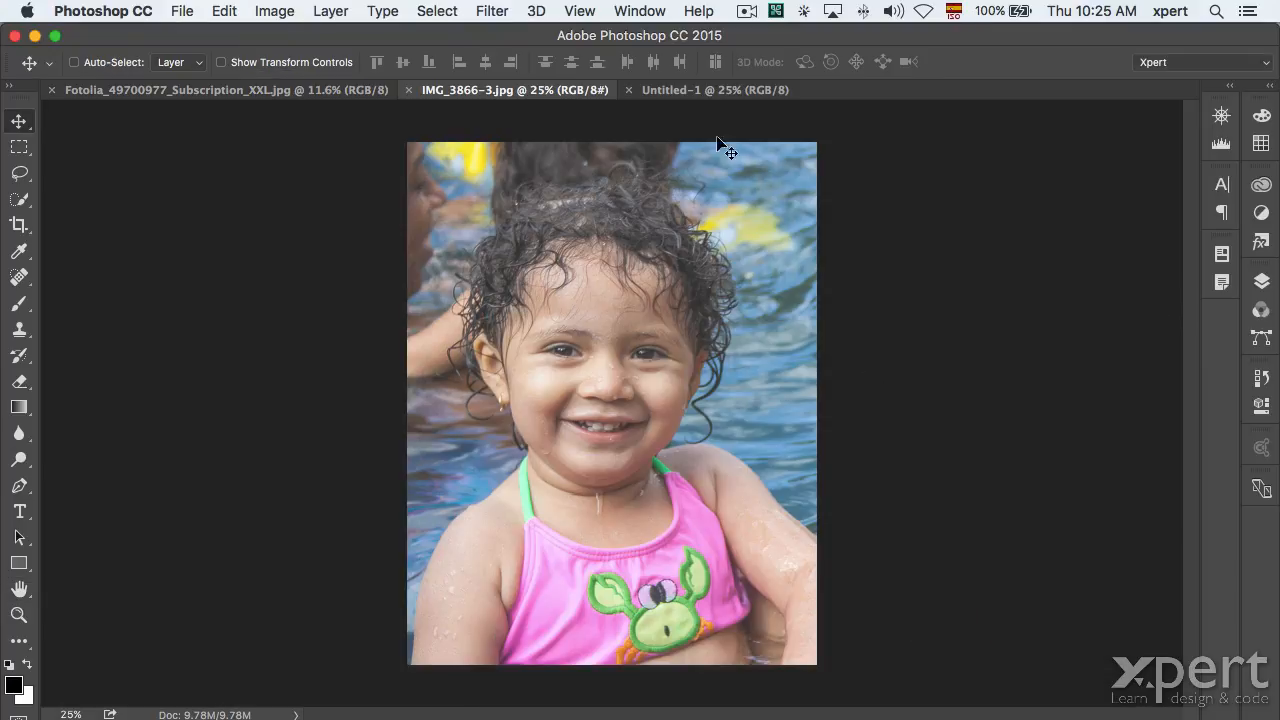
click(668, 90)
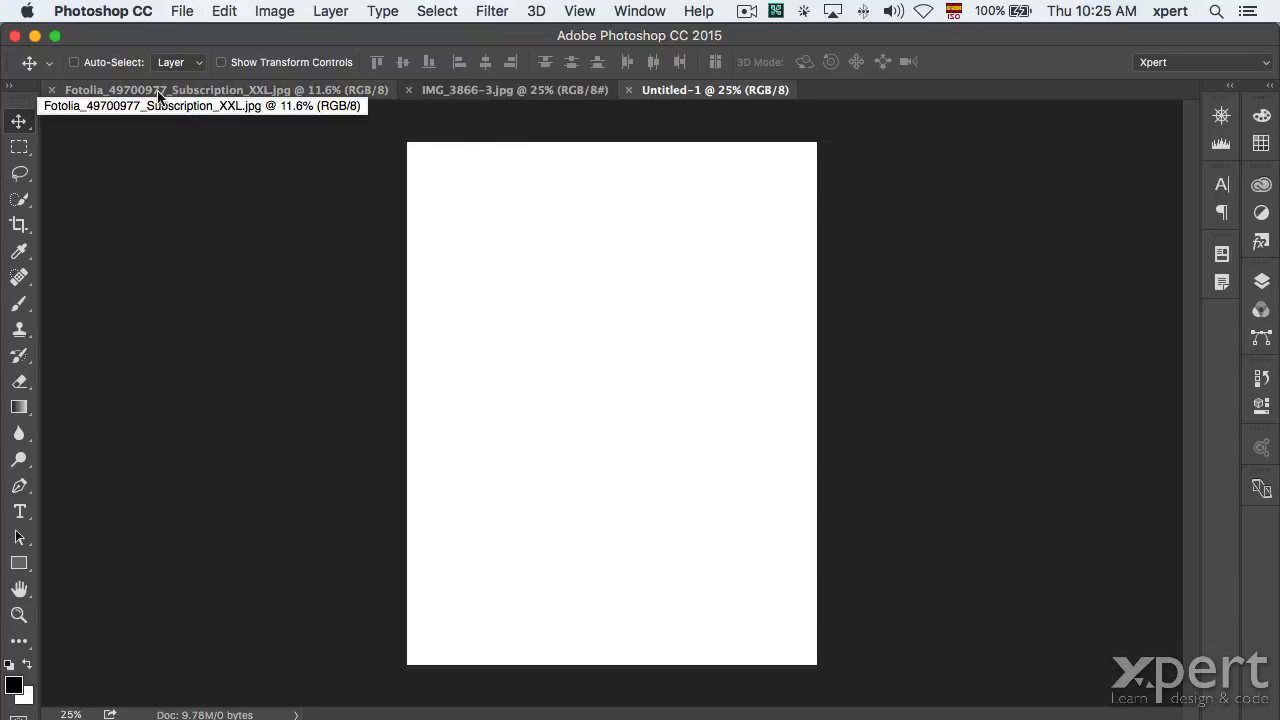
click(267, 8)
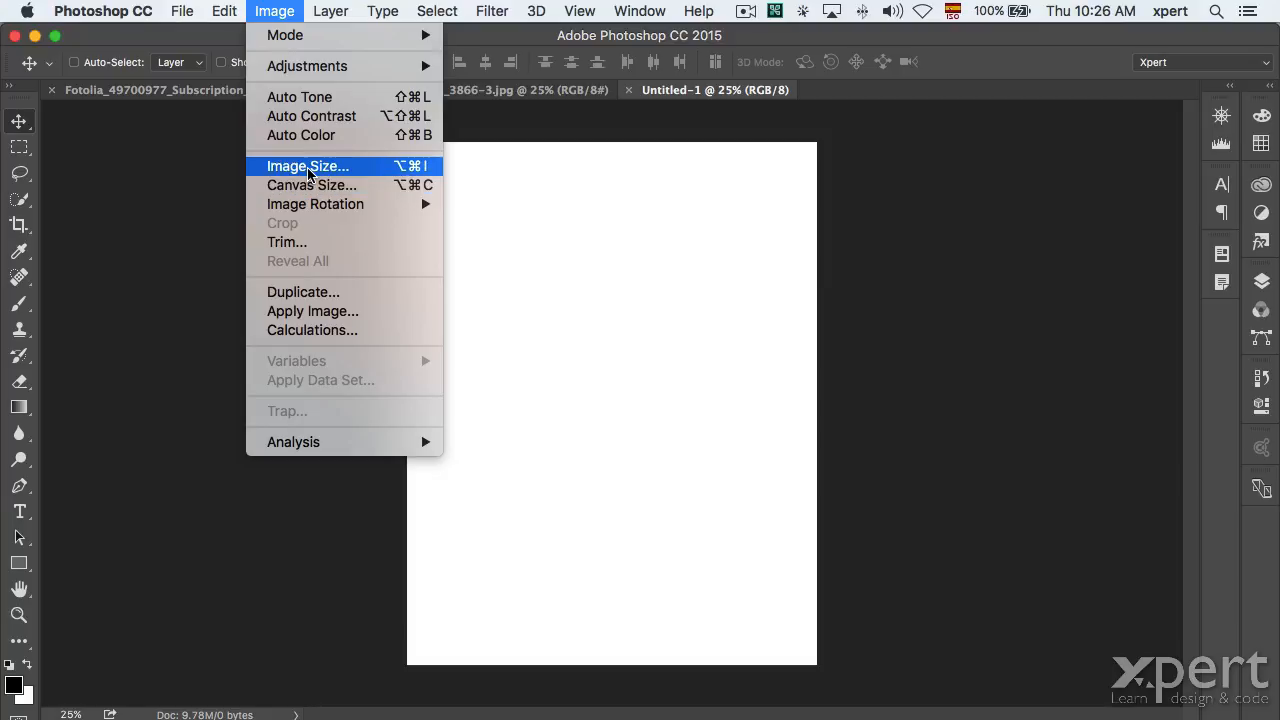
Set Untitled-1's image size to match the Fotolia photo, 5031 × 5130 pixels.
click(307, 167)
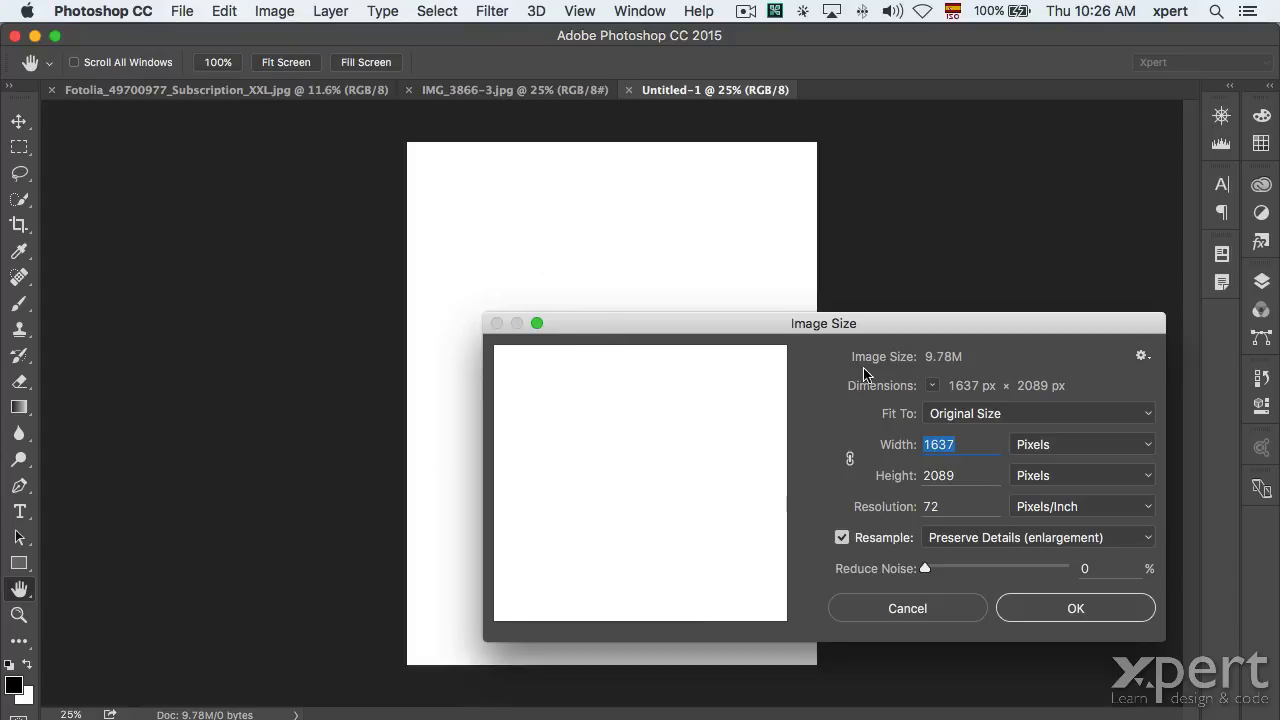
click(634, 10)
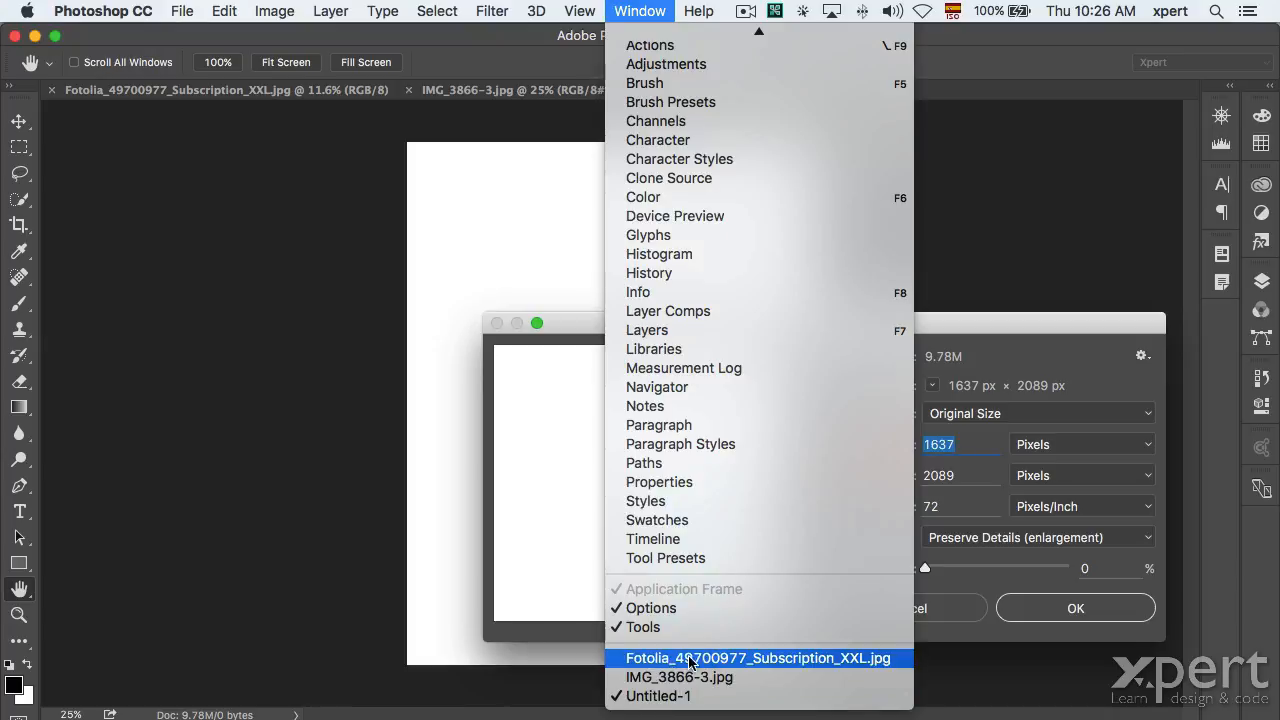
click(683, 658)
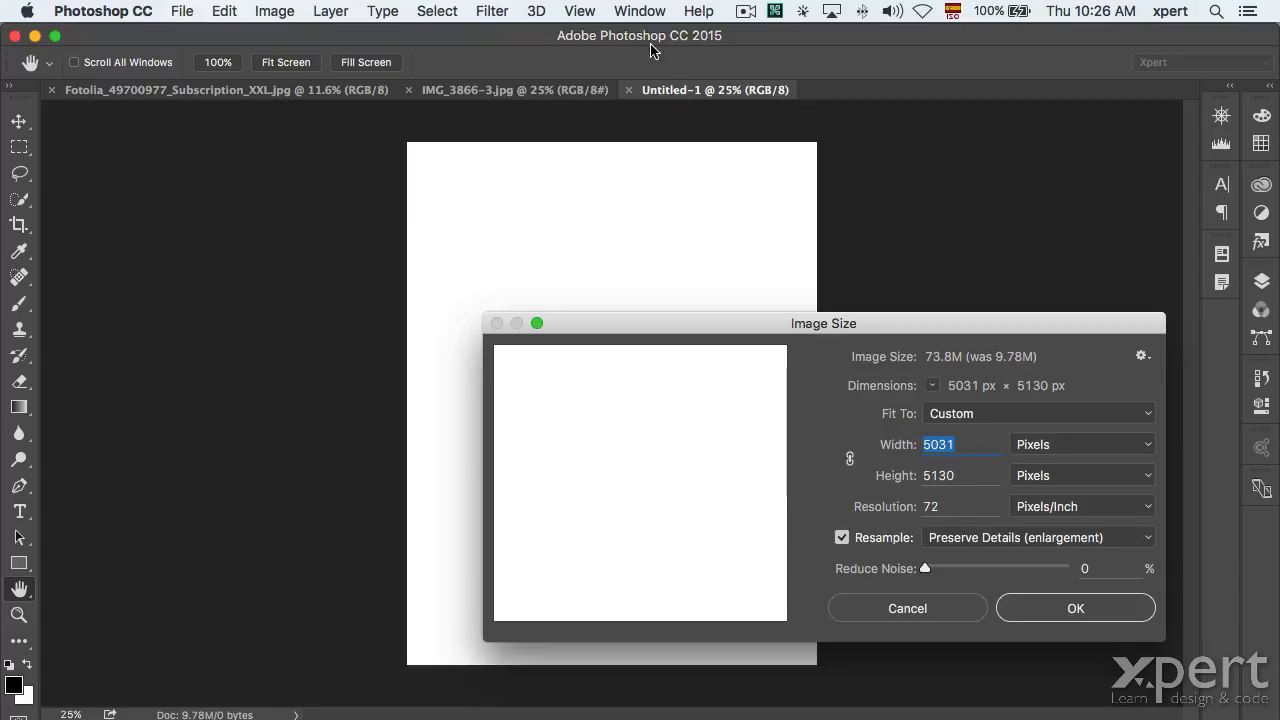
click(640, 11)
scroll(650, 557, down, 3)
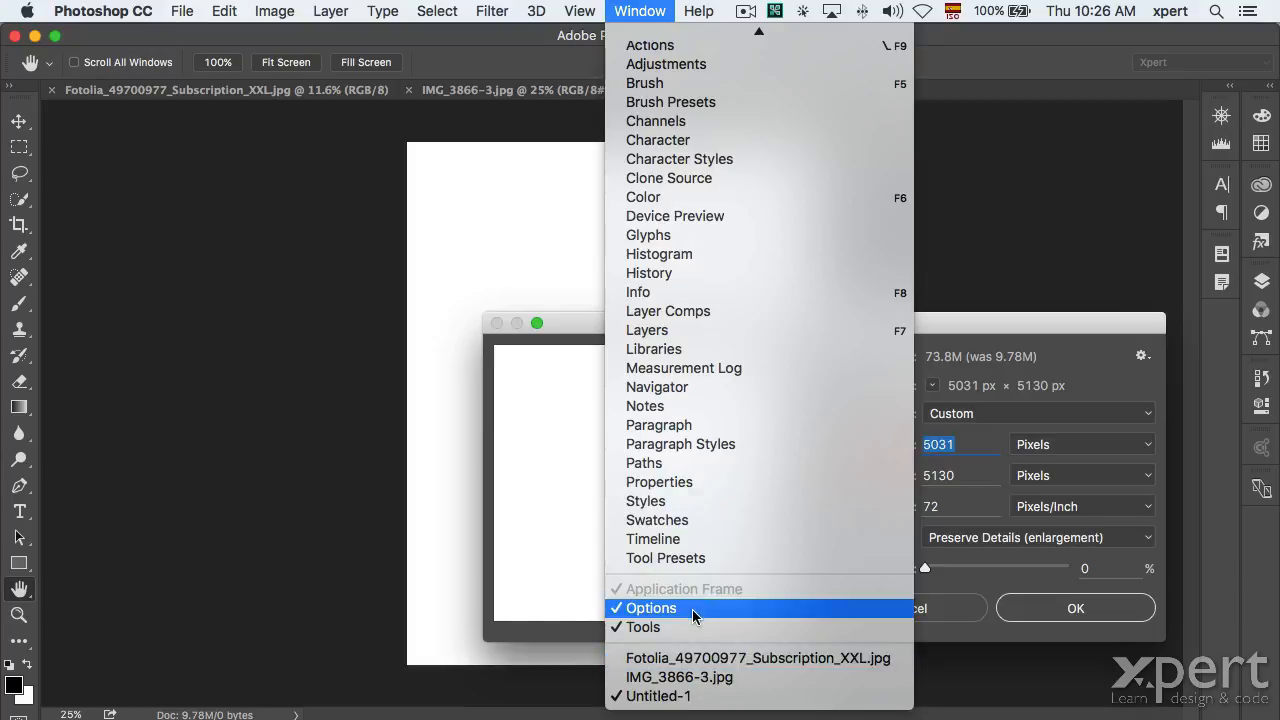
click(693, 659)
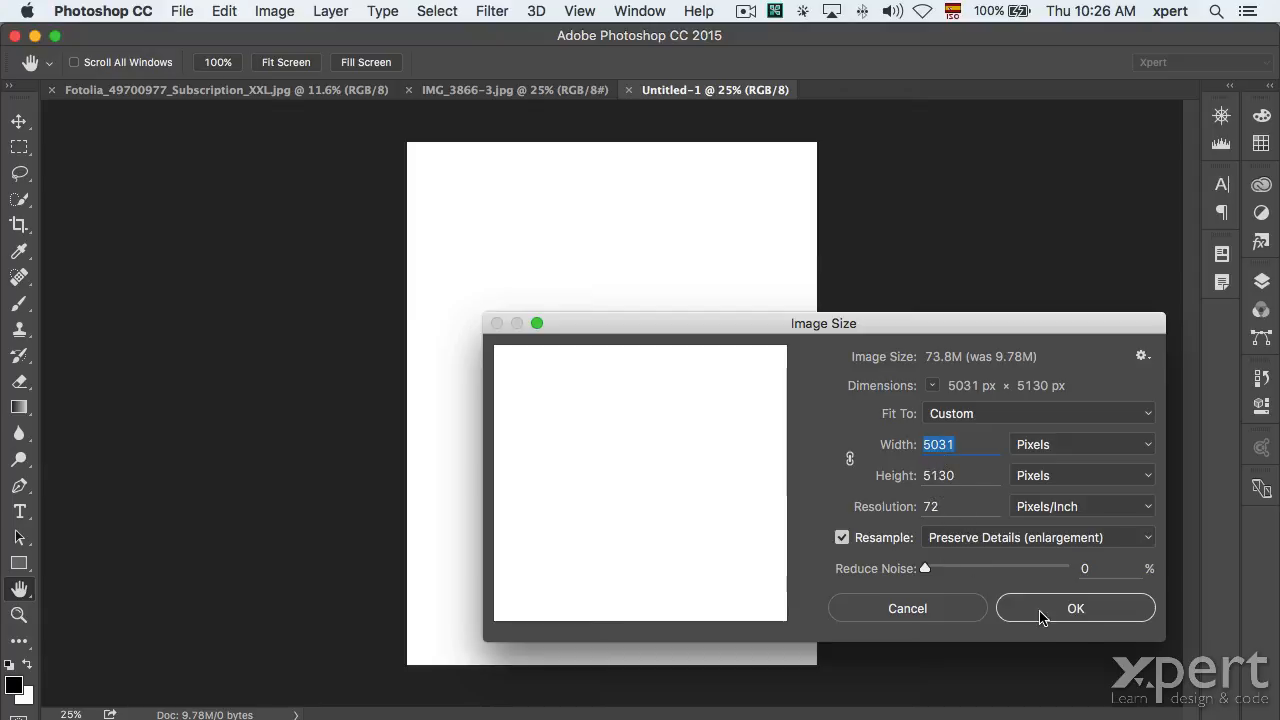
click(1085, 608)
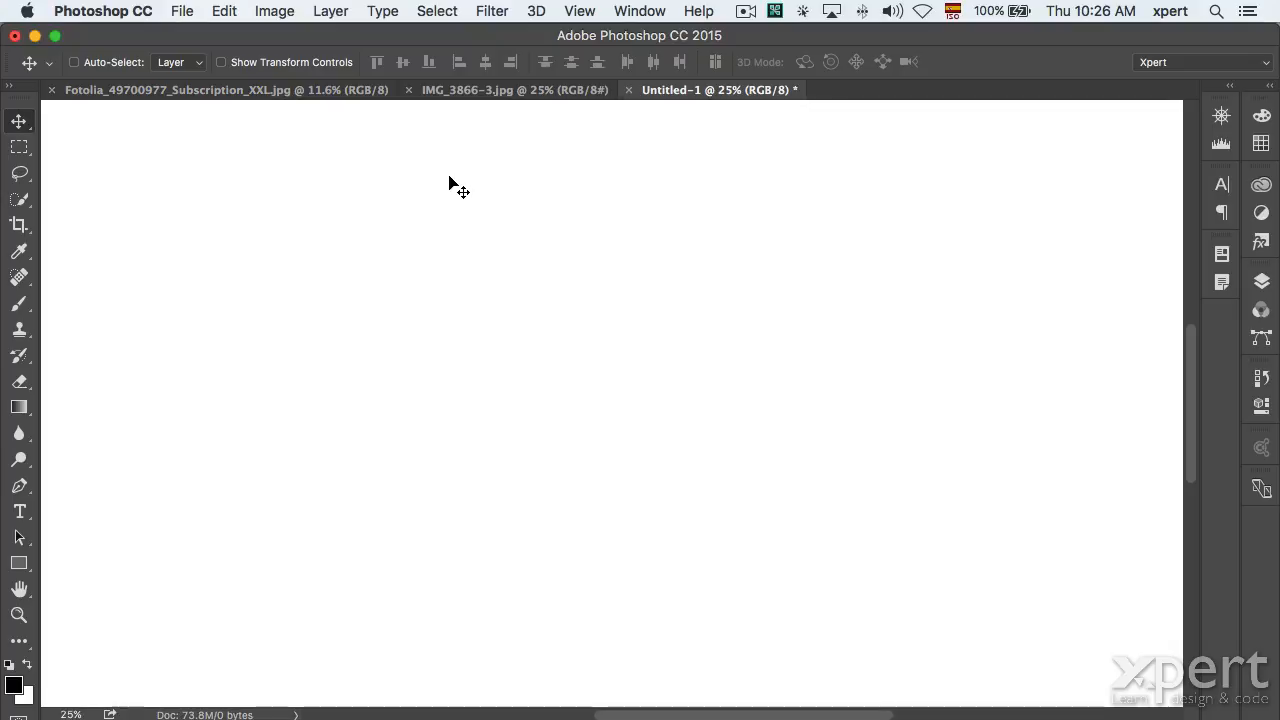
Switch to the Fotolia portrait and show its Layers panel with F7.
click(272, 91)
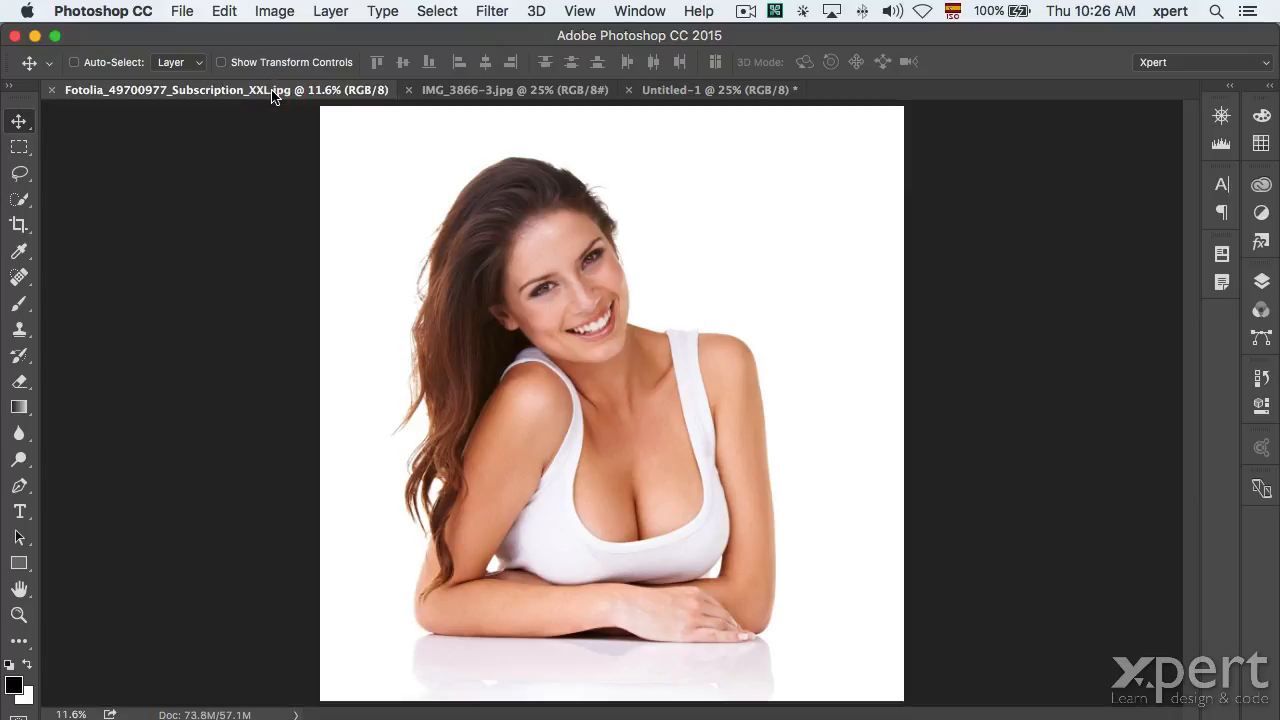
key(F7)
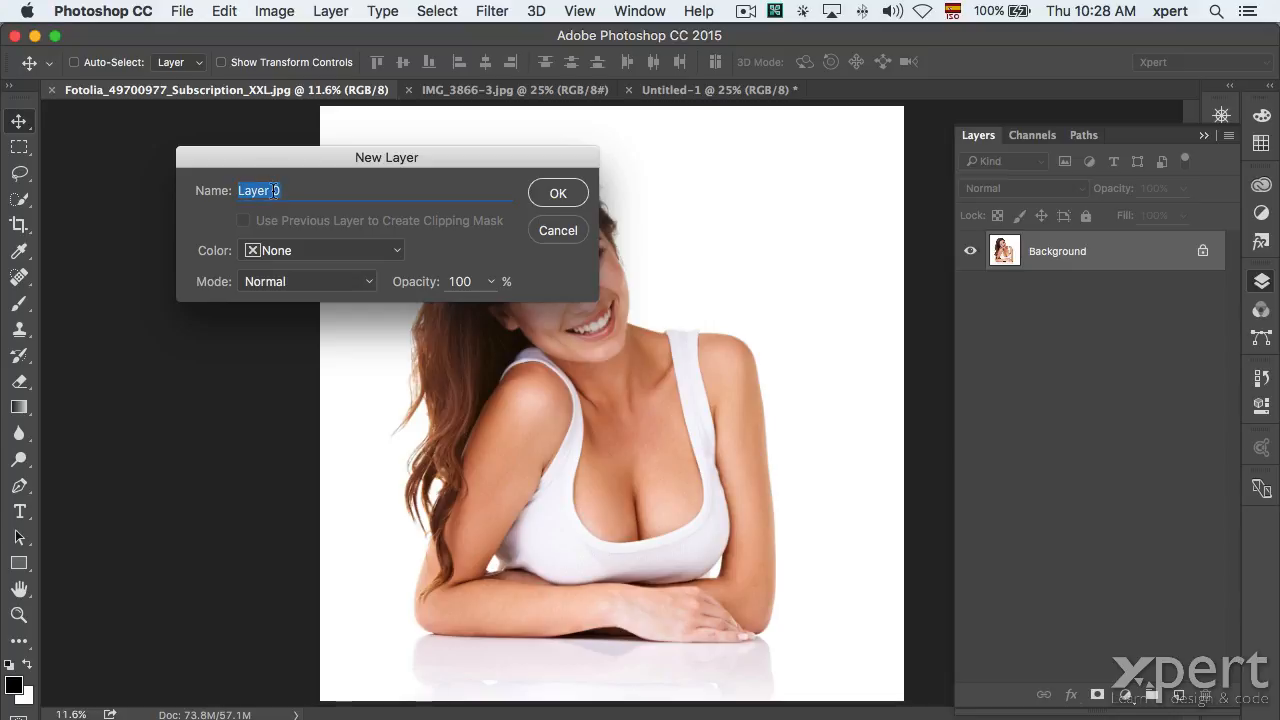
Convert the Background to Layer 0, undo it, then convert it again by double-clicking Background.
click(557, 195)
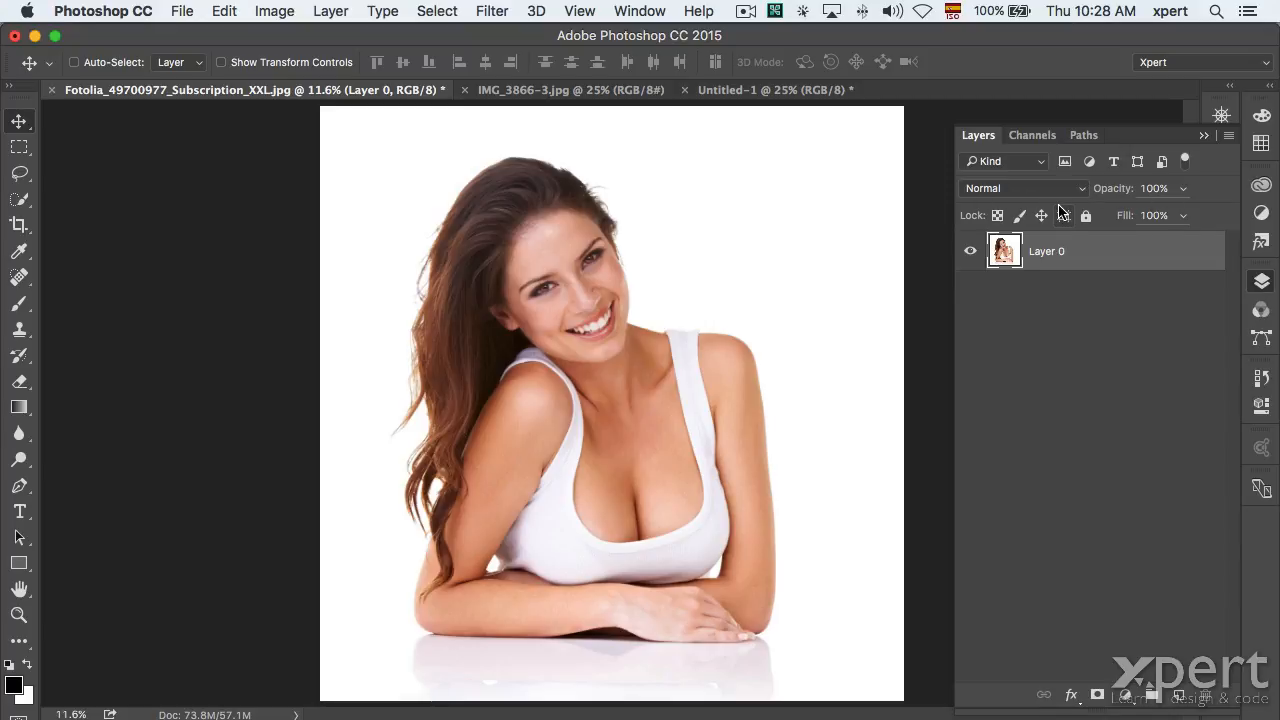
key(super+z)
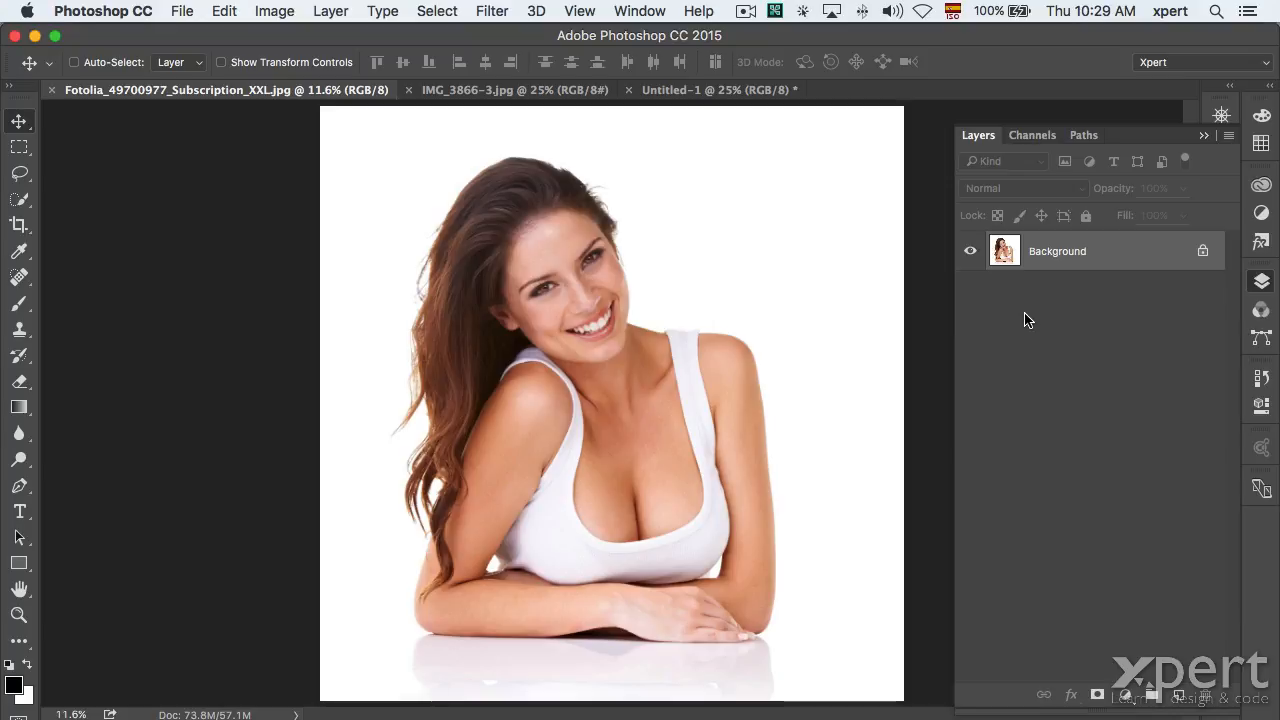
alt+double_click(1133, 257)
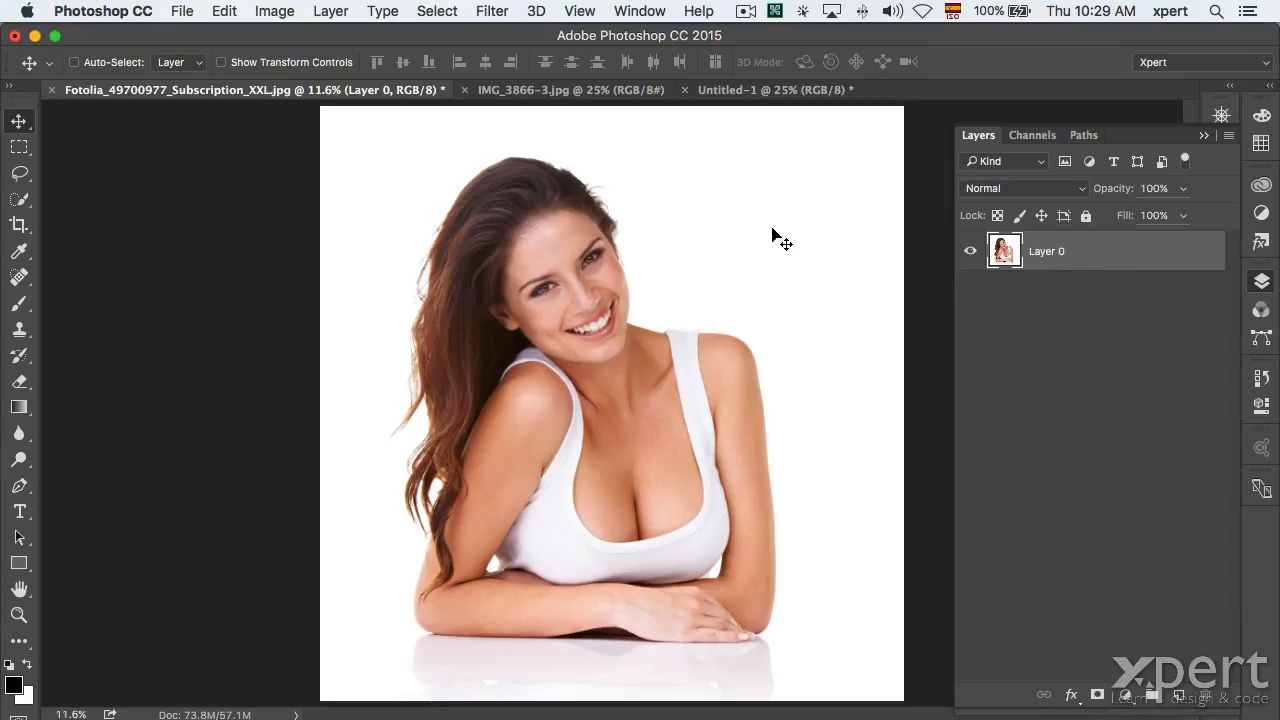
Choose Layer > New > Background from Layer to turn Layer 0 back into Background.
click(326, 11)
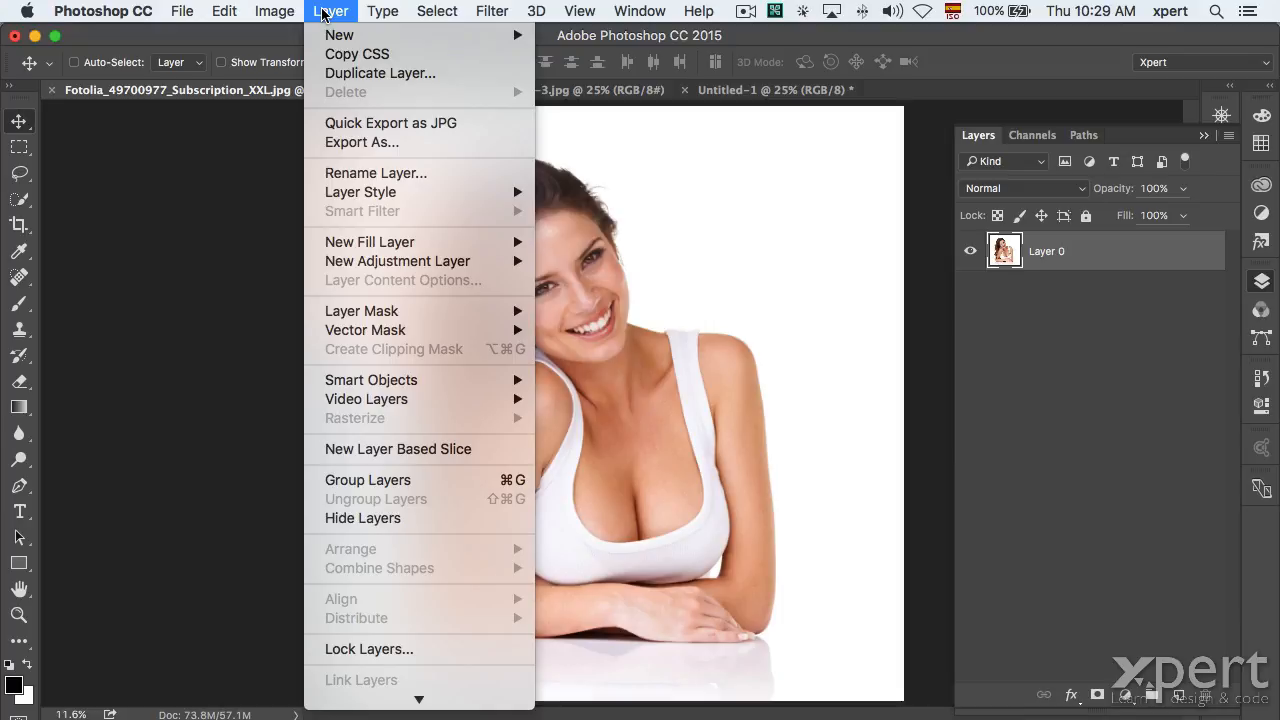
mouse_move(330, 36)
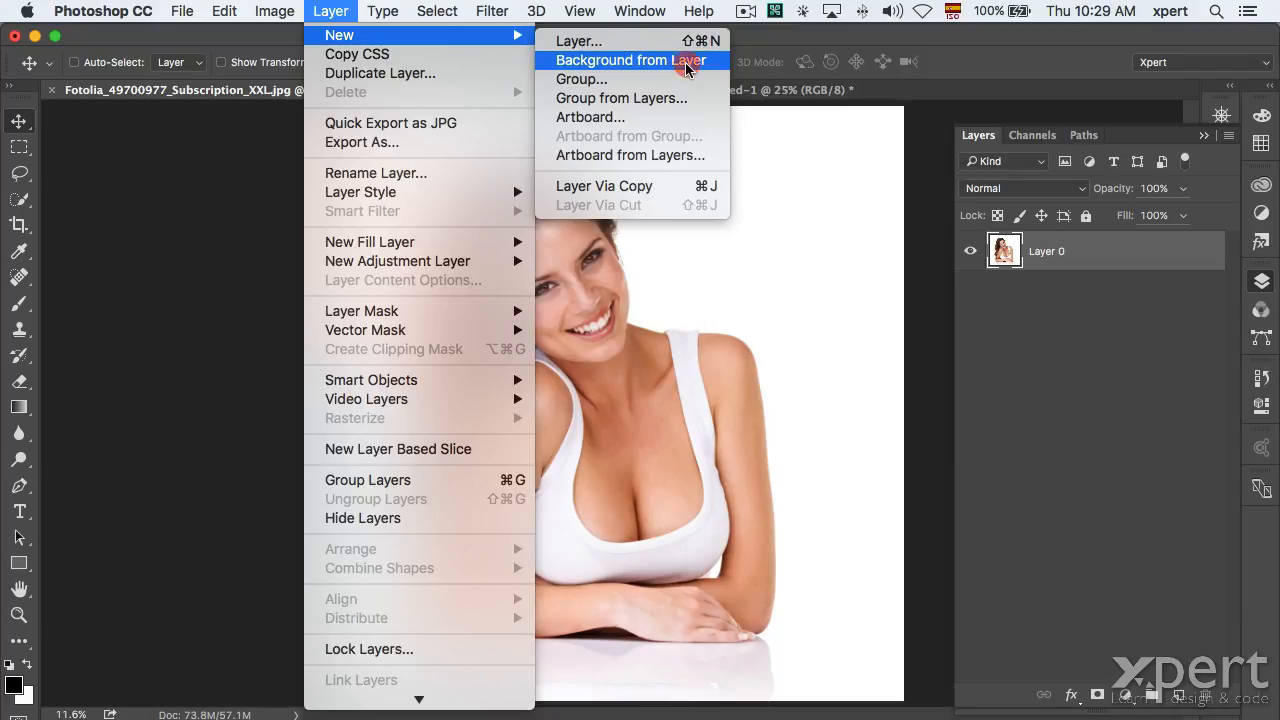
click(686, 64)
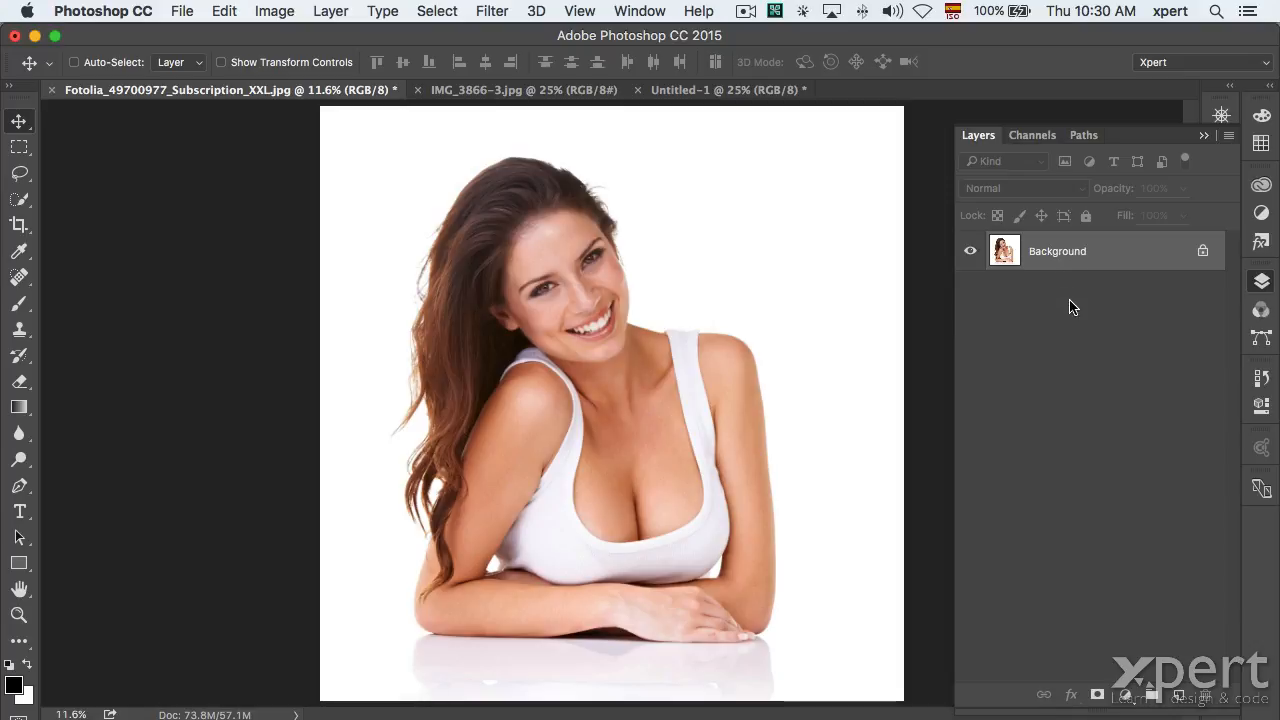
Flip between the IMG_3866-3.jpg pool photo and the Fotolia portrait, ending on the pool photo.
click(515, 92)
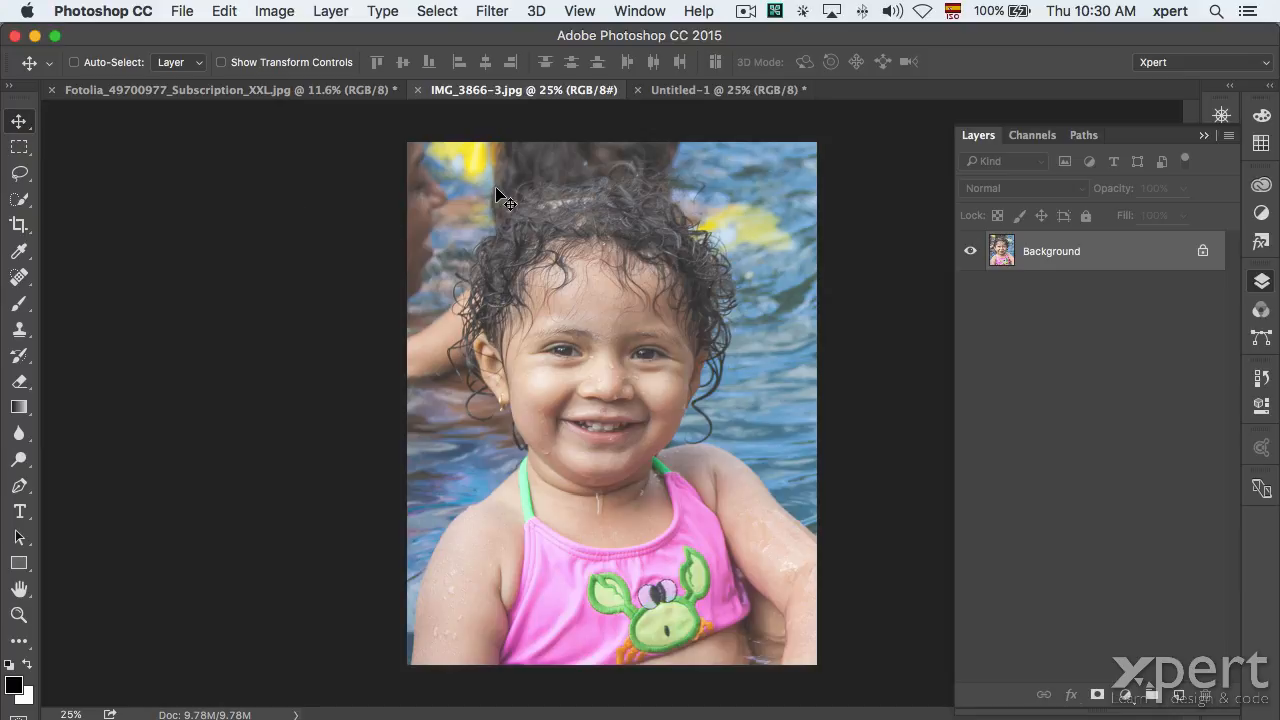
click(305, 91)
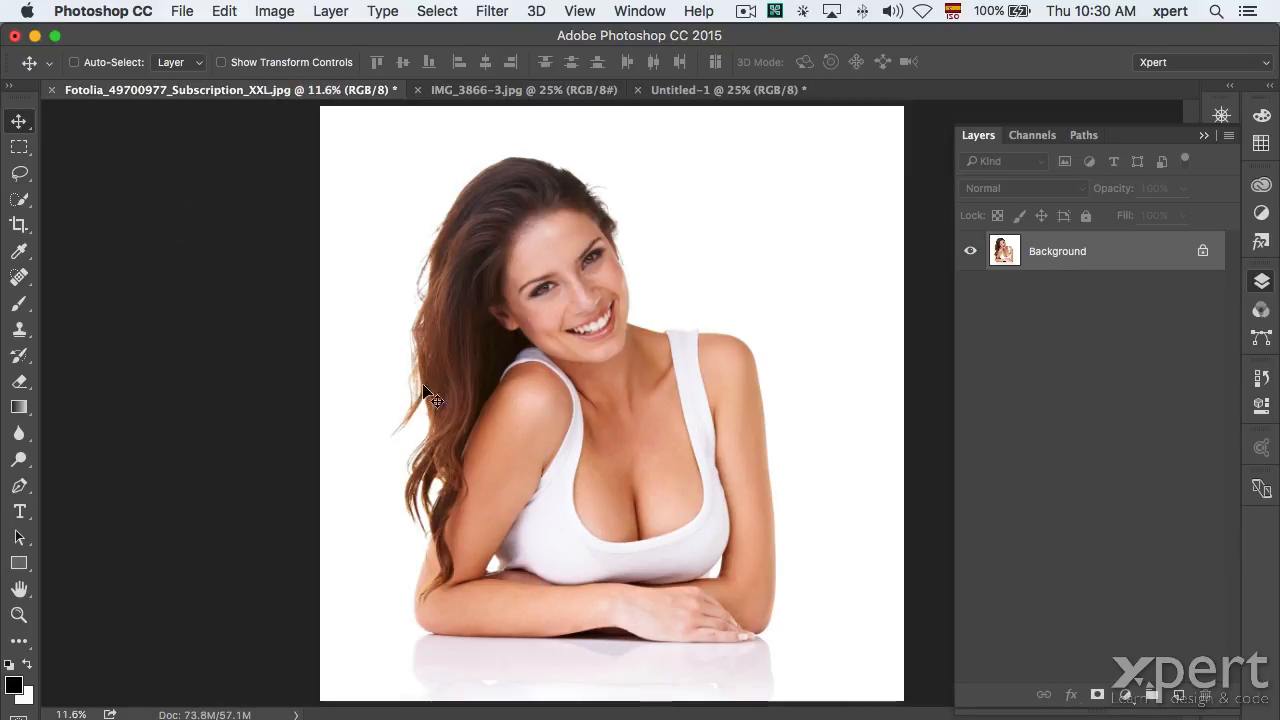
click(494, 90)
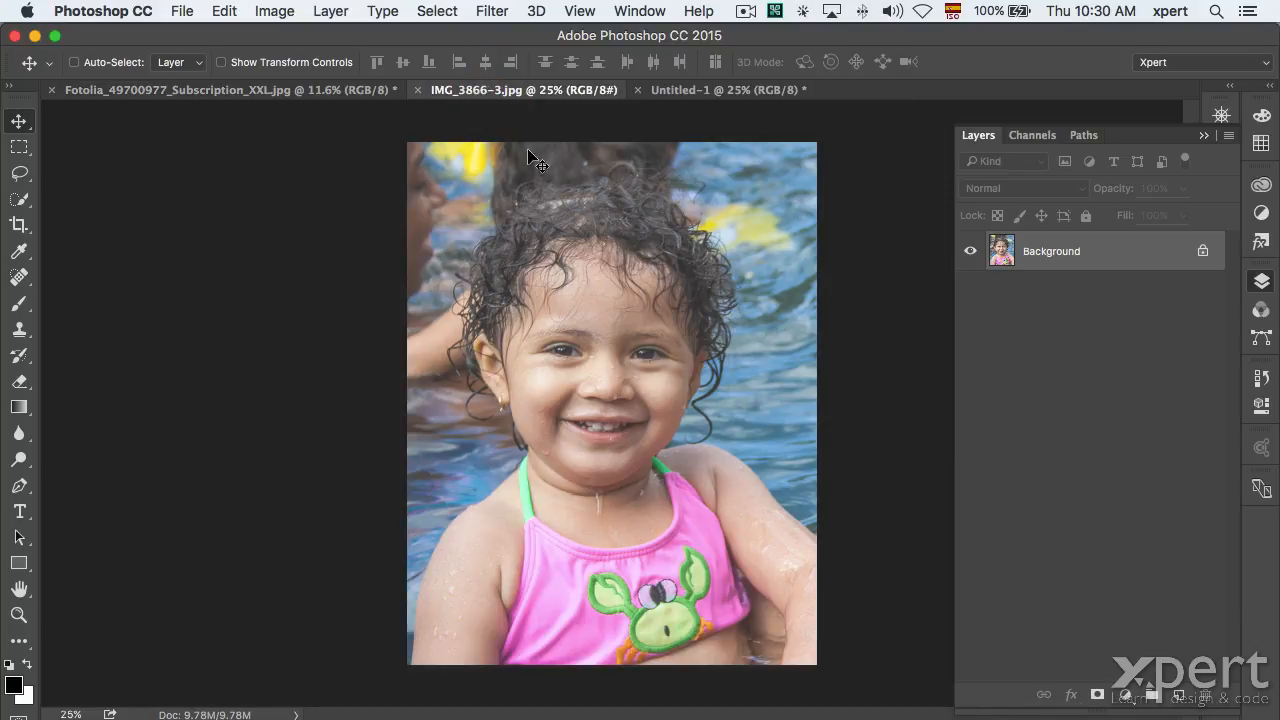
click(290, 90)
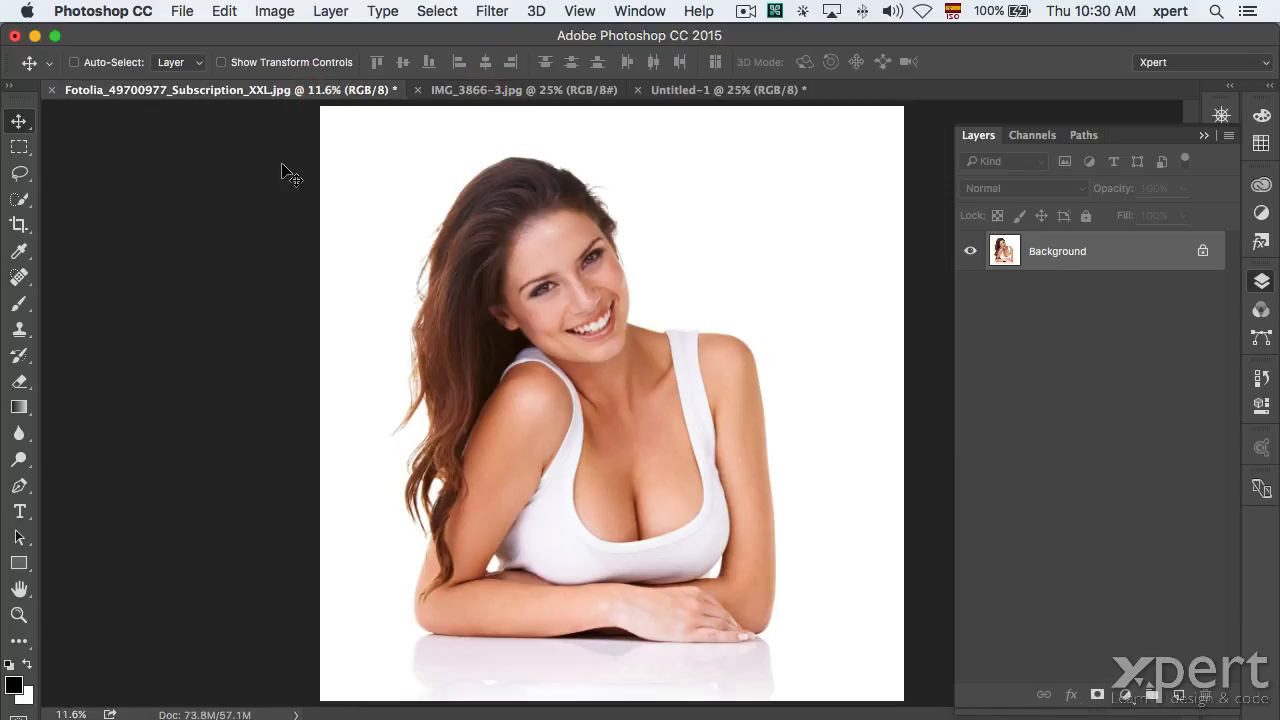
click(494, 90)
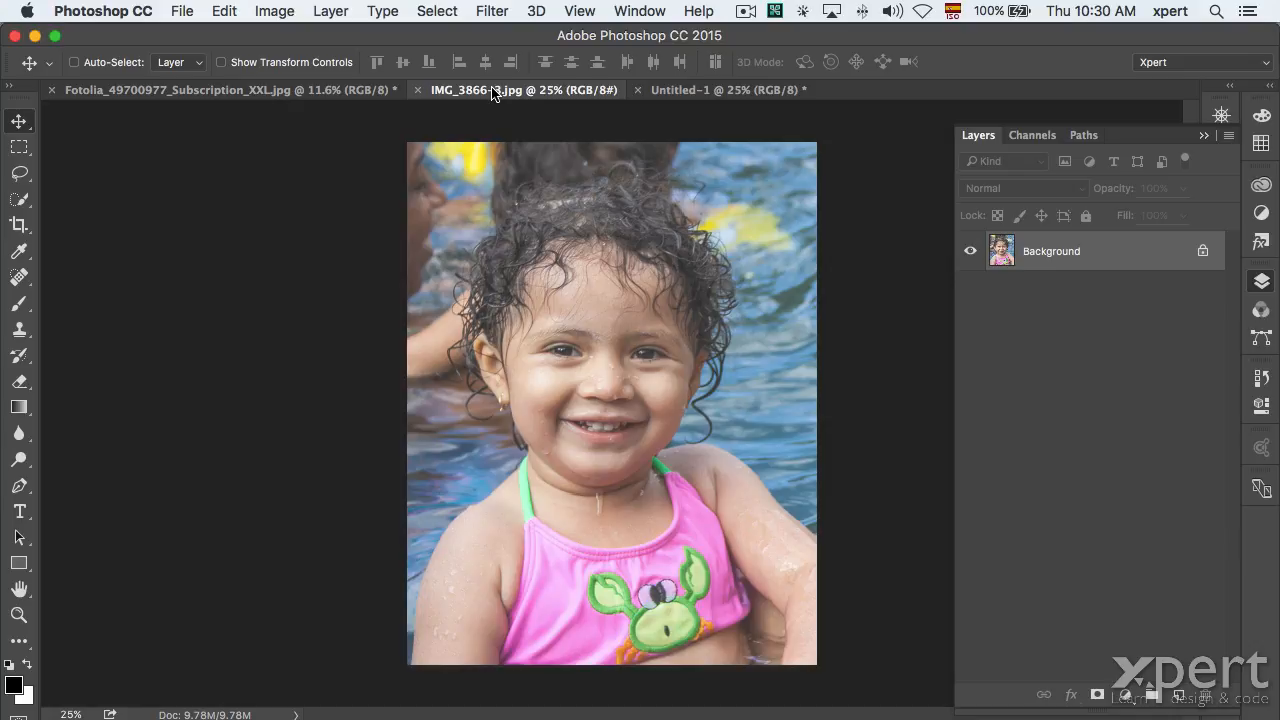
Copy the whole pool photo into the portrait, delete it again, and deselect the pool photo.
key(super+a)
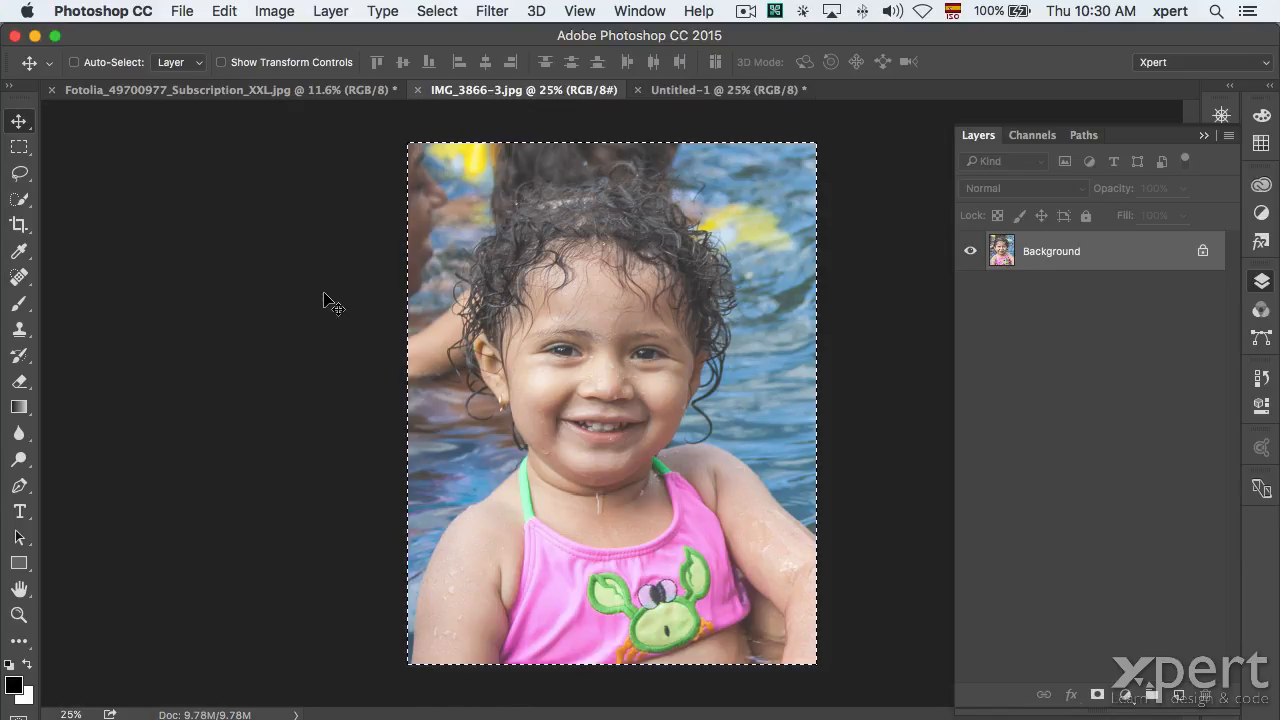
key(super+c)
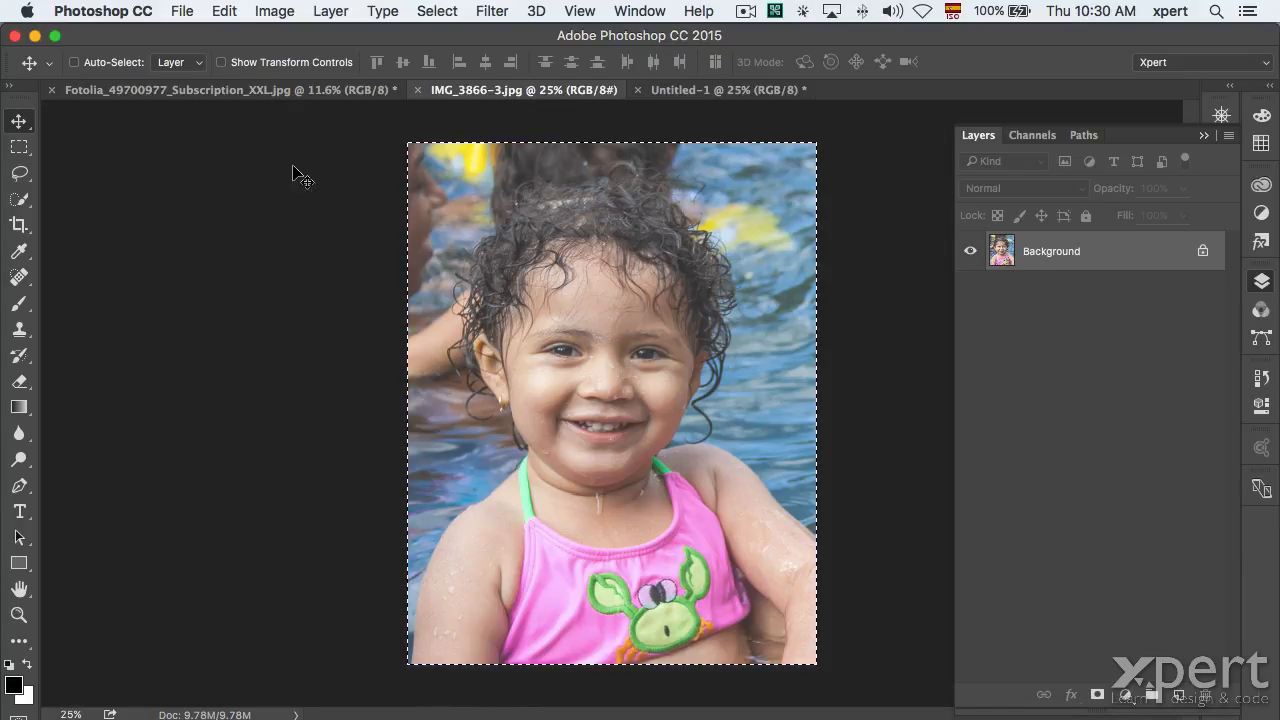
click(269, 93)
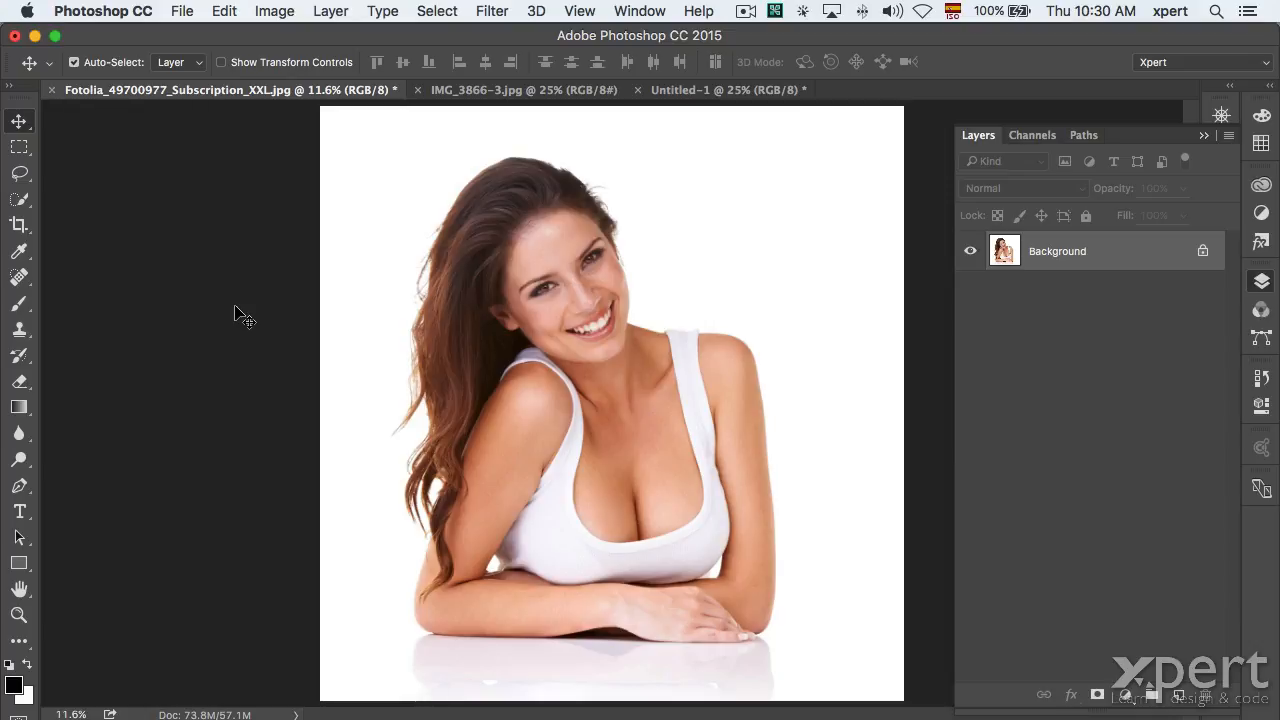
key(super+v)
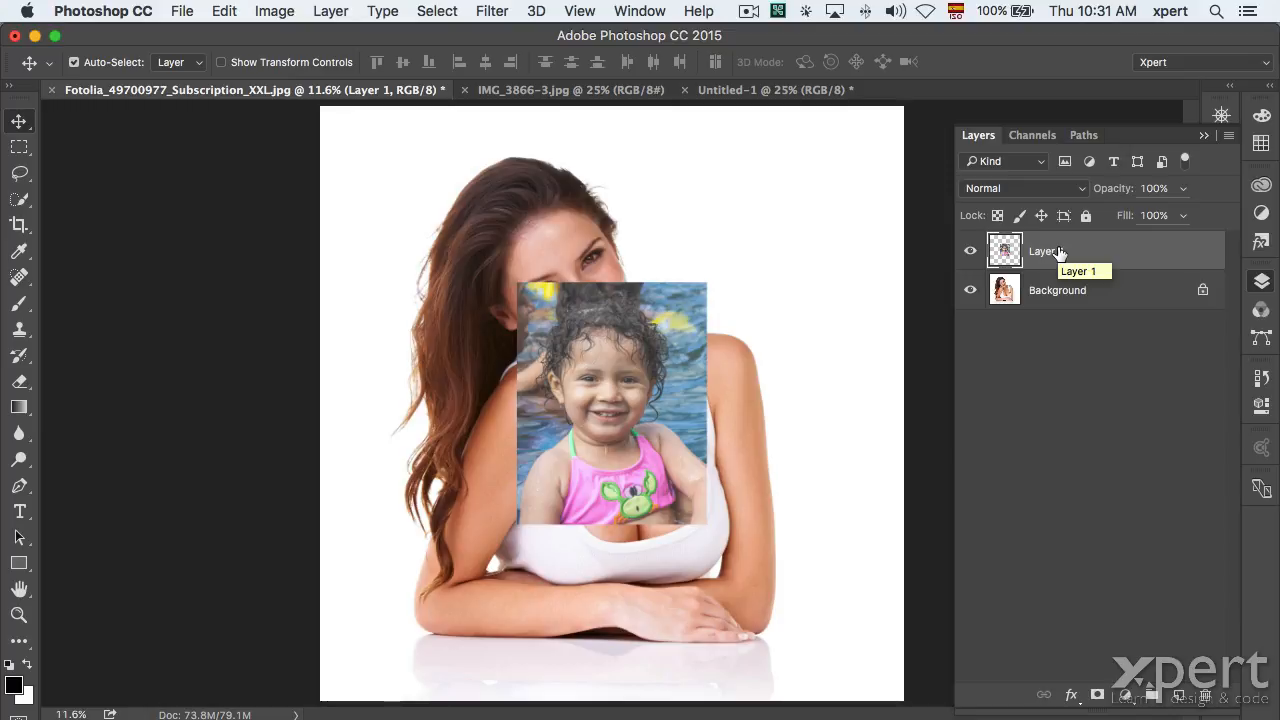
key(BackSpace)
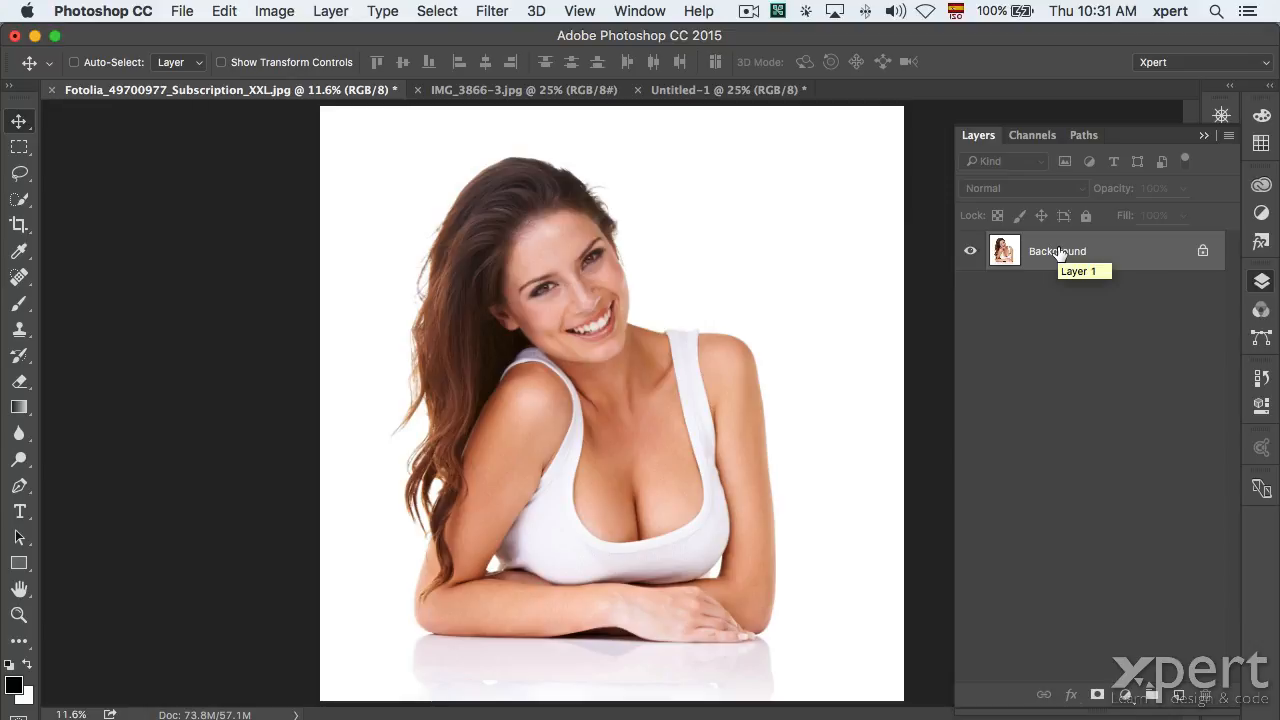
click(509, 89)
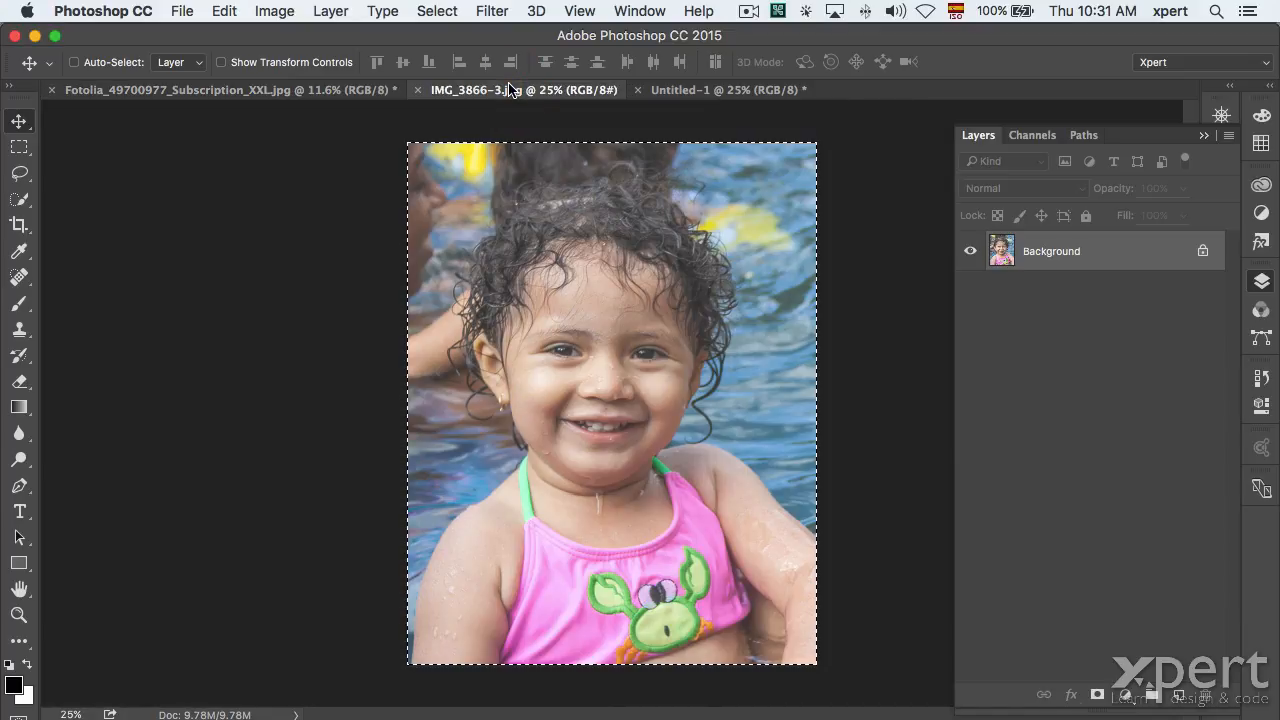
key(super+d)
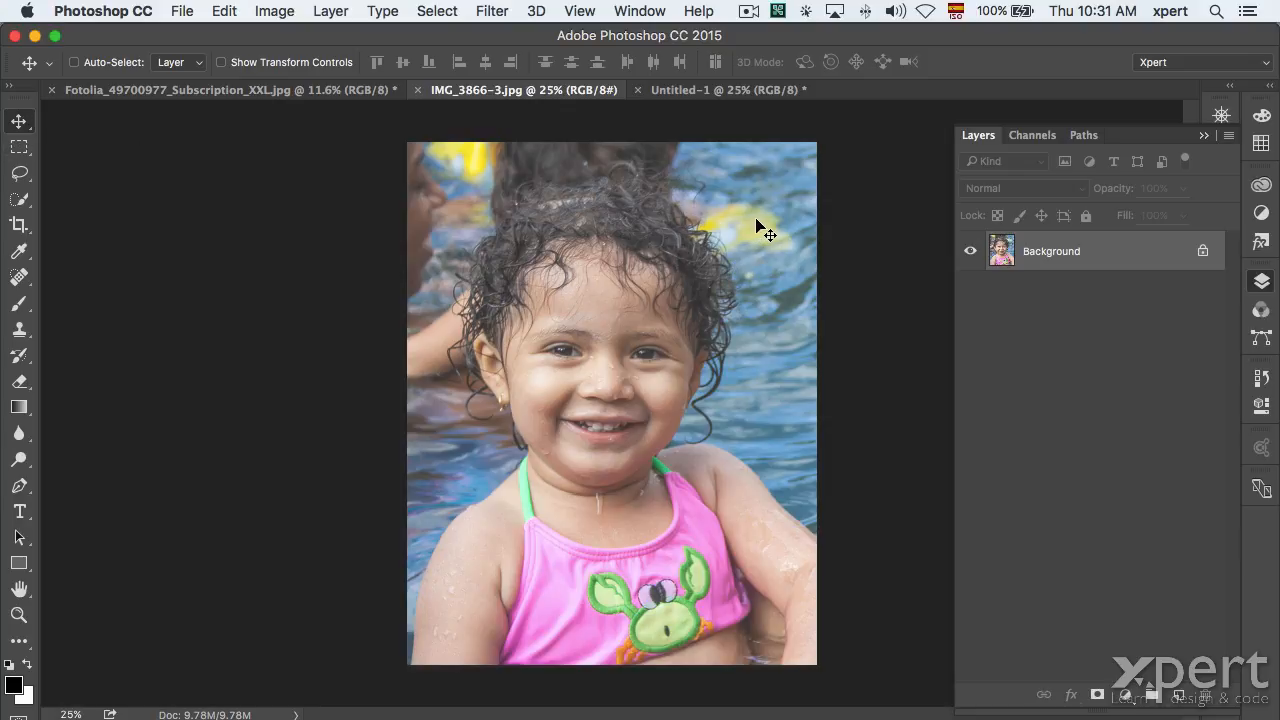
Unlock the pool photo's Background as Layer 0 and drag it onto the Fotolia portrait canvas.
drag(756, 219, 370, 165)
click(786, 280)
alt+double_click(1106, 262)
drag(718, 273, 322, 93)
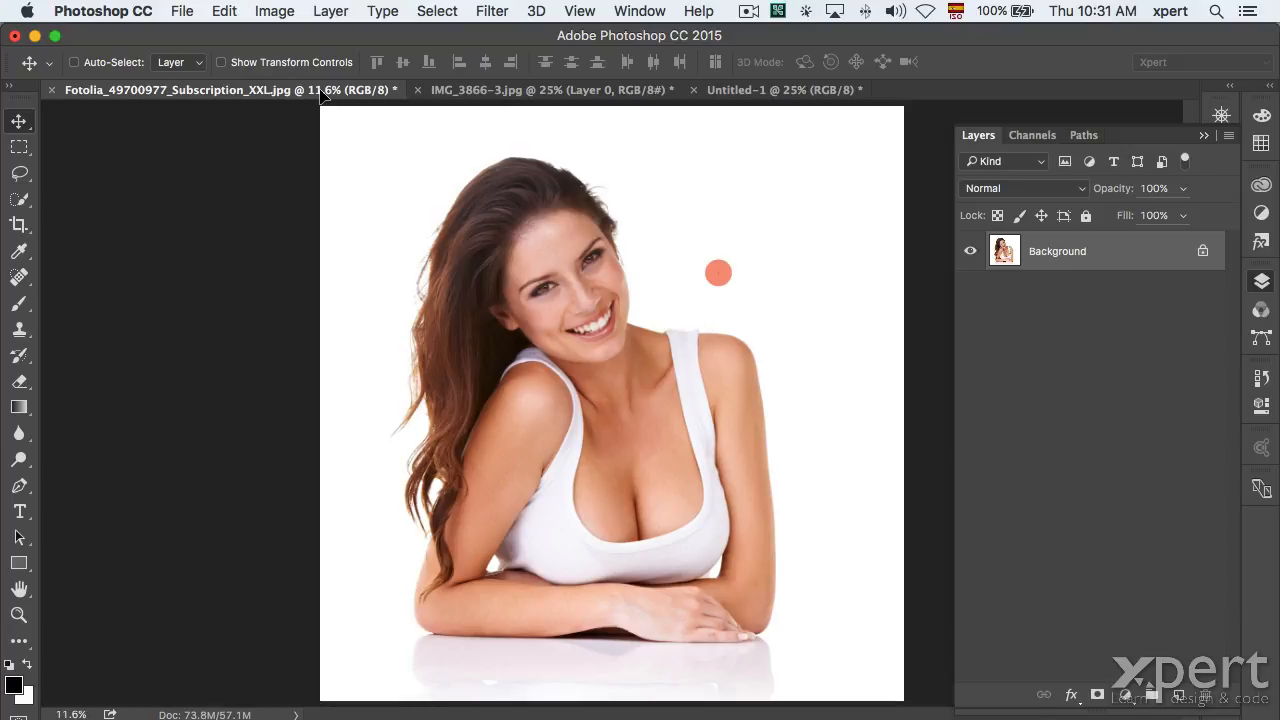
drag(322, 93, 607, 290)
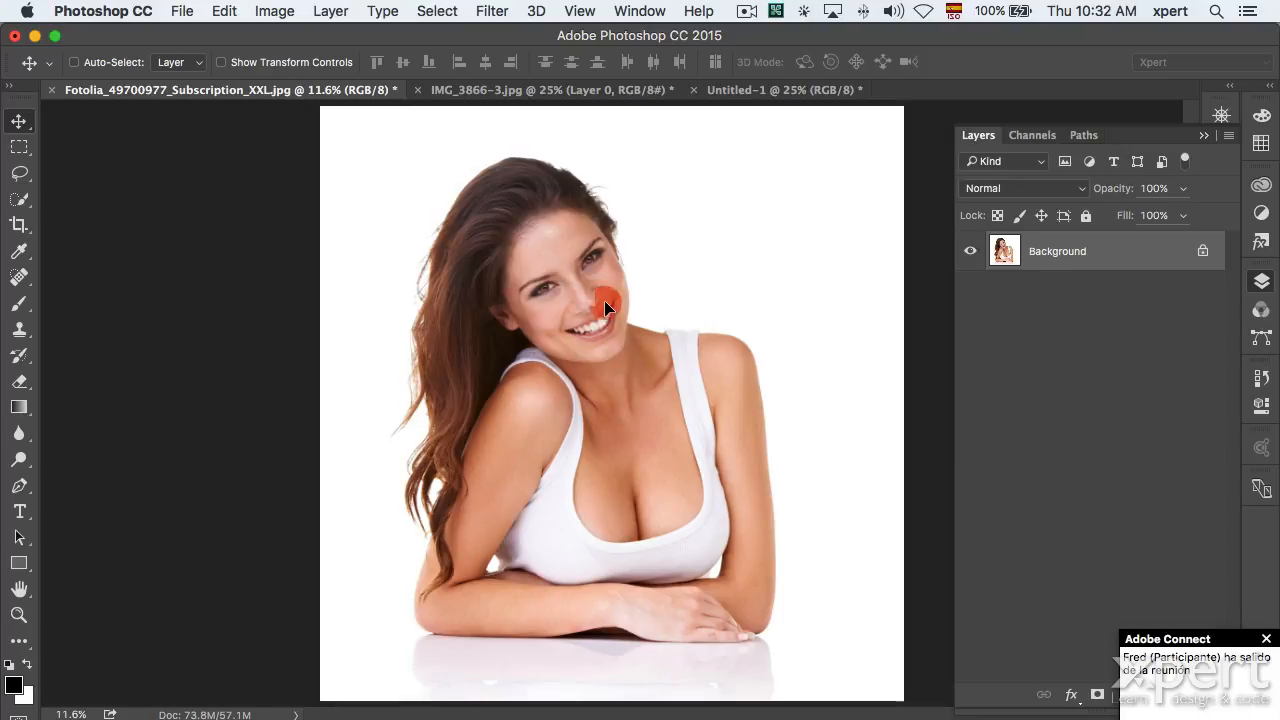
key(ctrl+v)
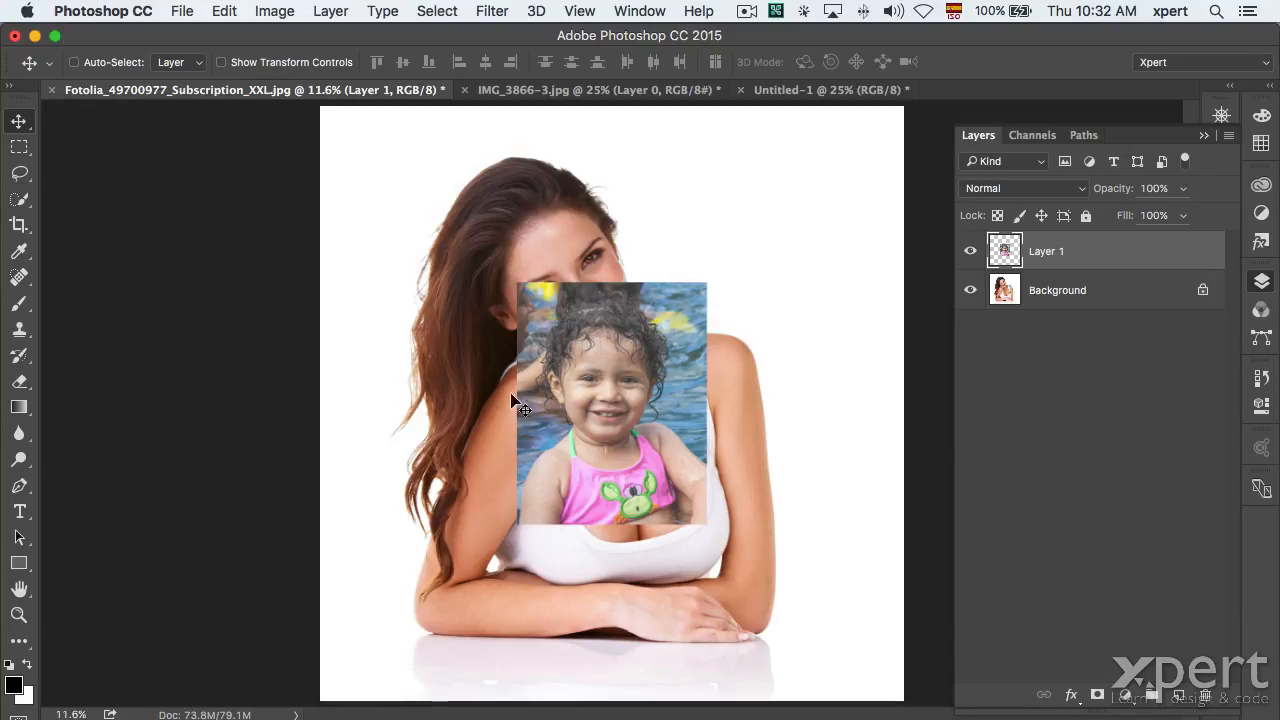
Reposition the pool photo layer over the portrait composite.
click(545, 90)
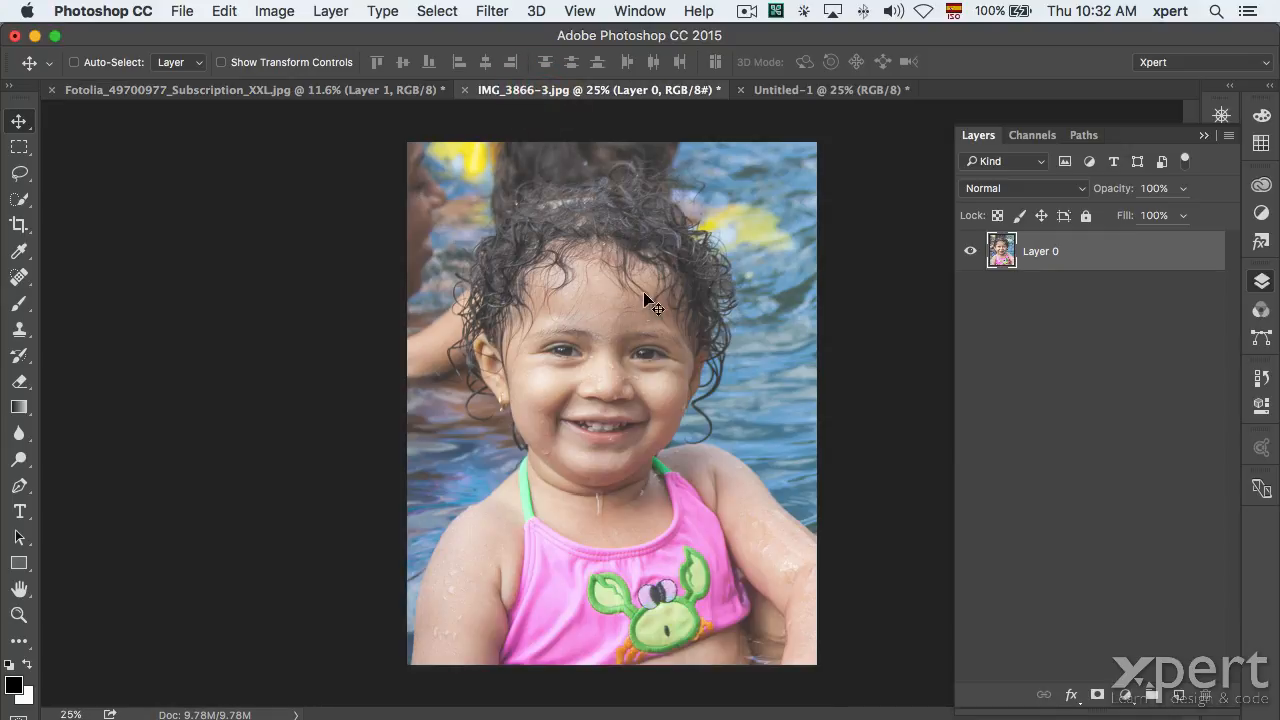
click(338, 90)
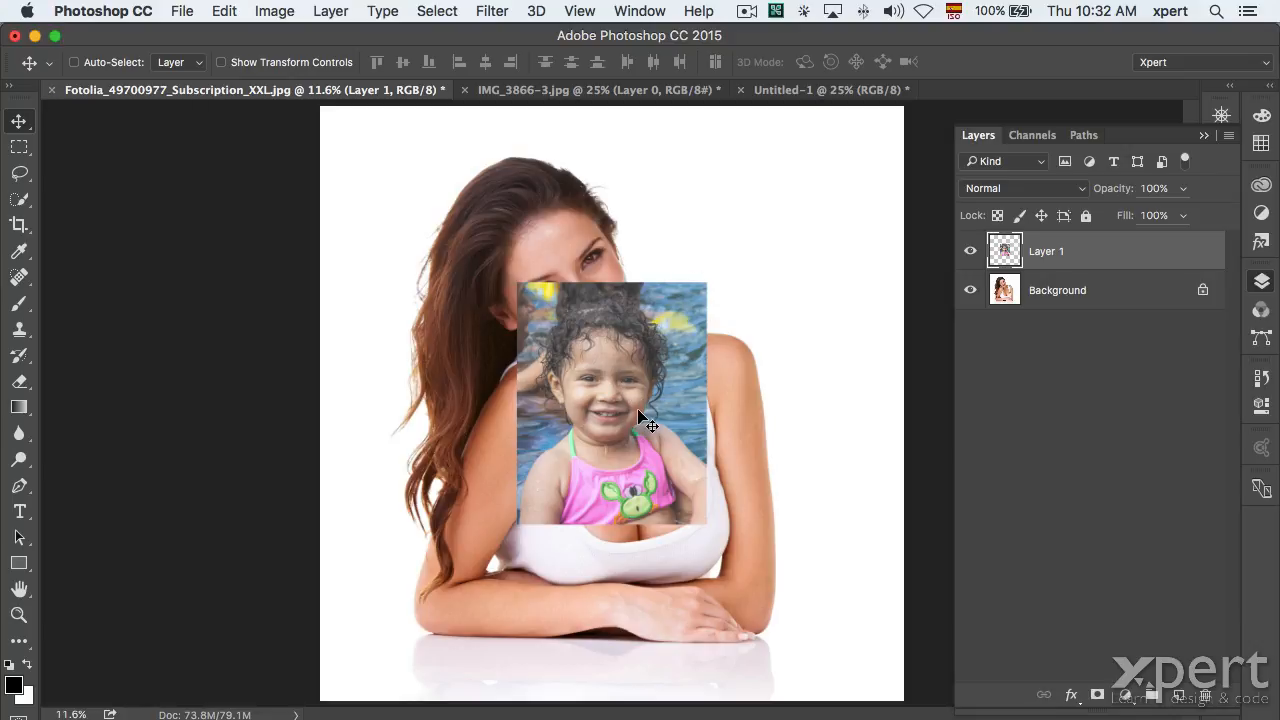
drag(636, 408, 806, 342)
mouse_move(800, 292)
mouse_down()
mouse_move(586, 378)
mouse_move(592, 288)
mouse_move(590, 325)
mouse_move(750, 214)
mouse_move(664, 375)
mouse_move(539, 361)
mouse_move(763, 385)
mouse_move(786, 395)
mouse_move(780, 445)
mouse_move(724, 457)
mouse_move(618, 450)
mouse_move(618, 467)
mouse_move(633, 459)
mouse_move(611, 467)
mouse_move(627, 460)
mouse_move(620, 469)
mouse_move(622, 448)
mouse_up()
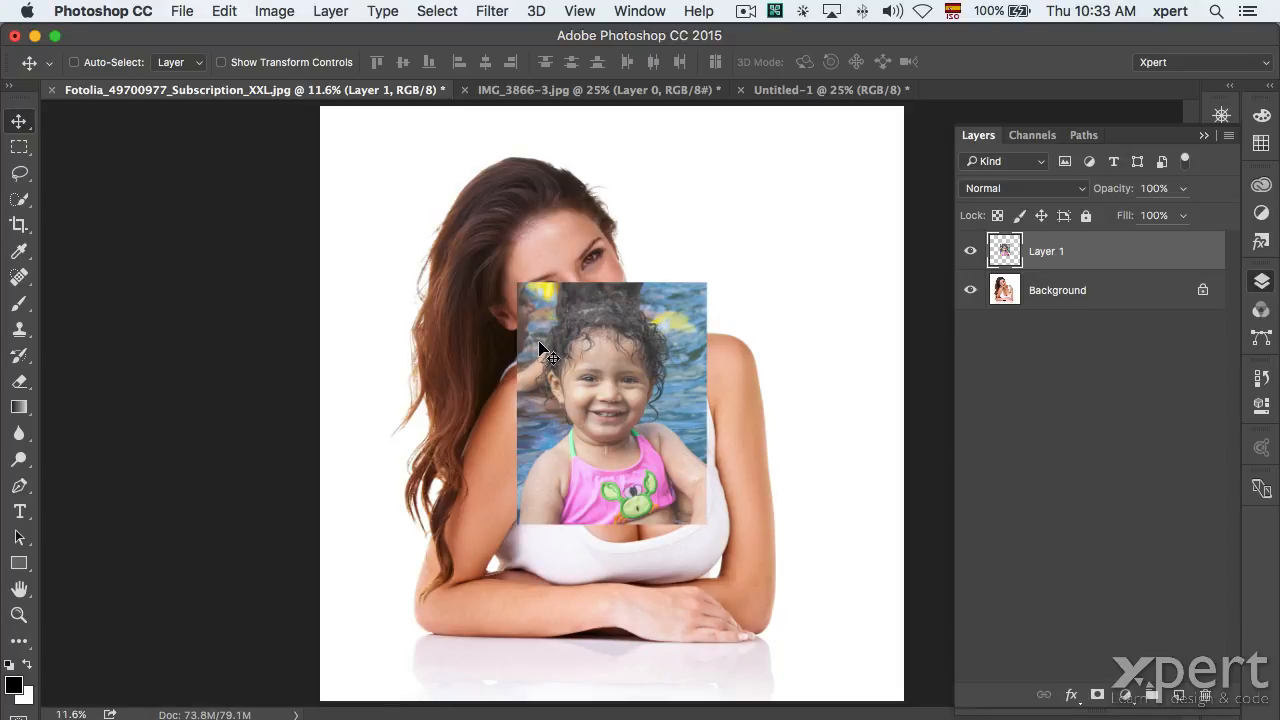
Open xpertvideo.psd from Bridge and cancel the New Library from Document prompt.
key(super+Tab)
click(509, 363)
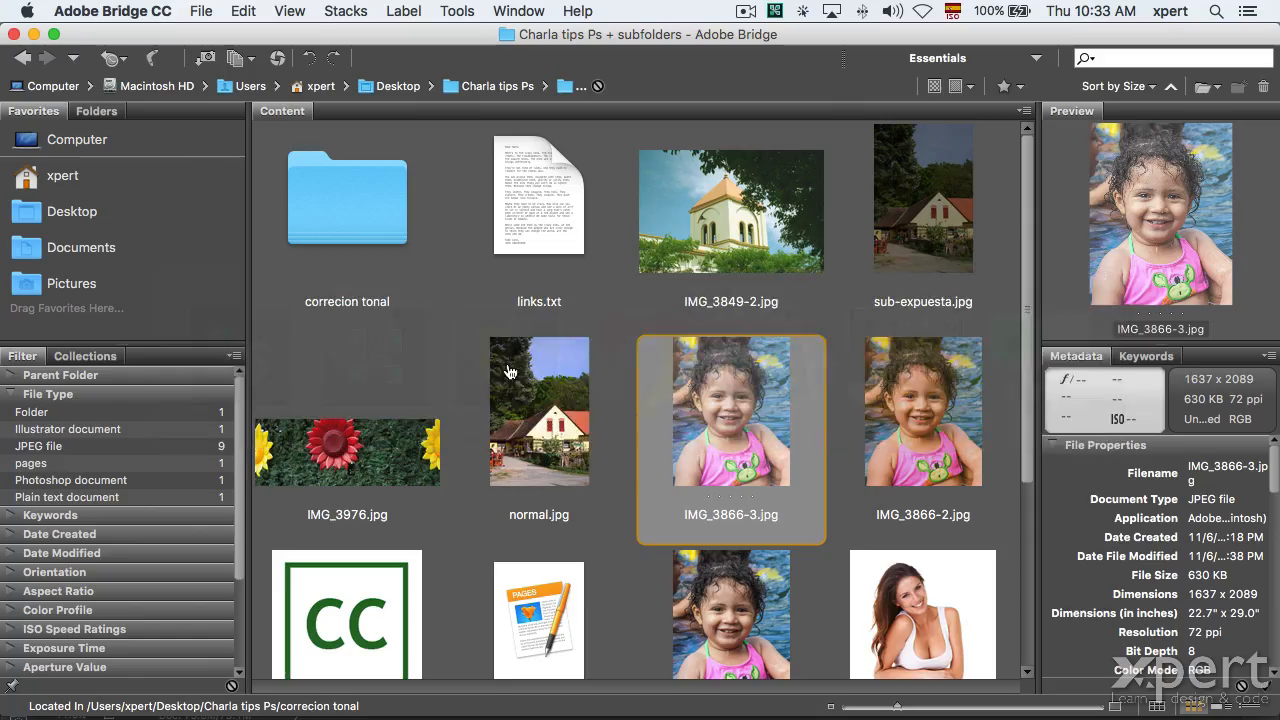
scroll(766, 450, down, 4)
double_click(502, 577)
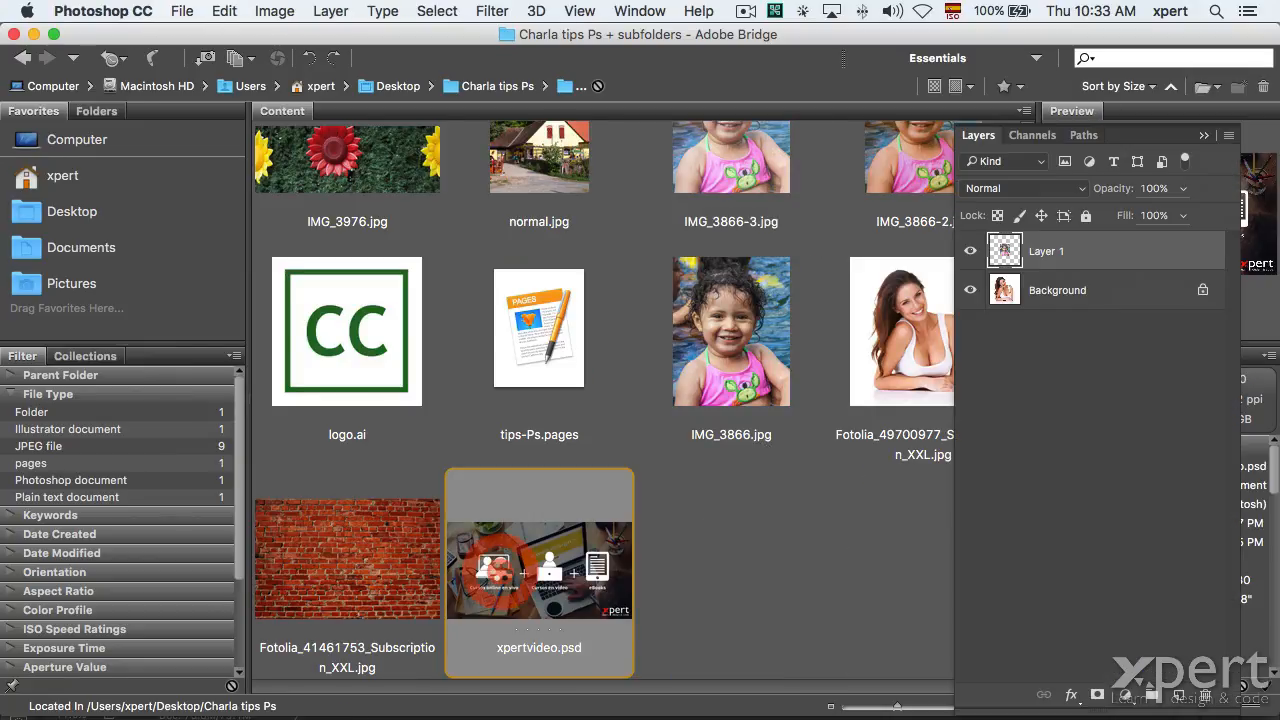
click(561, 485)
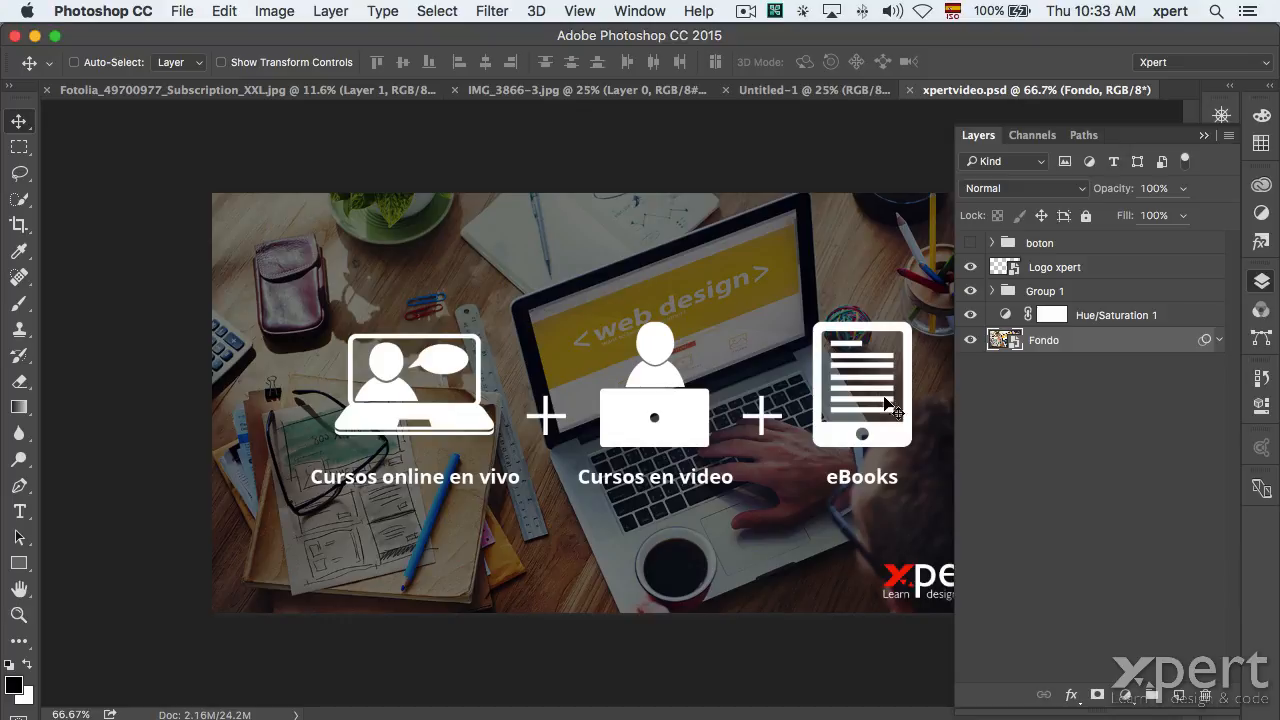
Select the whole xpertvideo.psd canvas with Cmd+A, collapsing and reopening the Layers panel.
click(1259, 285)
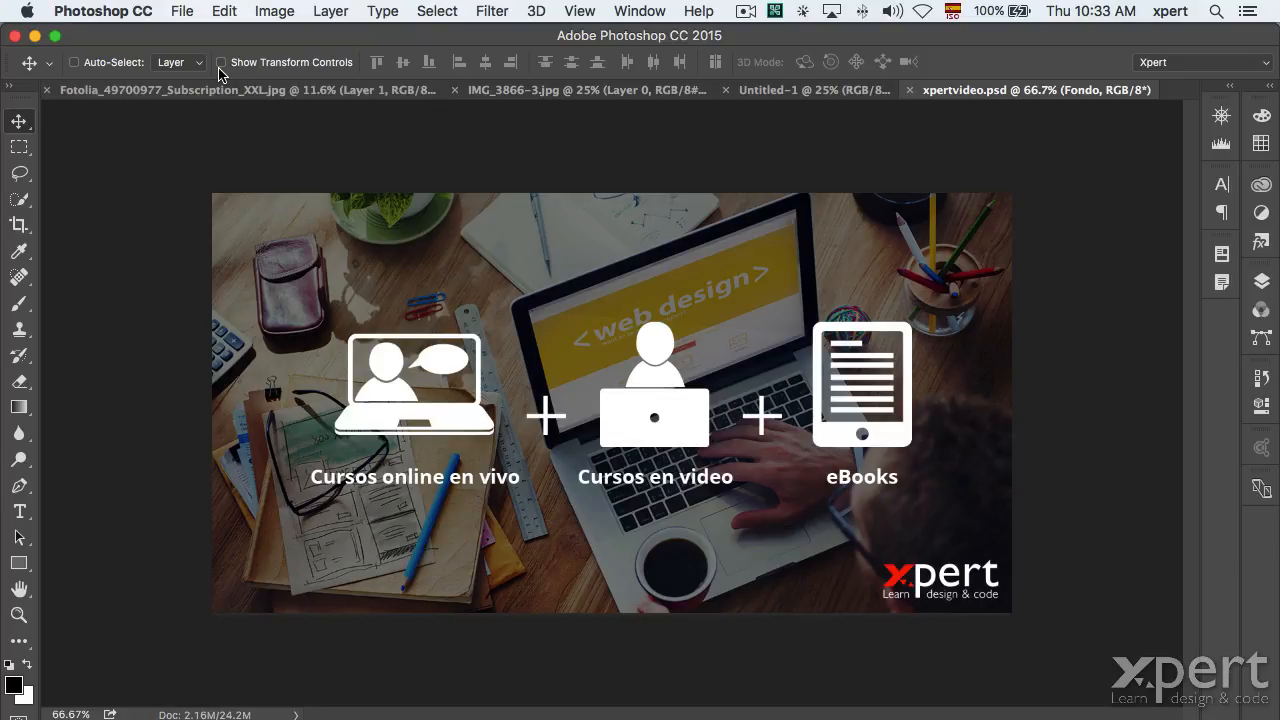
key(super+a)
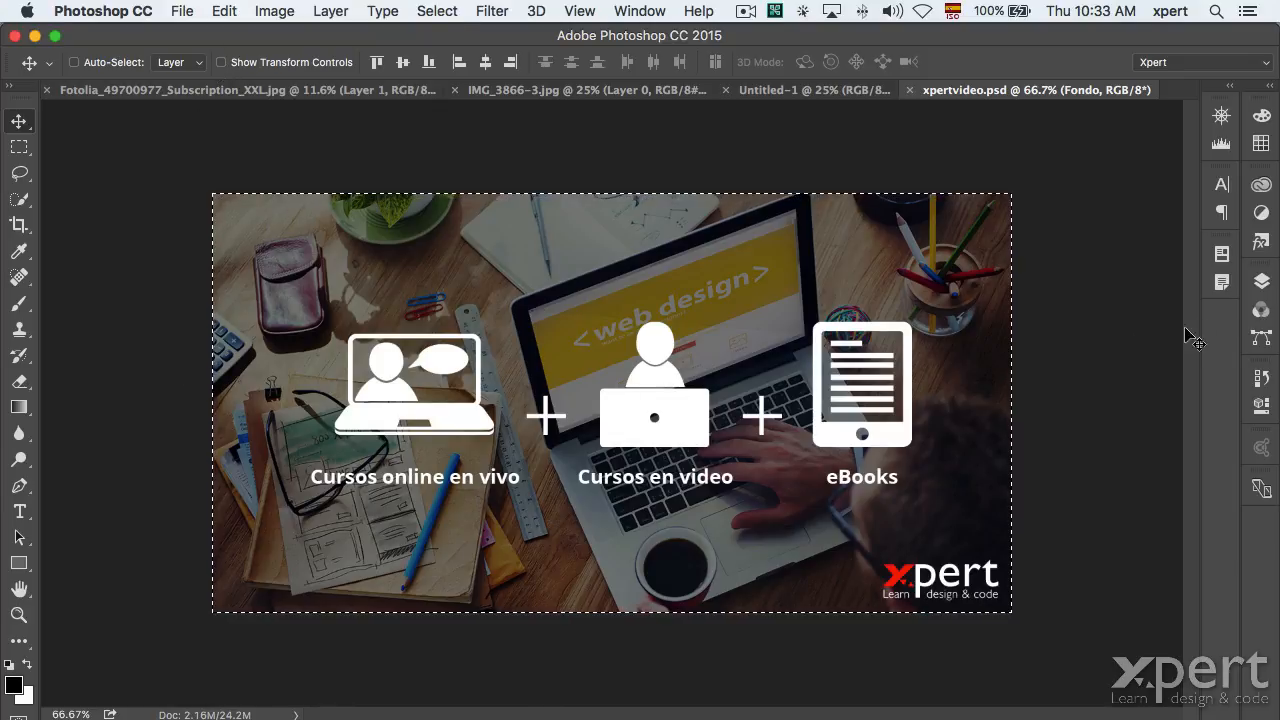
click(1261, 281)
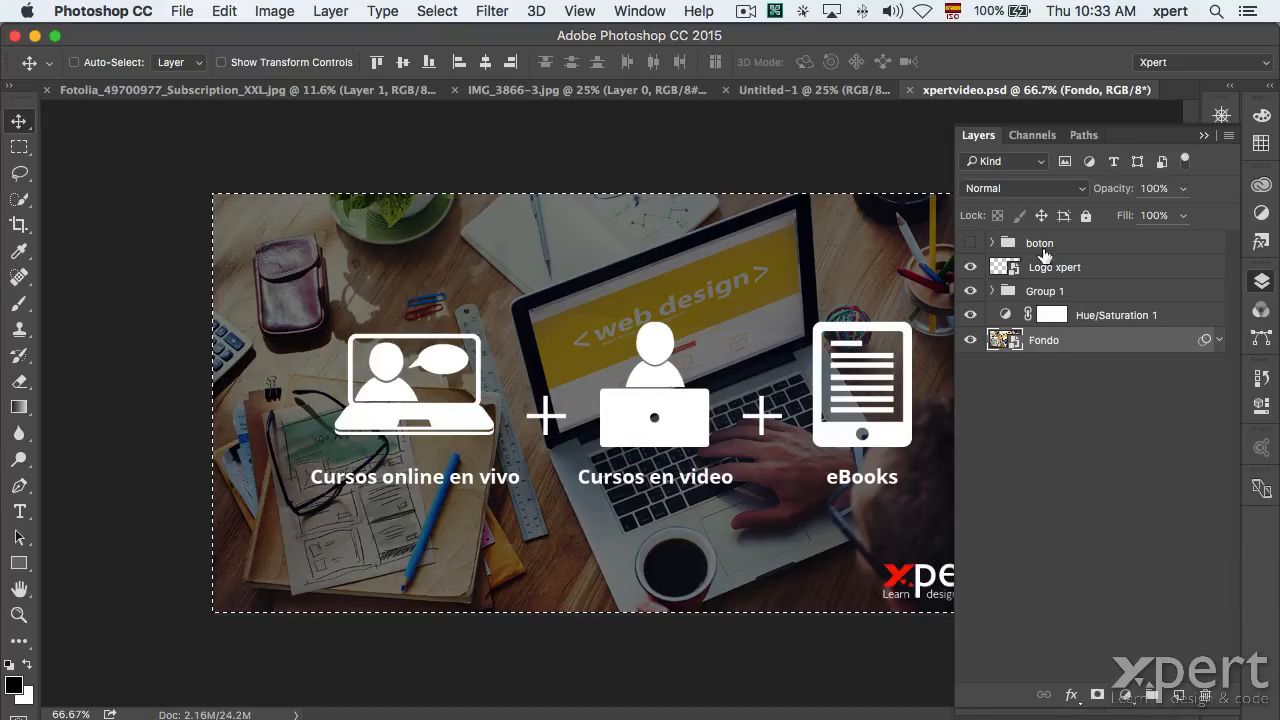
Select Group 1 and align it to the selection's top, bottom, then vertical centre.
click(1000, 292)
click(969, 291)
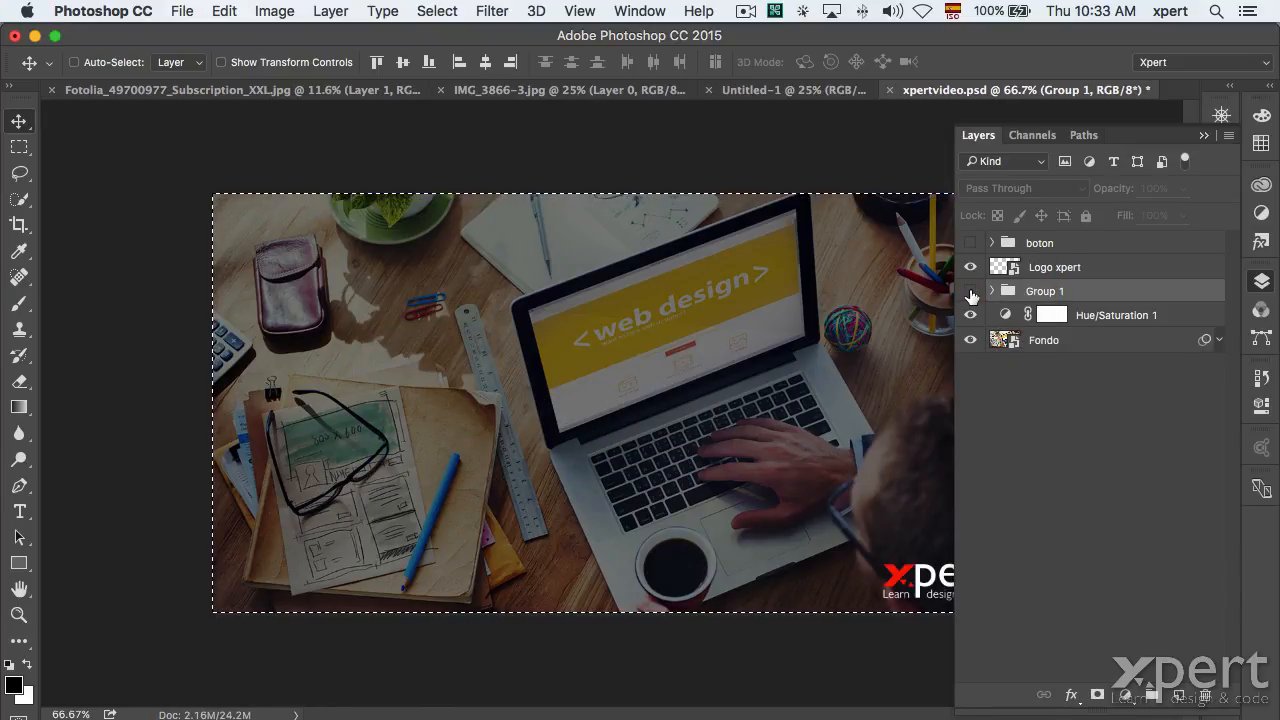
click(969, 291)
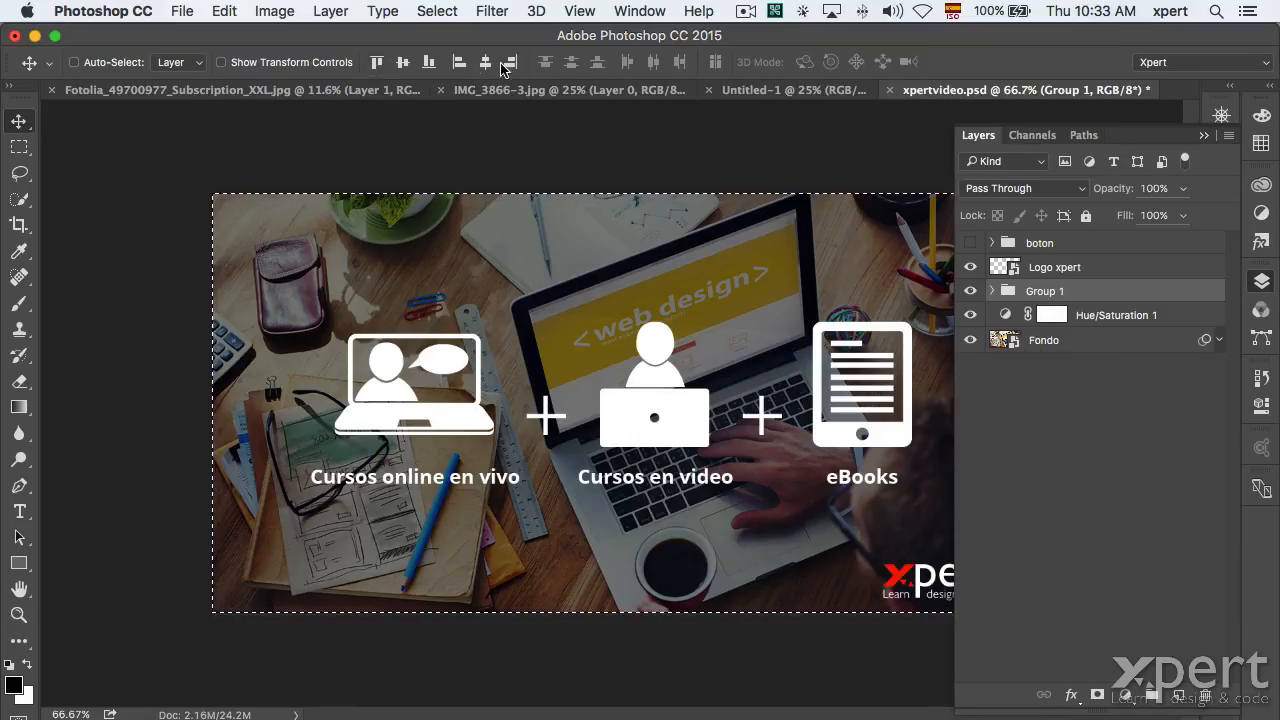
click(377, 64)
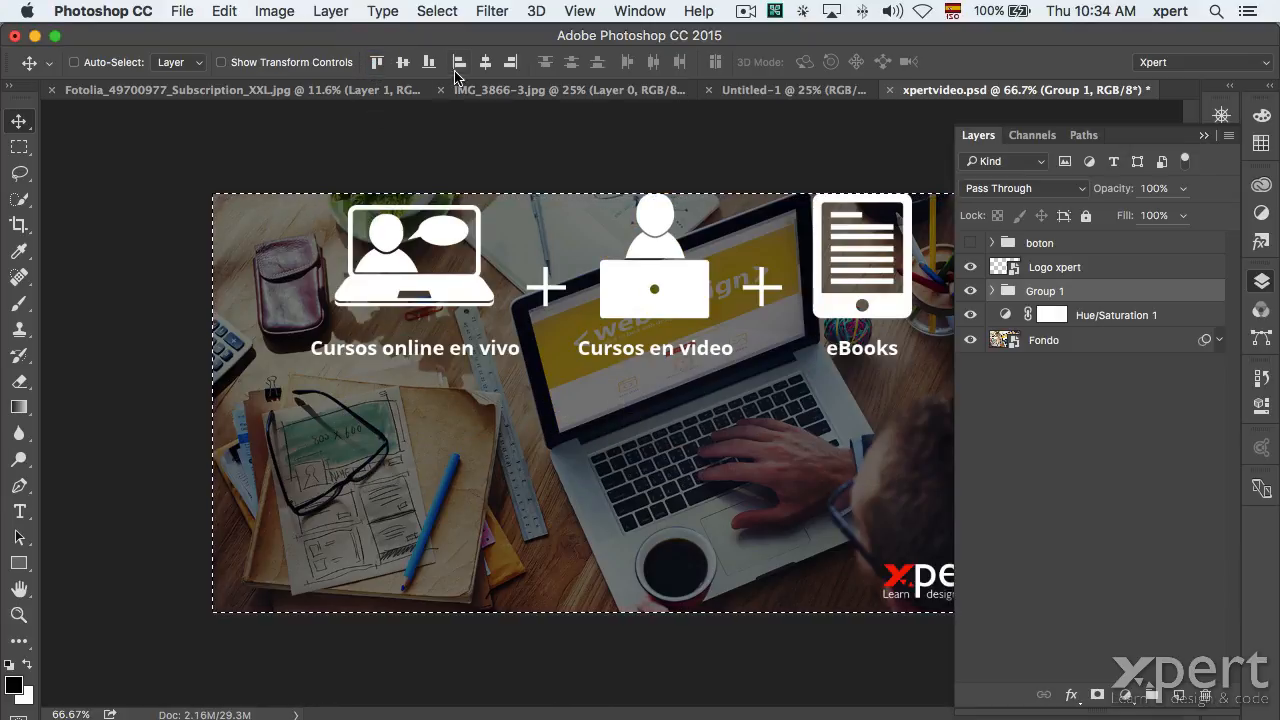
click(429, 63)
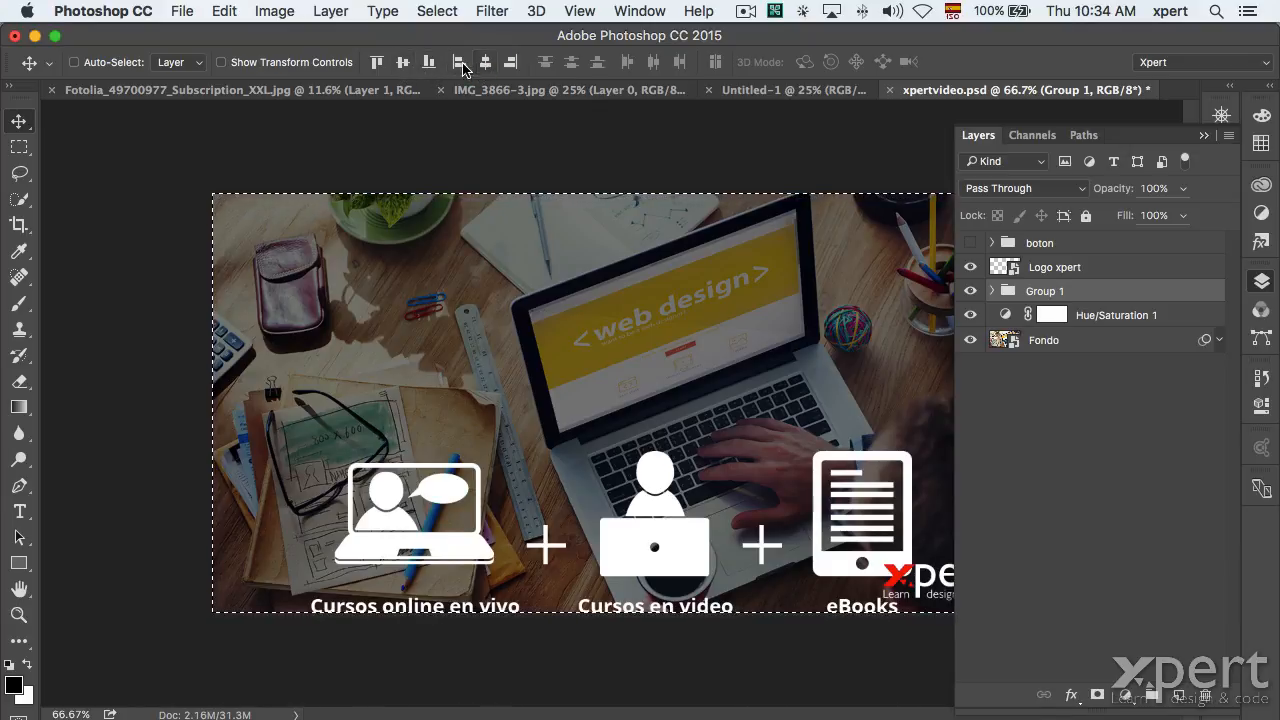
click(403, 63)
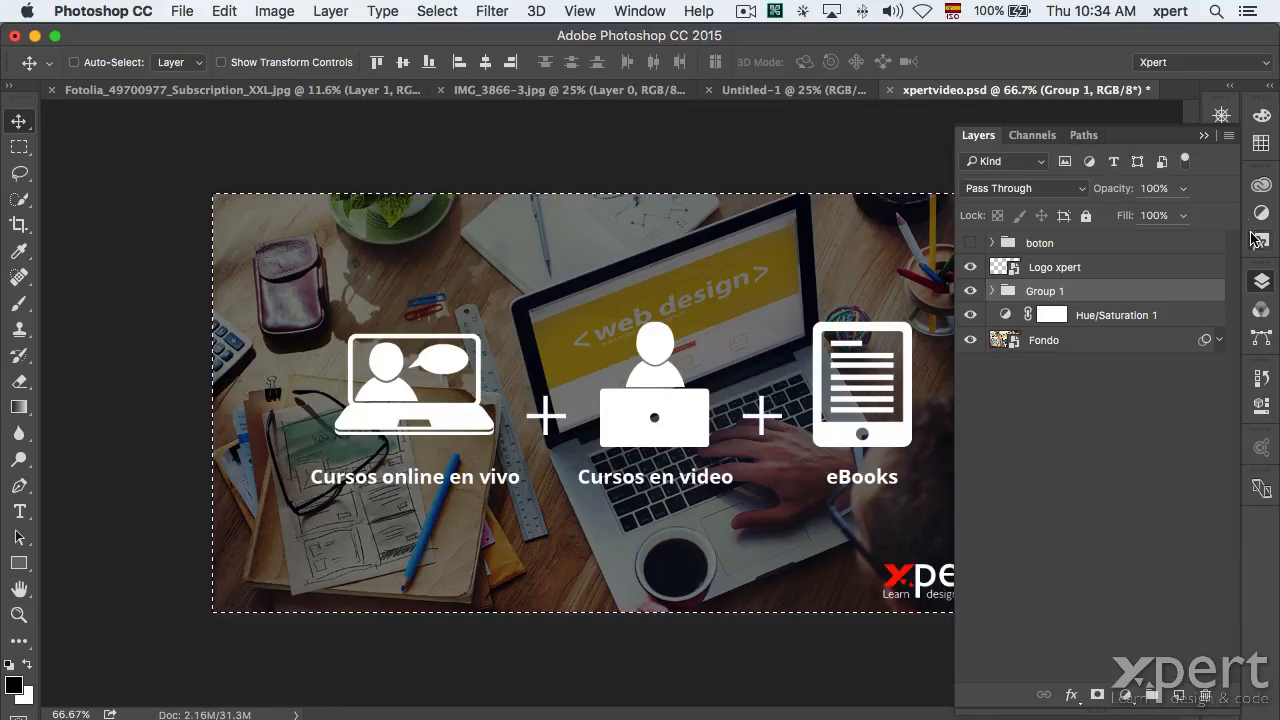
click(1261, 281)
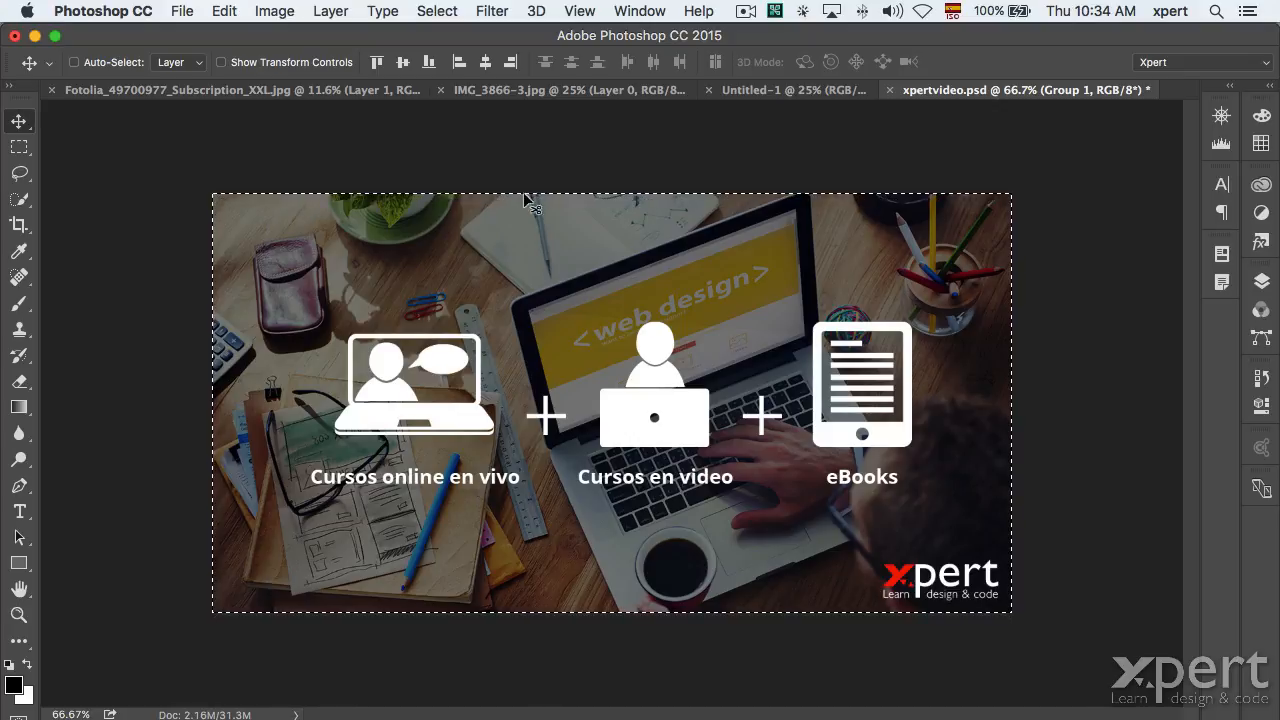
Replace the canvas-wide selection with a rectangle around the banner's top-left icon area.
key(super+d)
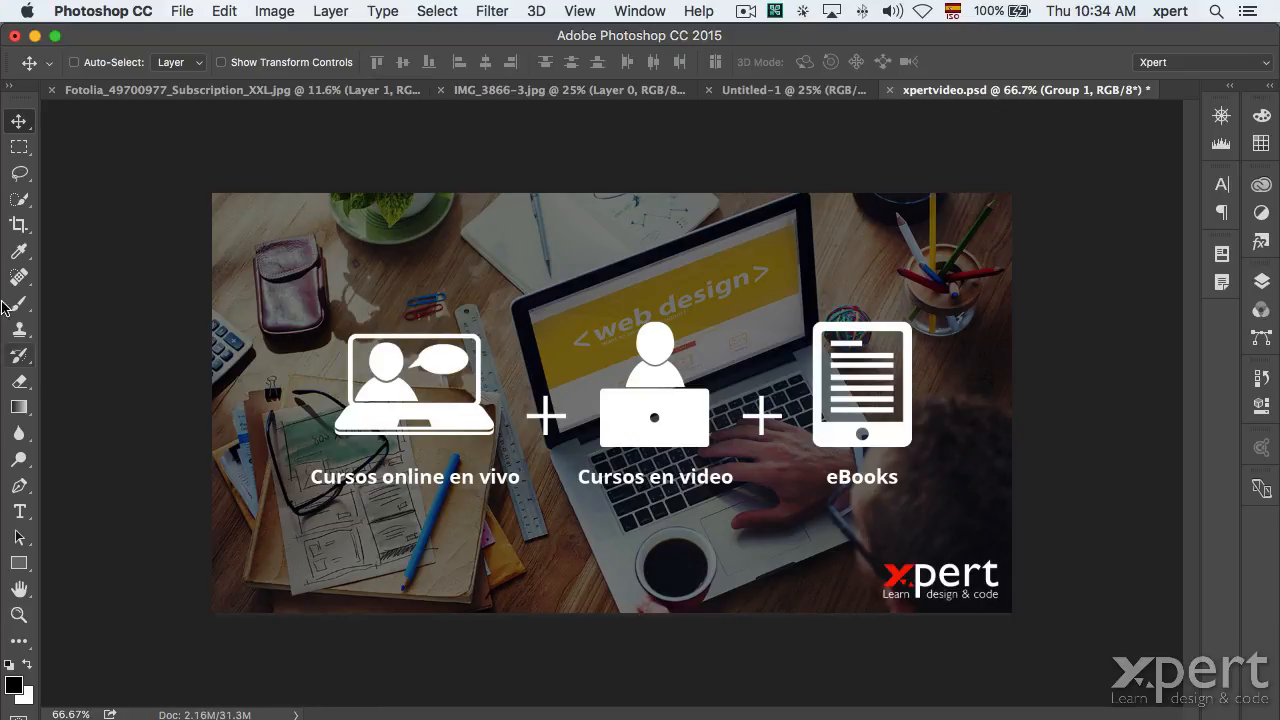
click(19, 147)
drag(214, 199, 577, 464)
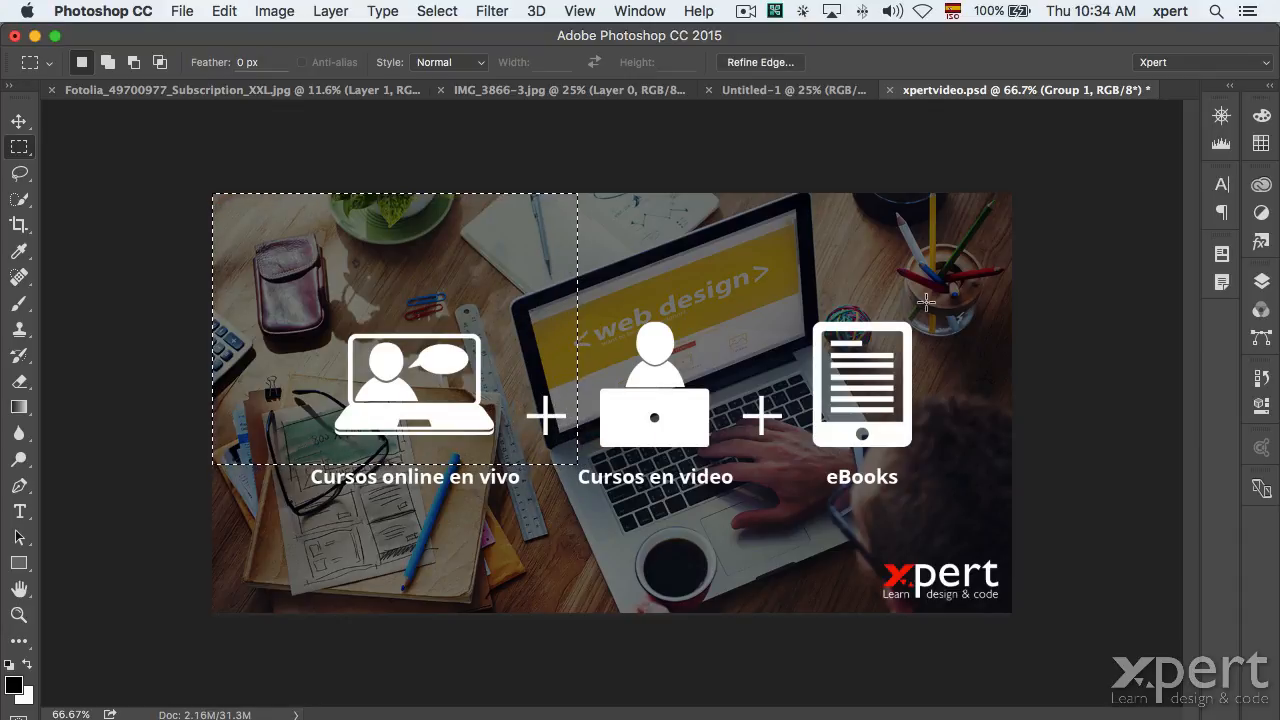
Select the cursos online layer in Group 1 and centre it within the rectangle.
click(1261, 281)
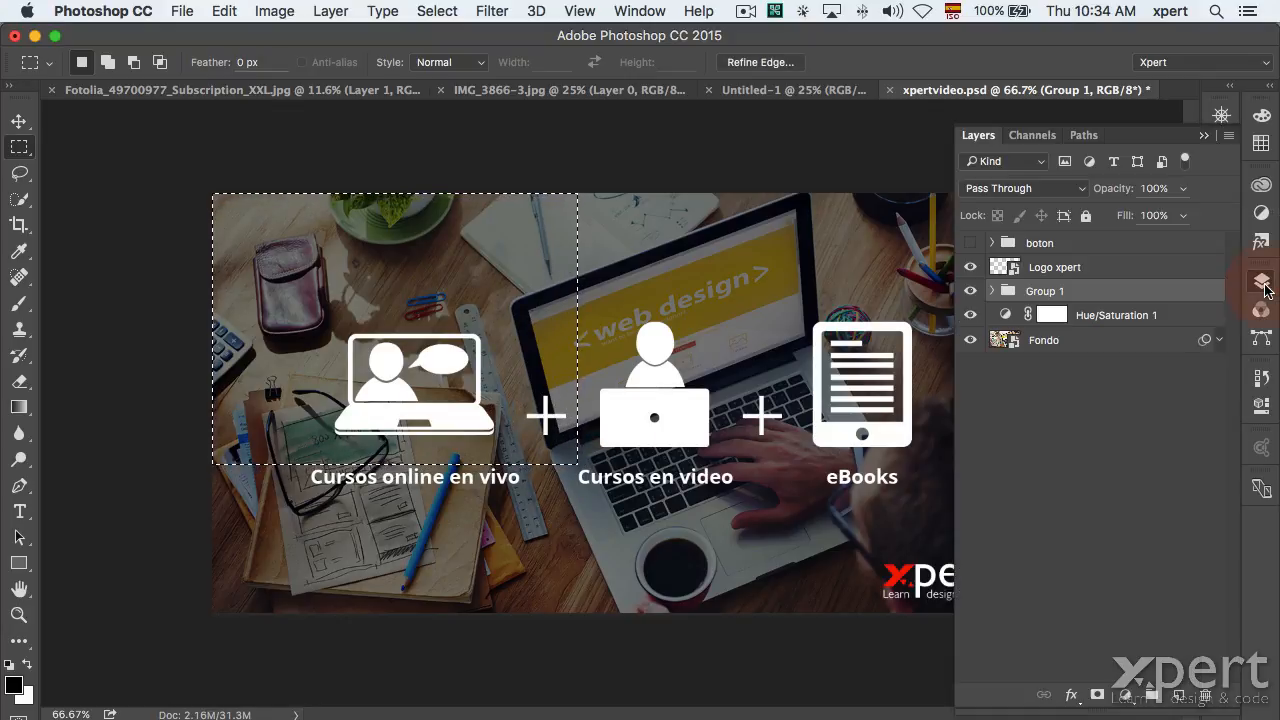
click(991, 291)
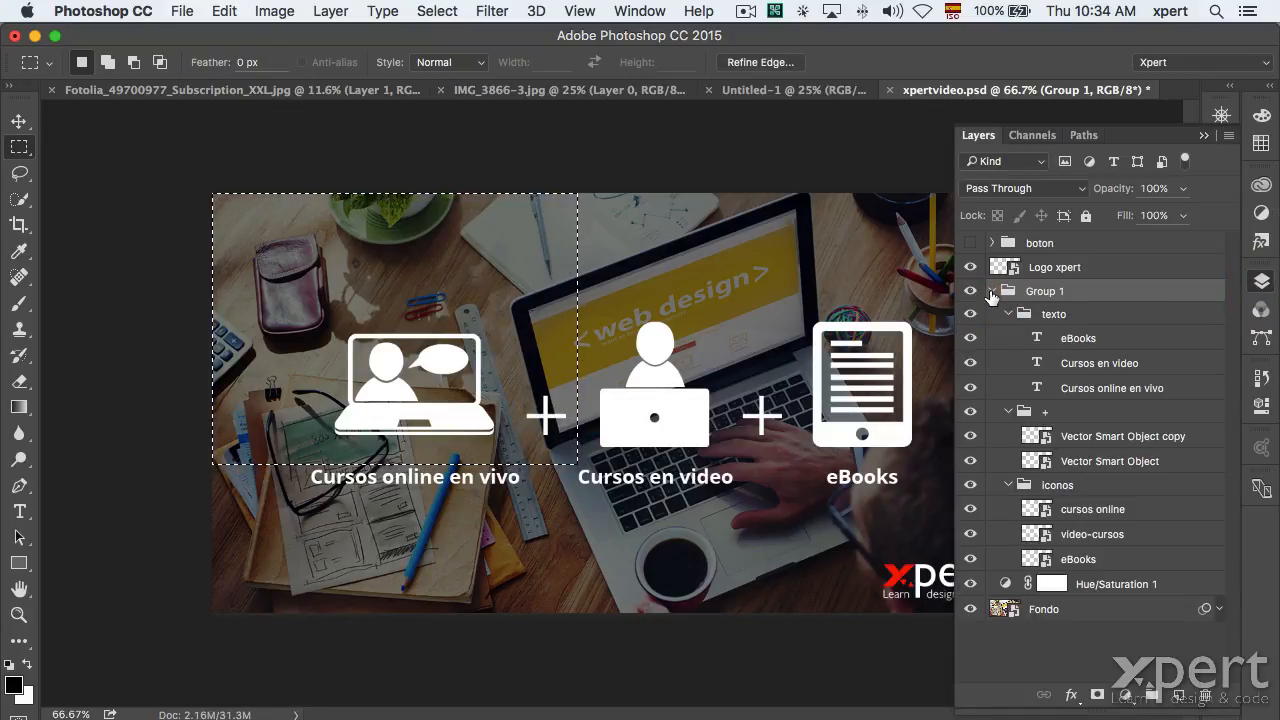
click(970, 510)
click(970, 510)
click(1048, 512)
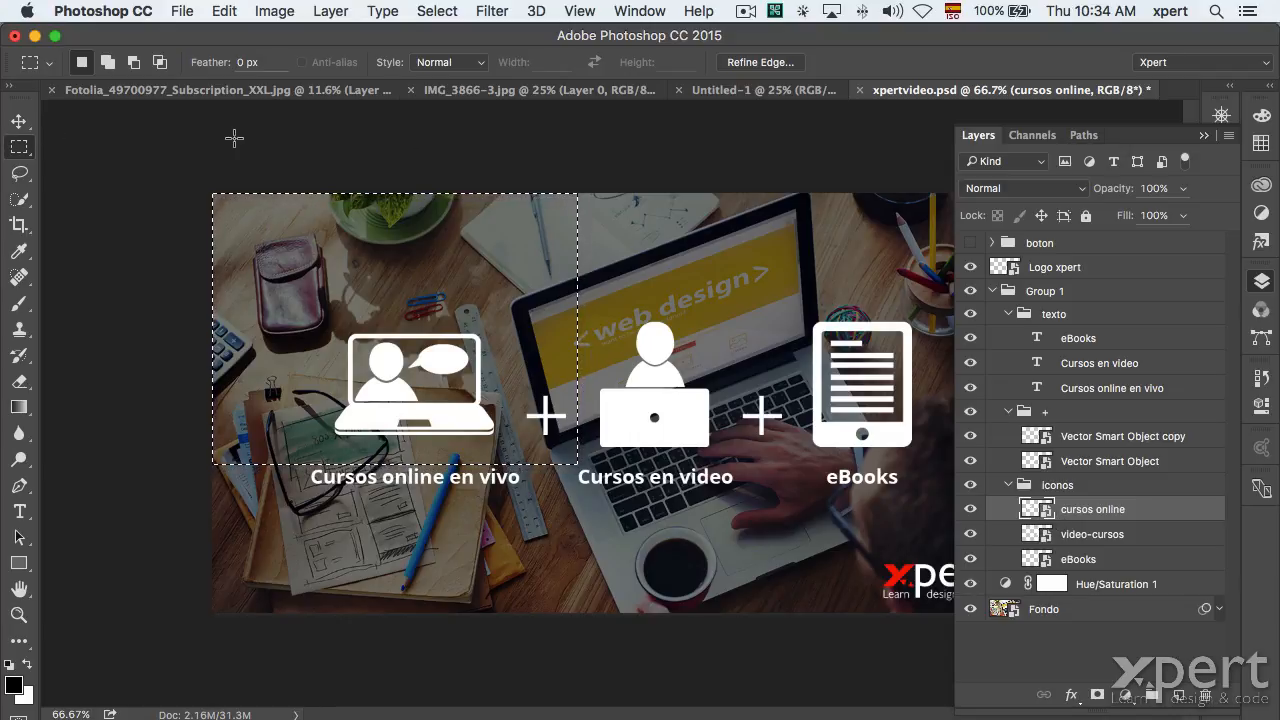
key(v)
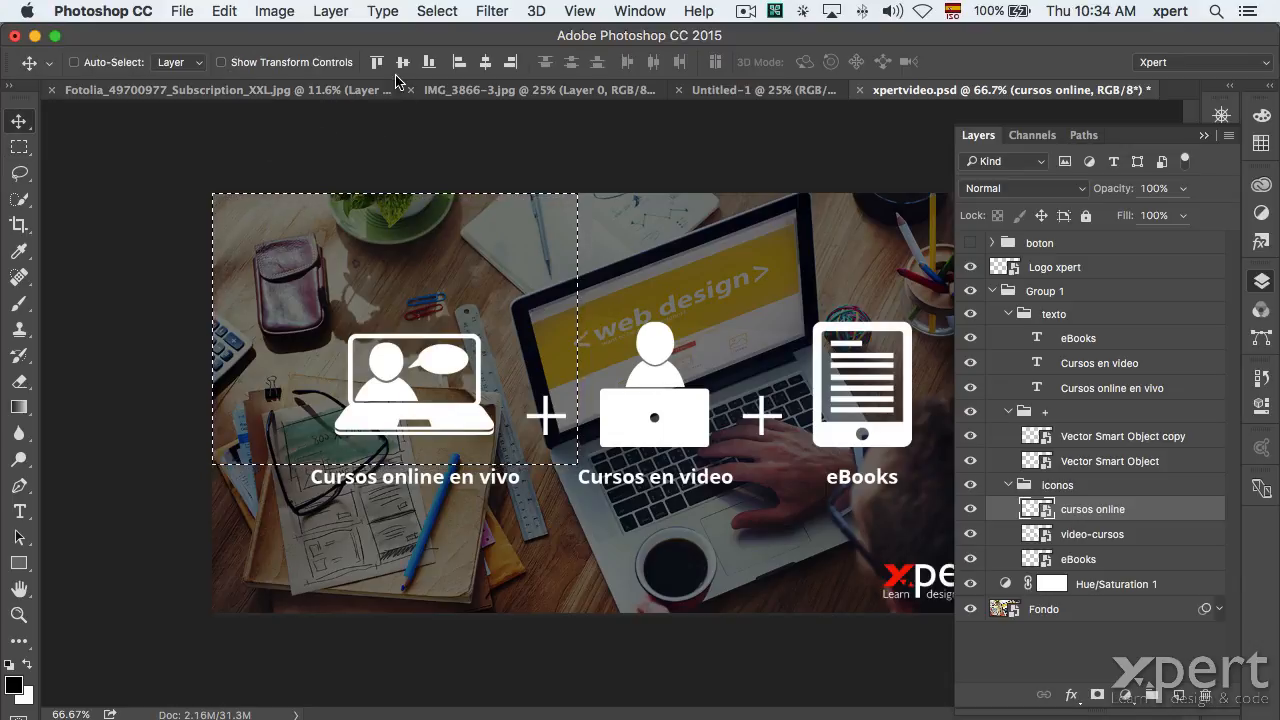
click(485, 63)
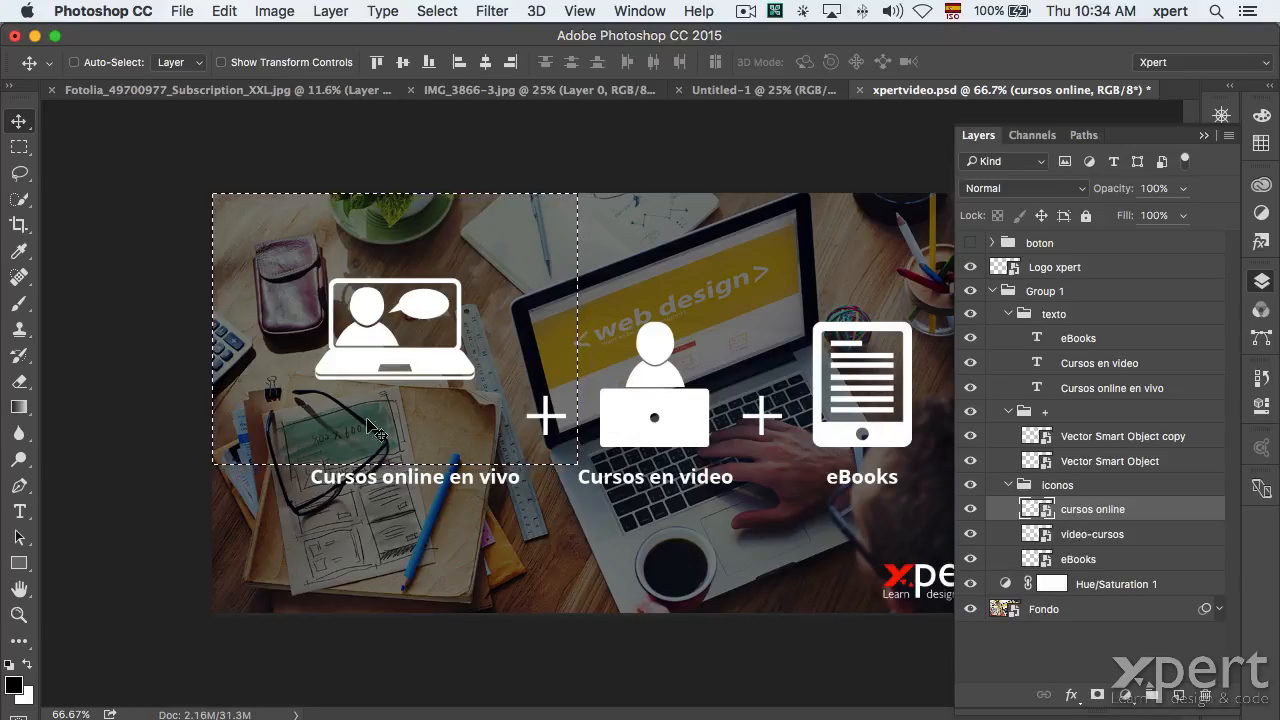
click(181, 10)
Revert the banner to its saved version, then expand Group 1 in the layers list.
click(223, 258)
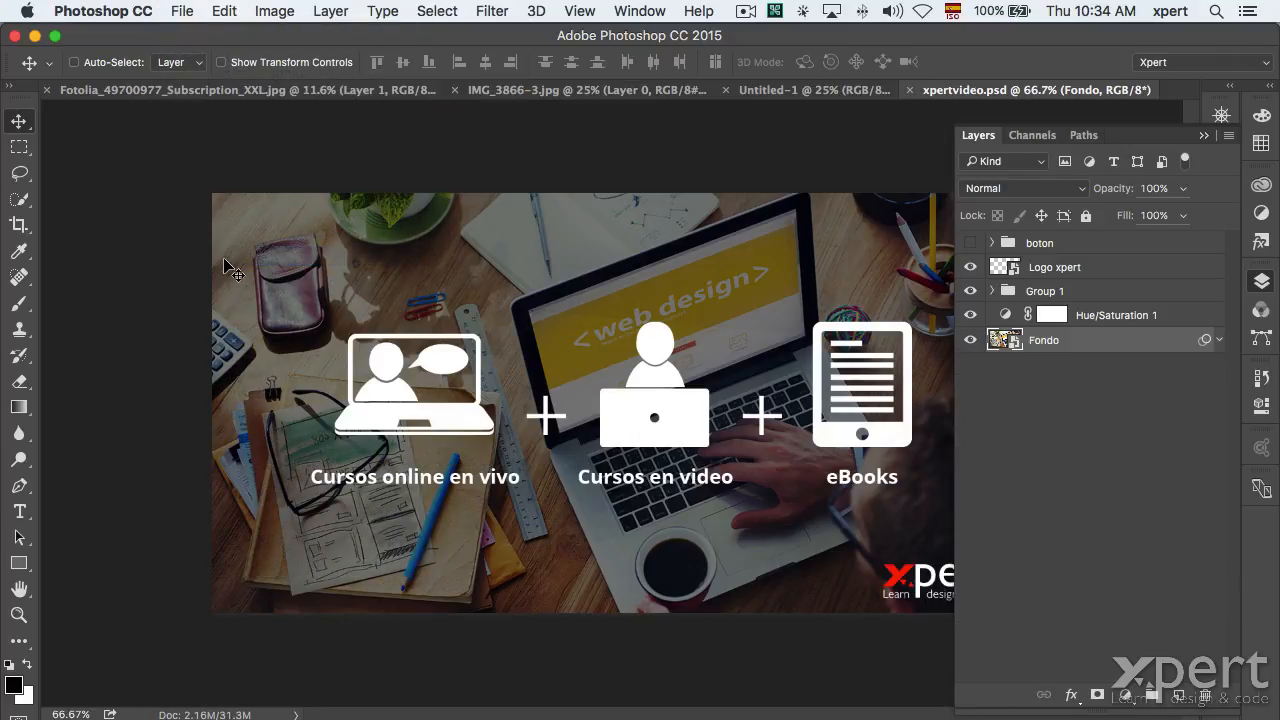
click(1264, 285)
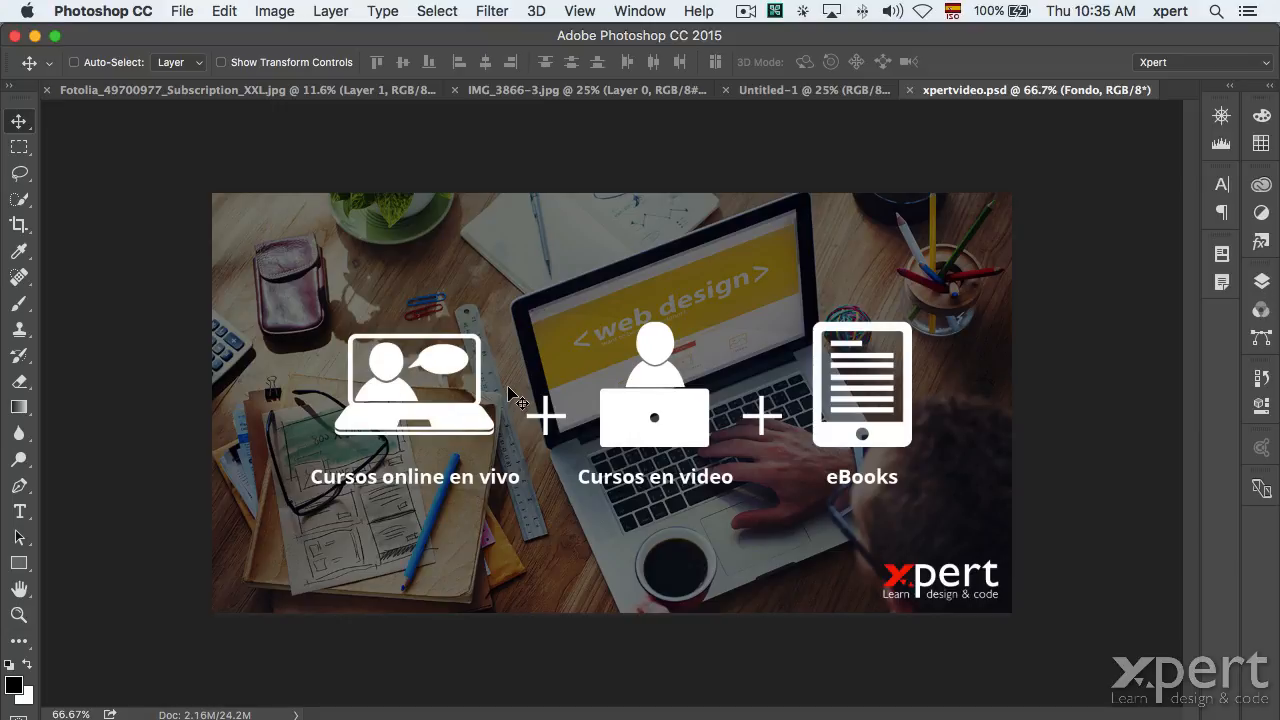
click(1262, 283)
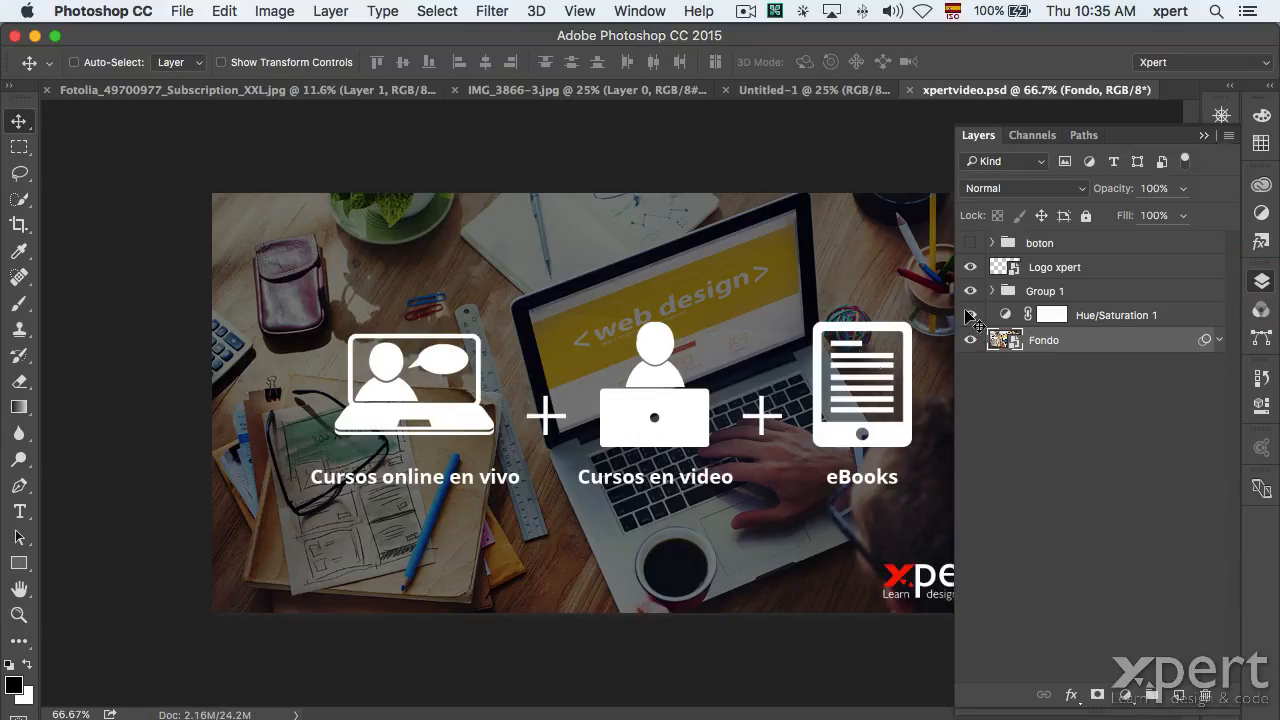
click(1042, 268)
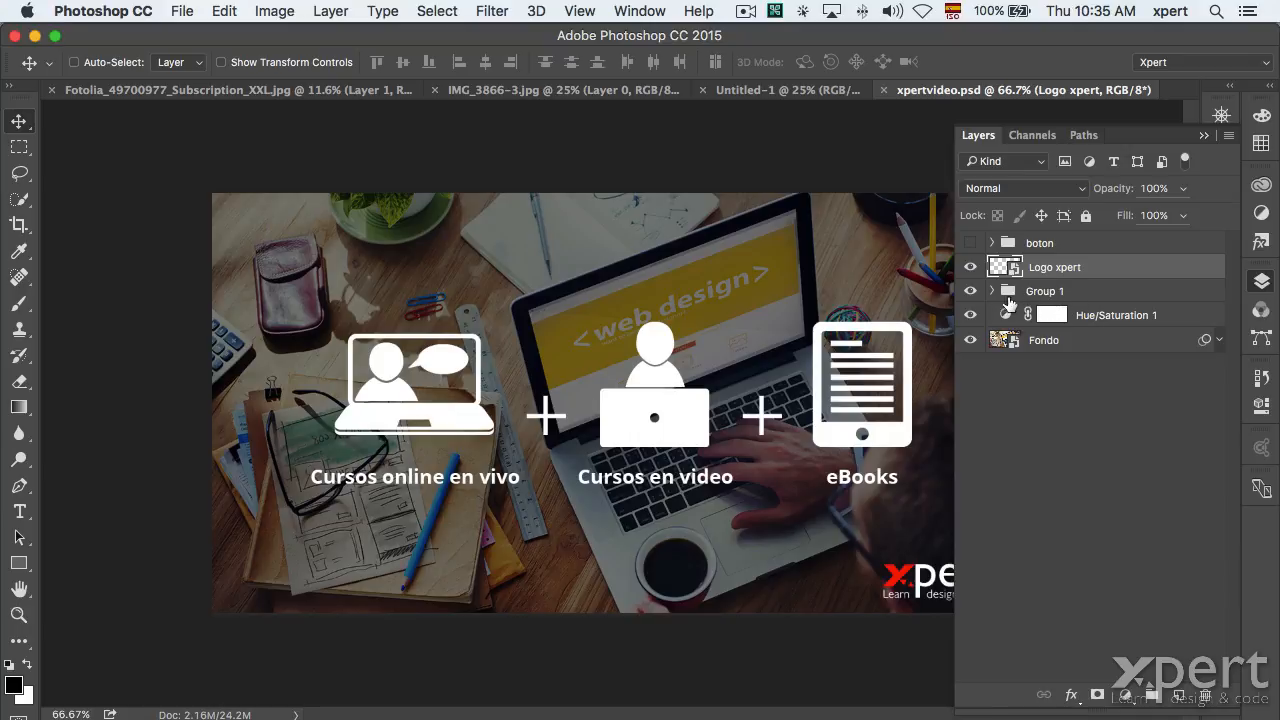
click(992, 291)
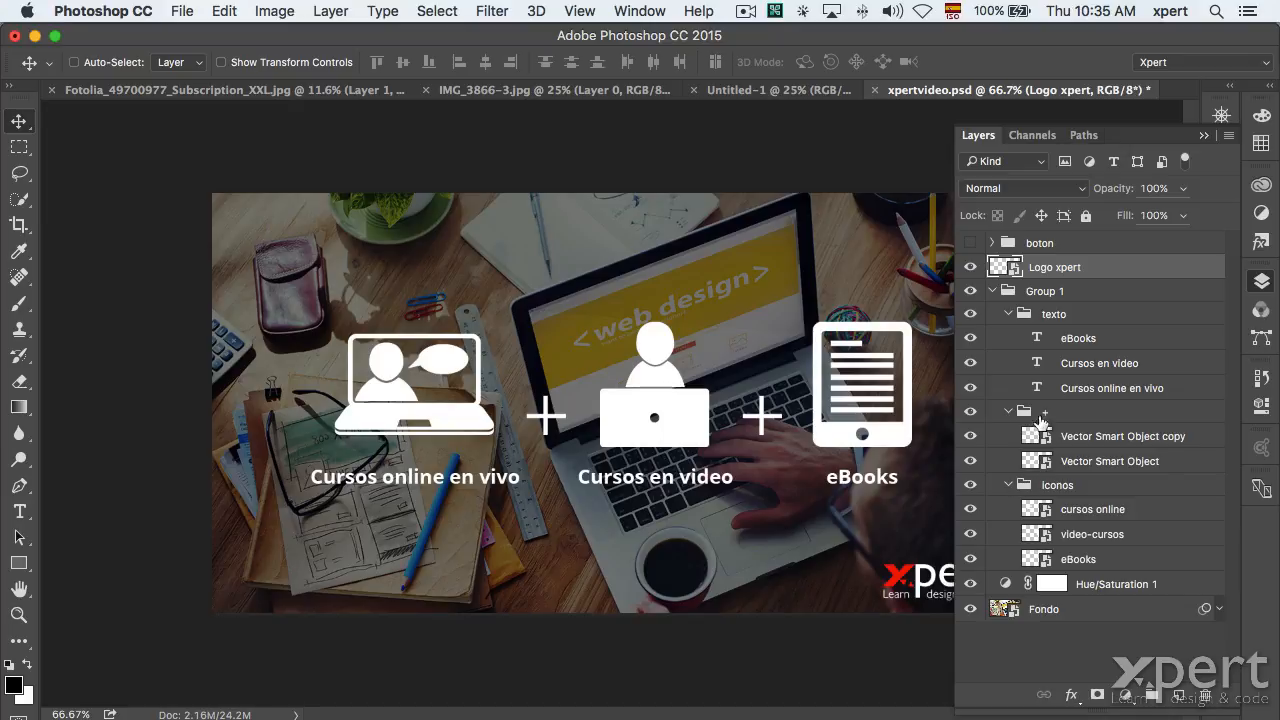
click(996, 291)
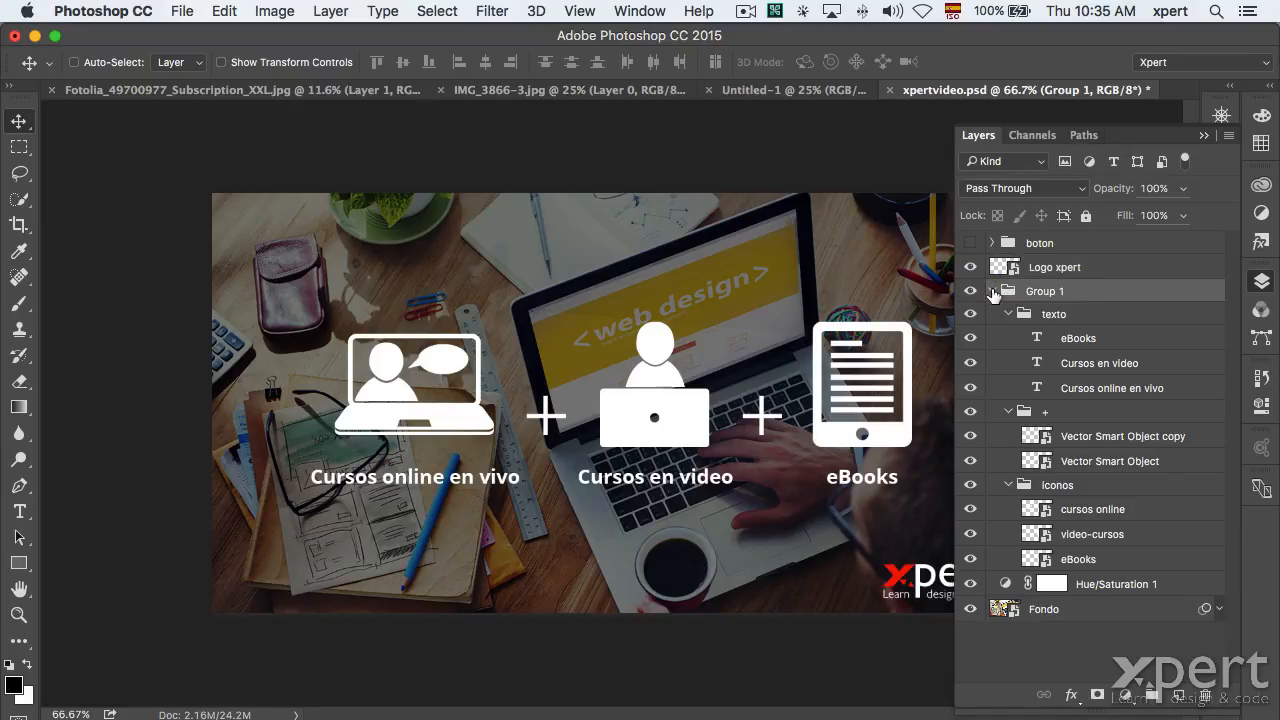
click(992, 291)
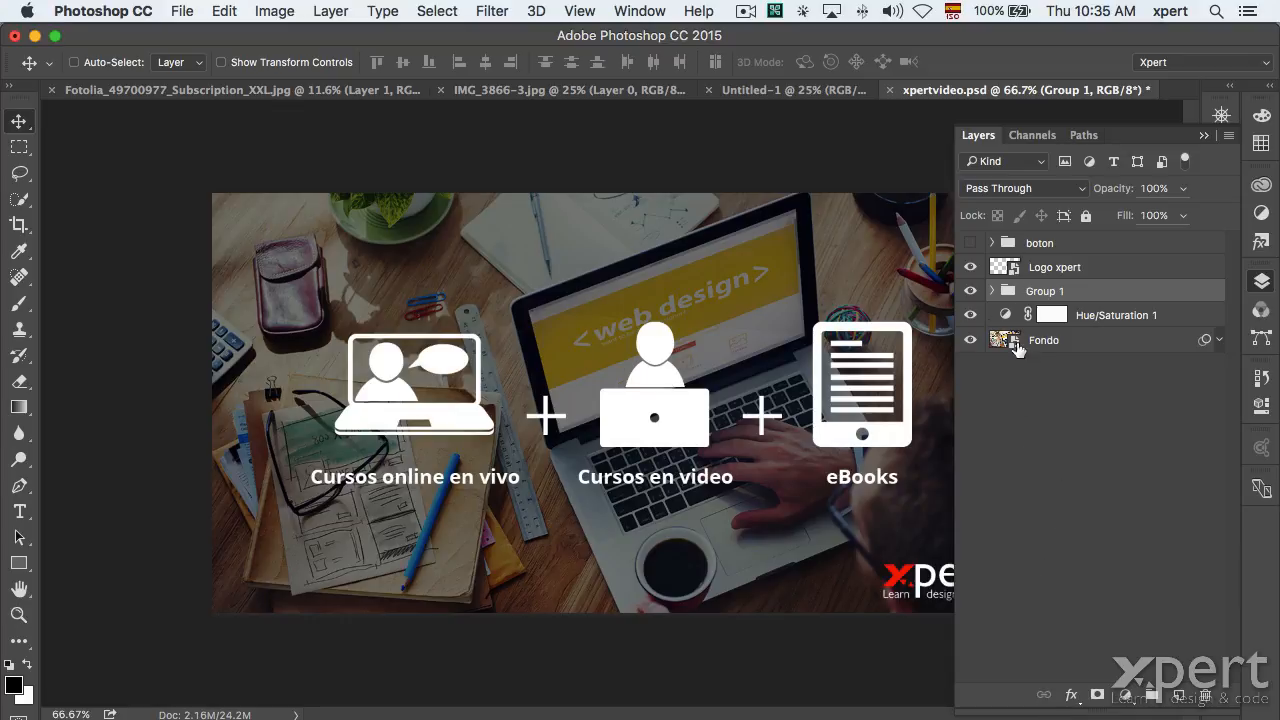
click(991, 291)
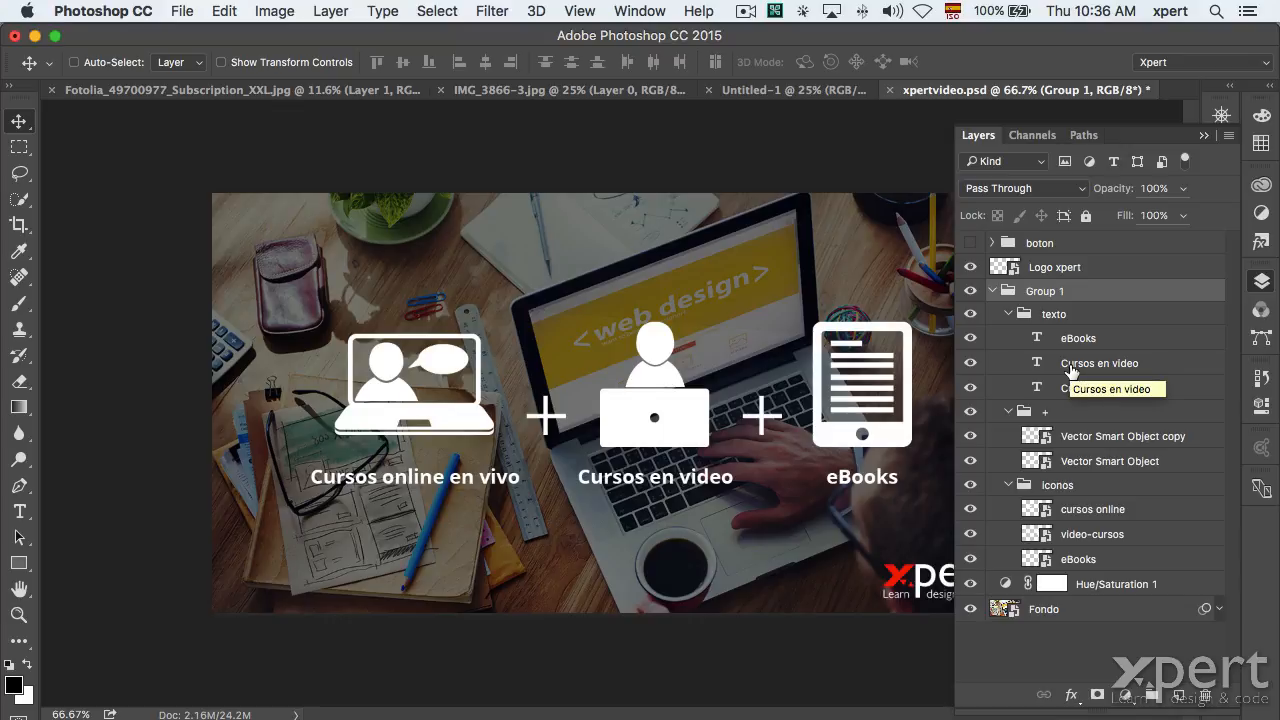
click(970, 436)
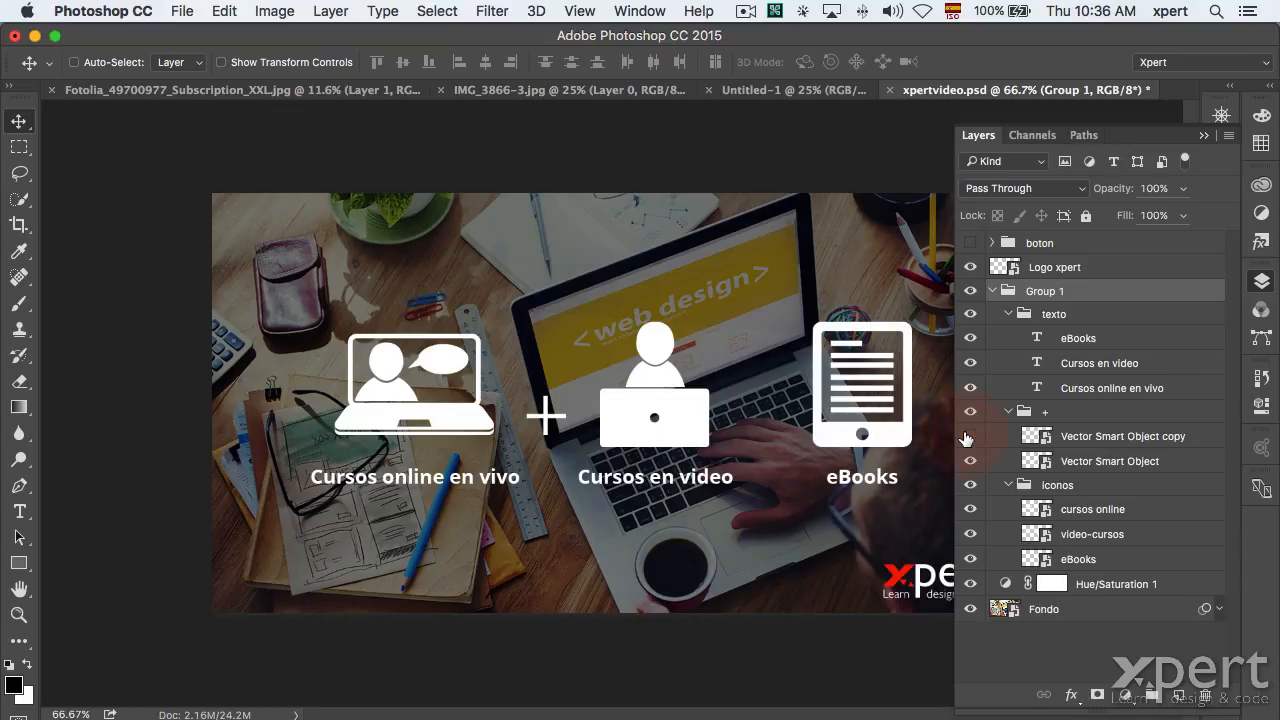
click(970, 436)
click(970, 489)
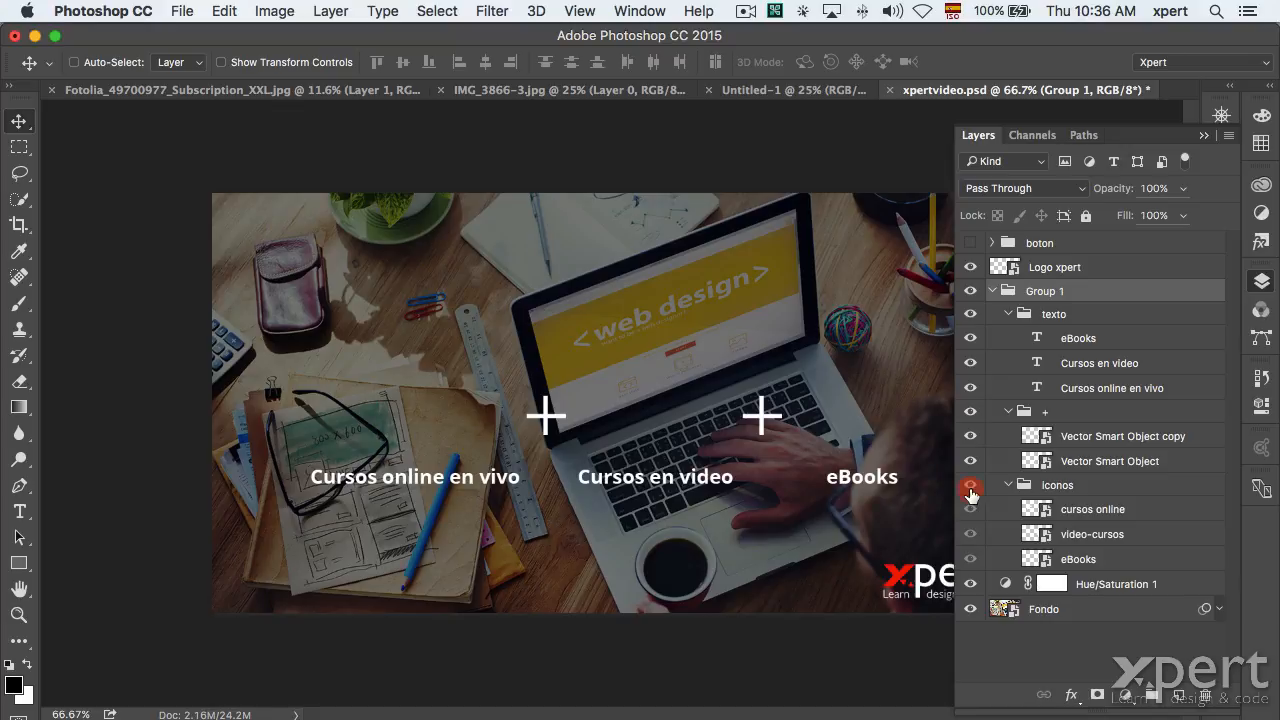
click(970, 487)
click(970, 511)
click(970, 511)
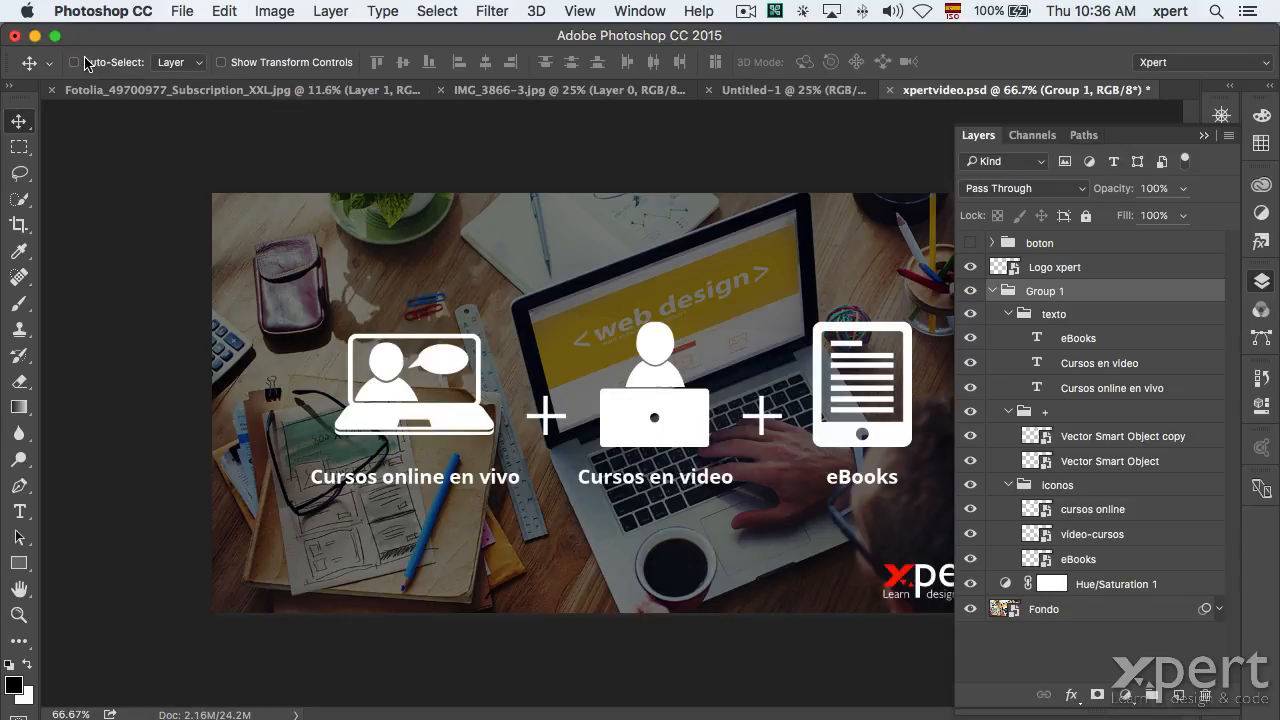
Enable Auto-Select on the Move tool with its target set to Group.
click(74, 62)
click(171, 64)
click(172, 47)
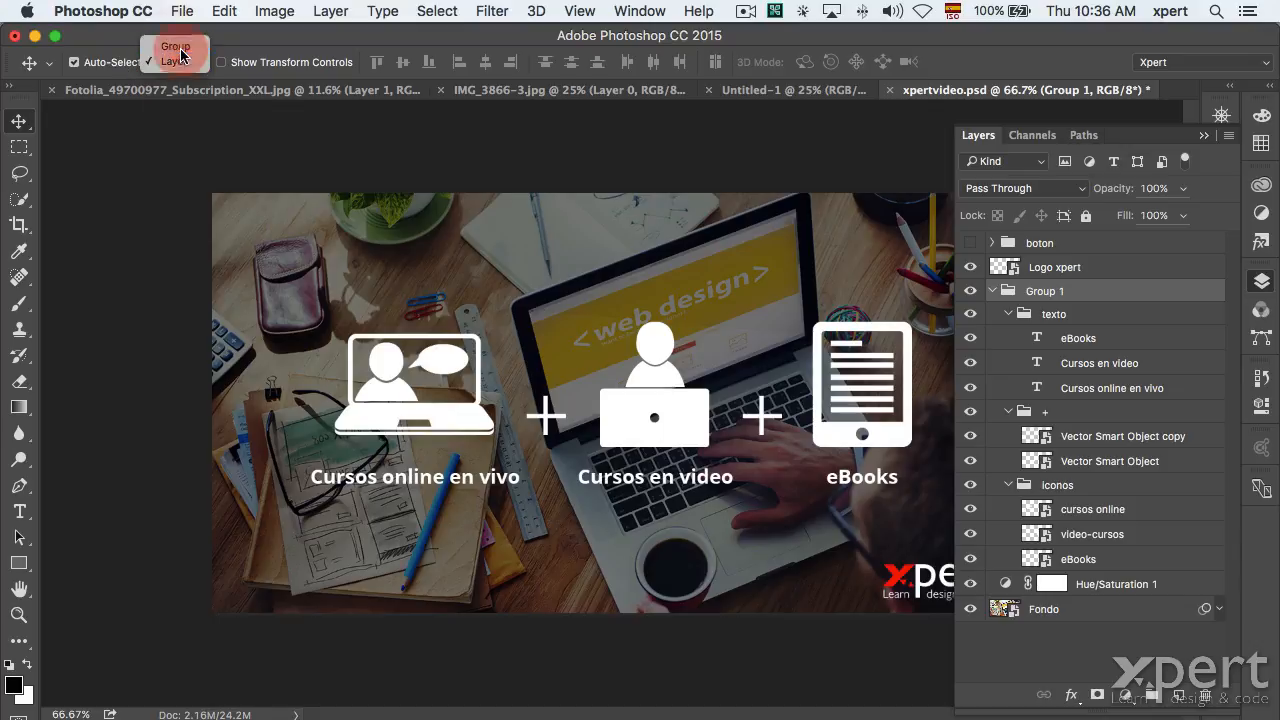
click(175, 62)
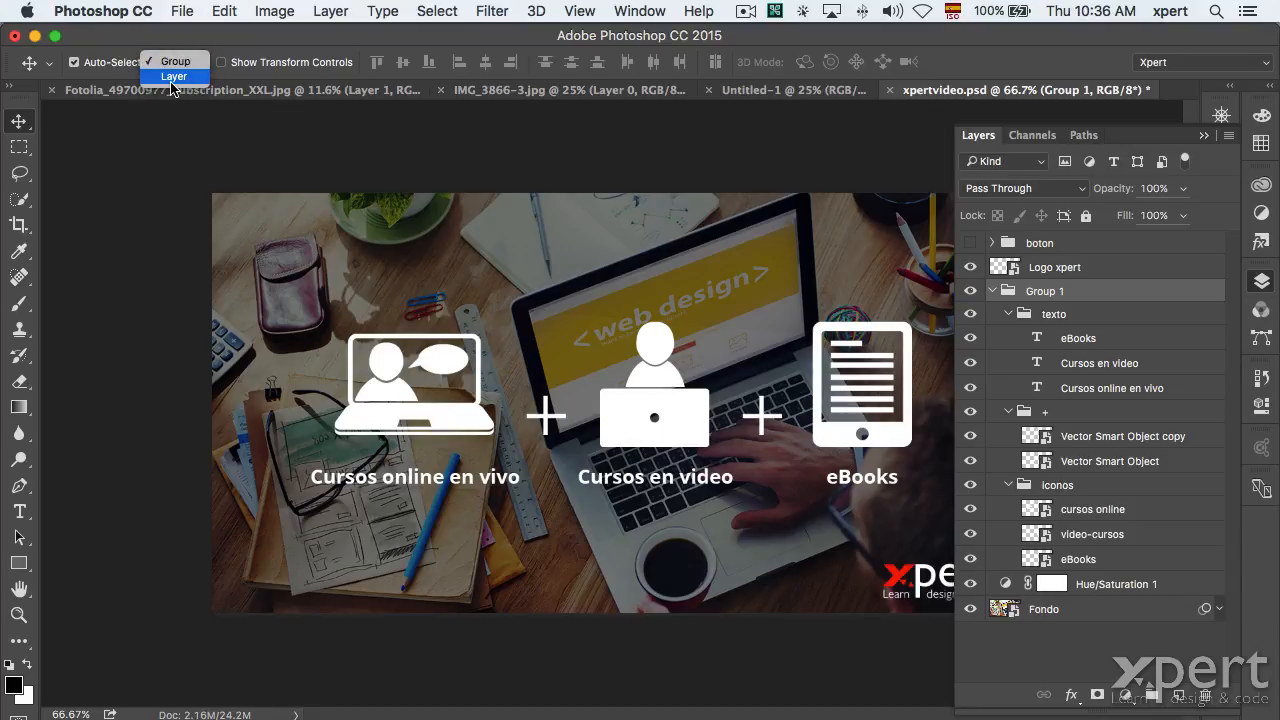
click(127, 44)
click(174, 62)
click(205, 39)
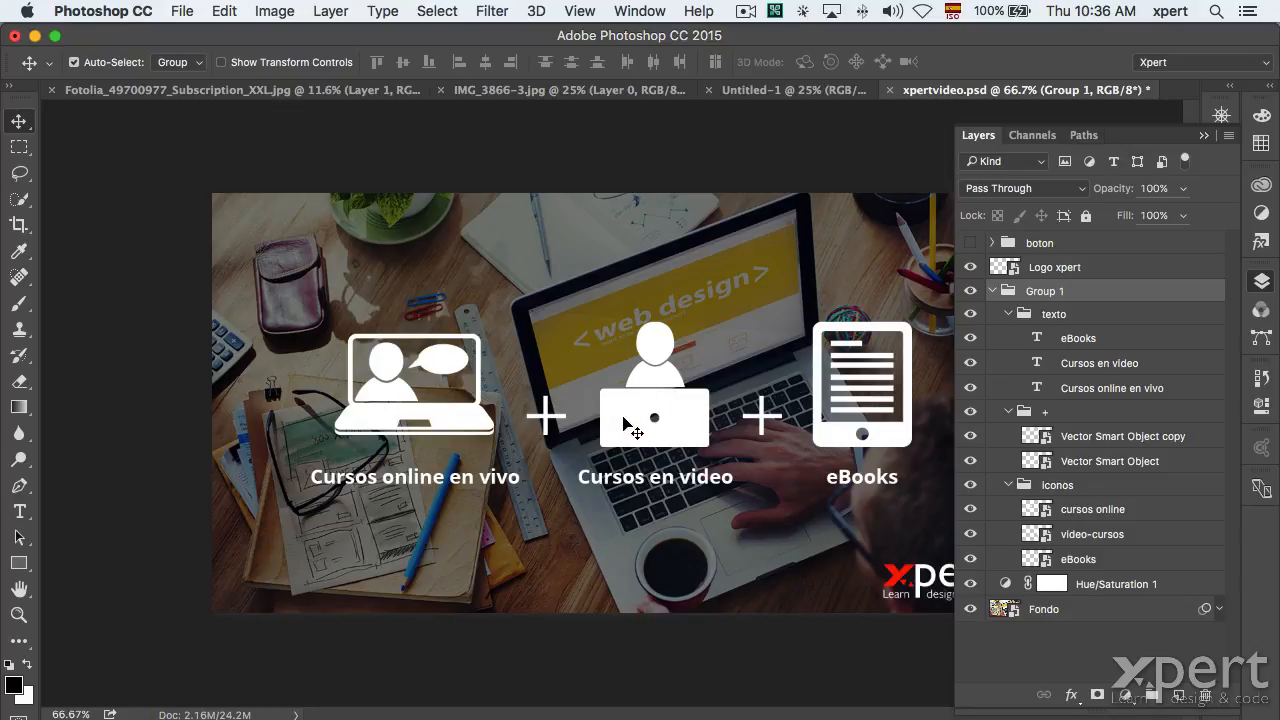
Drag the Group 1 icons up-left by clicking the canvas, then undo the move.
click(623, 417)
drag(623, 420, 559, 298)
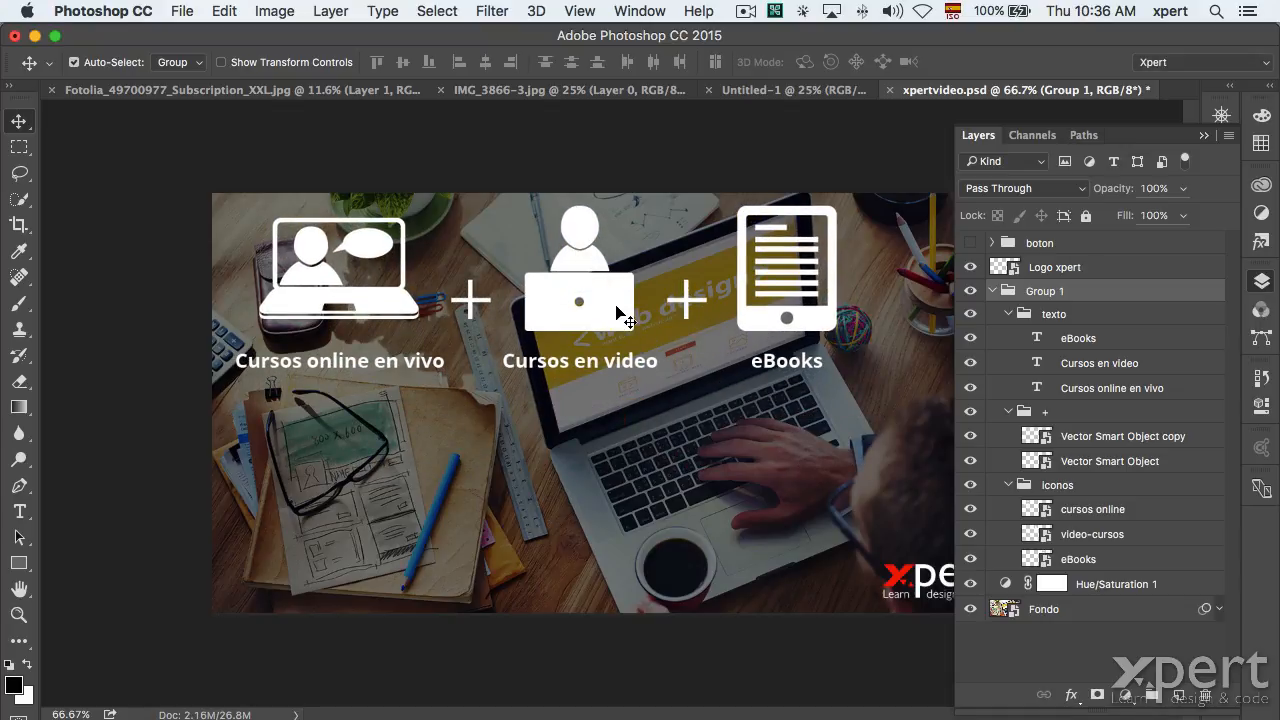
key(super+z)
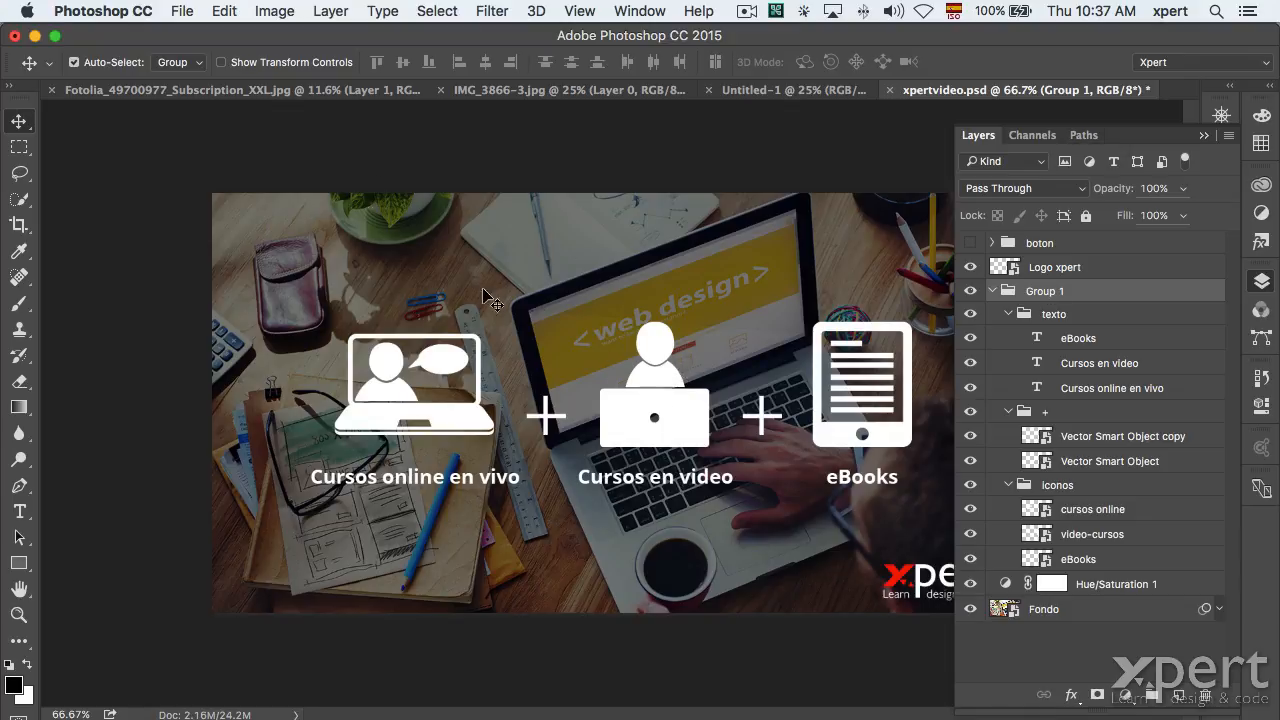
Set Auto-Select to Layer, drag the Cursos online en vivo icon, then undo.
click(172, 64)
click(168, 80)
click(648, 400)
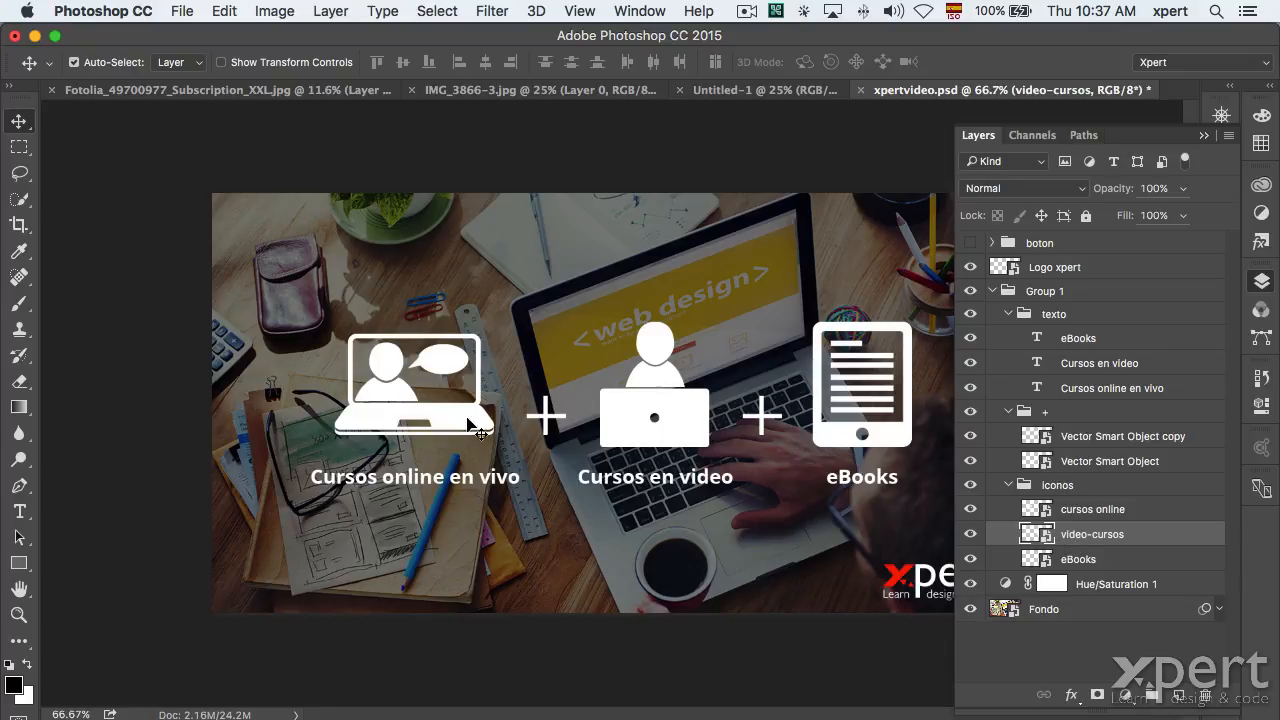
click(455, 422)
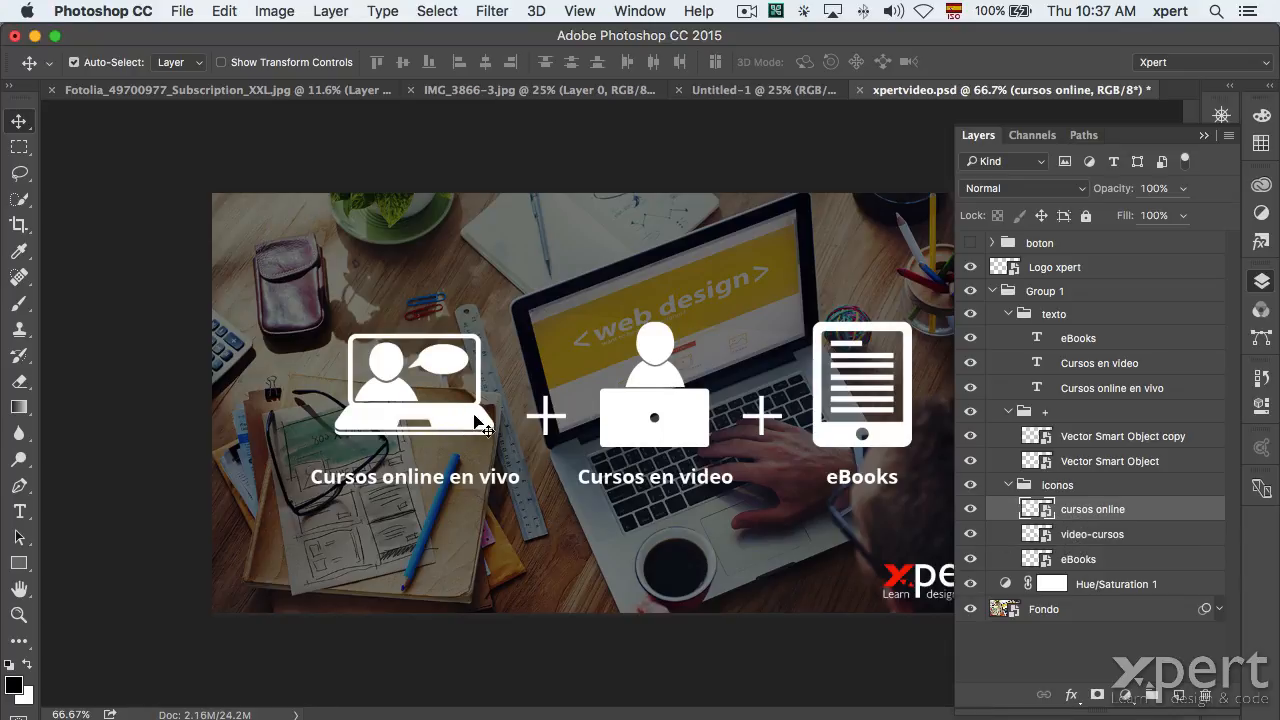
drag(458, 424, 356, 340)
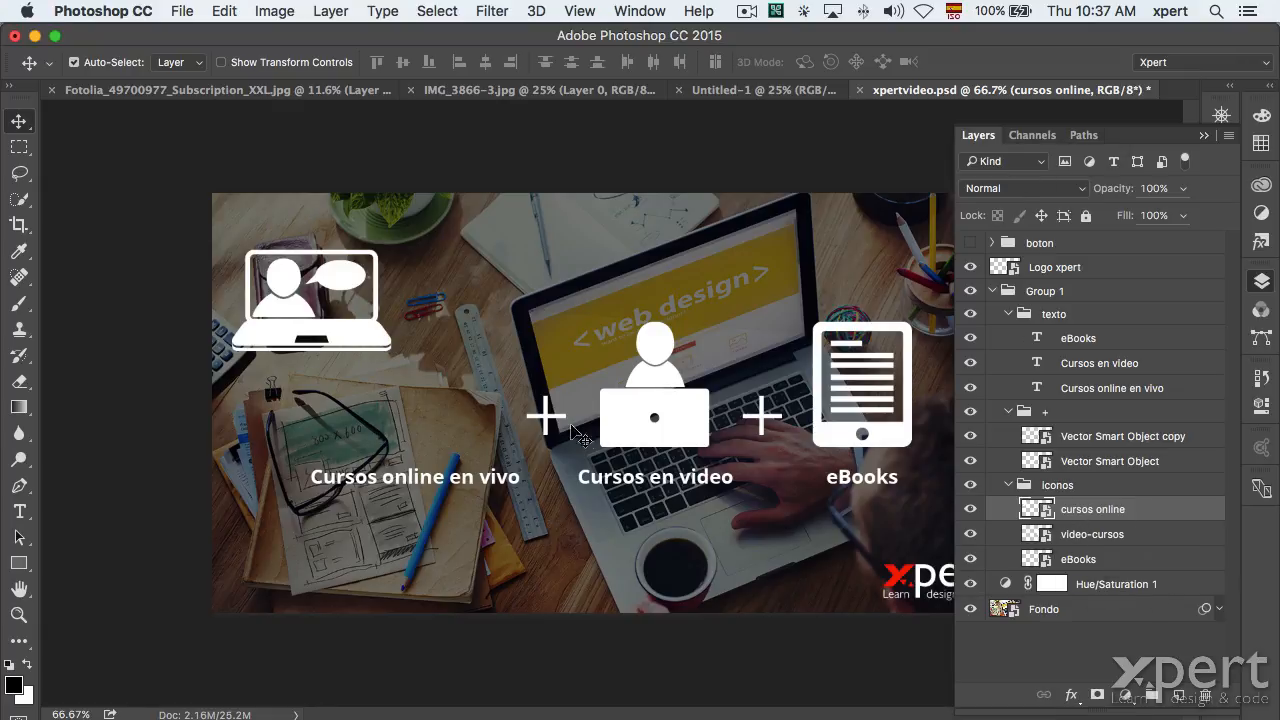
key(super+z)
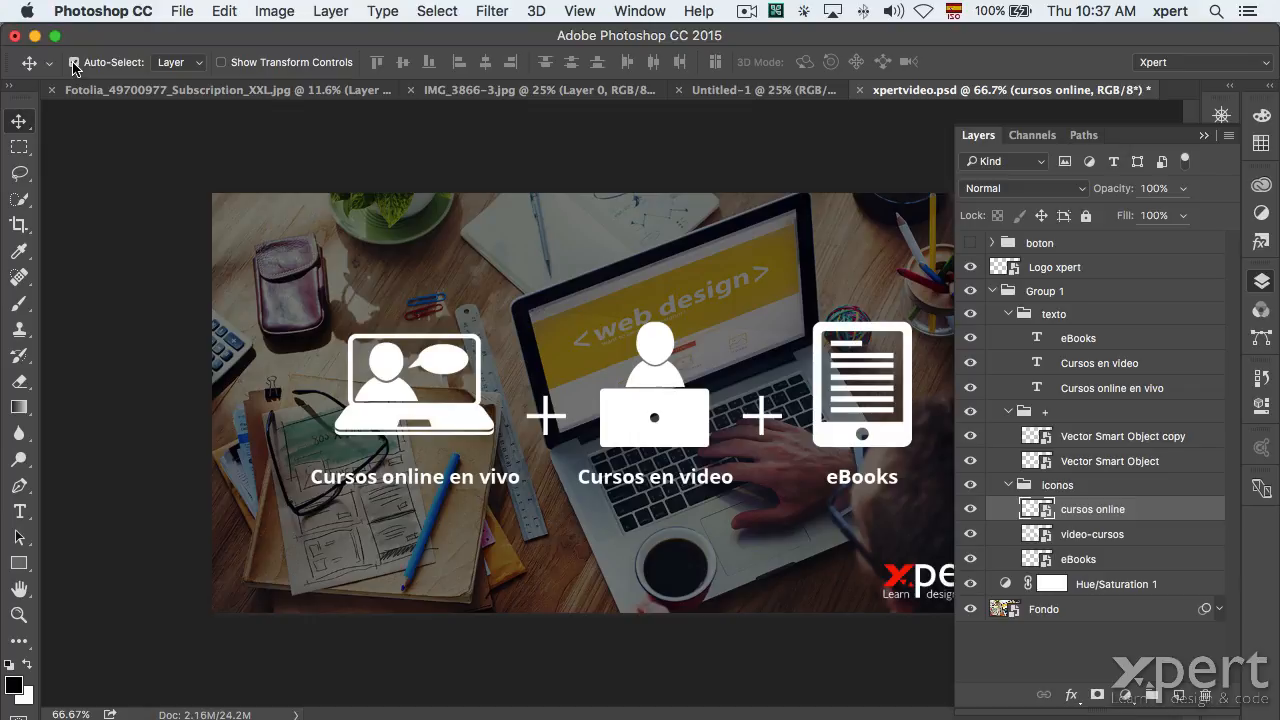
Turn Auto-Select off and Cmd-click the video-cursos, cursos online and eBooks layers.
click(73, 63)
key(super)
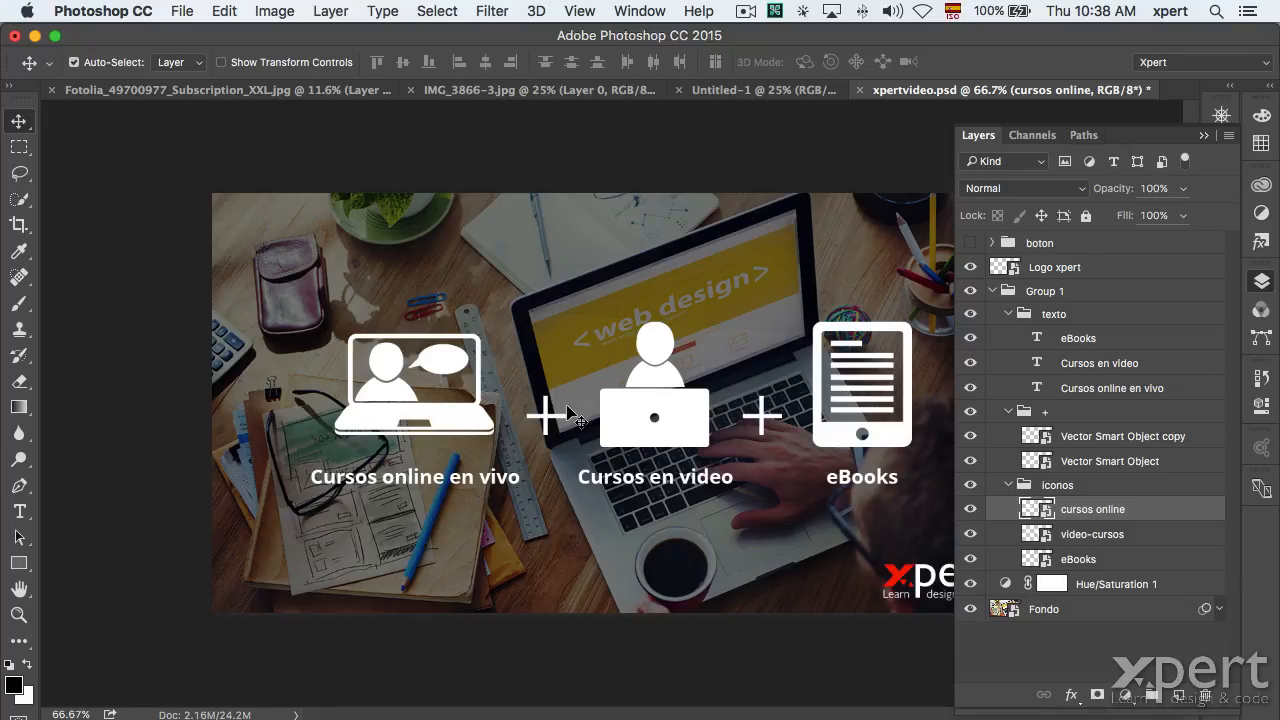
click(622, 400)
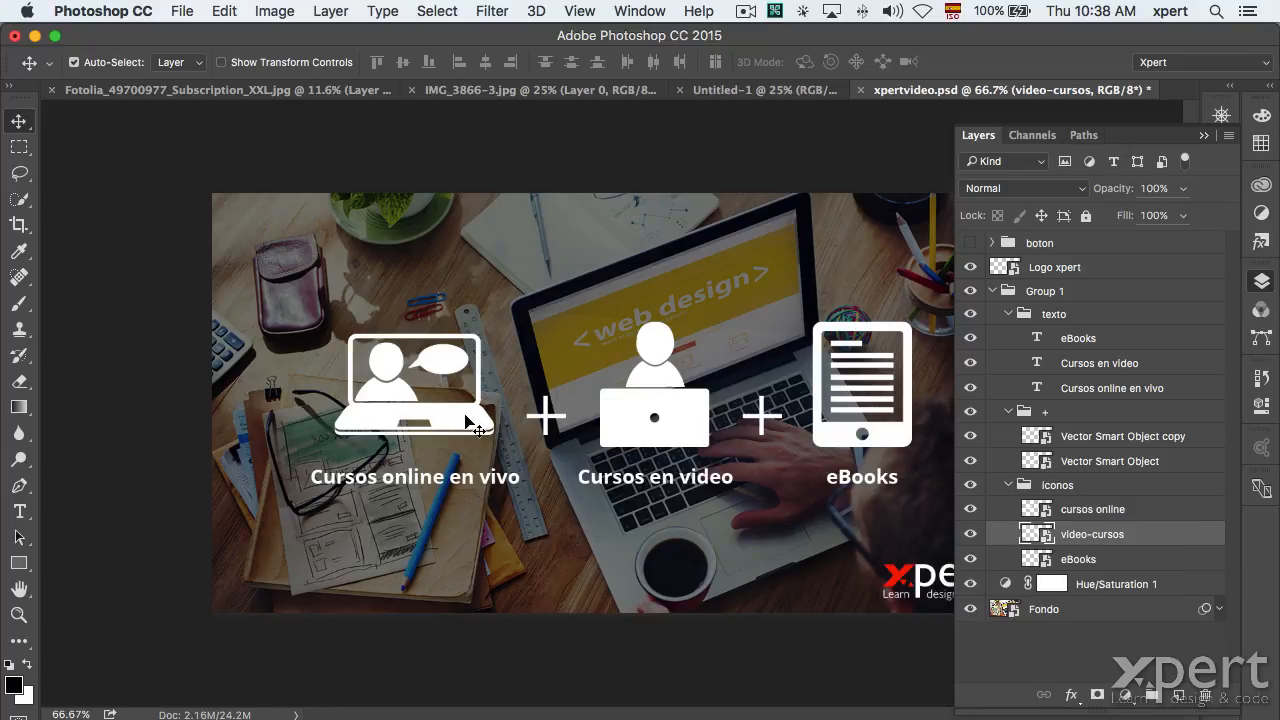
click(462, 412)
click(812, 440)
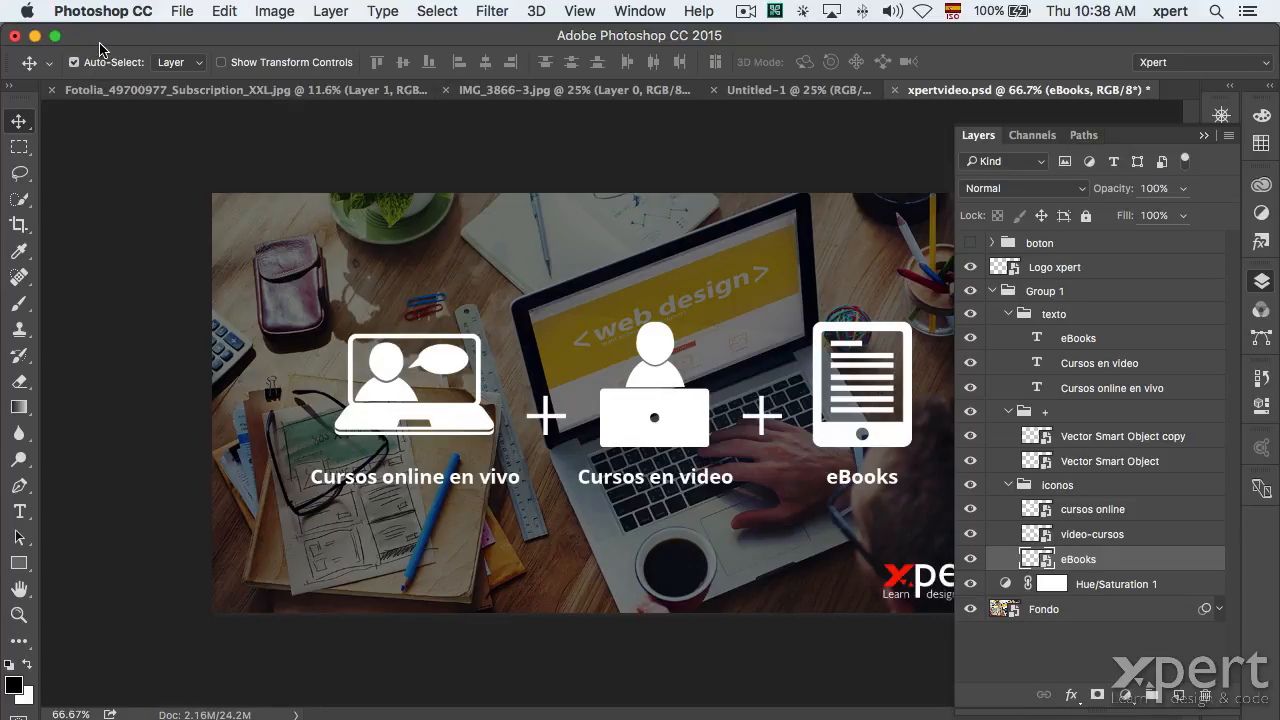
Move the video-cursos icon, undo it, and cancel a free transform on it.
click(74, 62)
click(465, 490)
click(664, 412)
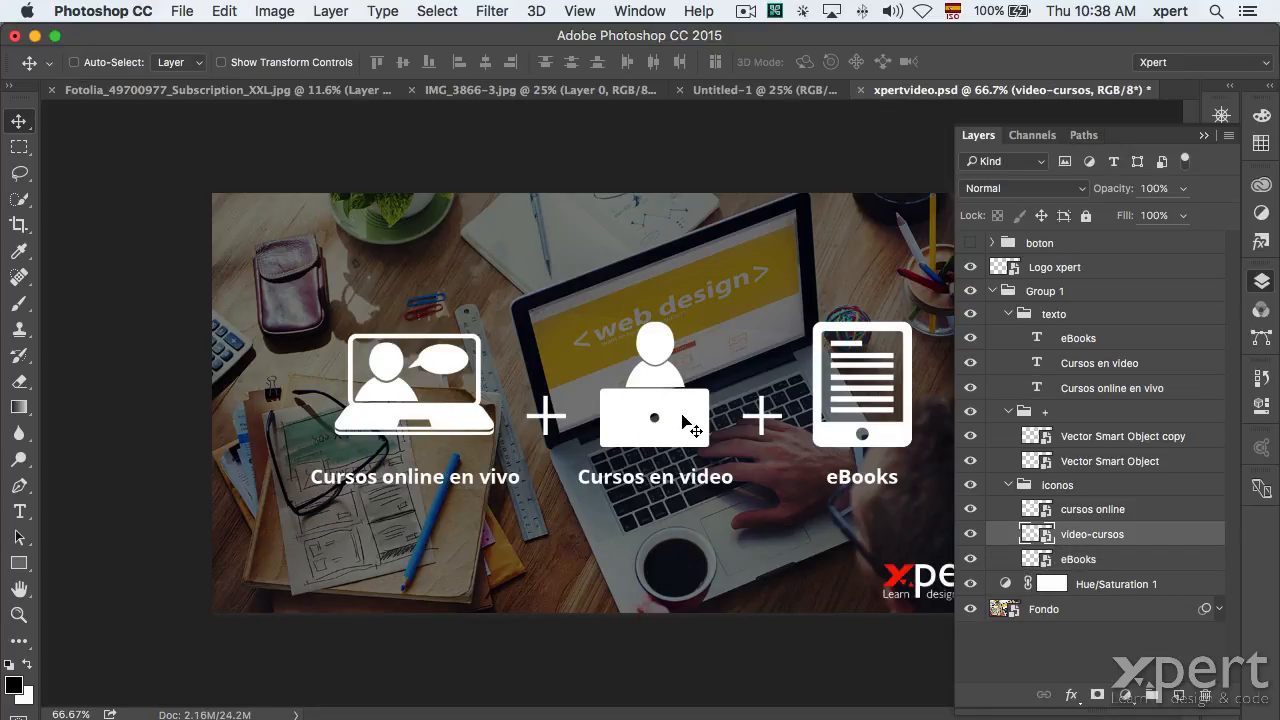
drag(683, 421, 650, 352)
key(super+z)
key(super+t)
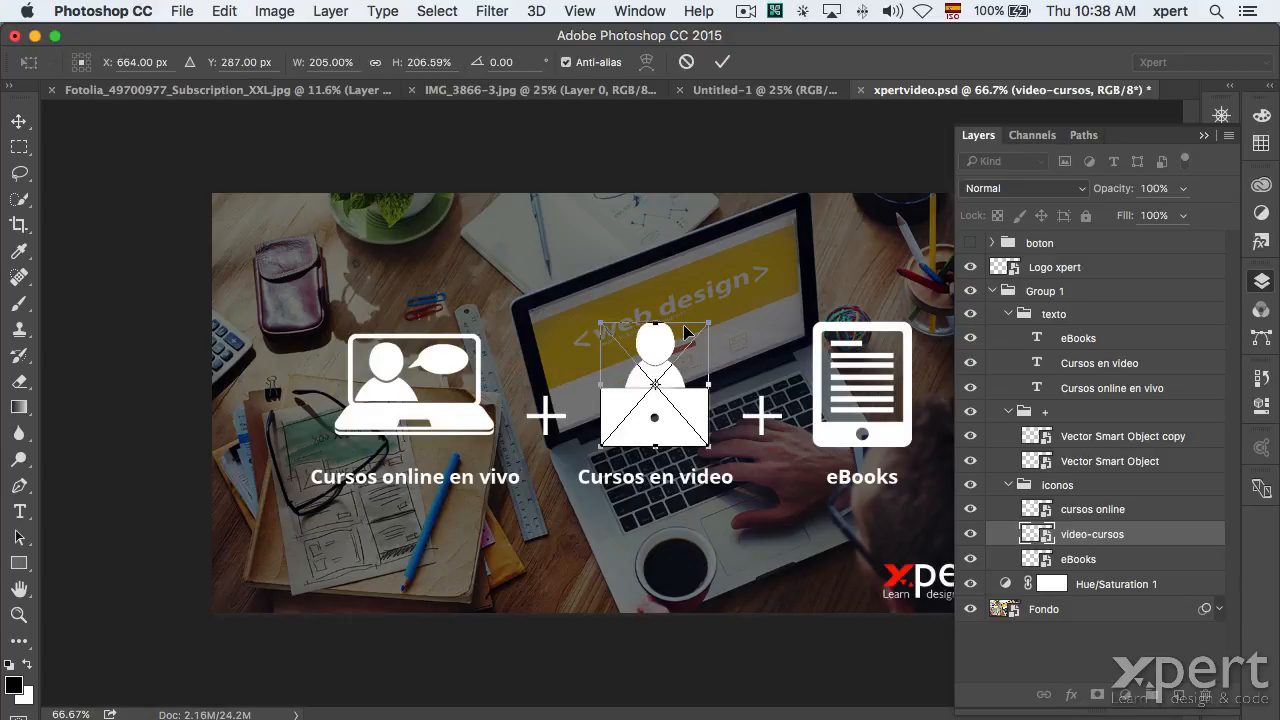
key(Return)
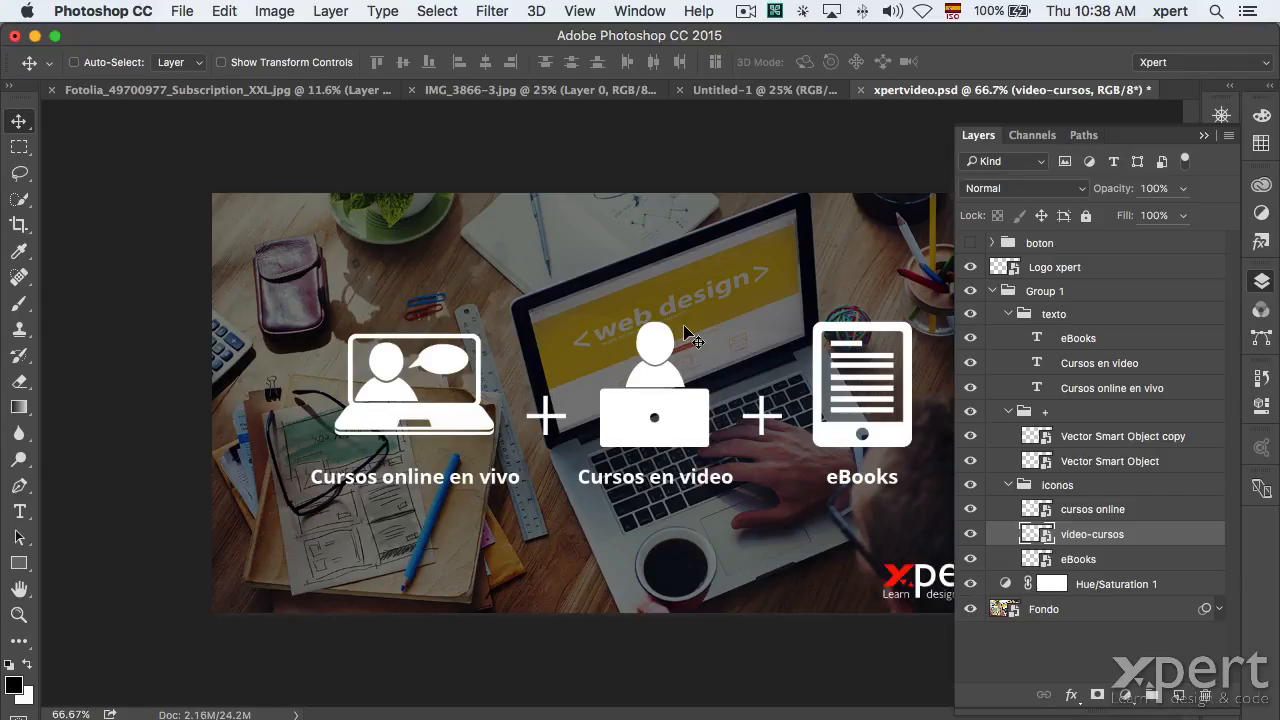
Collapse Group 1 and view the Fotolia photo before returning to xpertvideo.psd.
click(992, 290)
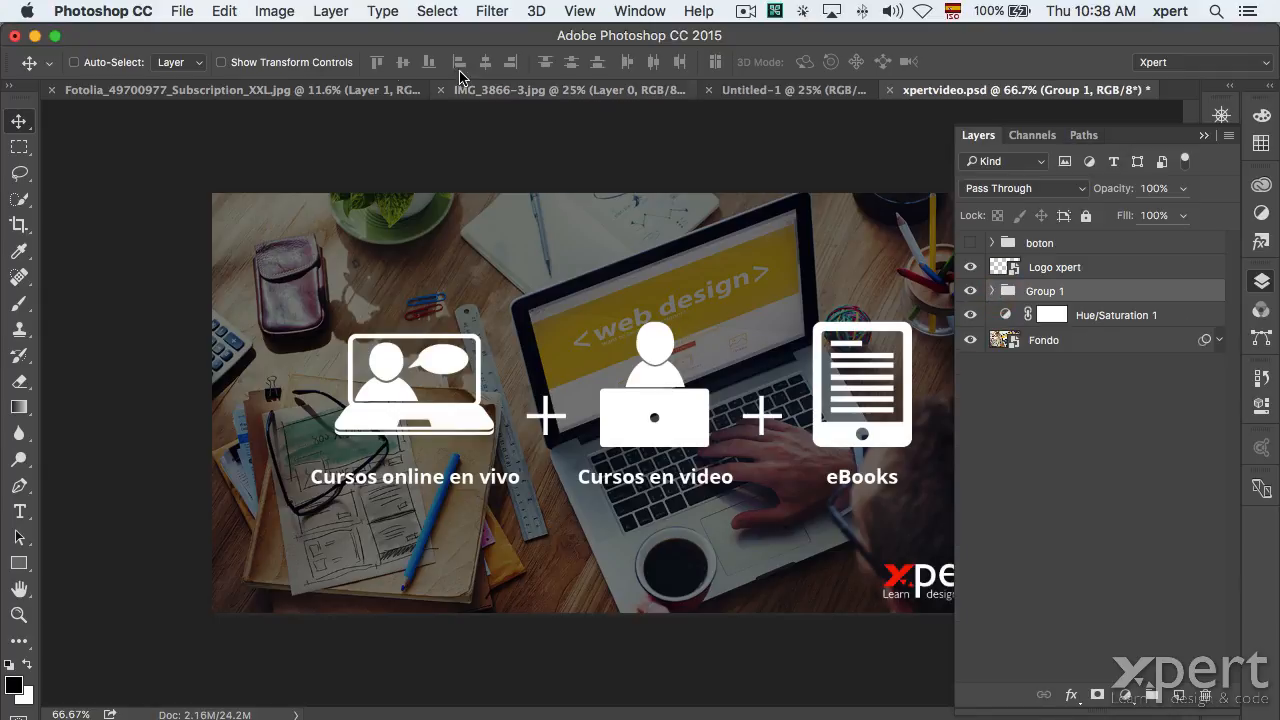
click(230, 89)
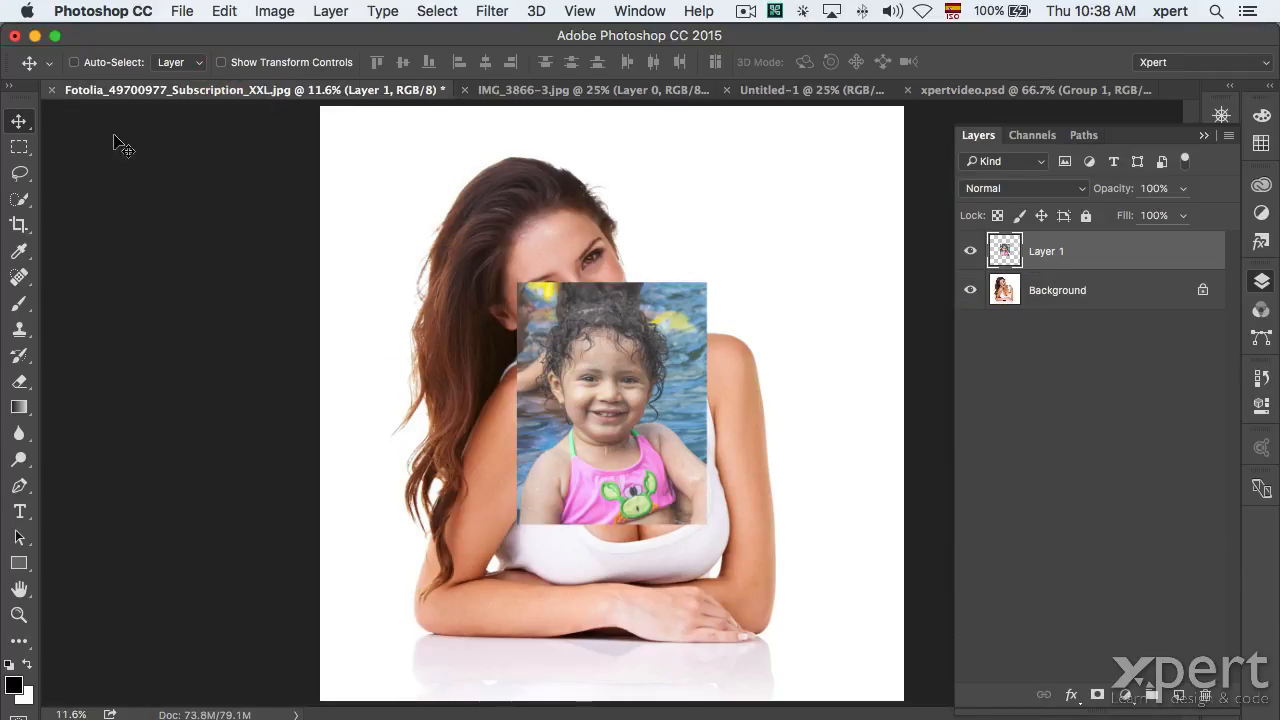
click(935, 90)
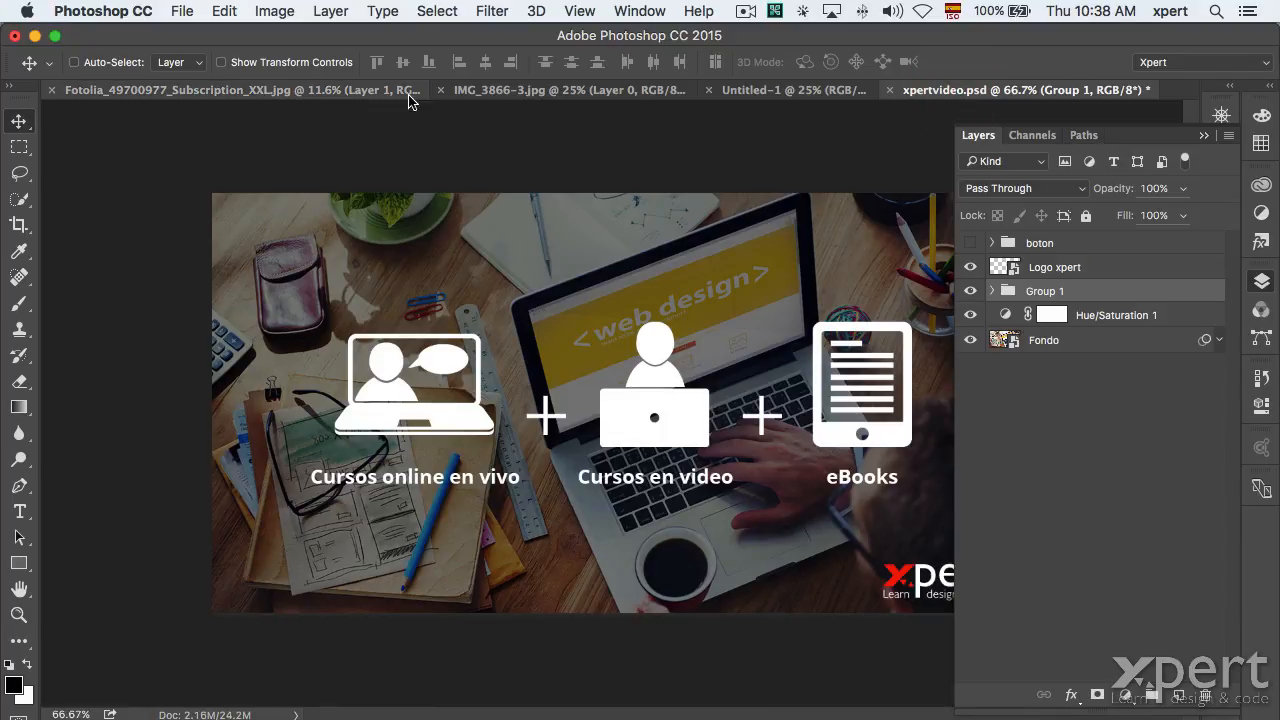
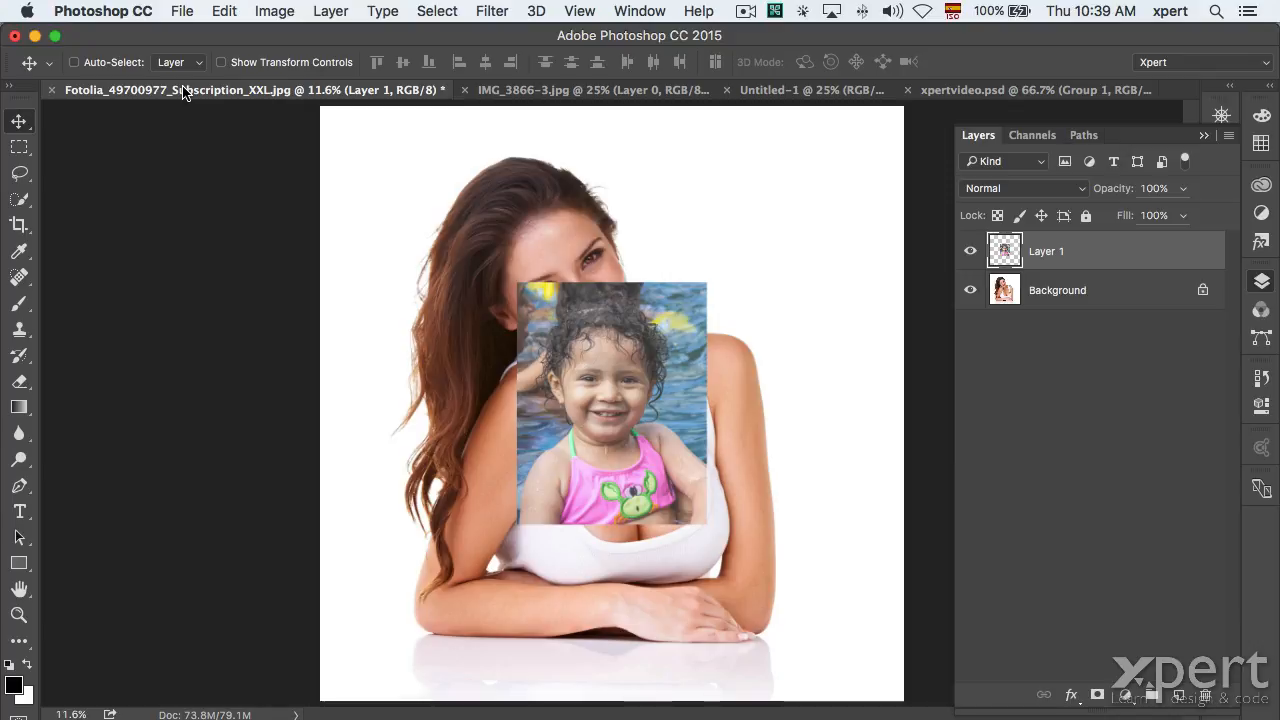
Open the Load Layers dialog from File > Scripts > Load Files into Stack.
click(180, 8)
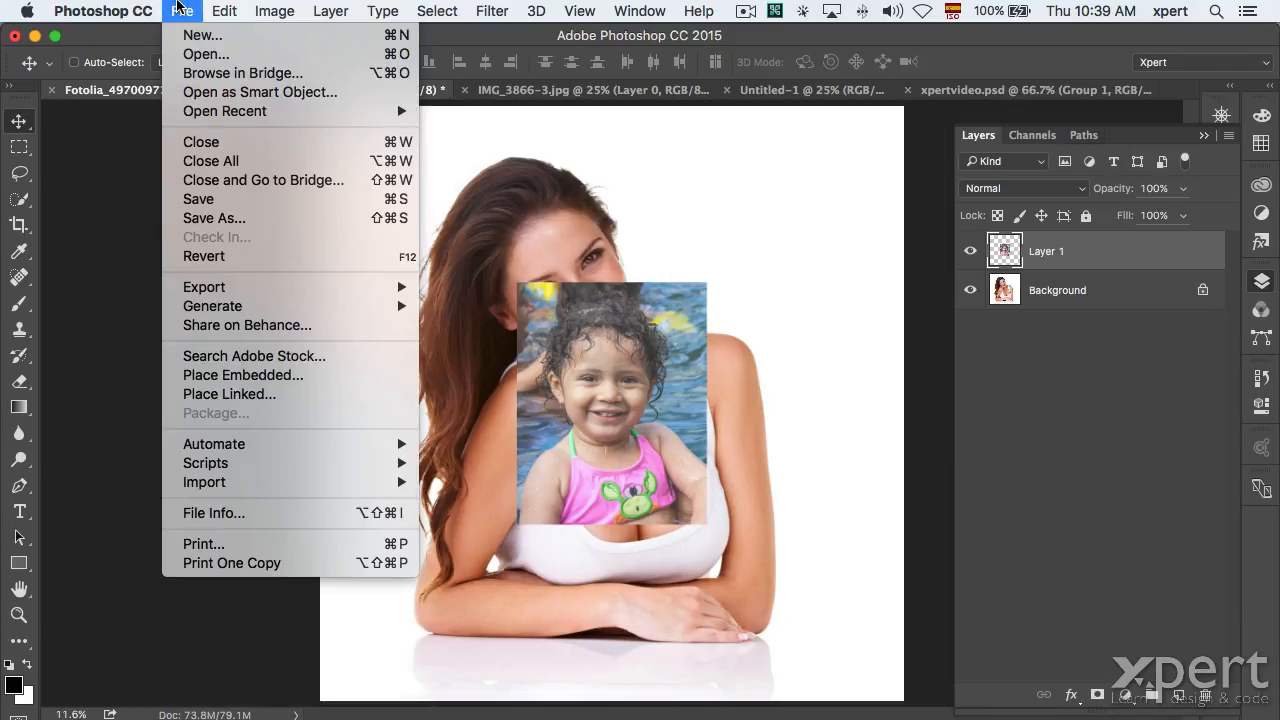
mouse_move(203, 466)
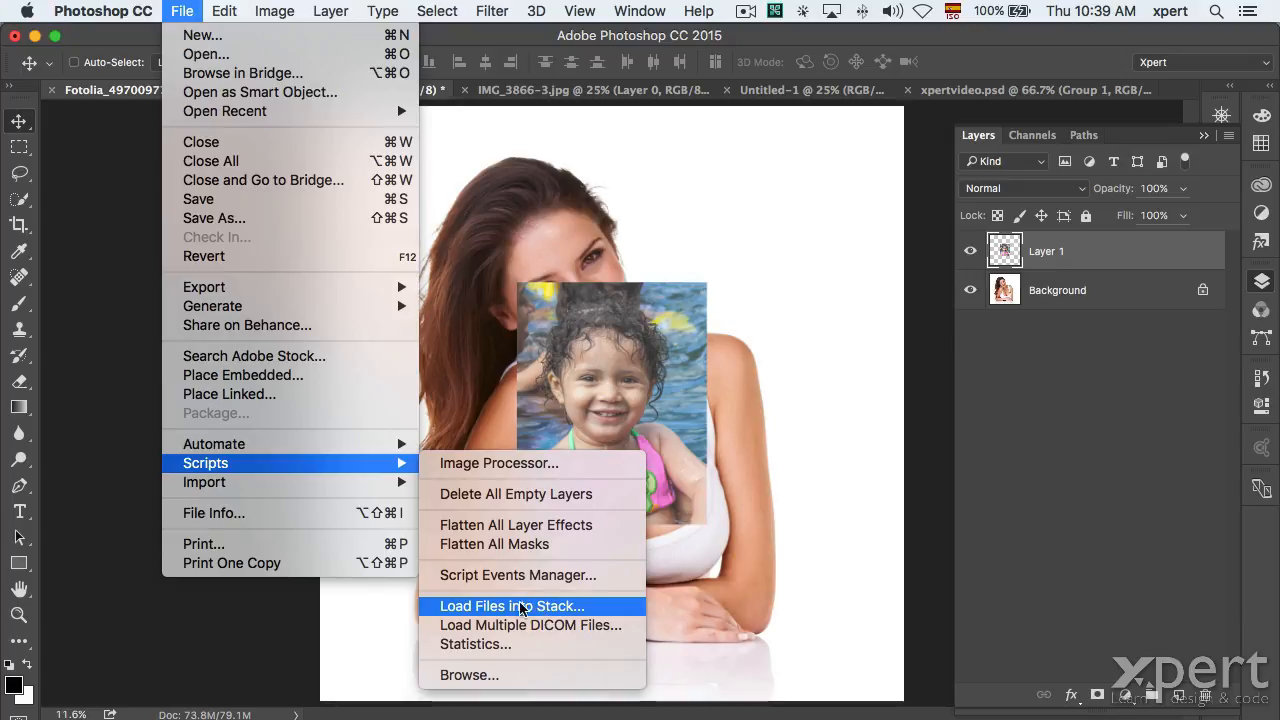
click(520, 606)
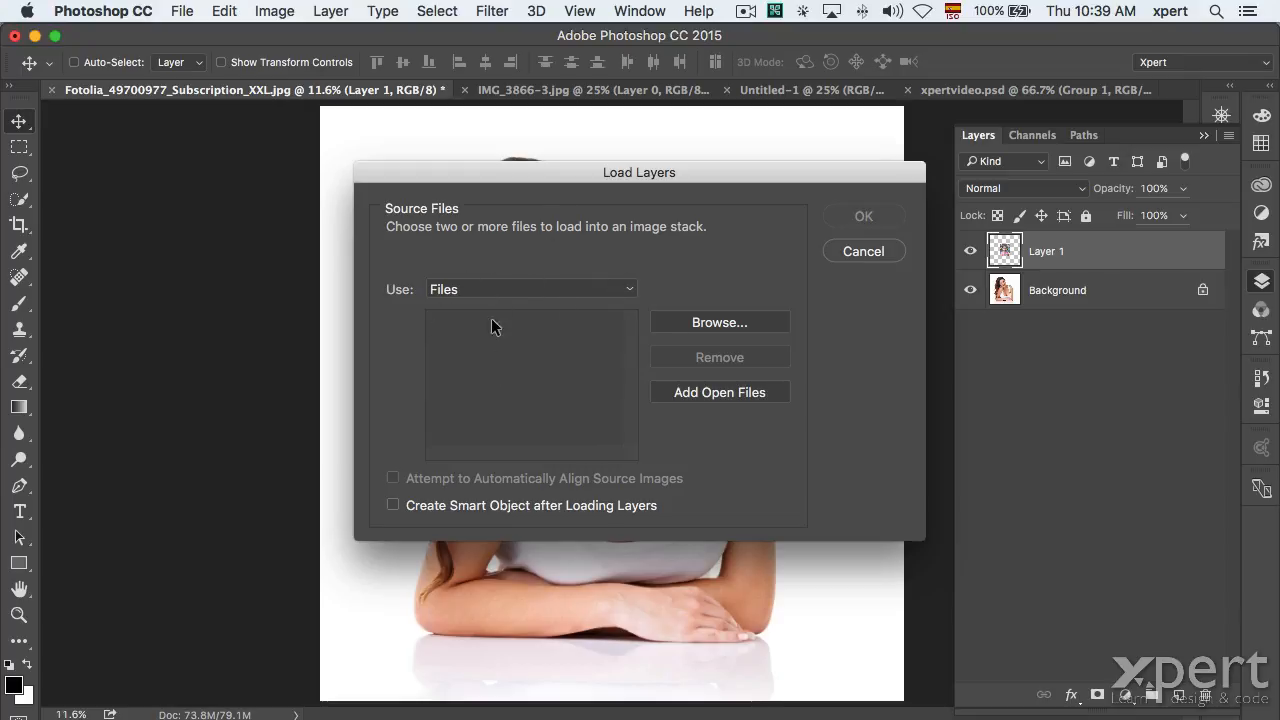
Add IMG_3866-2.jpg, IMG_3866-3.jpg and IMG_3866.jpg from the correcion tonal folder as source files.
click(712, 322)
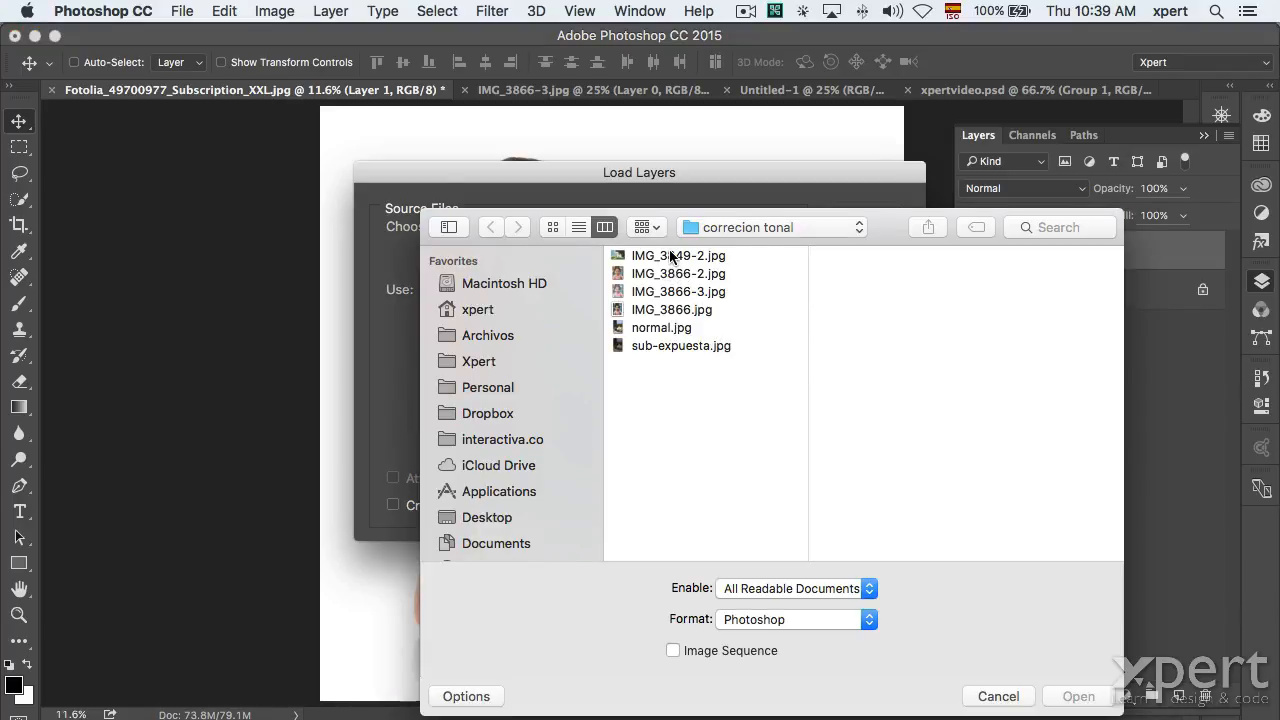
click(663, 268)
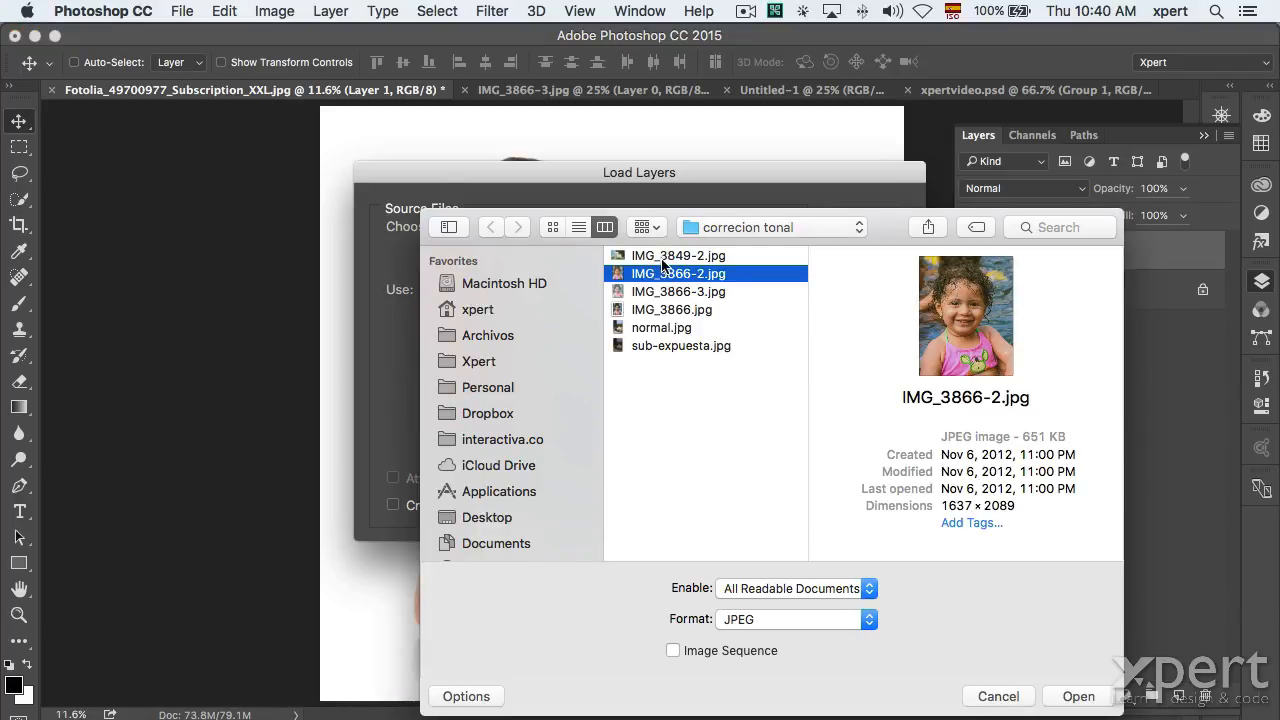
shift+click(657, 310)
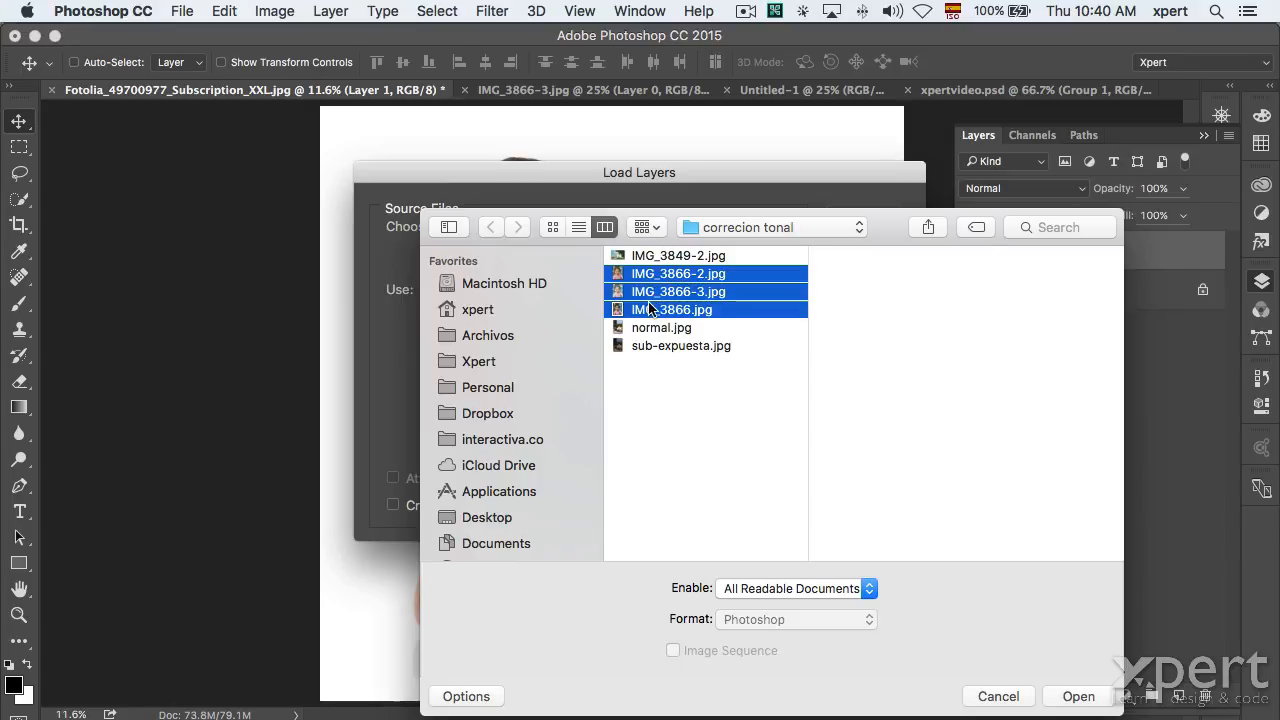
click(1082, 698)
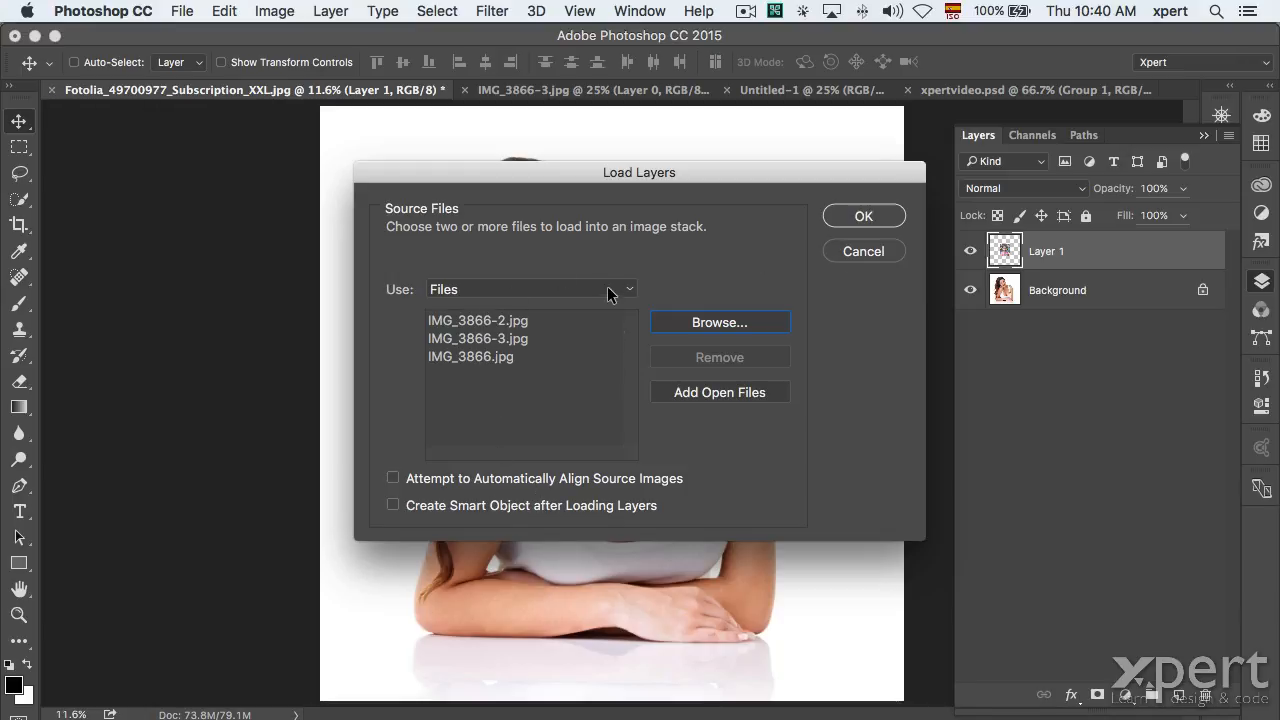
click(392, 479)
Load the three exposures into a layered Untitled1 document and select each layer in turn.
click(870, 210)
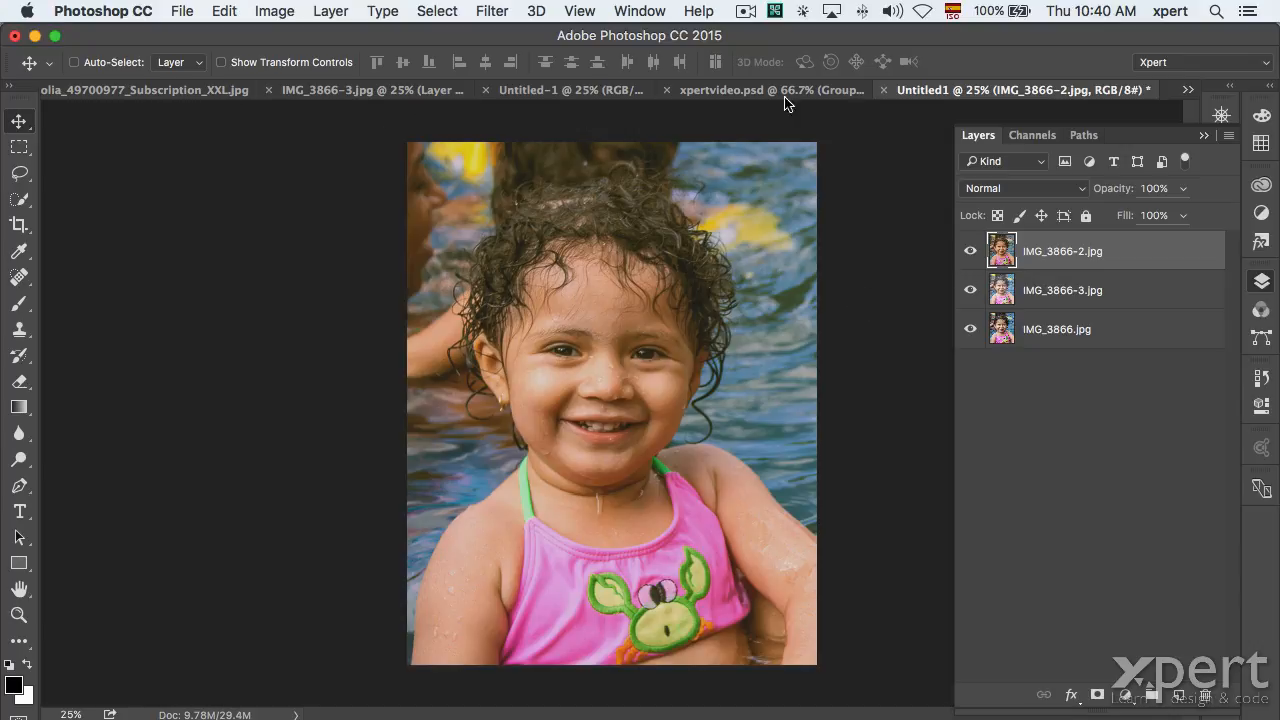
click(1049, 290)
click(1048, 331)
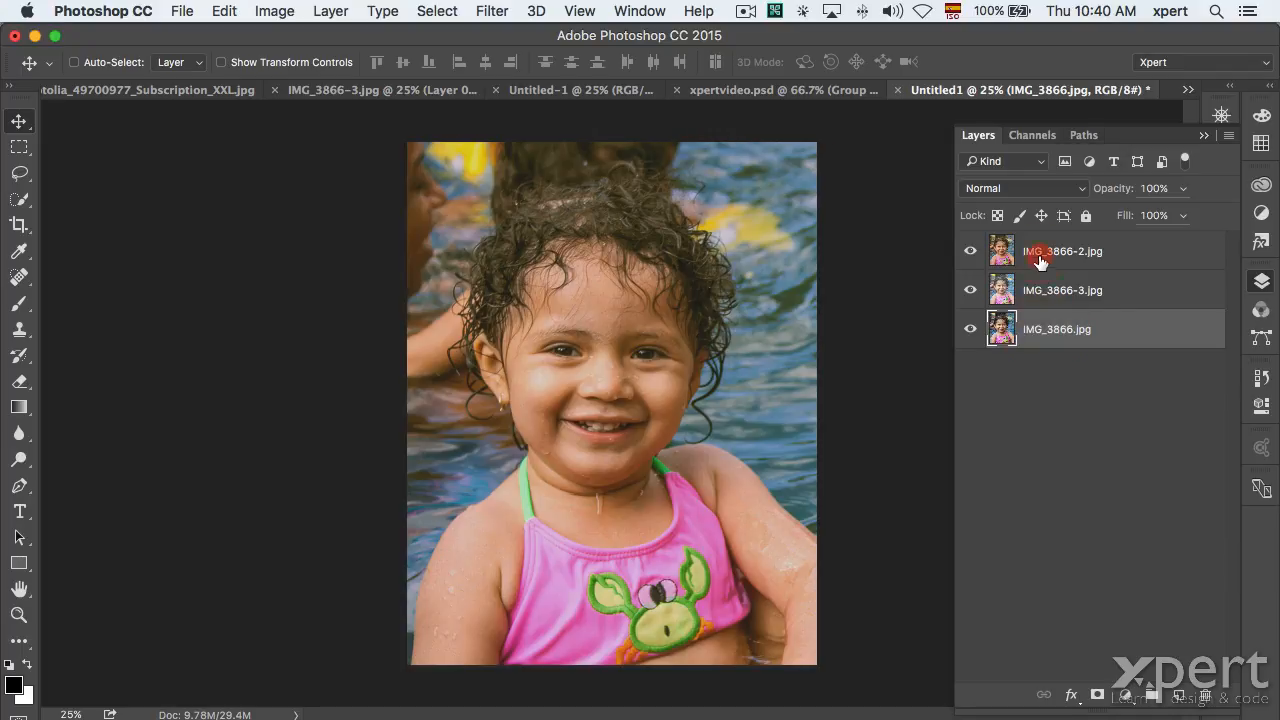
click(1040, 262)
Hide the IMG_3866-2, IMG_3866-3 and IMG_3866.jpg layers to compare them, then show all three again.
click(969, 251)
click(966, 290)
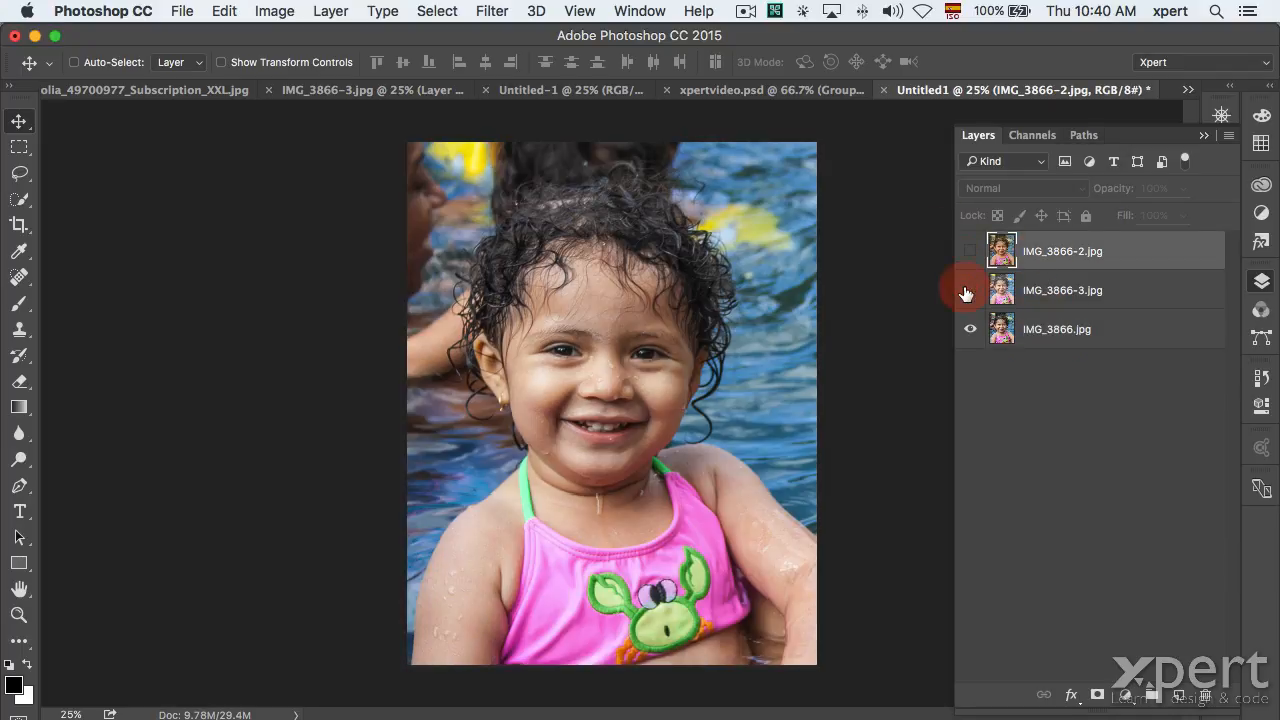
click(970, 329)
click(970, 251)
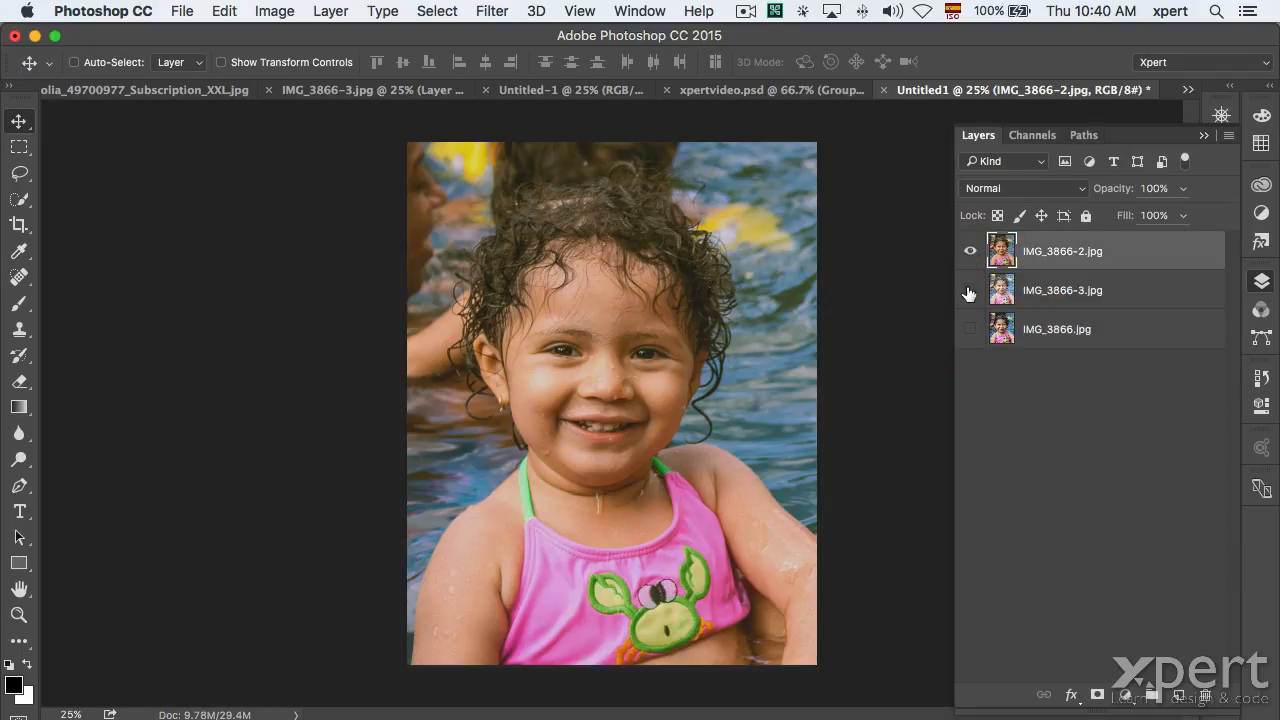
click(969, 290)
click(970, 329)
Close Untitled1 without saving and start Load Files into Stack again.
click(888, 90)
click(597, 283)
click(182, 11)
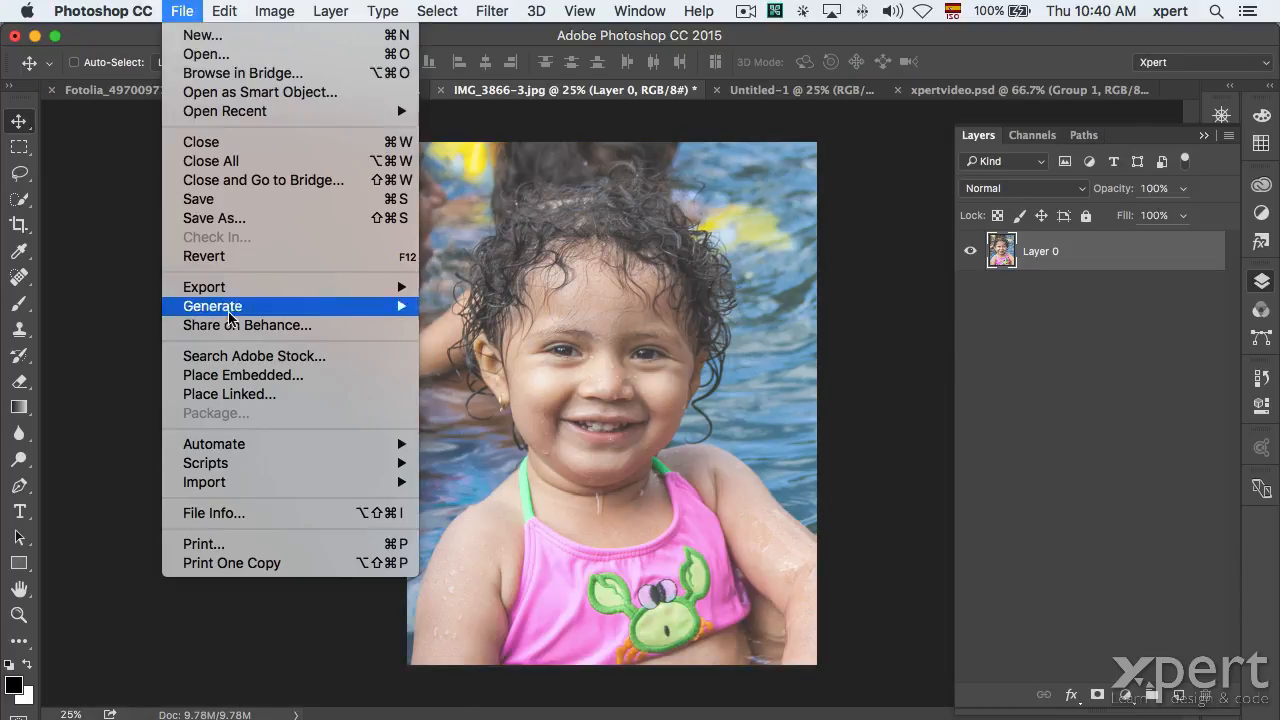
mouse_move(246, 466)
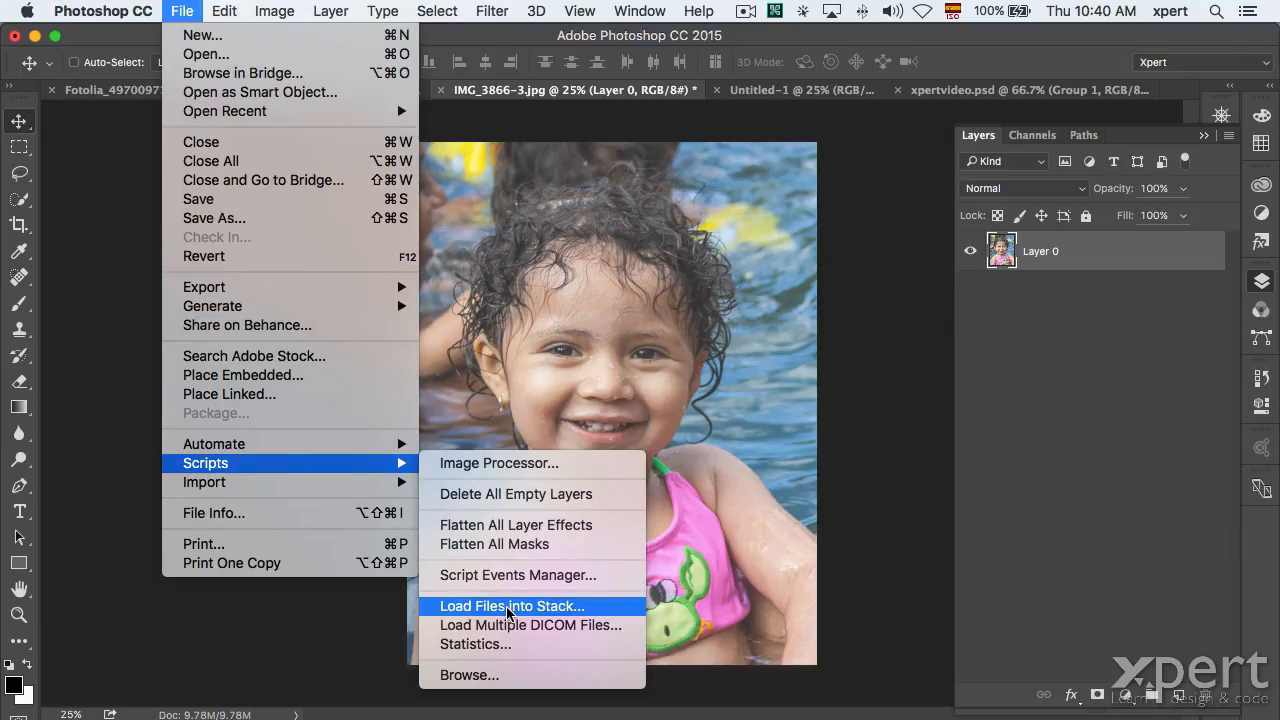
click(510, 607)
Add IMG_3849-2.jpg and sub-expuesta.jpg to the stack's source list.
click(735, 321)
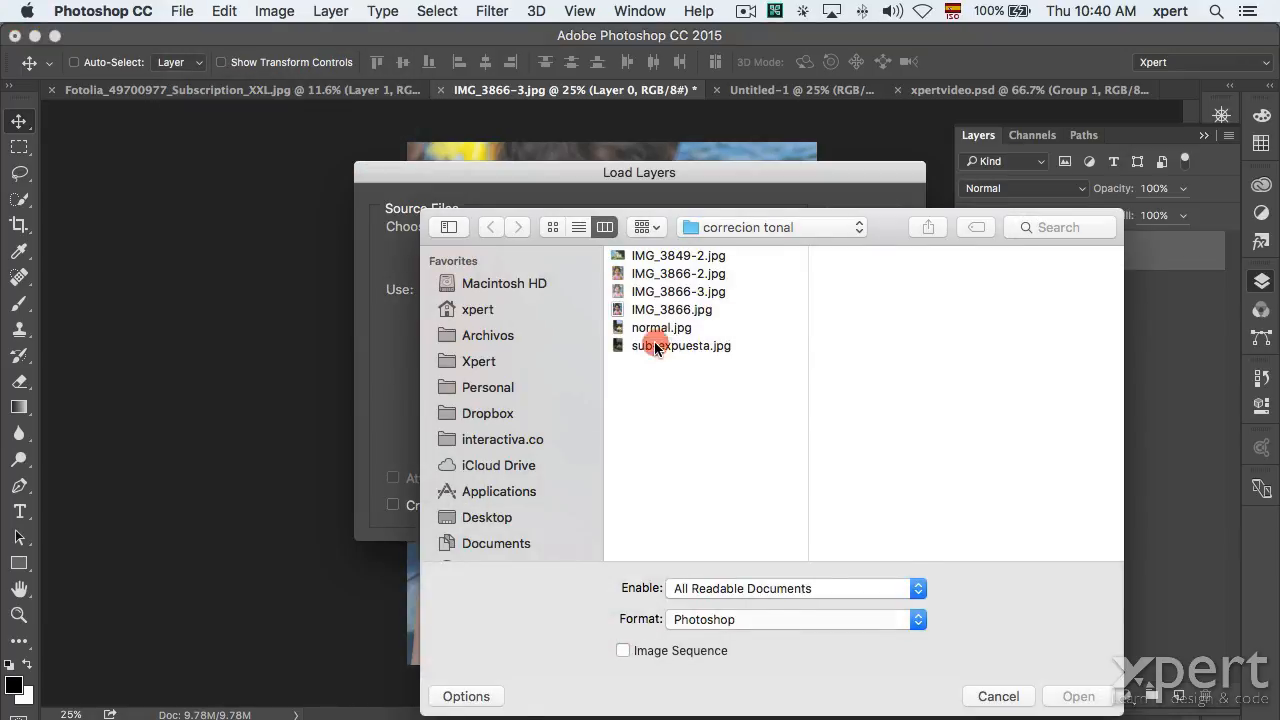
click(655, 346)
super+click(662, 328)
super+click(645, 256)
super+click(664, 330)
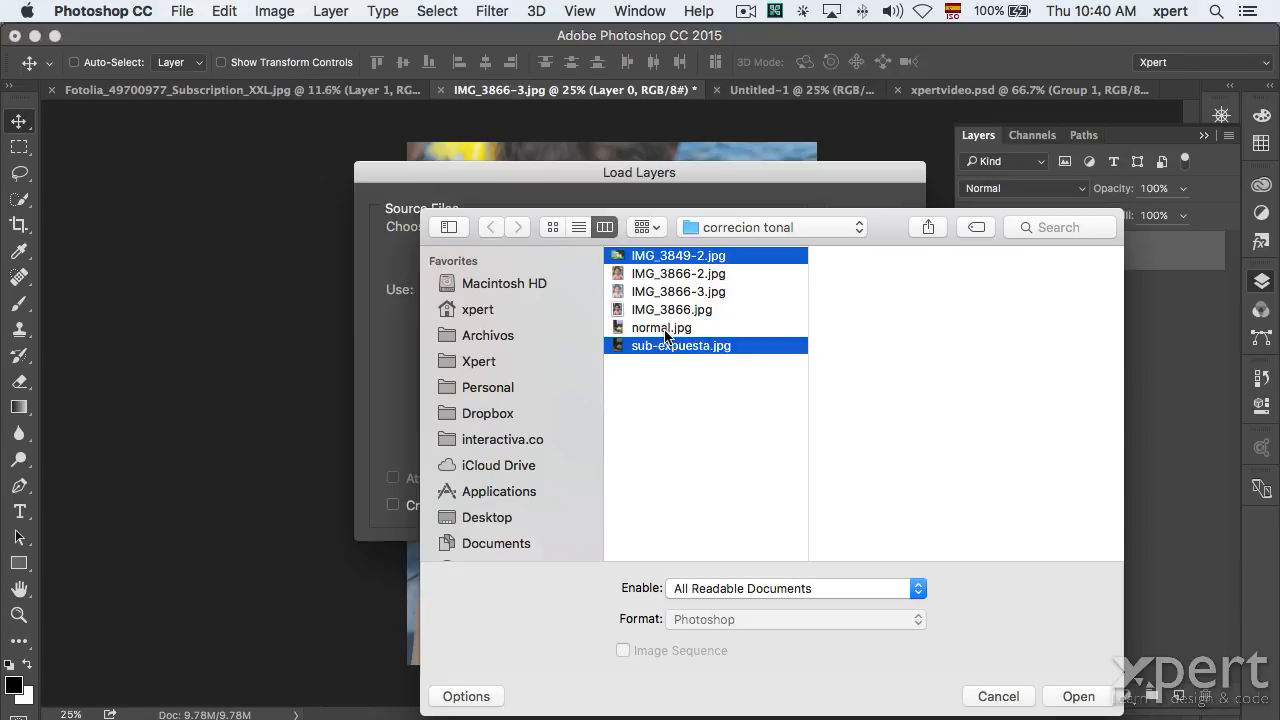
click(1072, 692)
Add logo.ai and xpertvideo.psd from the Charla tips Ps folder and load all four as a stack.
click(719, 321)
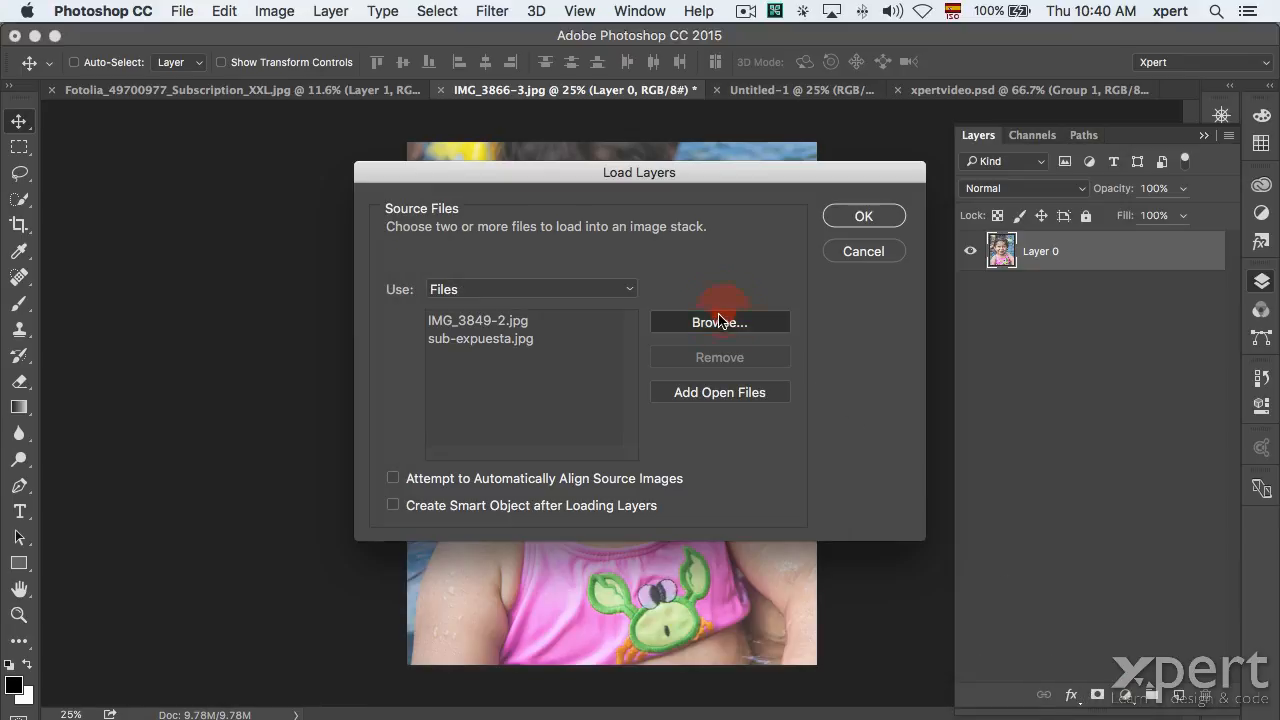
click(724, 230)
click(740, 245)
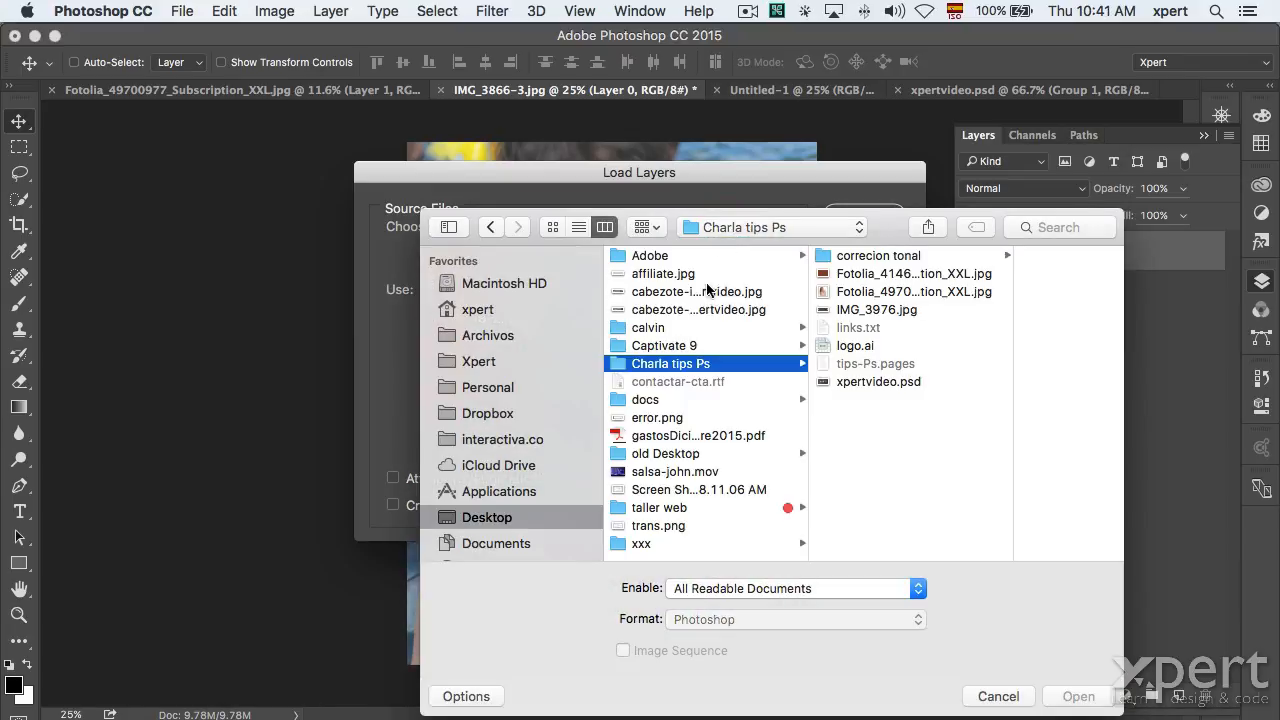
click(864, 274)
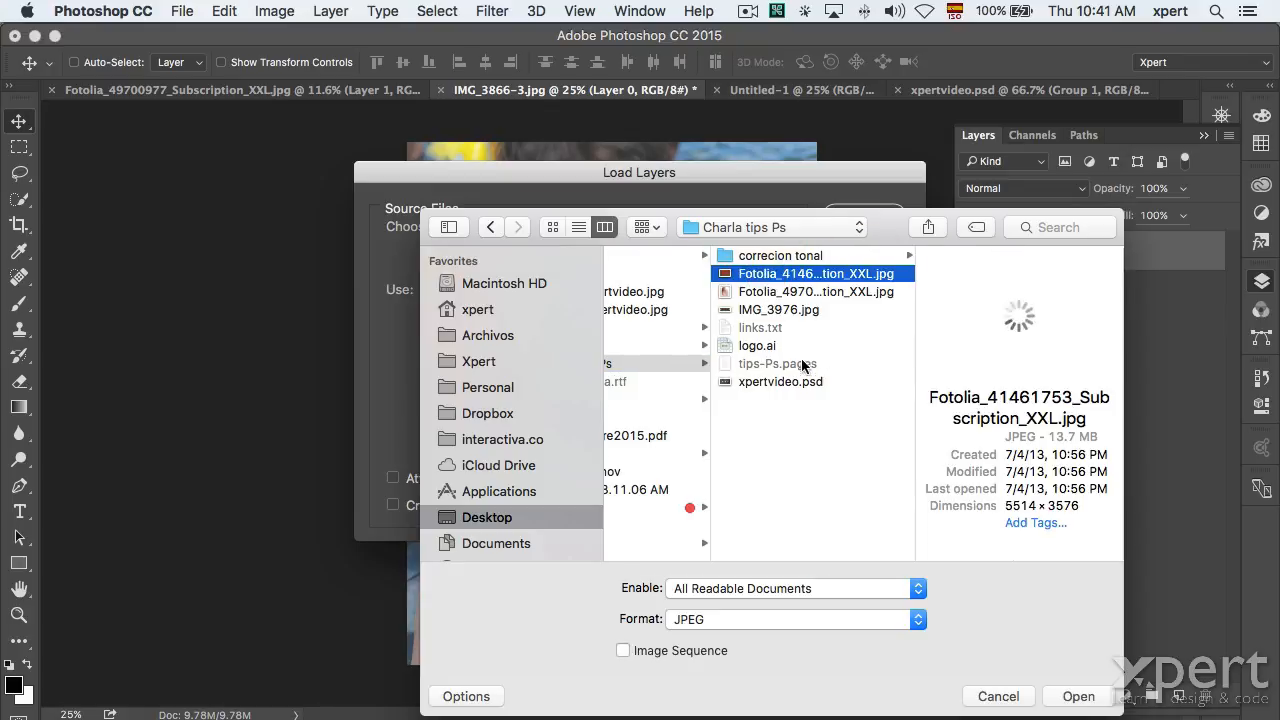
click(780, 381)
super+click(757, 345)
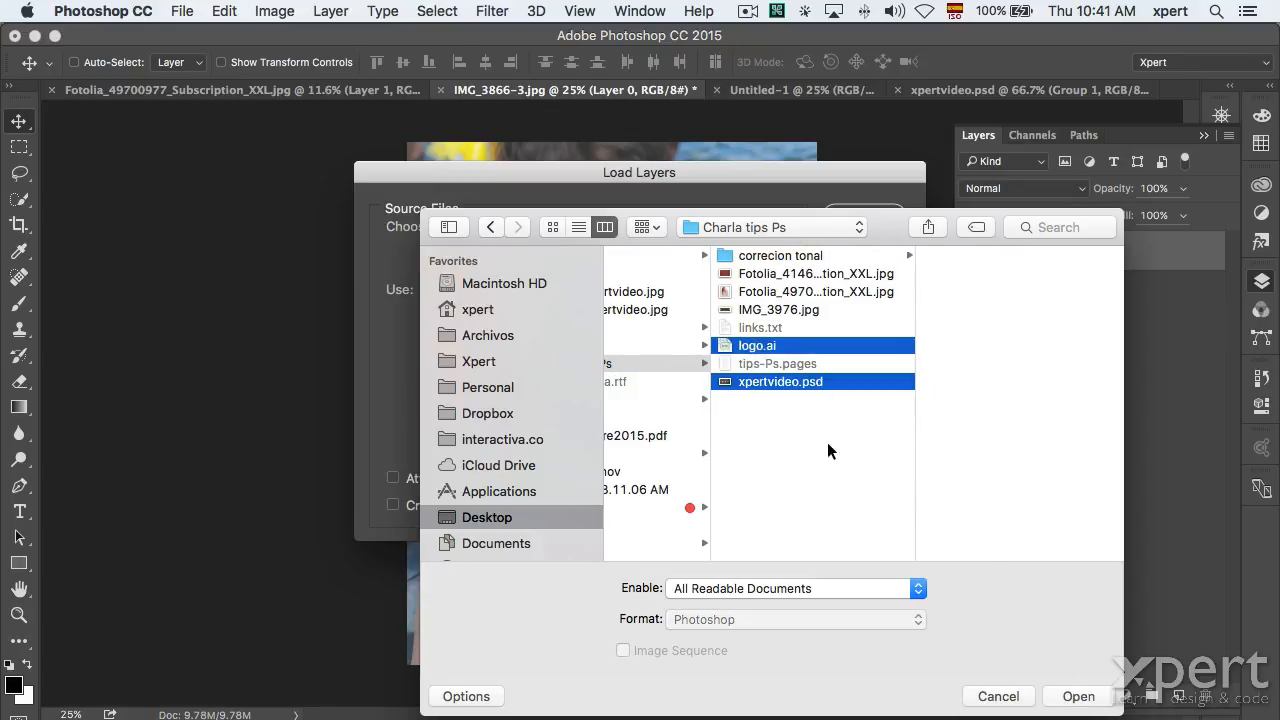
click(1072, 692)
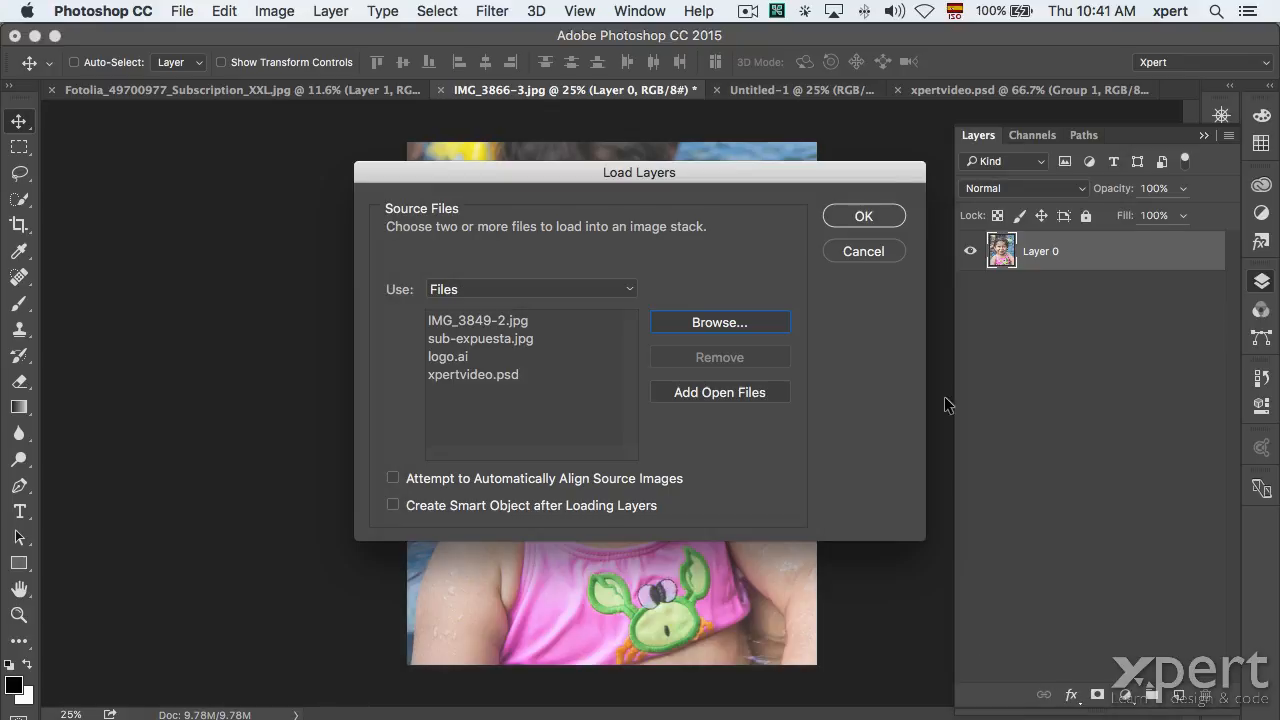
click(865, 216)
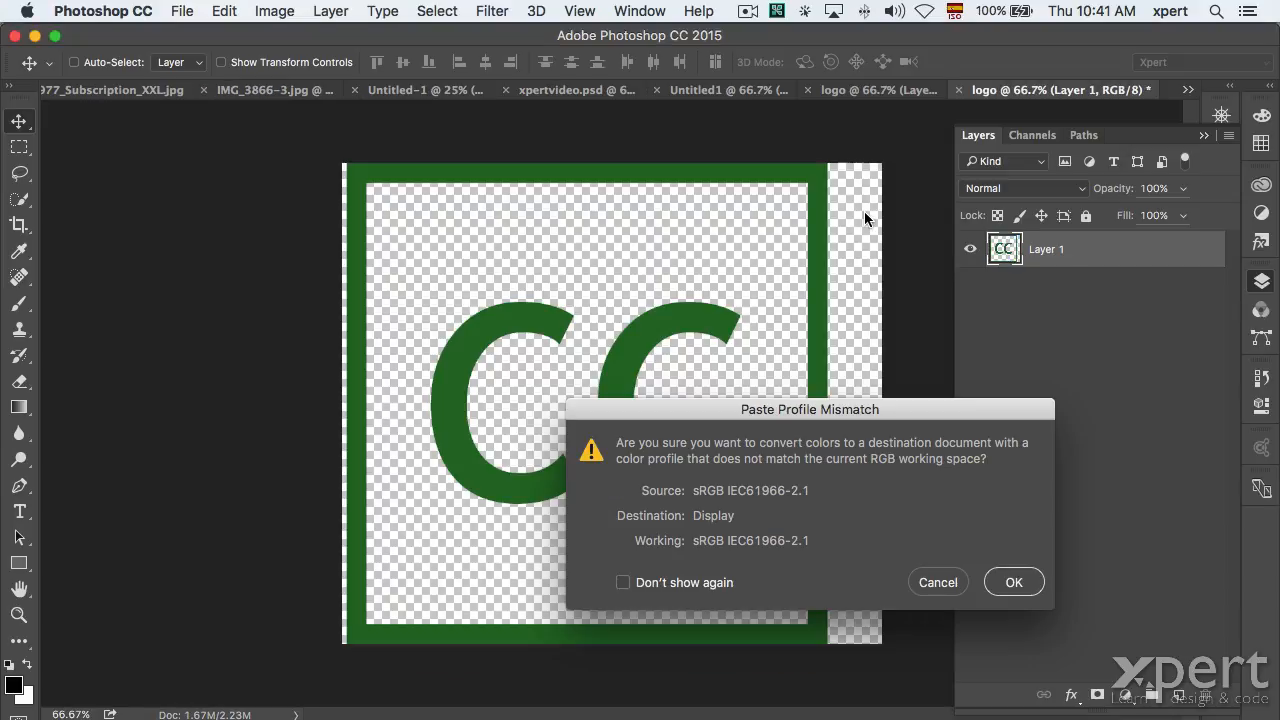
Accept the colour profile conversion, then hide and re-show the IMG_3849-2 layer.
click(1014, 582)
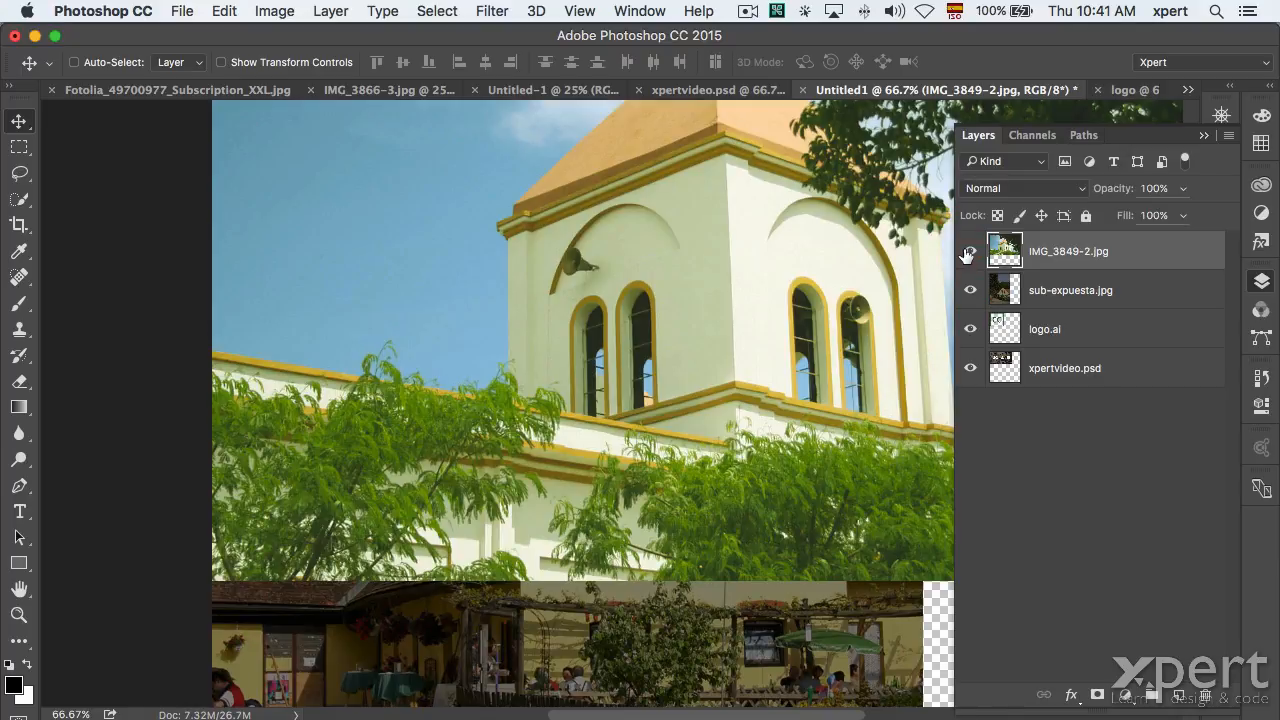
click(967, 254)
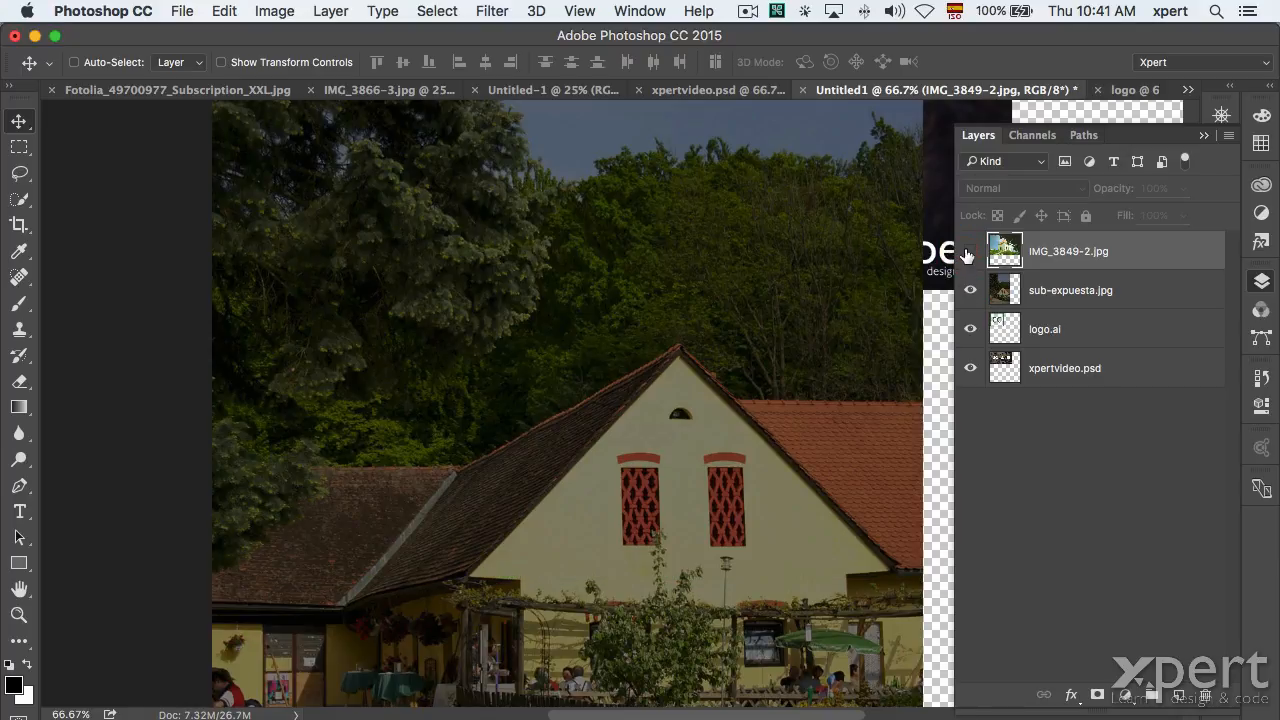
click(969, 253)
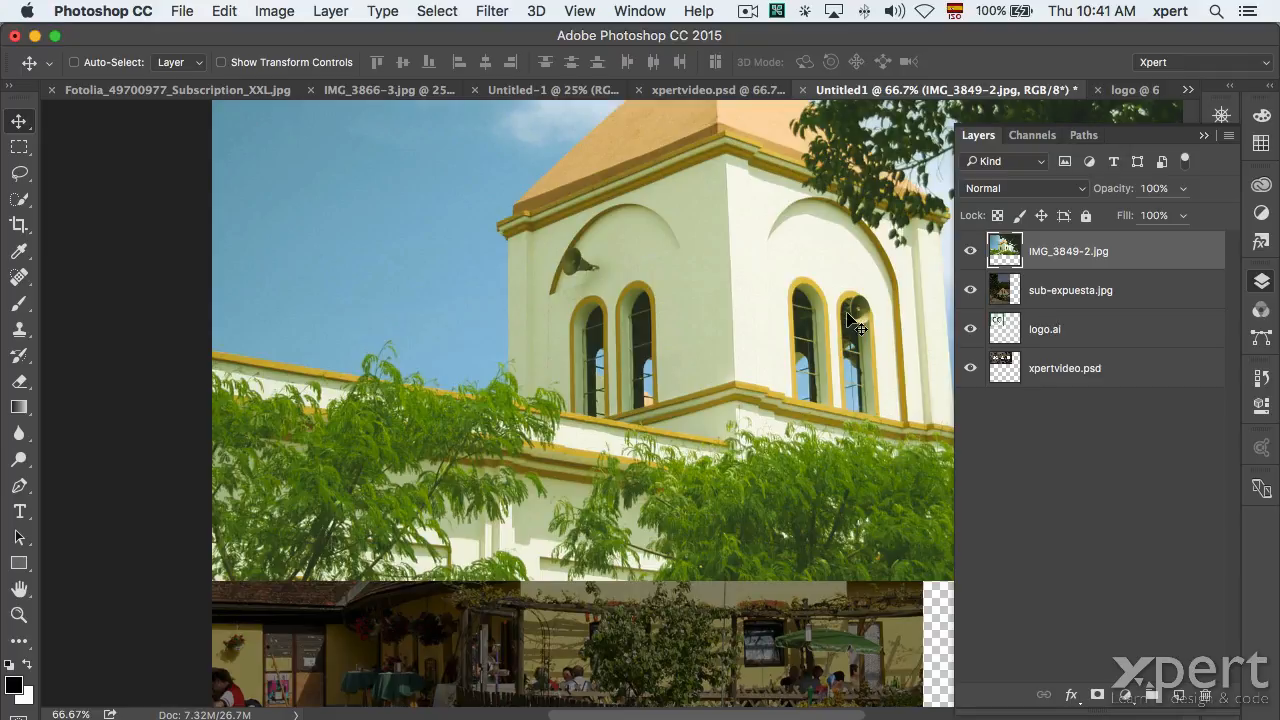
Close Untitled1, logo and xpertvideo.psd with Cmd+W, discarding changes each time.
key(super+w)
click(574, 280)
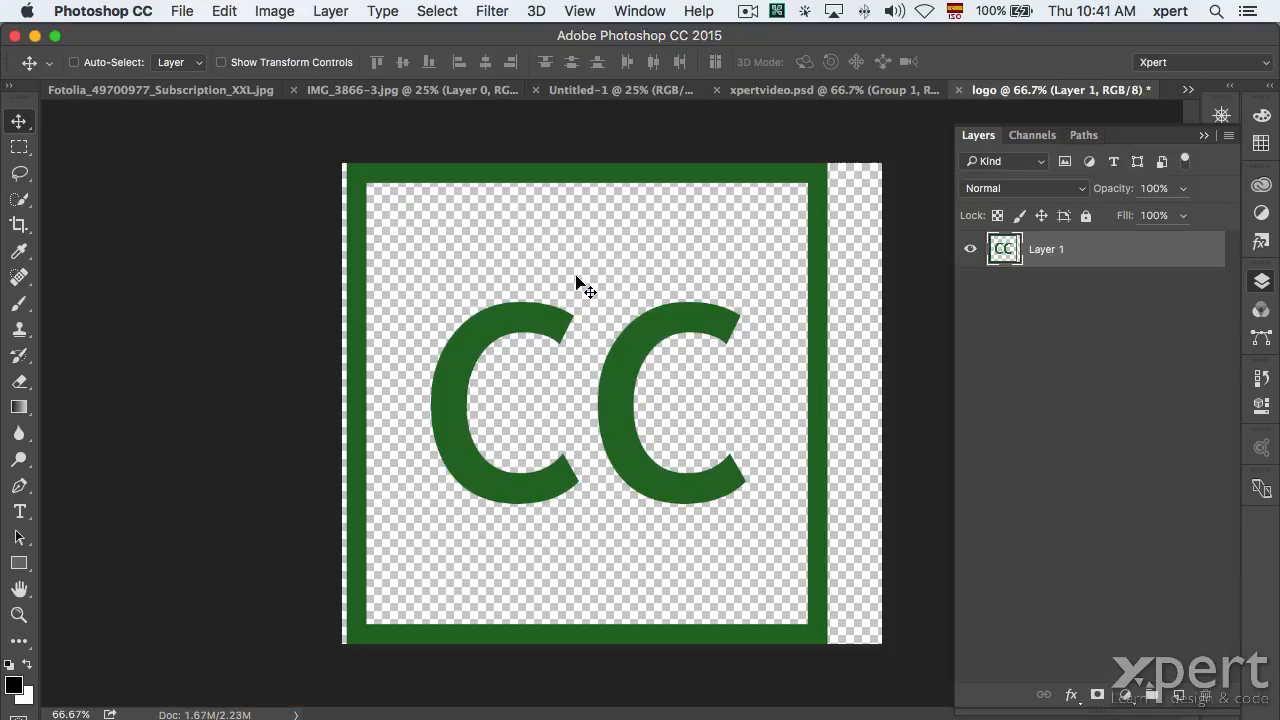
key(super+w)
click(592, 283)
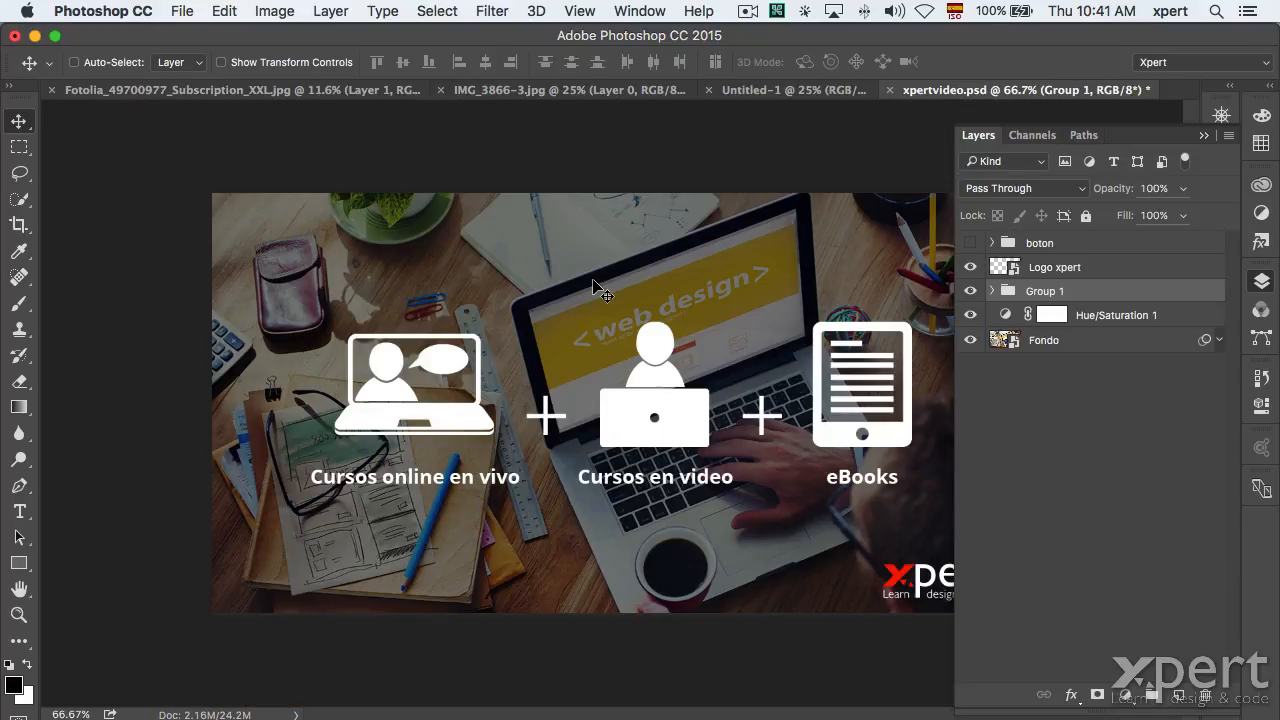
key(super+w)
click(592, 281)
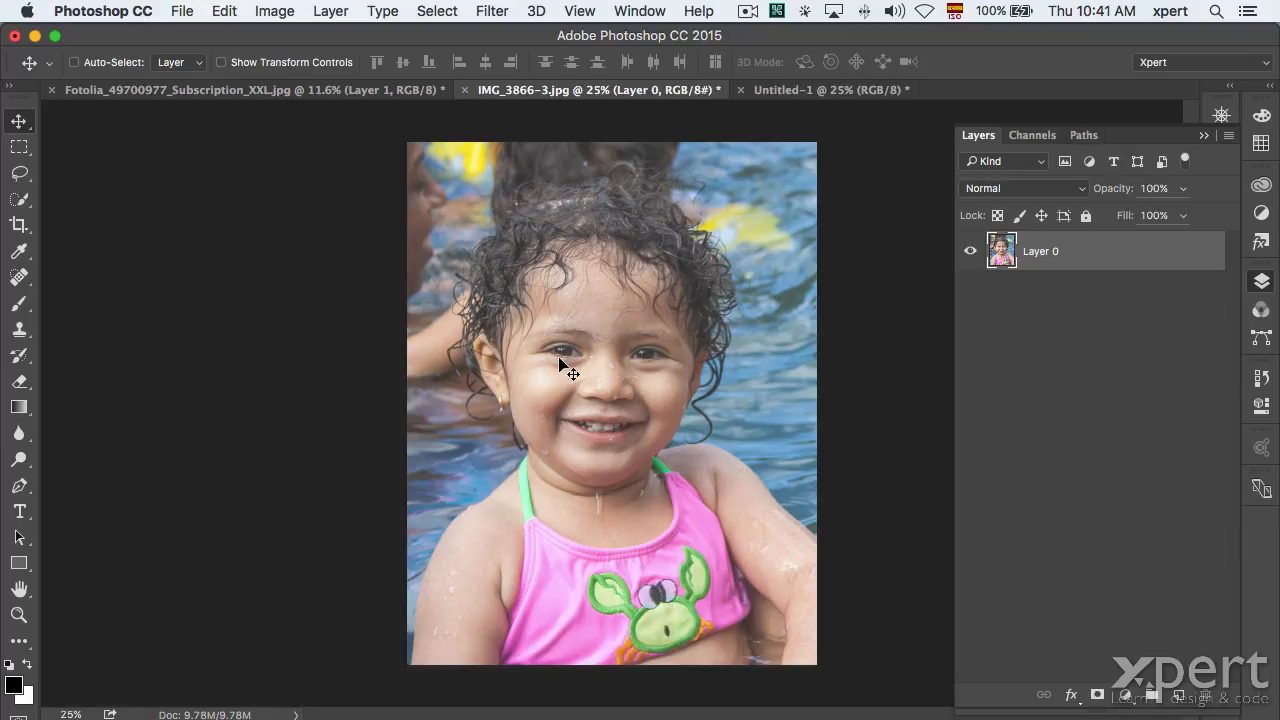
Open Image > Image Size and cancel it without resizing.
click(275, 11)
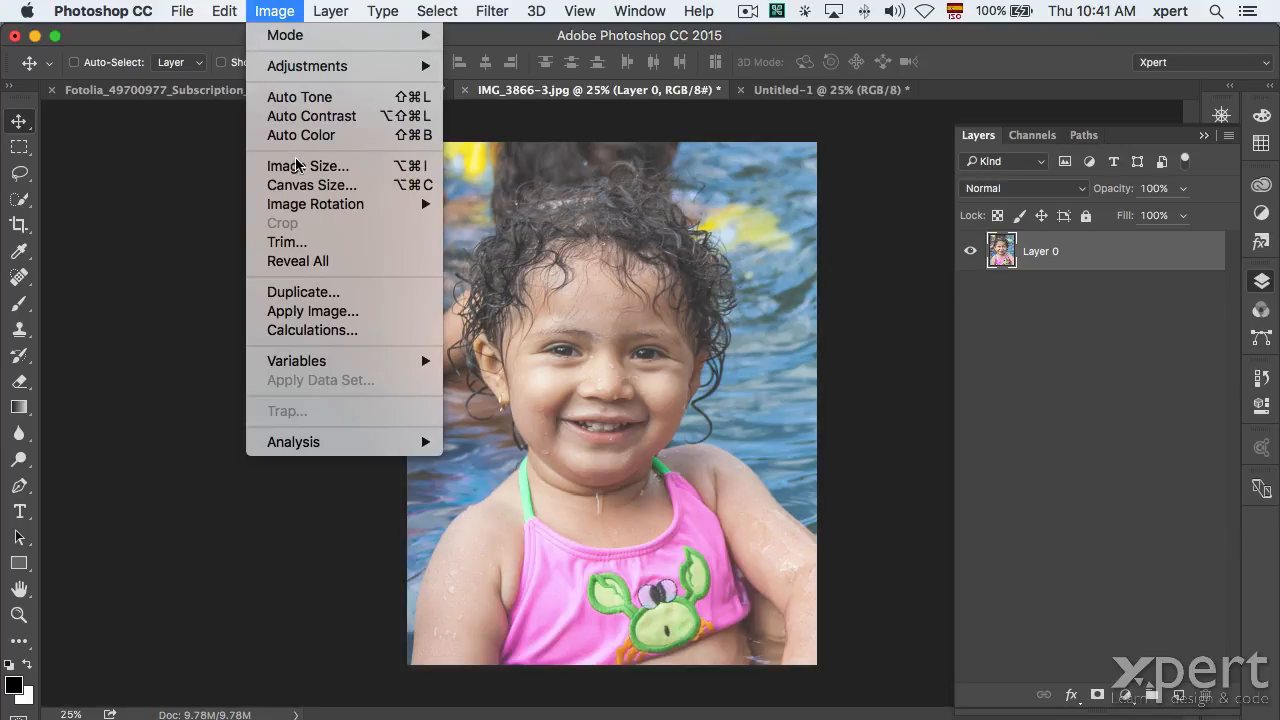
click(298, 163)
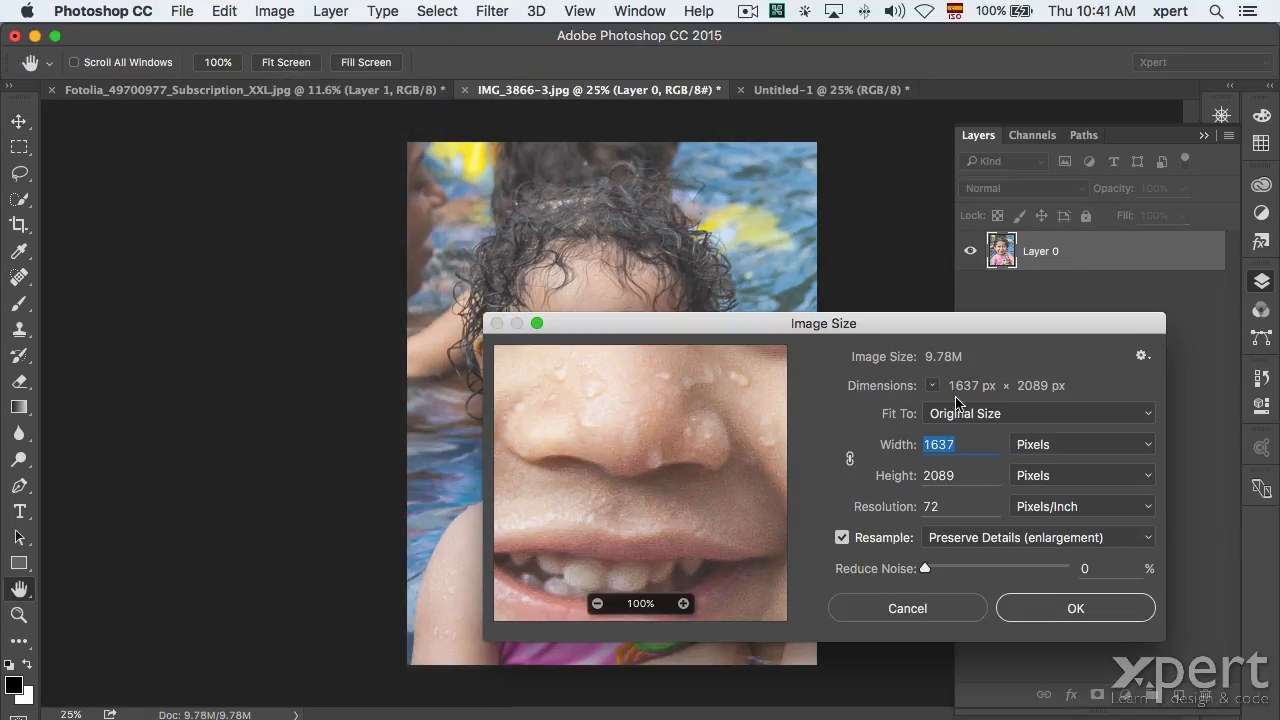
click(940, 612)
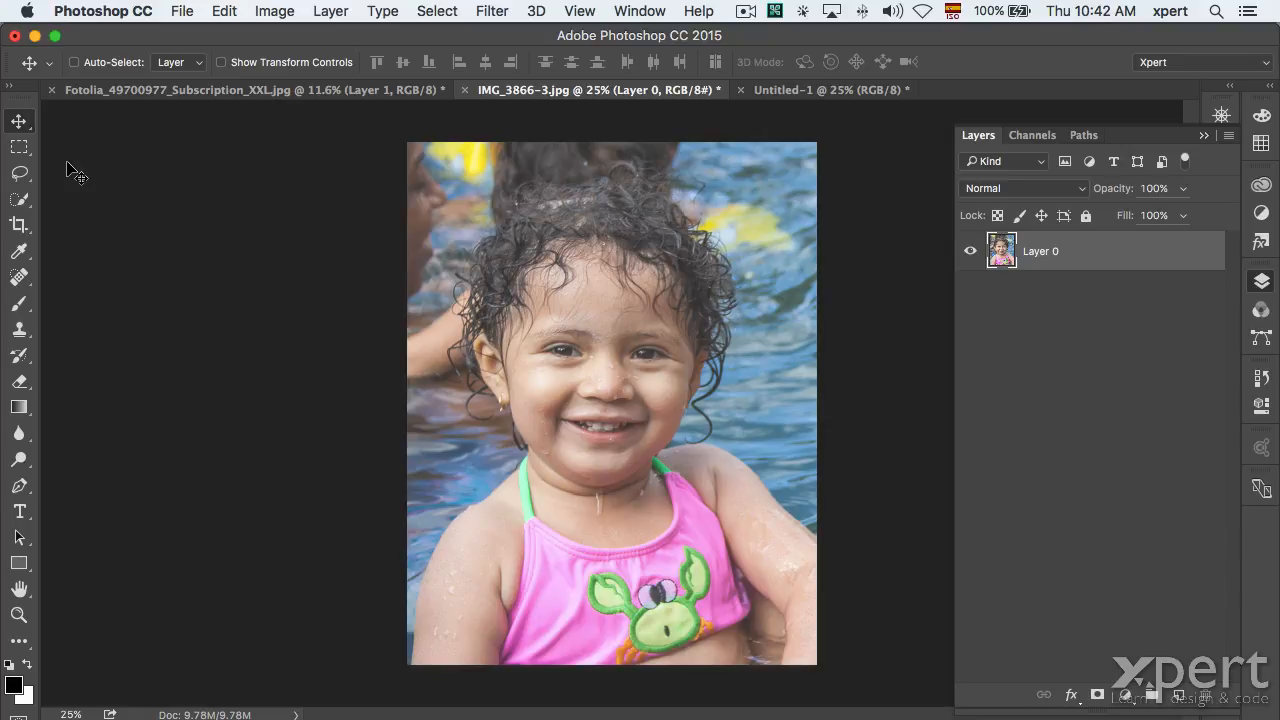
Start a Free Transform on the photo with Cmd+T, then end it leaving the photo unchanged.
key(super)
key(super+t)
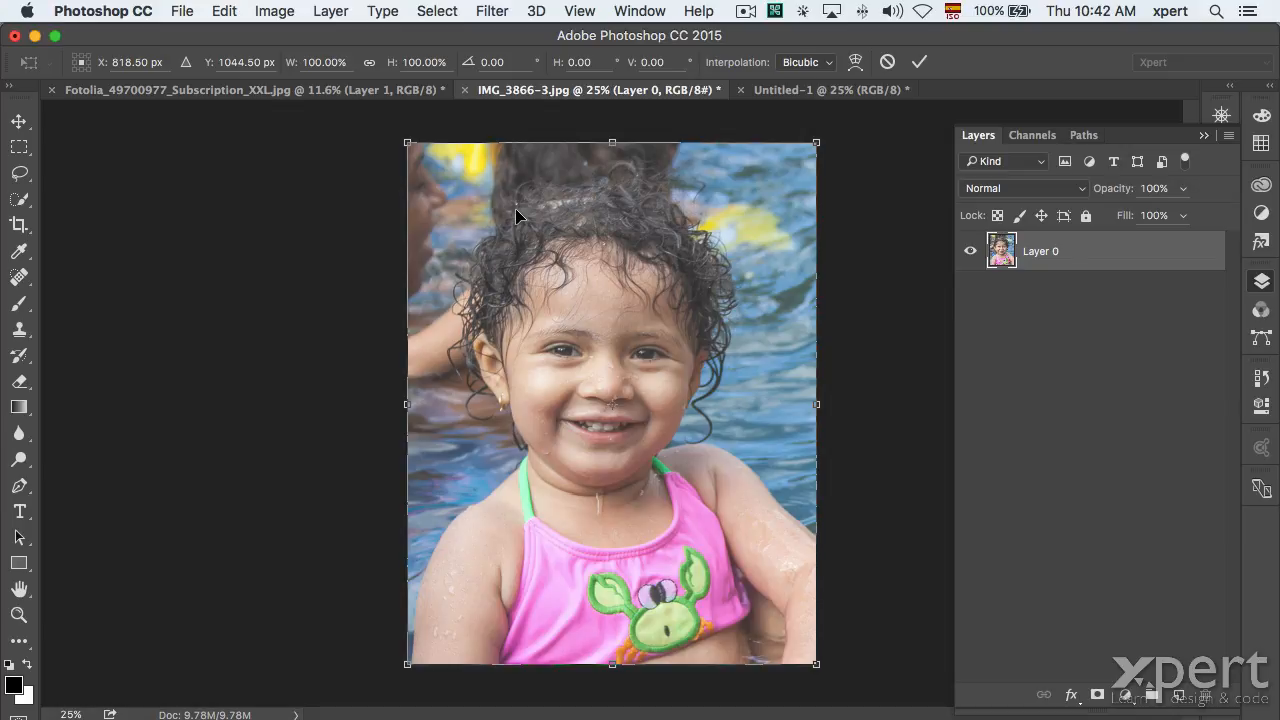
key(Return)
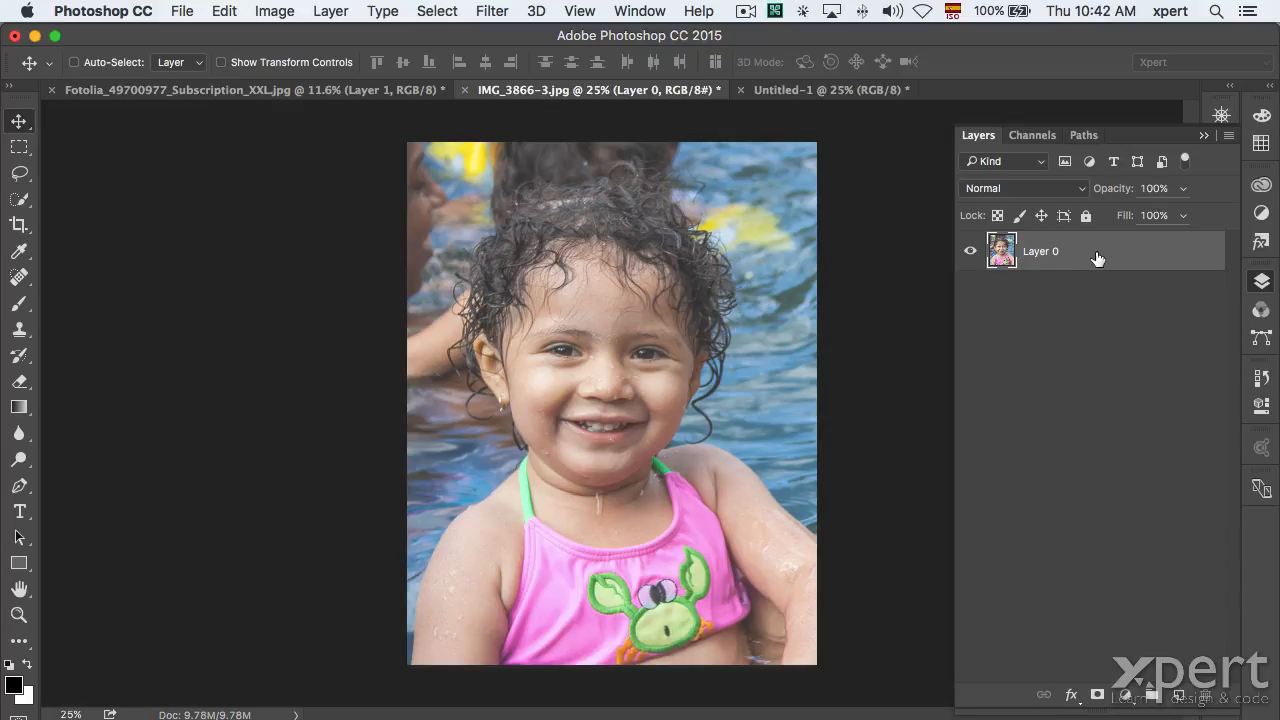
click(330, 12)
mouse_move(340, 36)
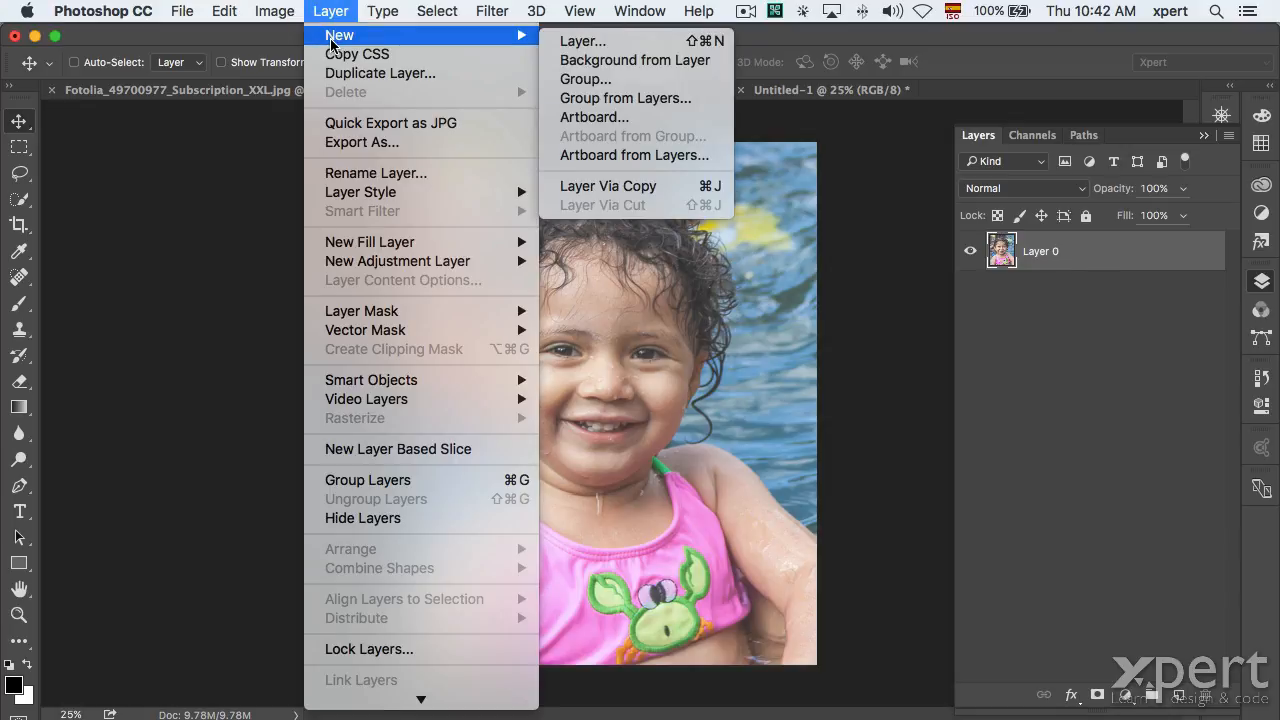
click(565, 63)
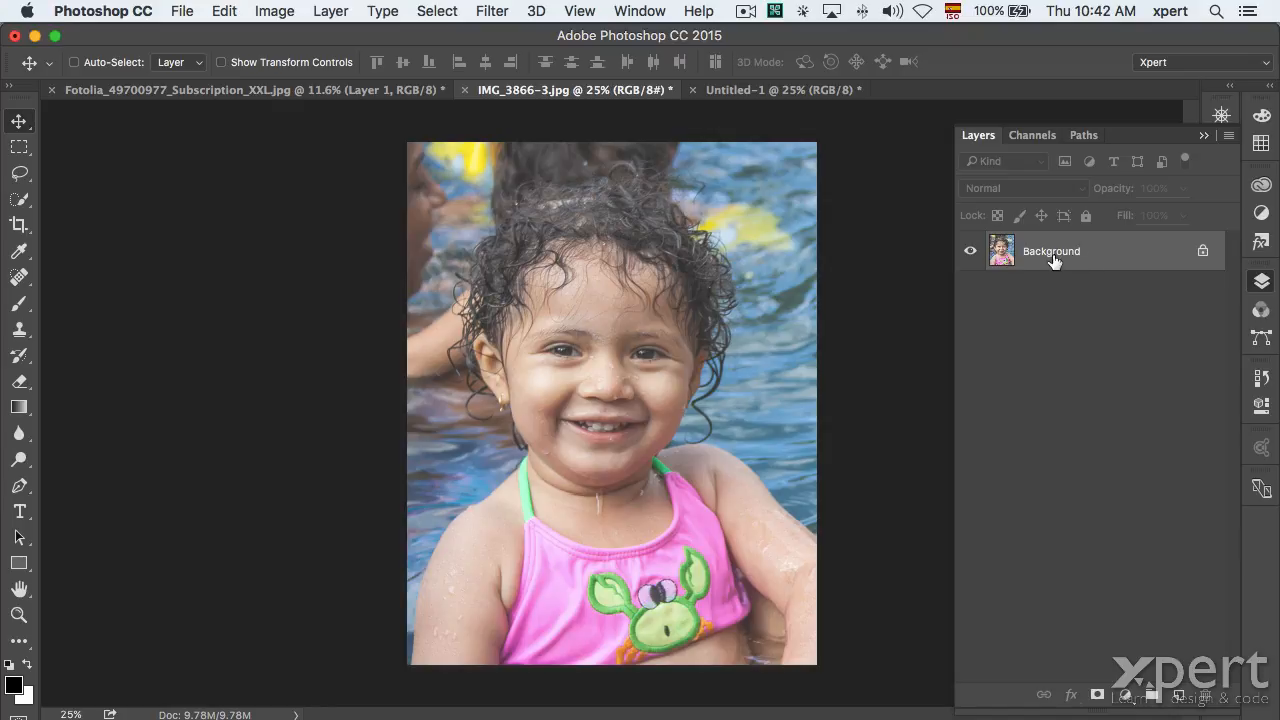
key(super)
click(225, 12)
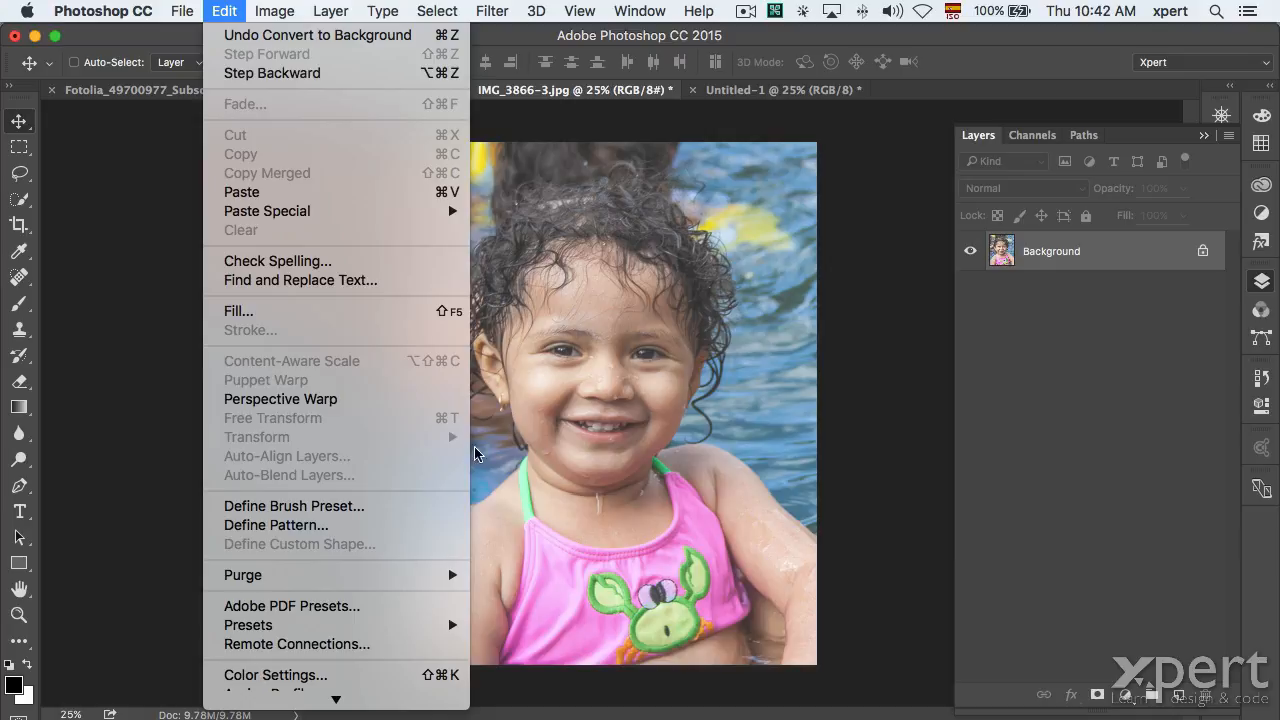
click(287, 438)
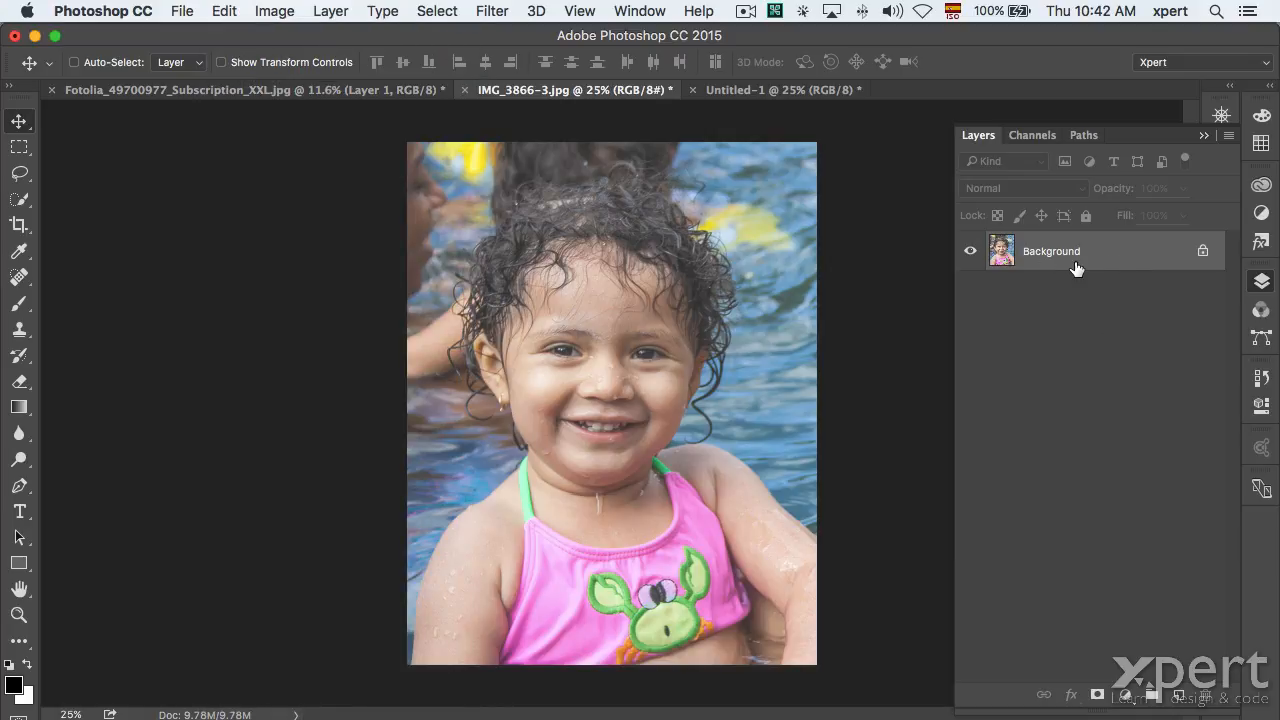
alt+double_click(1125, 255)
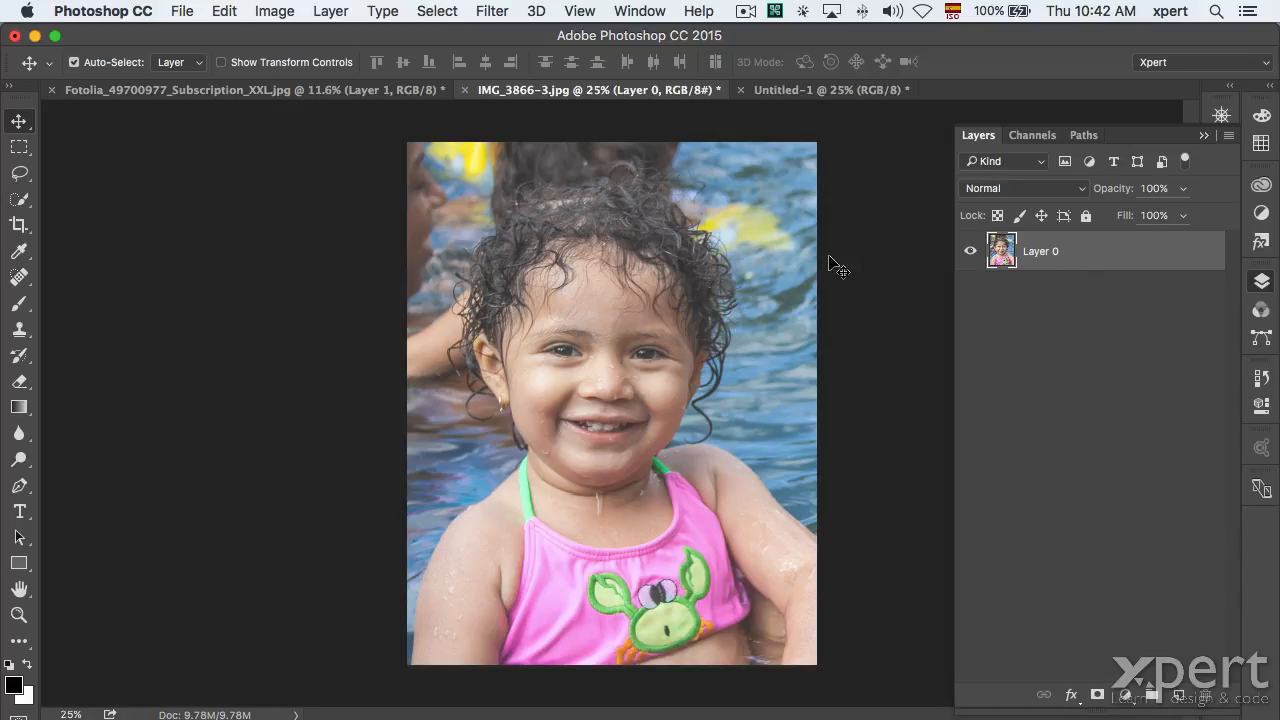
Free-transform the photo down to a tiny speck at bottom-left, then open Image Size (1637 × 2089 px).
key(super+t)
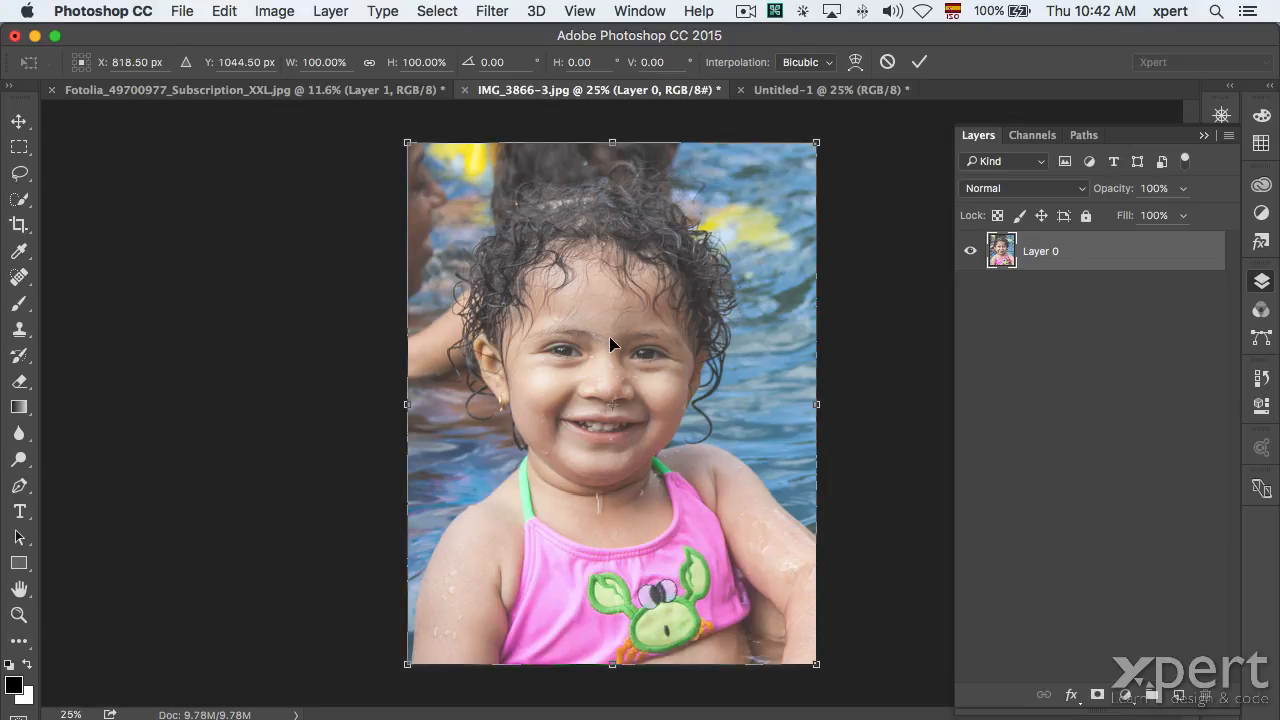
drag(816, 142, 424, 656)
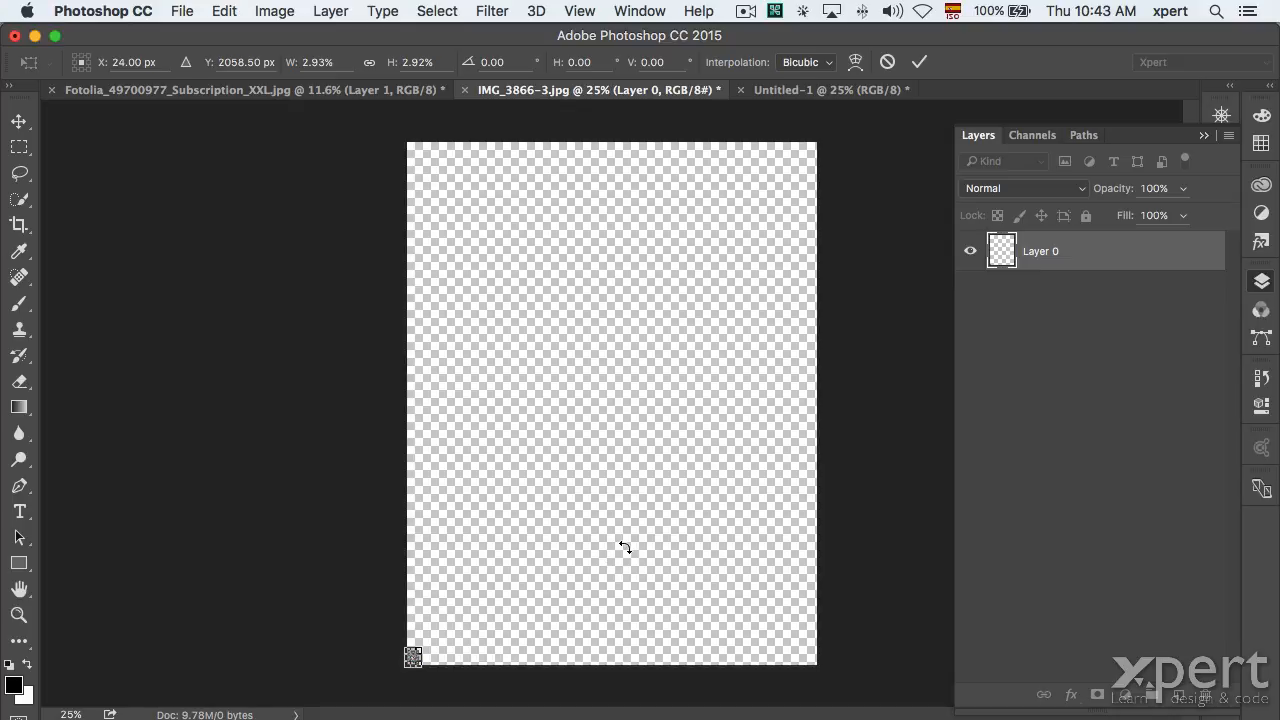
key(Return)
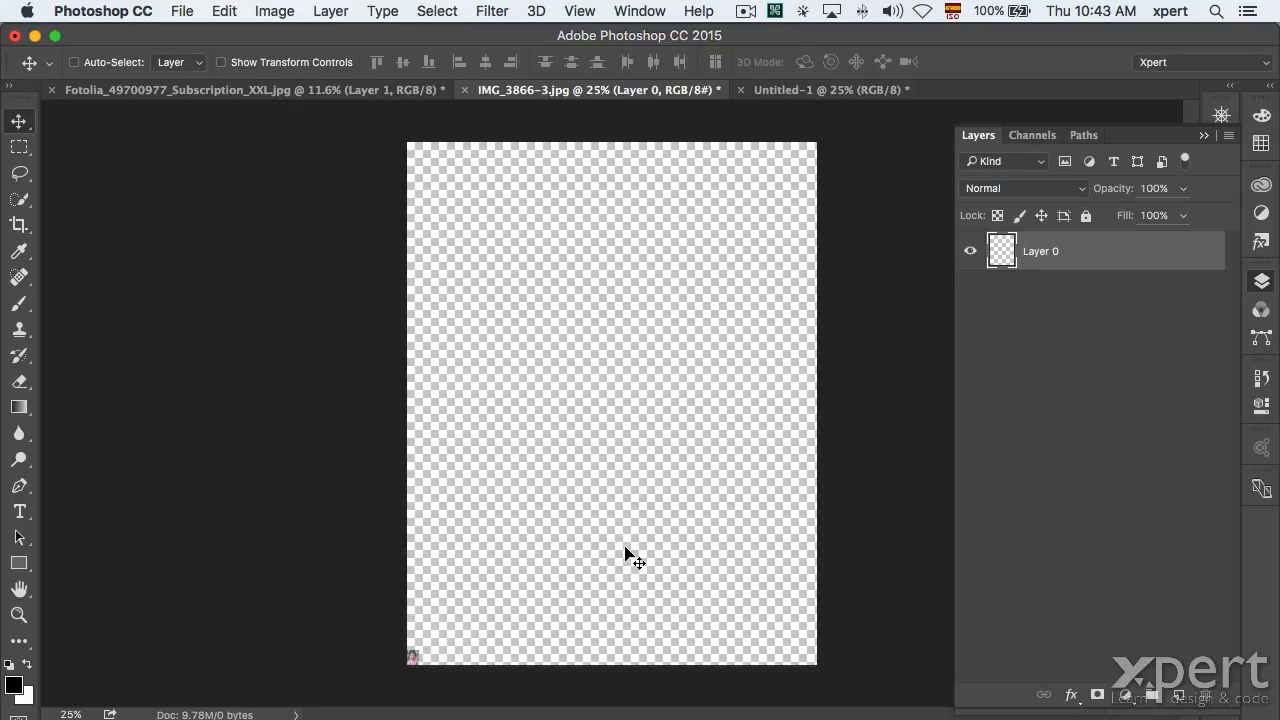
key(super+alt+i)
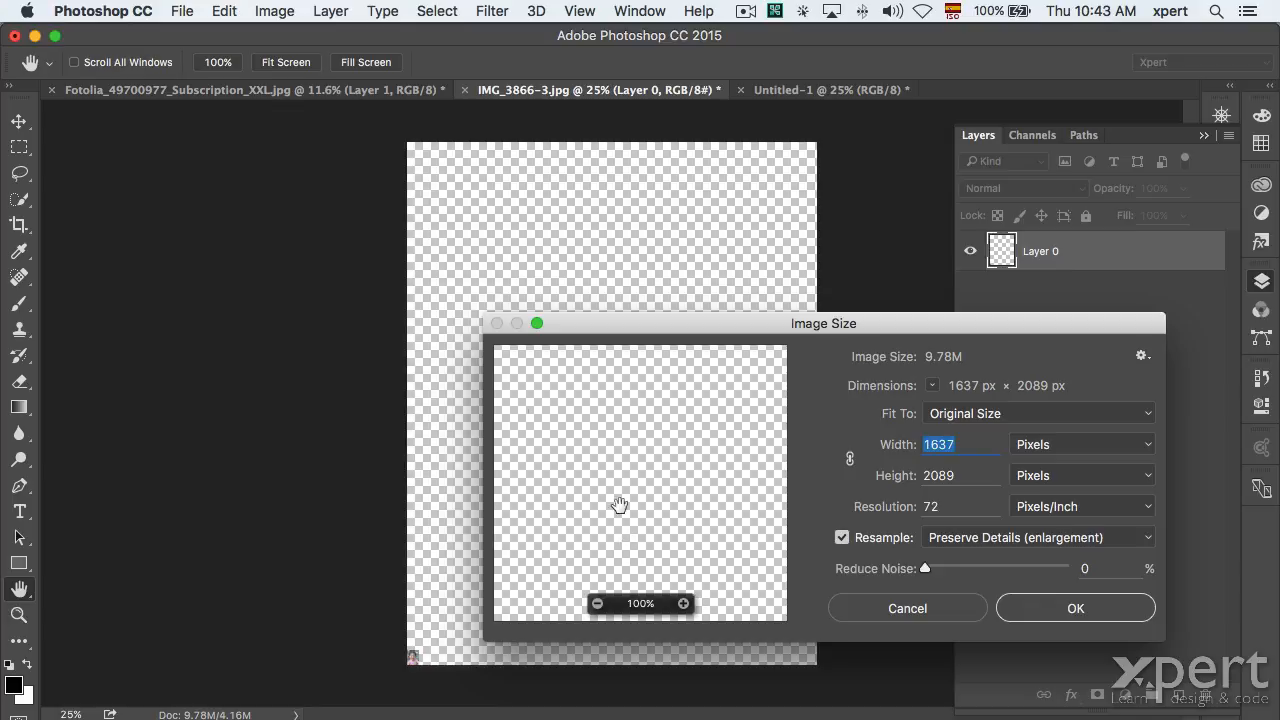
Cancel Image Size and free-transform the tiny photo back up to fill the canvas, now pixelated.
drag(612, 322, 754, 147)
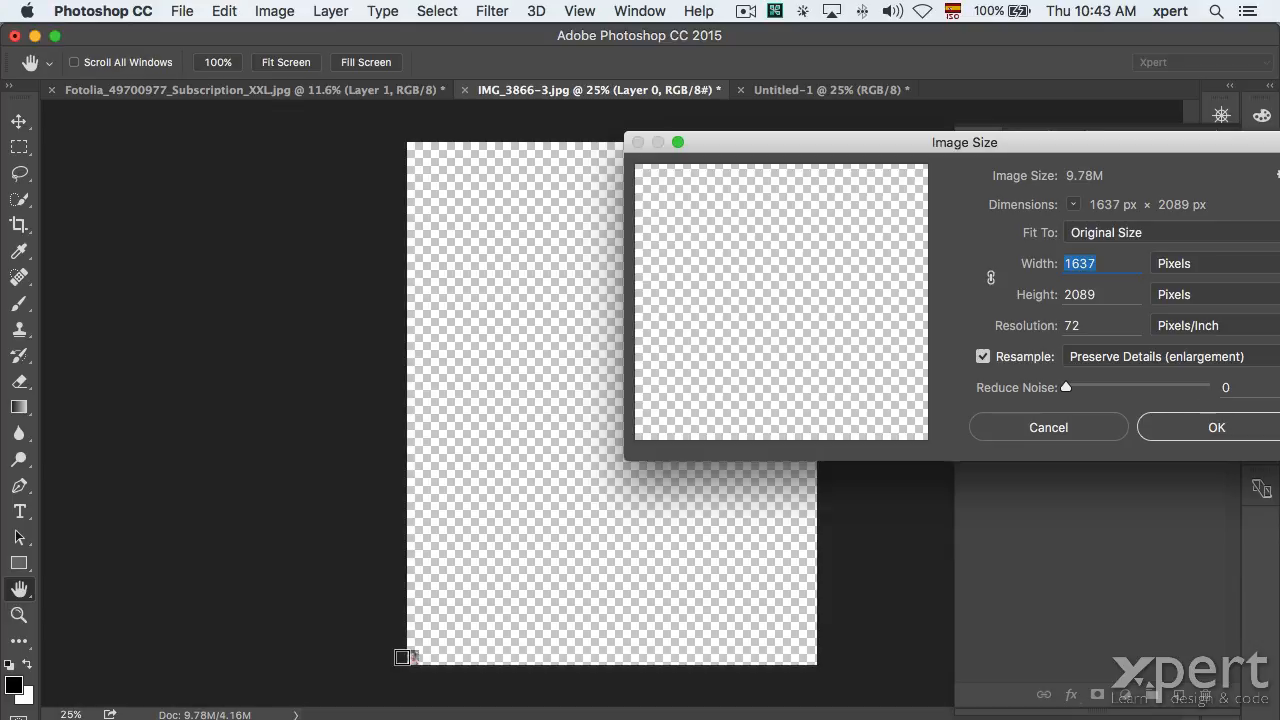
click(1005, 428)
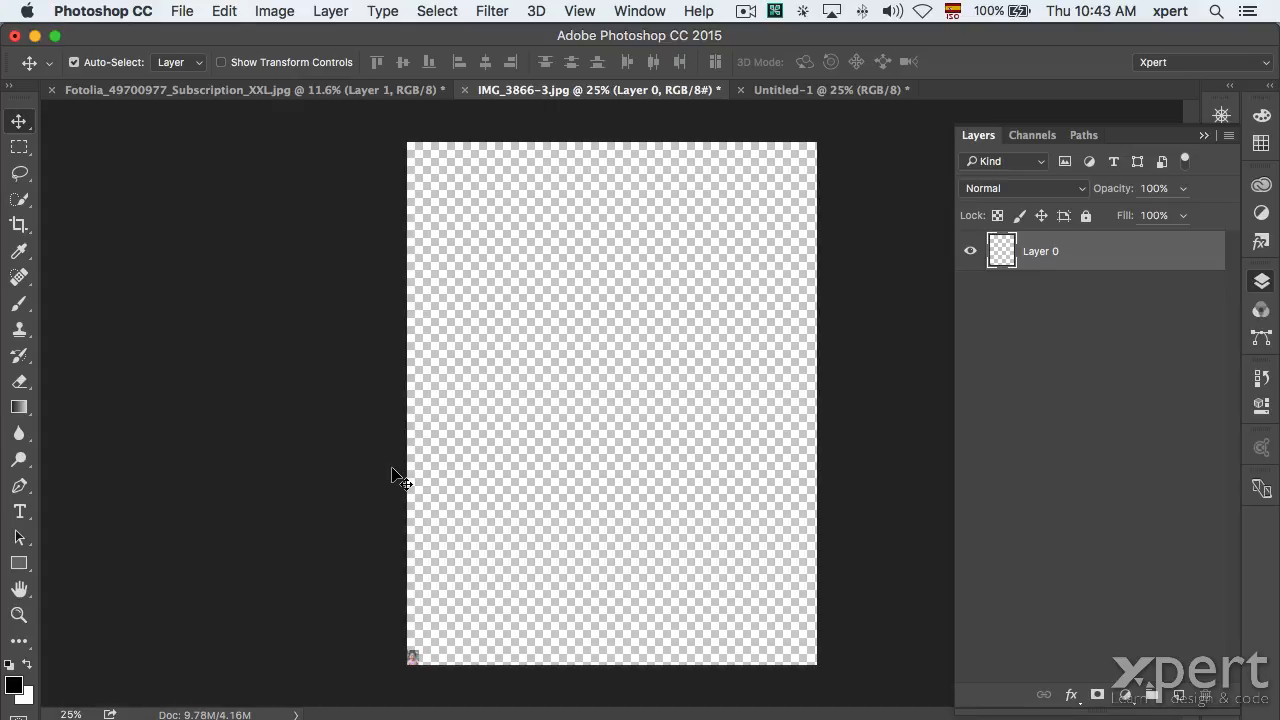
key(super+t)
drag(416, 652, 817, 141)
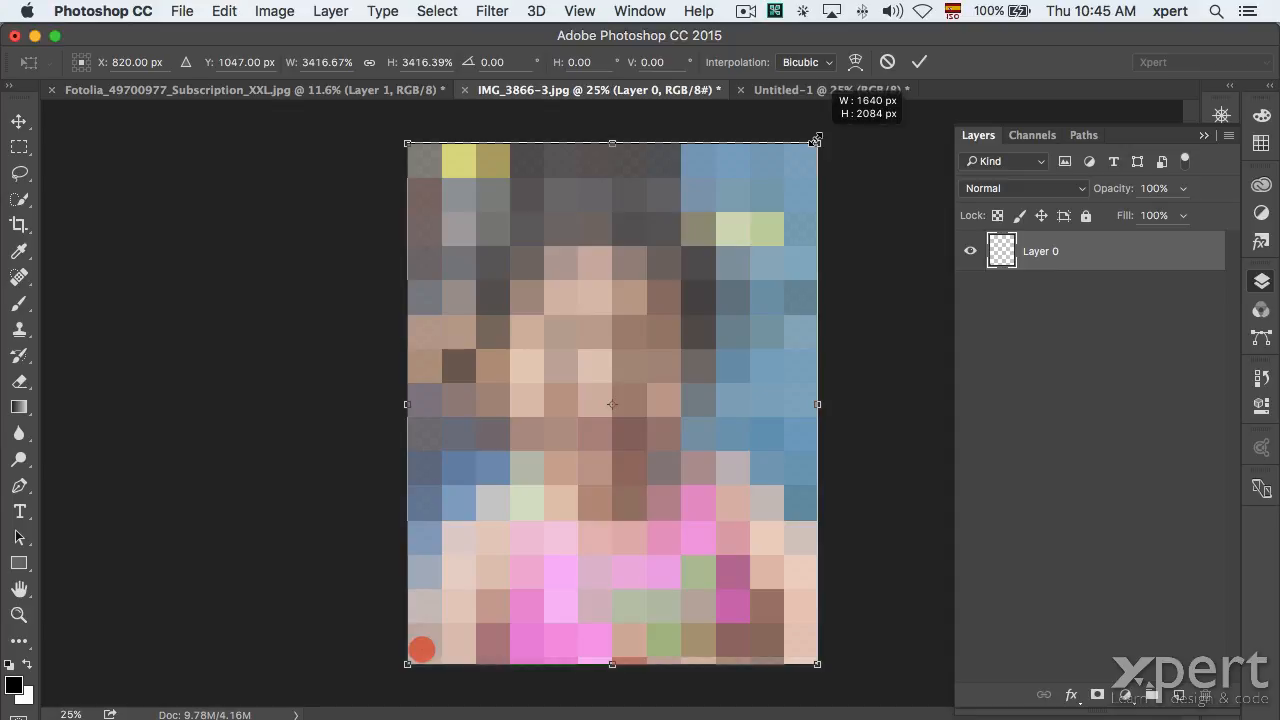
key(Return)
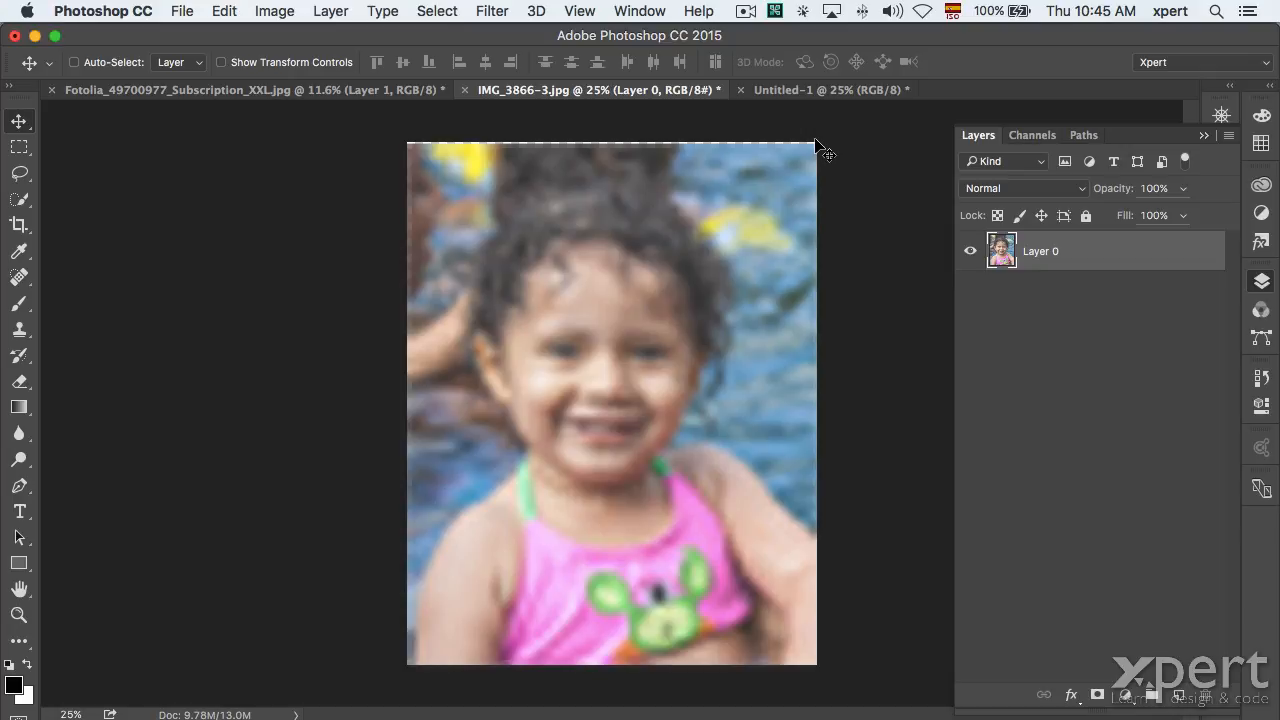
click(180, 11)
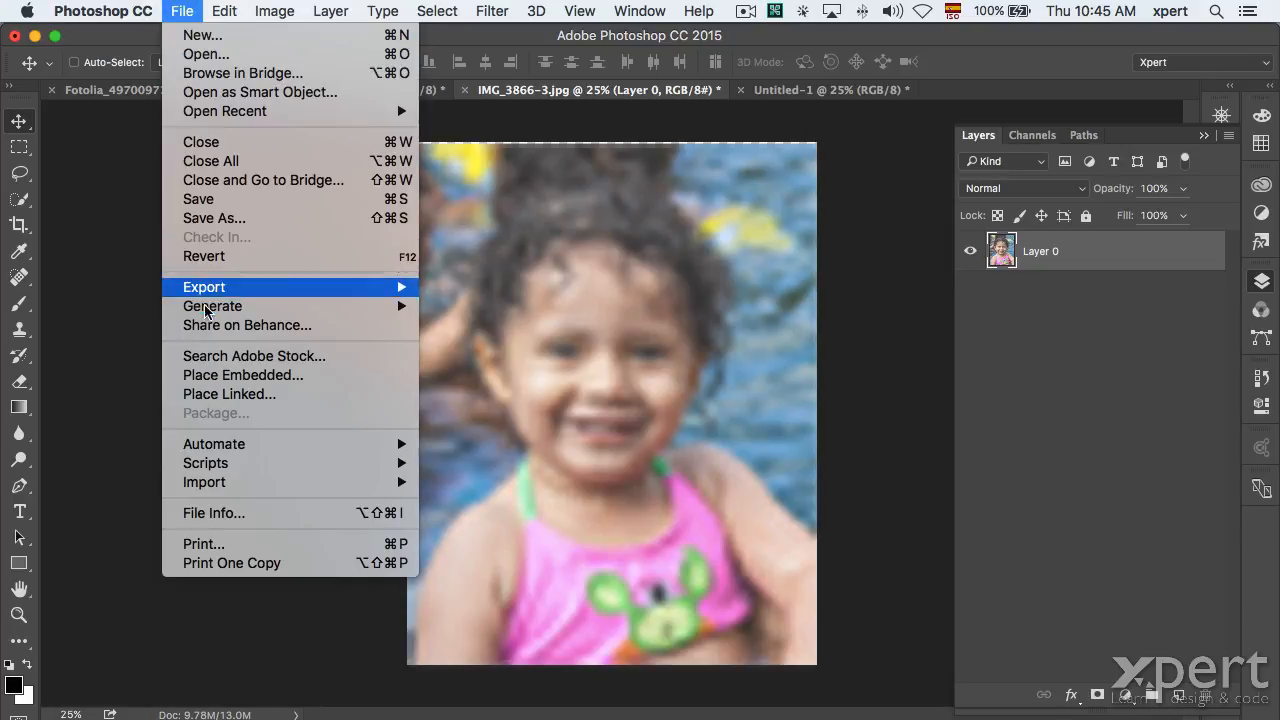
Revert to the sharp original and convert the Background layer into a smart object.
click(227, 258)
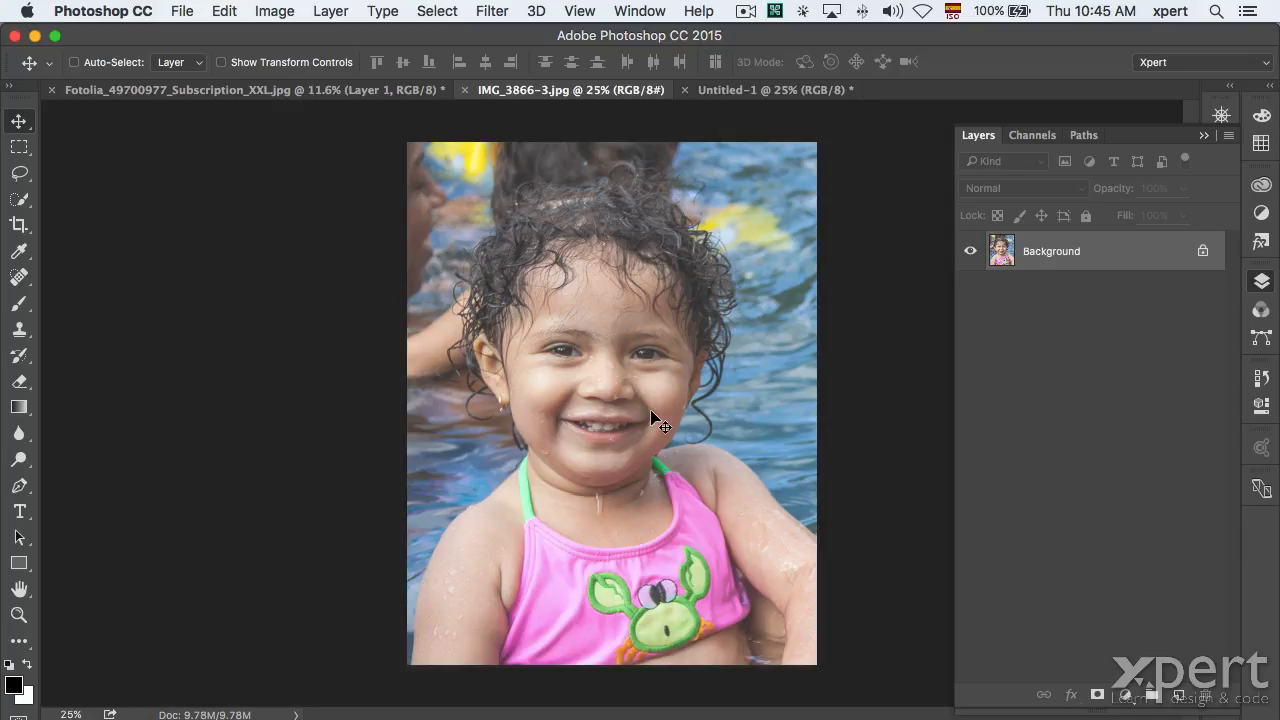
right_click(1127, 259)
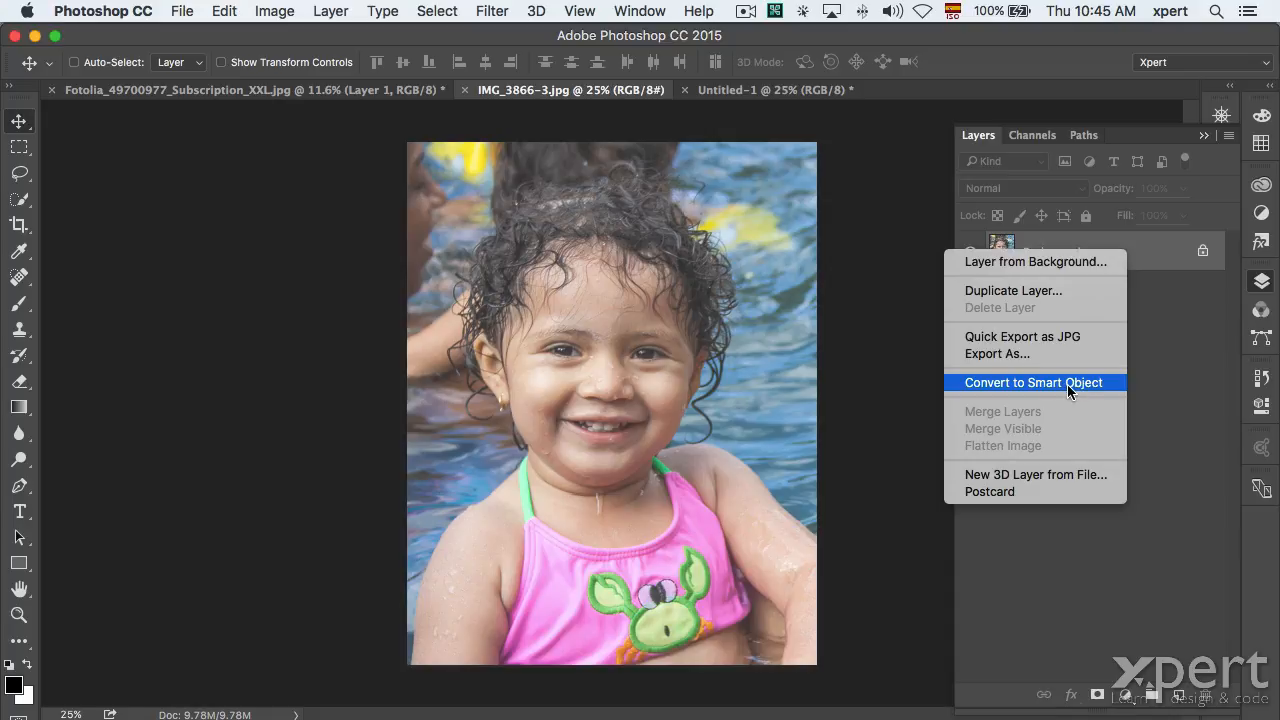
click(1067, 384)
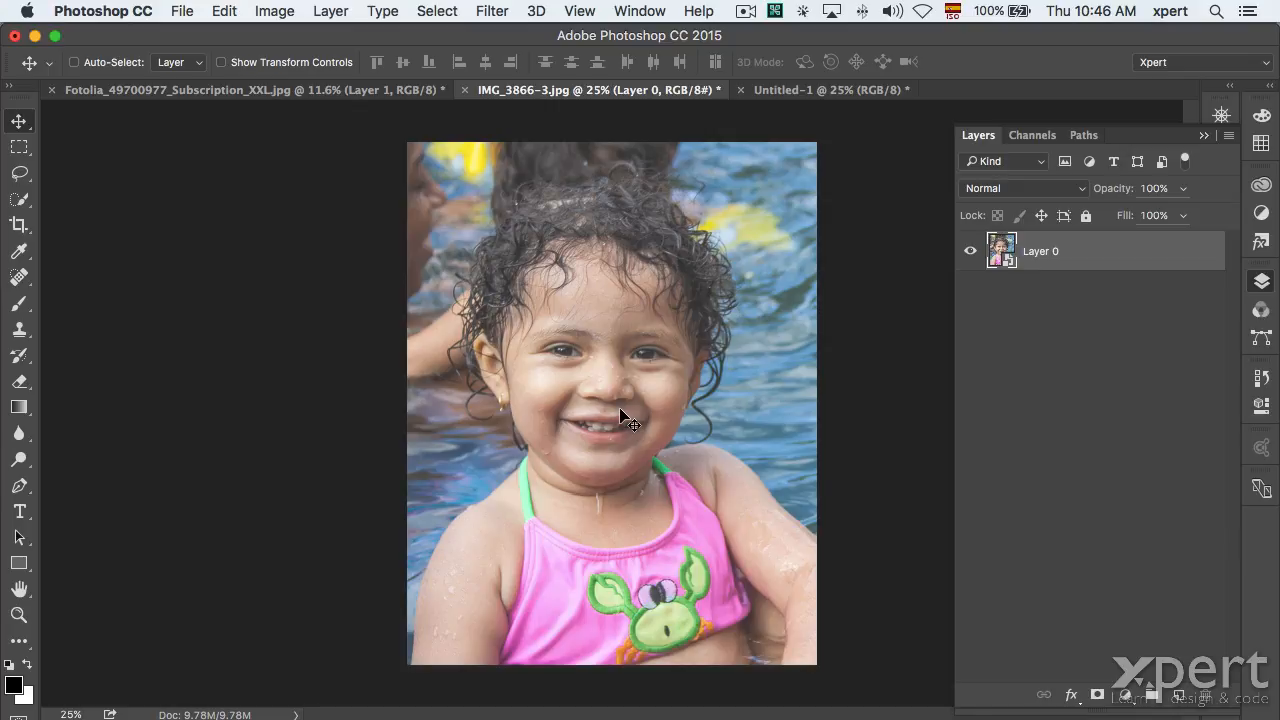
Free-transform the smart object down to a tiny size at bottom-left.
key(ctrl+t)
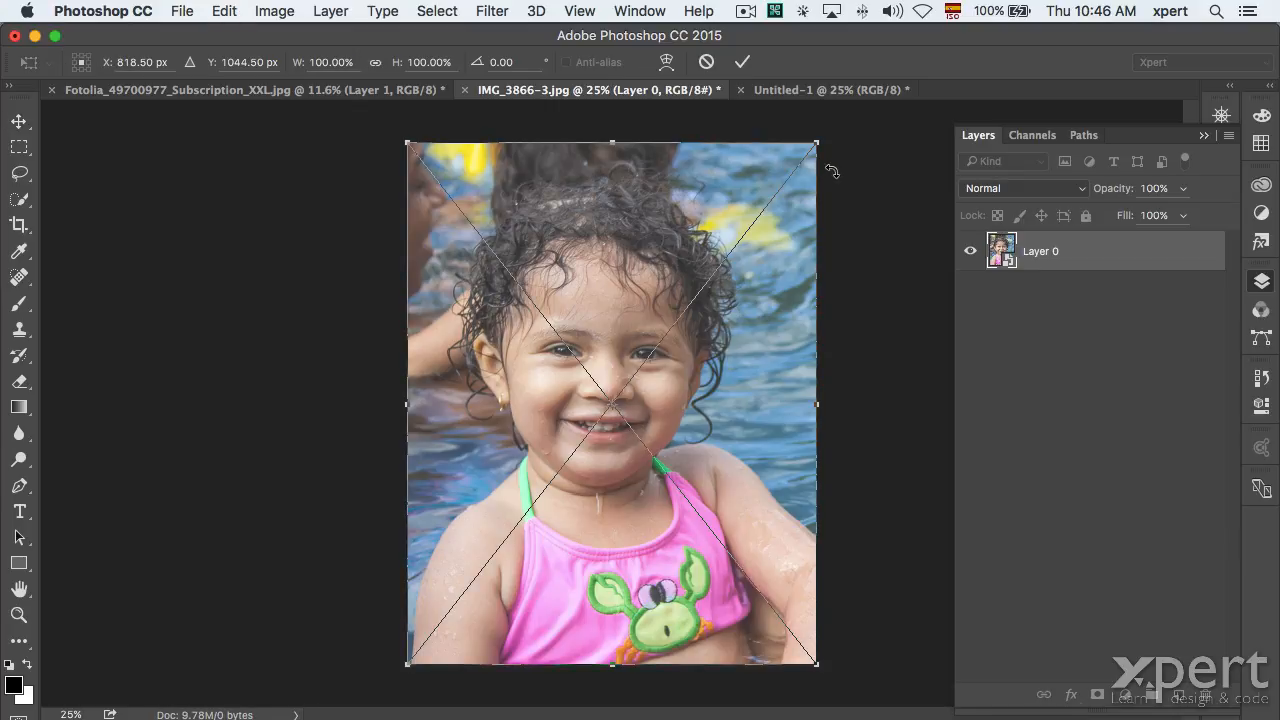
drag(816, 143, 414, 652)
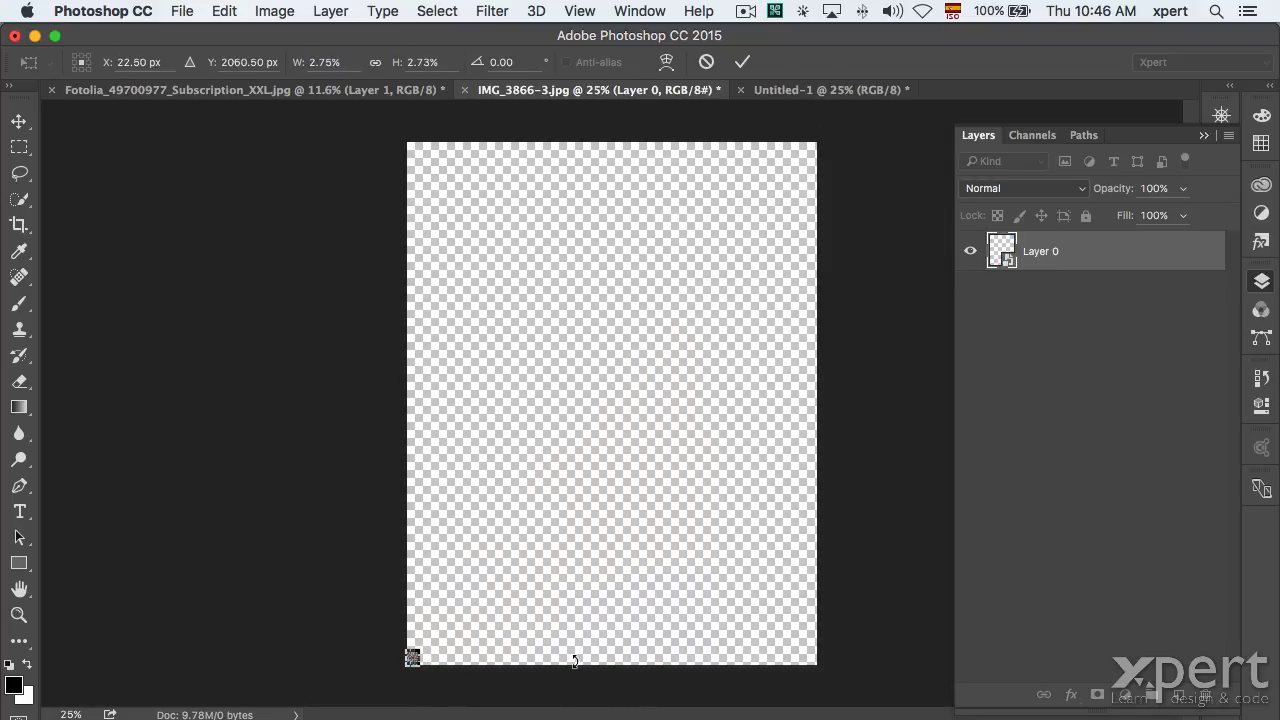
key(Return)
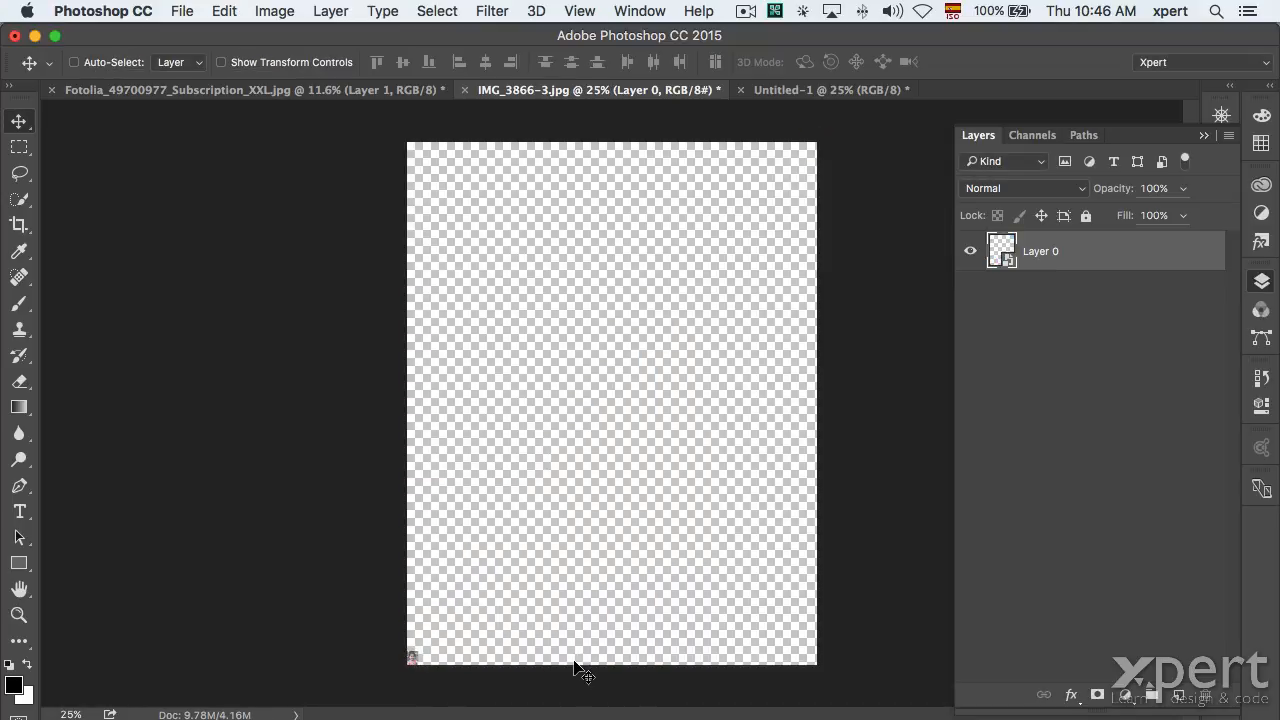
Scale the tiny smart object back up to fill the canvas, staying sharp.
key(super+t)
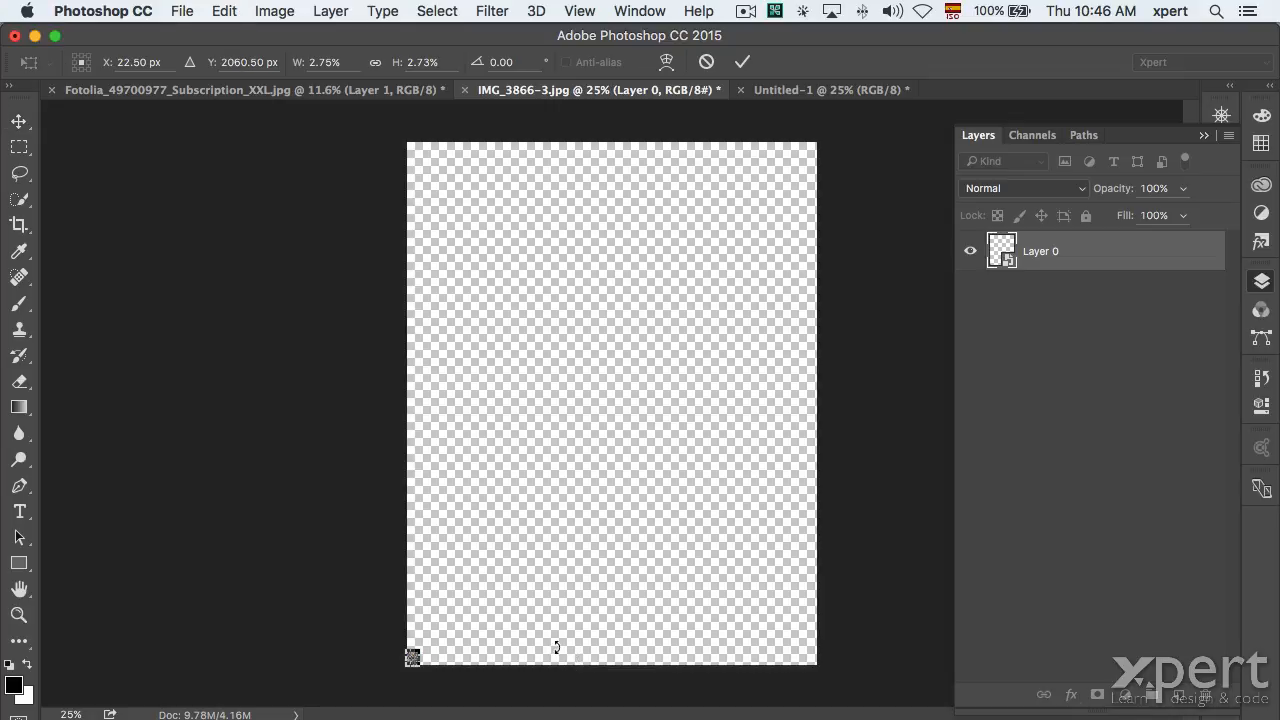
drag(413, 656, 832, 149)
key(Return)
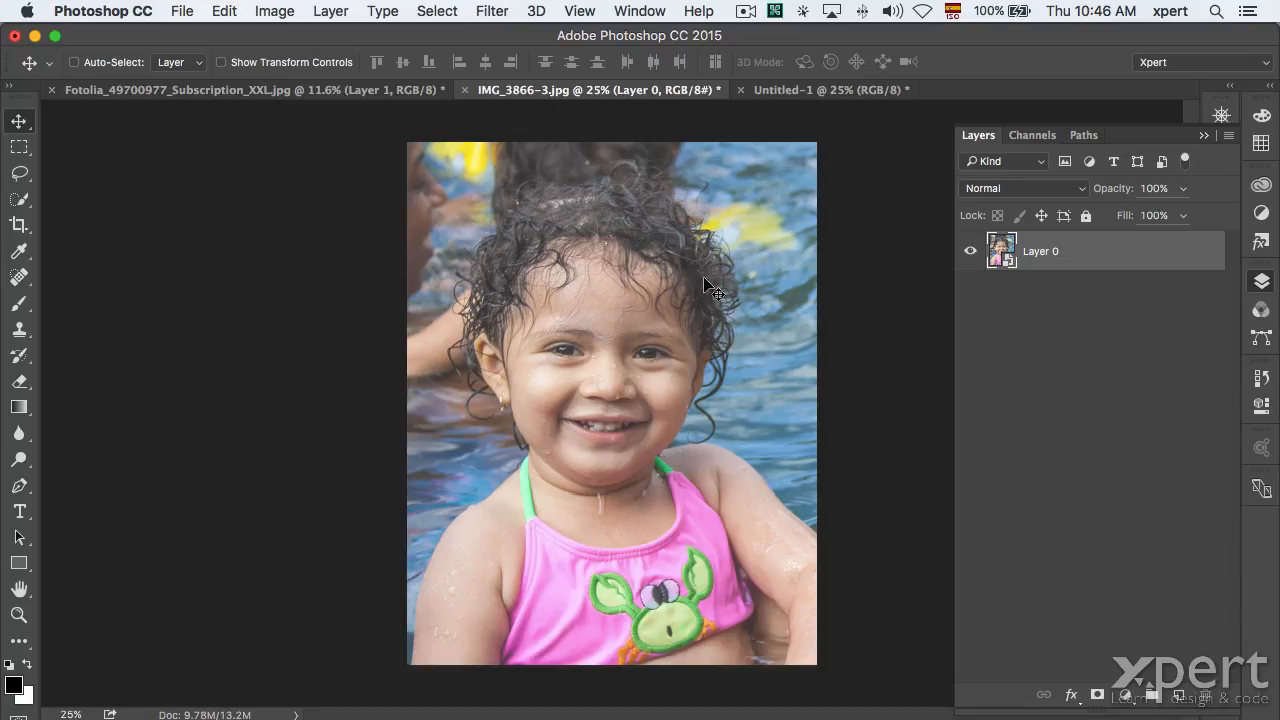
click(1004, 257)
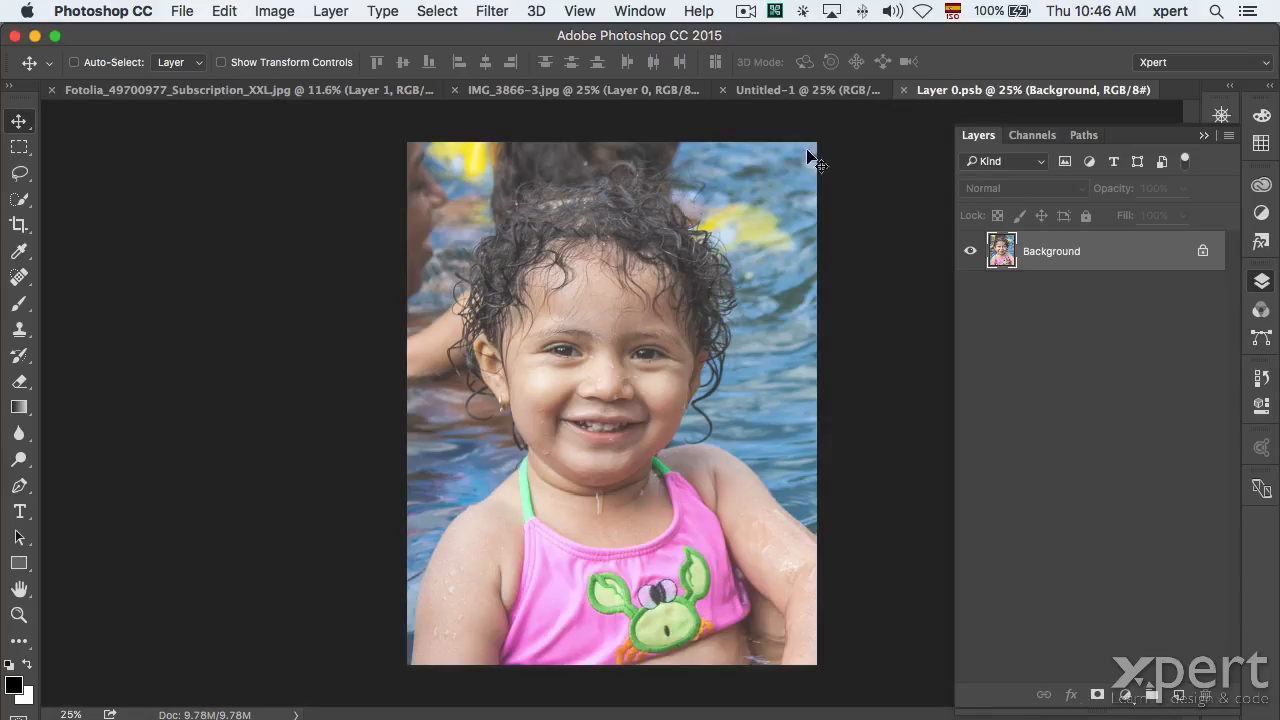
click(905, 91)
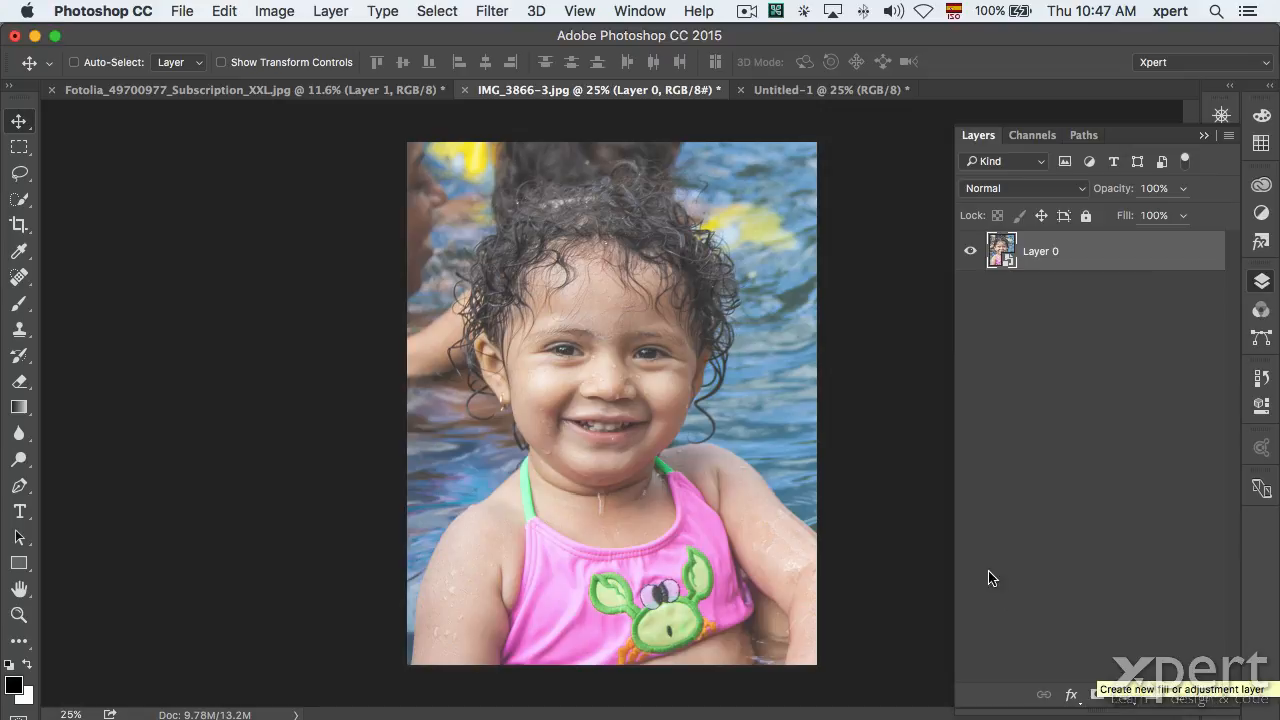
Apply Hue/Saturation to Layer 0 as a smart filter, draining saturation to greyscale.
click(275, 11)
mouse_move(300, 66)
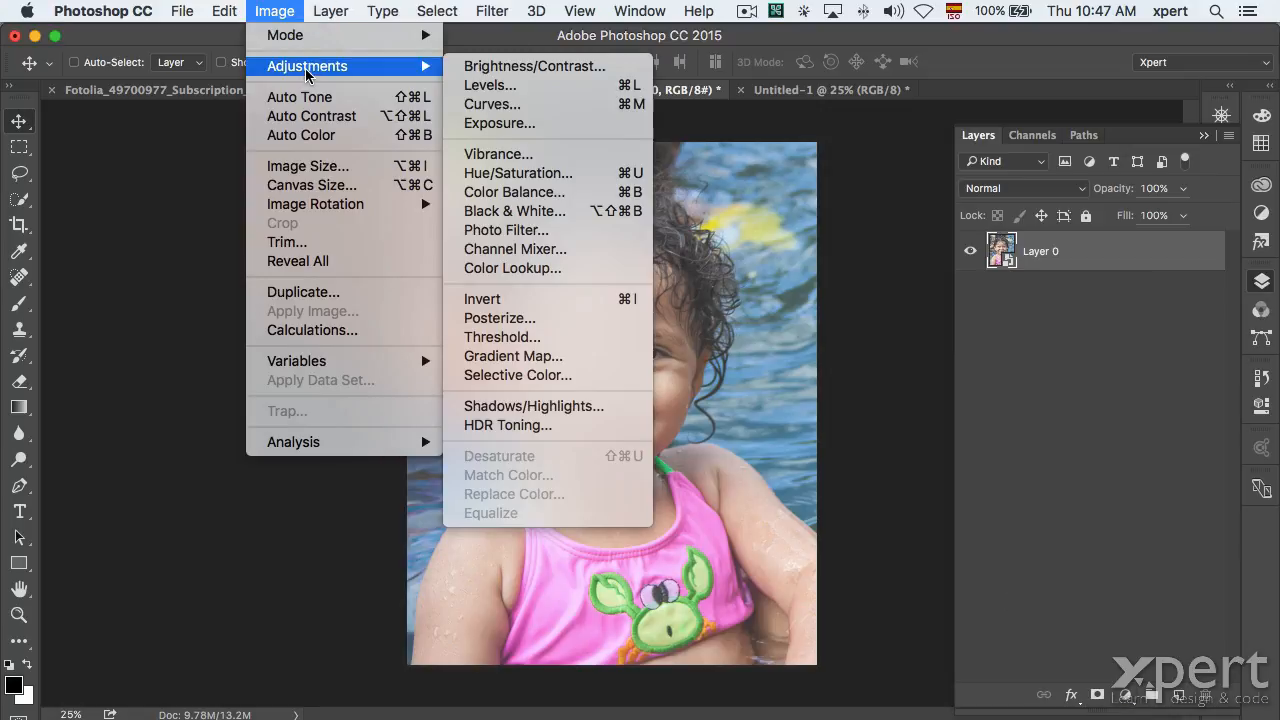
click(508, 175)
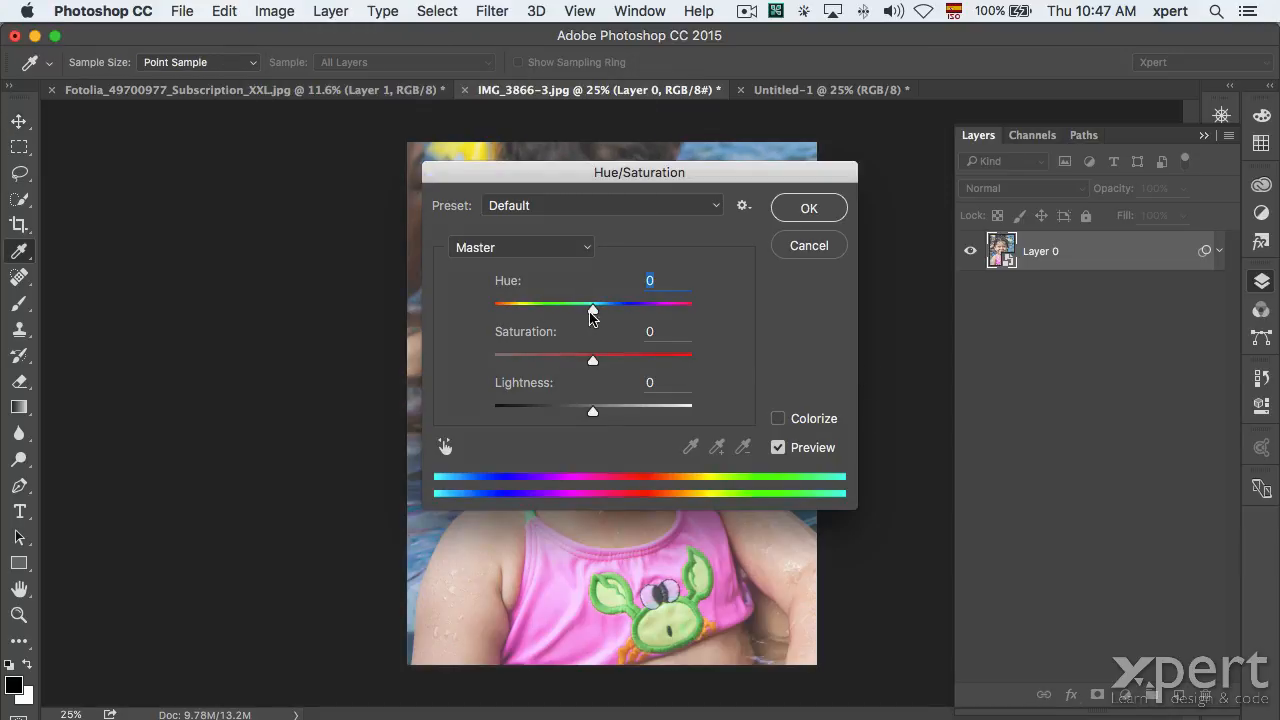
drag(592, 360, 487, 366)
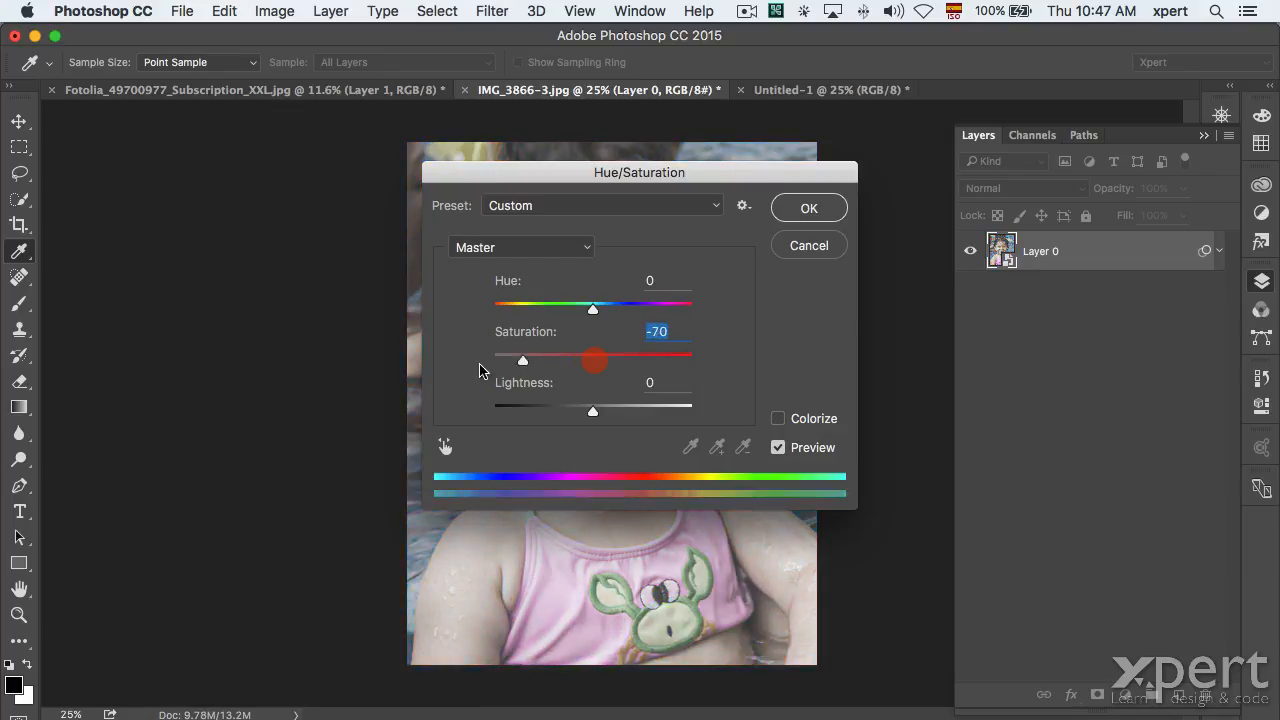
drag(516, 172, 791, 361)
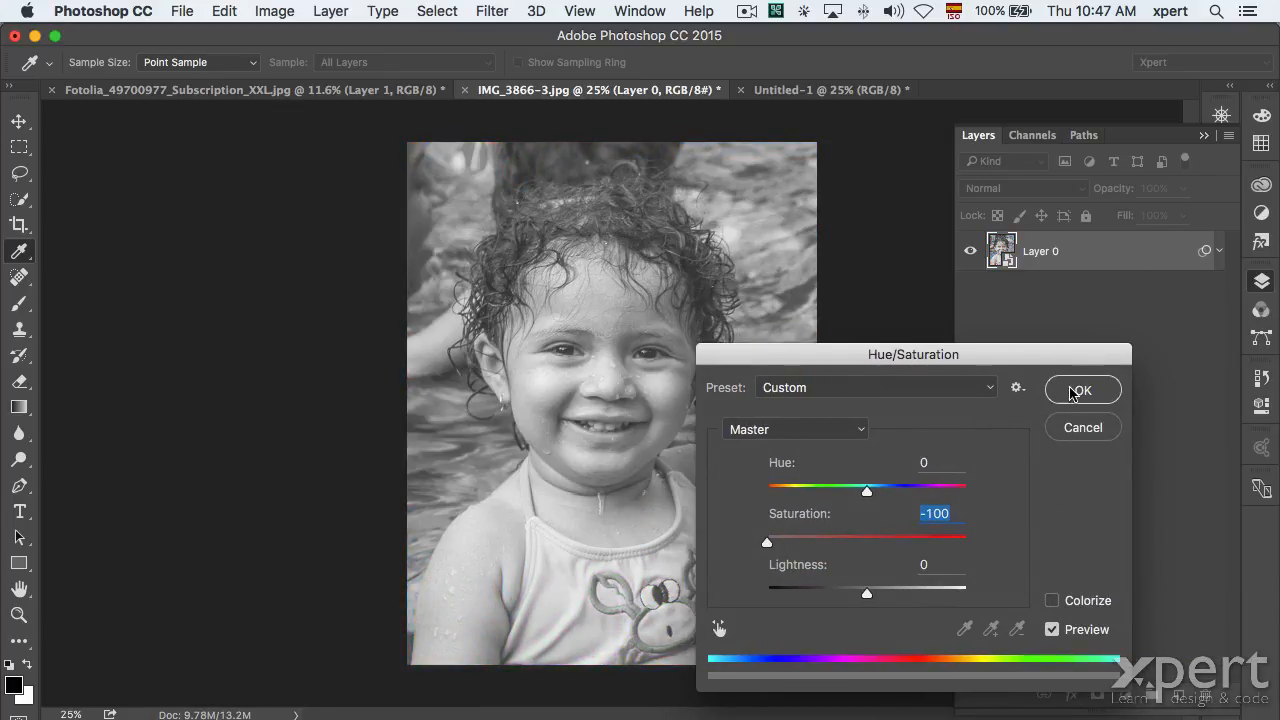
click(1081, 390)
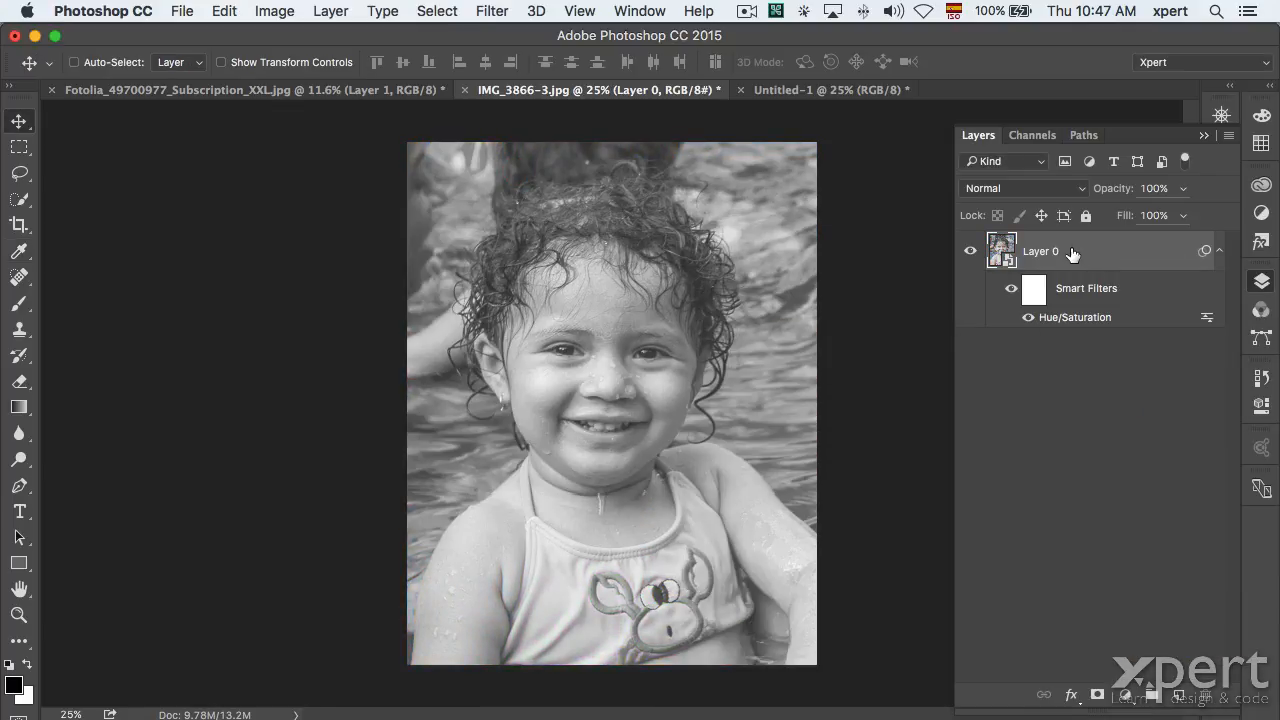
Toggle the Hue/Saturation smart filter off and on to compare with the original colours.
click(274, 11)
mouse_move(305, 66)
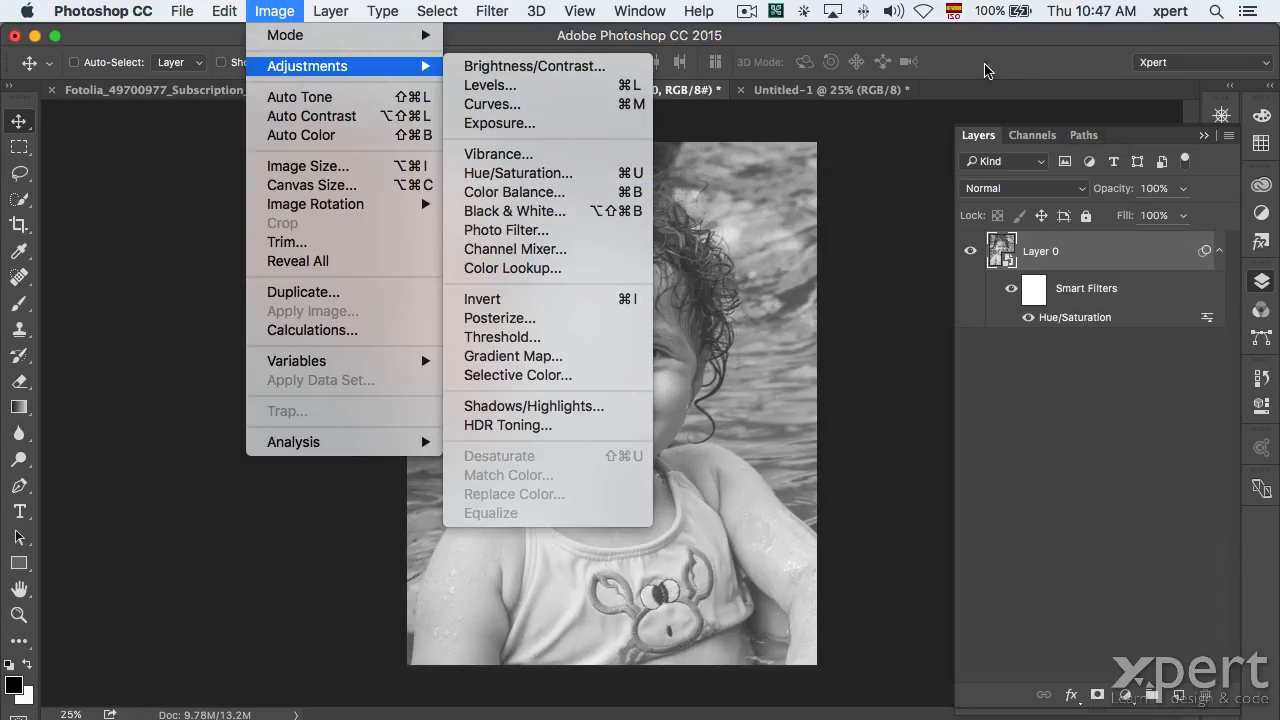
click(1022, 215)
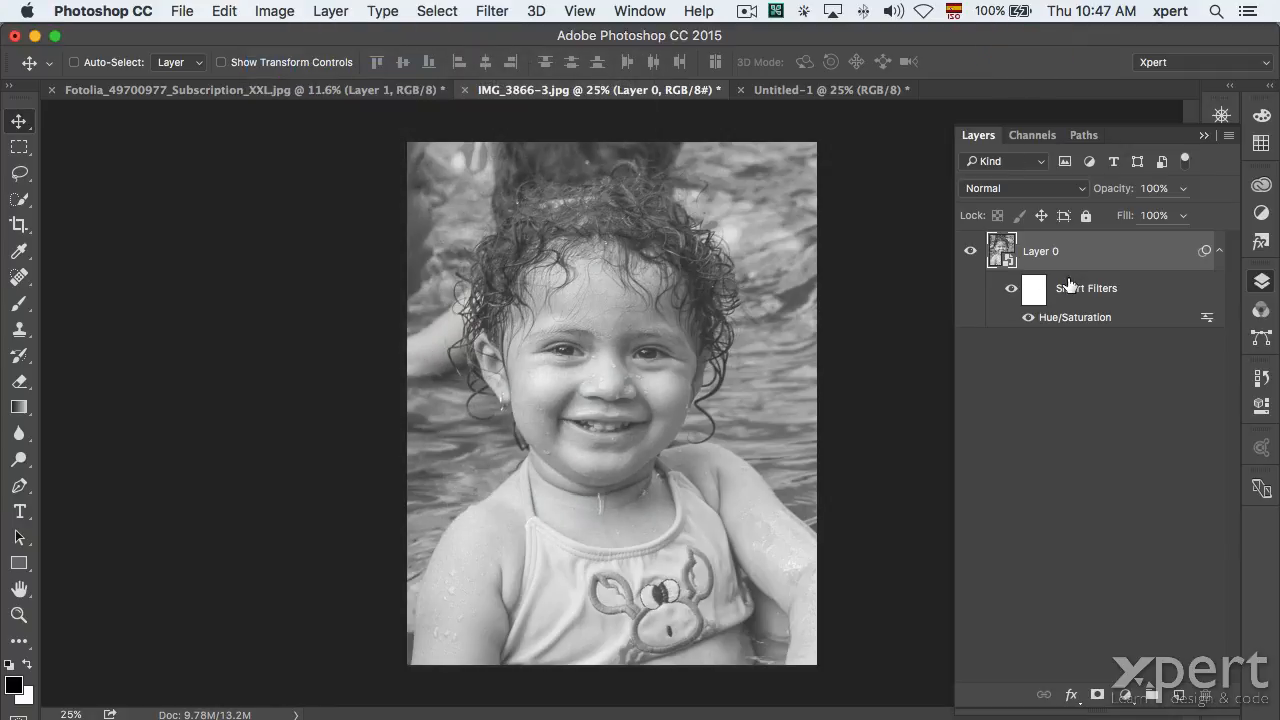
click(1011, 290)
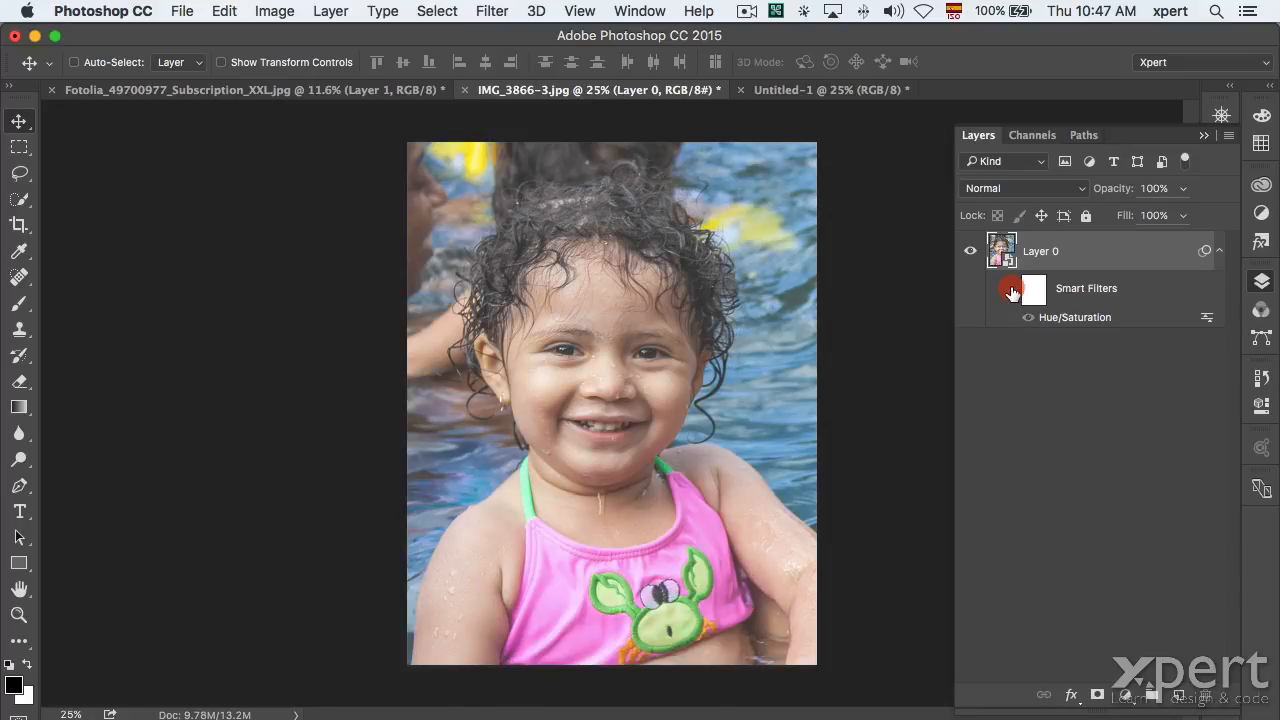
click(1011, 290)
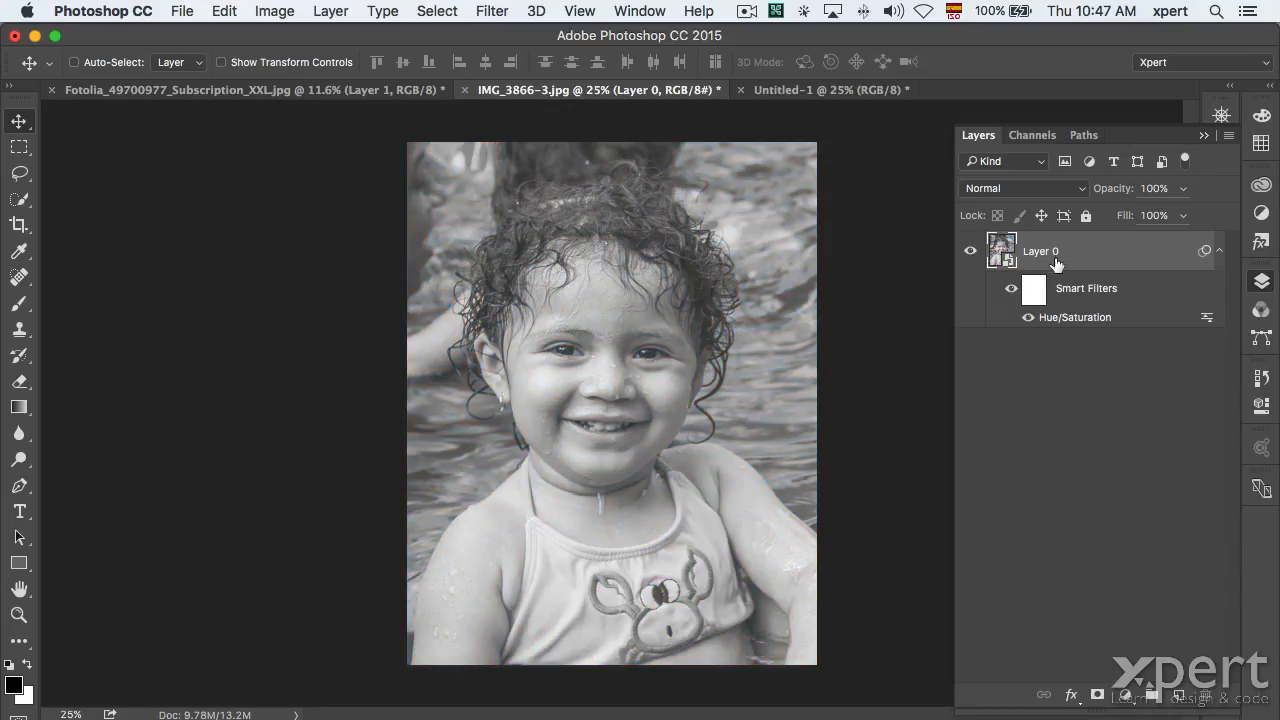
click(1082, 290)
Edit the Hue/Saturation smart filter to Saturation +56 for vivid colours.
double_click(1080, 322)
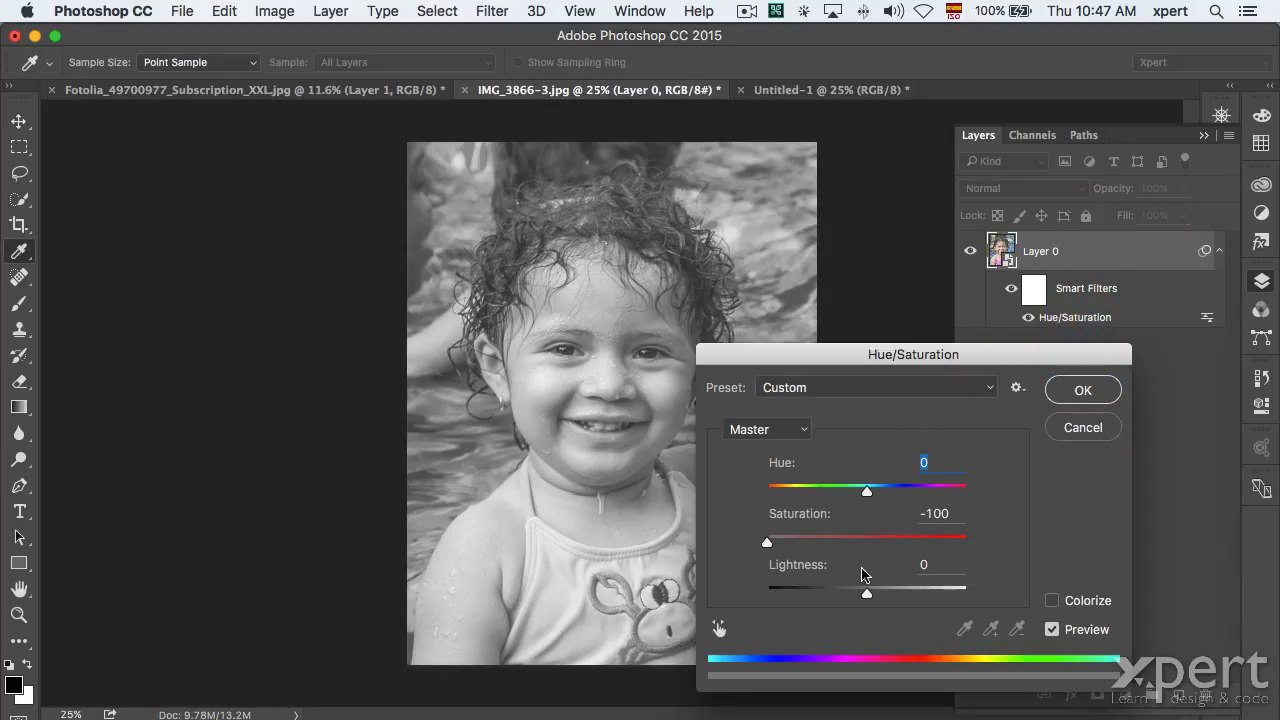
drag(767, 541, 920, 543)
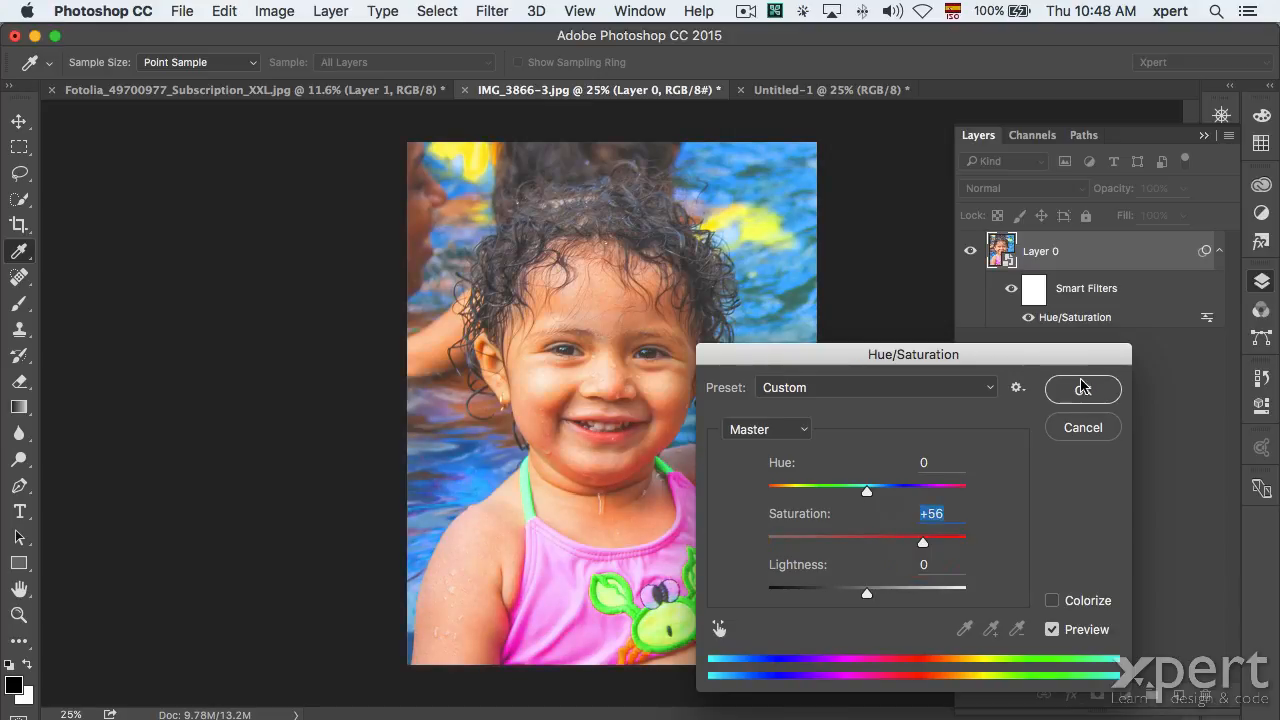
click(1083, 390)
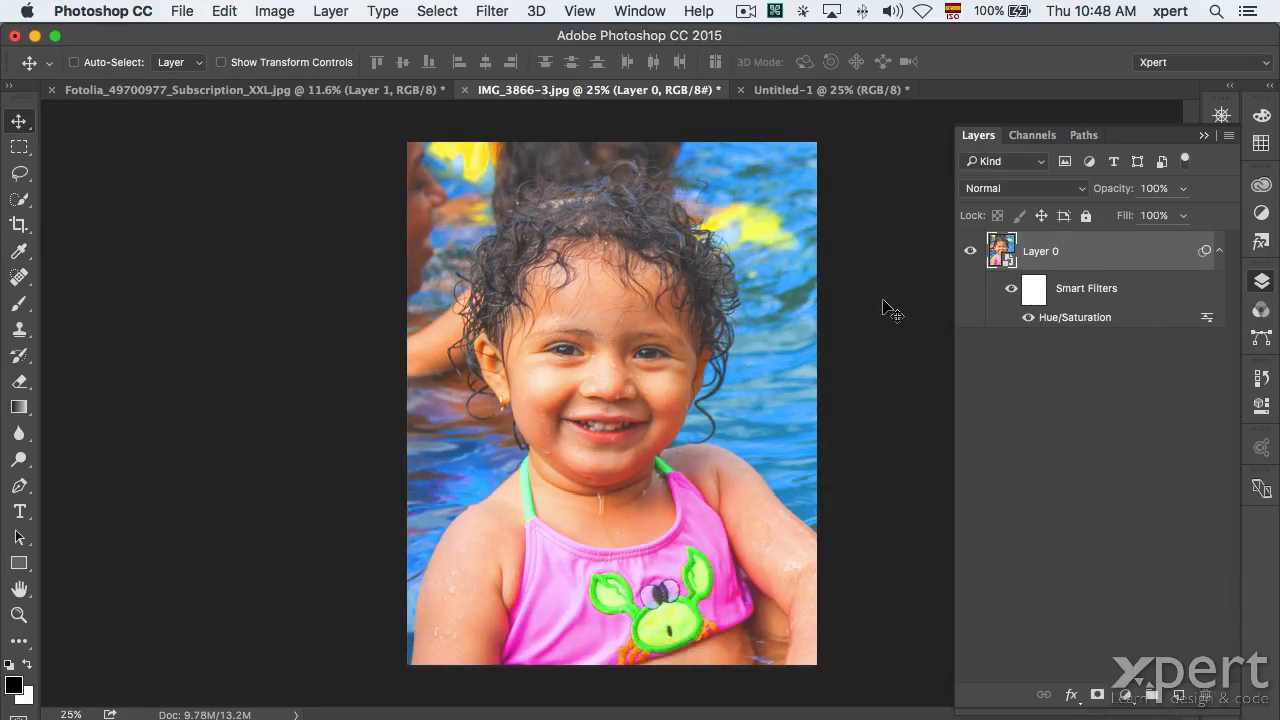
Open Layer 0.psb, close it, and revert IMG_3866-3.jpg to its saved original.
double_click(998, 252)
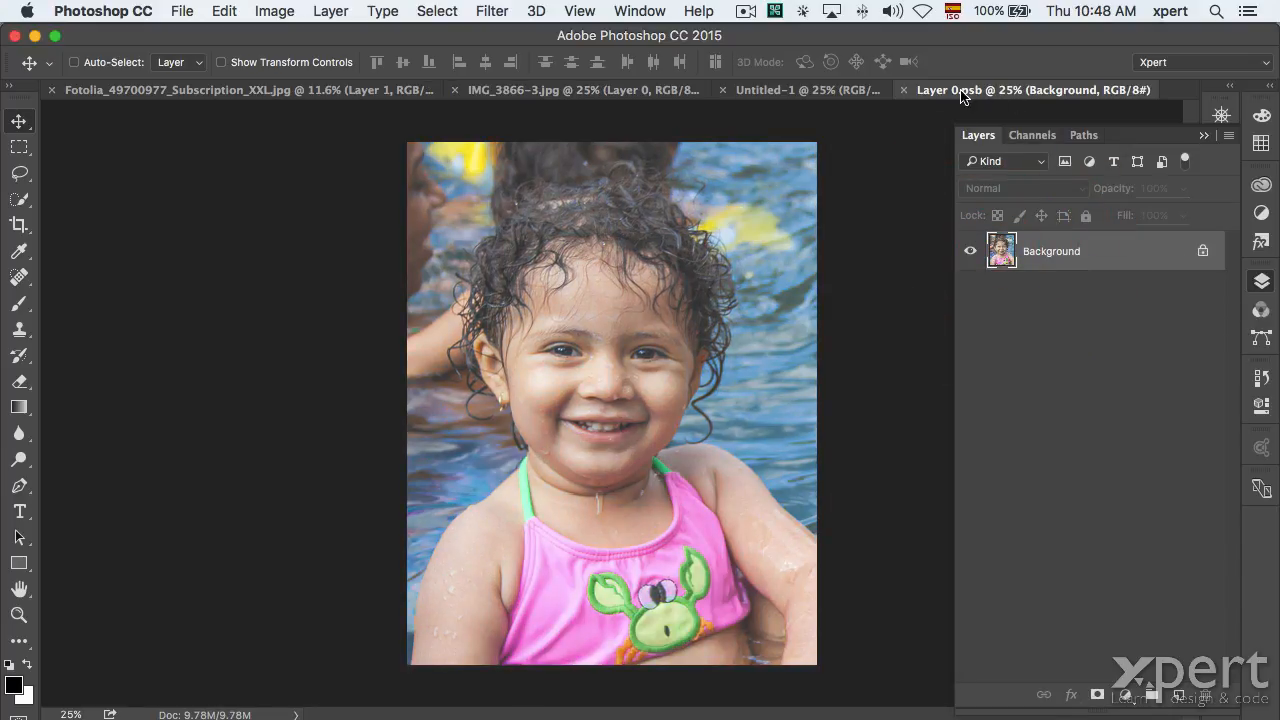
click(905, 91)
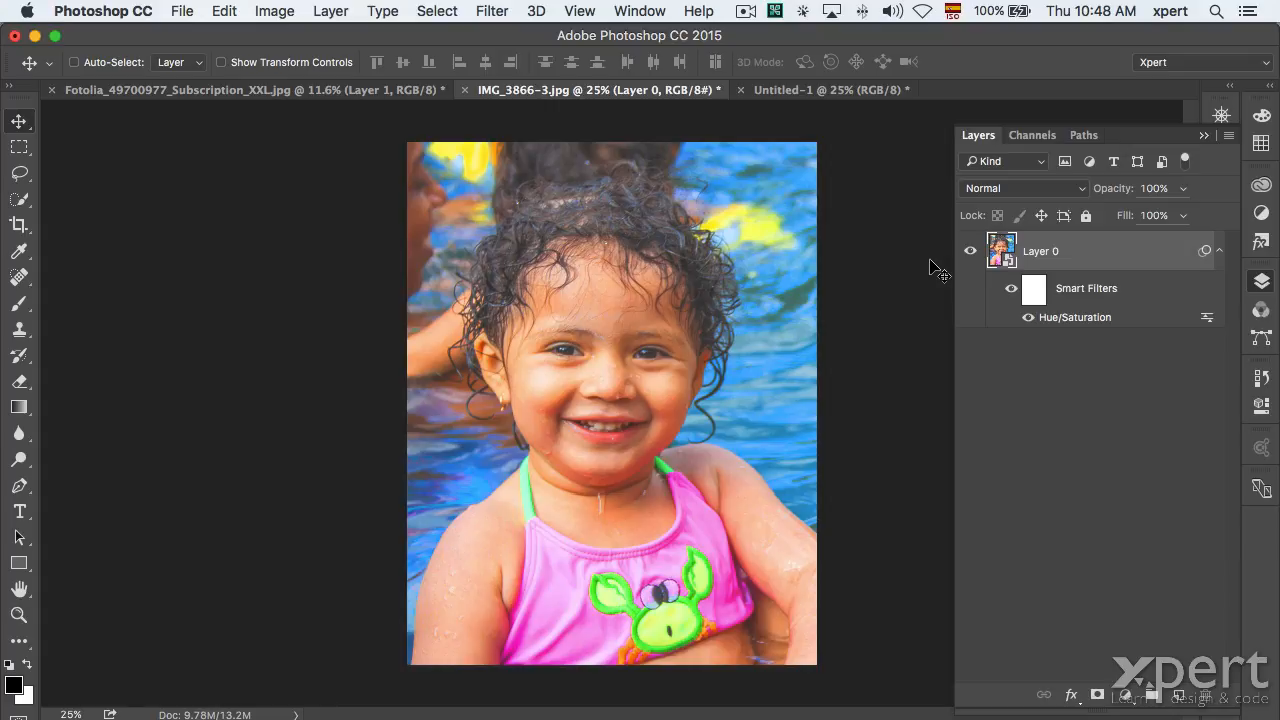
click(193, 12)
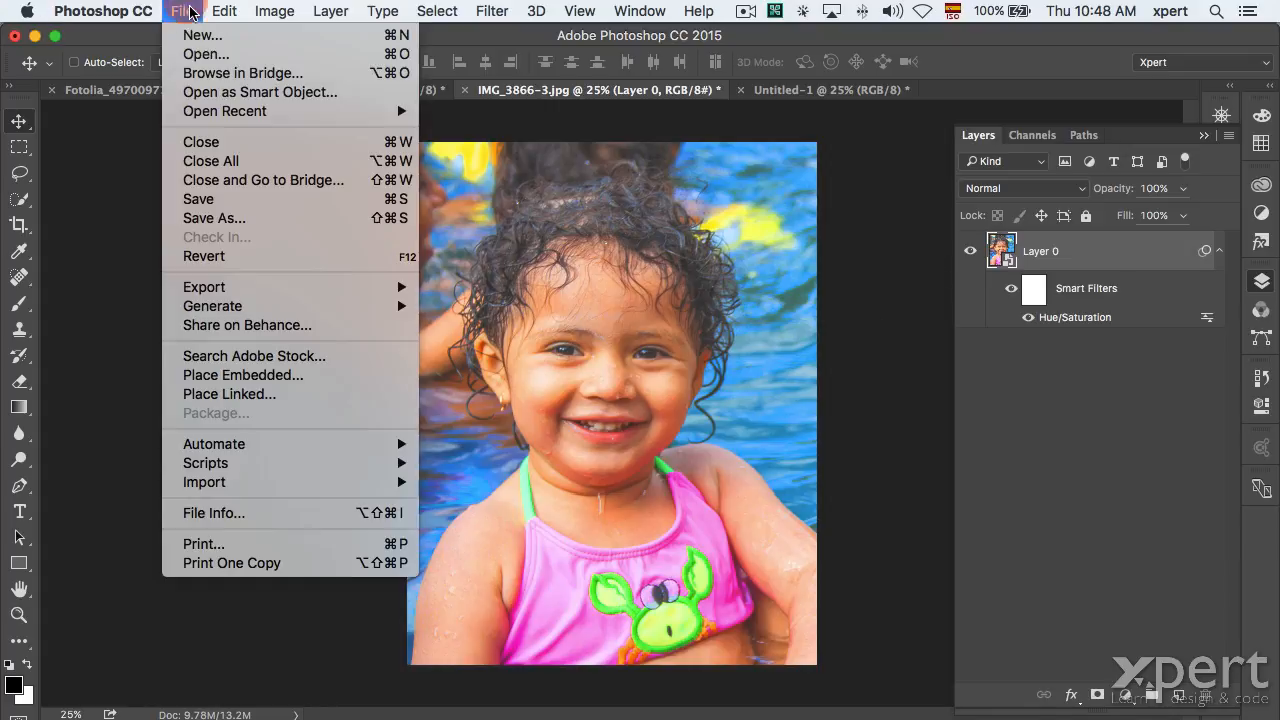
click(229, 256)
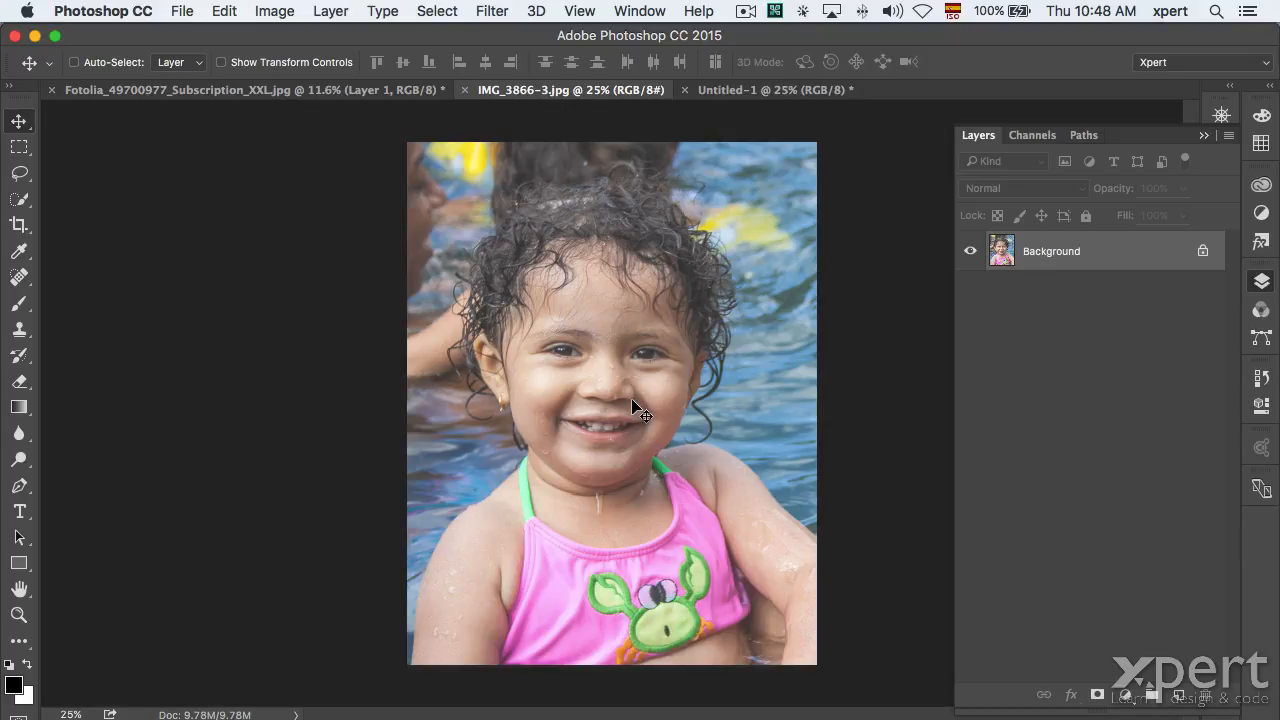
Launch Adobe Illustrator CC 2015 from Spotlight search.
key(super+space)
text(ill)
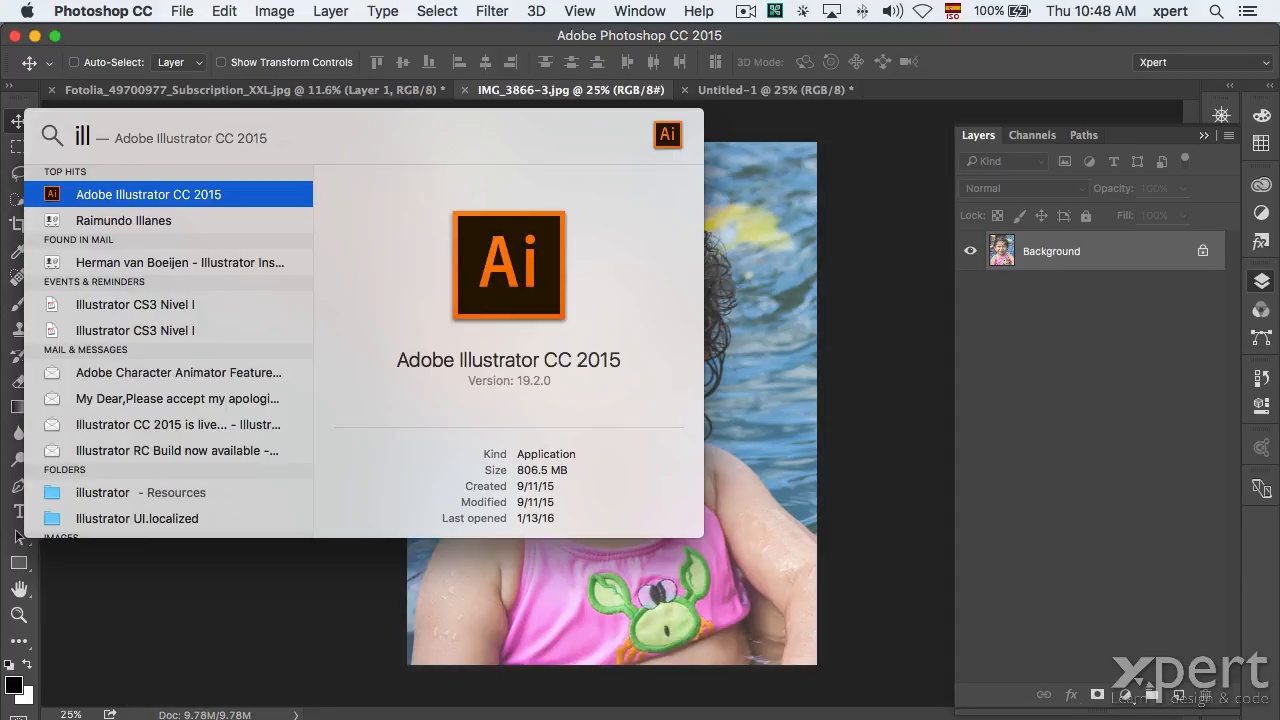
key(Return)
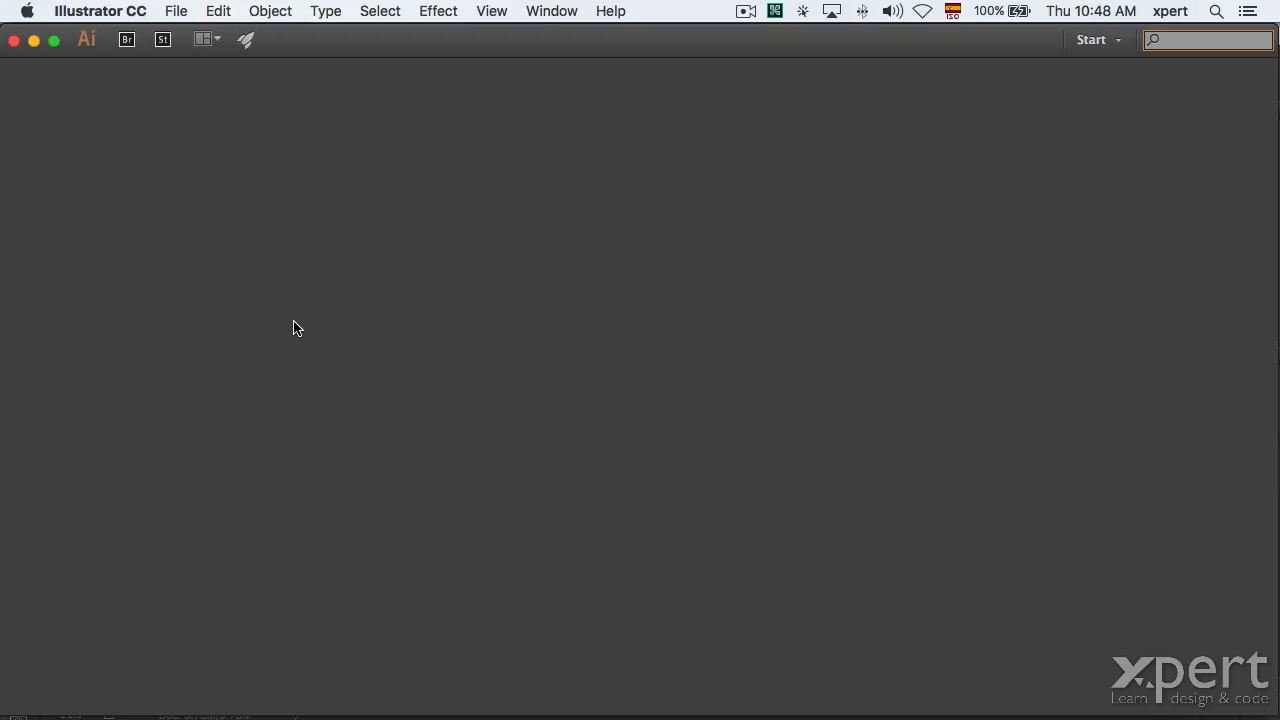
key(super+Tab)
key(super+Tab)
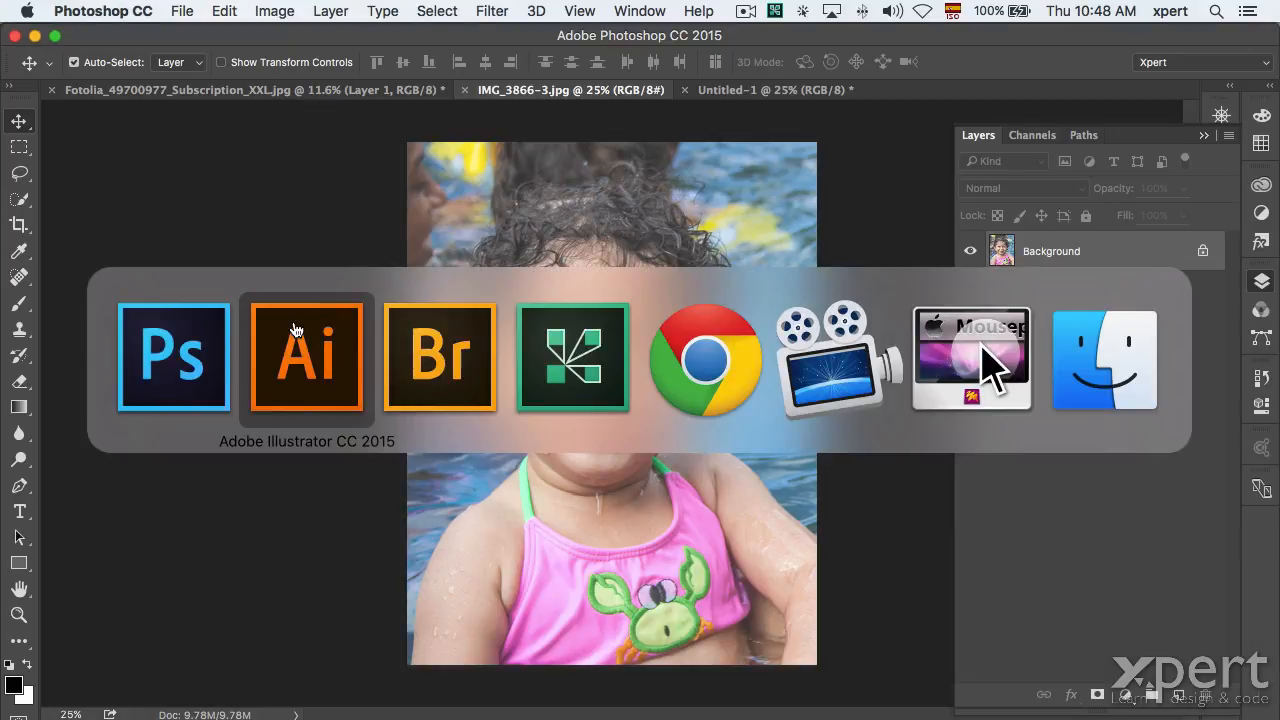
key(super+Tab)
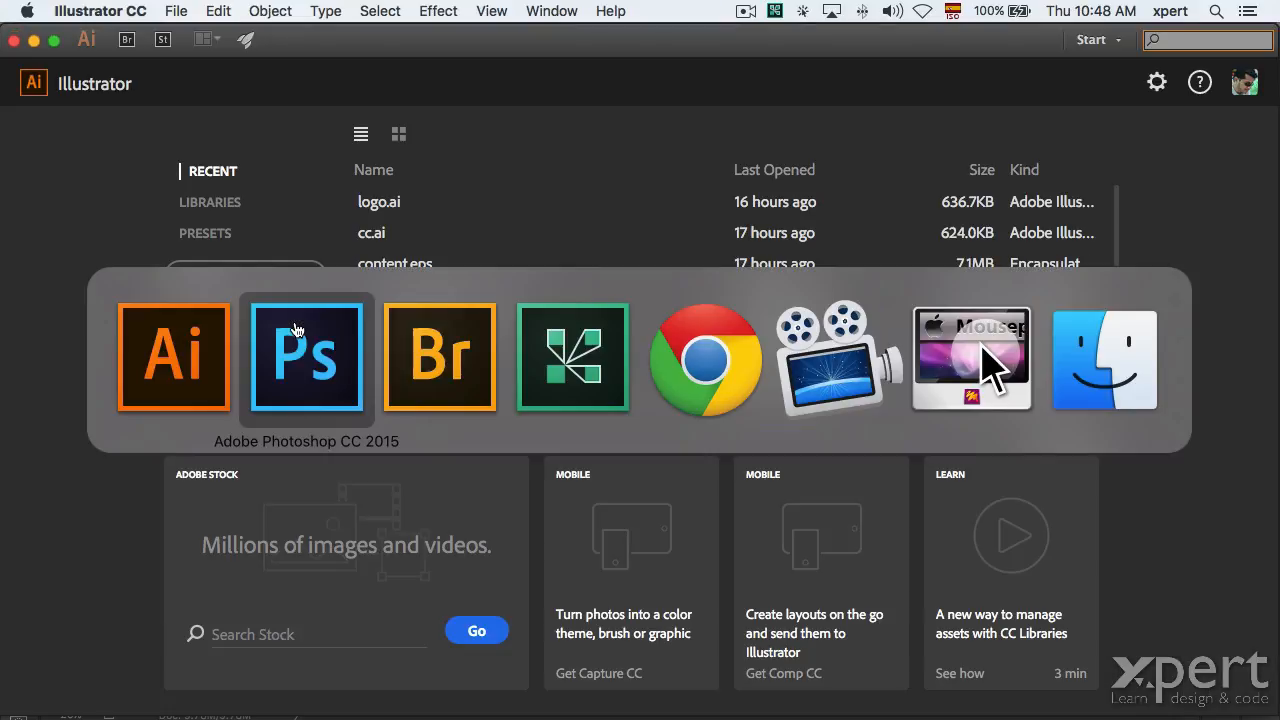
key(super+Tab)
key(super+Tab)
key(super+Tab)
key(super+Tab)
key(super+Tab)
key(super+Tab)
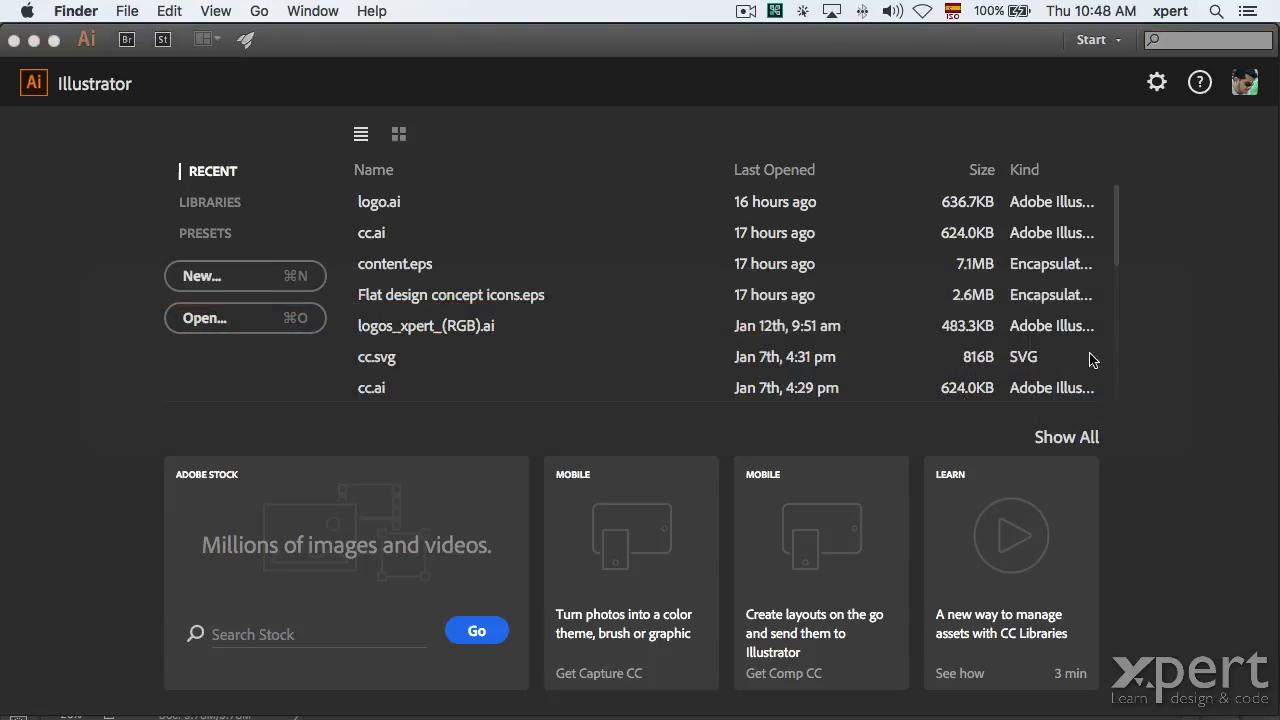
key(super+Tab)
key(super+Tab)
Open the recent file logo.ai and zoom out to 150% with the Libraries panel collapsed.
click(580, 360)
double_click(354, 316)
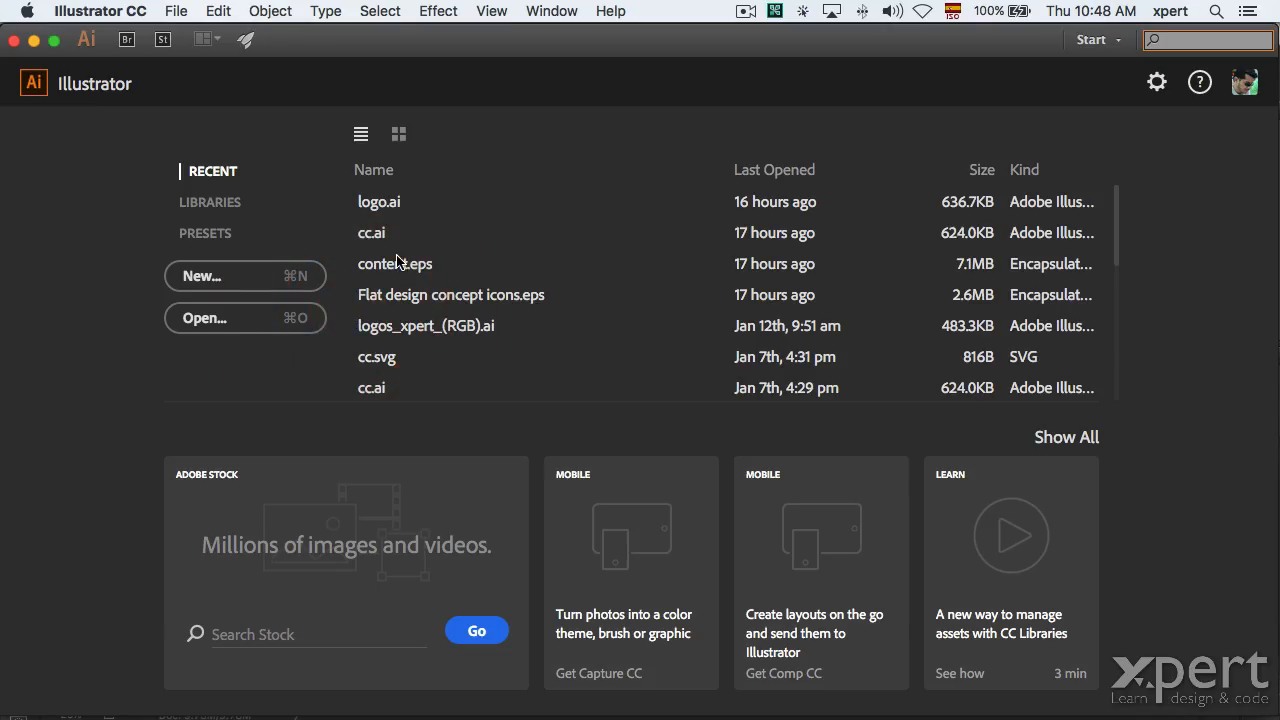
key(super+0)
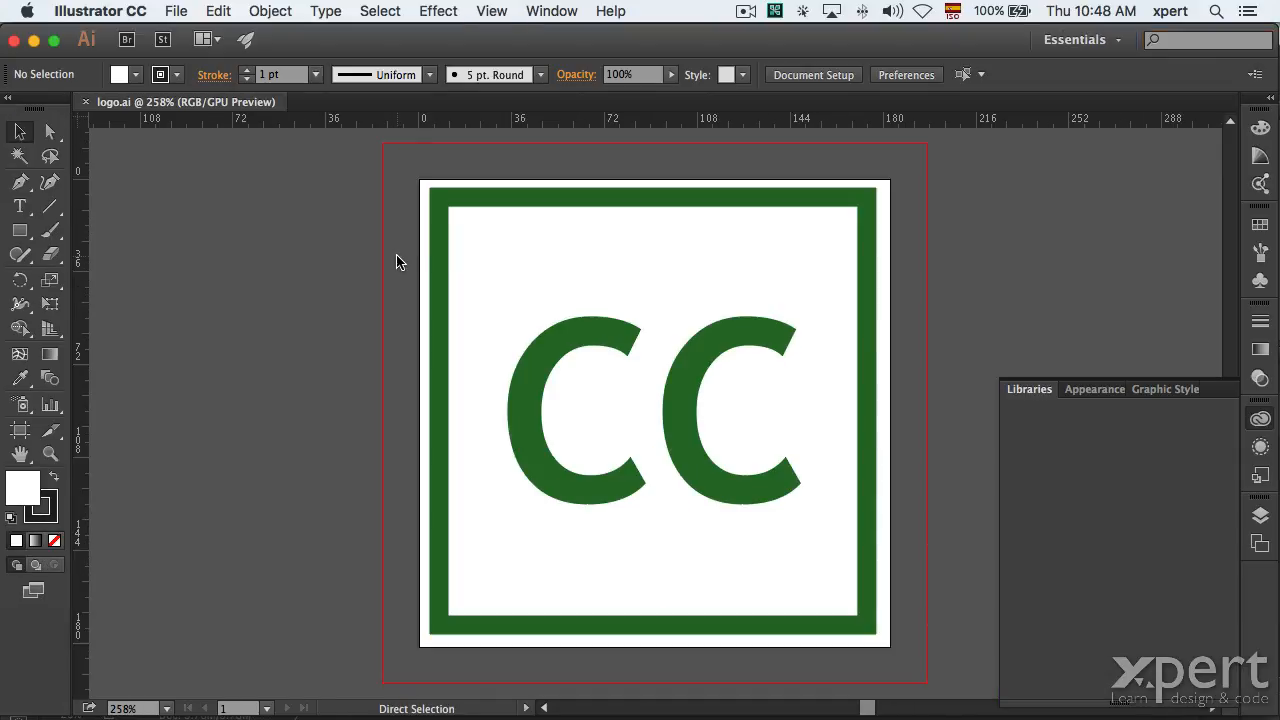
key(super+minus)
key(super+minus)
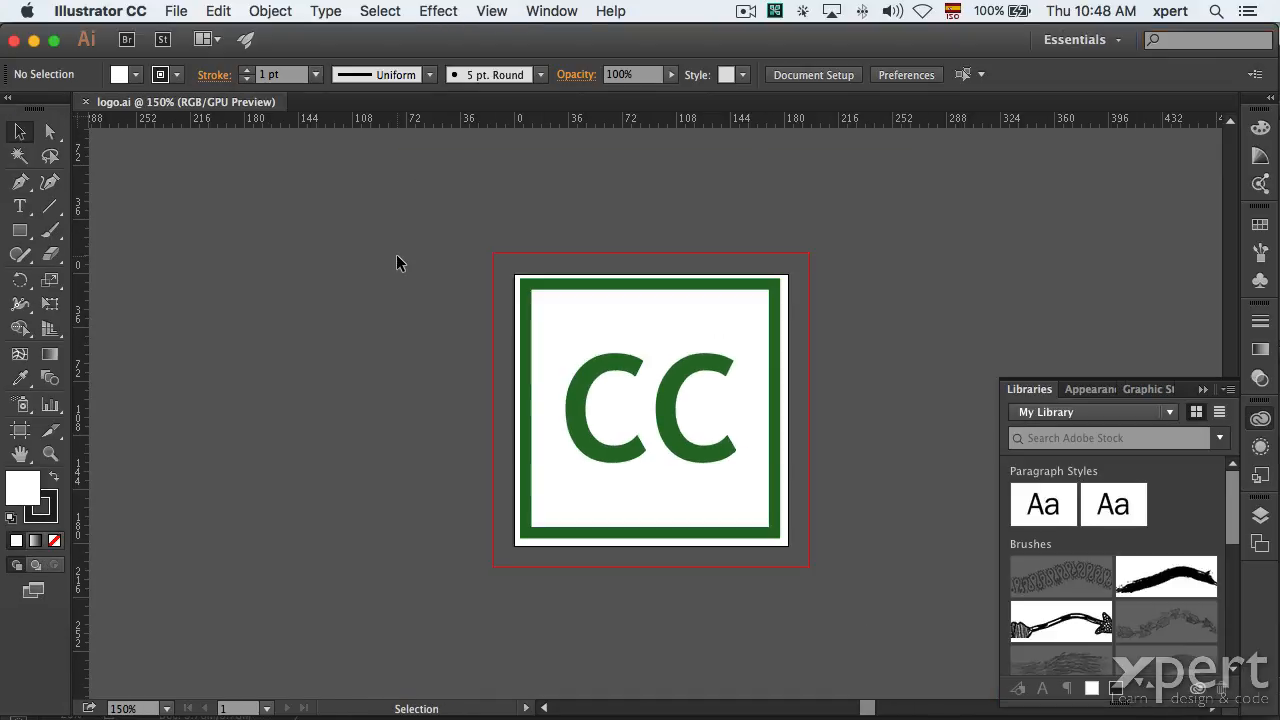
click(1260, 419)
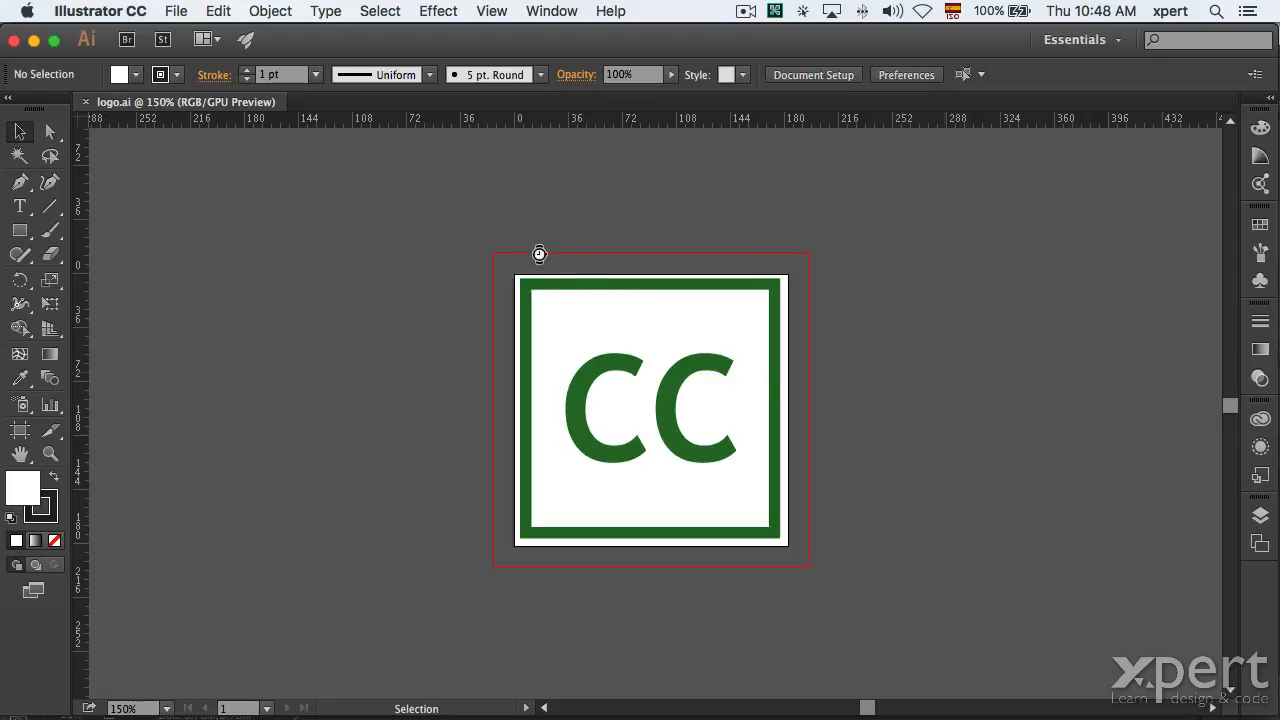
Select and copy the whole CC logo group, then return to Photoshop.
drag(855, 597, 923, 605)
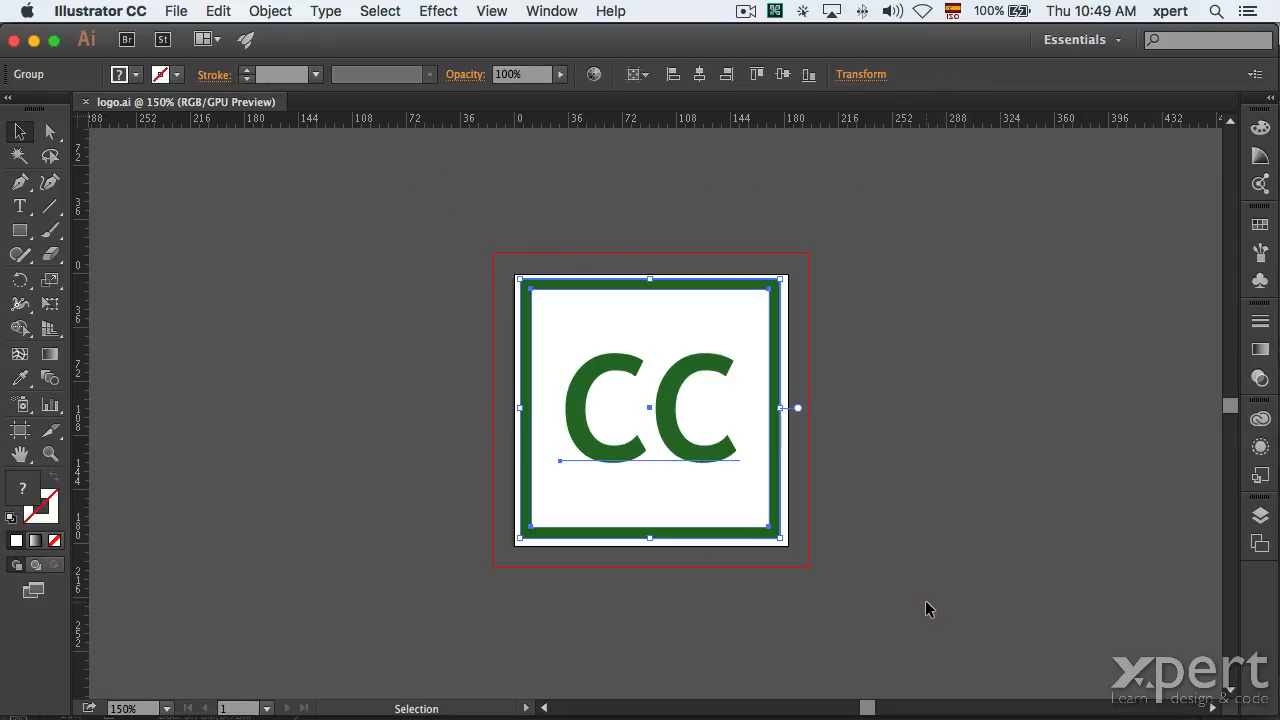
key(a)
key(v)
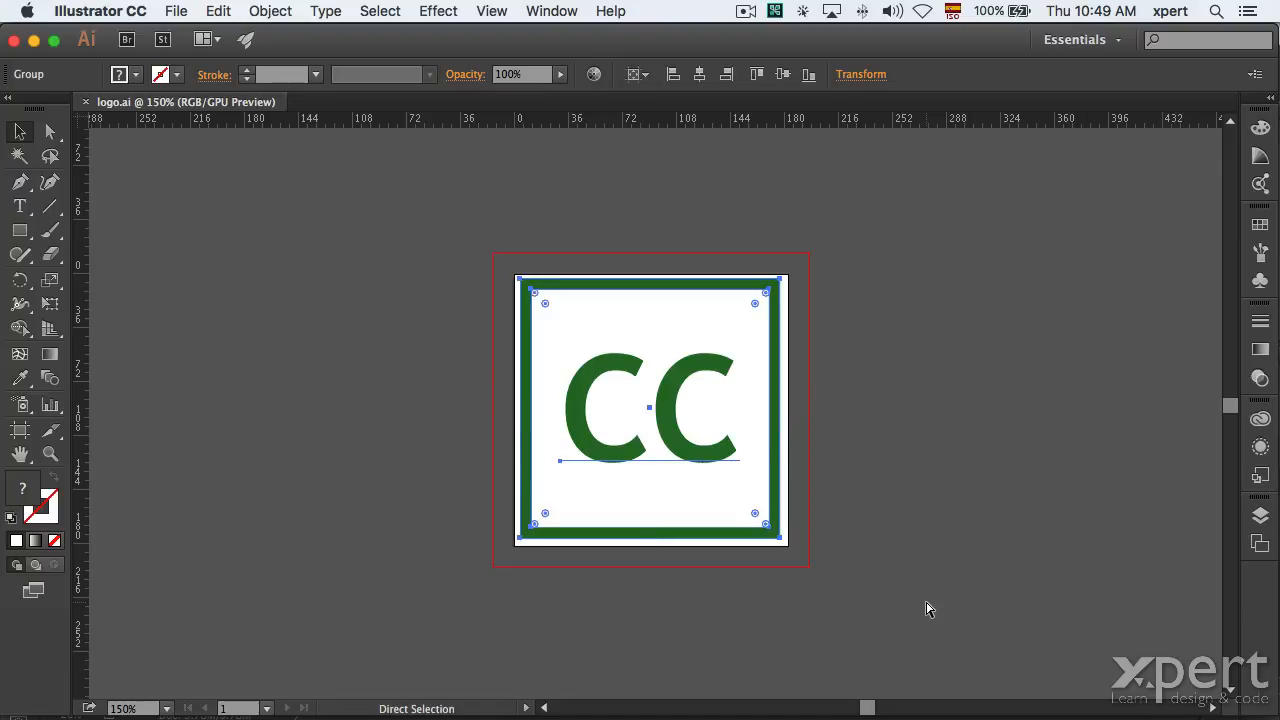
key(super+Tab)
key(super+Tab)
key(super+Tab)
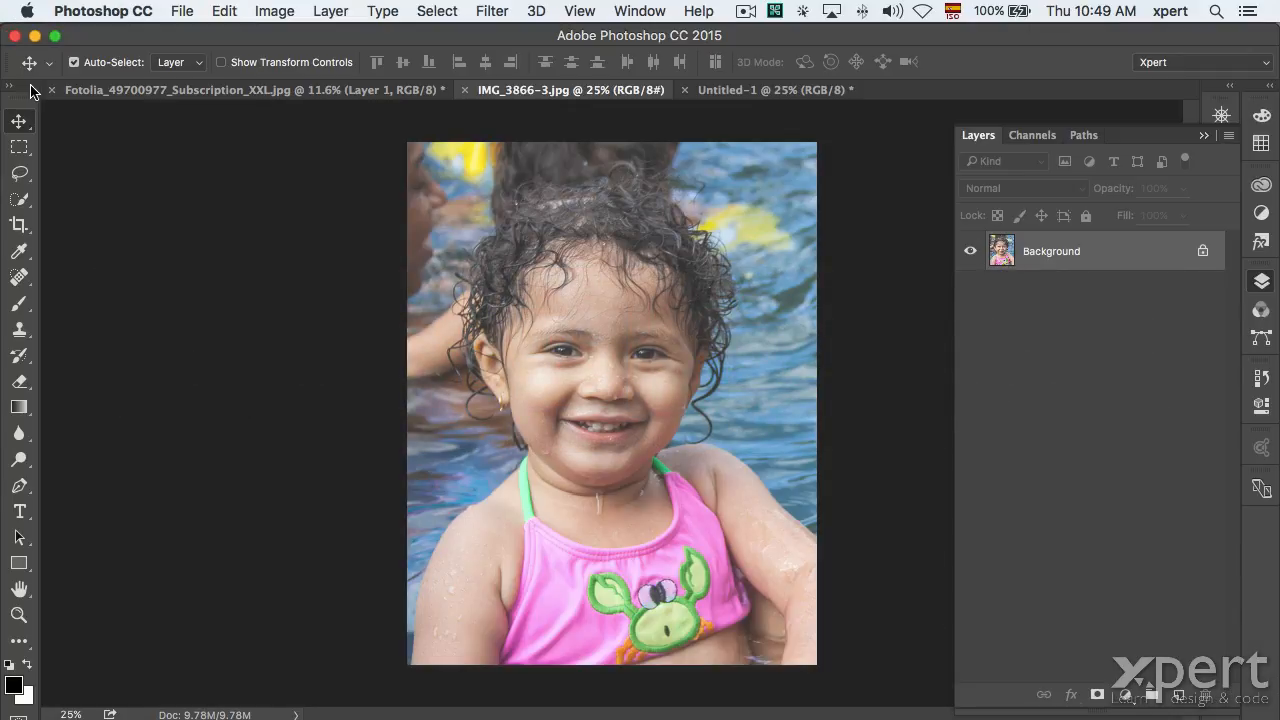
Paste the CC logo as a Smart Object with its reference point at the top-left.
key(super+v)
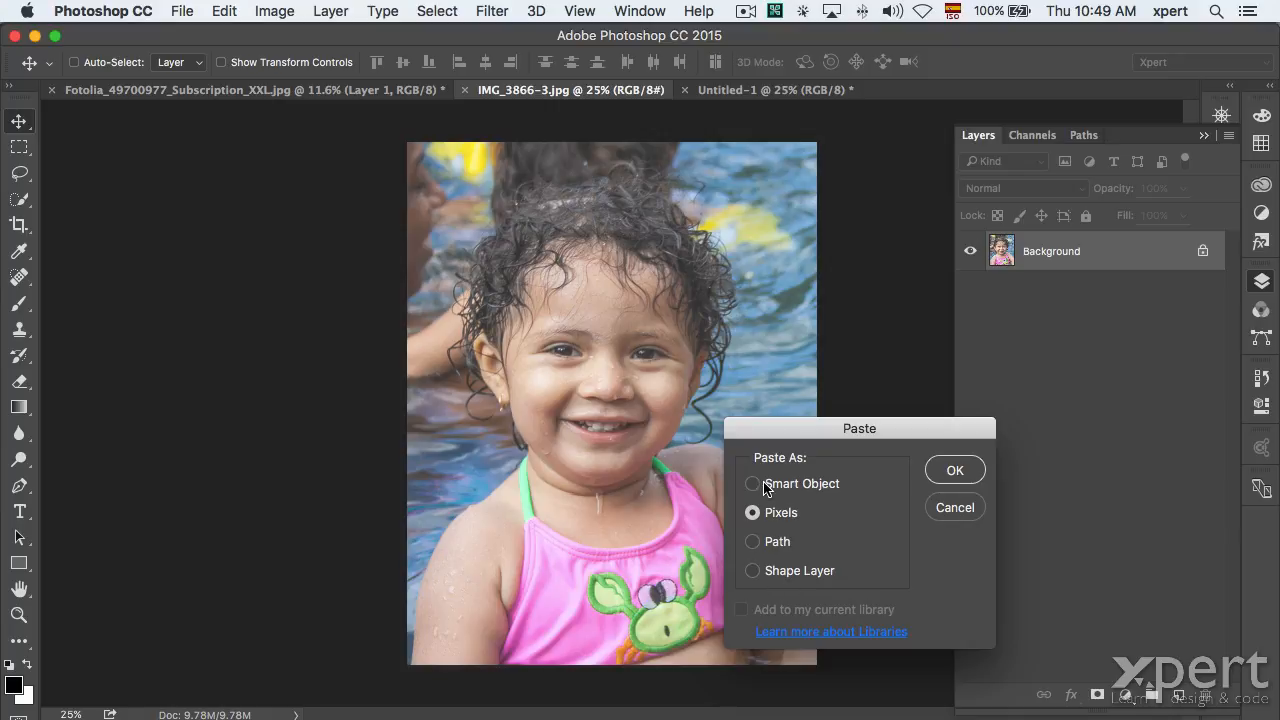
click(780, 543)
click(789, 487)
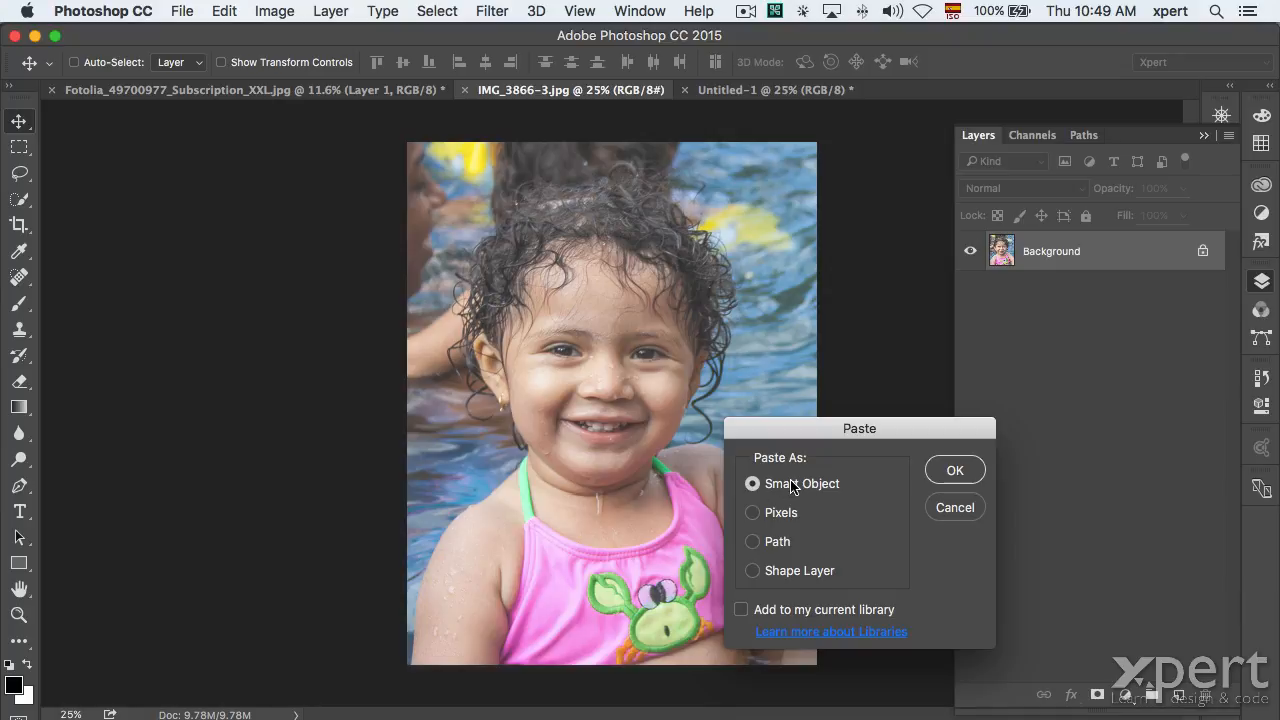
click(952, 472)
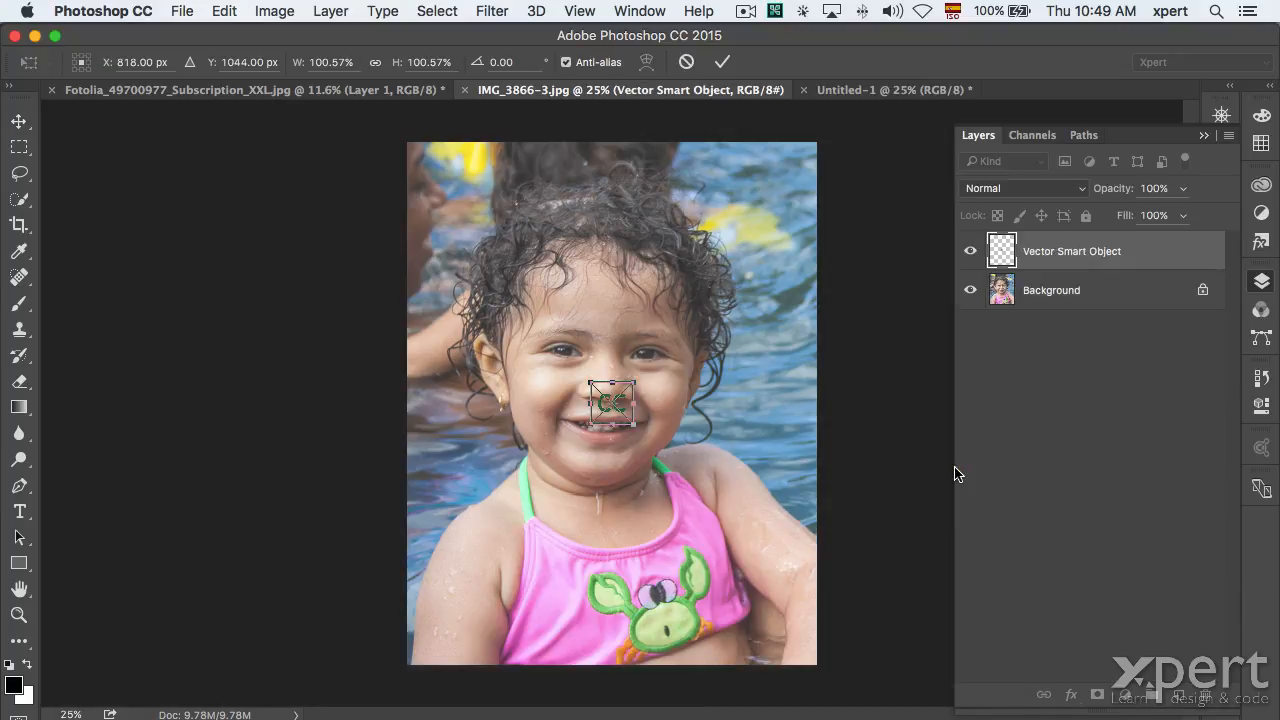
drag(613, 403, 490, 253)
Move the CC logo to the upper left and scale it to about 519% (≈1434 px square).
drag(618, 410, 466, 206)
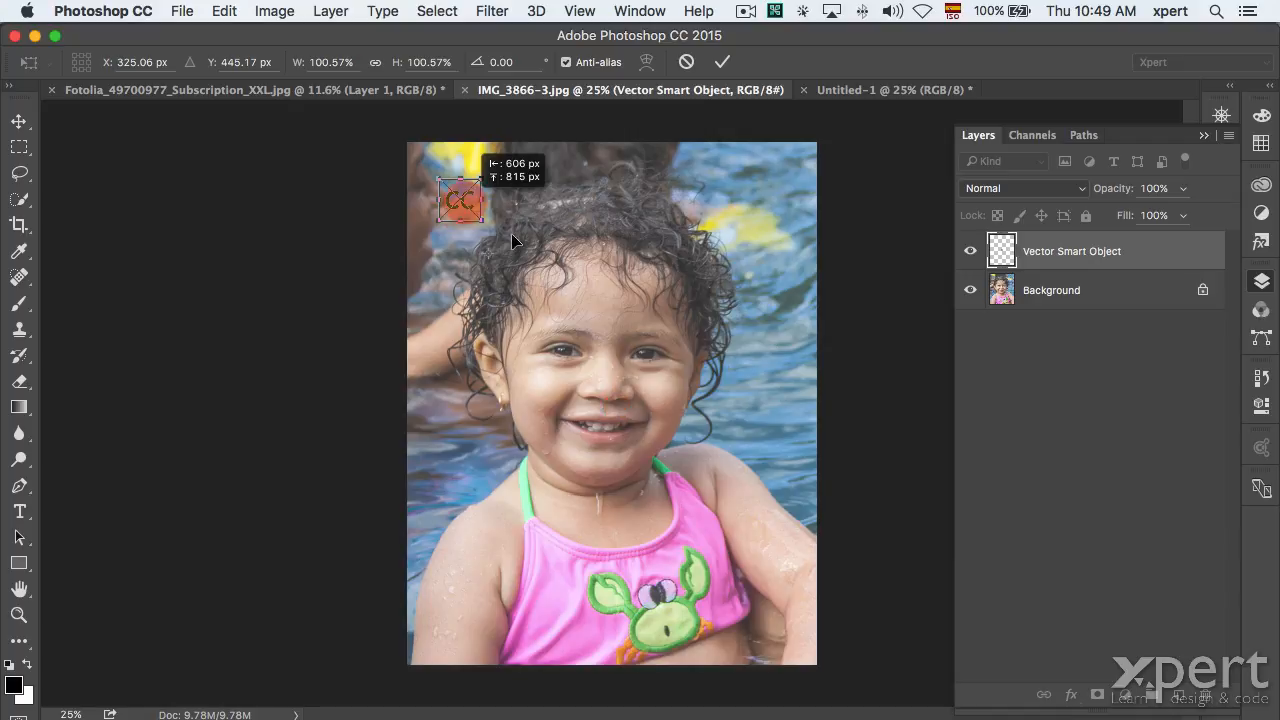
key(Return)
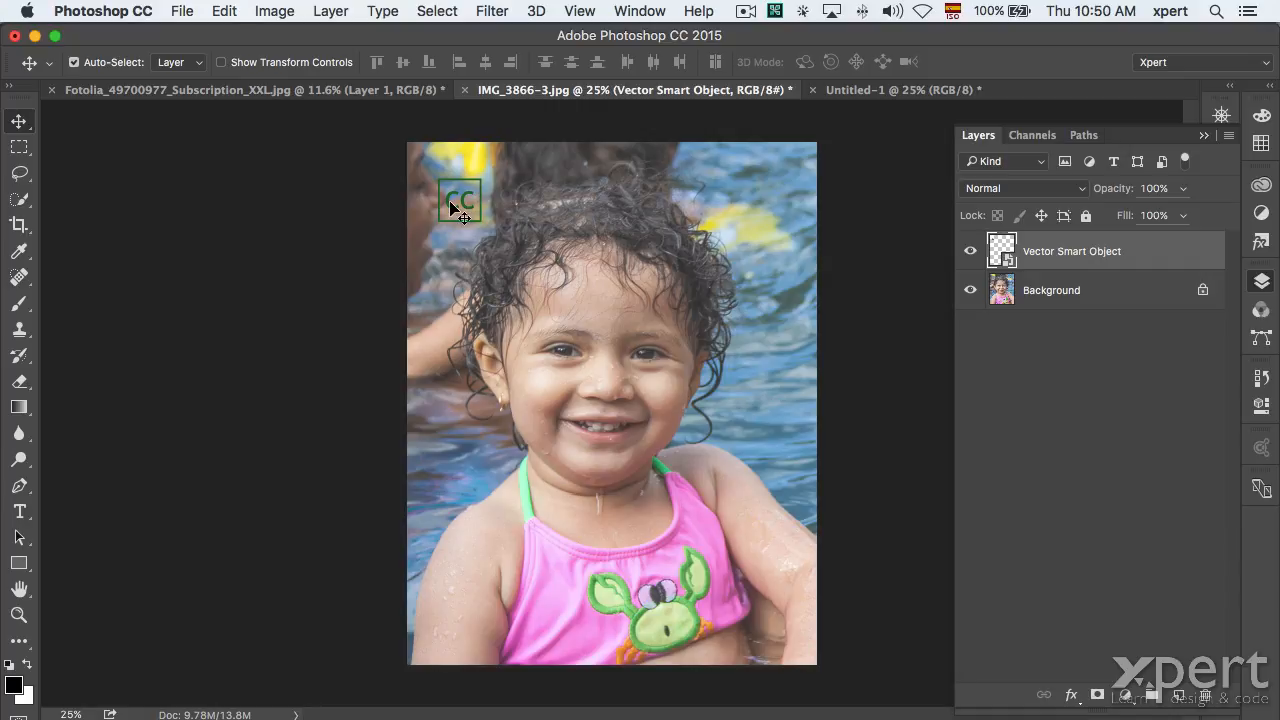
key(ctrl+t)
drag(481, 221, 704, 626)
key(Return)
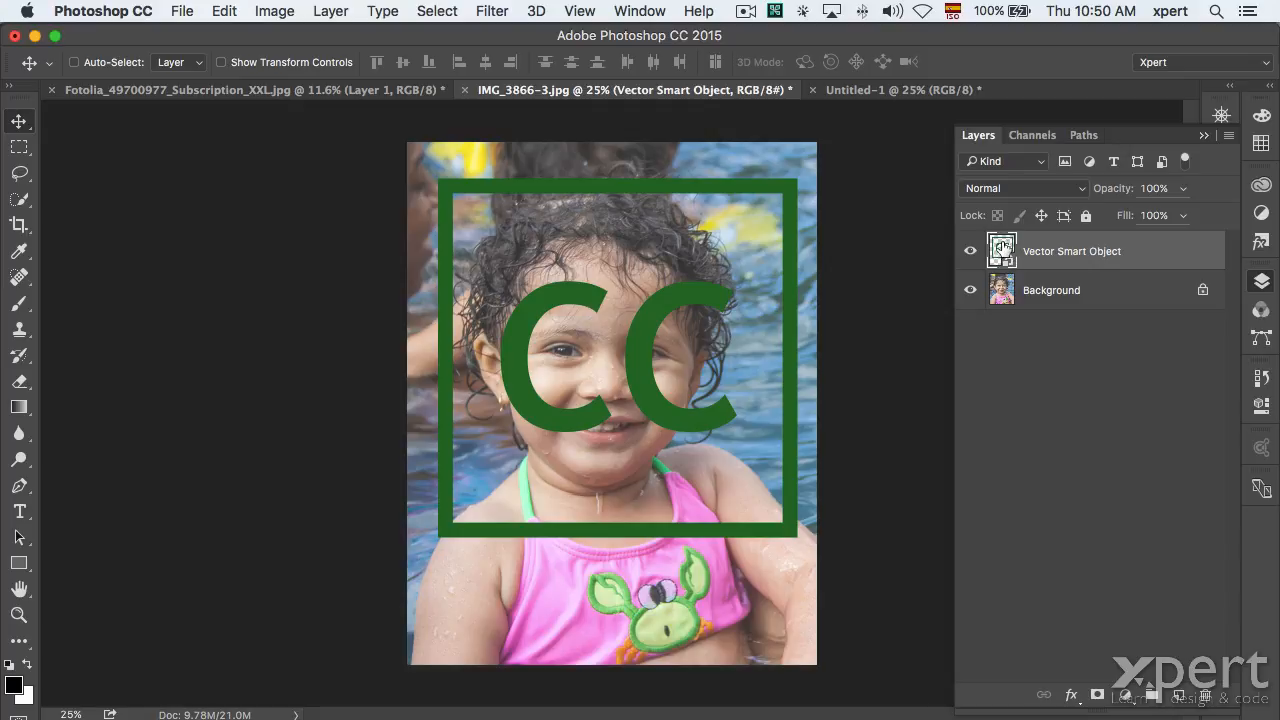
Open the smart object in Illustrator and retype the CC lettering as 'XL'.
double_click(1000, 258)
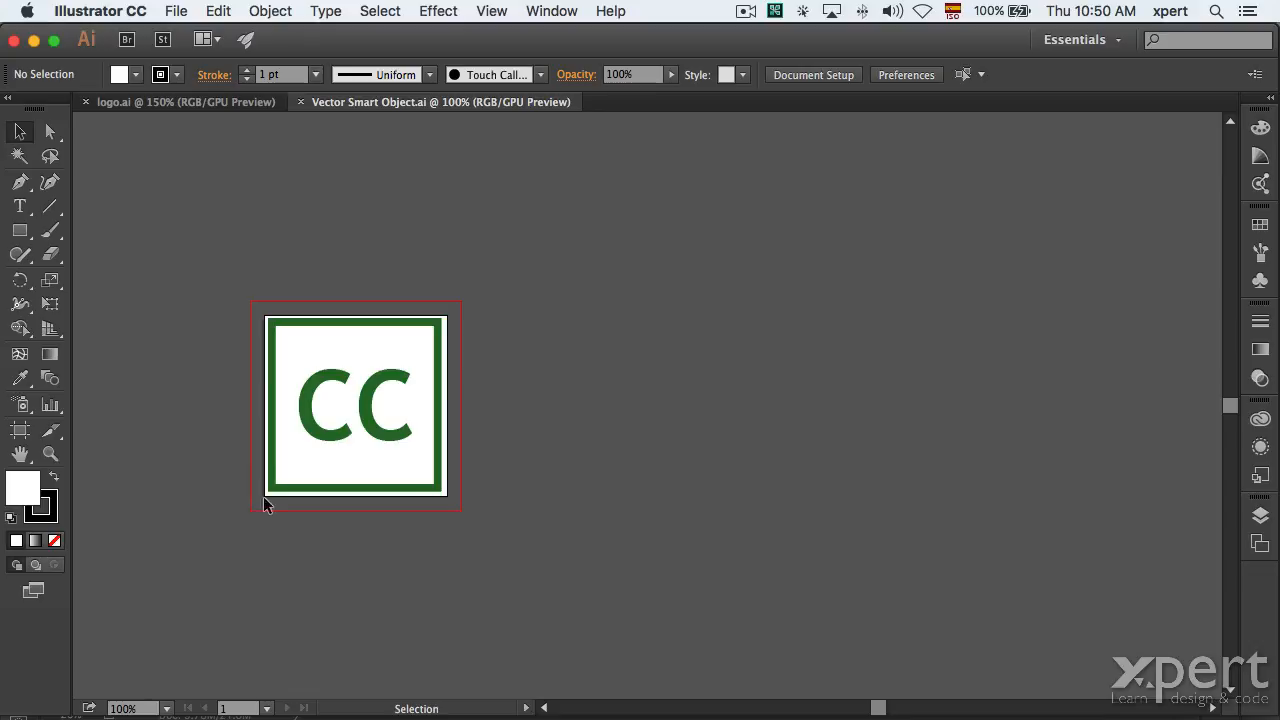
key(super+0)
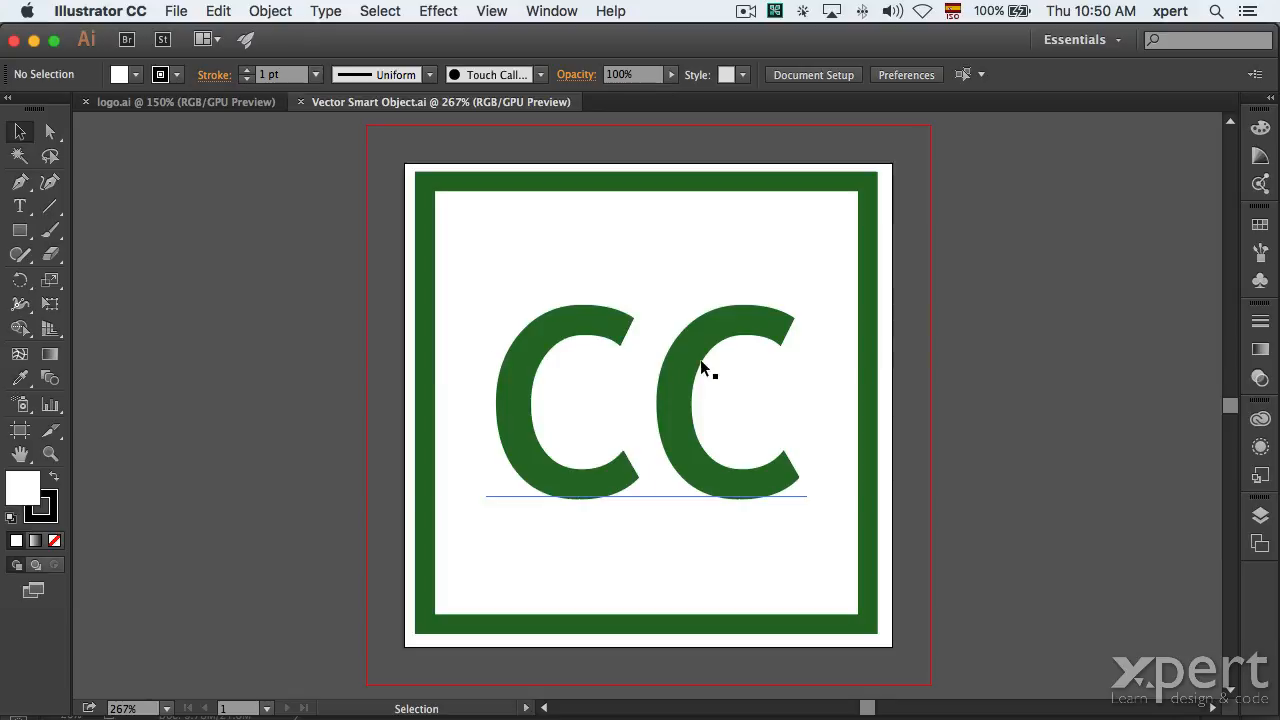
click(163, 101)
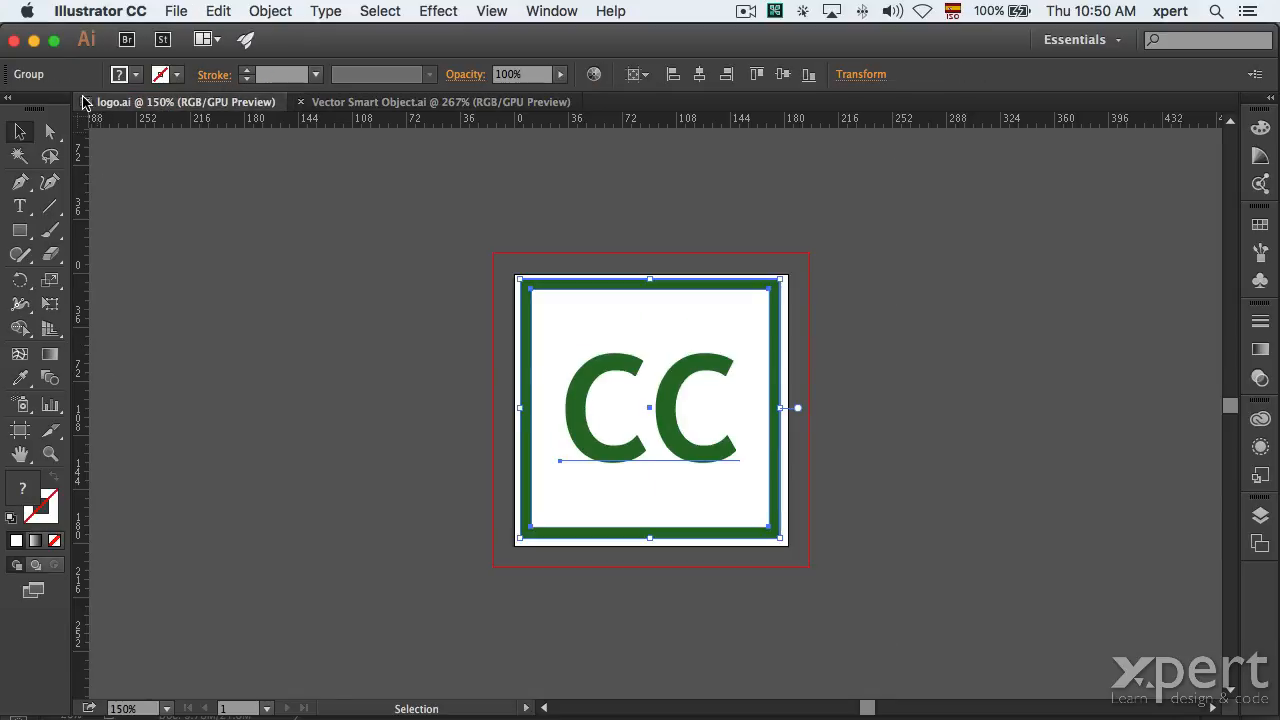
click(380, 104)
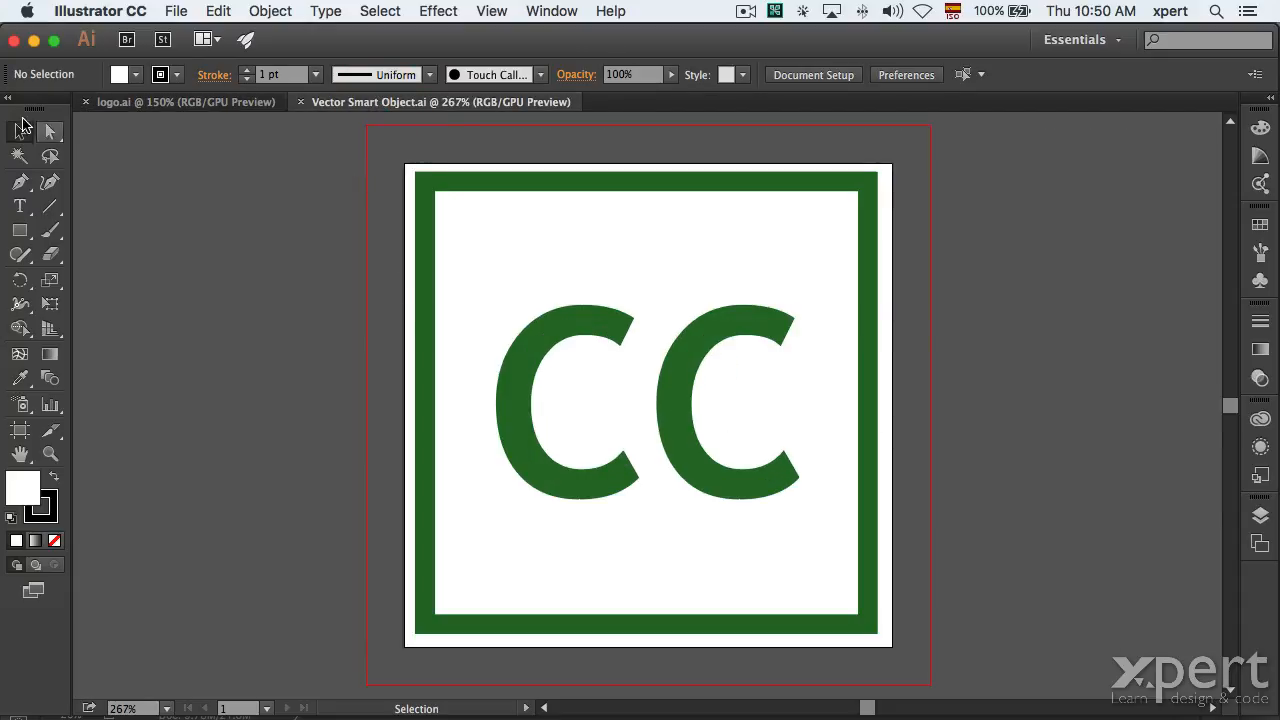
click(48, 131)
click(517, 450)
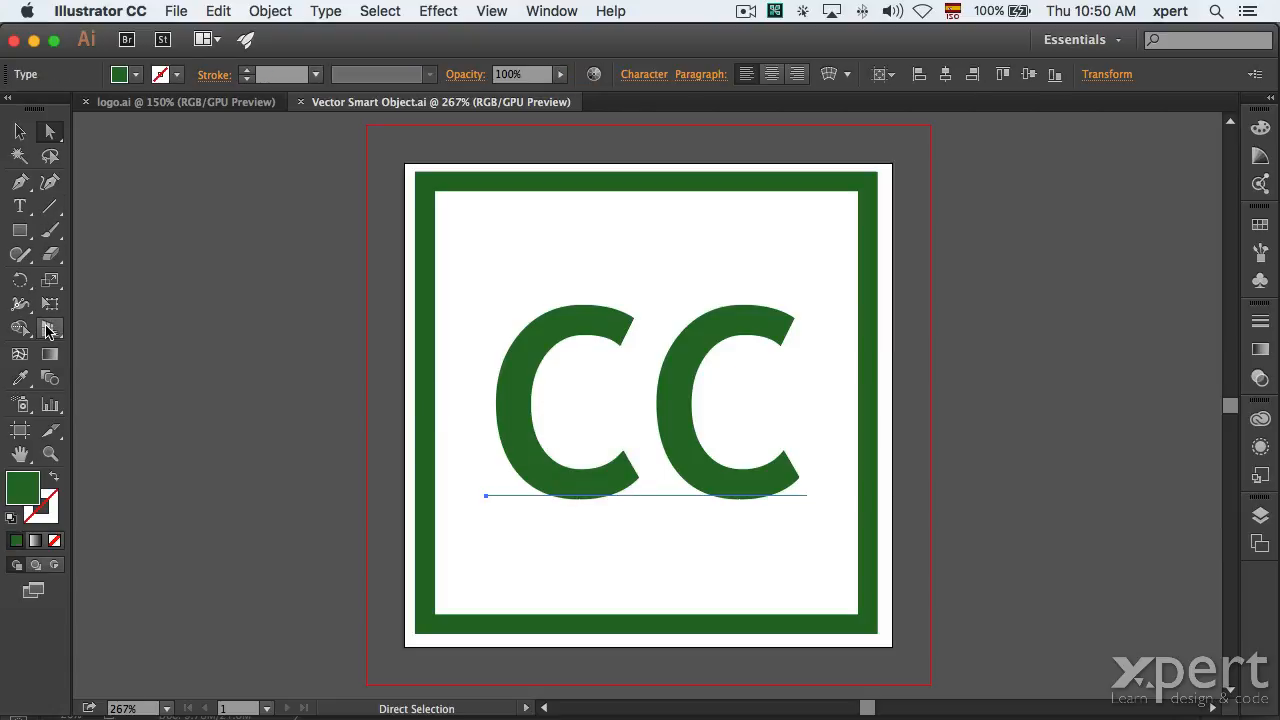
key(t)
double_click(602, 390)
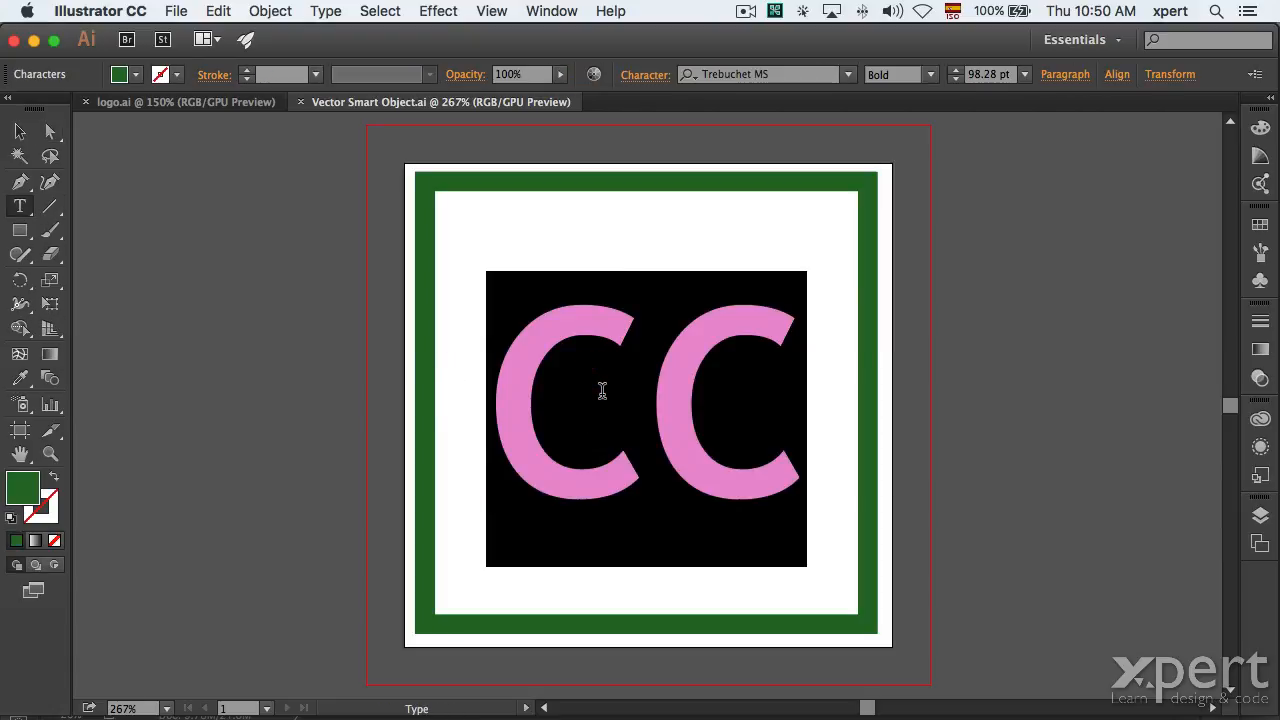
text(XL)
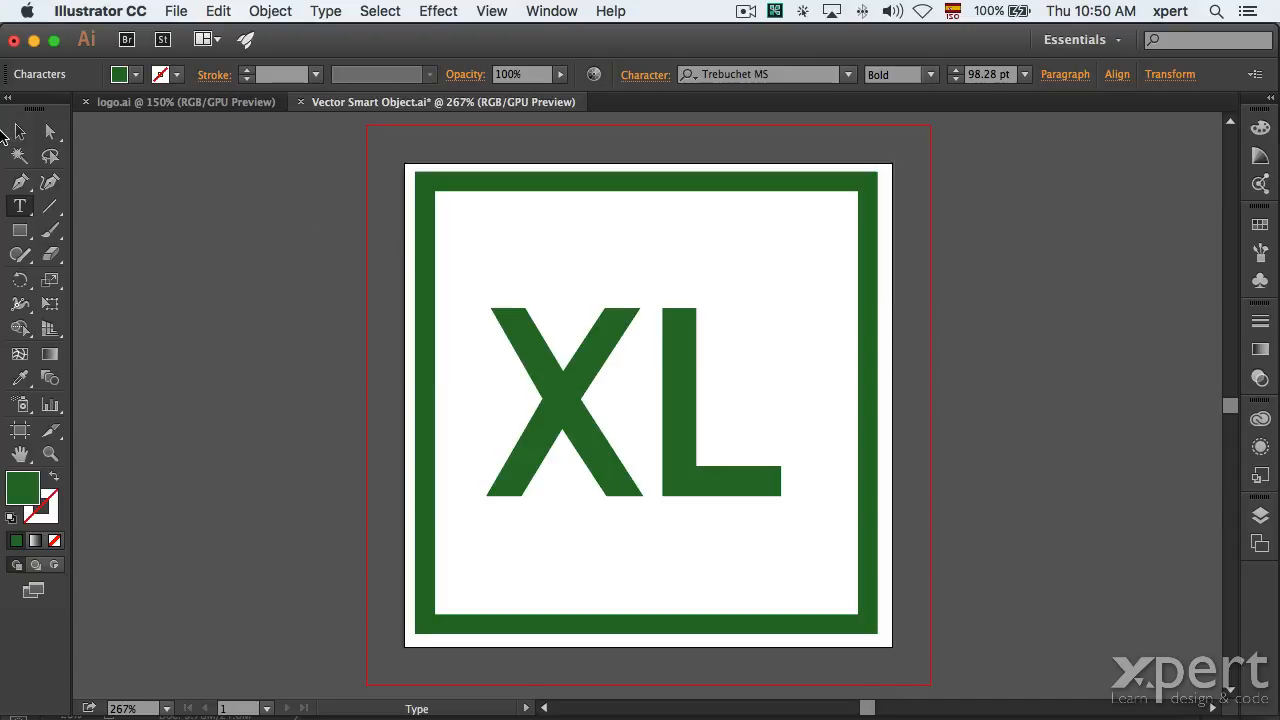
Give the XL text a crimson A2004B fill.
click(20, 139)
click(135, 75)
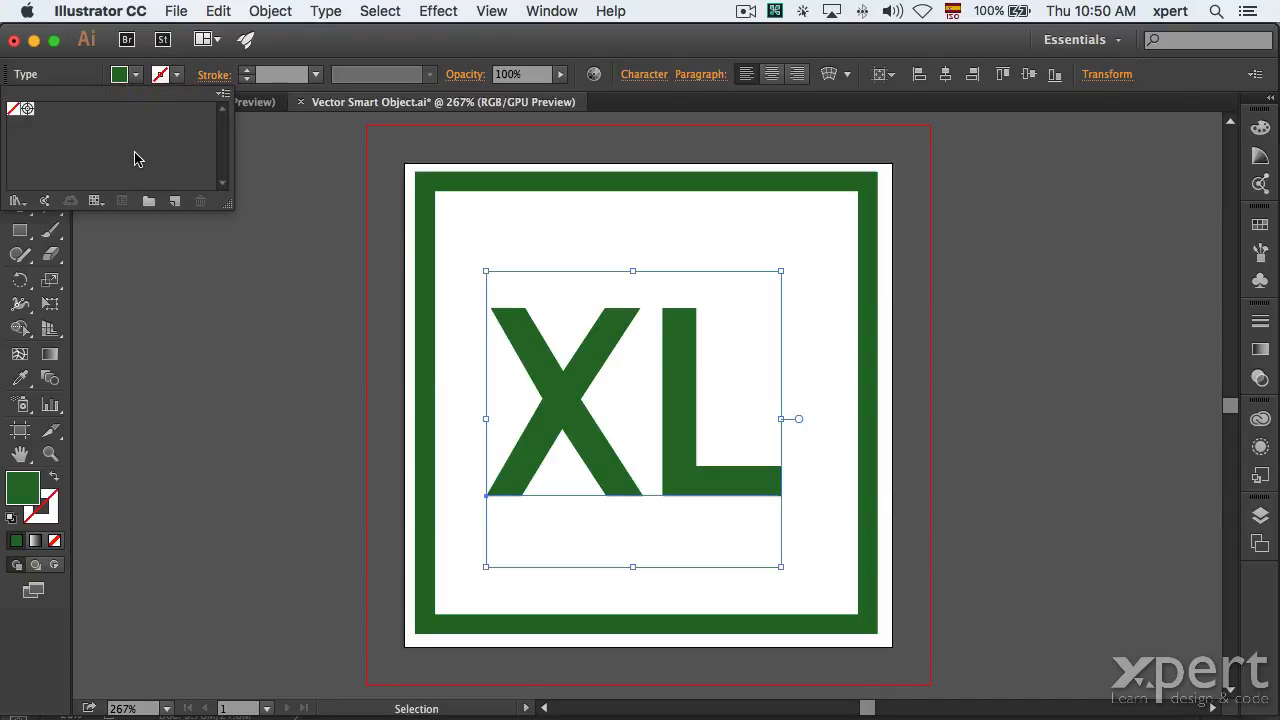
click(1259, 134)
click(1259, 134)
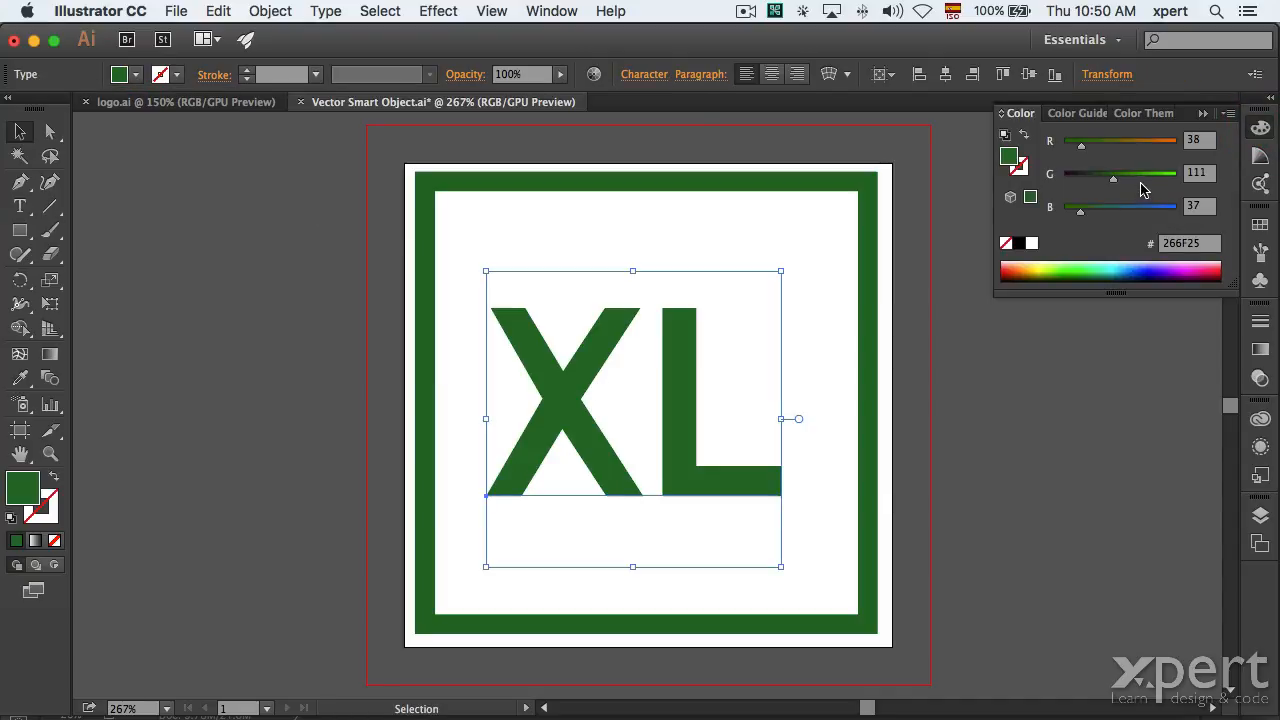
click(1190, 273)
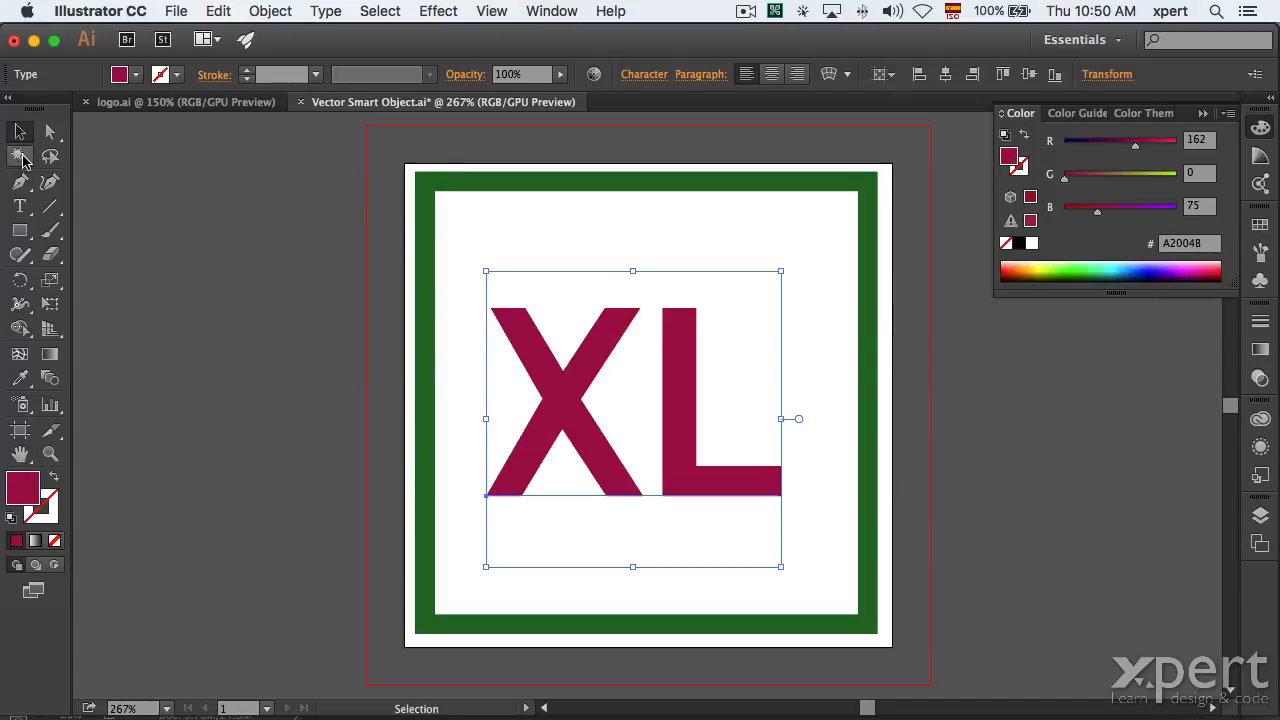
Close and save the edited smart object, returning to Photoshop.
key(super+shift+a)
key(super+w)
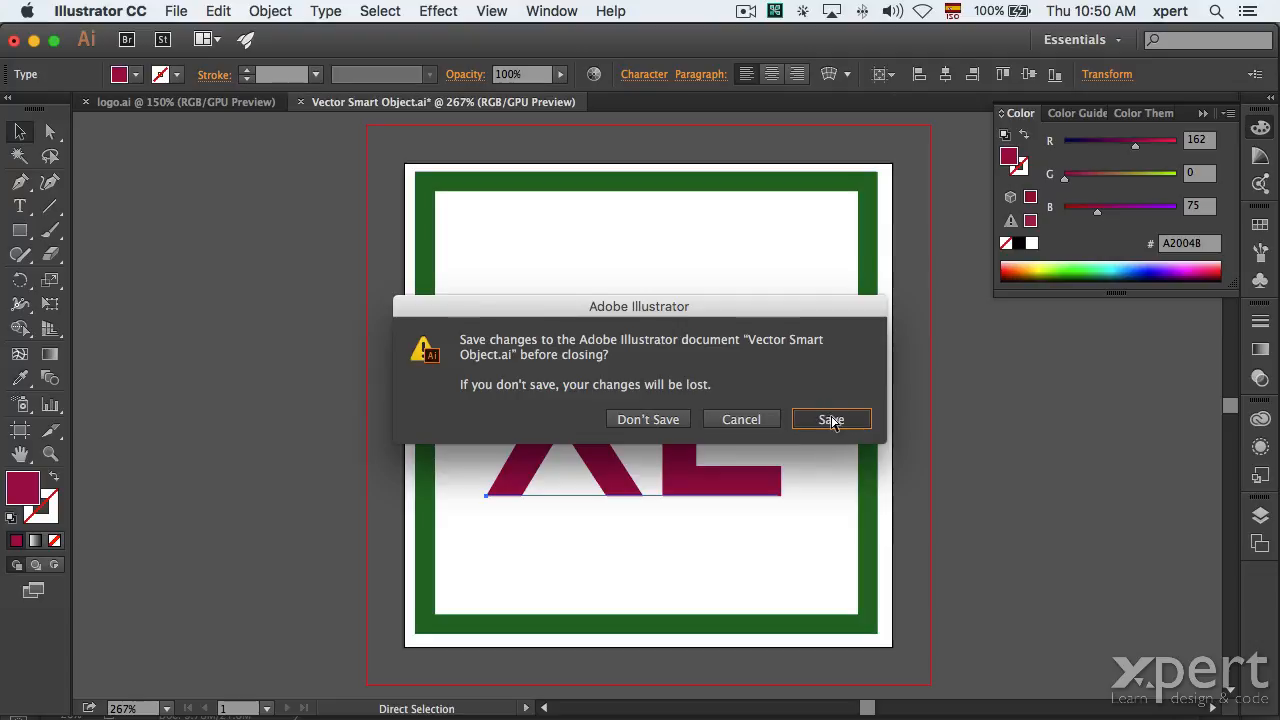
click(831, 420)
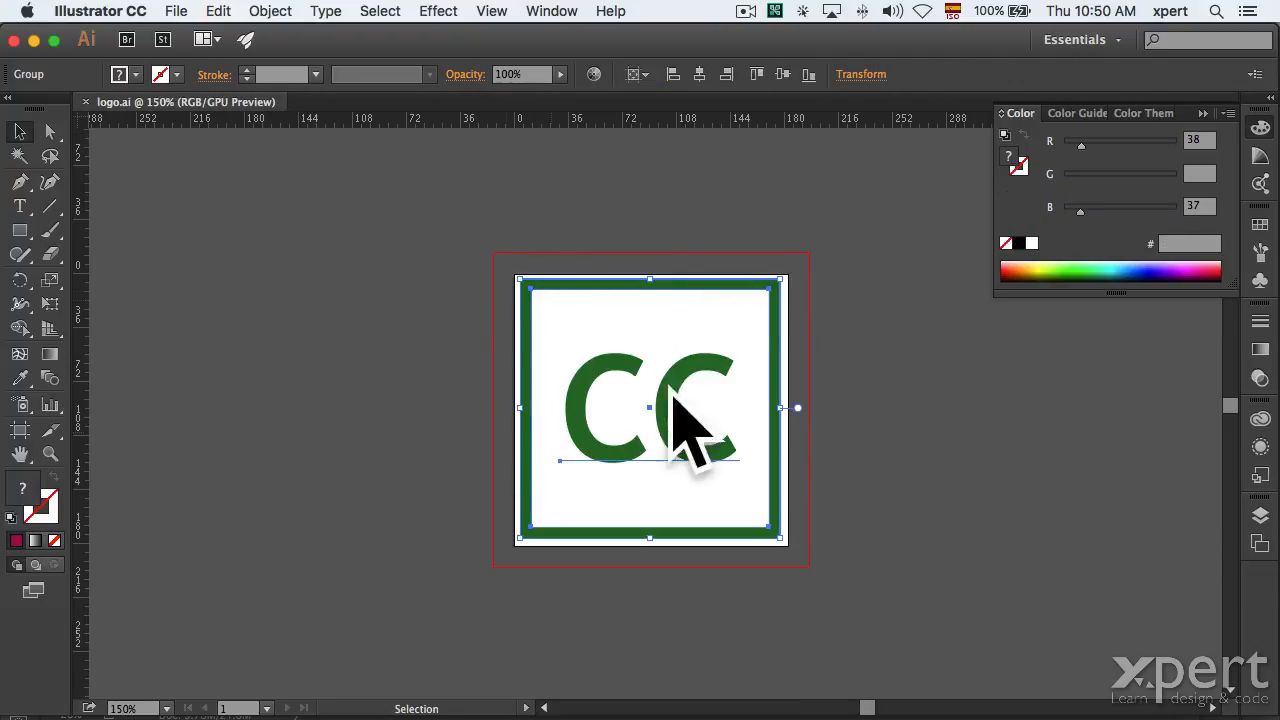
key(super+Tab)
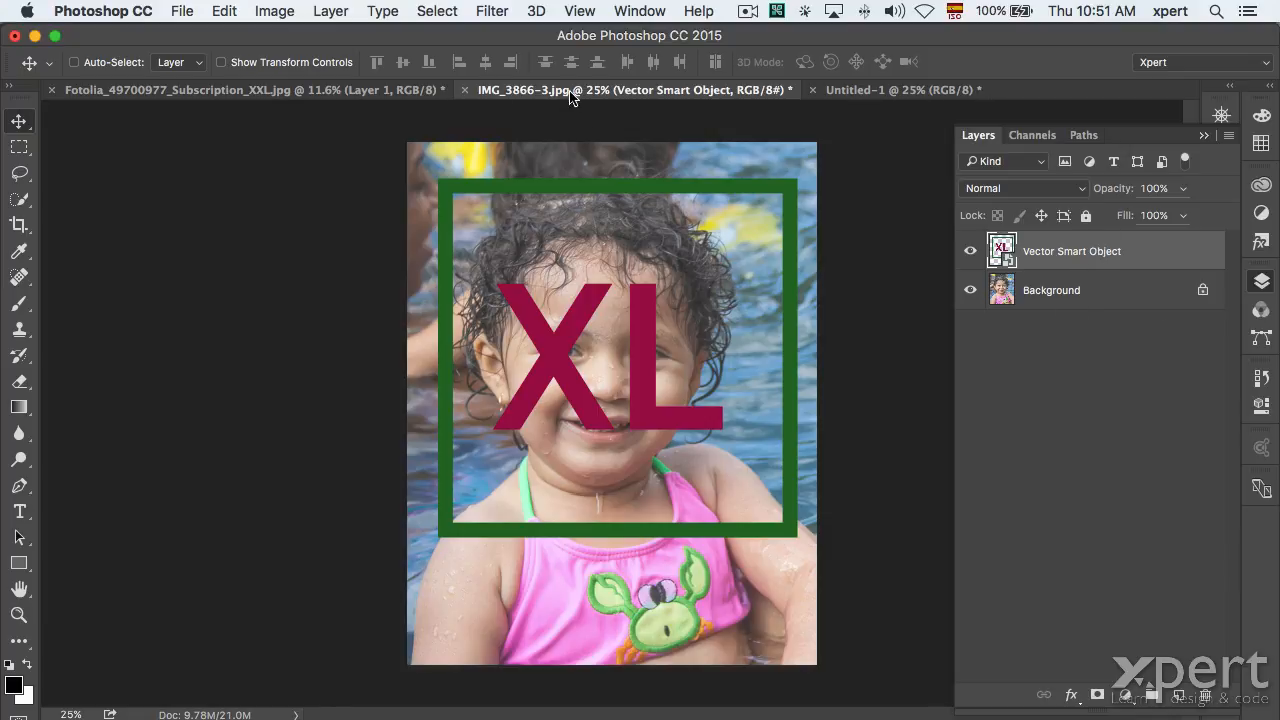
click(182, 11)
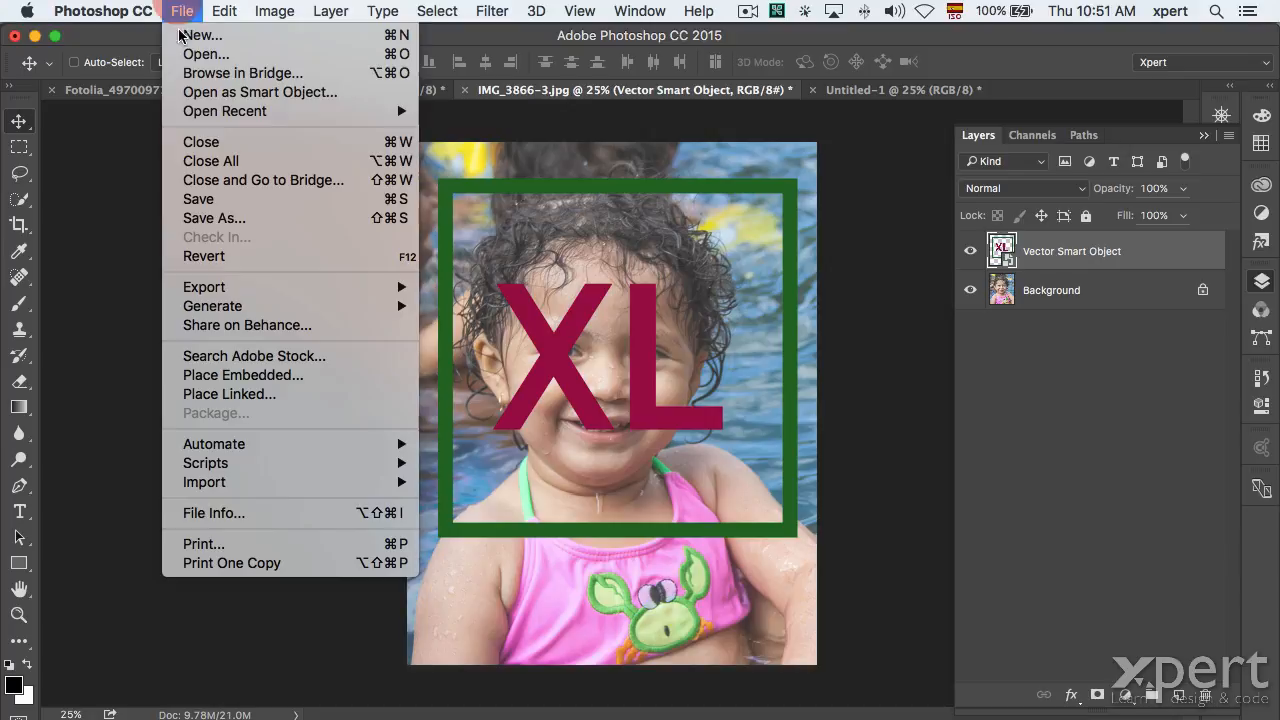
click(203, 199)
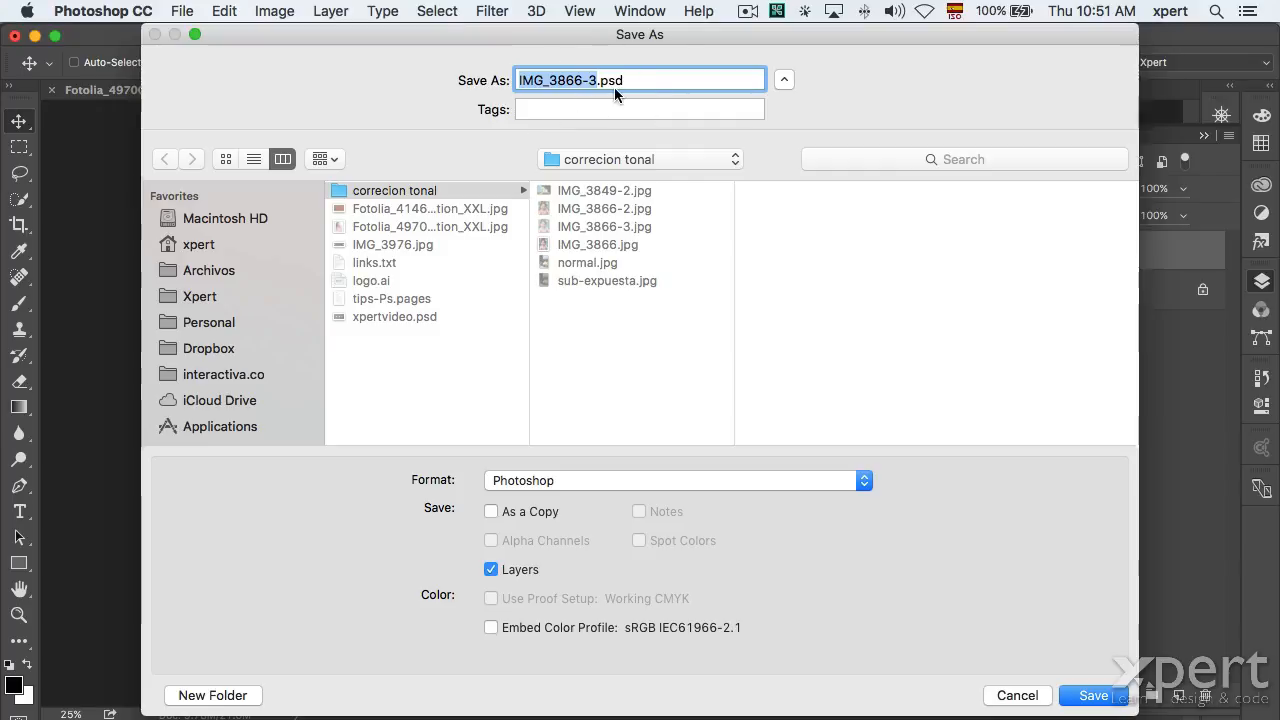
key(Escape)
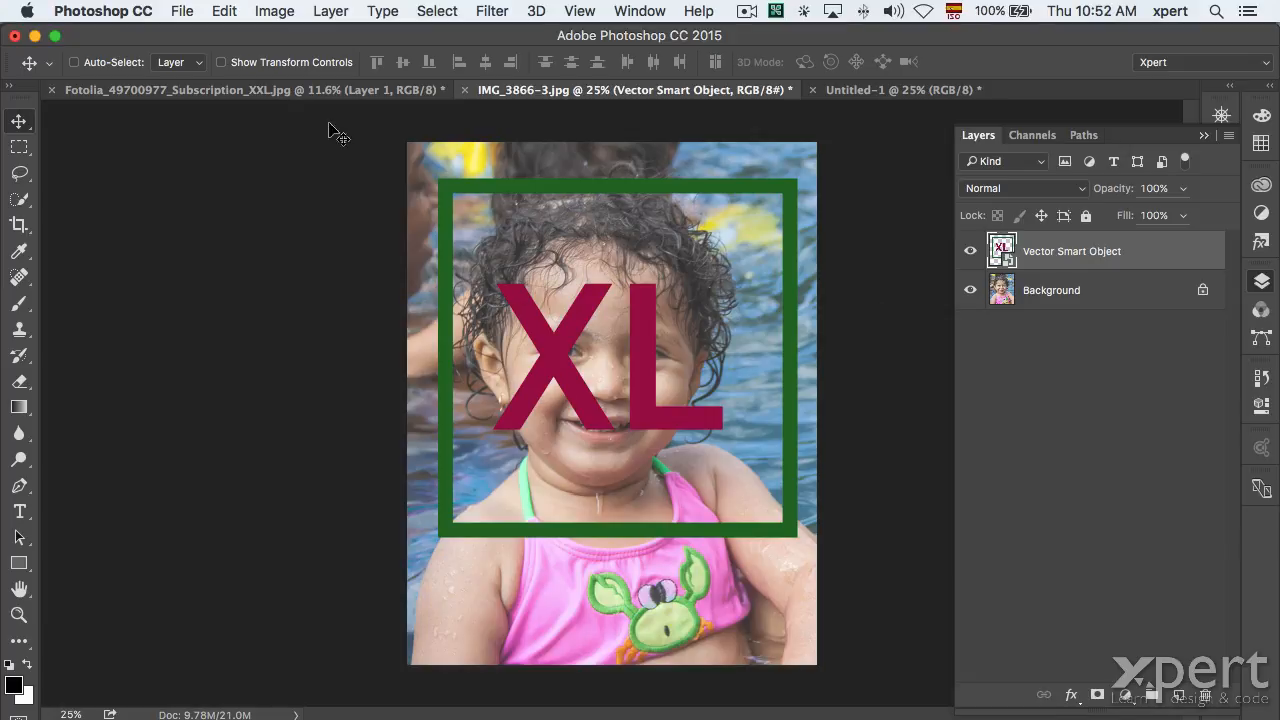
click(183, 11)
click(186, 218)
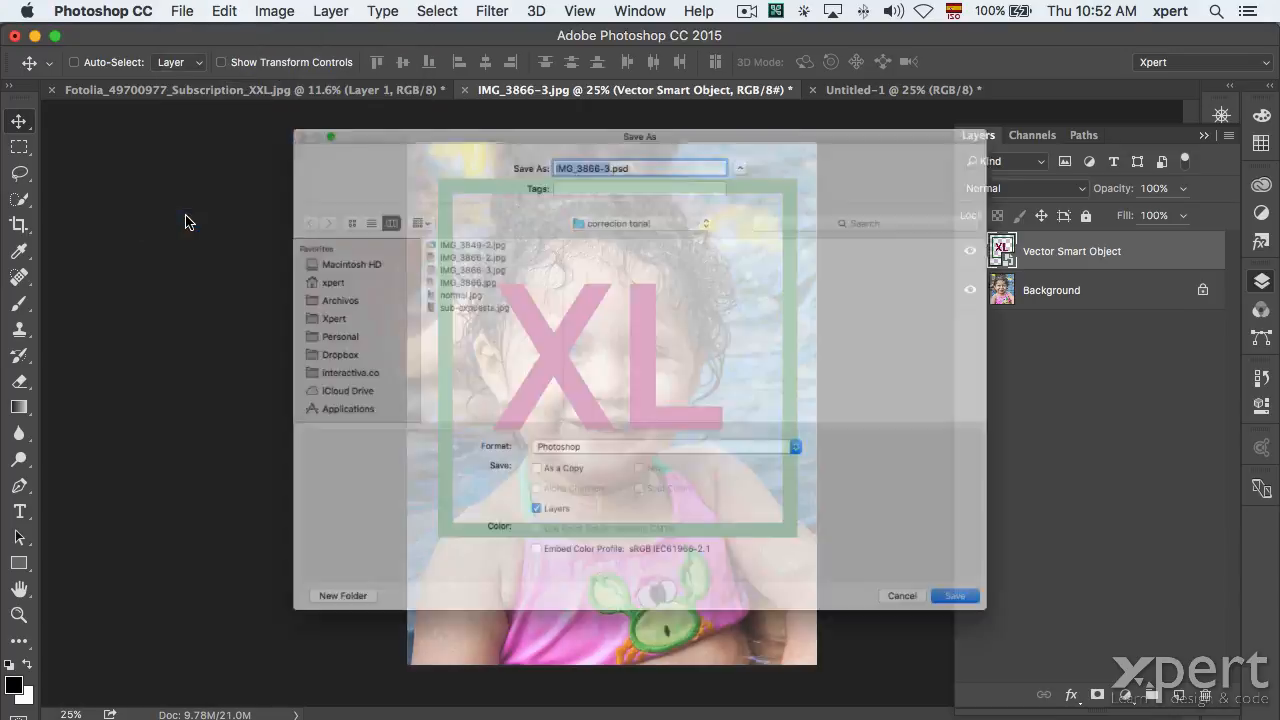
scroll(626, 563, down, 5)
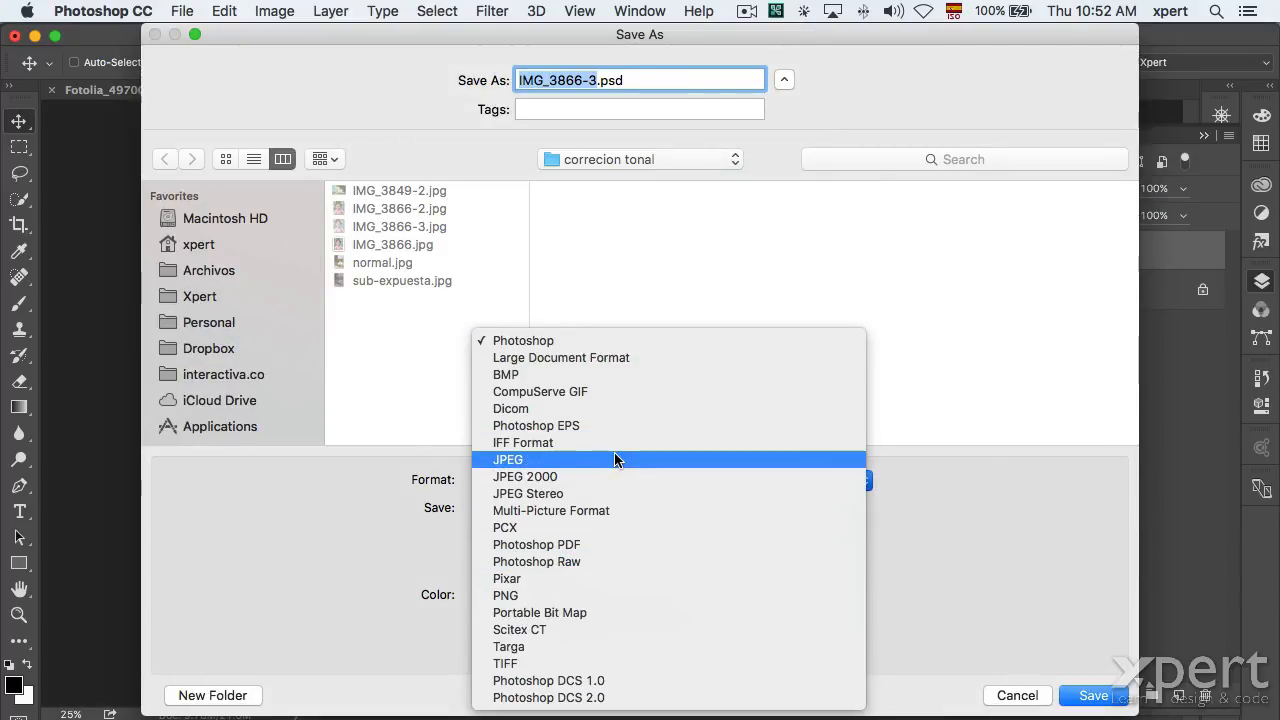
click(600, 546)
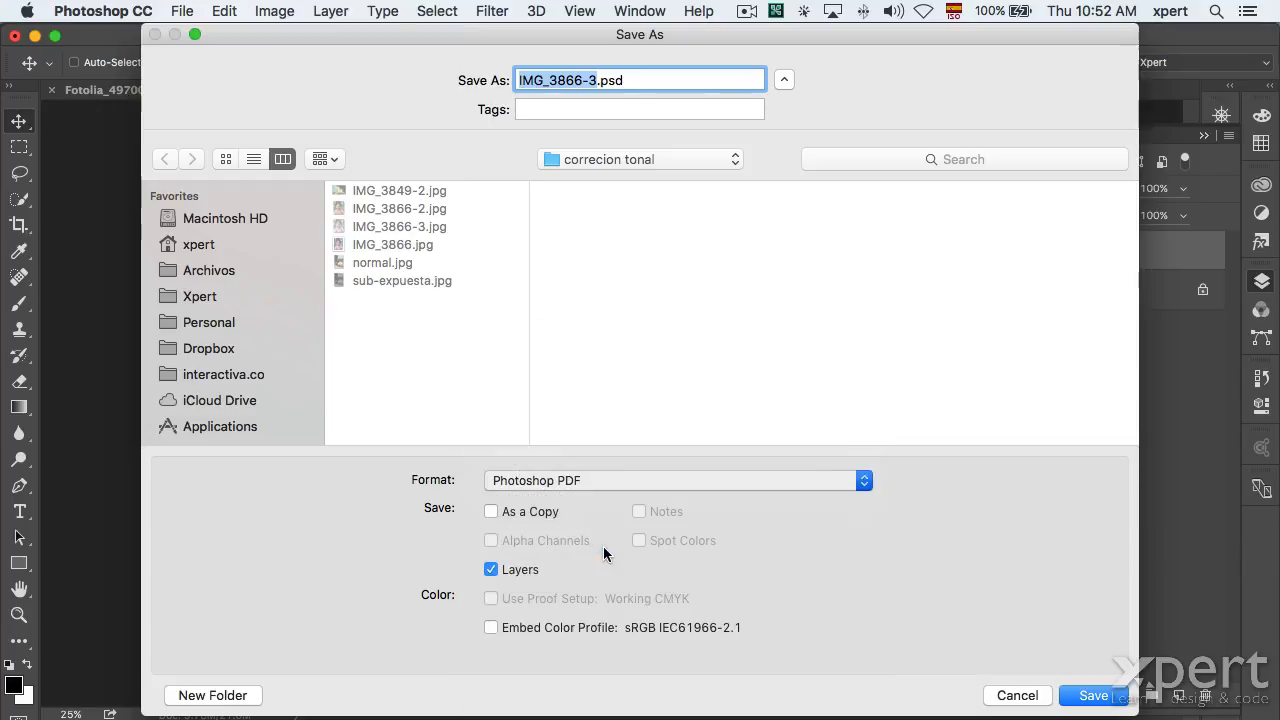
click(1021, 699)
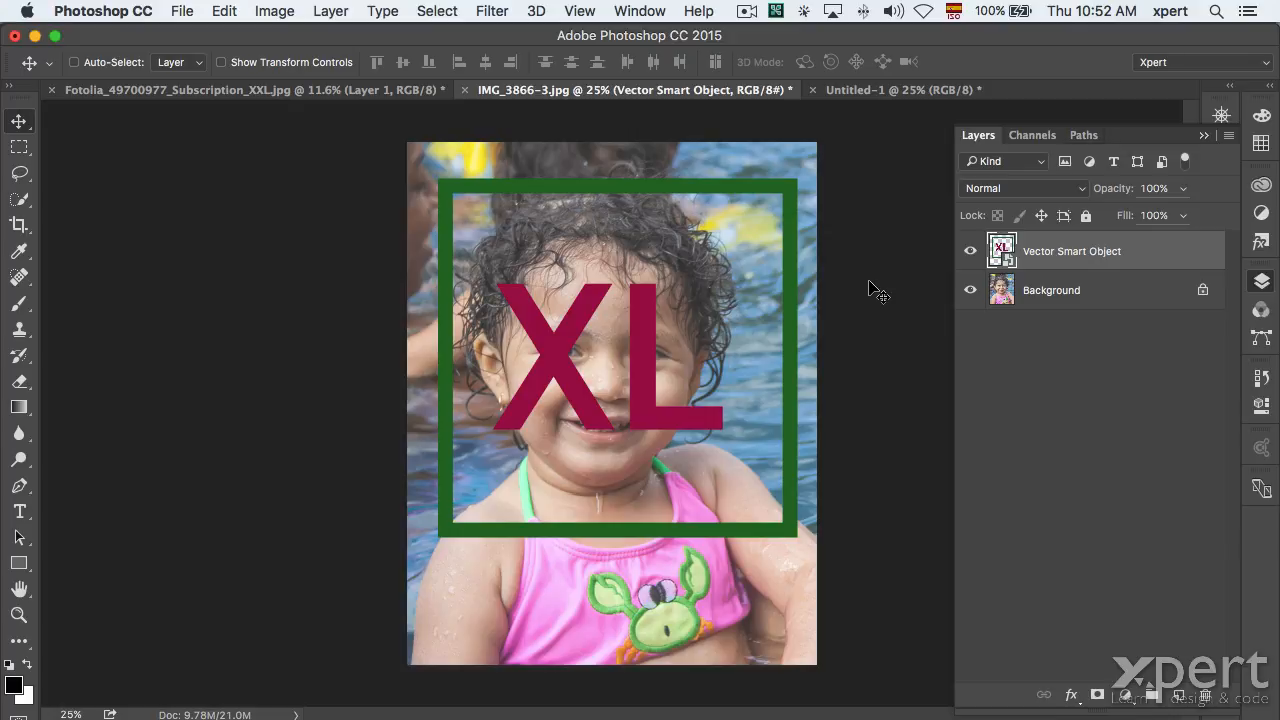
Revert IMG_3866-3.jpg to its saved original and show the xpert library in an enlarged Libraries panel.
click(178, 11)
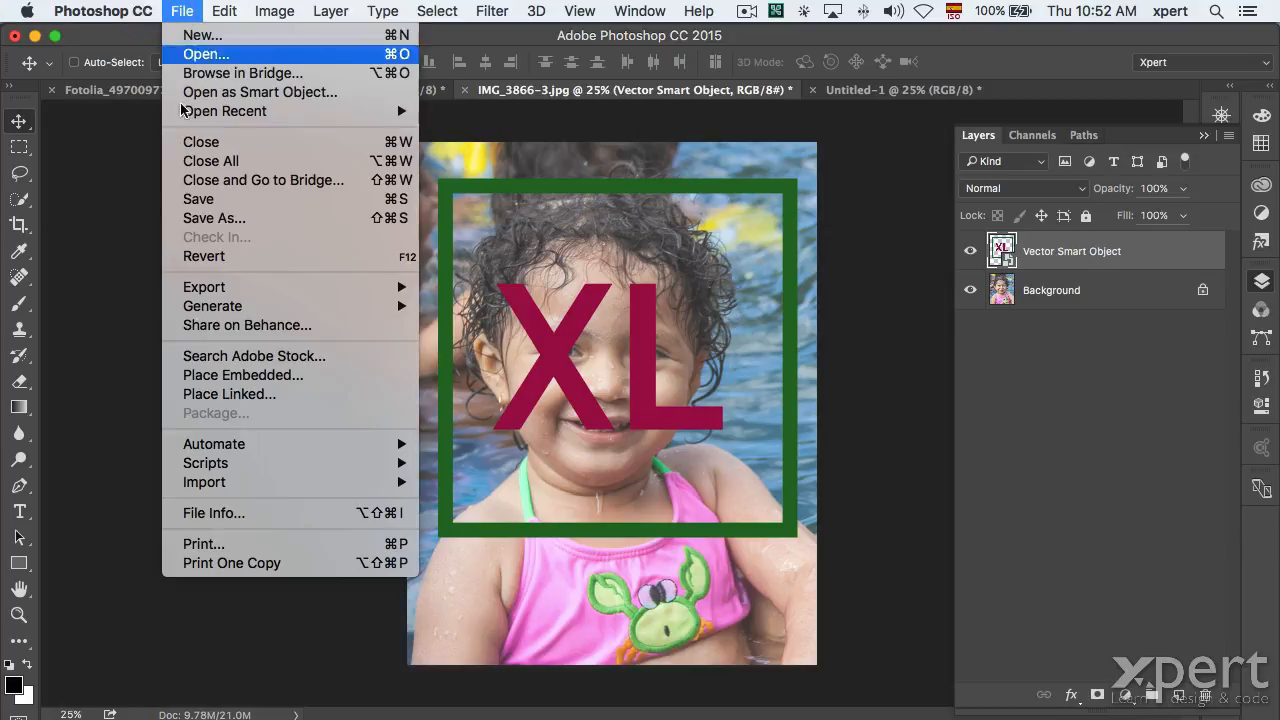
click(203, 256)
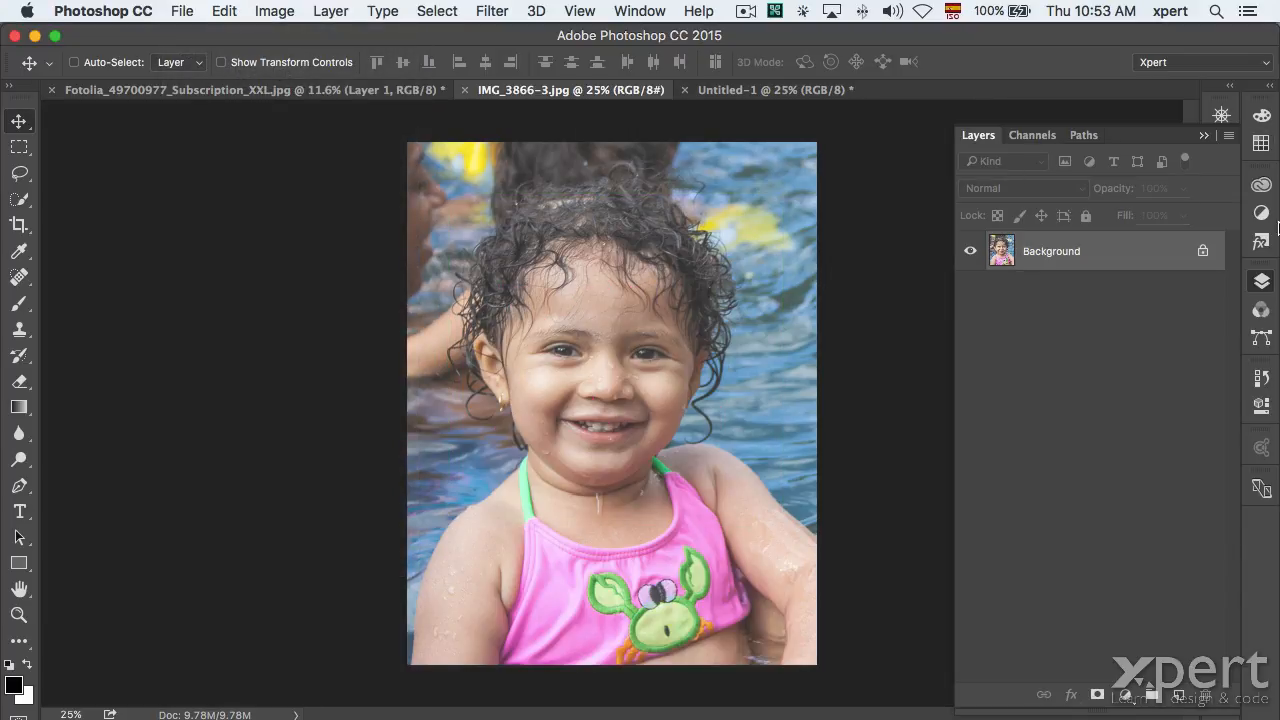
click(1262, 282)
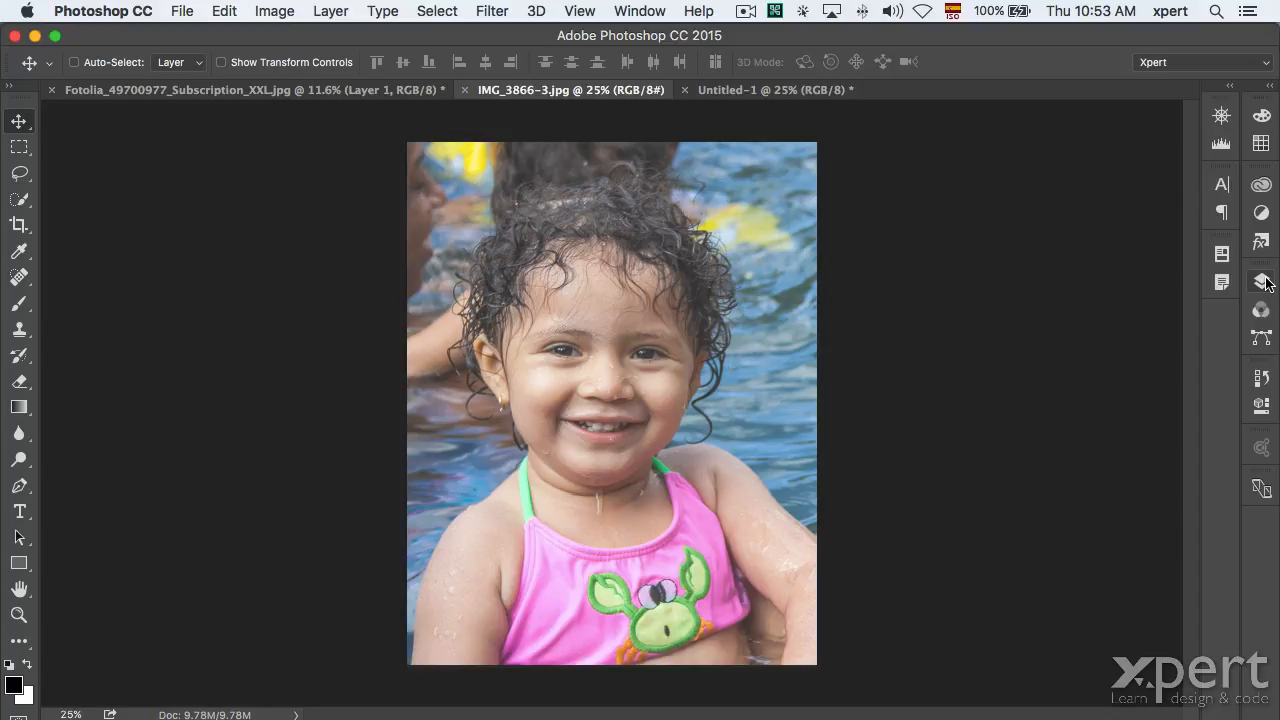
click(1262, 185)
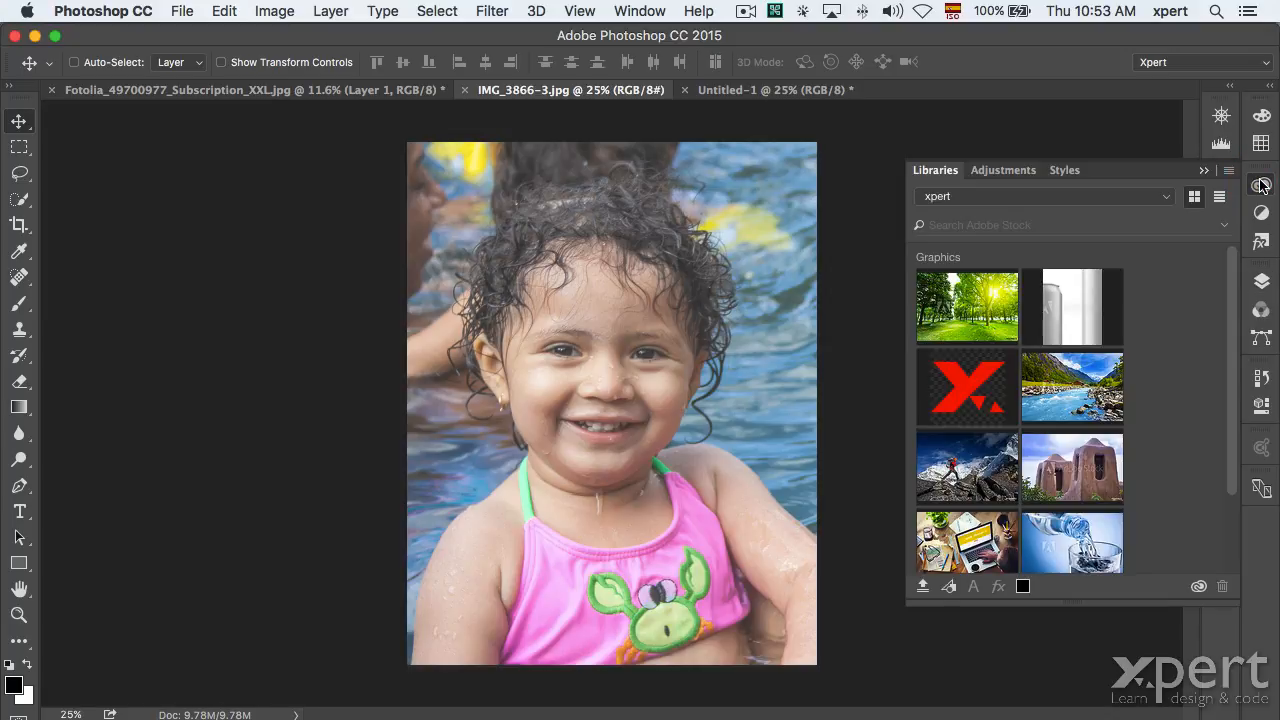
drag(1062, 601, 1060, 635)
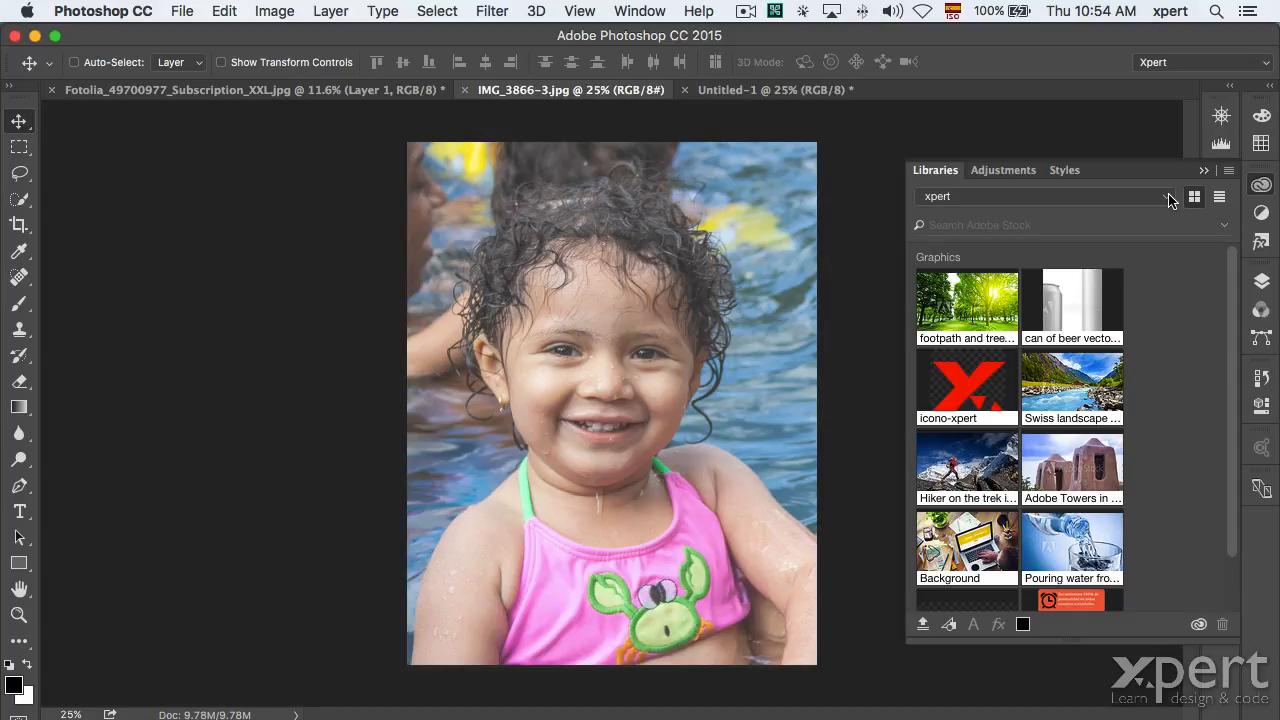
Choose Collaborate… from the Libraries panel menu to invite collaborators to the xpert library.
click(1168, 198)
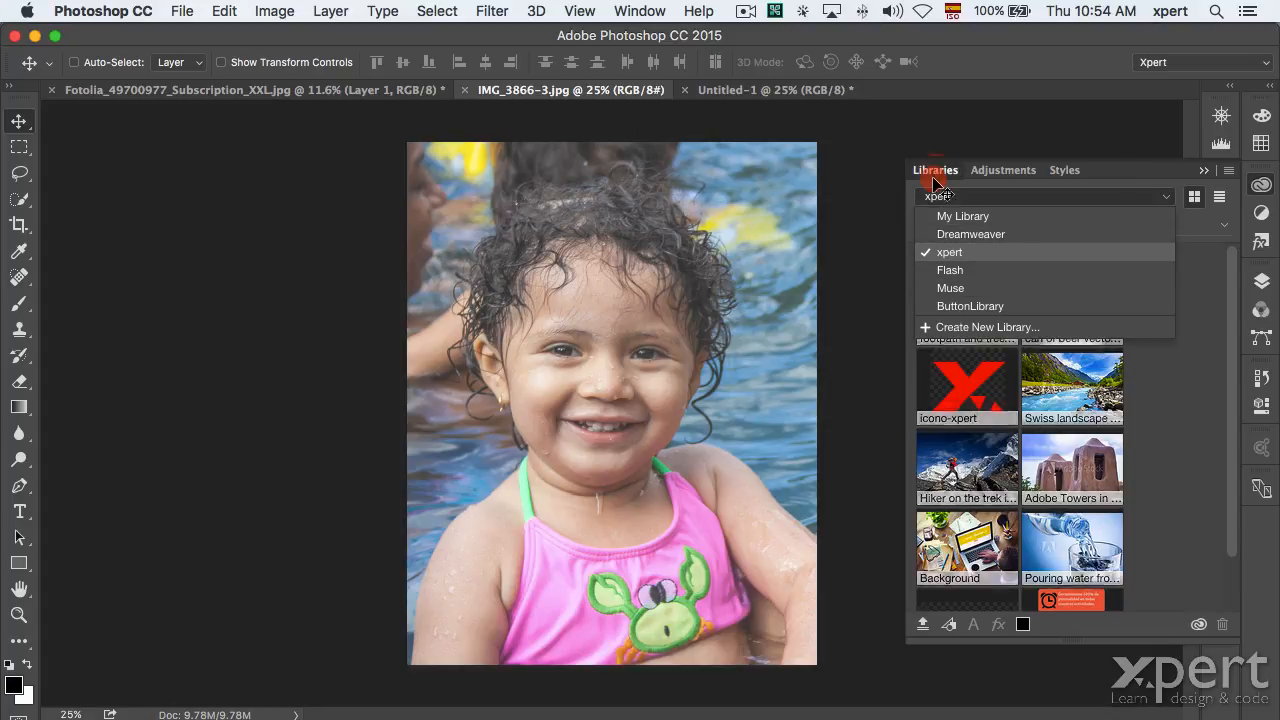
click(1204, 172)
click(1265, 185)
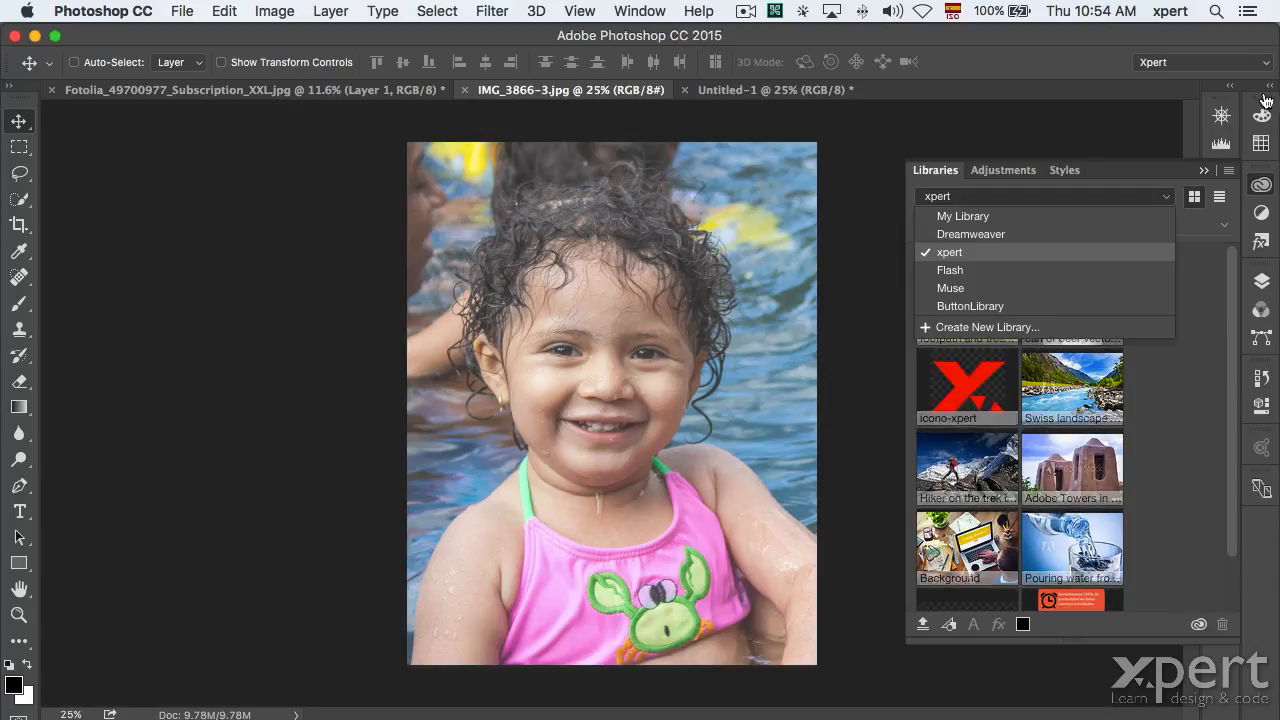
click(1229, 170)
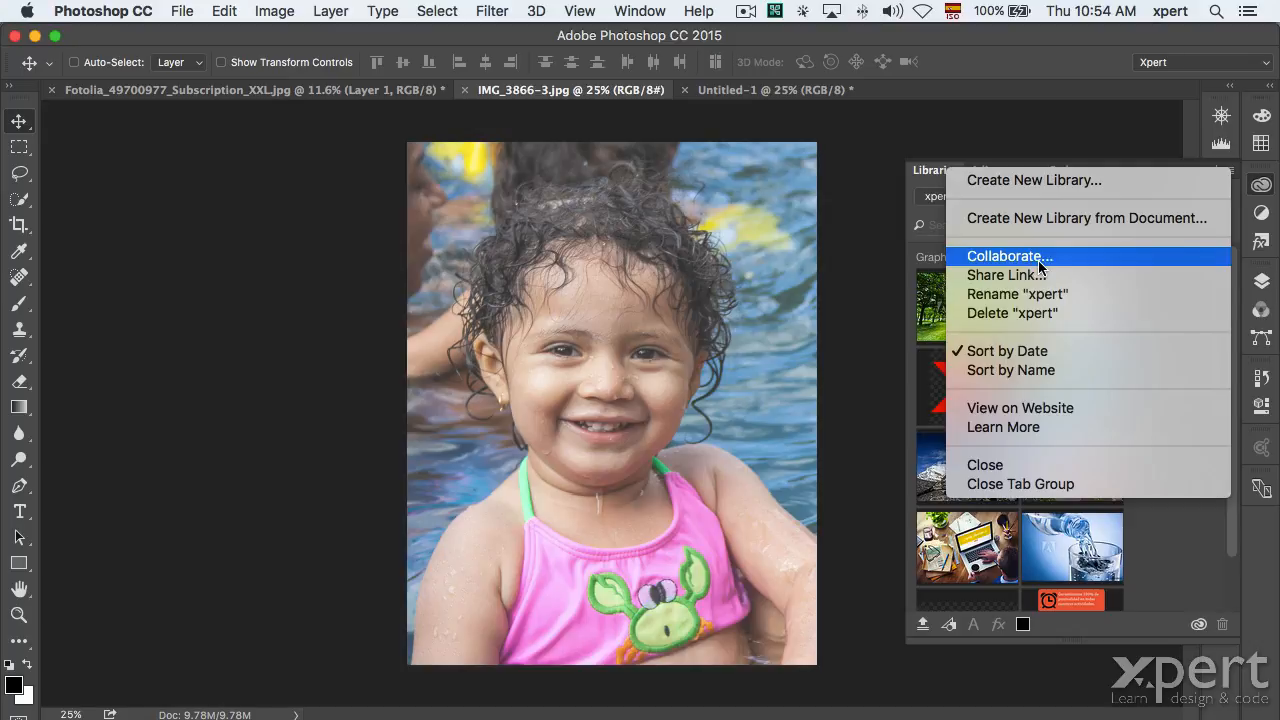
click(926, 214)
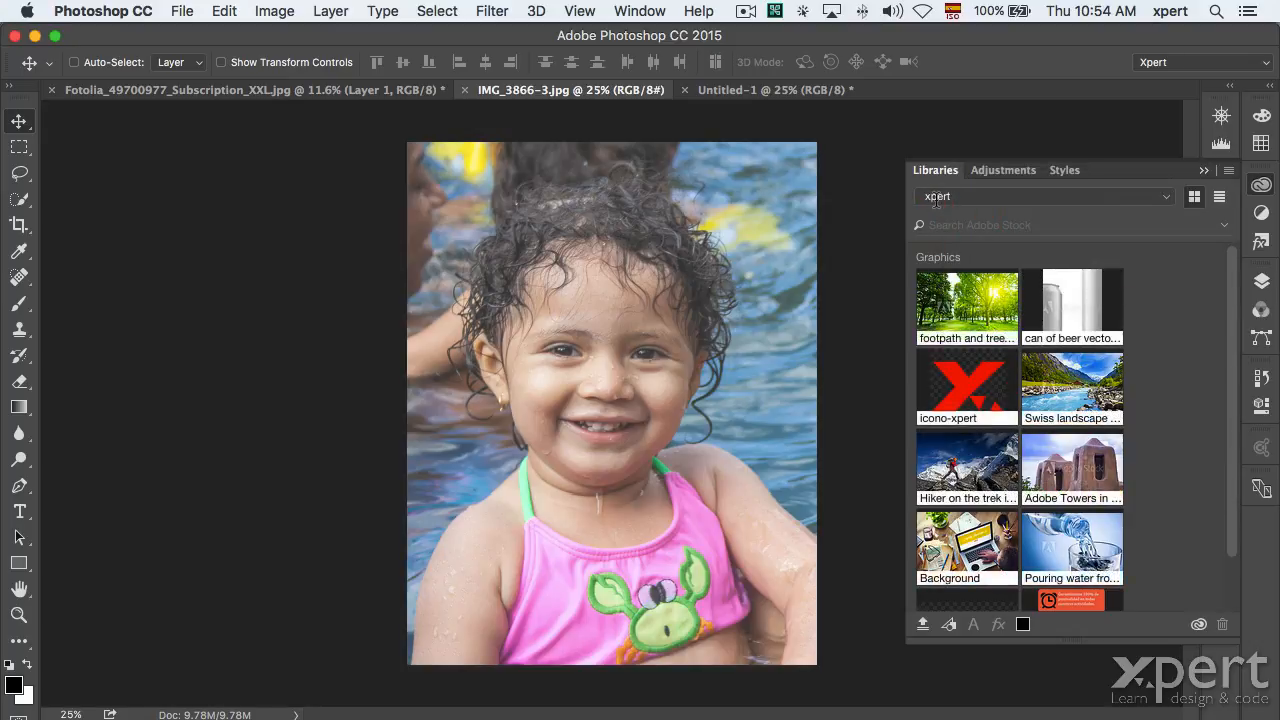
click(1228, 171)
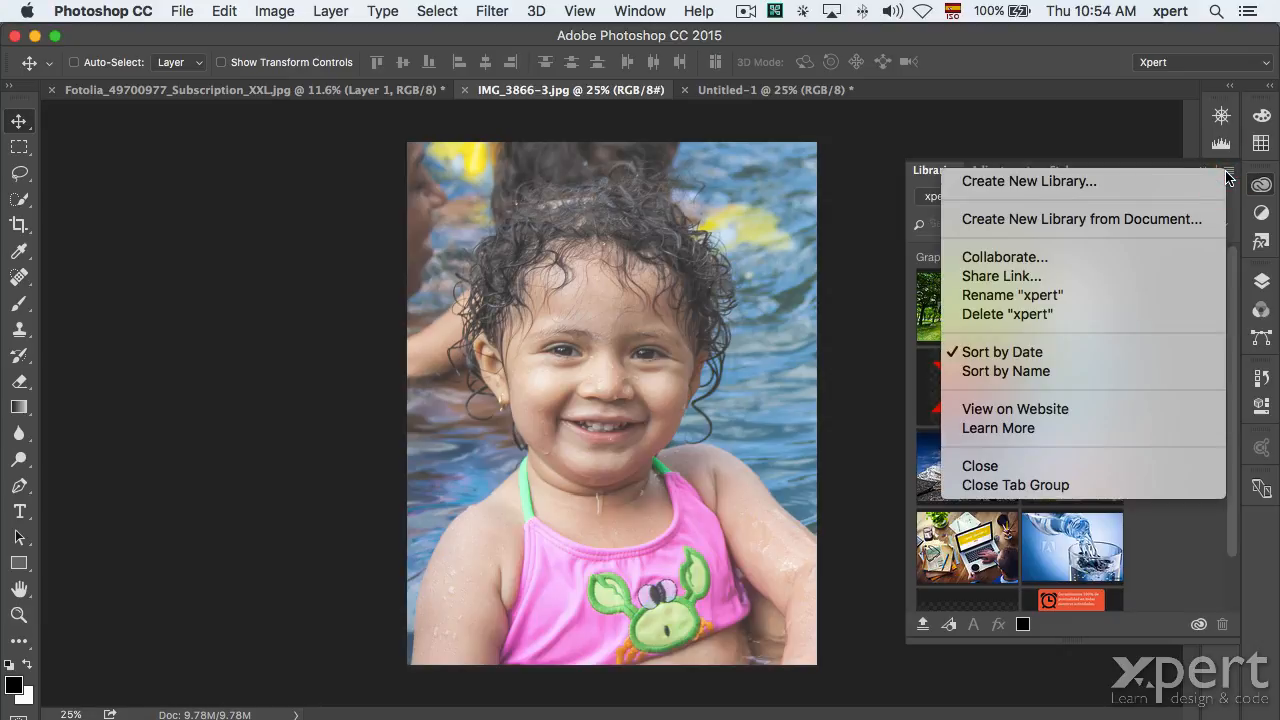
click(1062, 258)
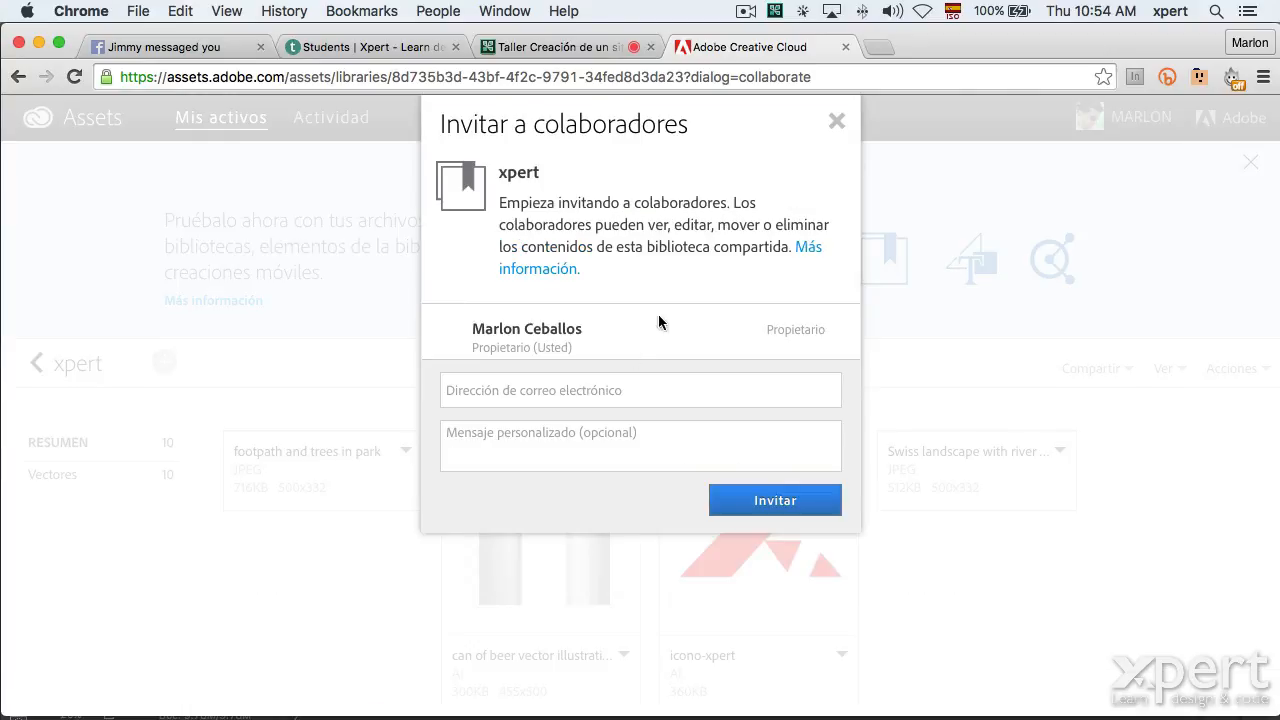
Enter the collaborator's e-mail address in the invitation.
click(463, 390)
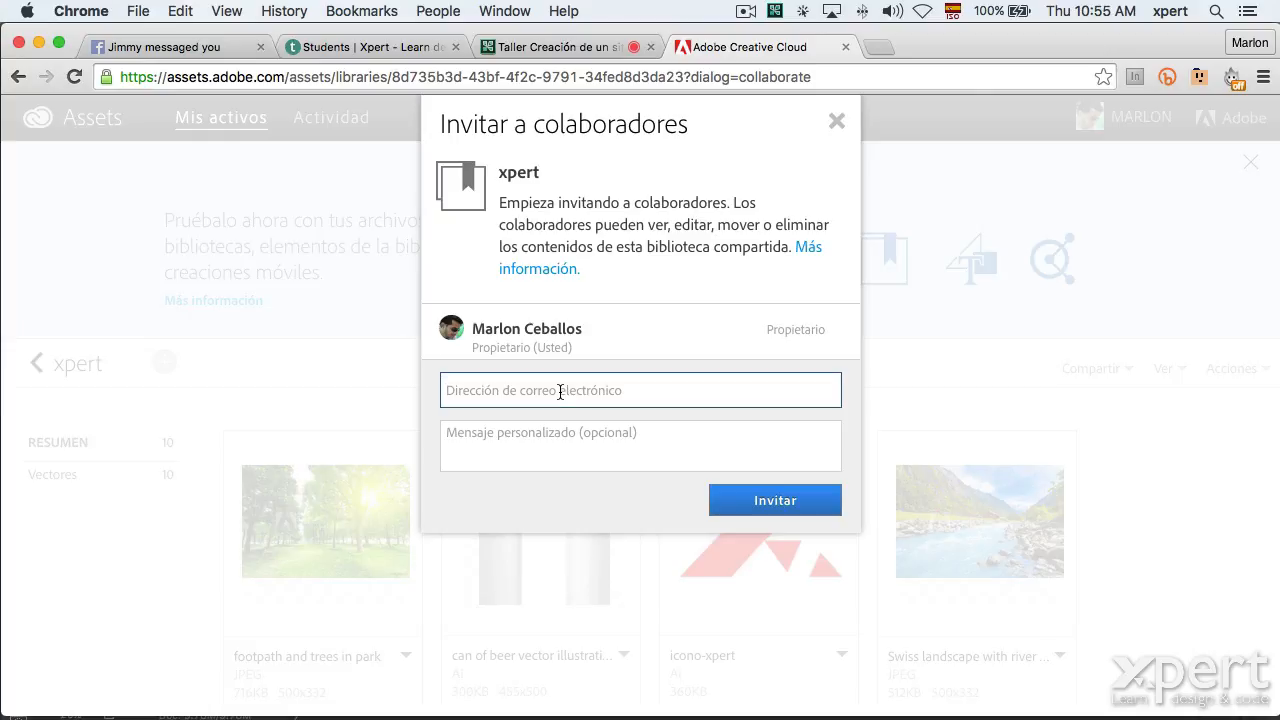
click(647, 435)
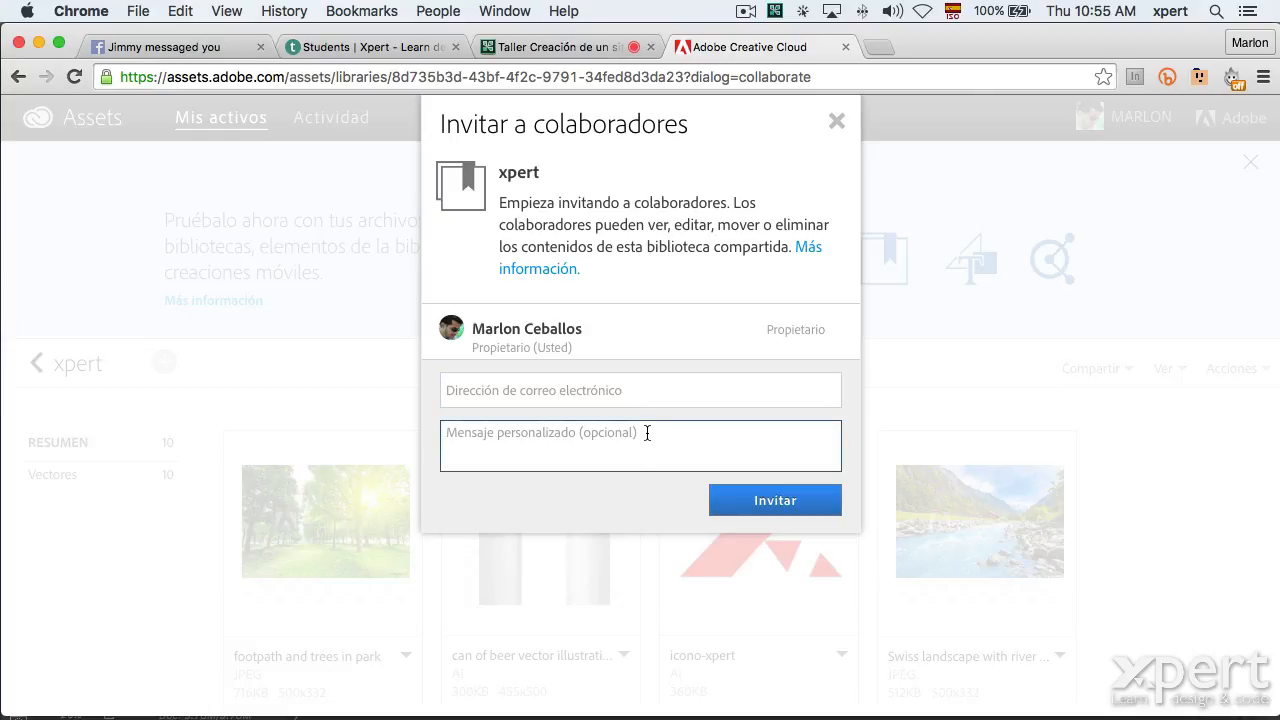
click(583, 400)
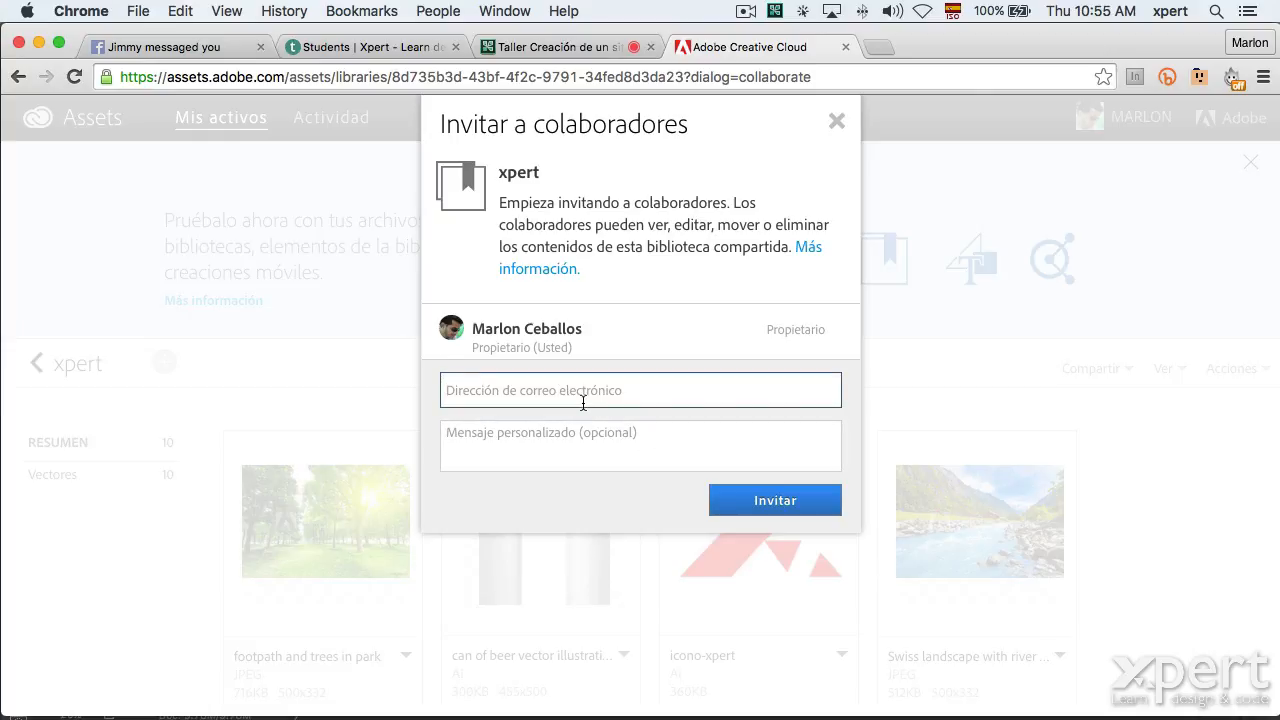
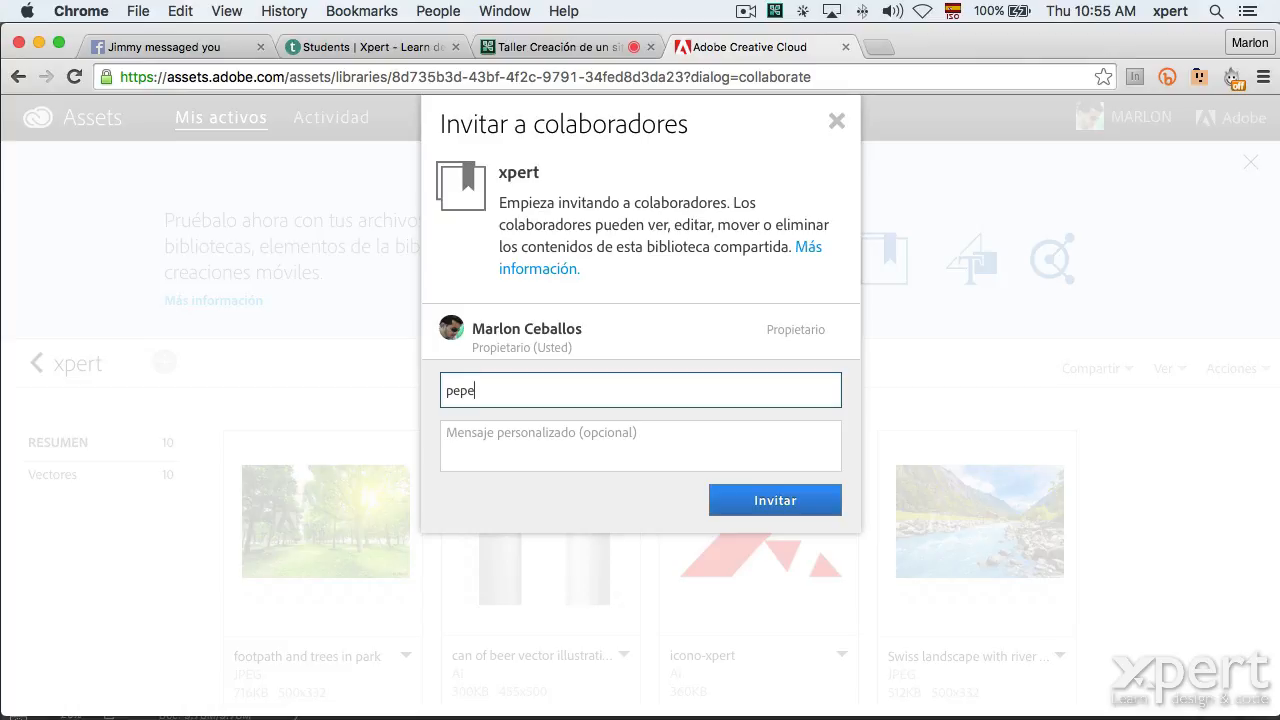
Write the message 'Esta es la biblioteca con la que trabajaremos', fixing typos along the way.
click(583, 437)
text(E)
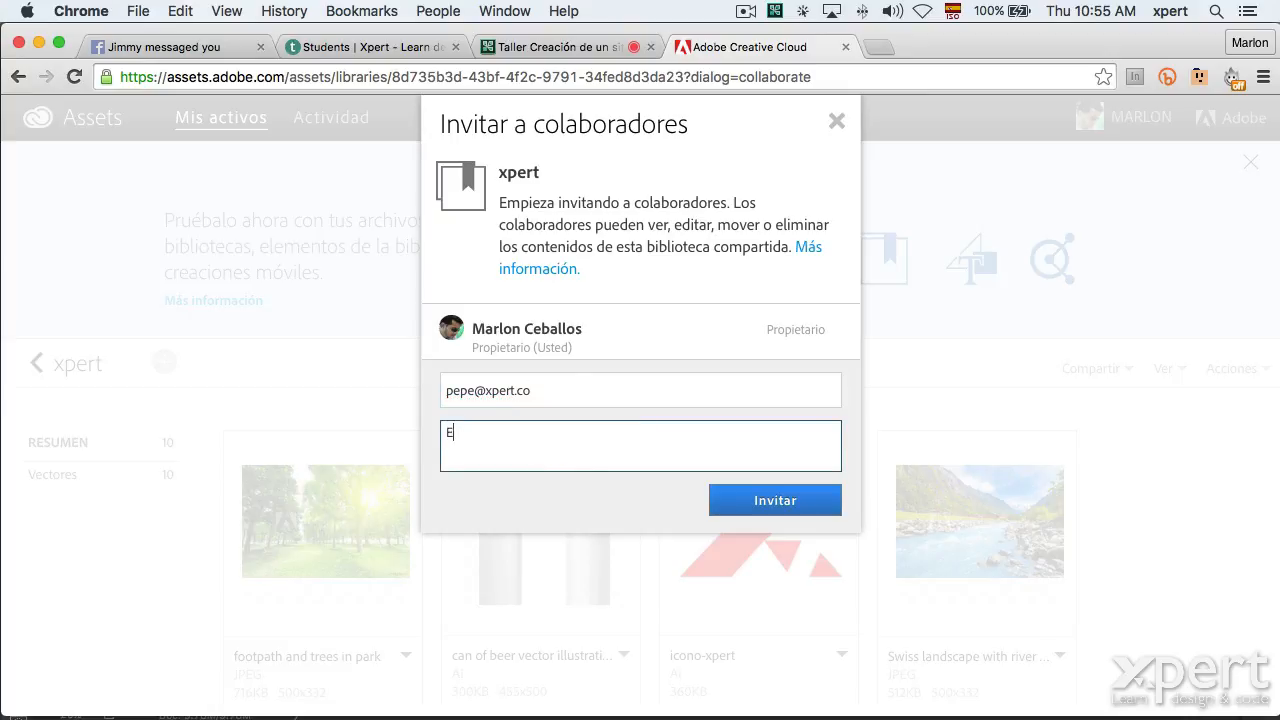
text(sta es la blivlioteca)
key(BackSpace)
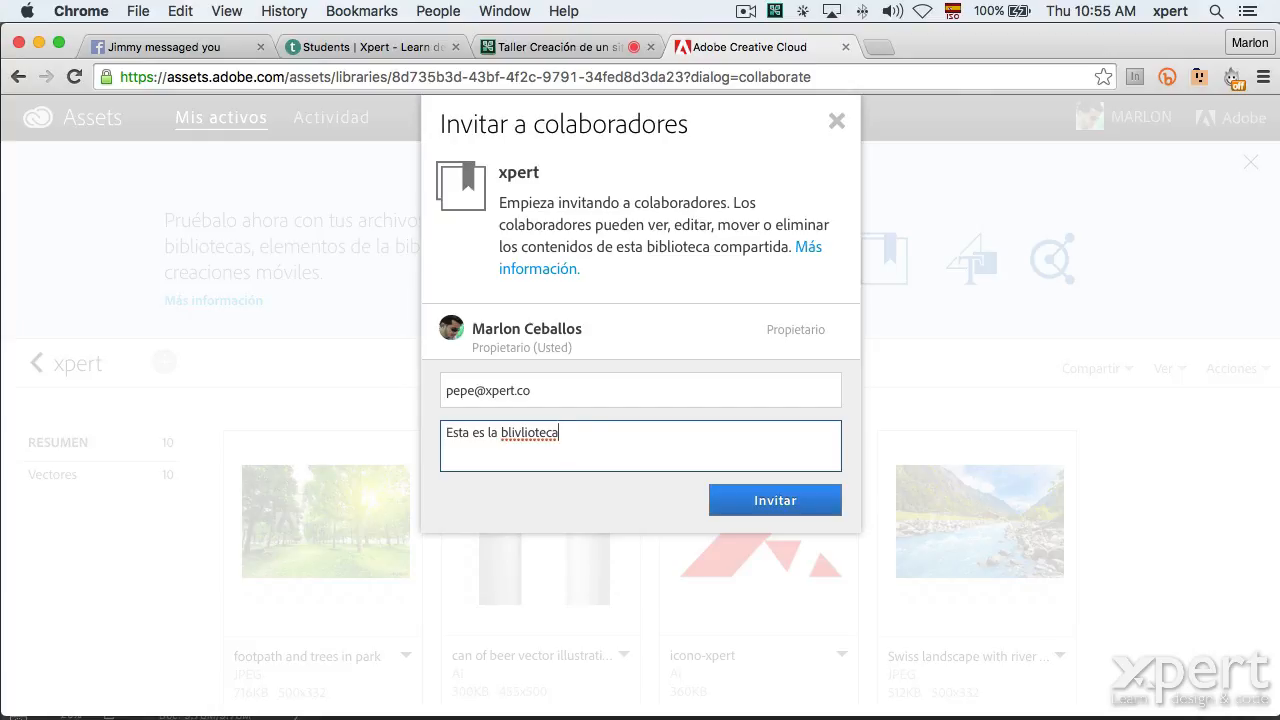
key(BackSpace)
text(b)
key(End)
text(con la)
key(Left)
key(Left)
key(BackSpace)
key(End)
text(que tra)
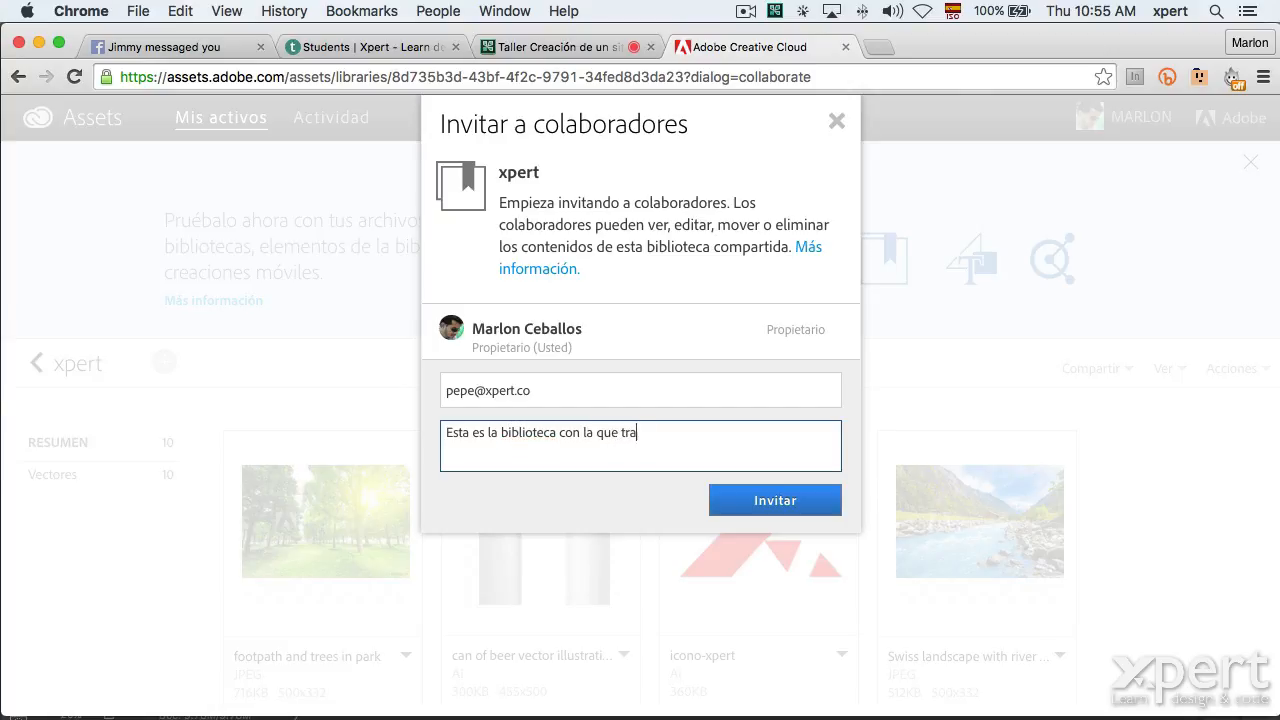
text(bajaremos)
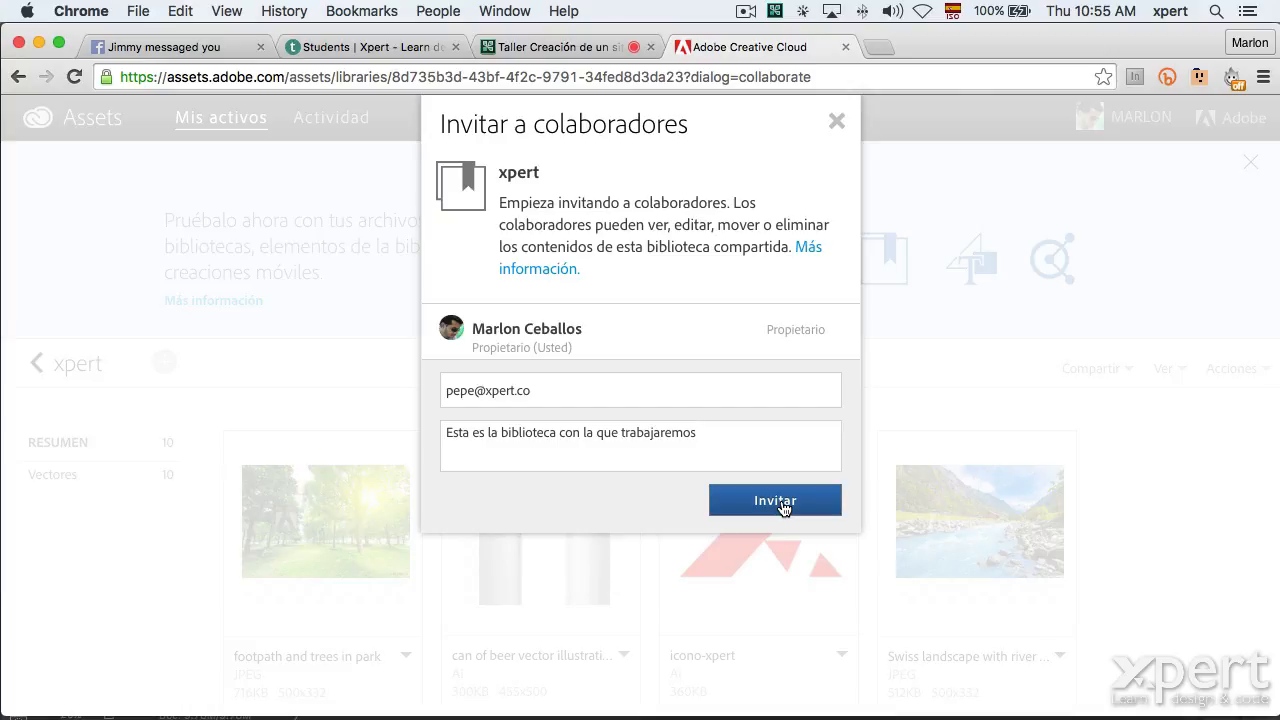
Switch to Illustrator, deselect the CC logo, and open the CC Libraries panel.
key(super+Tab)
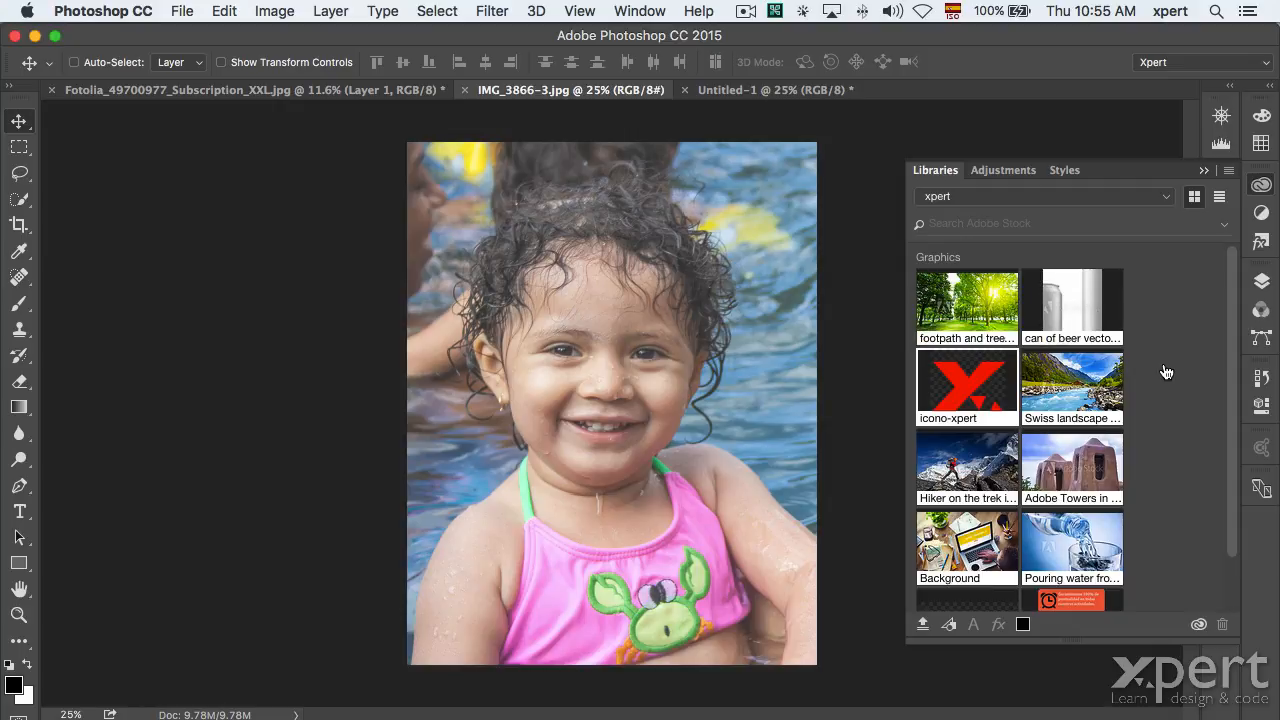
key(super+Tab)
click(578, 374)
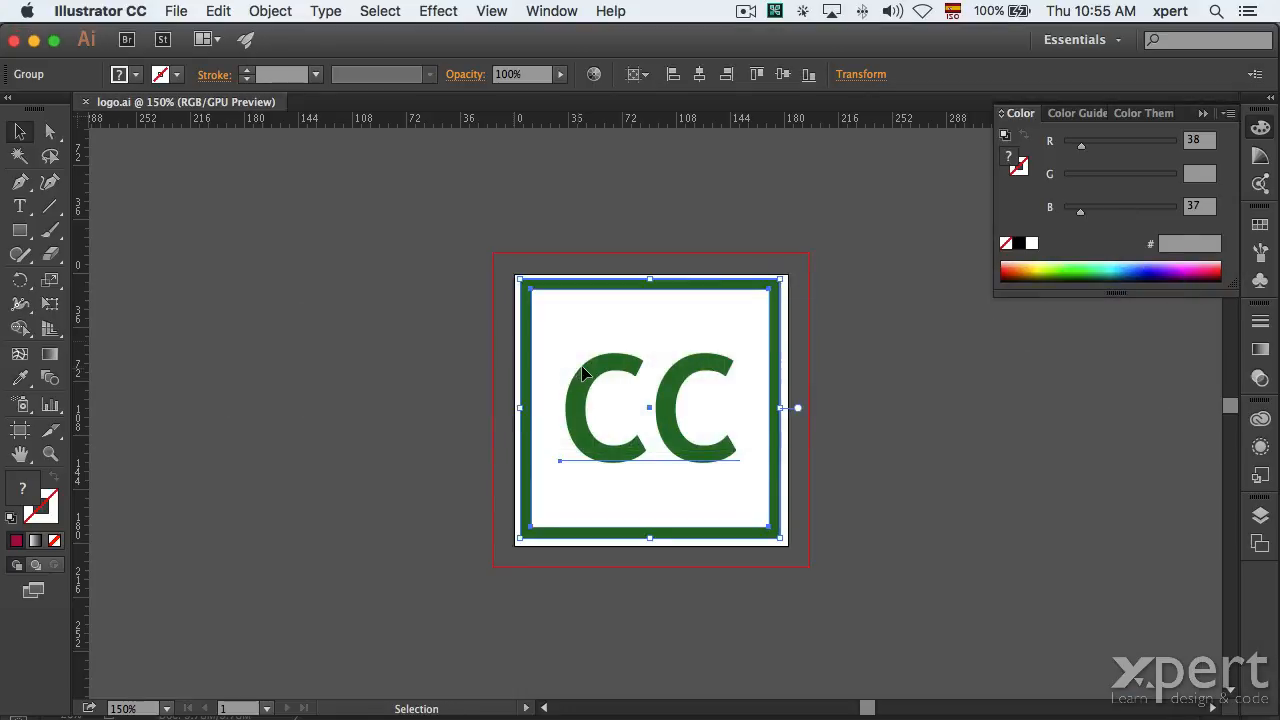
click(470, 232)
click(1260, 420)
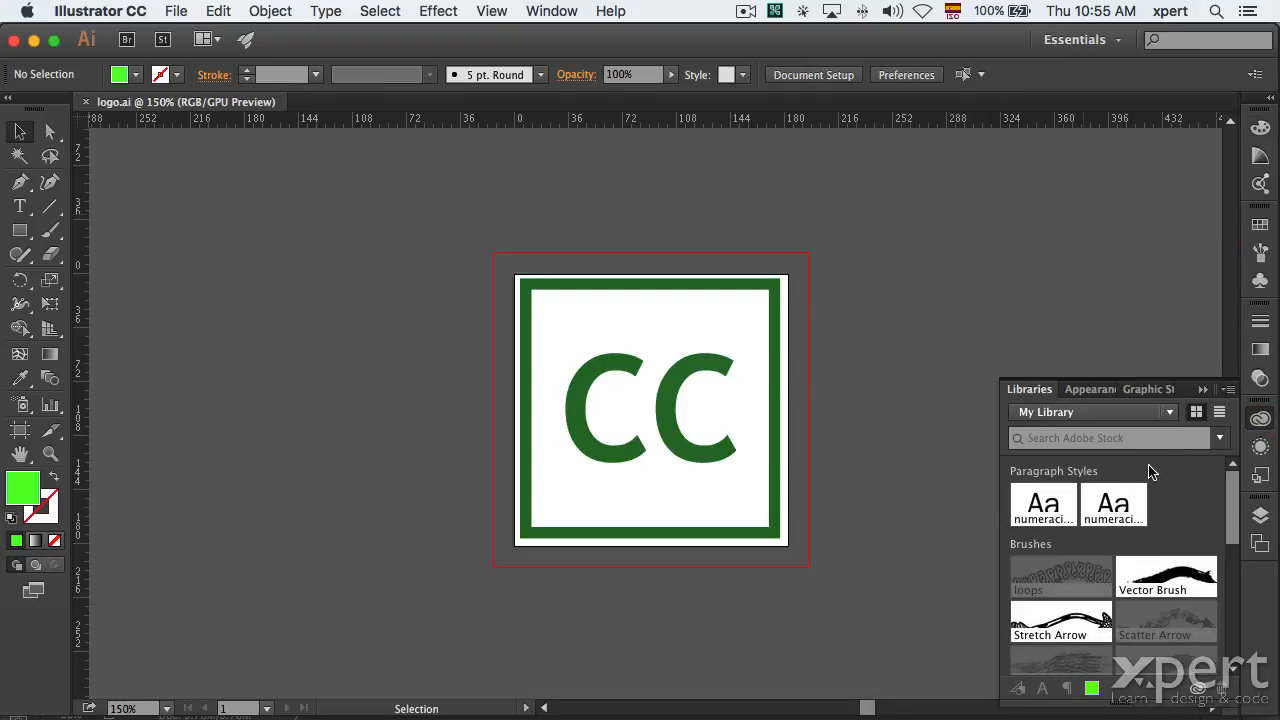
Switch the Libraries panel to xpert, then Flash, dismissing the crash warning.
click(1158, 412)
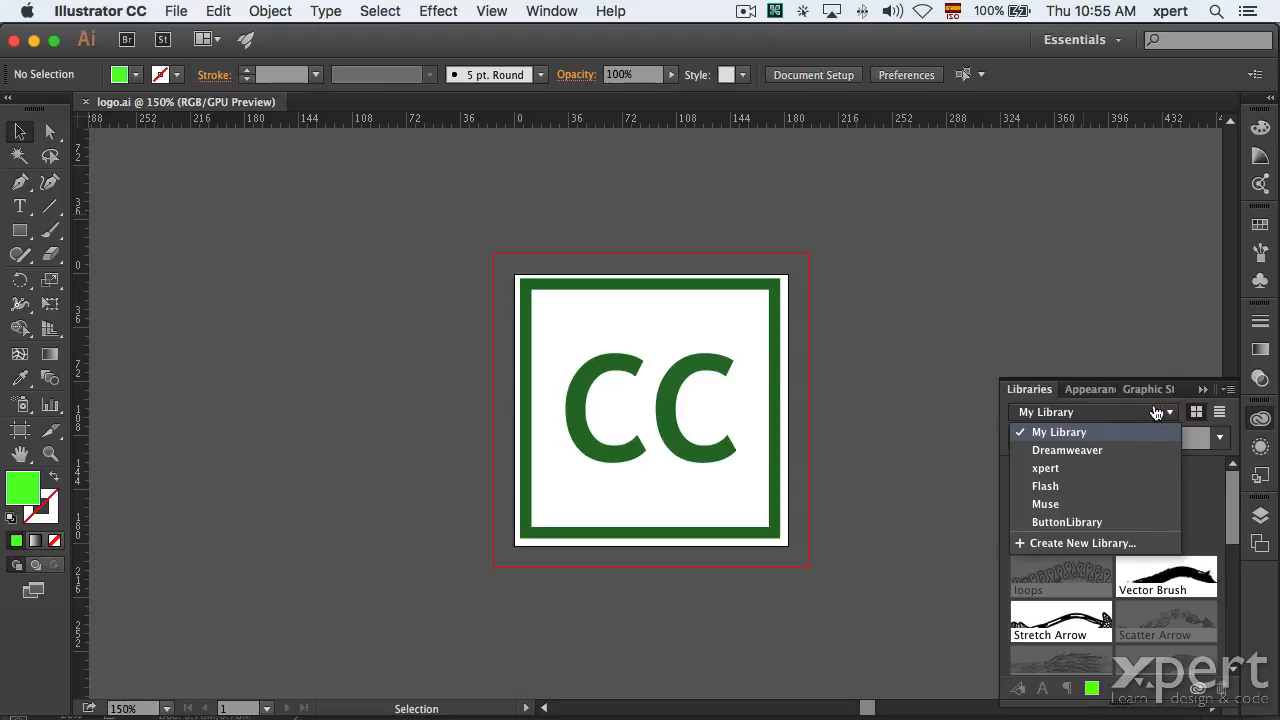
click(1106, 470)
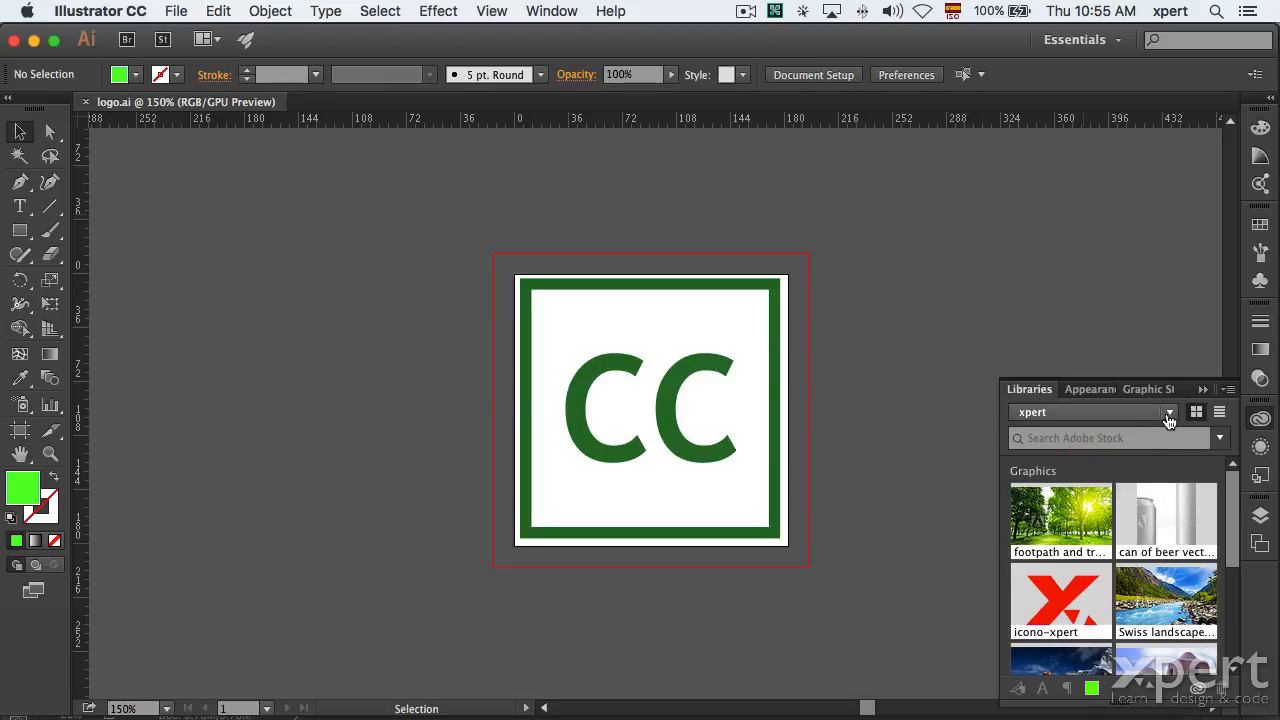
click(1164, 414)
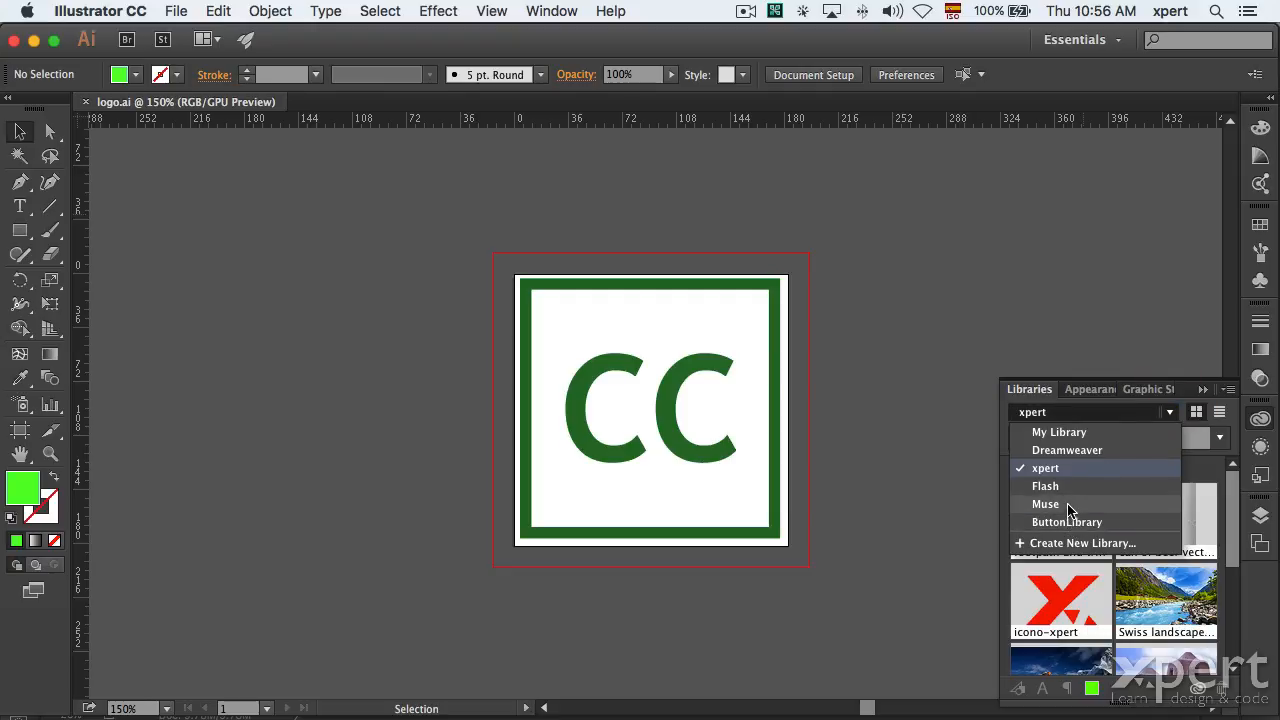
click(1066, 489)
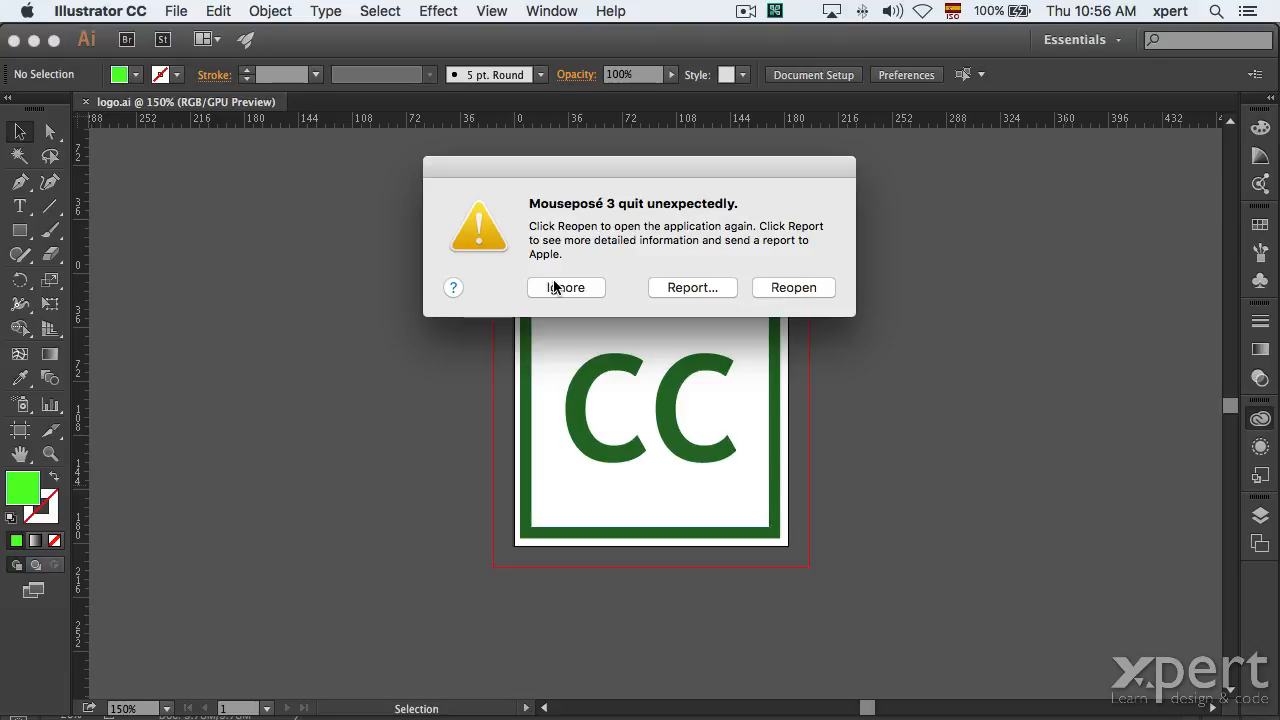
click(556, 289)
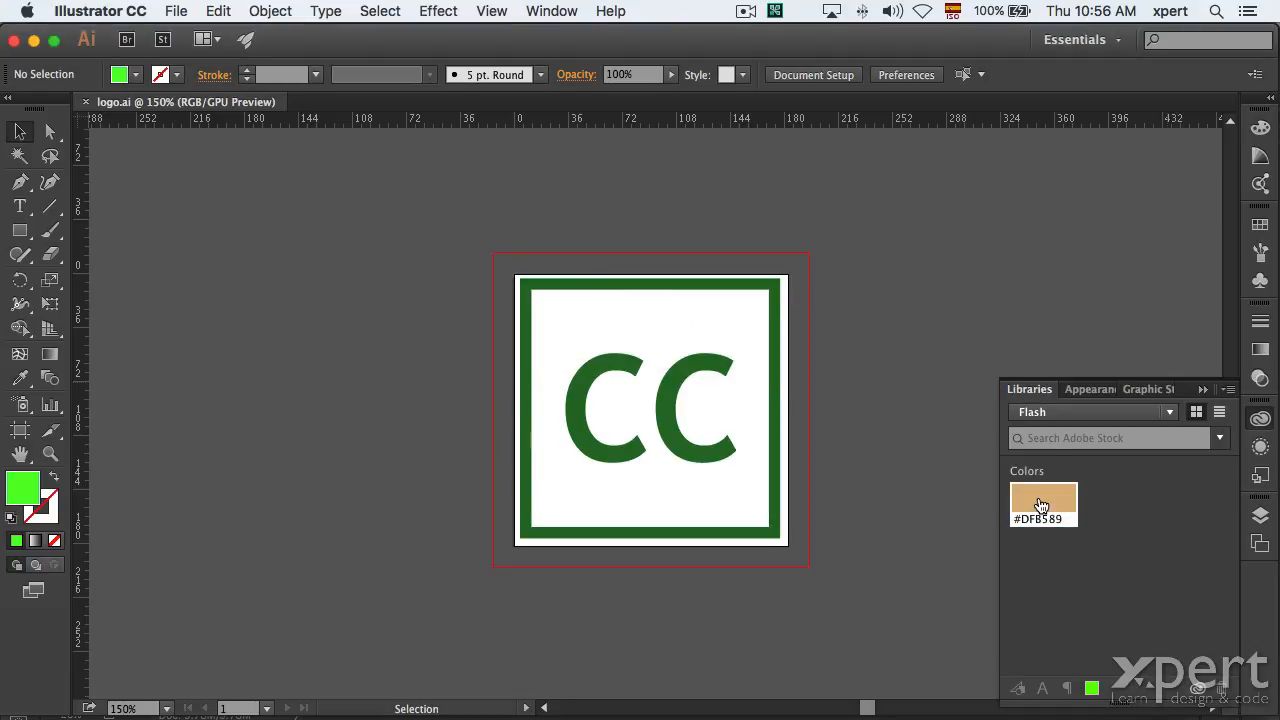
Browse the Dreamweaver and Muse libraries, then return to the xpert library.
click(1081, 417)
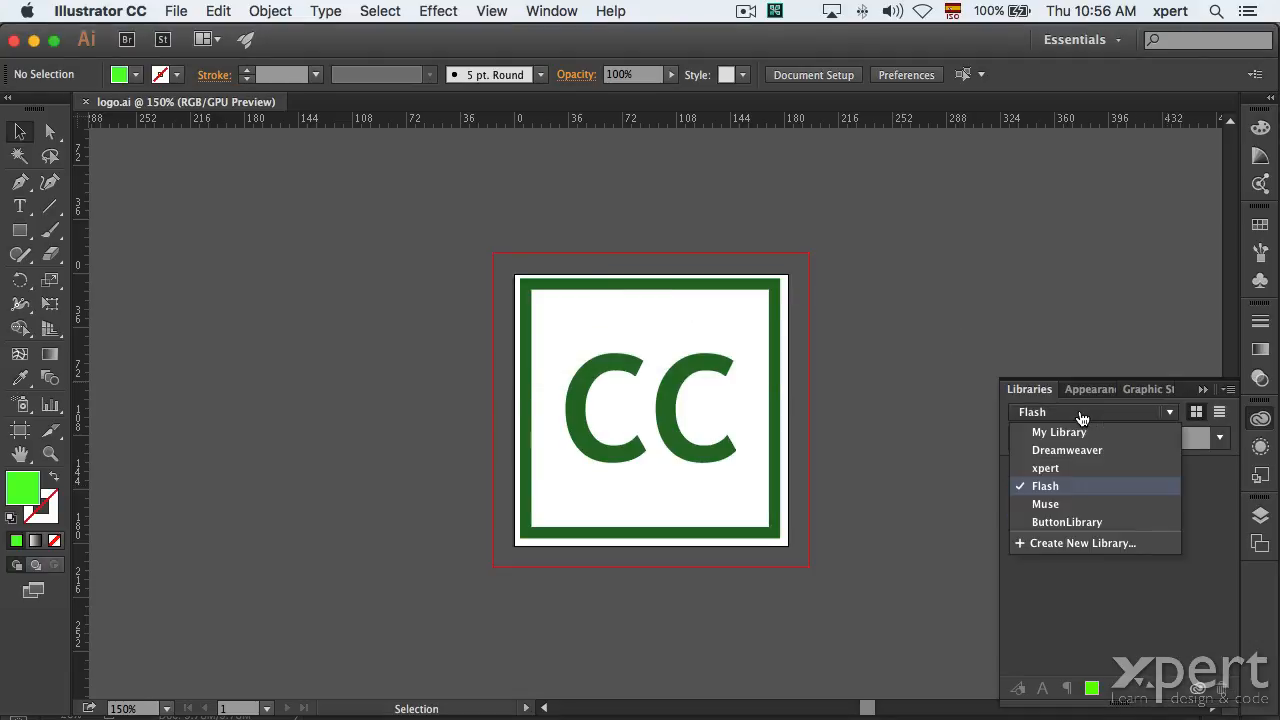
click(1074, 452)
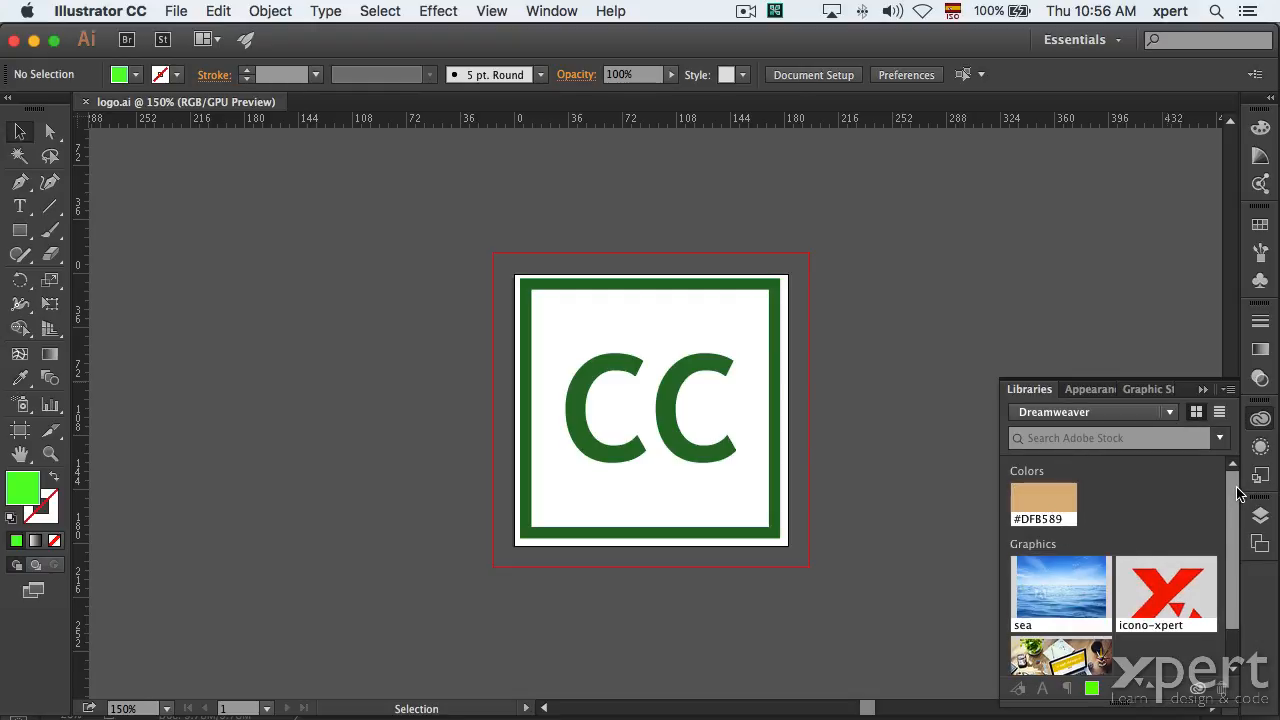
scroll(1124, 545, down, 2)
click(1095, 425)
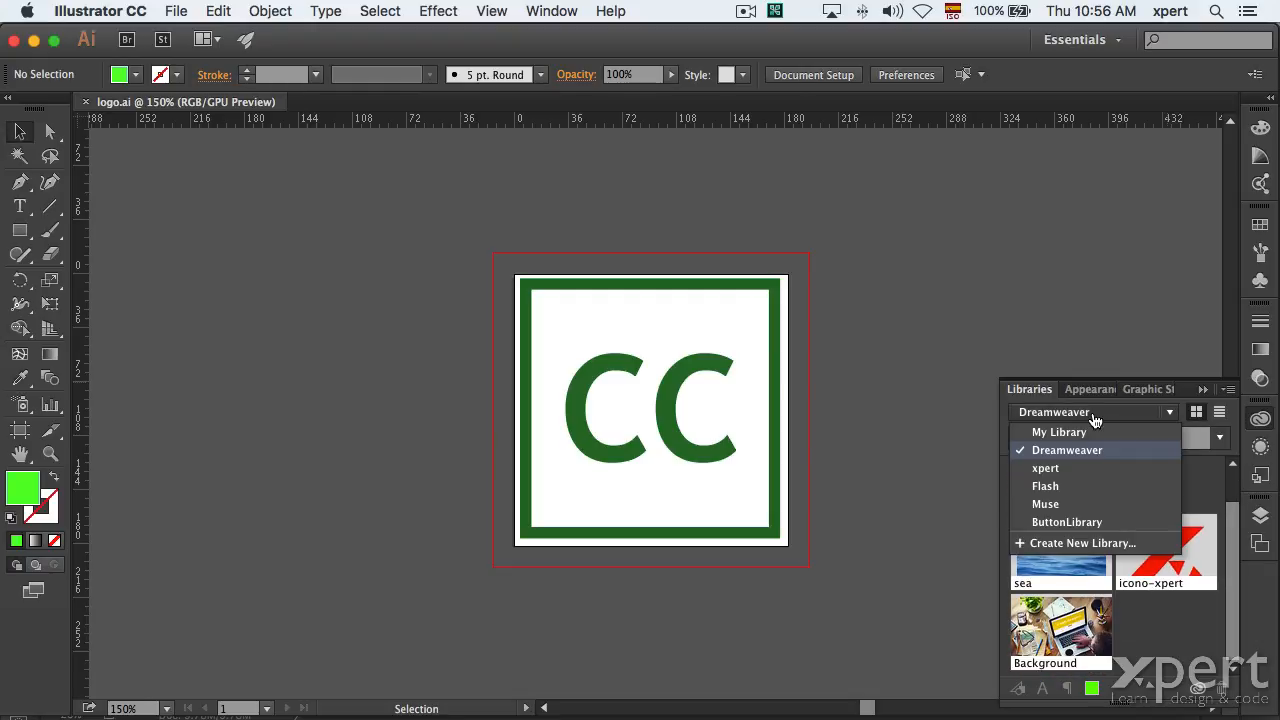
click(1070, 505)
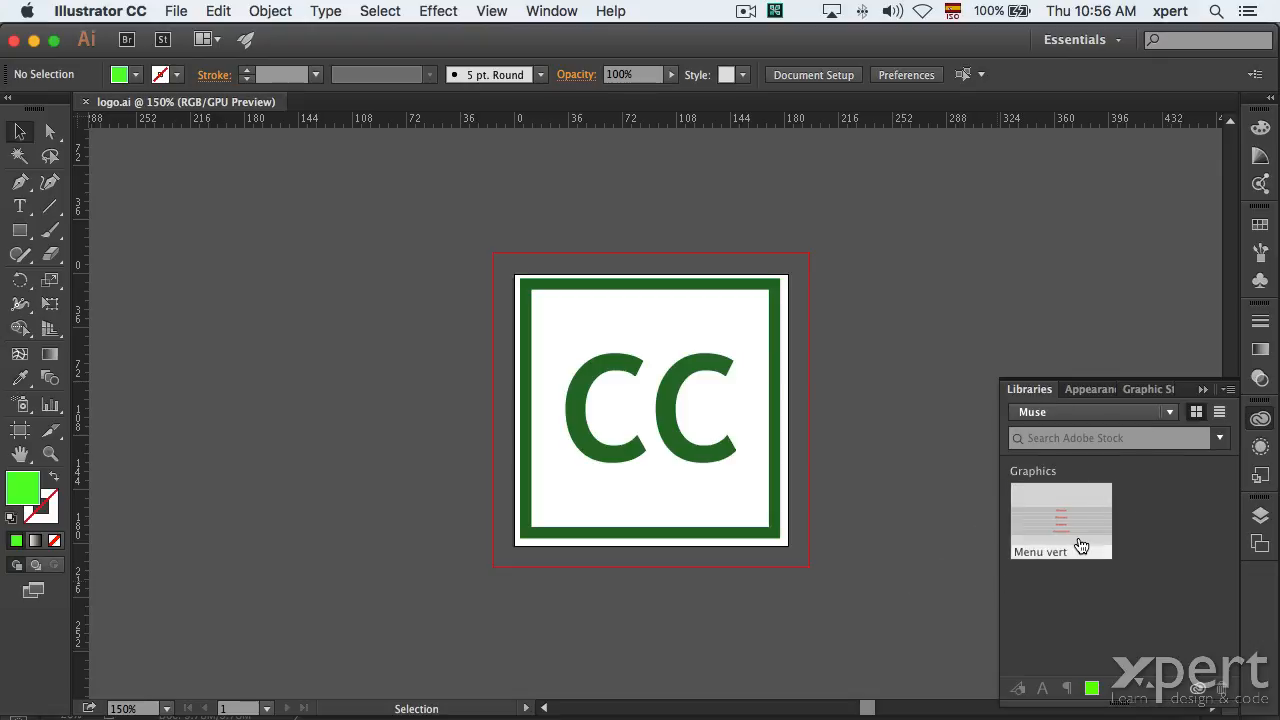
click(1075, 418)
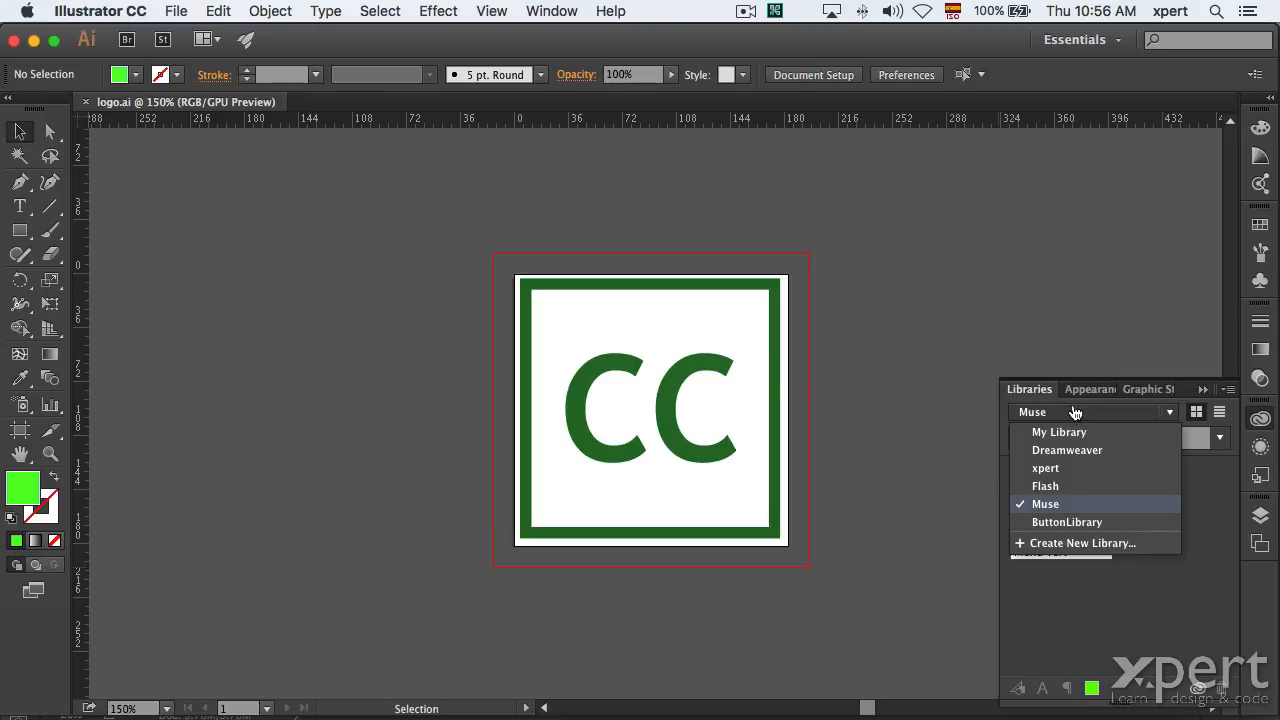
click(1054, 469)
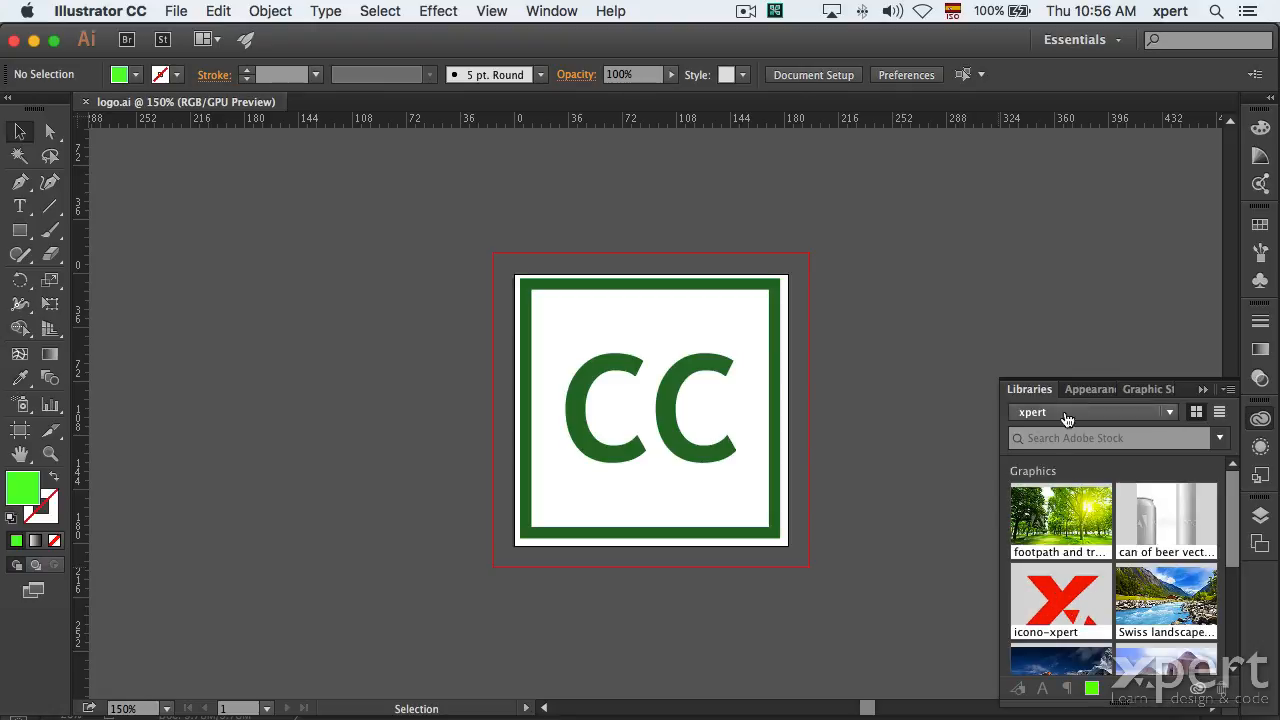
Enlarge the Libraries panel and drag the whole CC logo into the xpert library.
drag(1072, 377, 1051, 217)
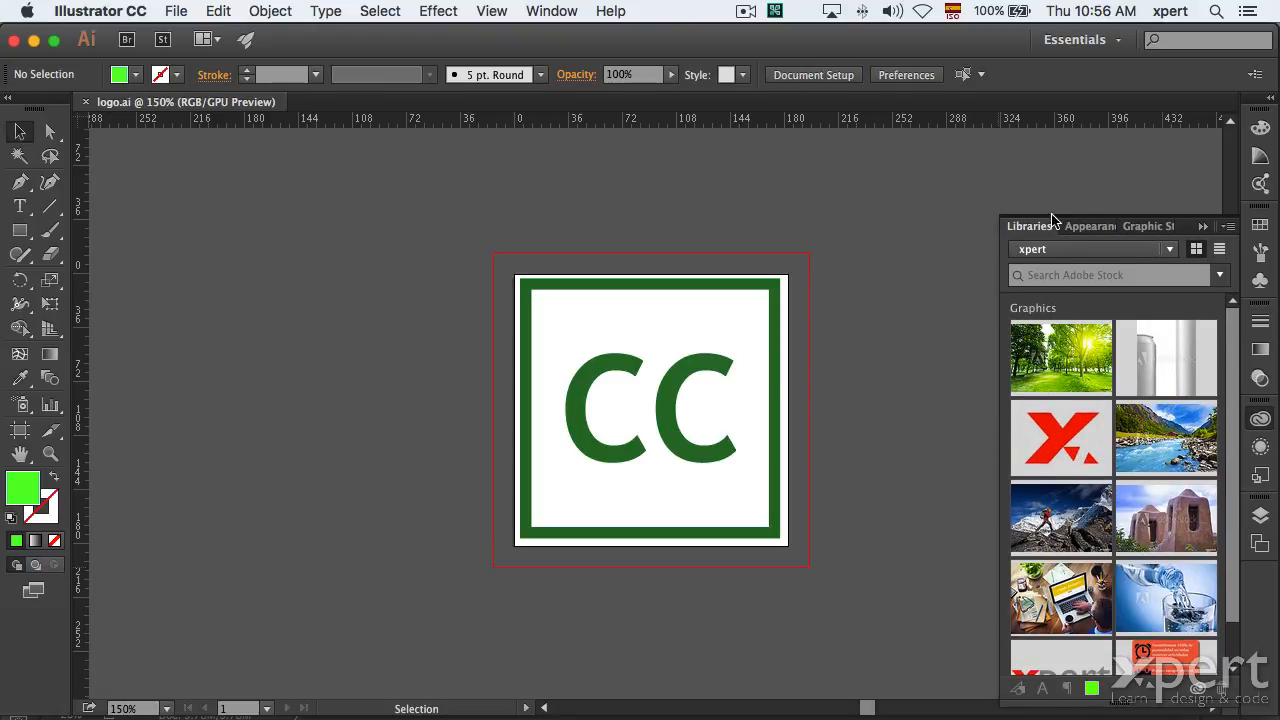
drag(997, 365, 895, 366)
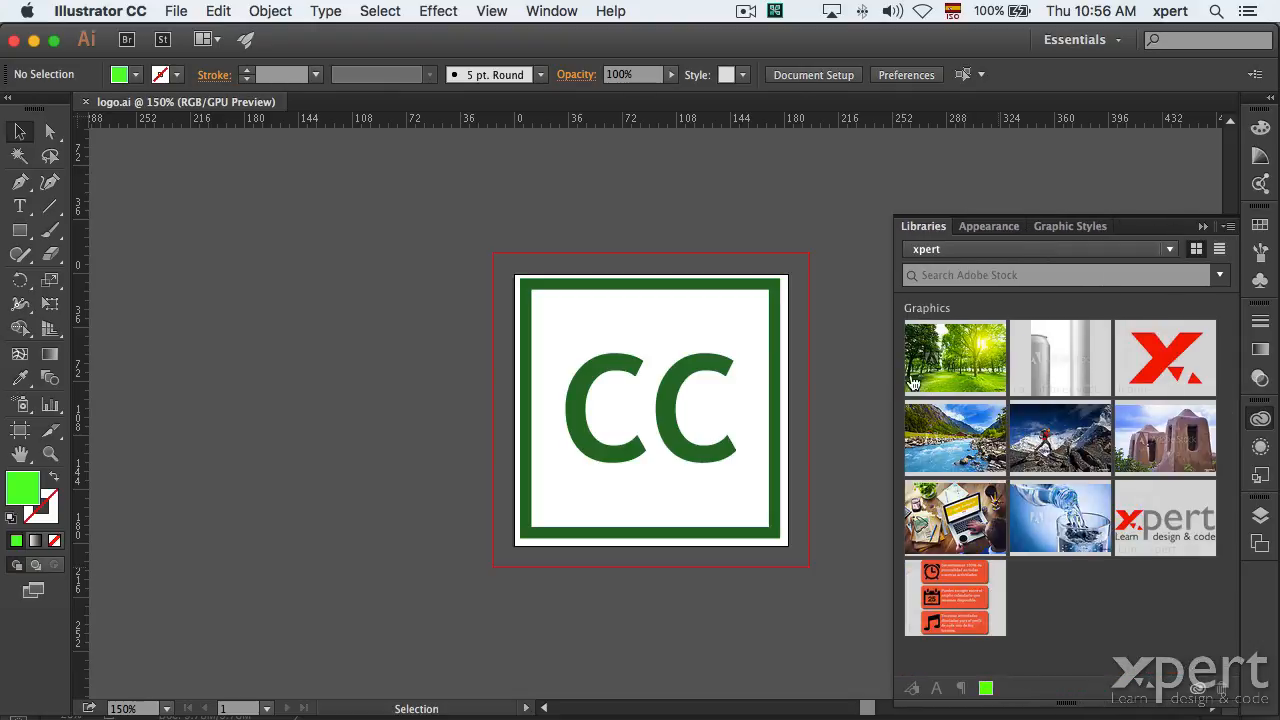
drag(434, 201, 806, 604)
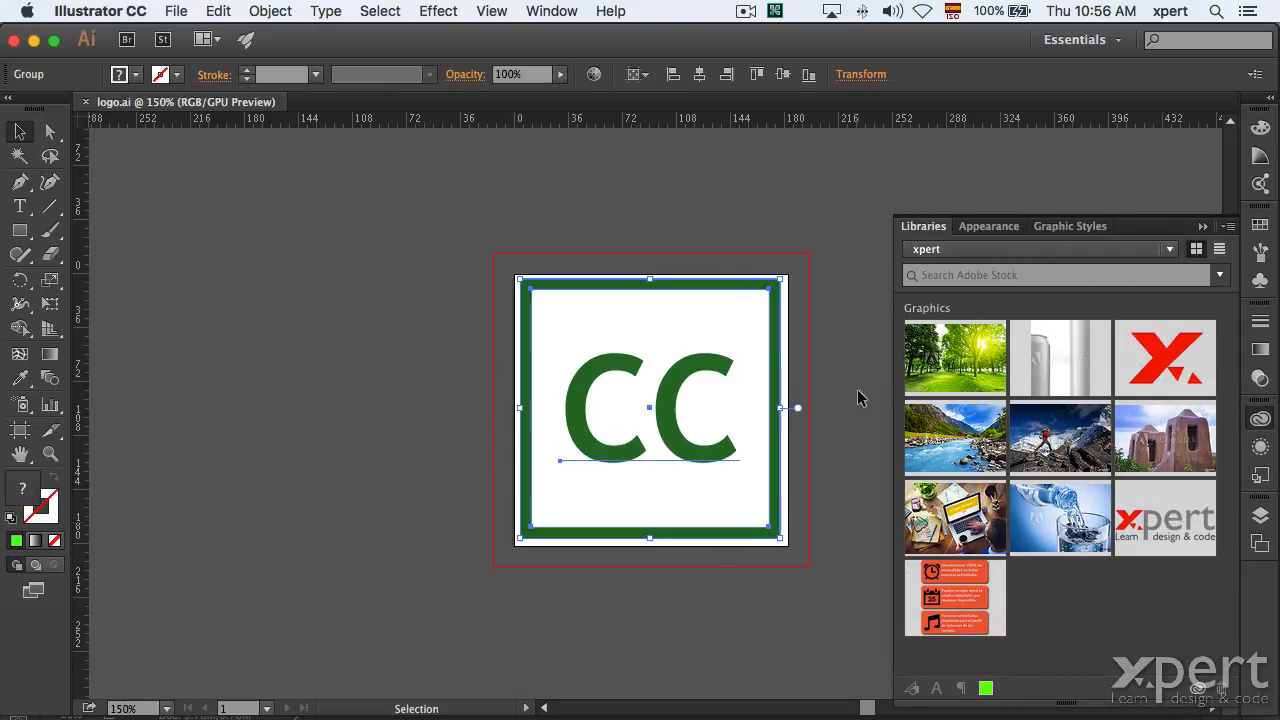
drag(745, 282, 1066, 556)
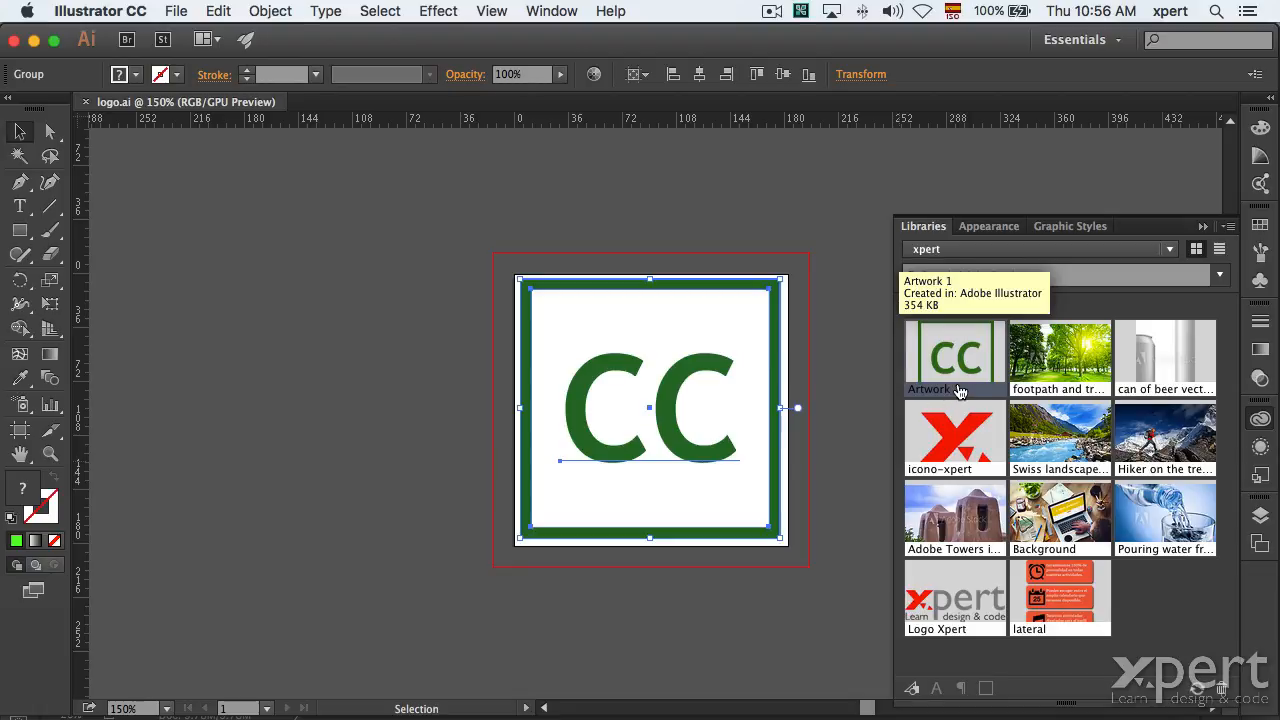
Rename the new library graphic from Artwork 1 to 'cc'.
double_click(953, 390)
text(cc)
key(Return)
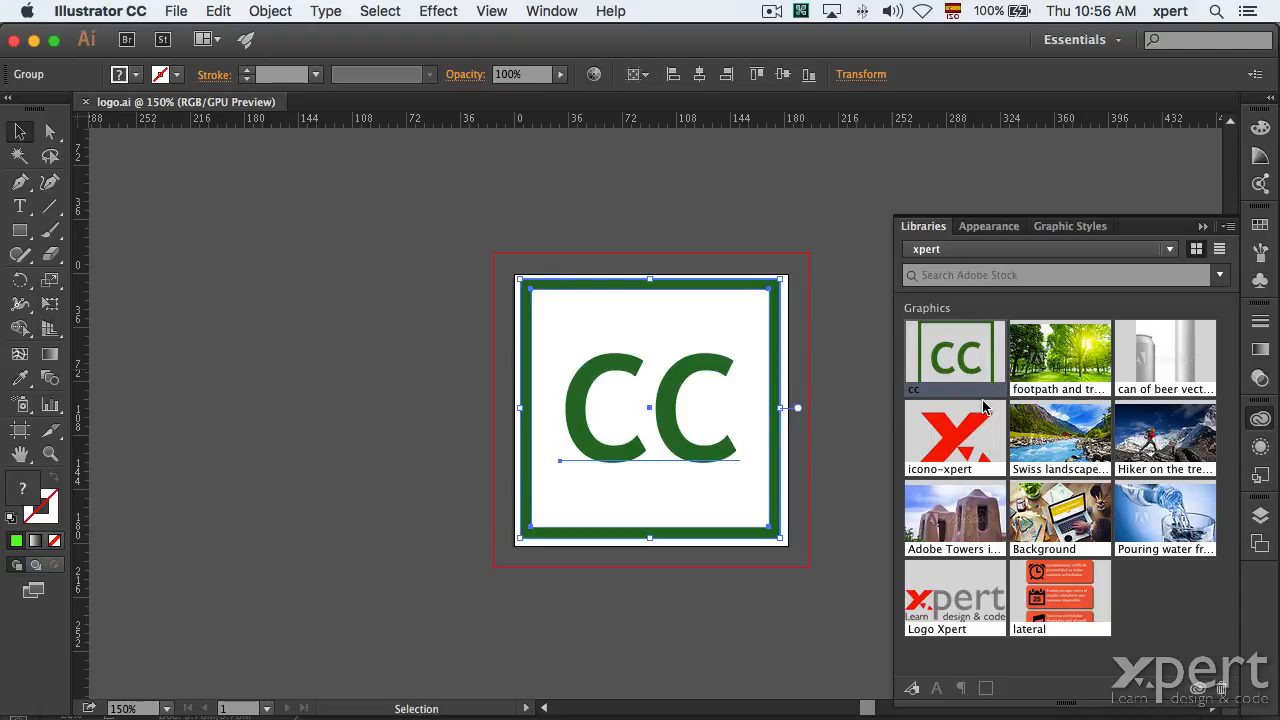
key(a)
key(super+Tab)
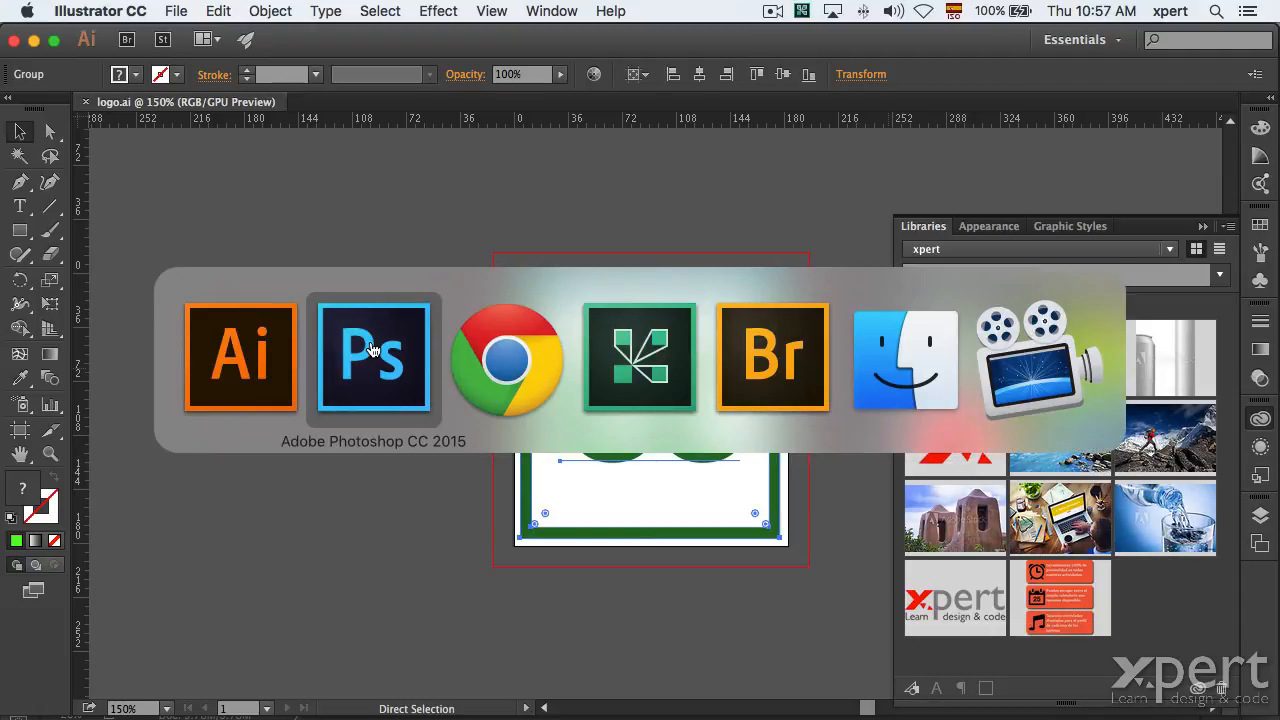
Try dragging the cc graphic onto IMG_3866-3, then cancel that placement.
click(372, 349)
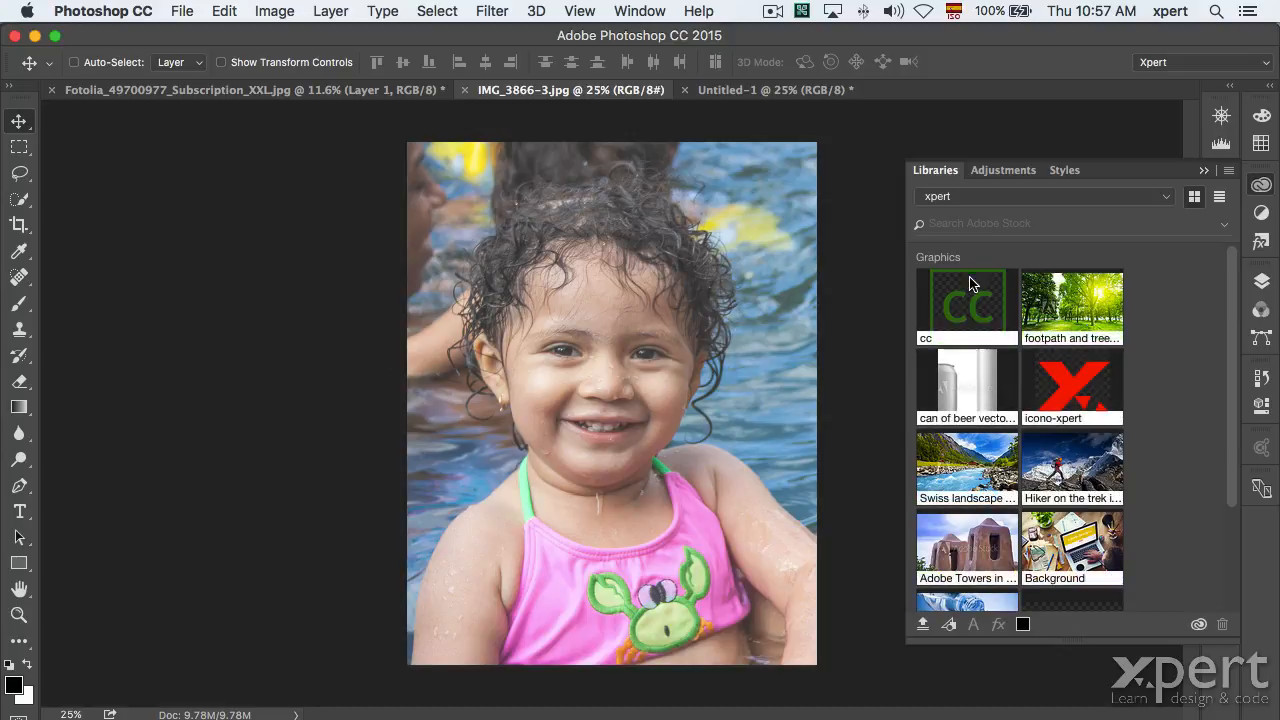
mouse_move(970, 299)
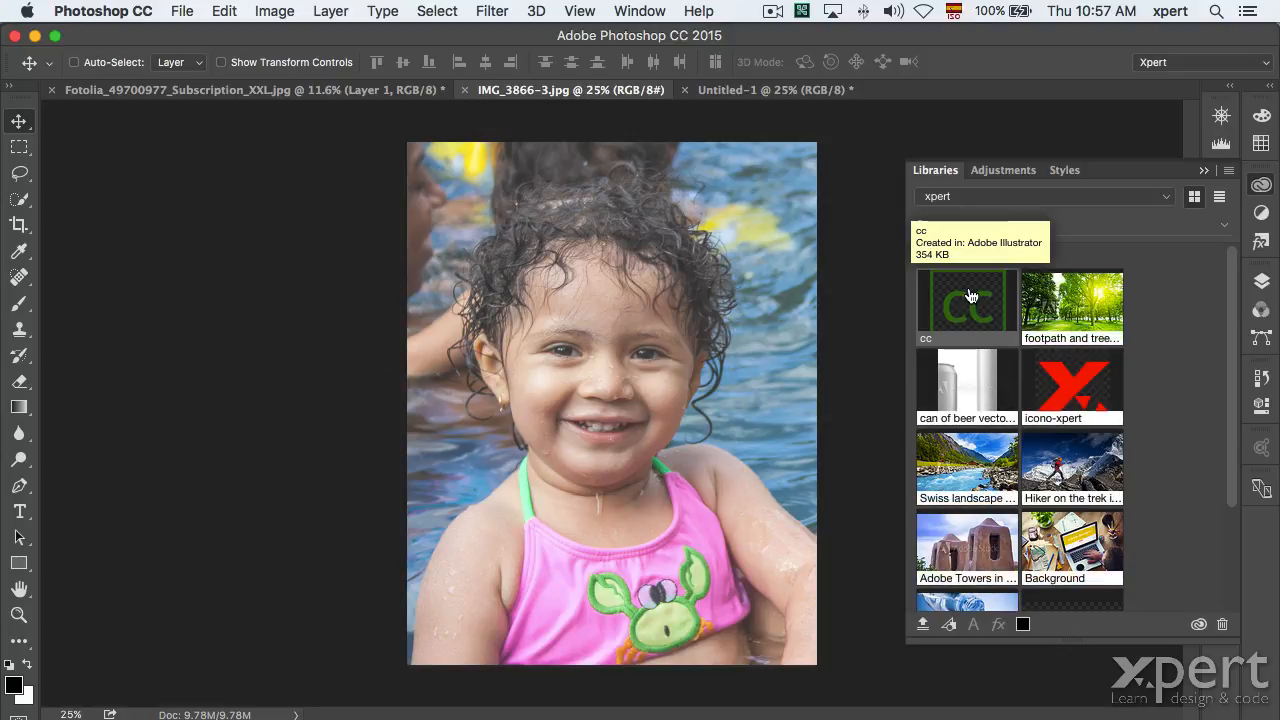
drag(970, 296, 730, 431)
drag(613, 313, 495, 247)
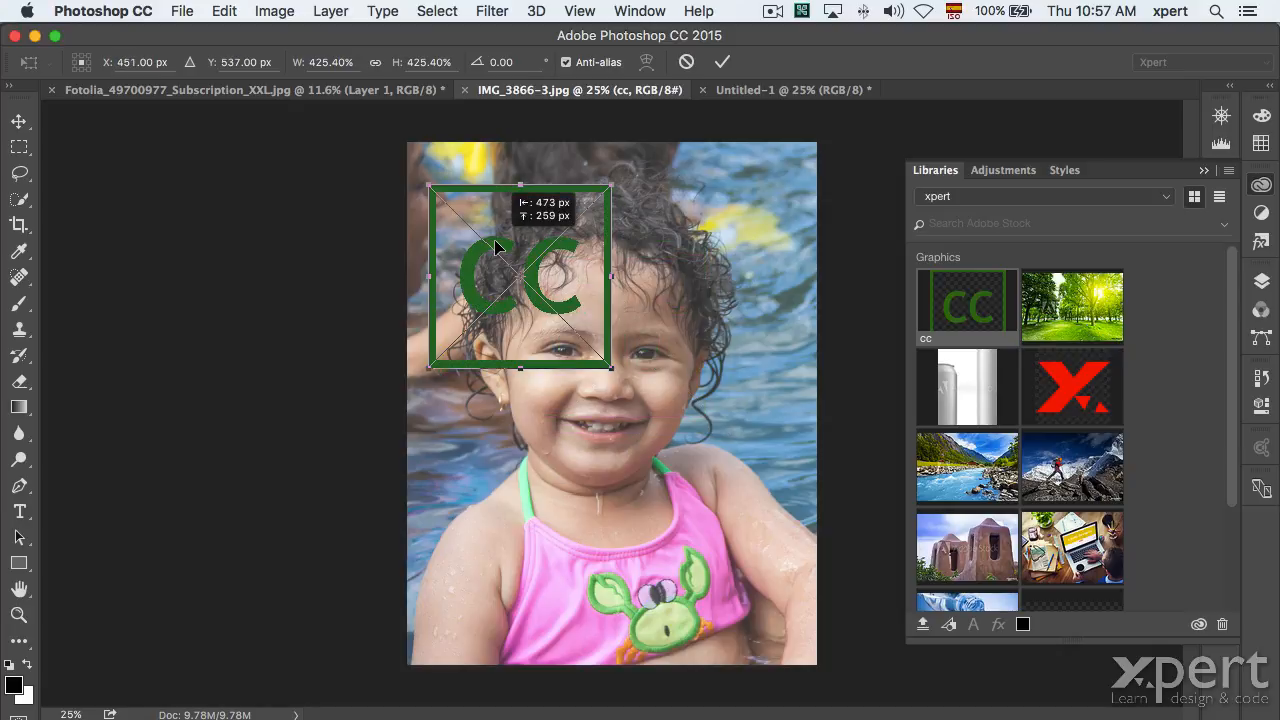
key(Escape)
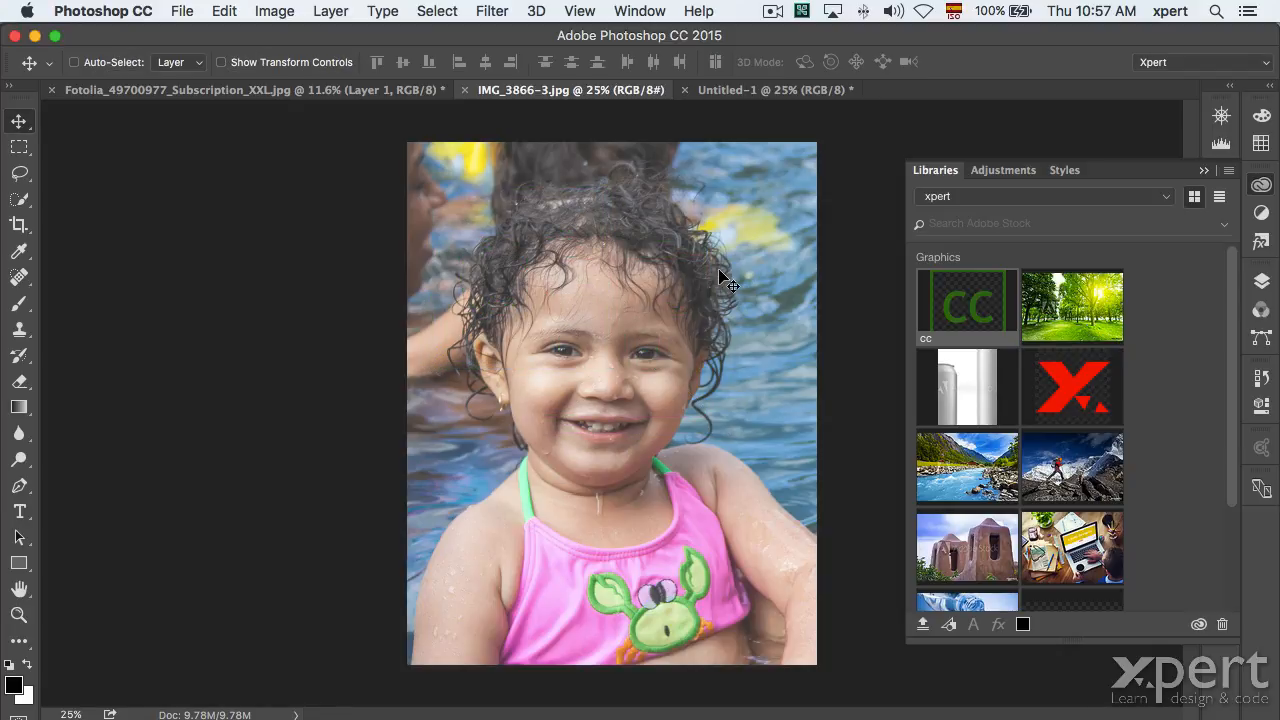
click(1266, 282)
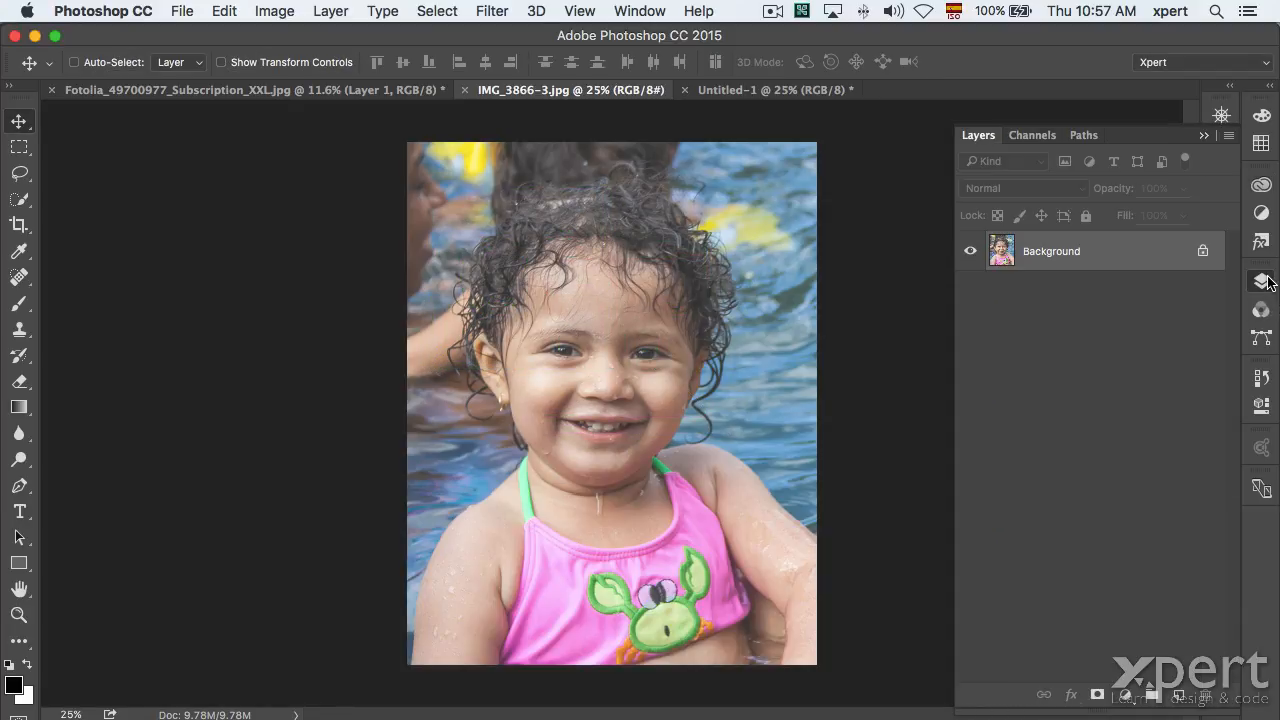
click(1261, 186)
Place the cc logo on the photo, enlarge it and move it up over the child's hair.
drag(942, 305, 457, 285)
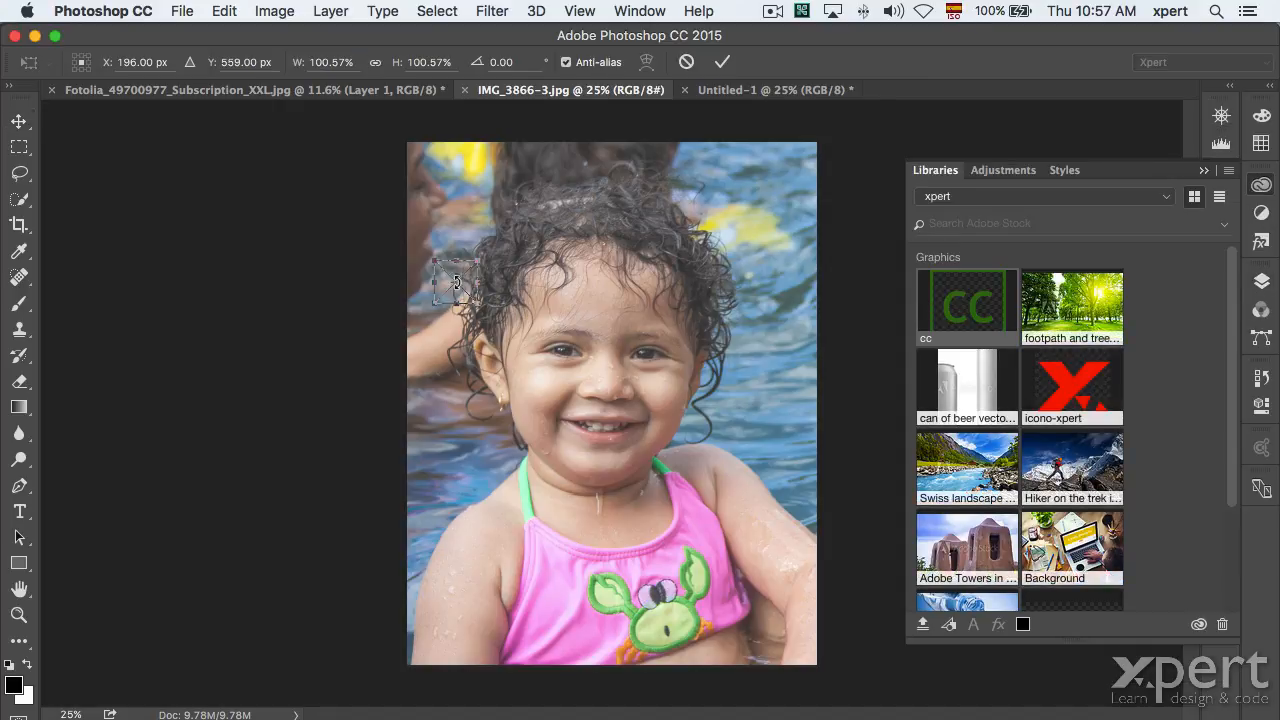
click(19, 120)
click(804, 280)
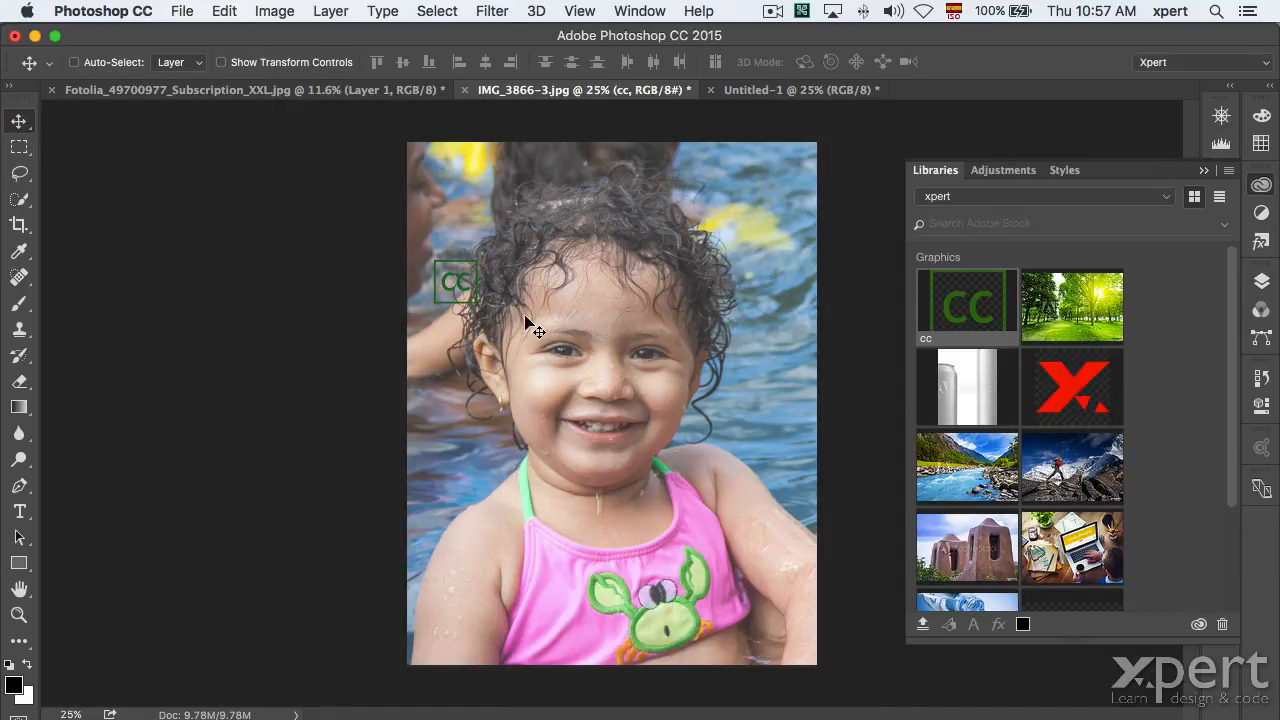
key(super+t)
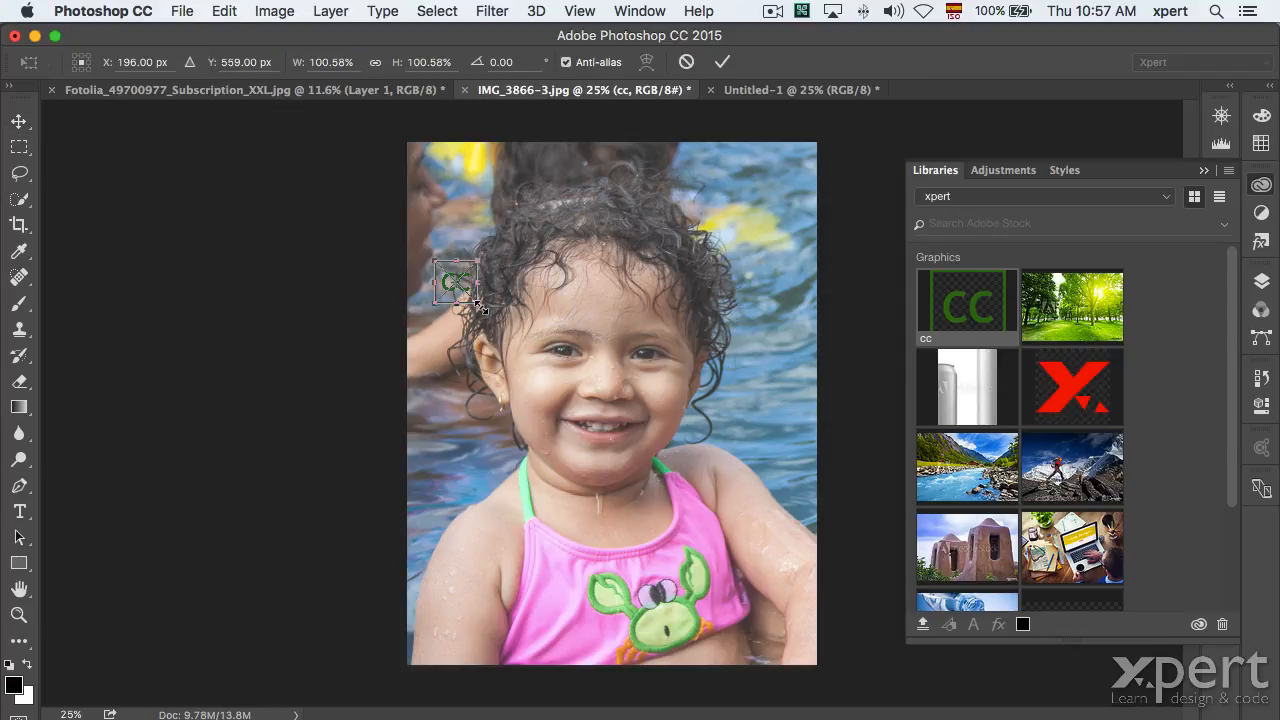
drag(480, 305, 621, 446)
key(Return)
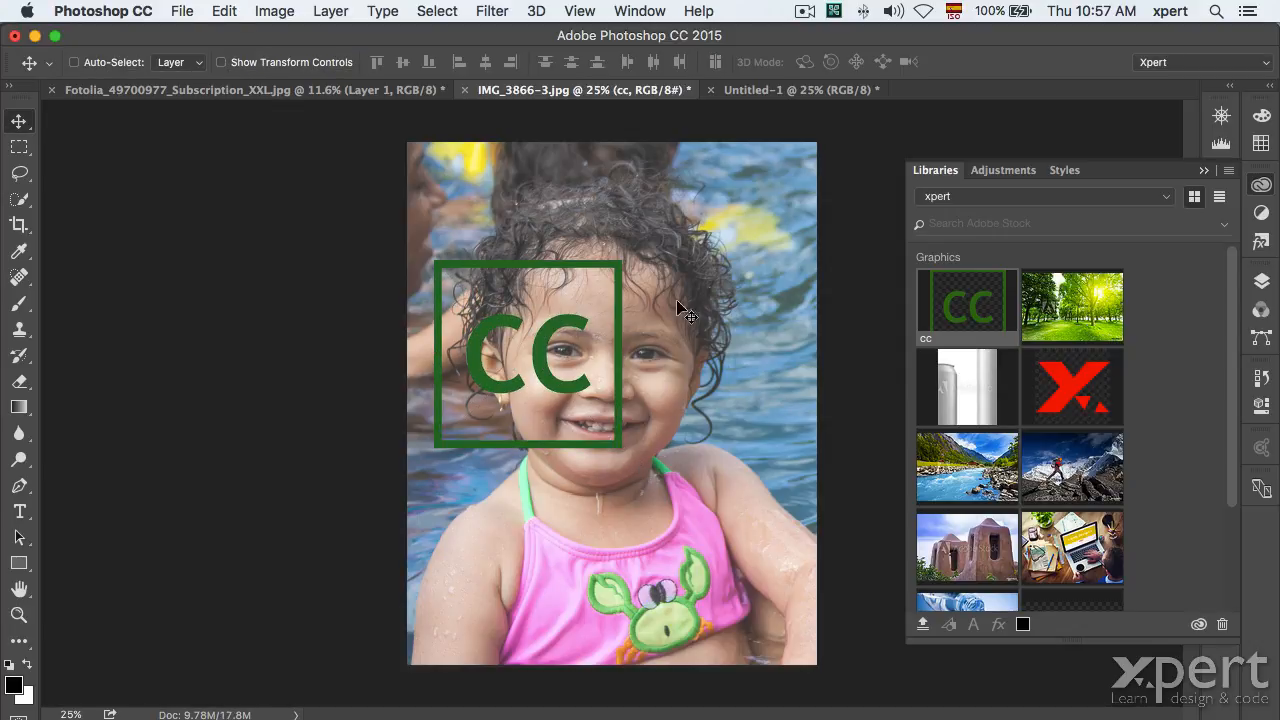
drag(501, 270, 513, 197)
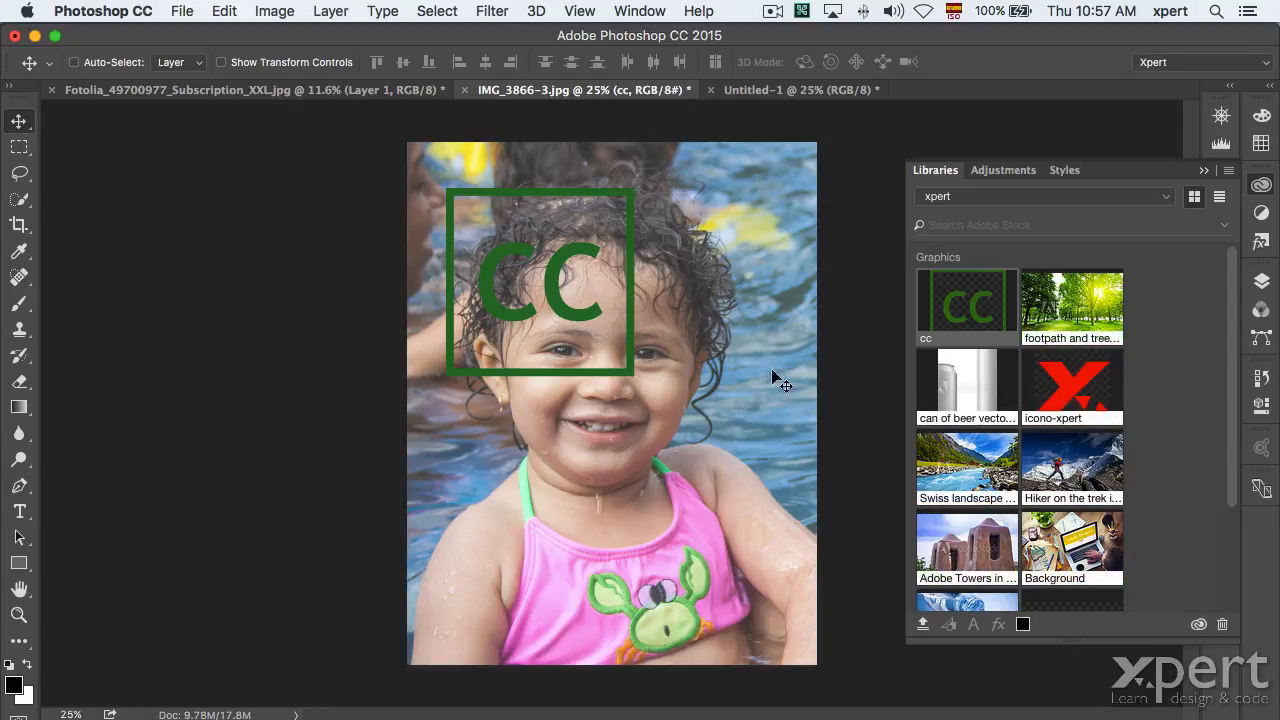
click(1261, 184)
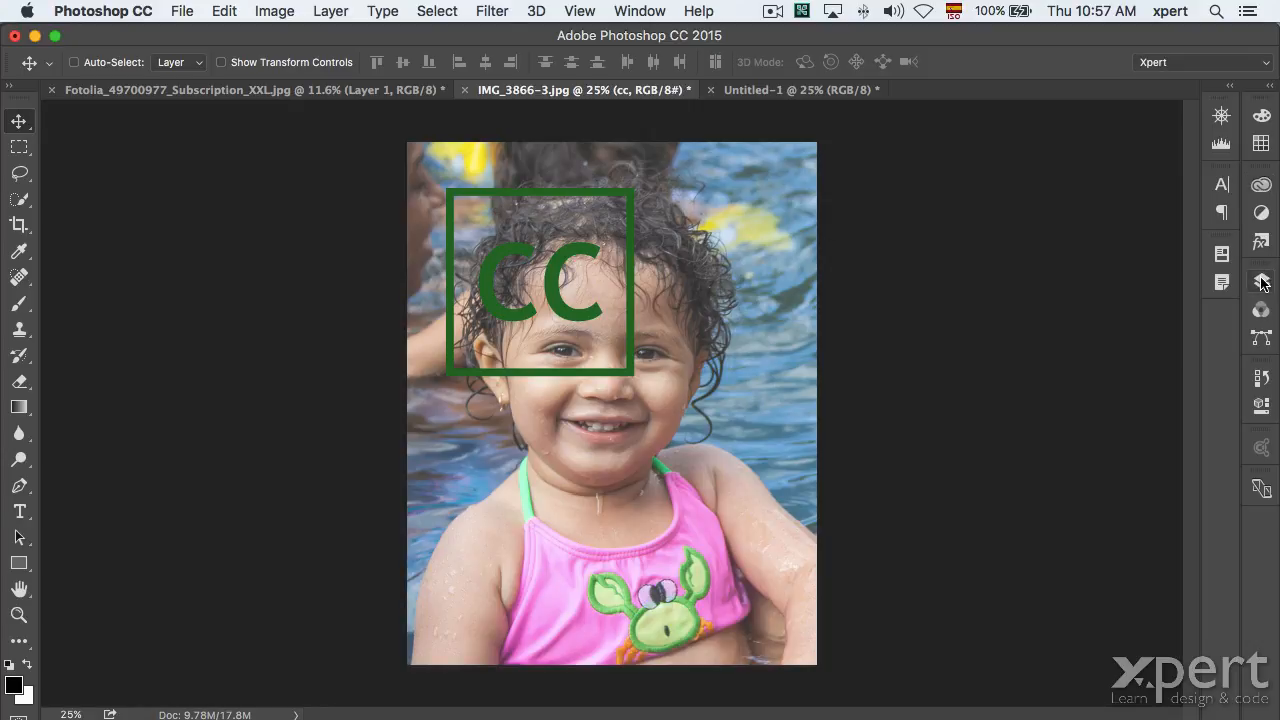
Try editing the cc layer's contents and dismiss the notice that it's not editable in Photoshop.
click(1262, 283)
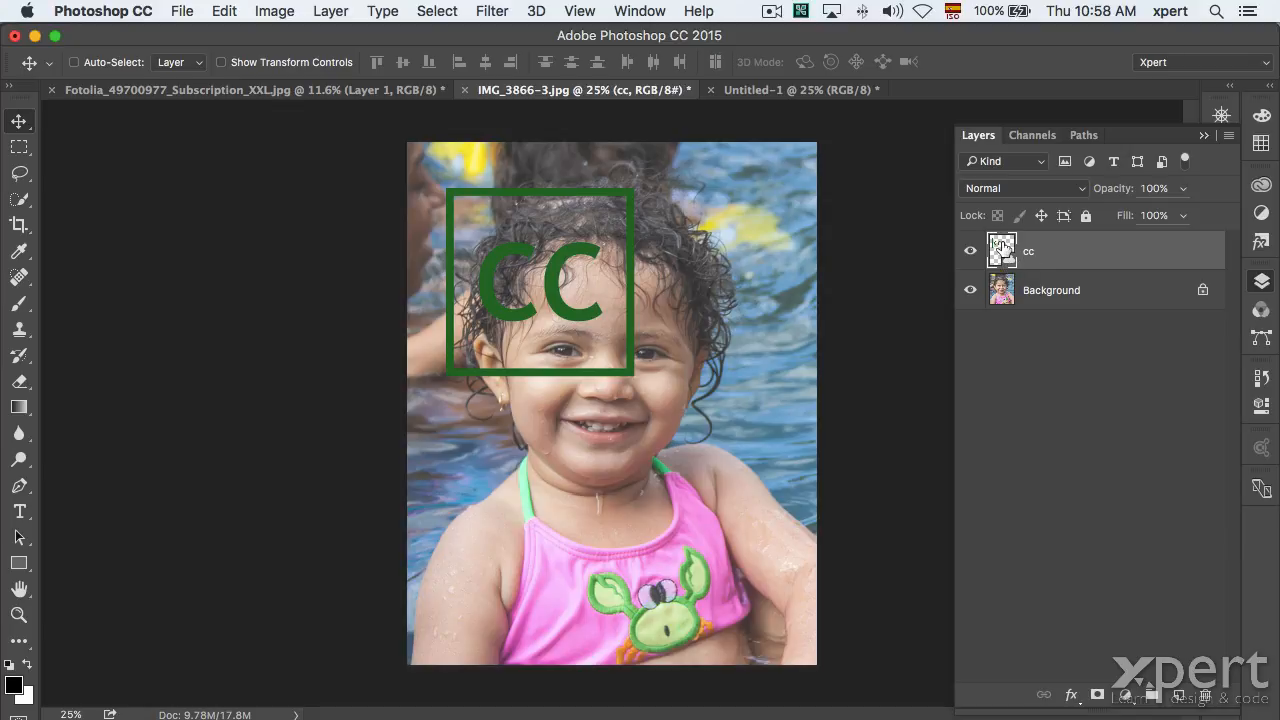
double_click(1000, 245)
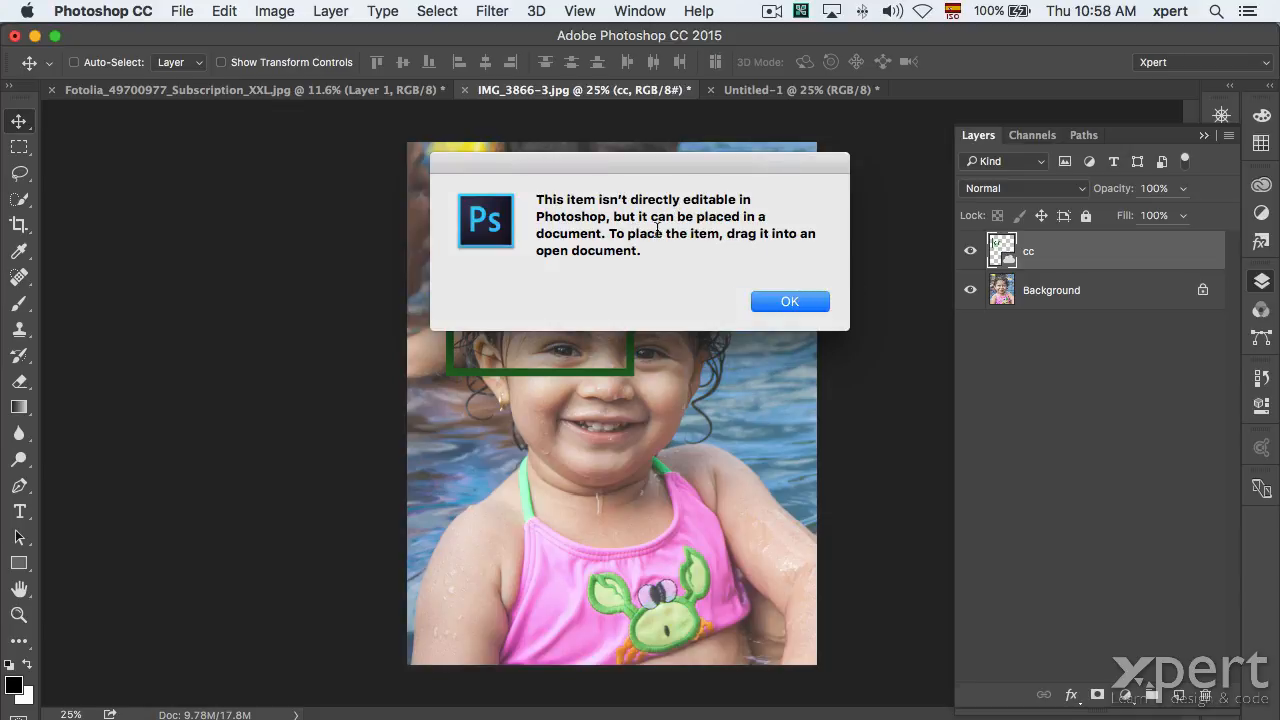
click(803, 300)
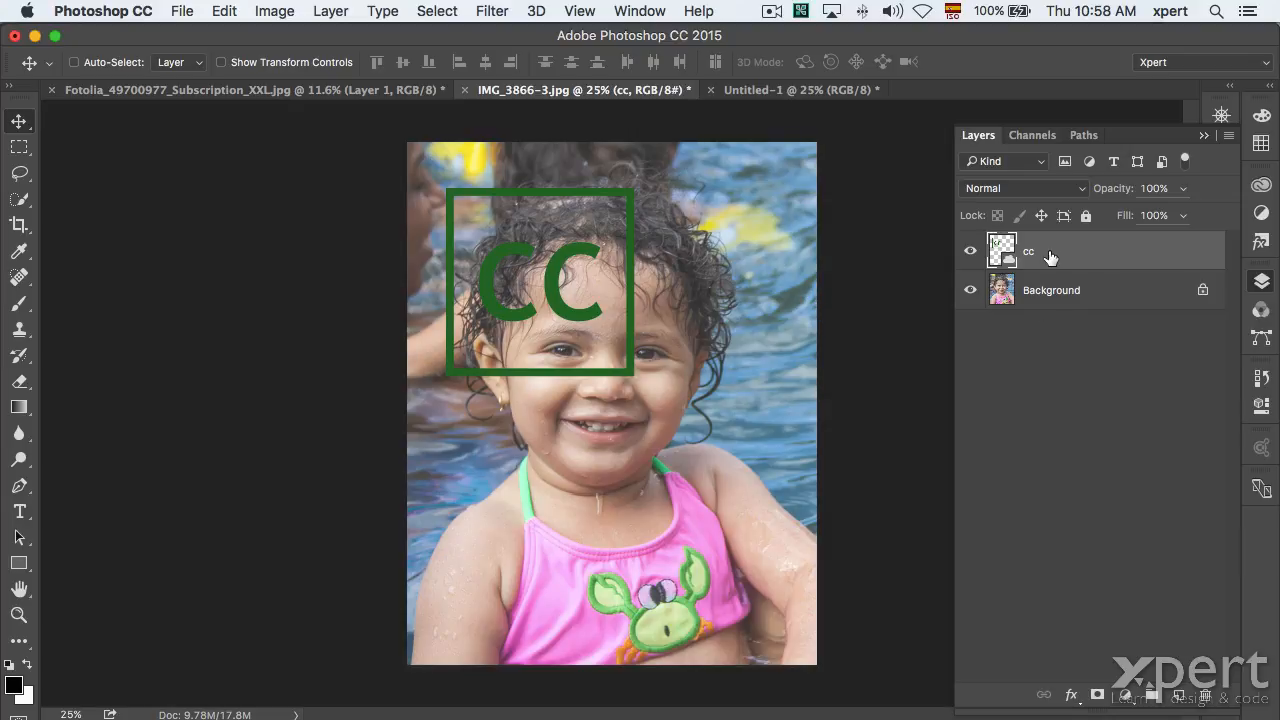
key(super+Tab)
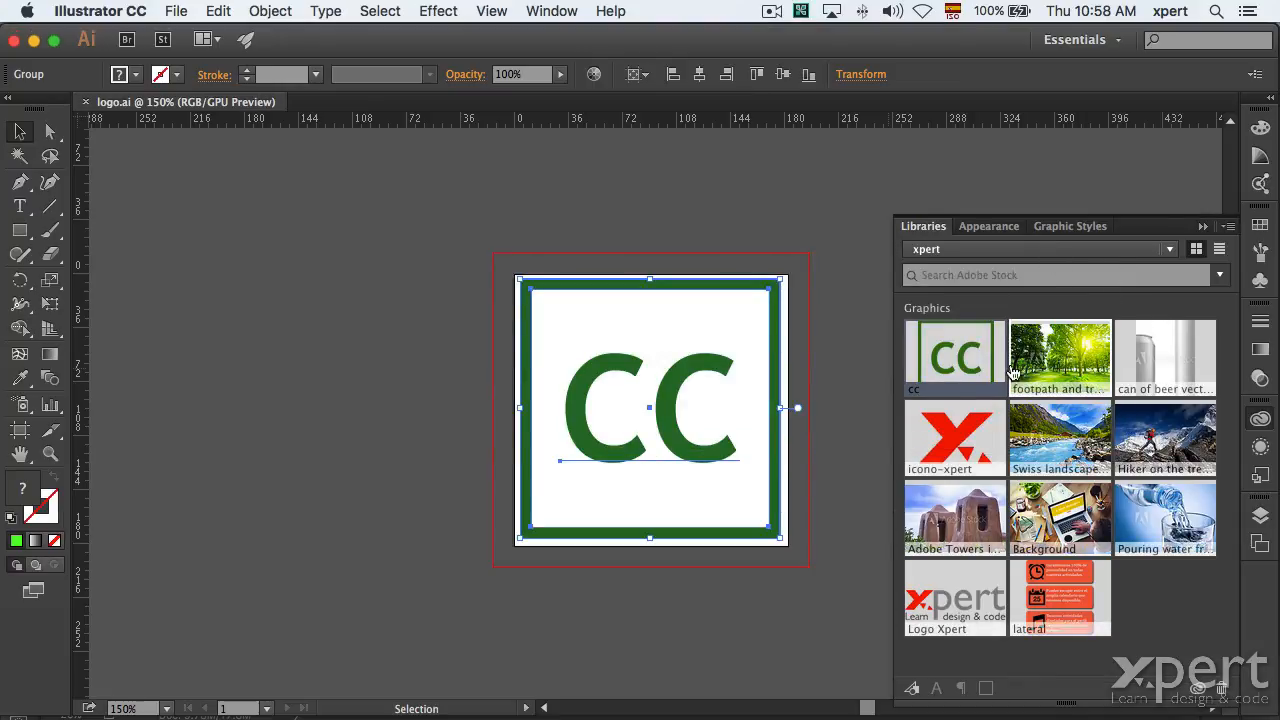
Open the cc library graphic and fill its CC letters with blue.
double_click(965, 353)
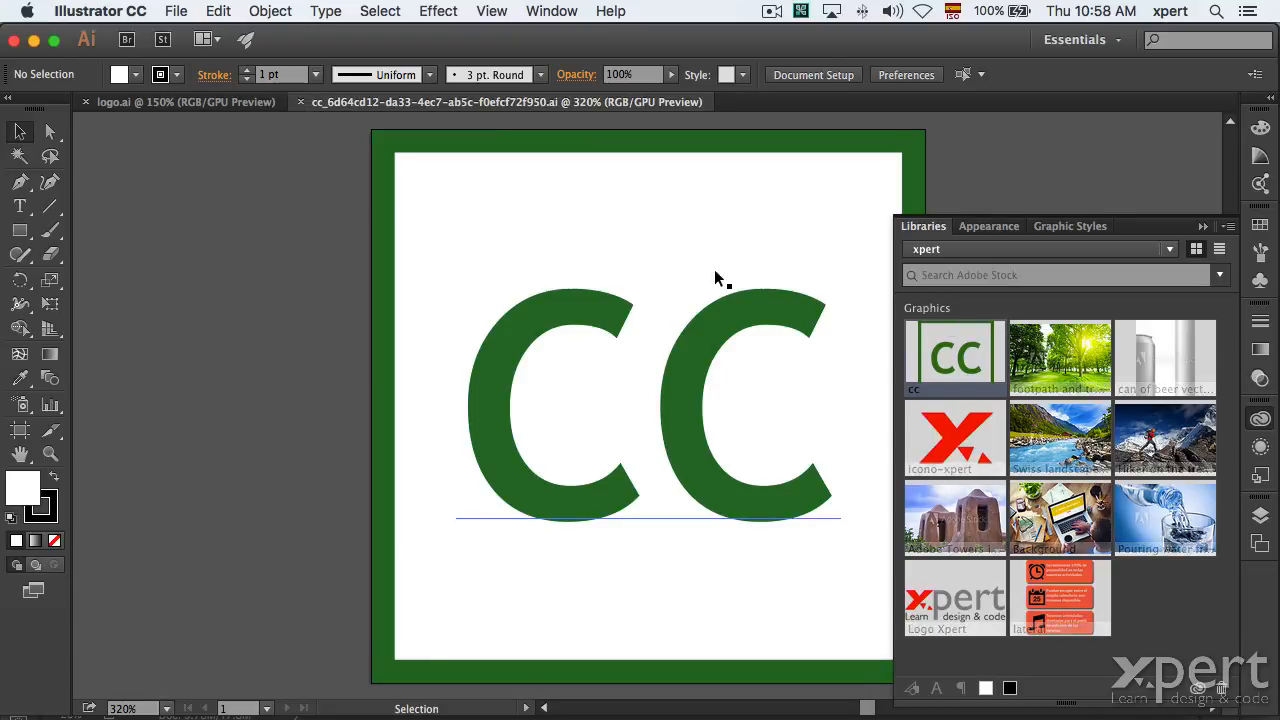
click(50, 131)
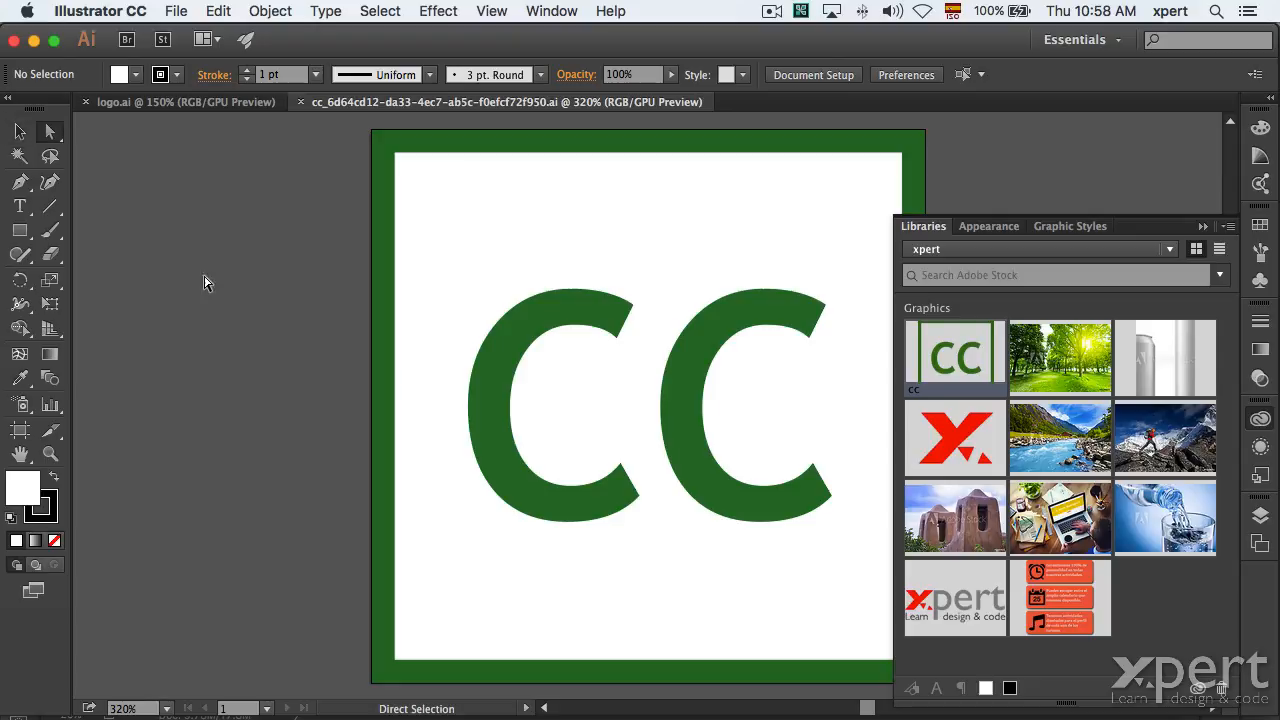
click(510, 387)
click(136, 74)
click(126, 122)
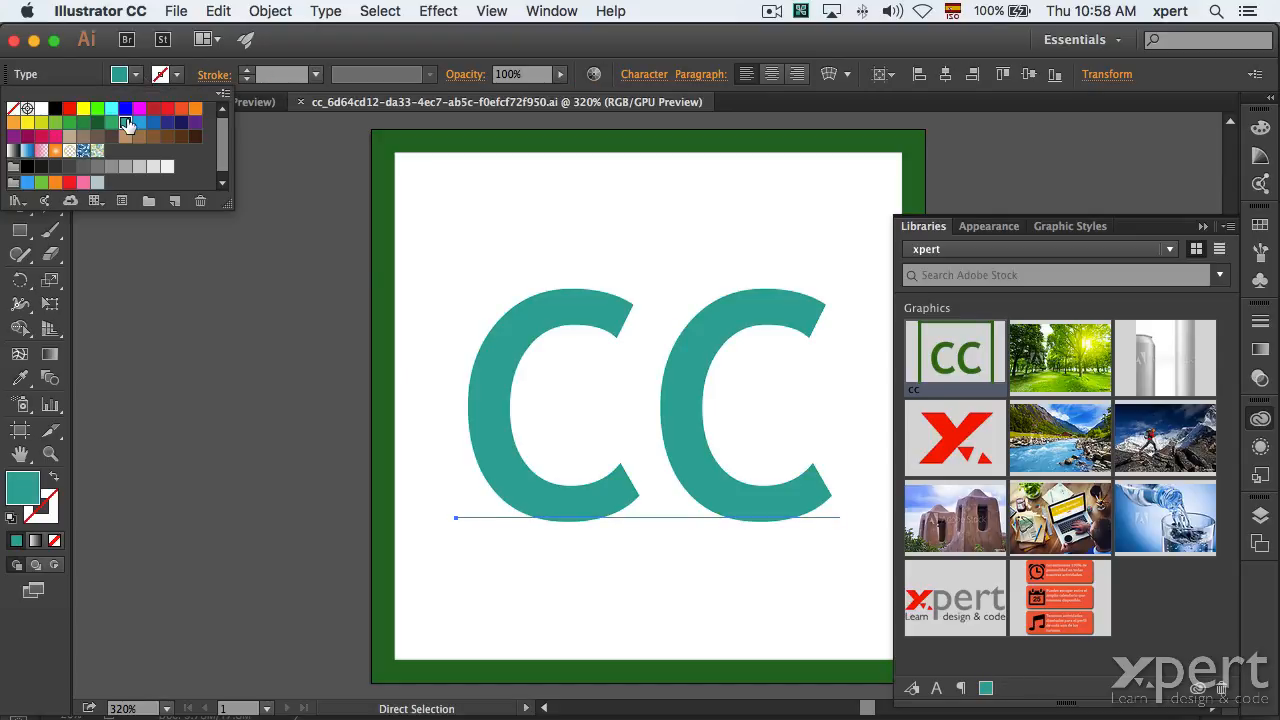
click(125, 108)
click(572, 199)
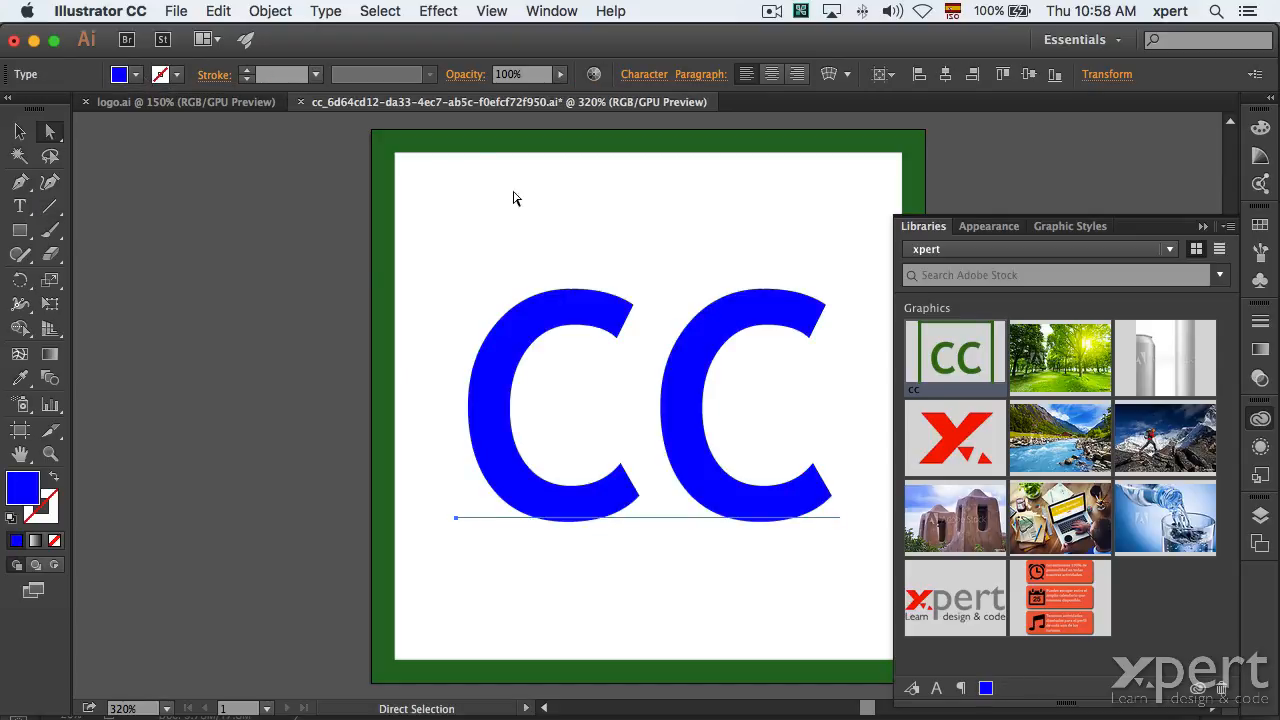
Close the edited cc graphic, saving the blue letters back to the library.
click(301, 103)
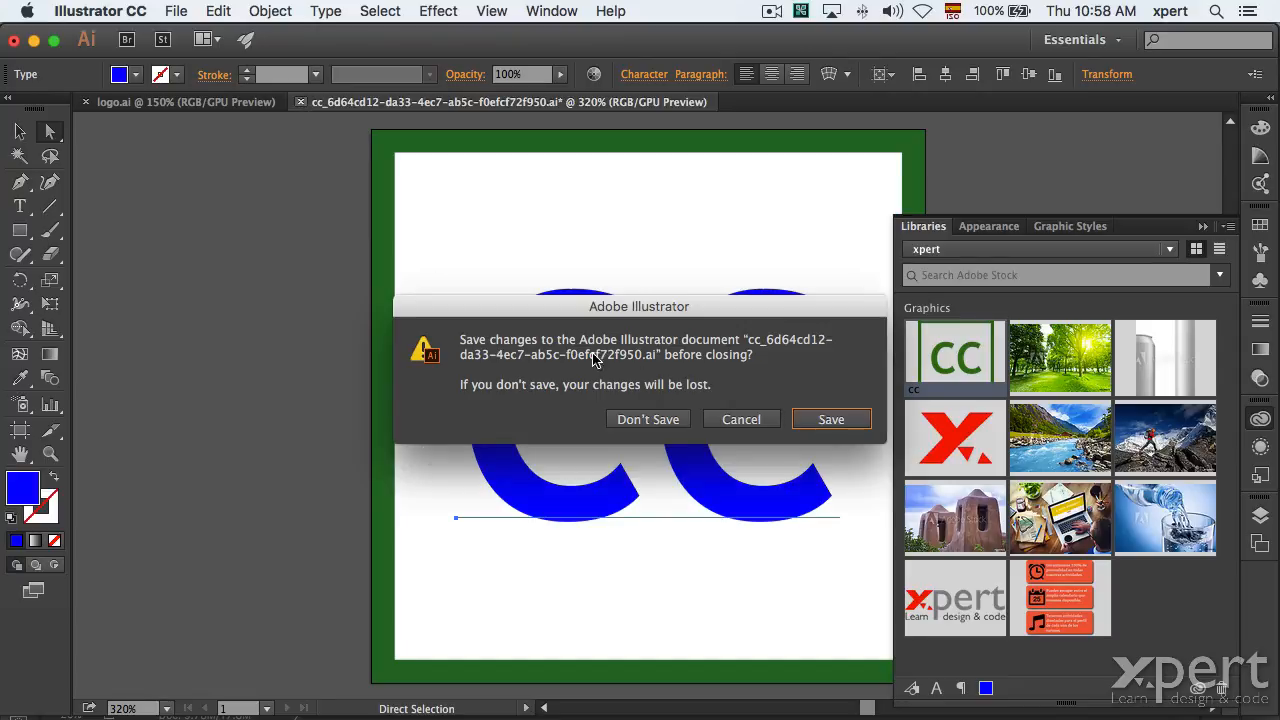
click(830, 419)
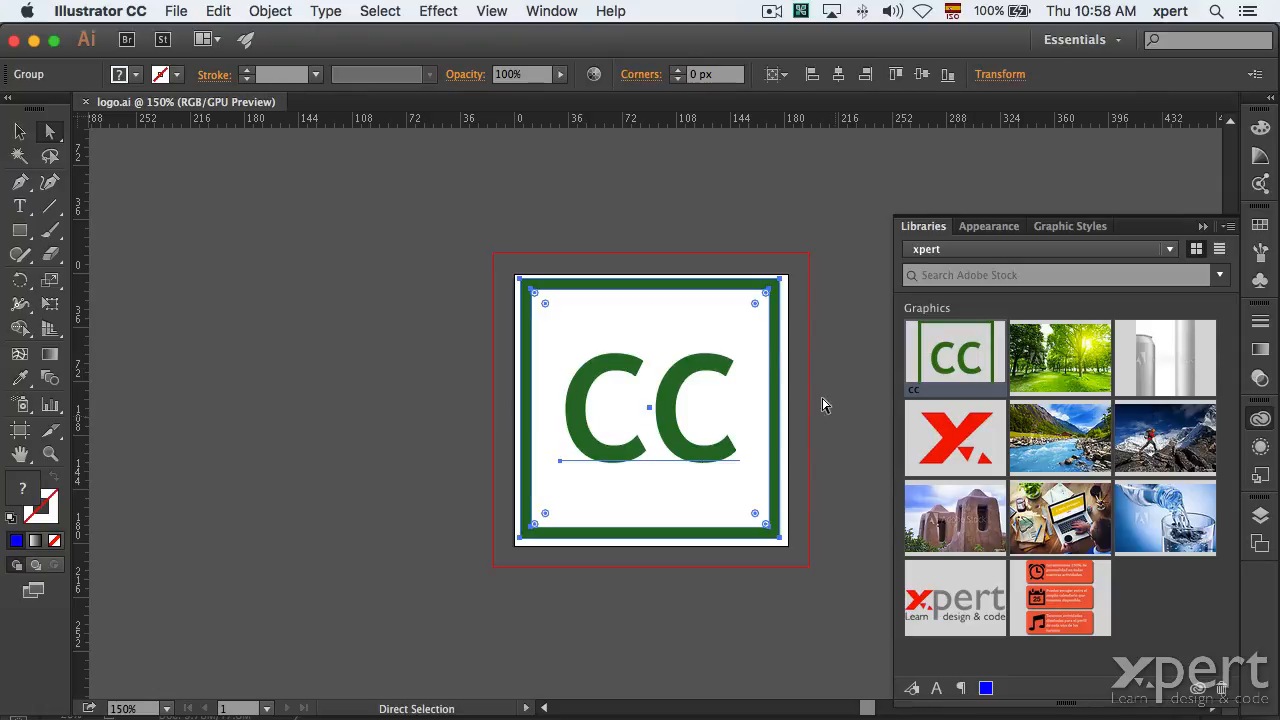
click(771, 200)
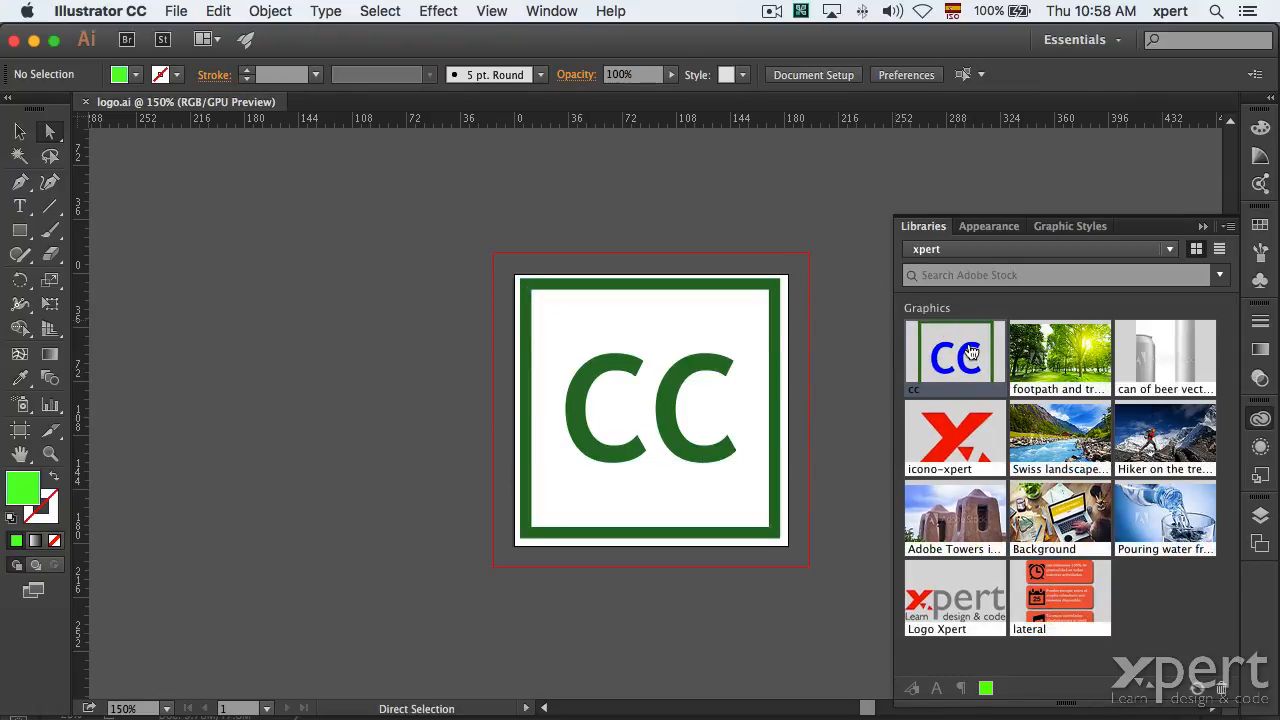
Revert IMG_3866-3 with File > Revert, removing the cc logo layer.
key(super+Tab)
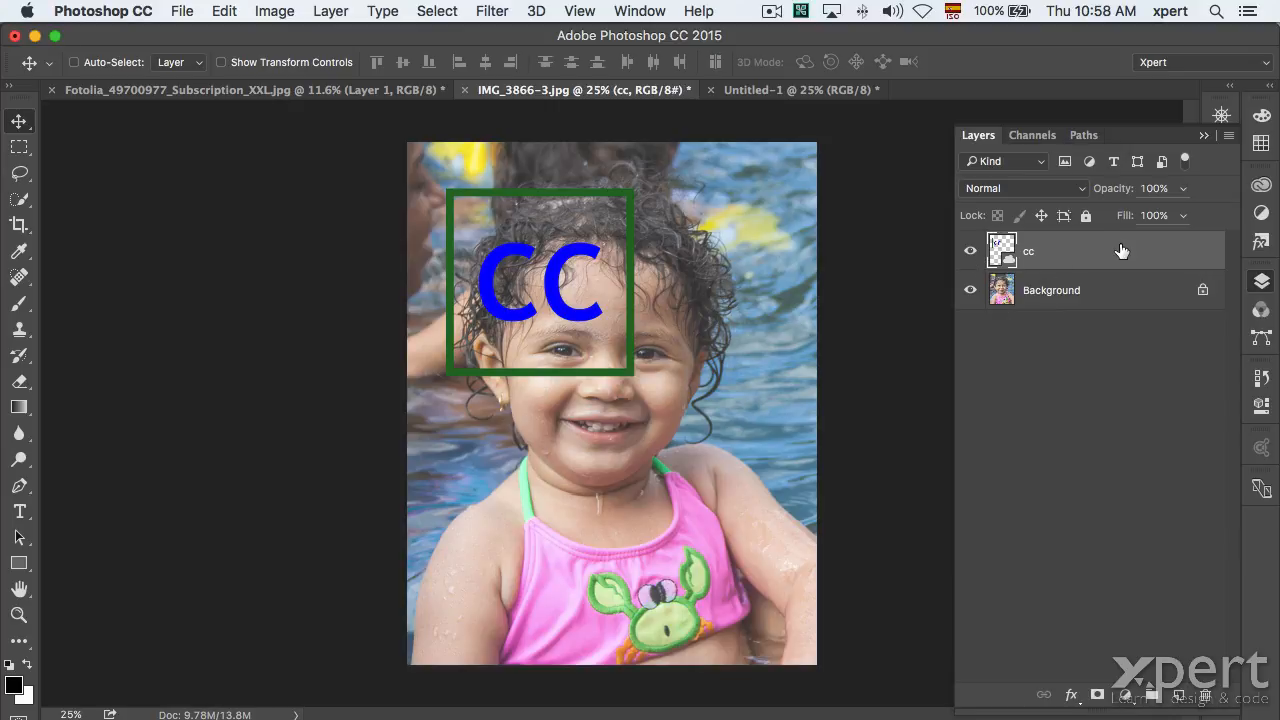
click(1261, 185)
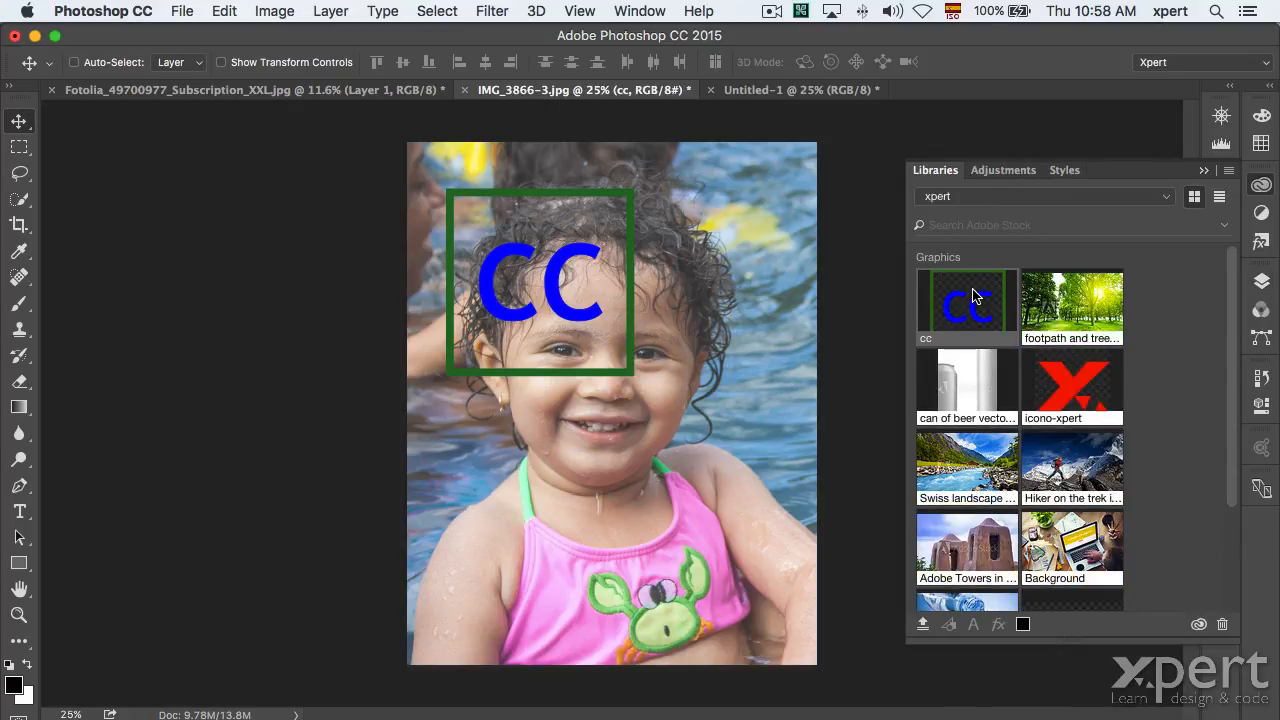
click(1261, 185)
click(1261, 281)
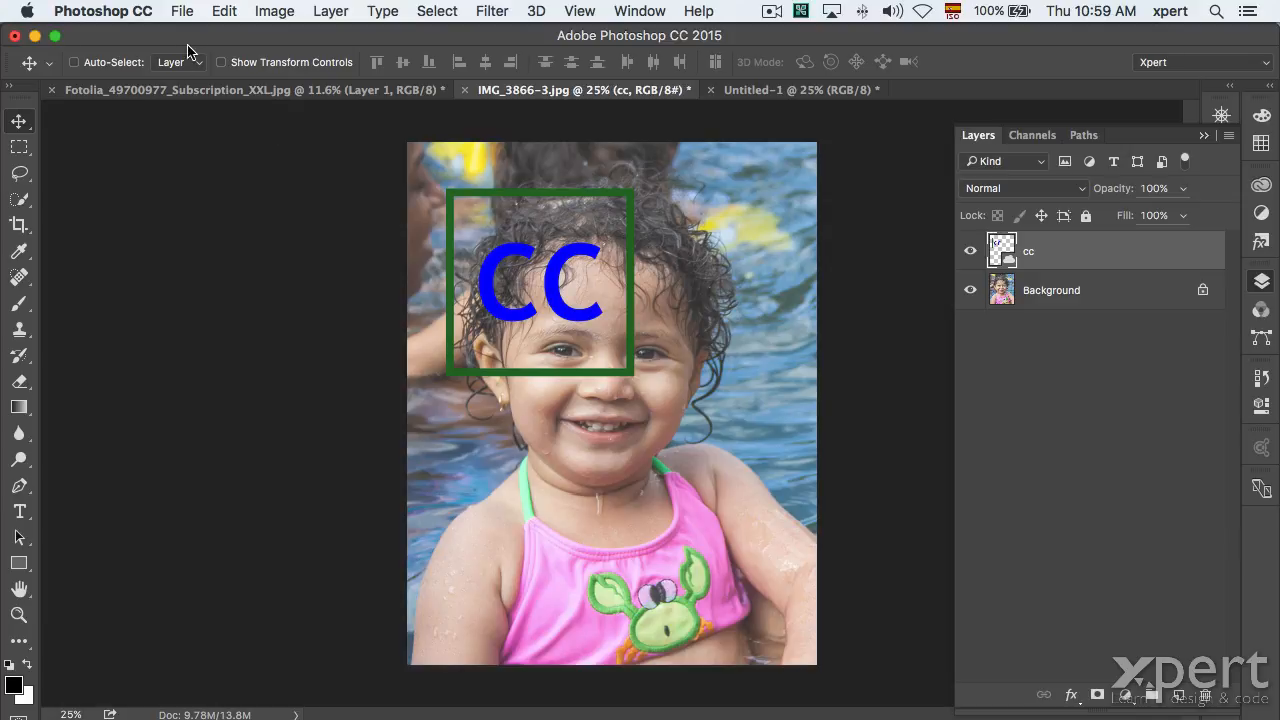
click(184, 12)
click(216, 259)
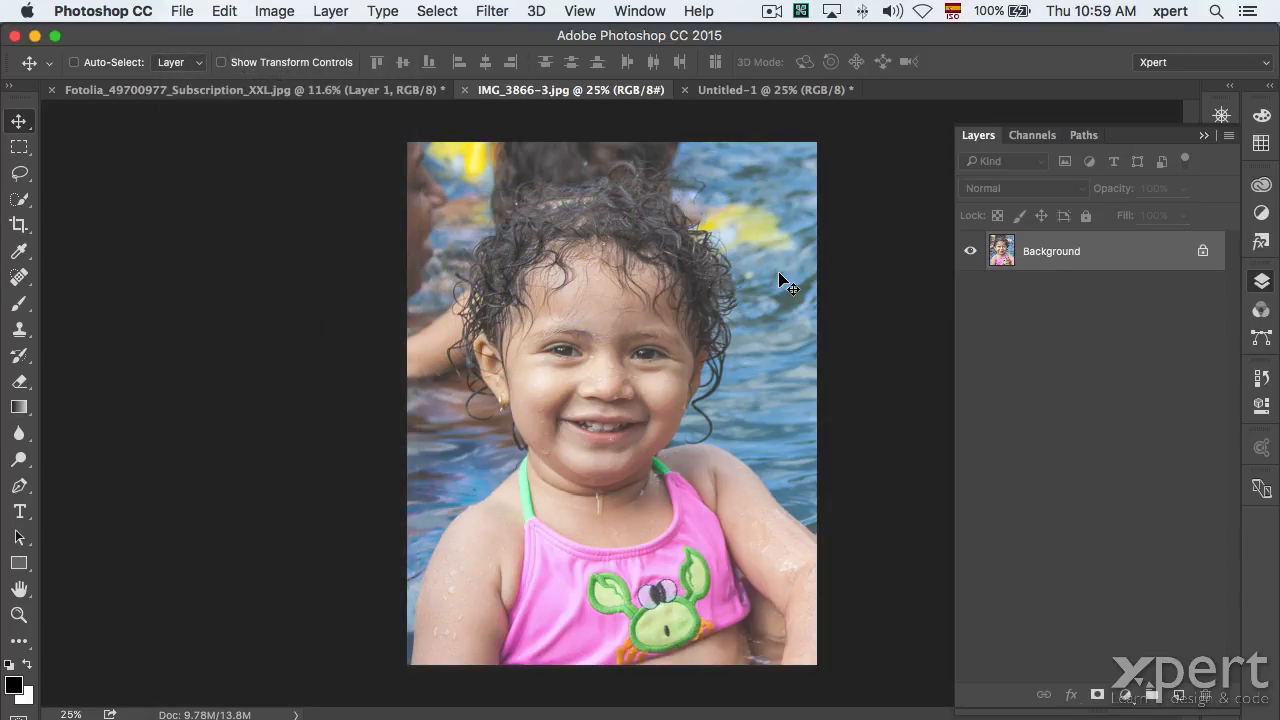
click(1261, 279)
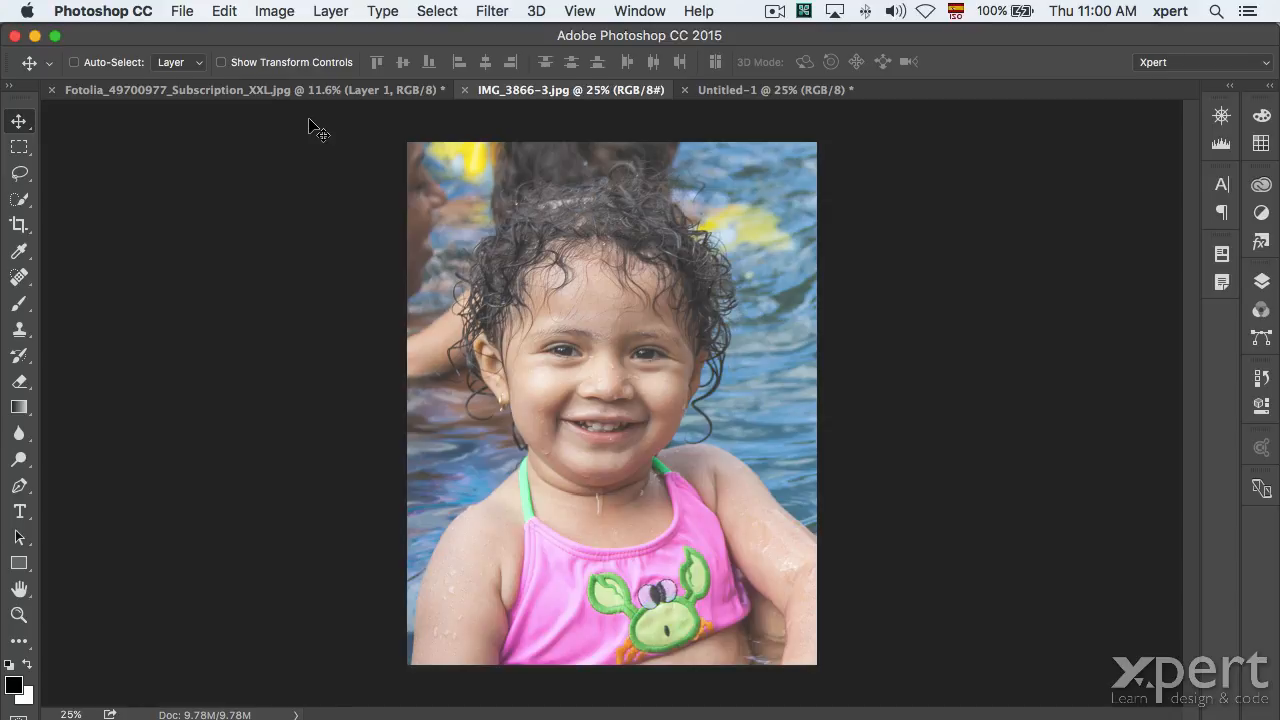
Reopen the Layers panel and view the Background layer's options without changing anything.
click(1261, 281)
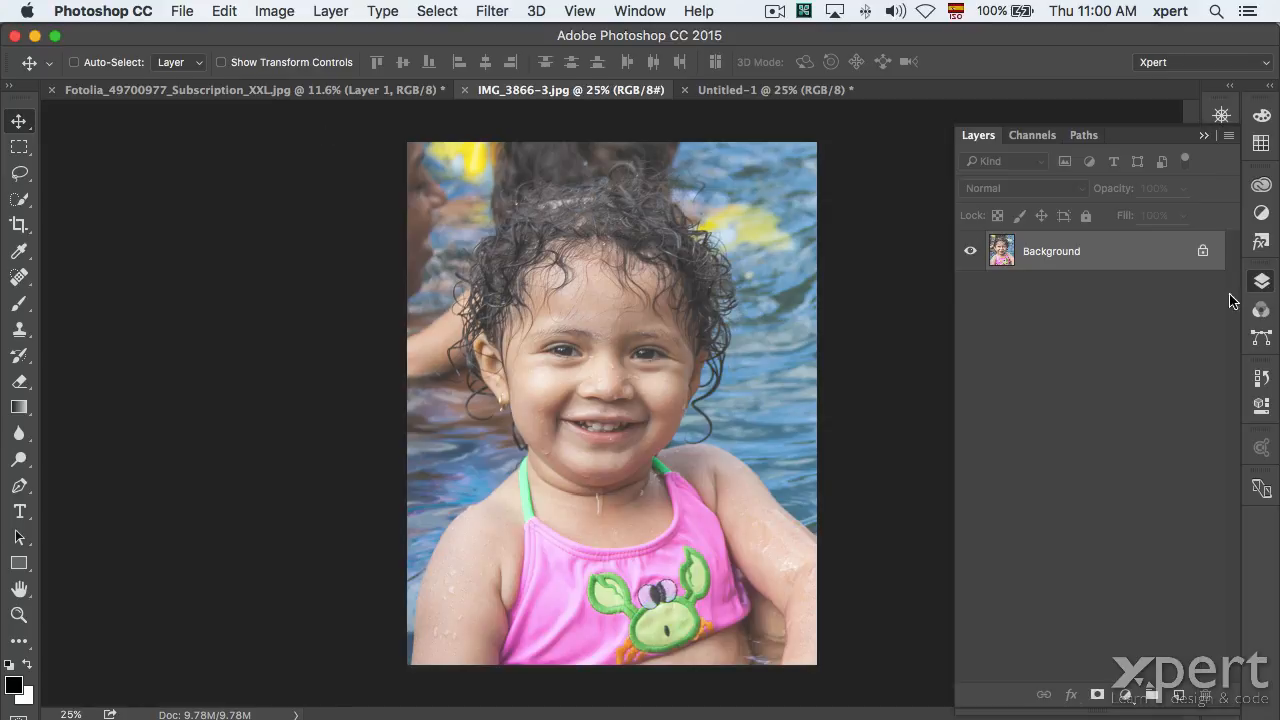
right_click(1104, 262)
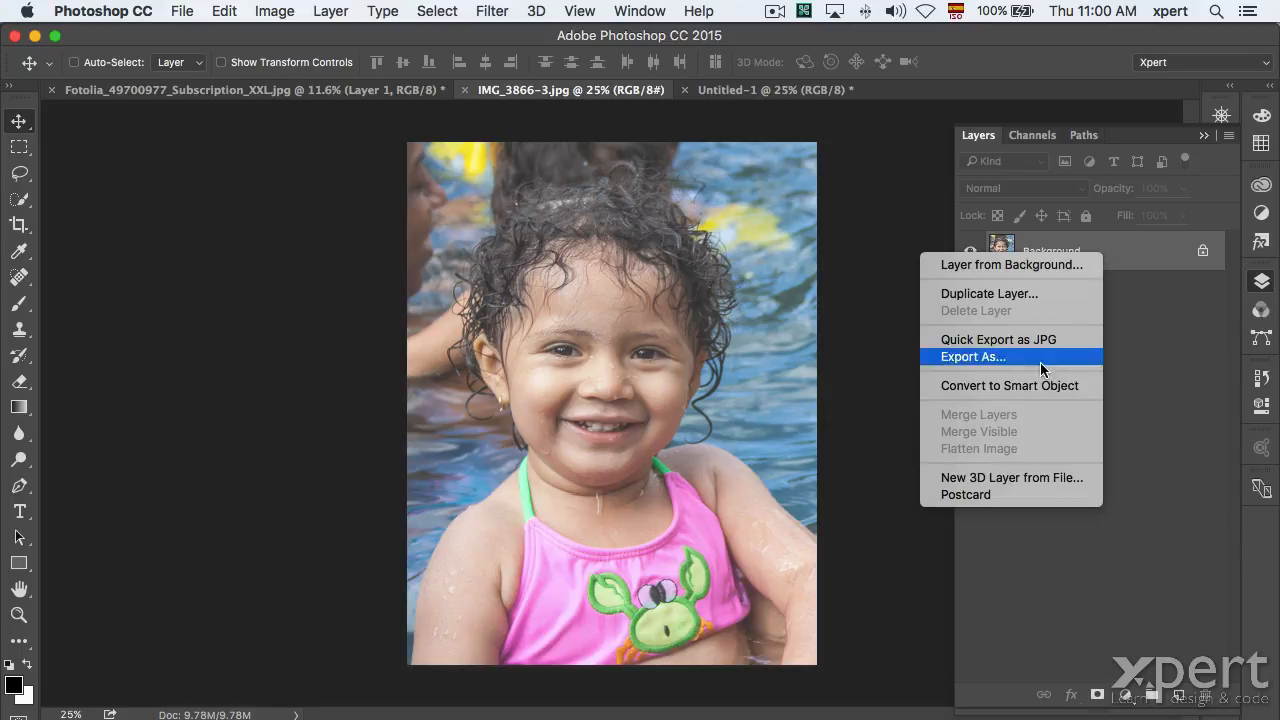
click(1168, 352)
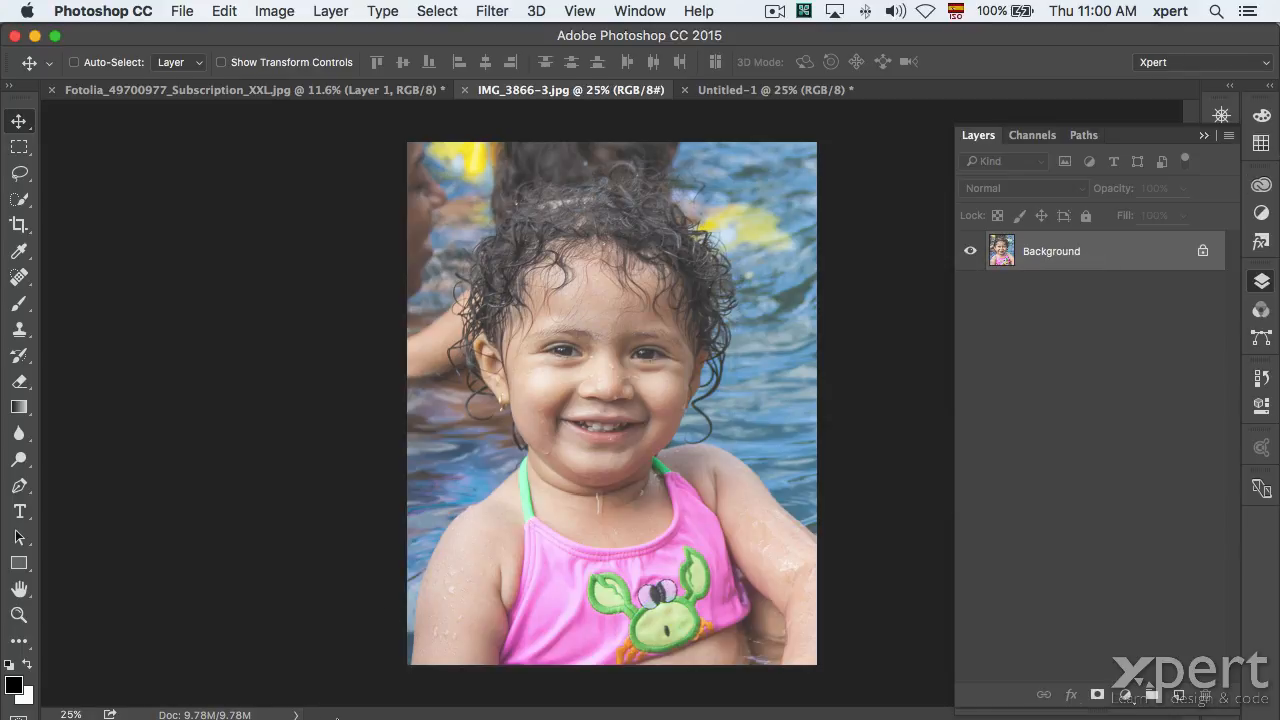
In Finder, navigate to Desktop > Charla tips Ps > correcion tonal.
click(129, 676)
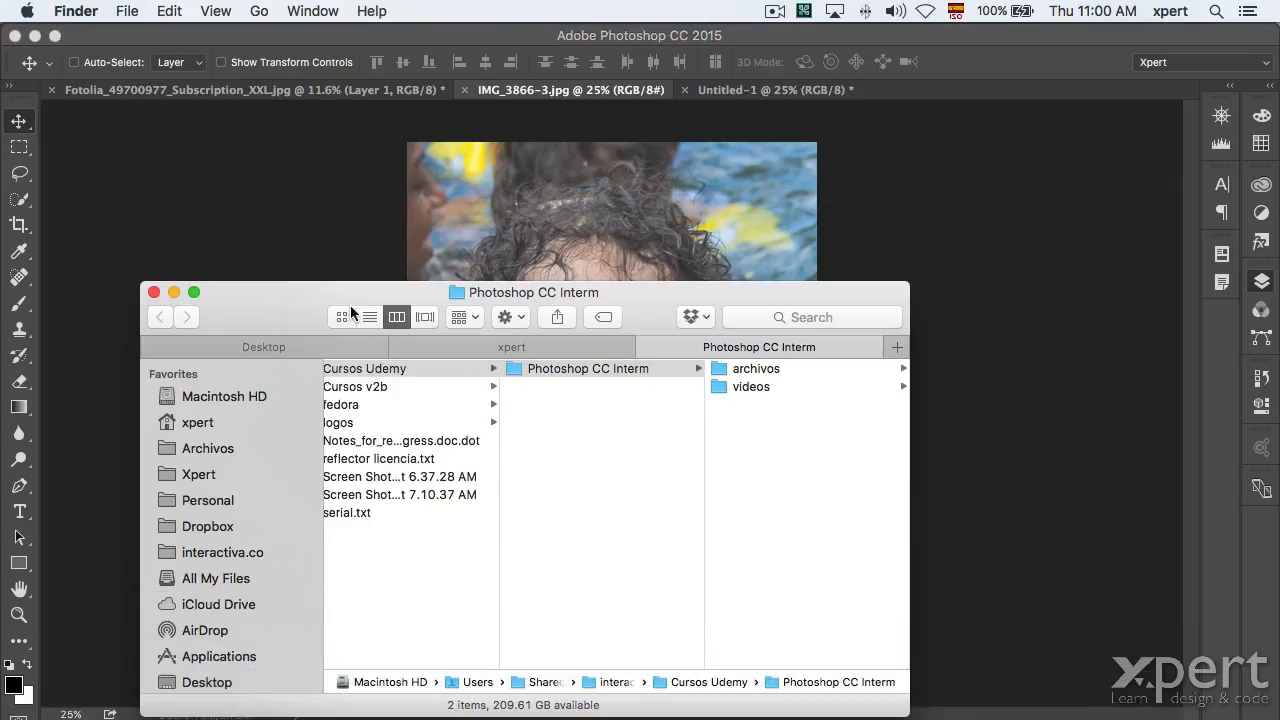
drag(290, 292, 440, 333)
key(shift+super+d)
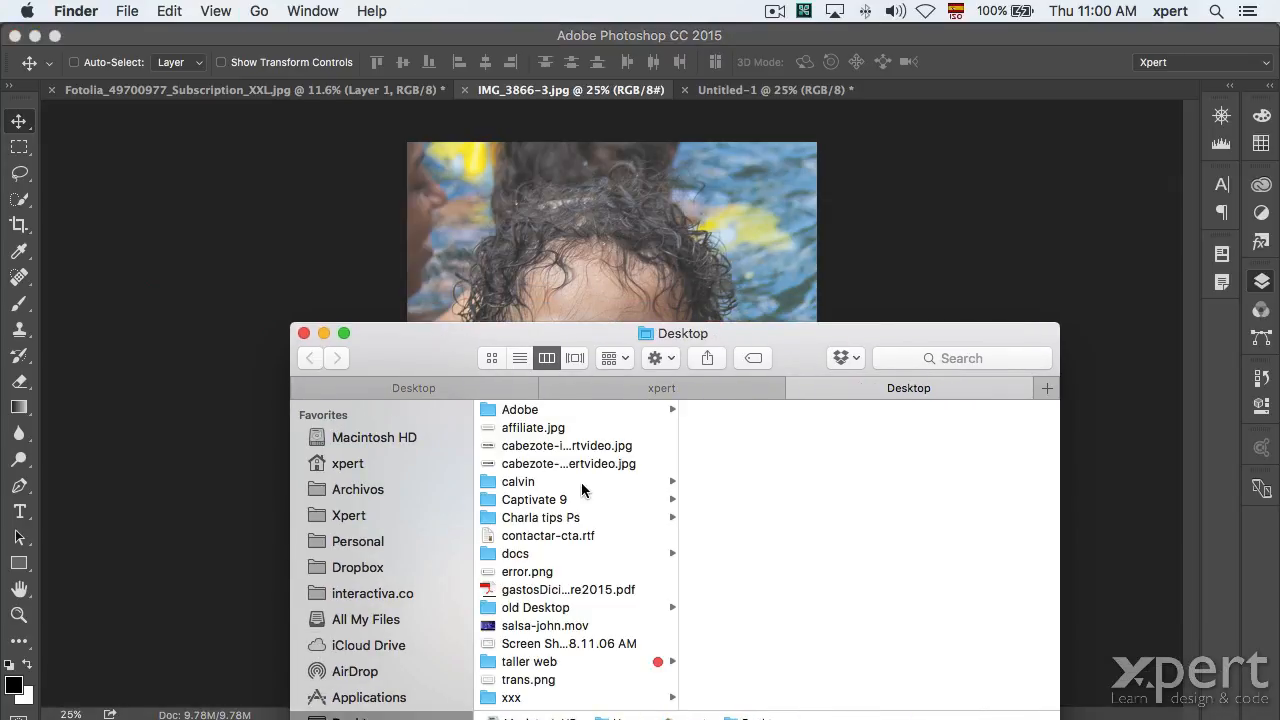
click(562, 518)
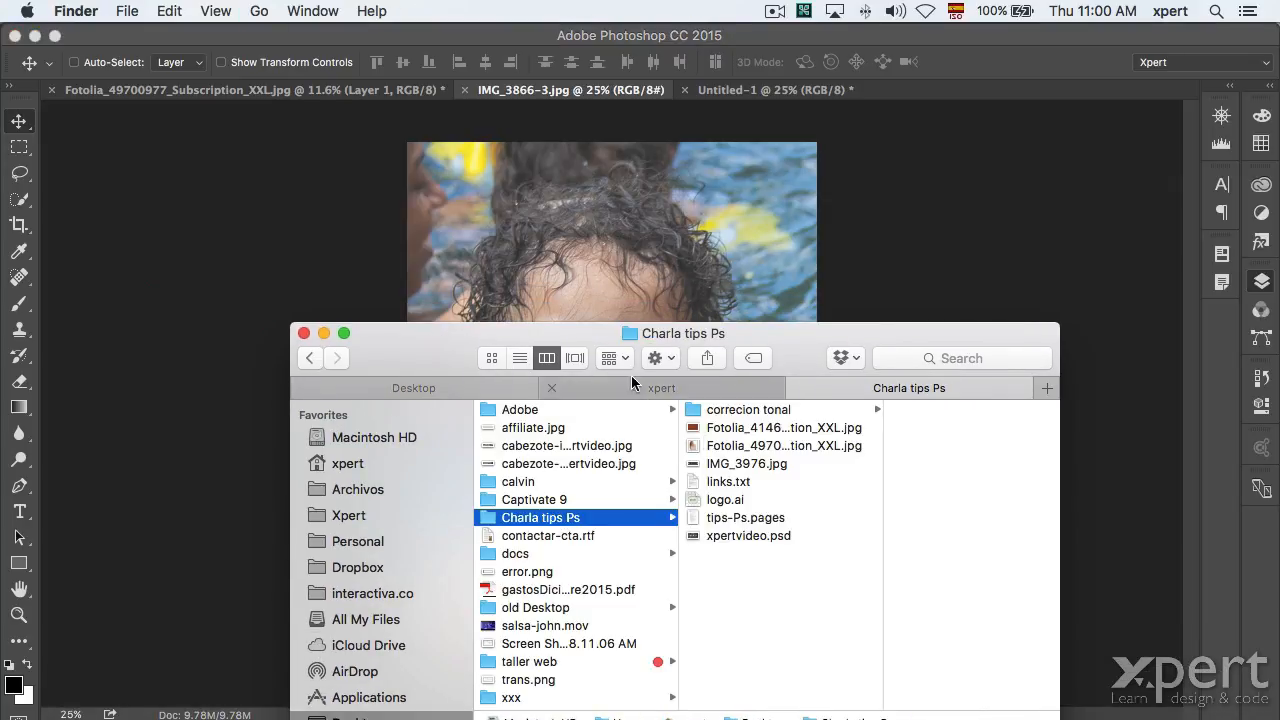
drag(378, 342, 734, 59)
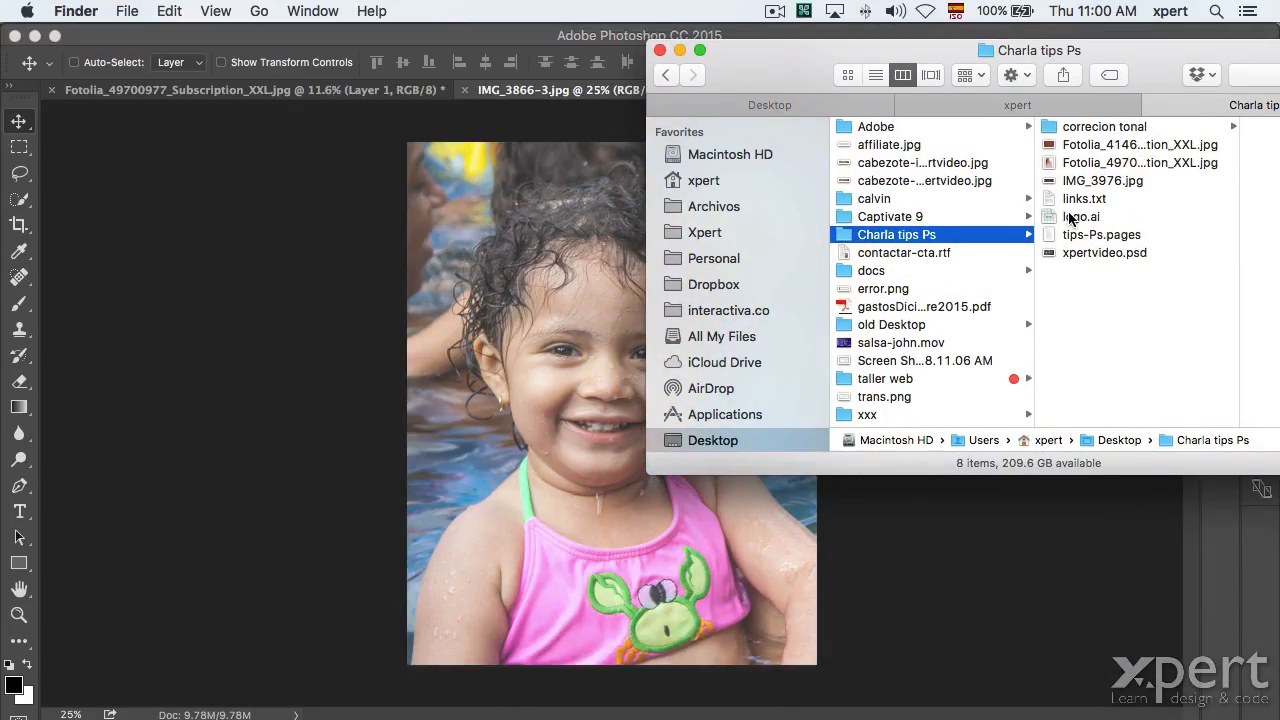
drag(1048, 163, 1080, 340)
click(1090, 126)
drag(1155, 52, 1110, 52)
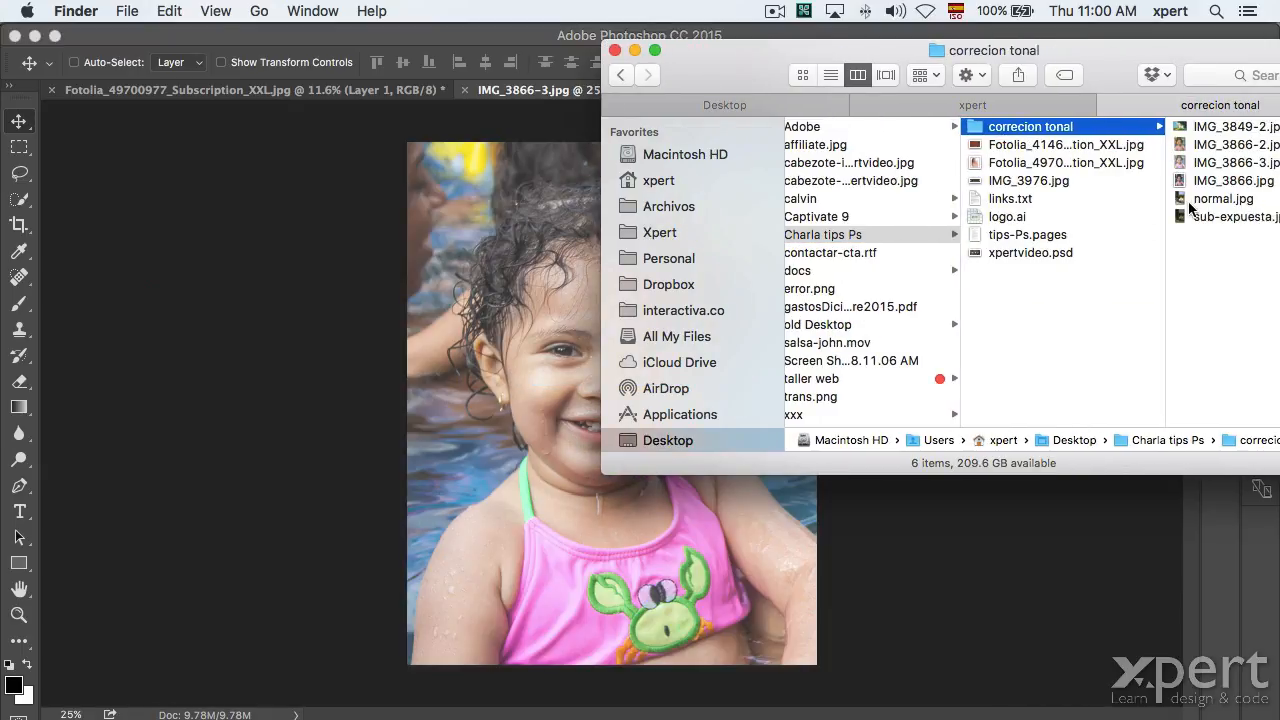
Place normal.jpg onto the photo as a layer, then undo the placement.
drag(1184, 198, 529, 452)
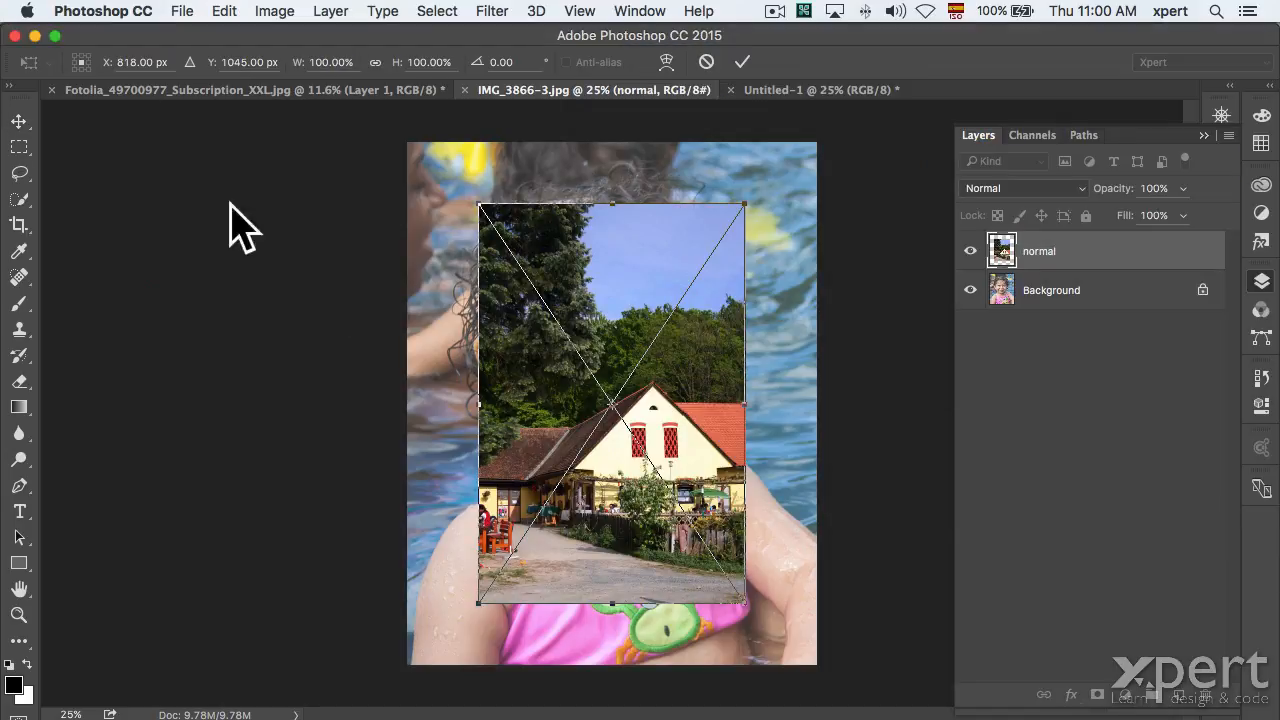
key(Return)
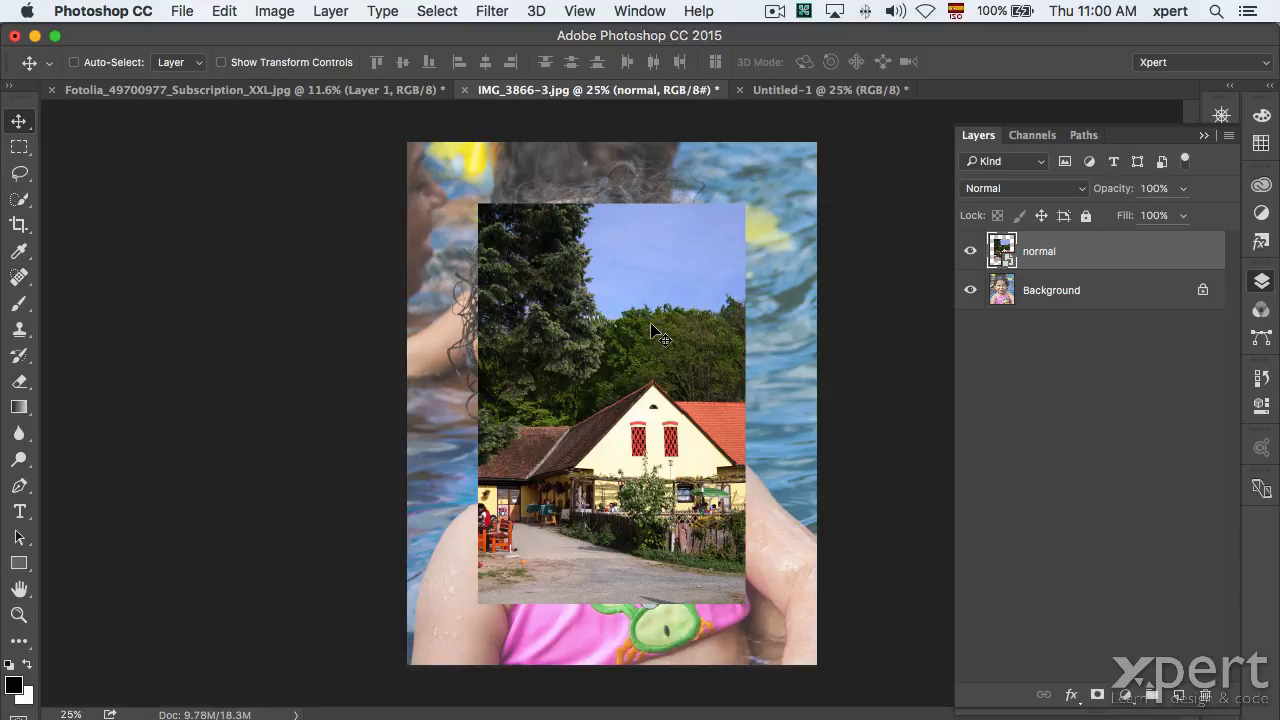
key(super+z)
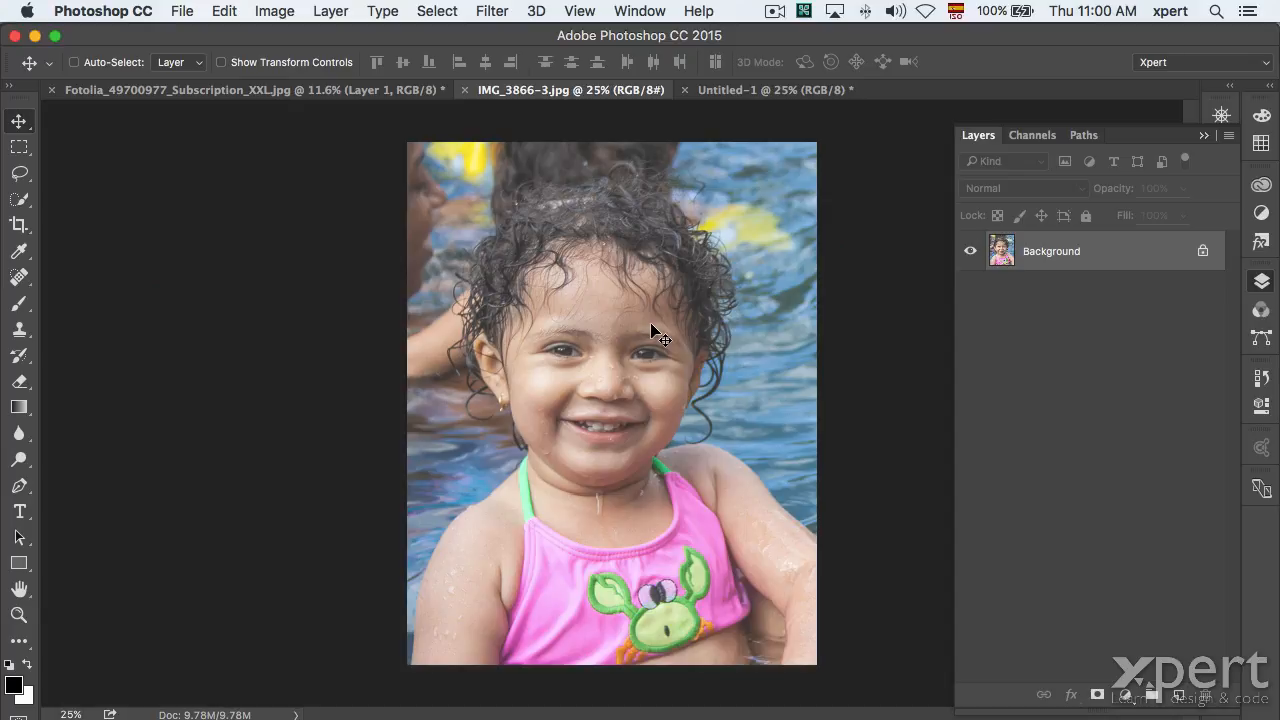
Use File > Place Embedded to choose logo.ai for placement.
click(181, 11)
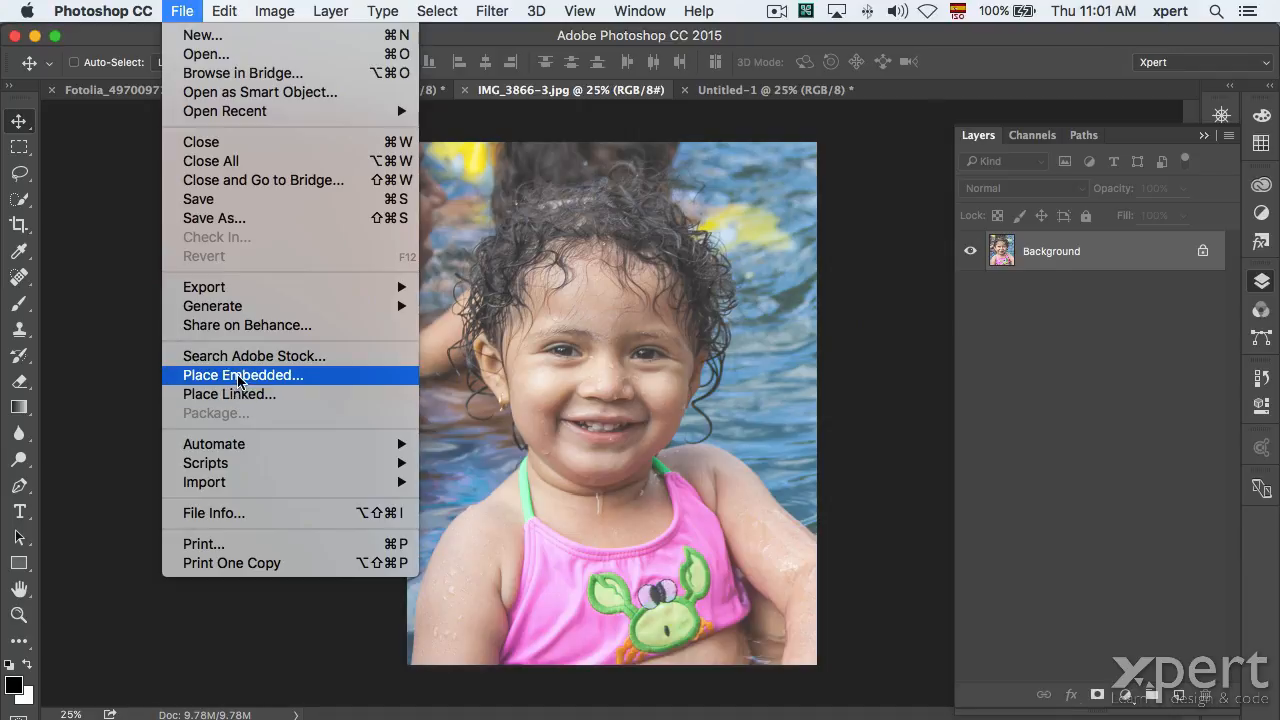
click(240, 376)
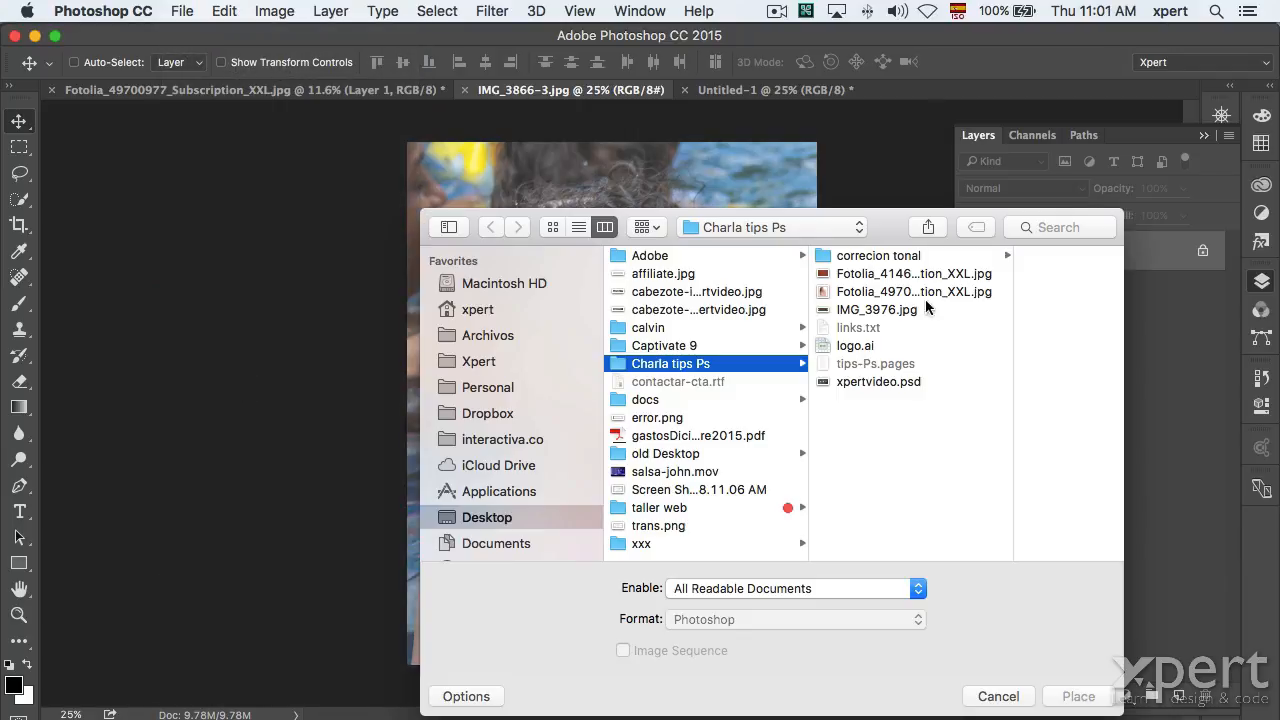
click(860, 256)
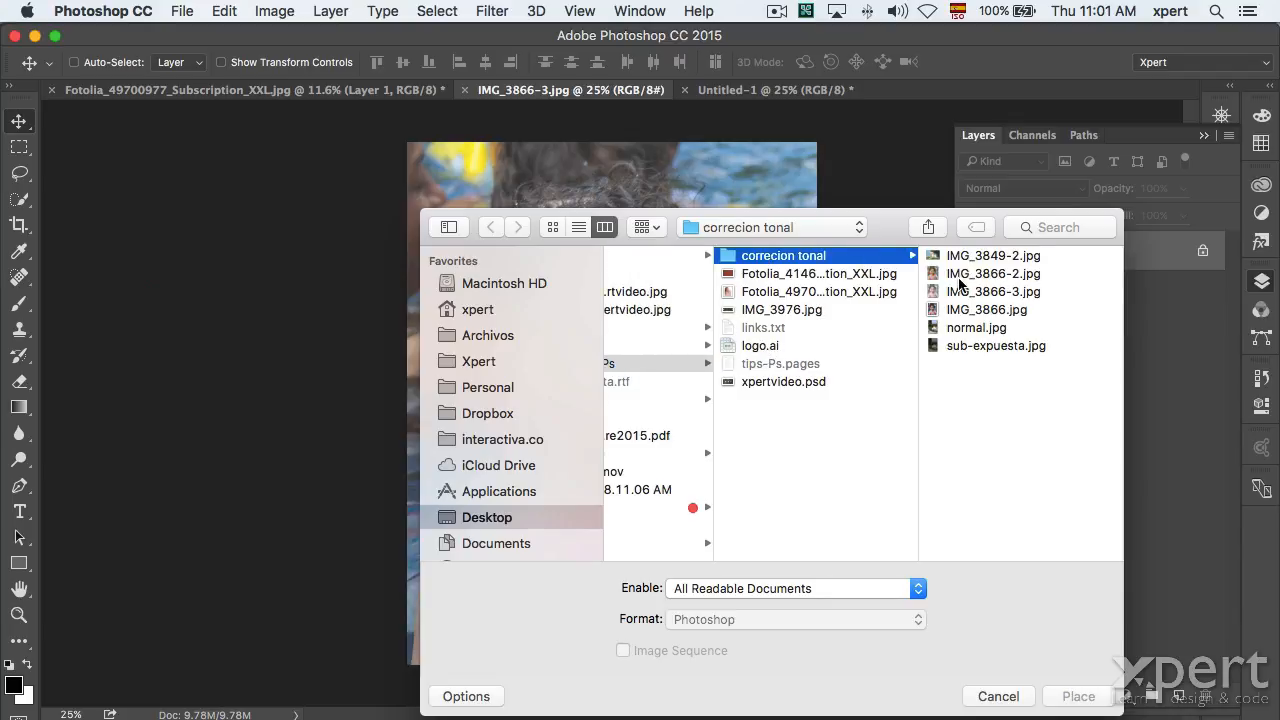
click(765, 347)
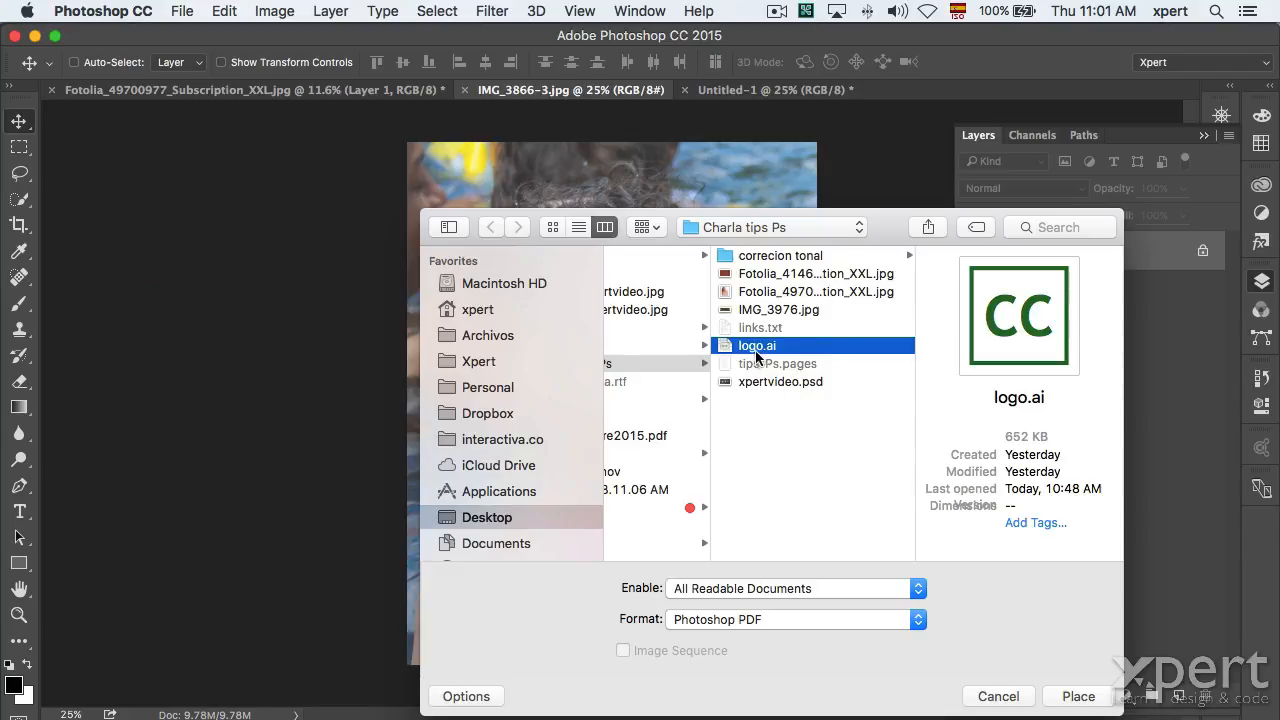
click(1078, 696)
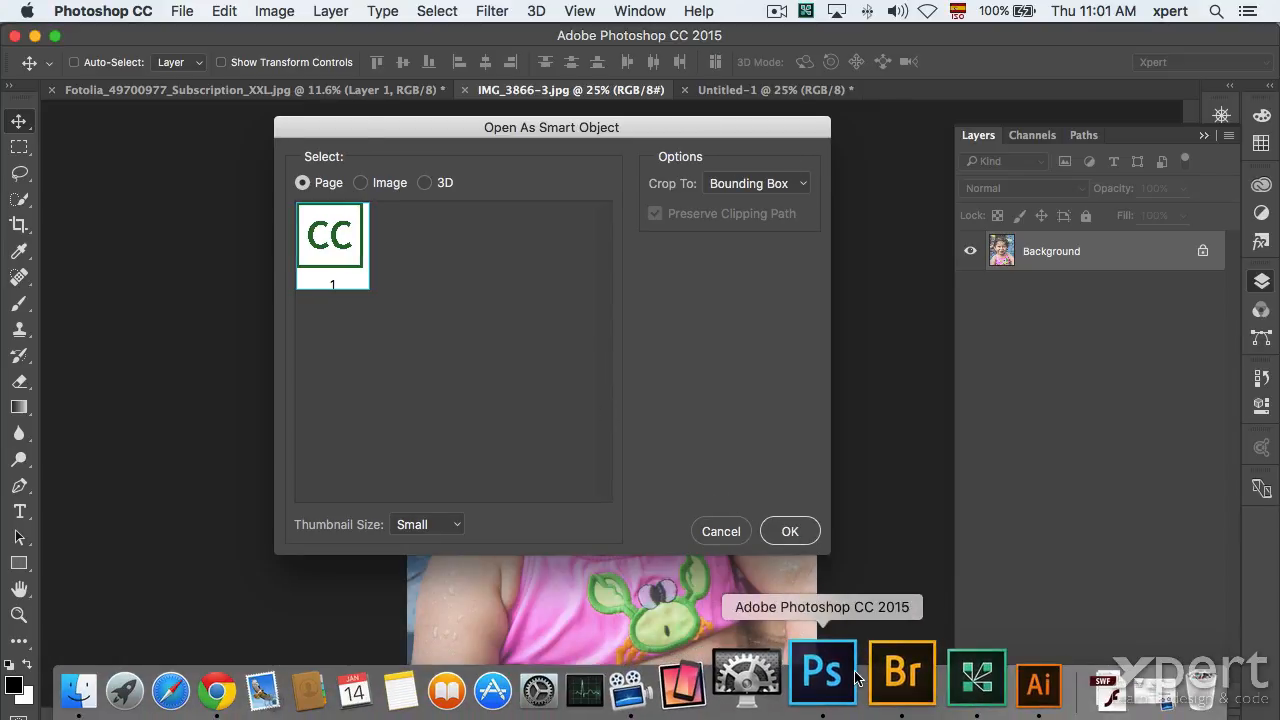
Force quit the frozen Photoshop and relaunch it through Spotlight.
right_click(855, 678)
click(694, 314)
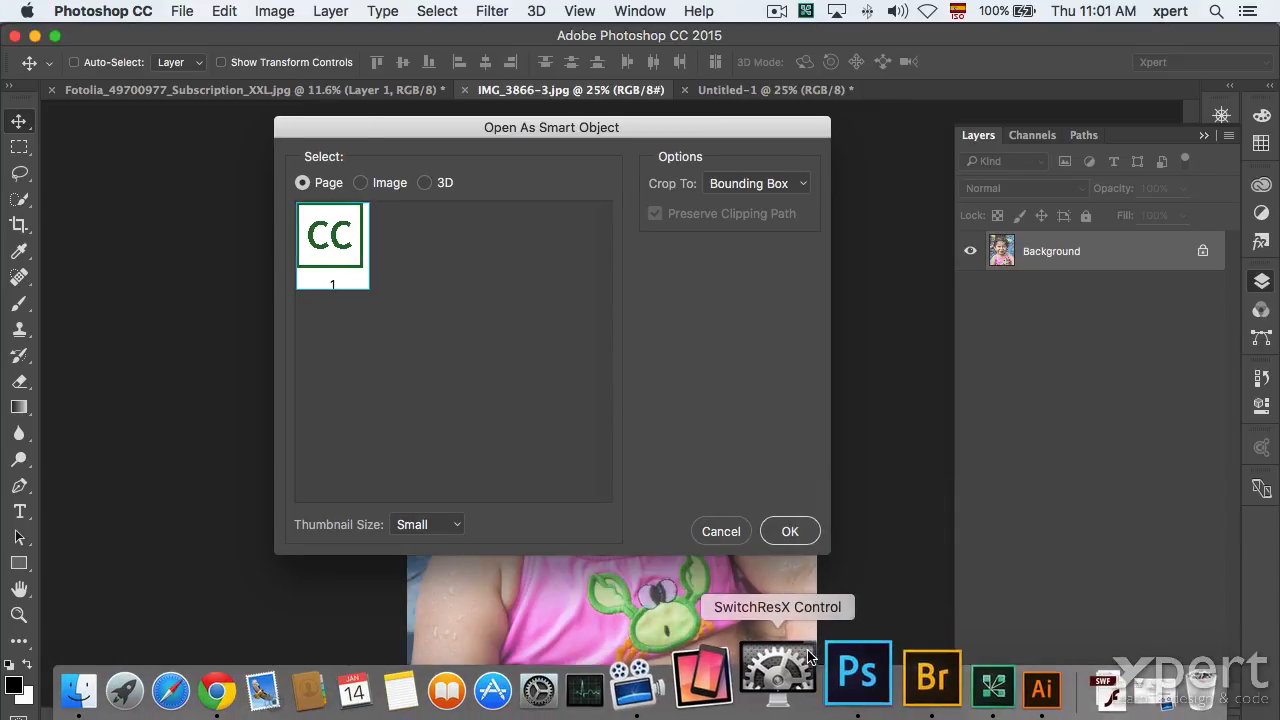
right_click(838, 676)
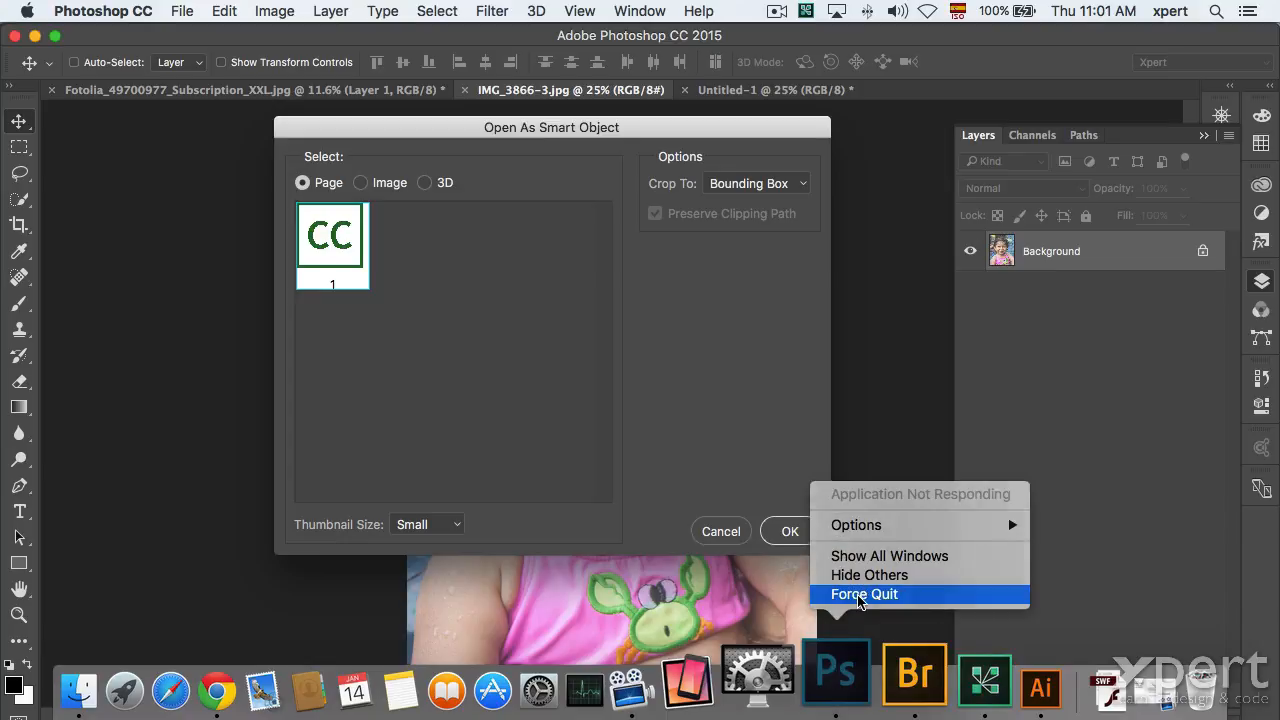
click(848, 591)
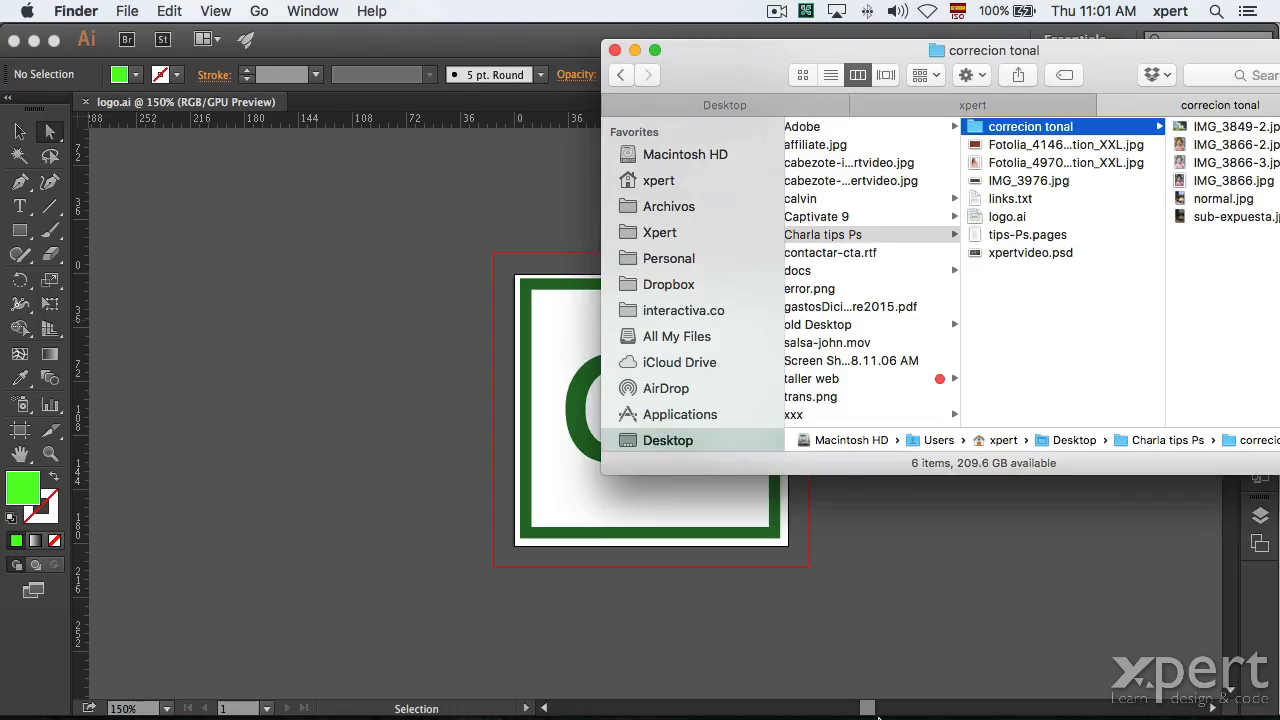
mouse_move(870, 680)
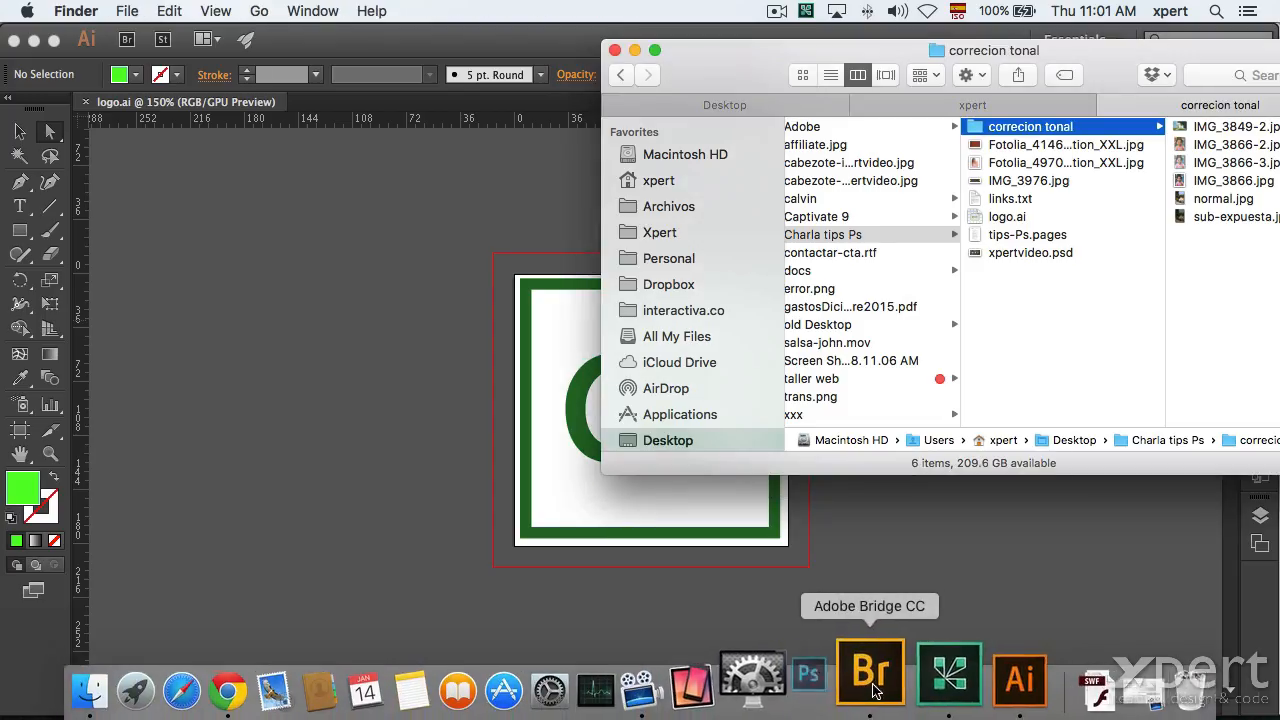
key(super+space)
text(pho)
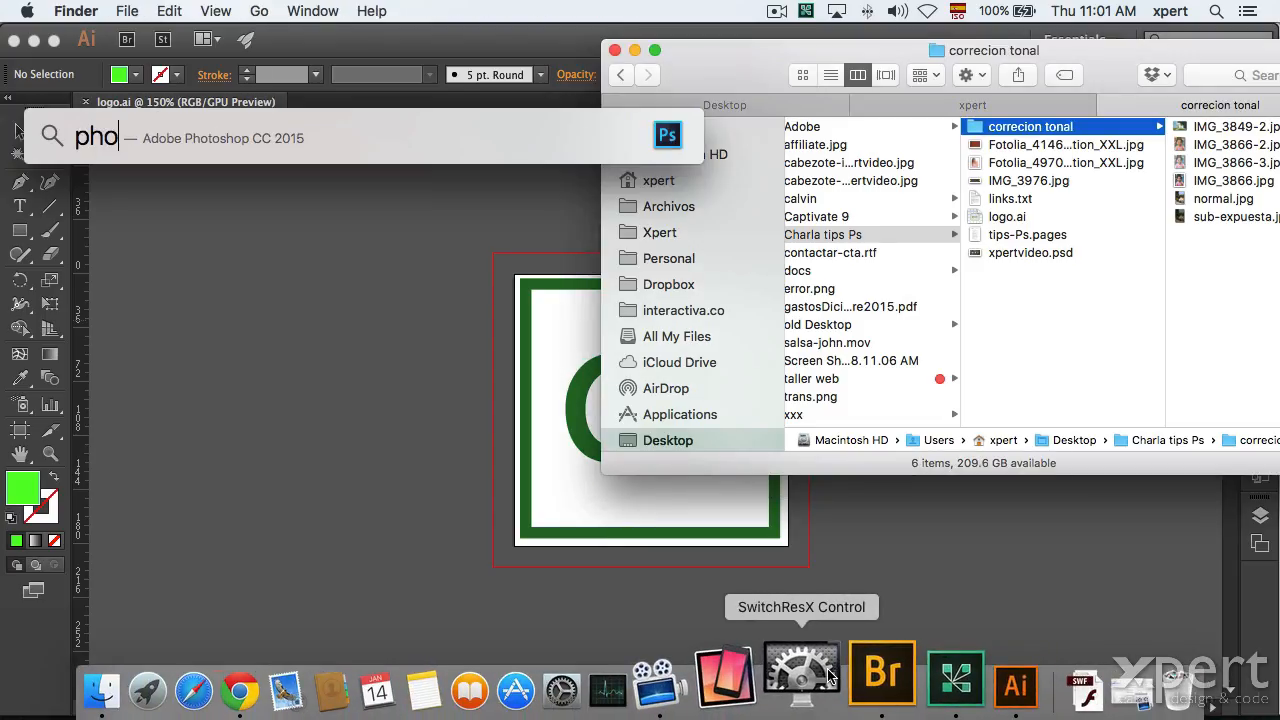
key(Return)
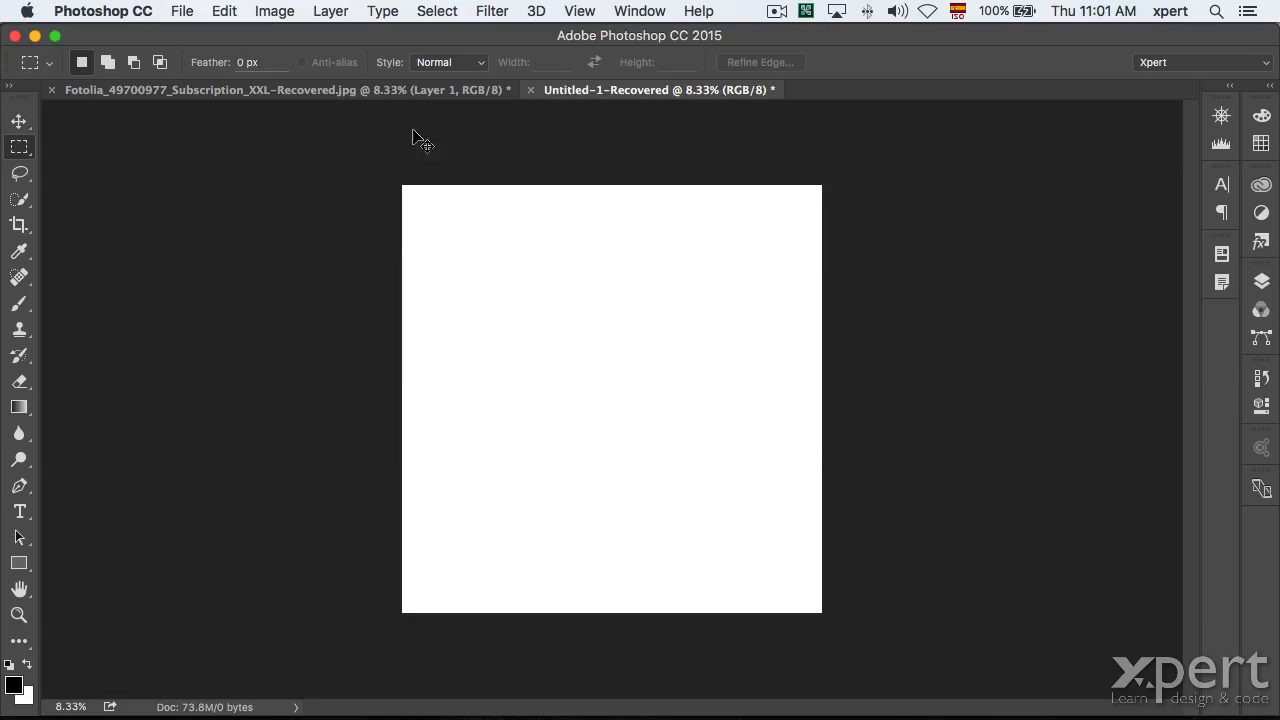
Close the recovered Untitled-1 and Fotolia documents without saving.
key(super+w)
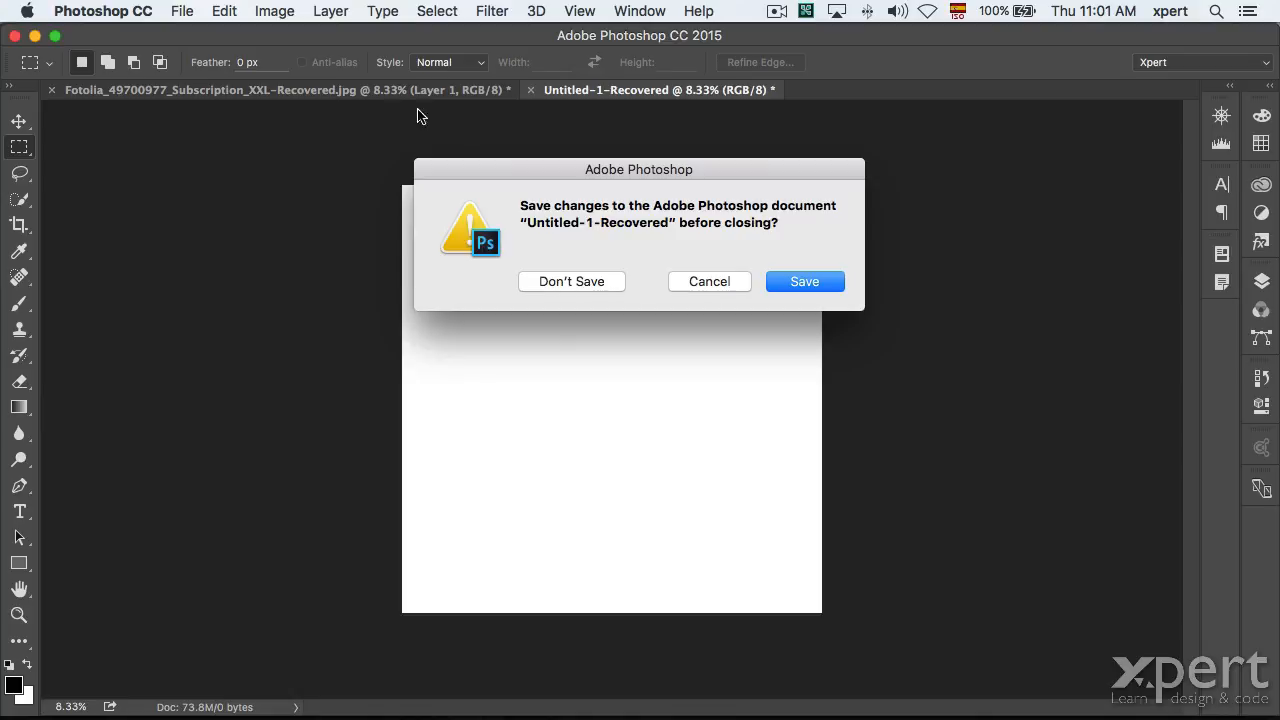
key(super+d)
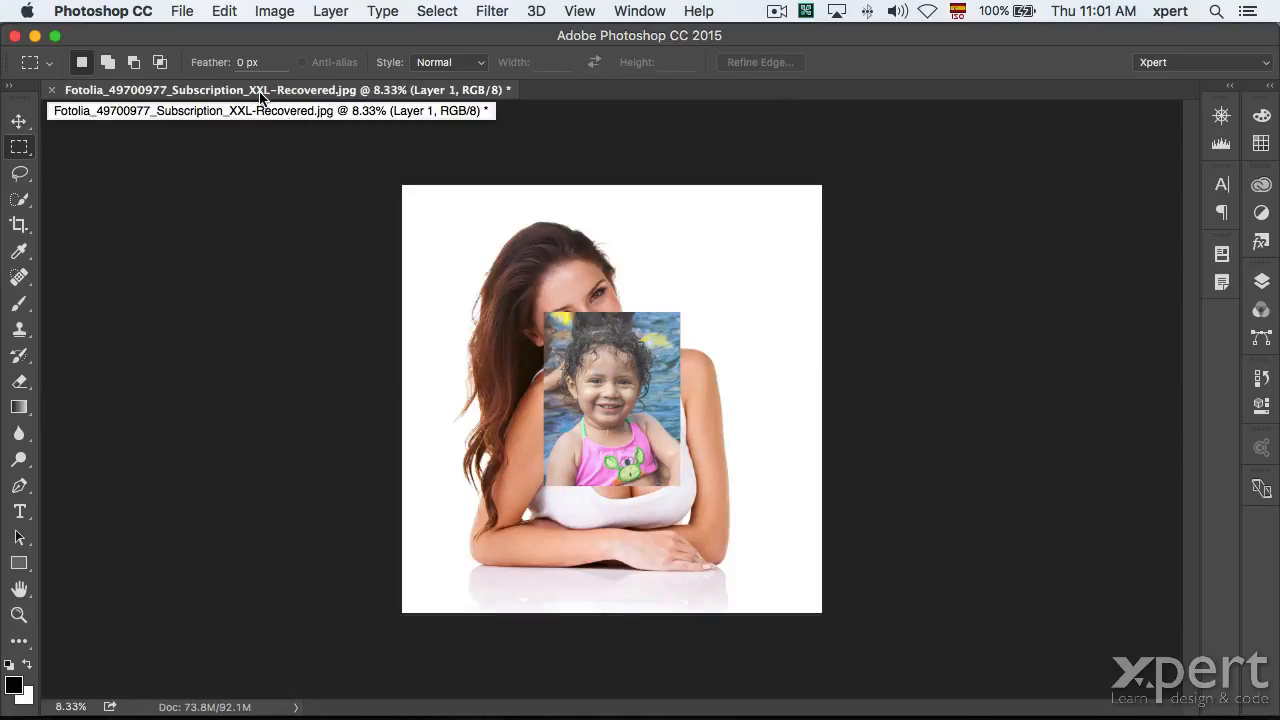
key(super+w)
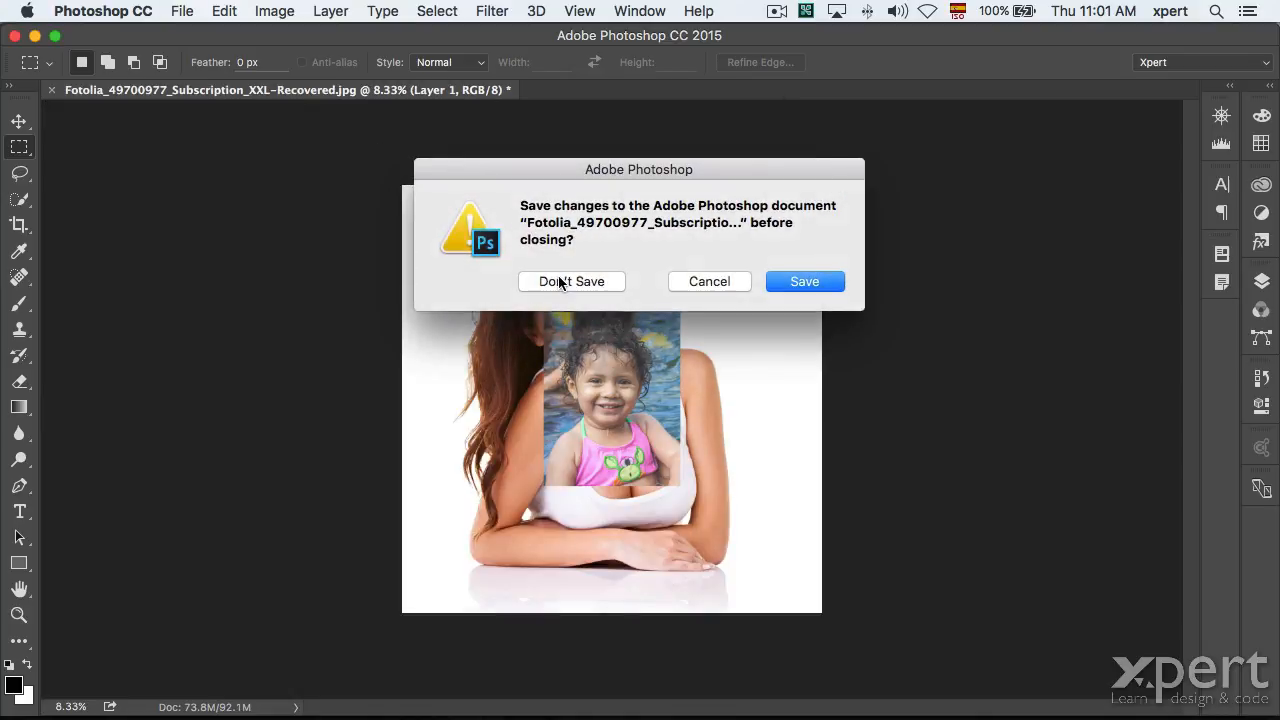
click(560, 284)
key(super+Tab)
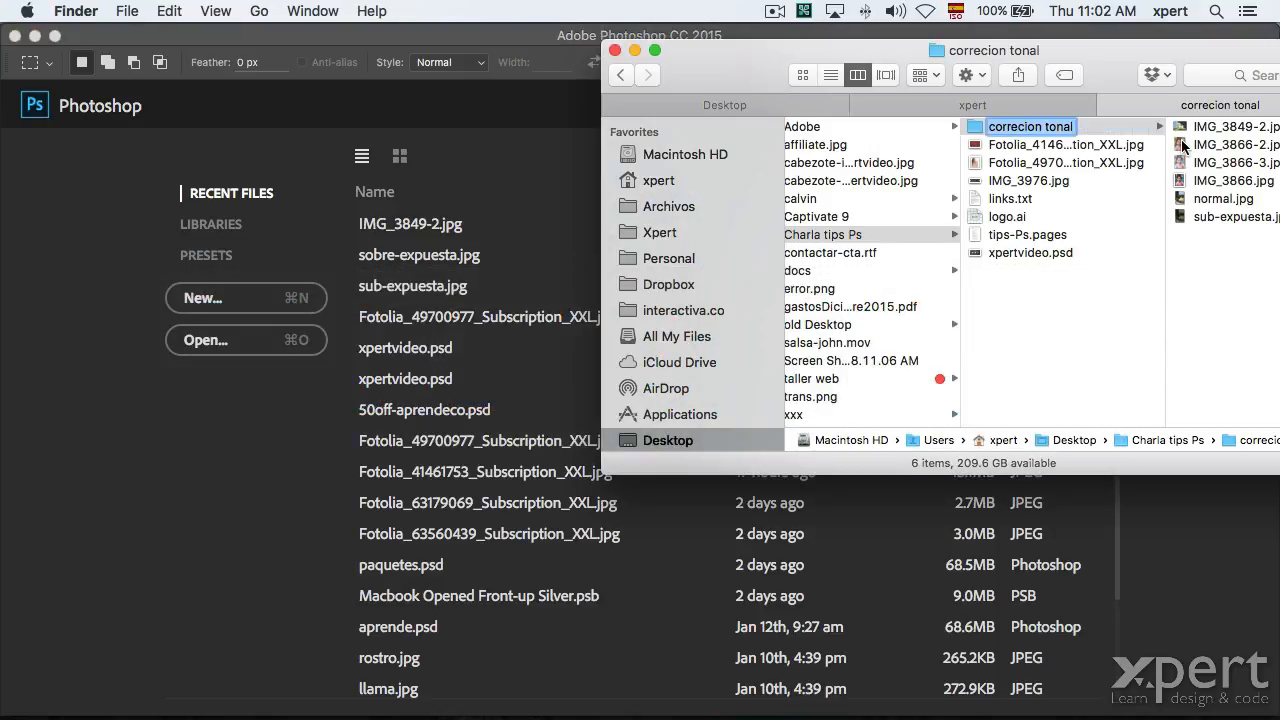
Open IMG_3866-2.jpg from Finder in Photoshop.
click(1186, 146)
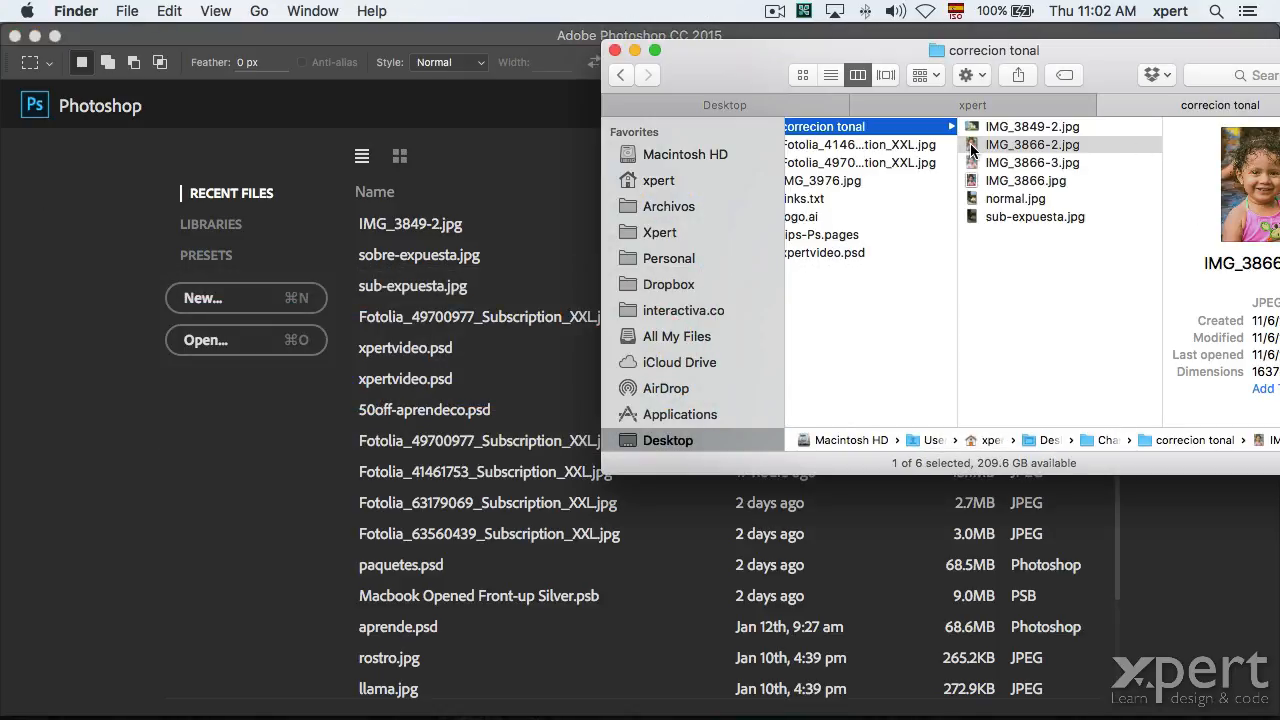
right_click(971, 146)
mouse_move(995, 176)
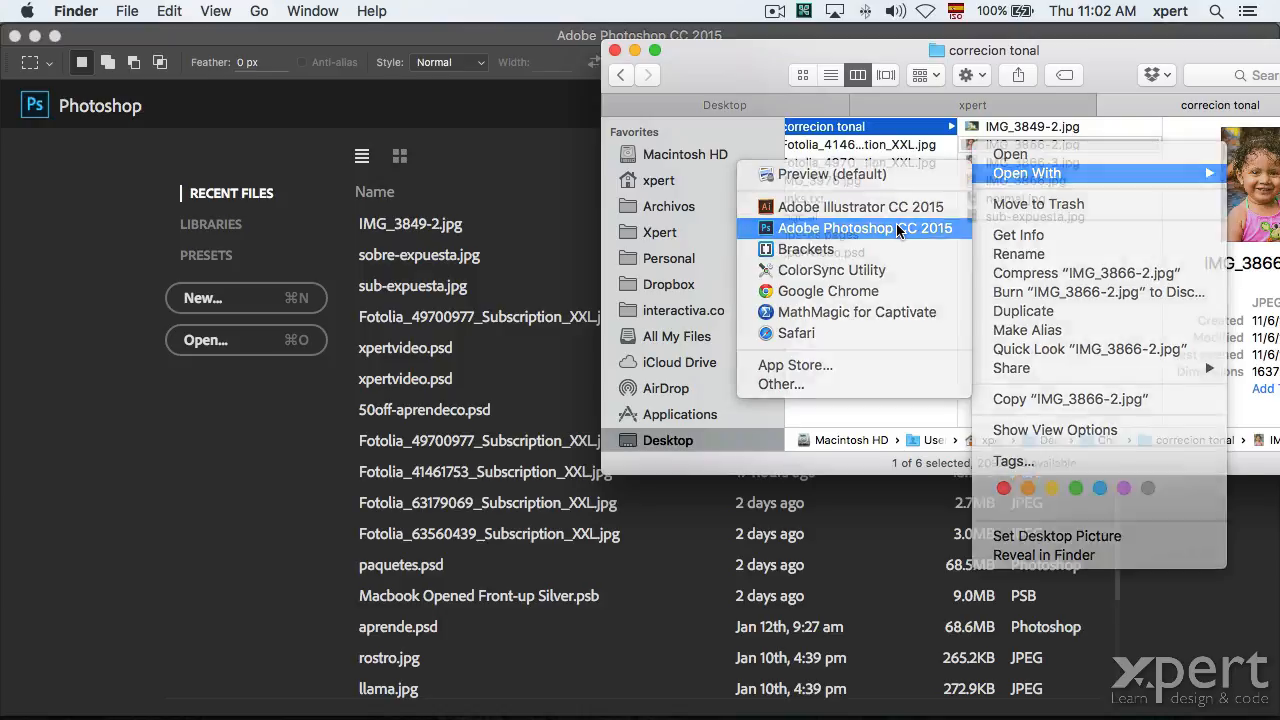
click(899, 229)
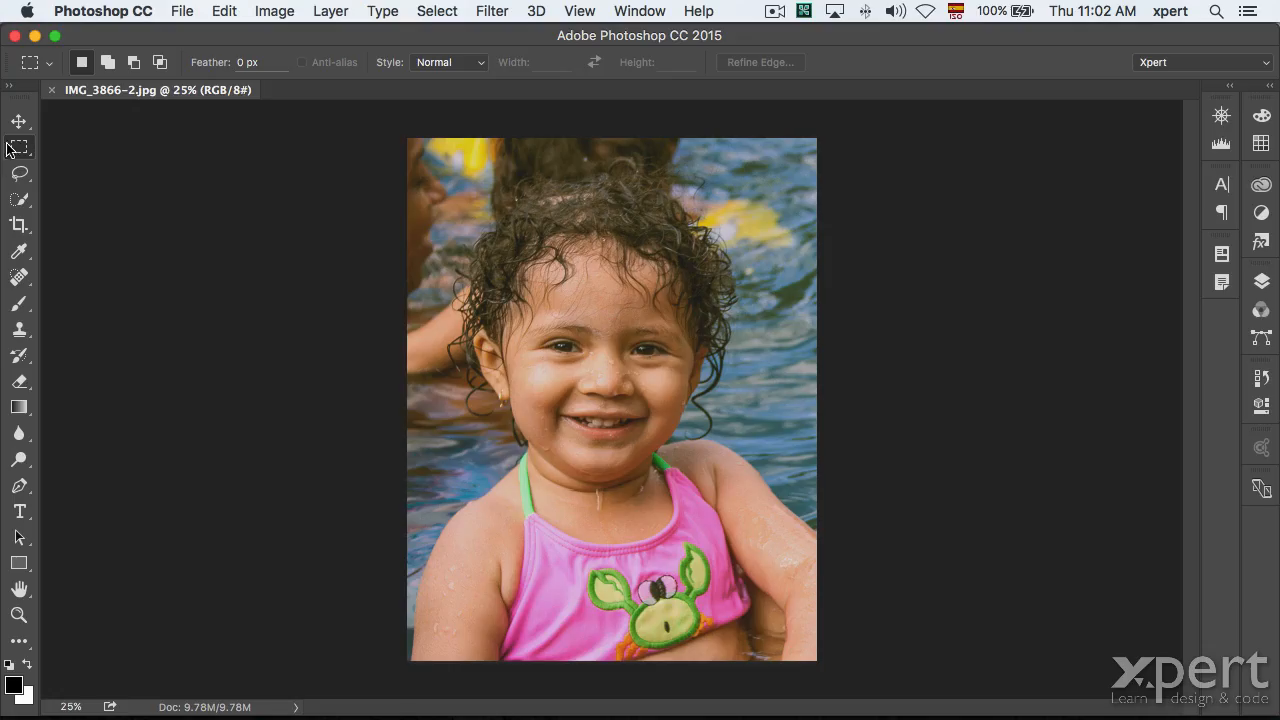
Place IMG_3849-2.jpg embedded onto the image and commit it.
click(182, 11)
click(240, 378)
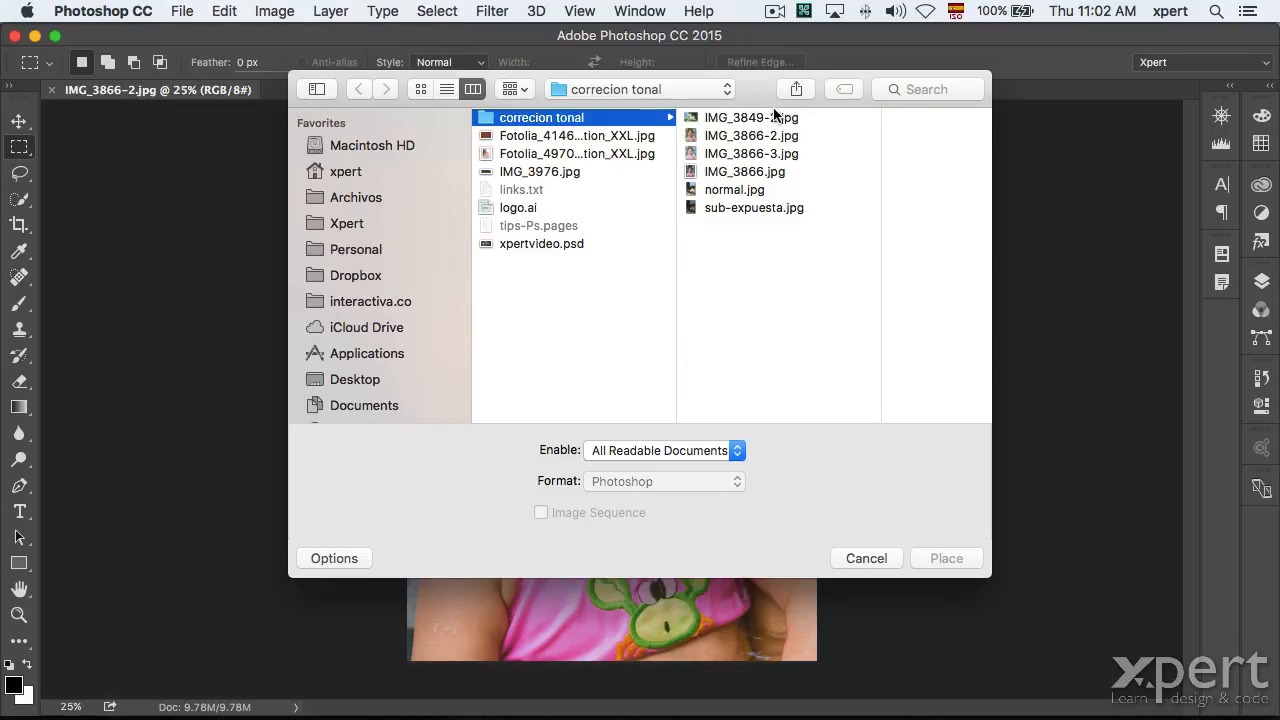
click(770, 117)
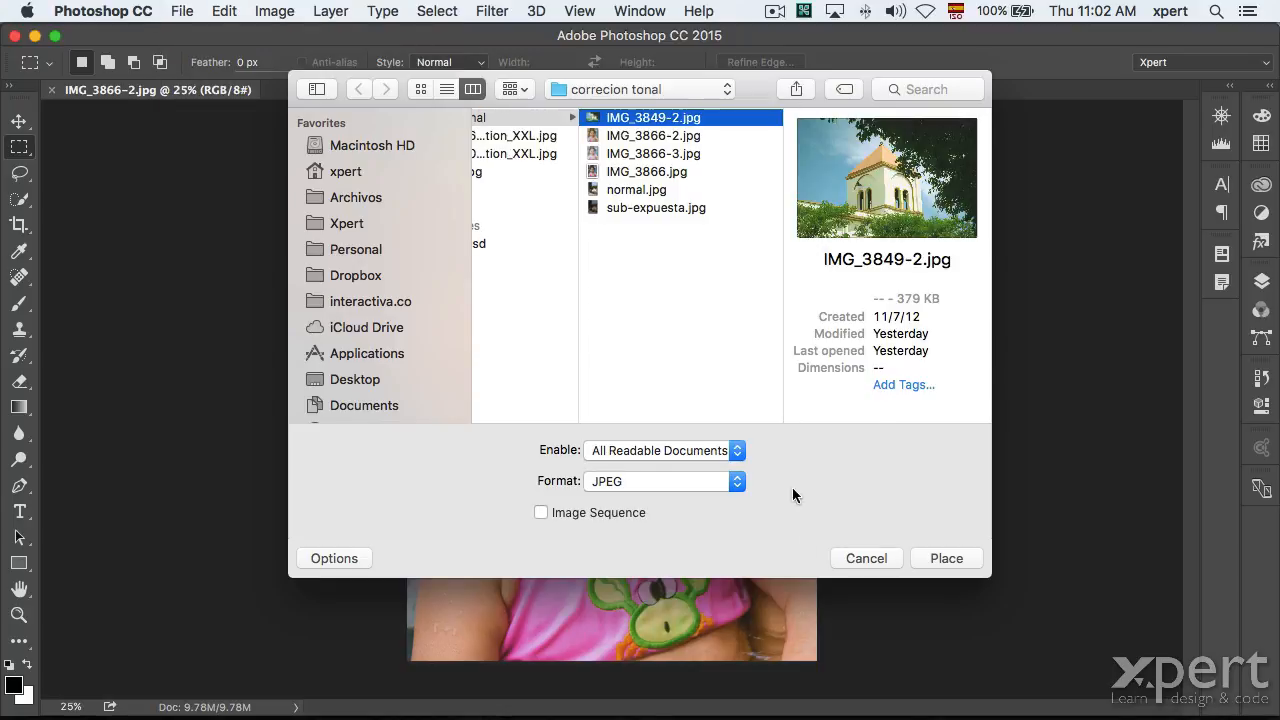
click(946, 558)
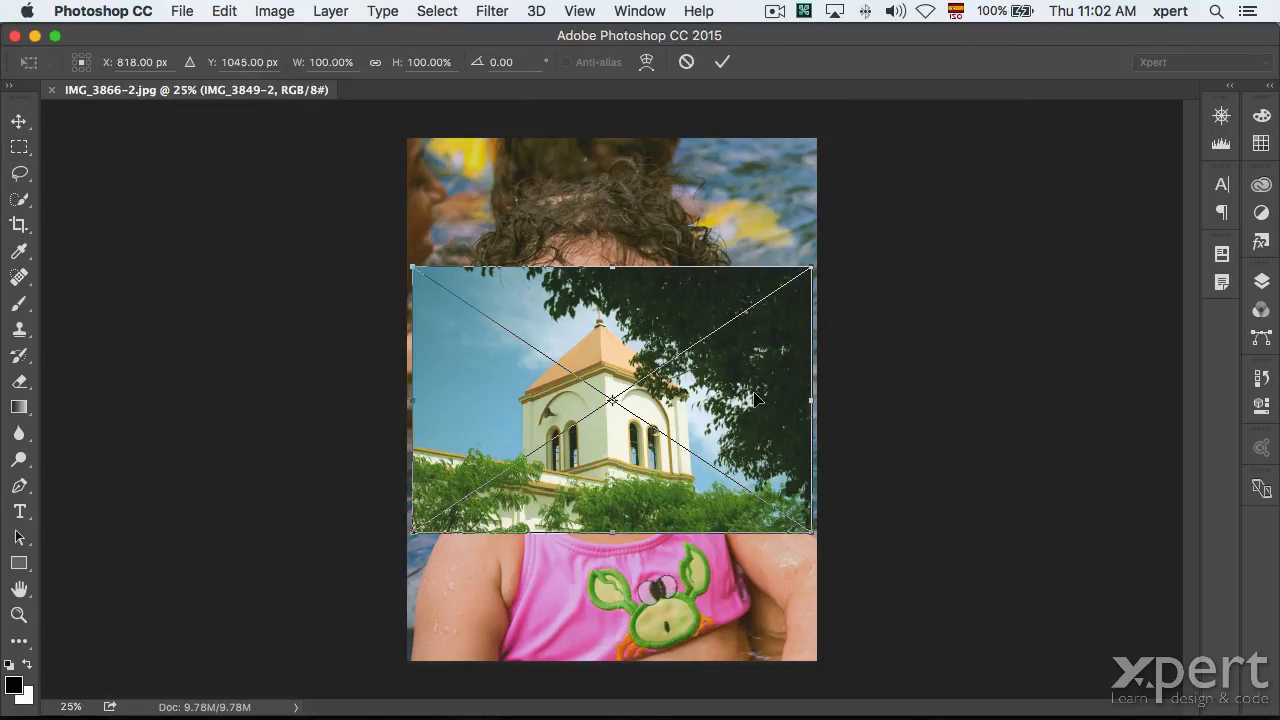
key(Return)
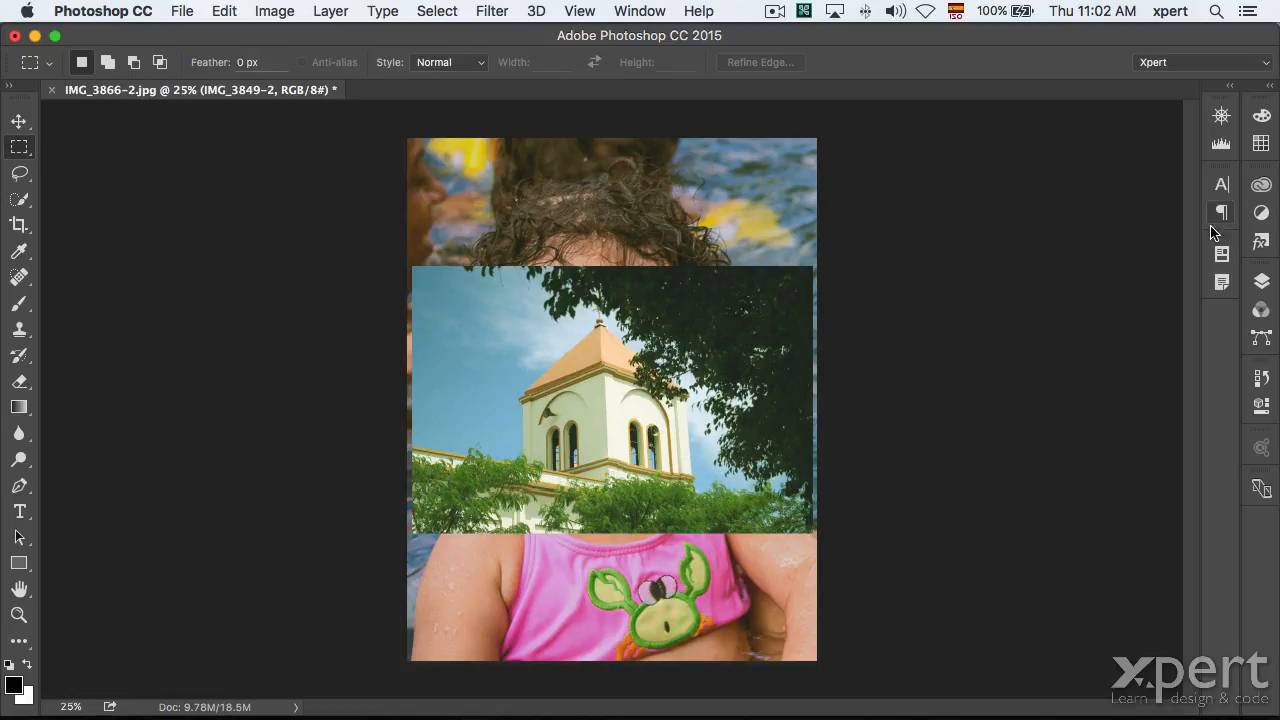
Inspect the IMG_3849-2 smart object's contents, then delete that layer.
click(1261, 281)
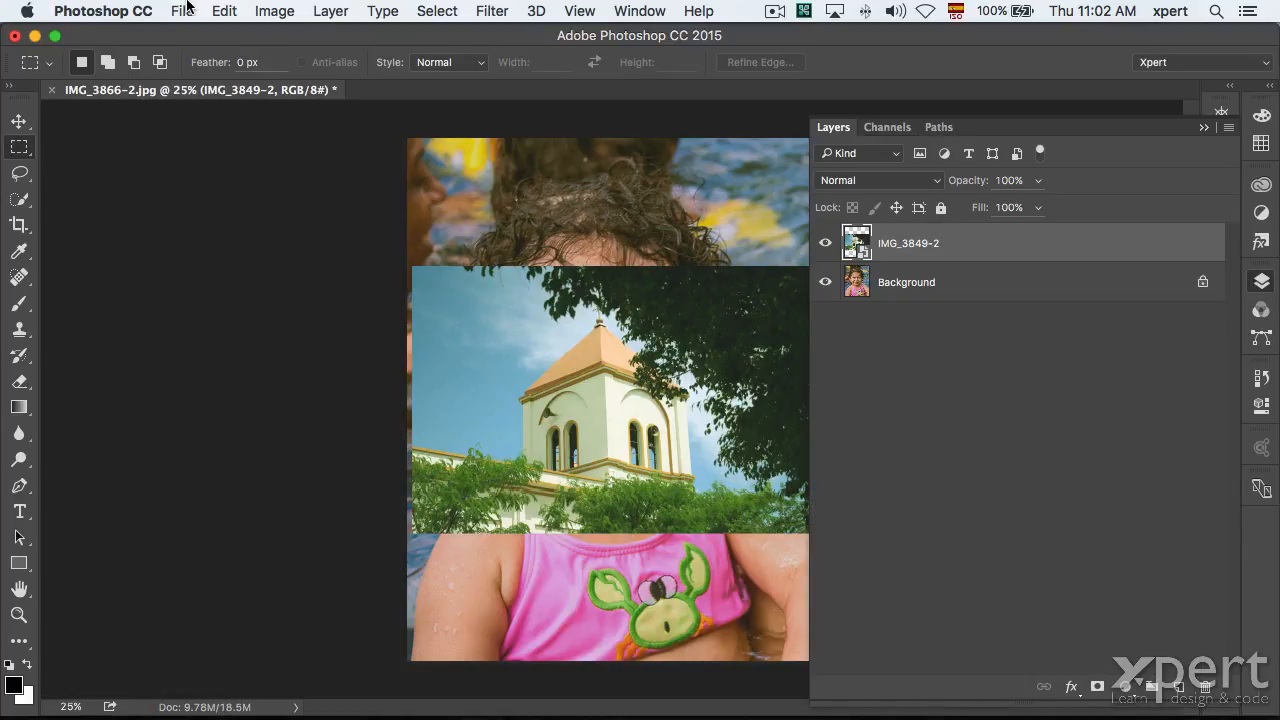
double_click(860, 241)
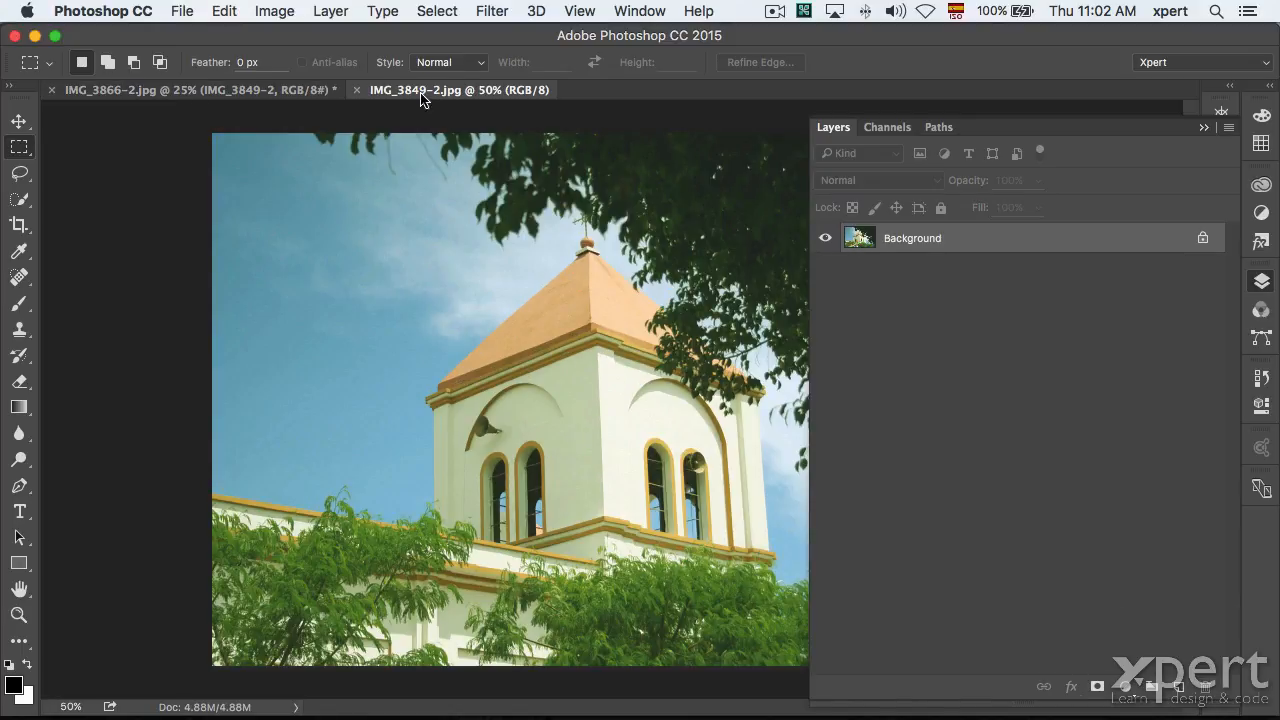
click(357, 90)
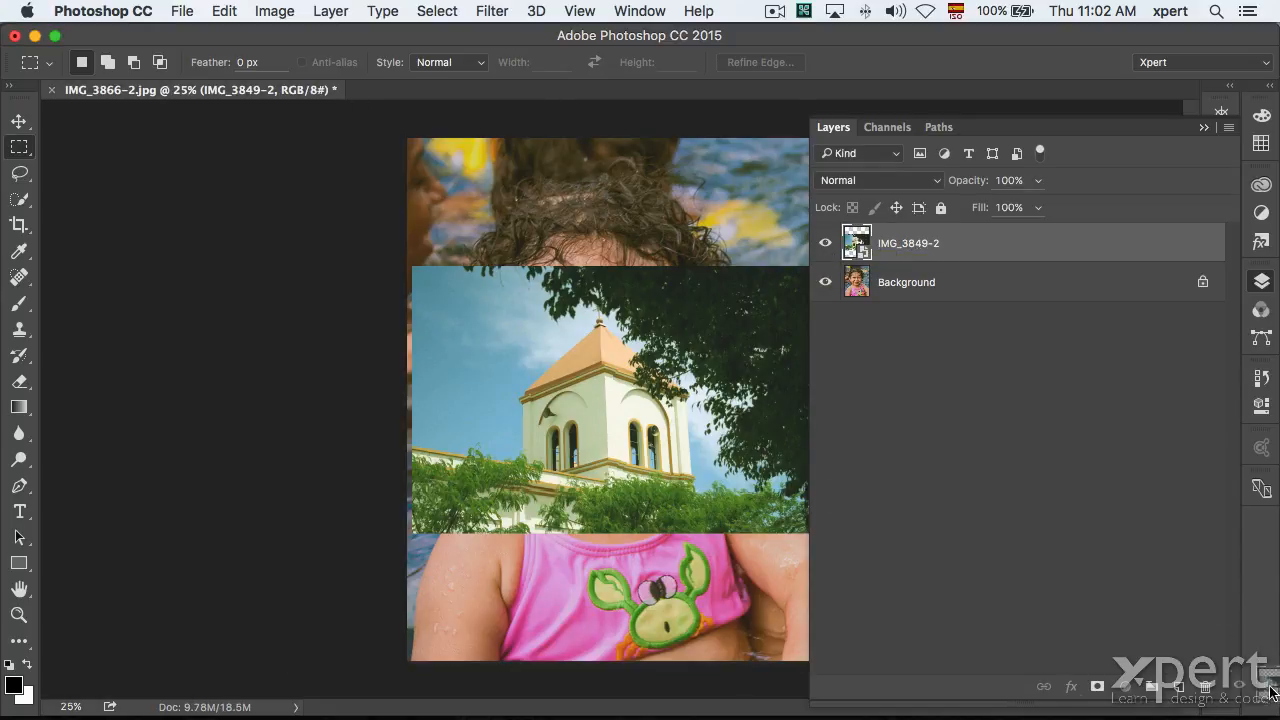
click(1207, 686)
click(182, 10)
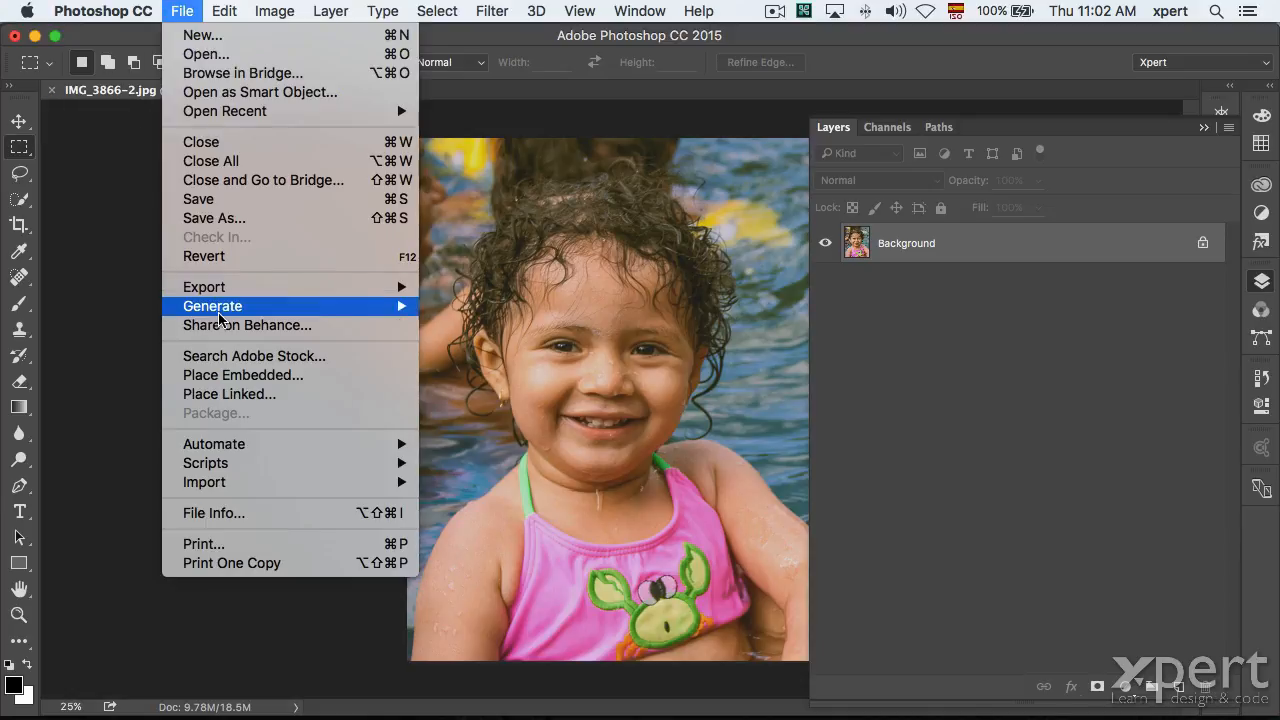
Place IMG_3849-2.jpg as an embedded smart object, open and close its contents, then delete the layer.
click(254, 381)
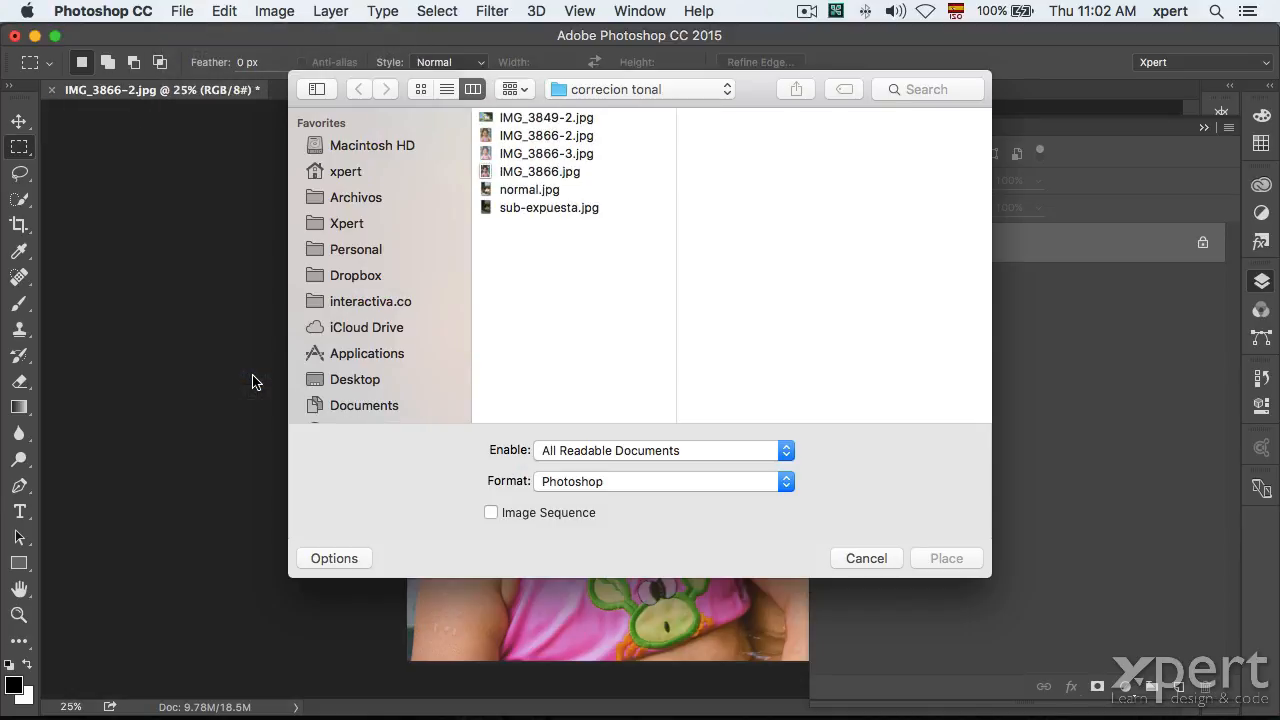
click(540, 137)
click(562, 117)
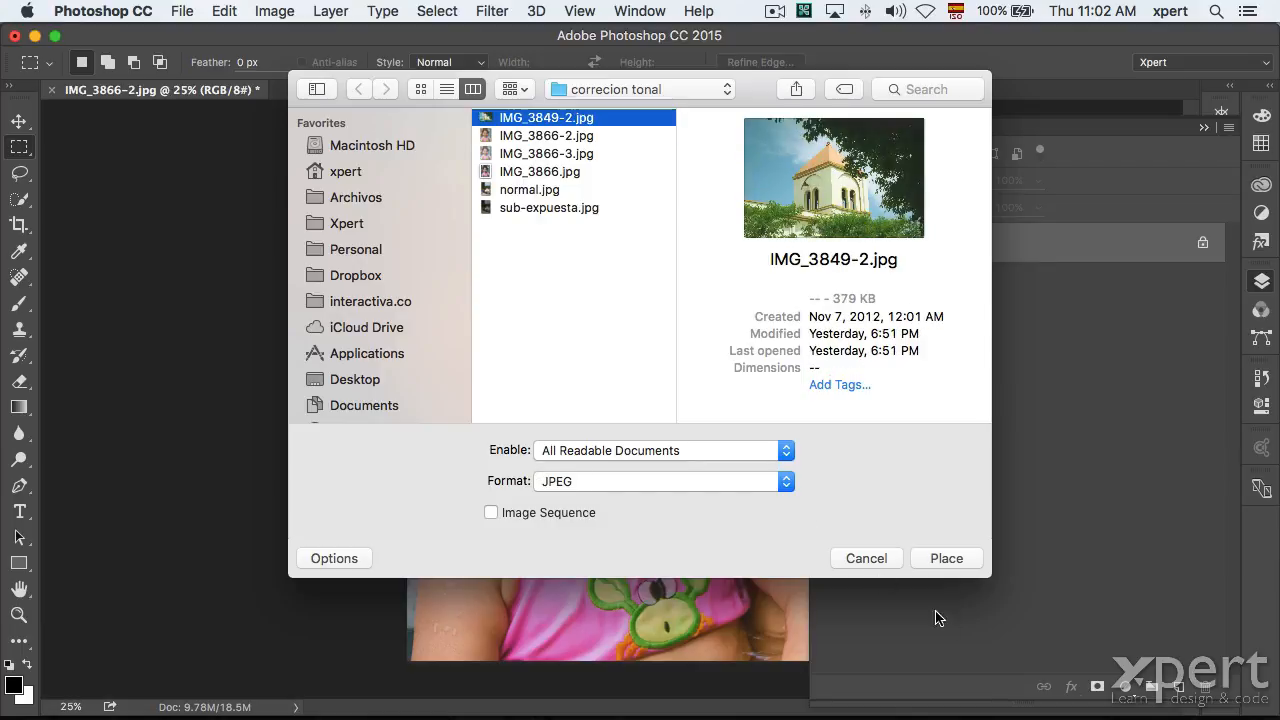
click(956, 558)
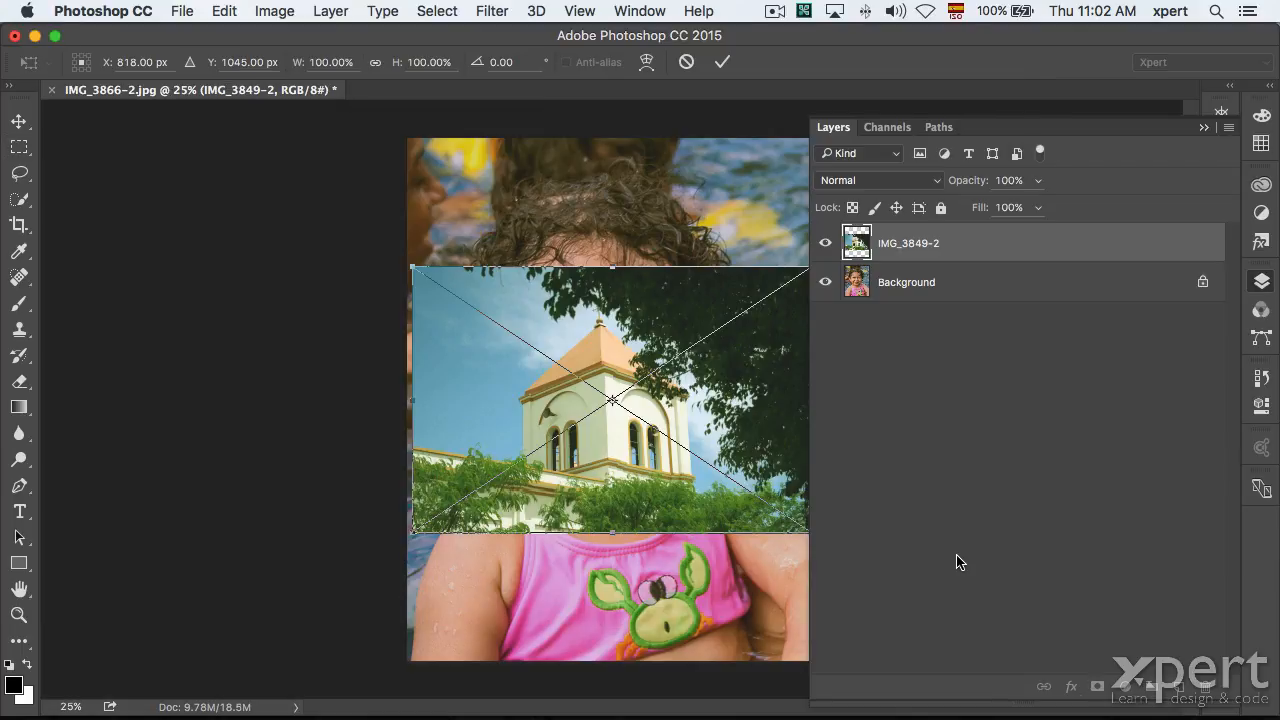
key(Return)
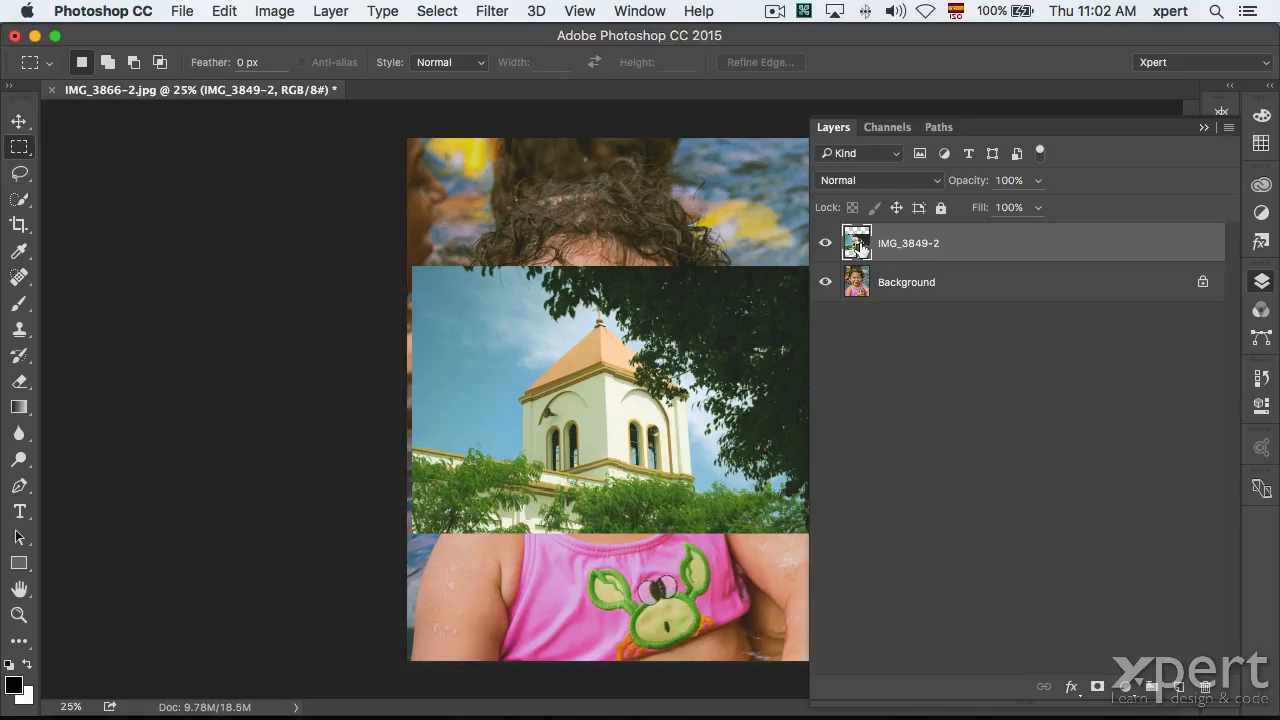
double_click(858, 245)
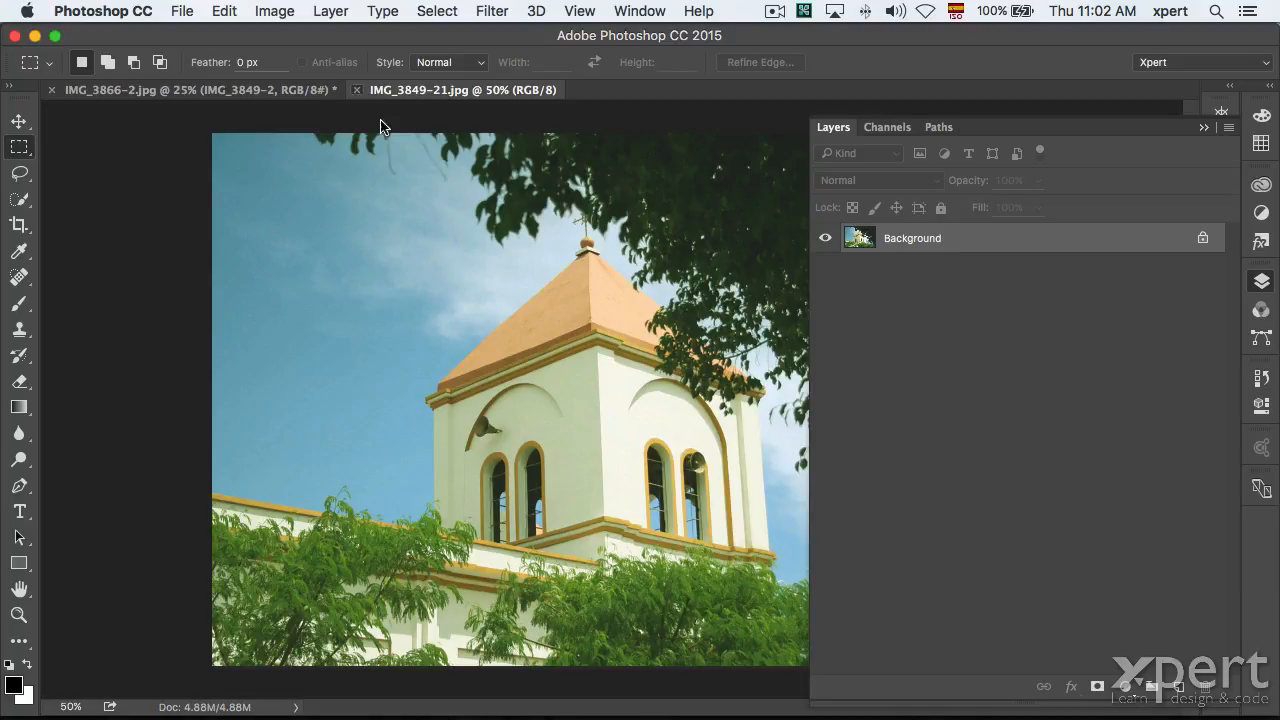
click(356, 90)
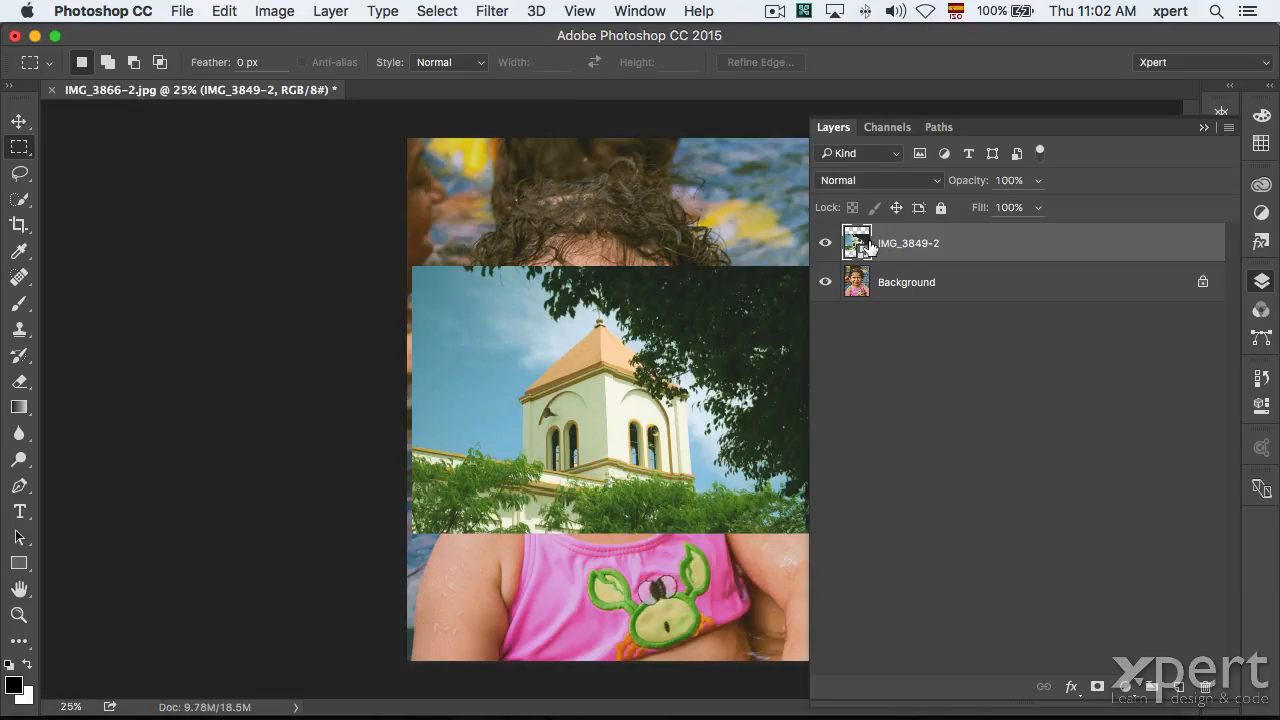
key(BackSpace)
Place logo.ai from the Charla tips Ps folder as a linked smart object.
click(181, 11)
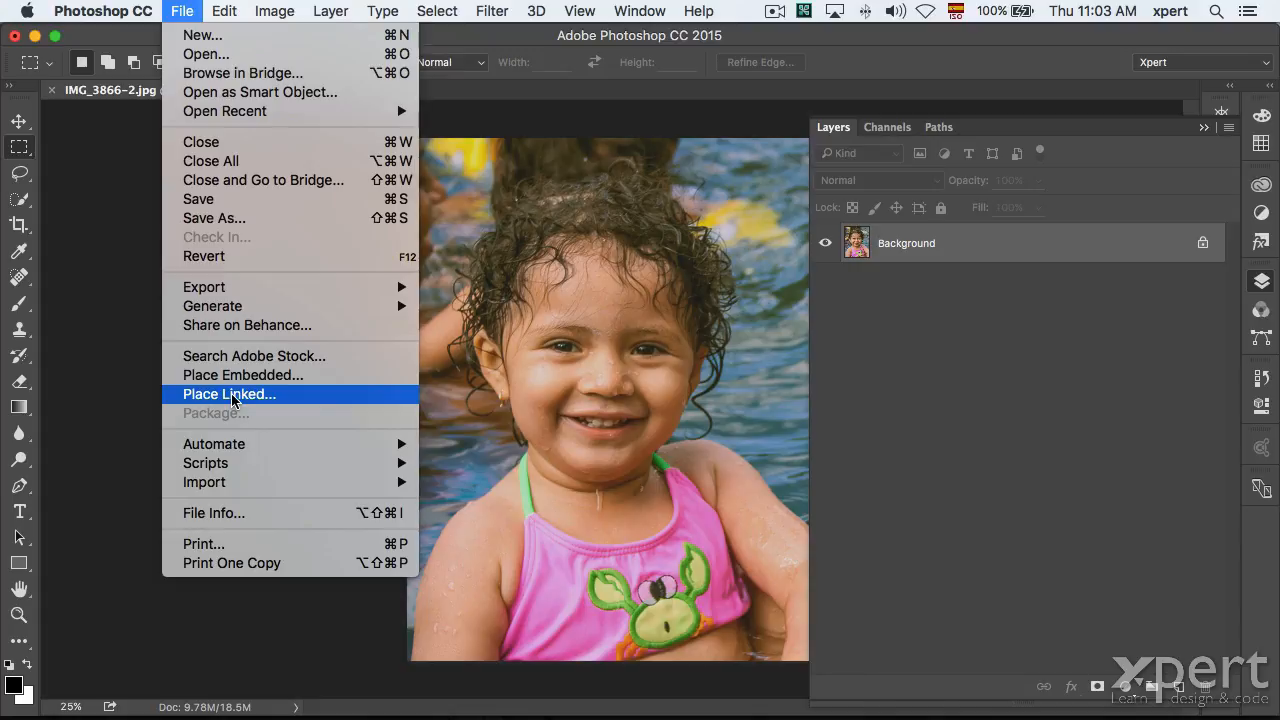
click(233, 397)
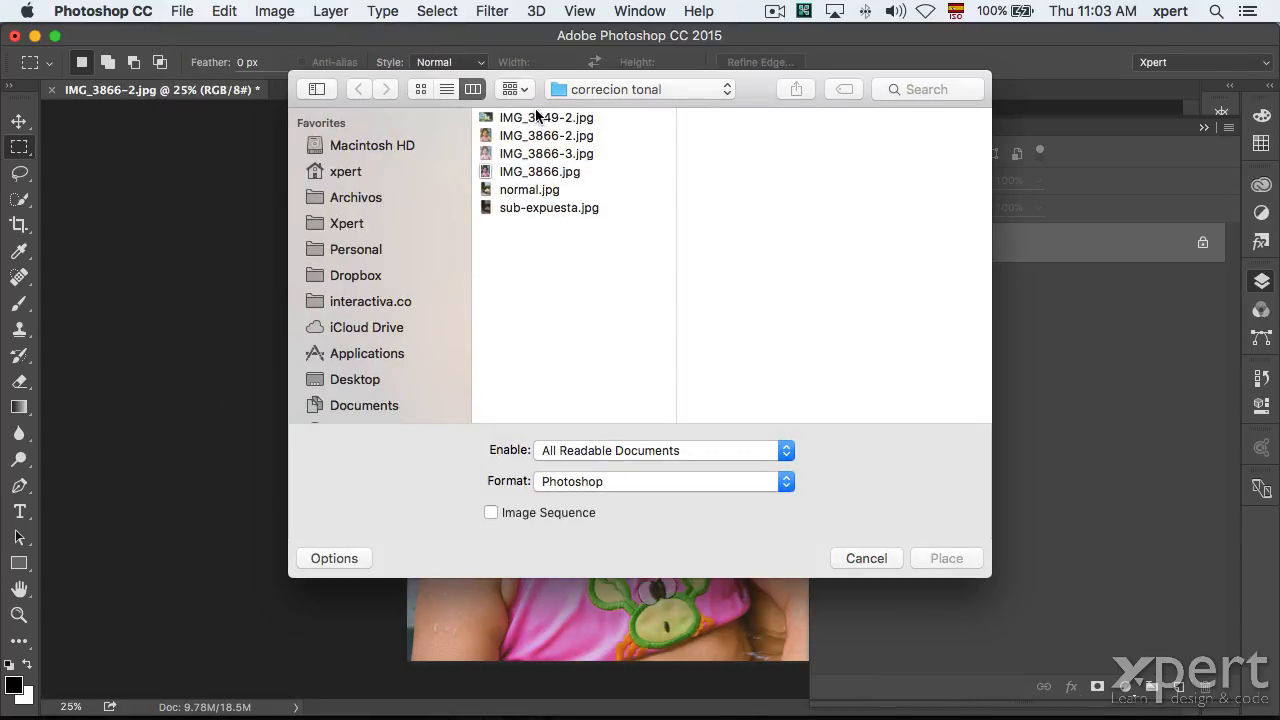
click(540, 117)
click(618, 90)
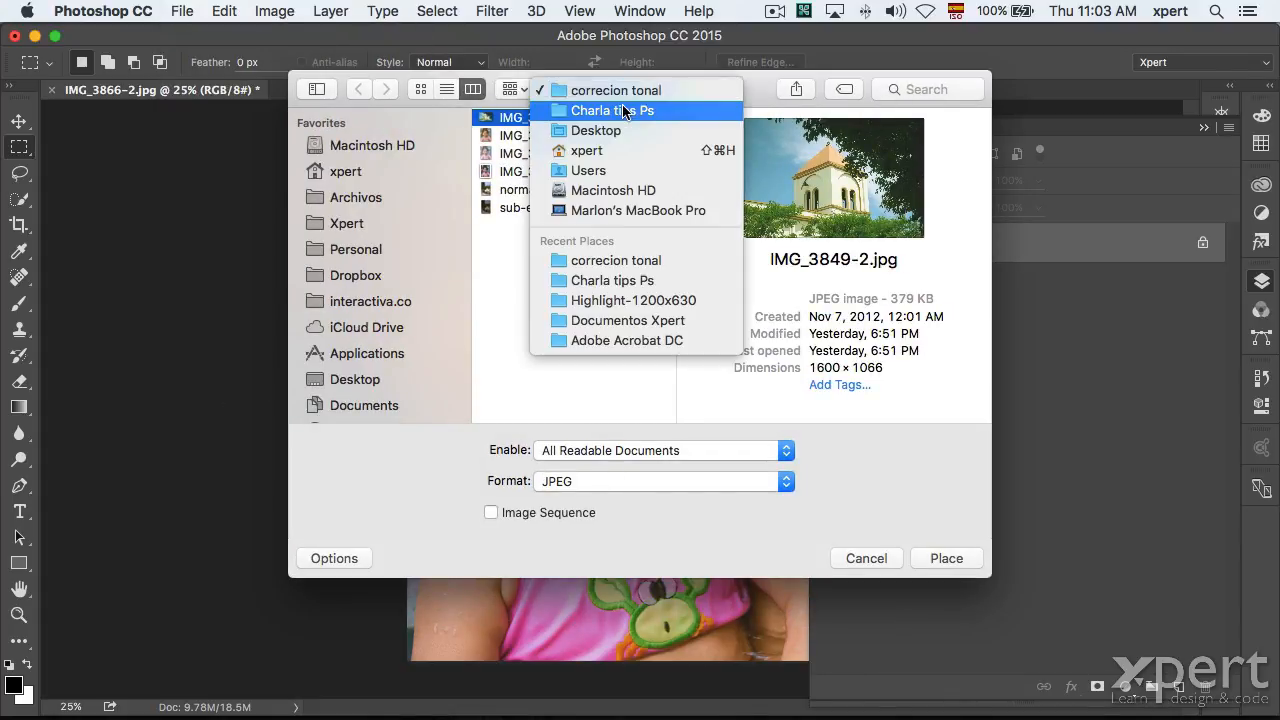
click(623, 111)
click(727, 211)
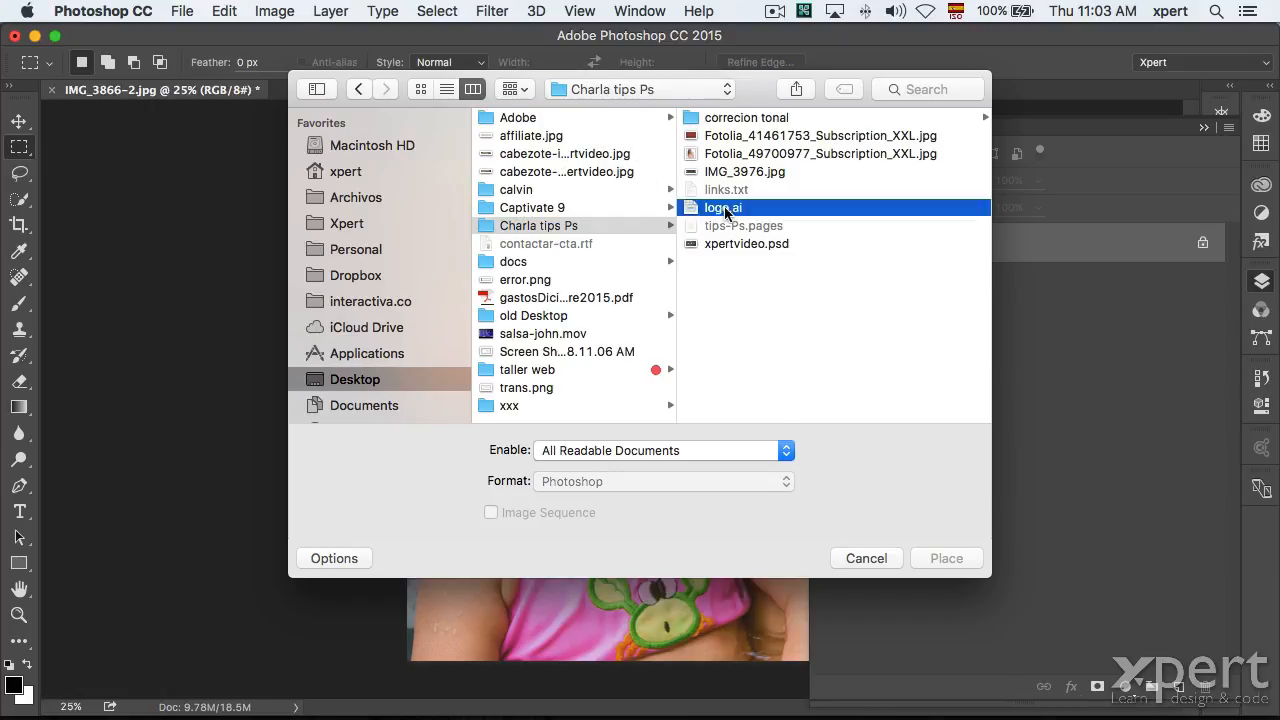
click(955, 558)
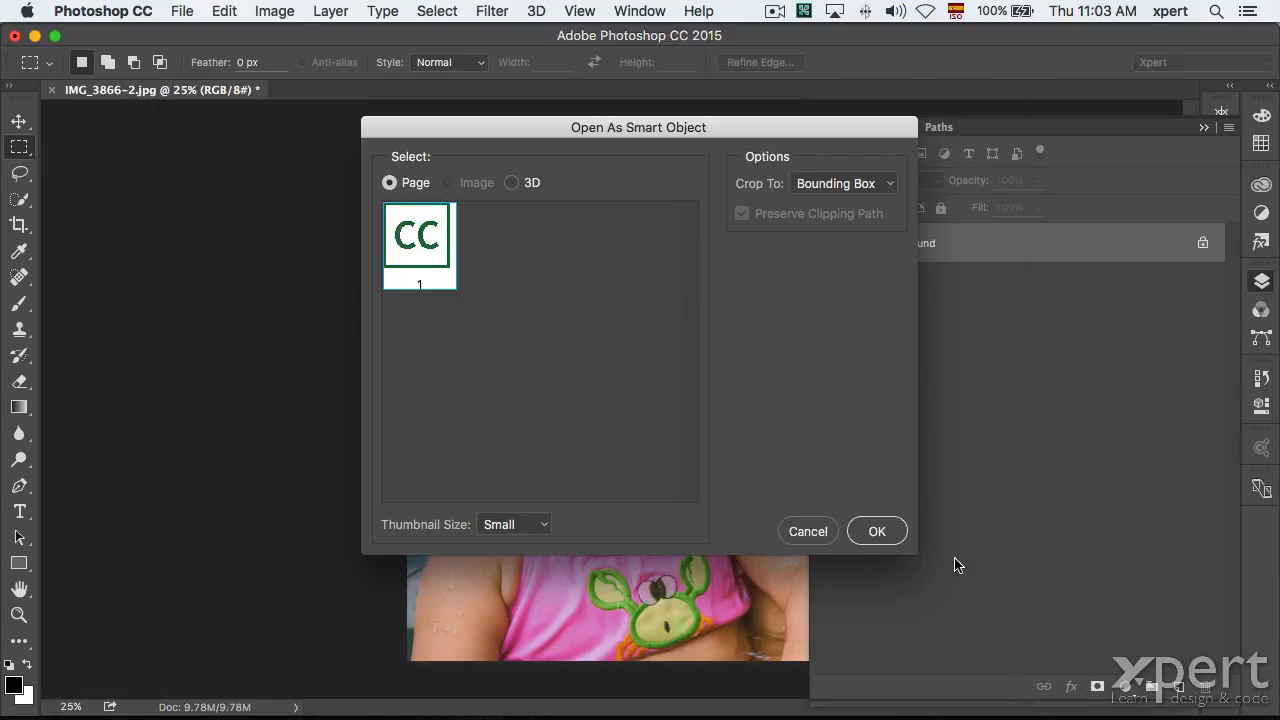
click(875, 535)
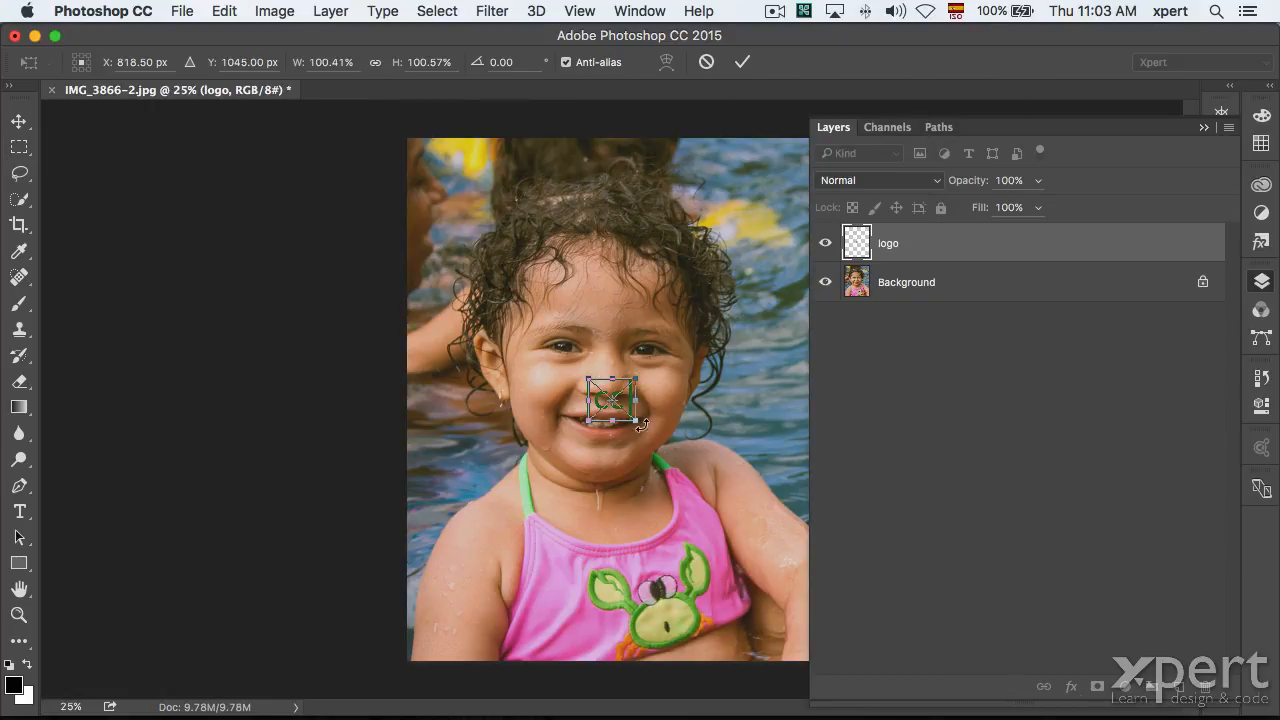
Enlarge the CC logo to about 291%, move it onto the girl's hair, and open it in Illustrator.
drag(633, 420, 728, 503)
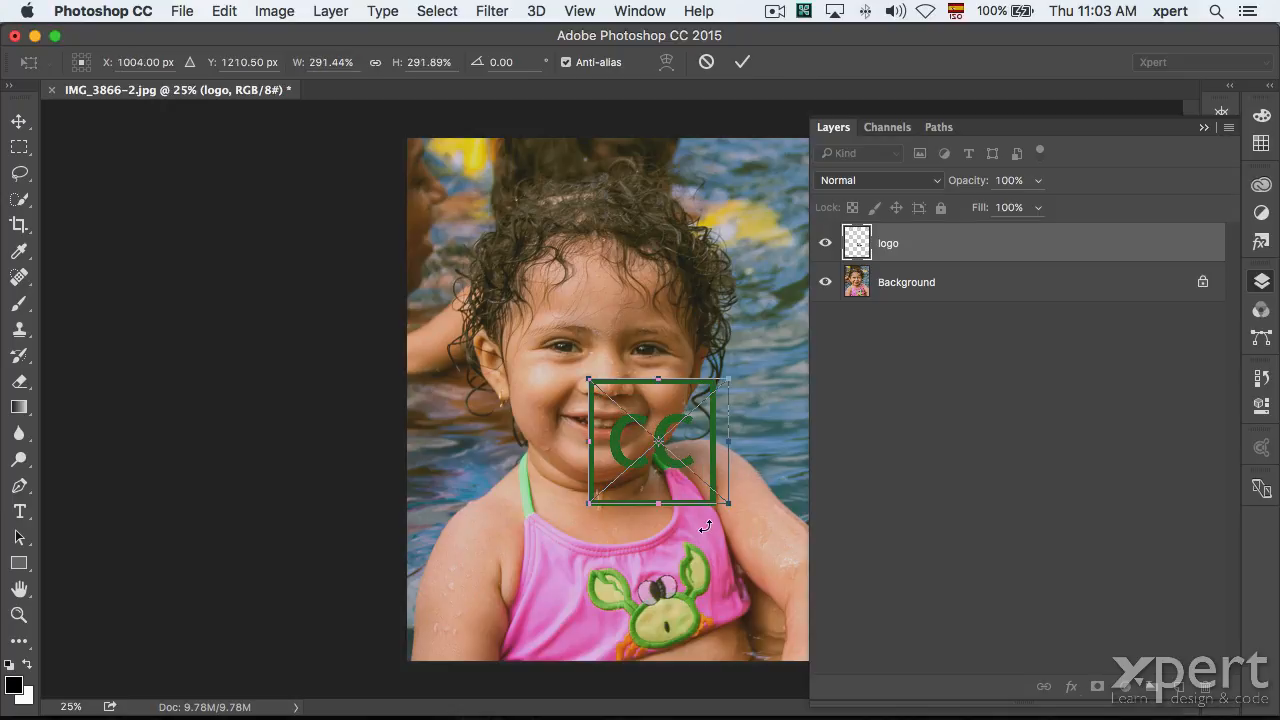
key(Return)
click(8, 122)
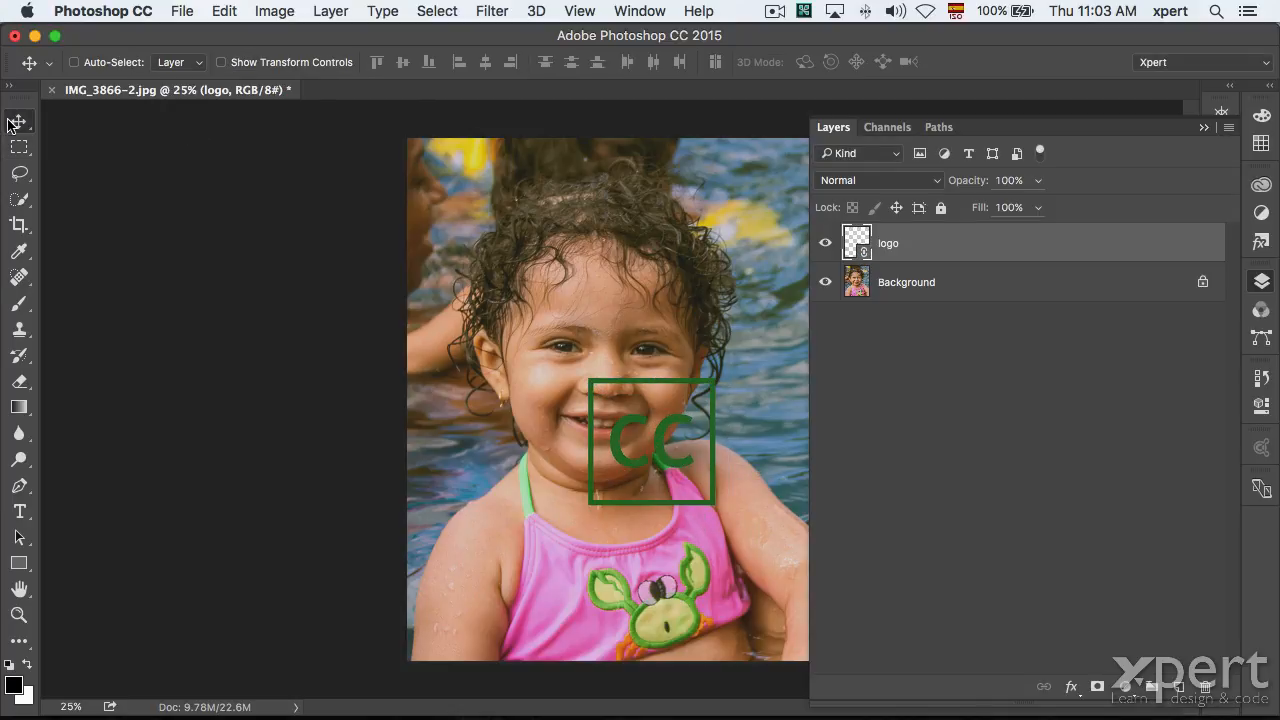
drag(554, 280, 530, 237)
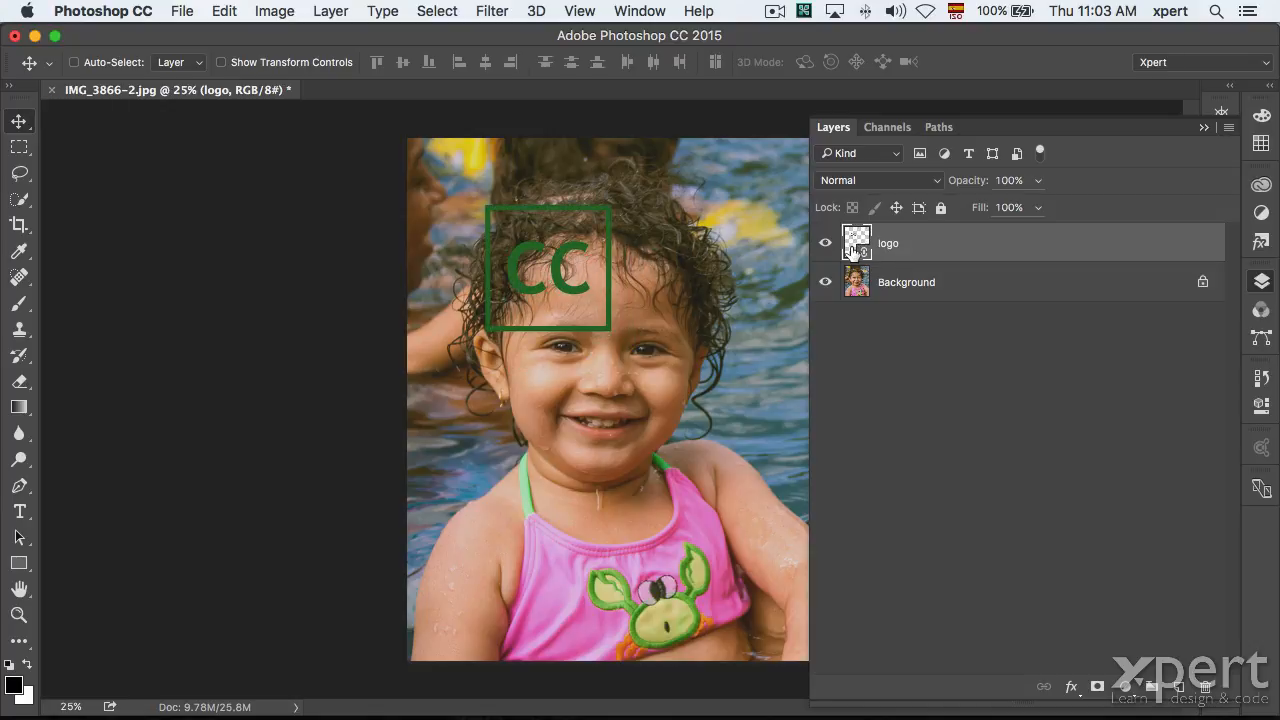
double_click(848, 245)
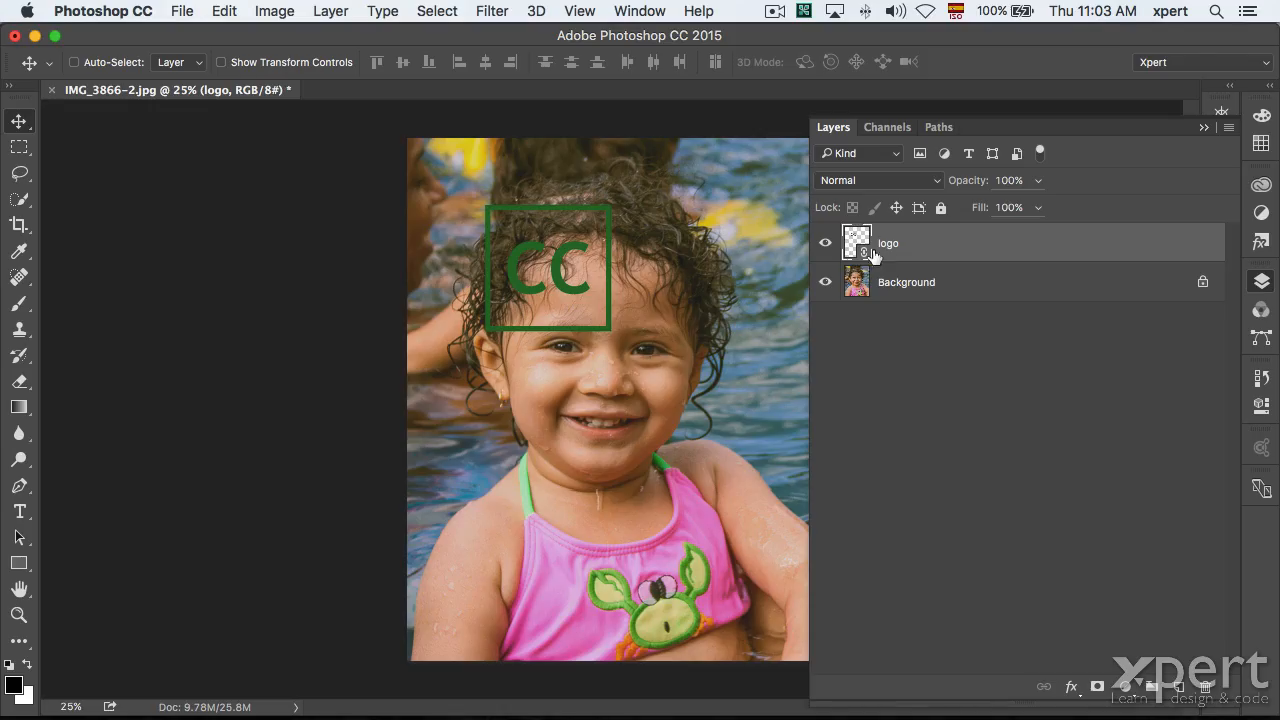
Look over logo.ai in Illustrator, then switch back to Photoshop with Cmd+Tab.
double_click(857, 246)
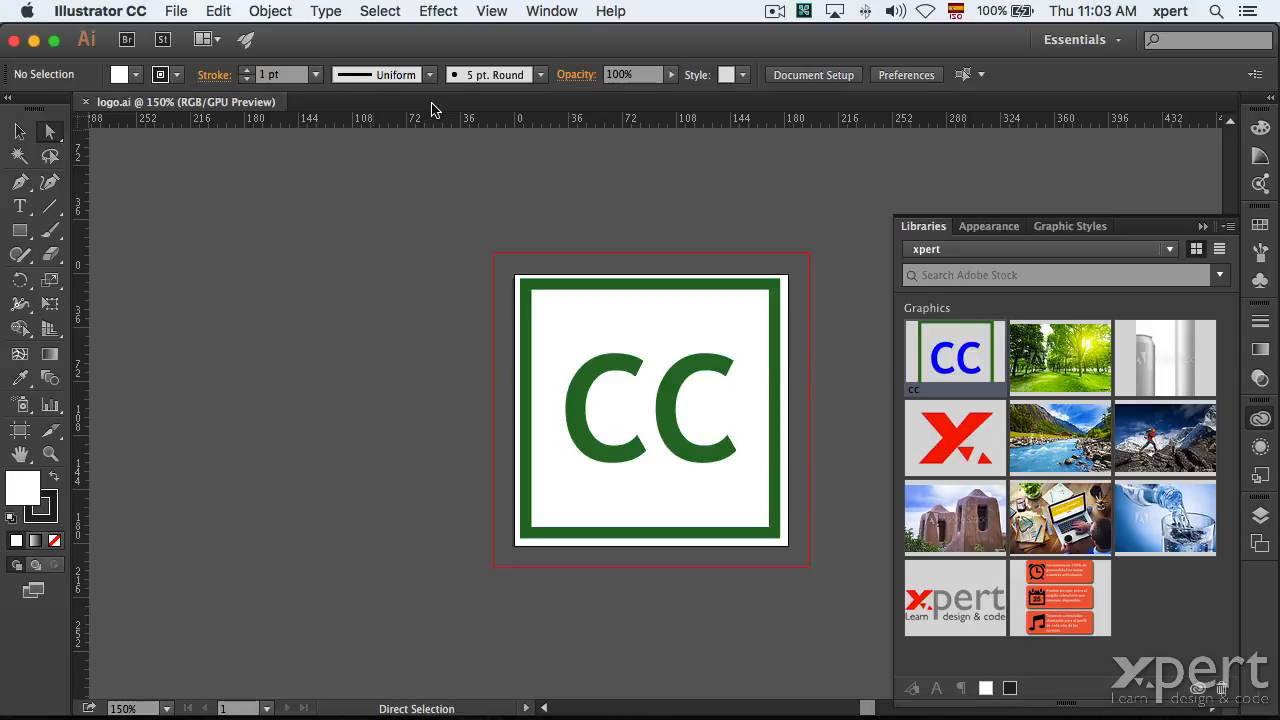
key(super+Tab)
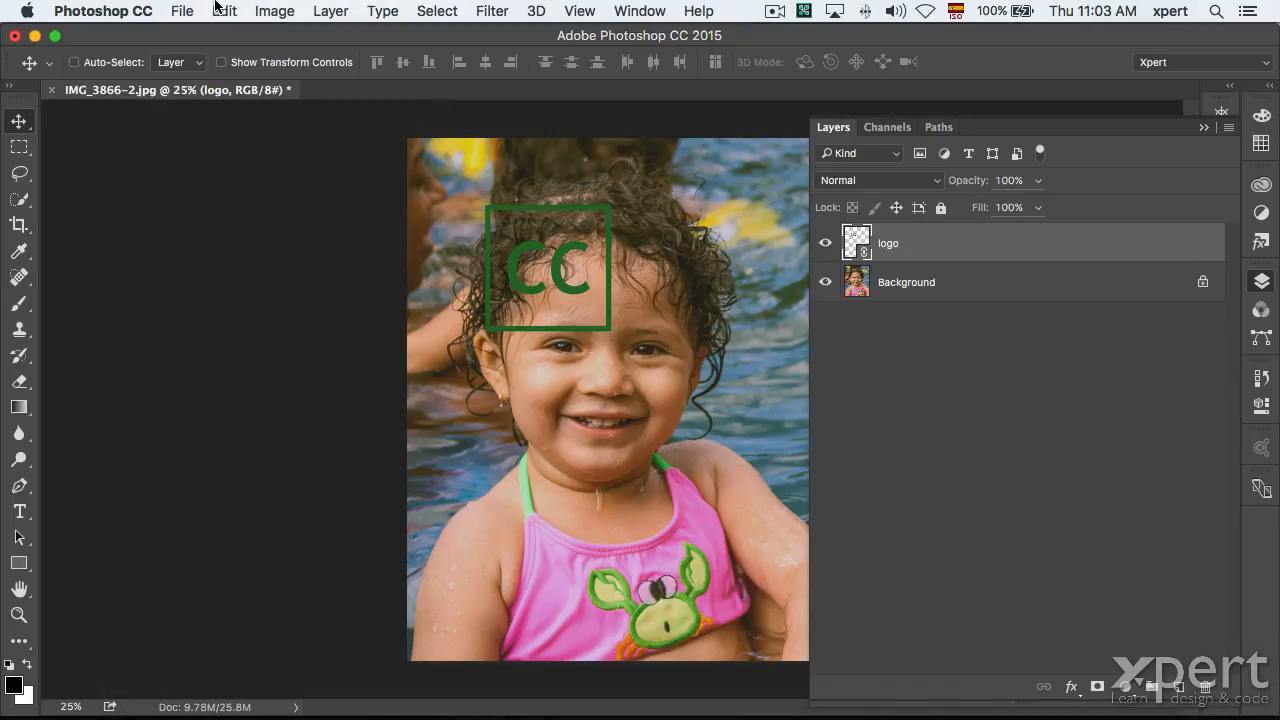
Use File > Revert on IMG_3866-2.jpg so only the Background photo remains.
click(190, 10)
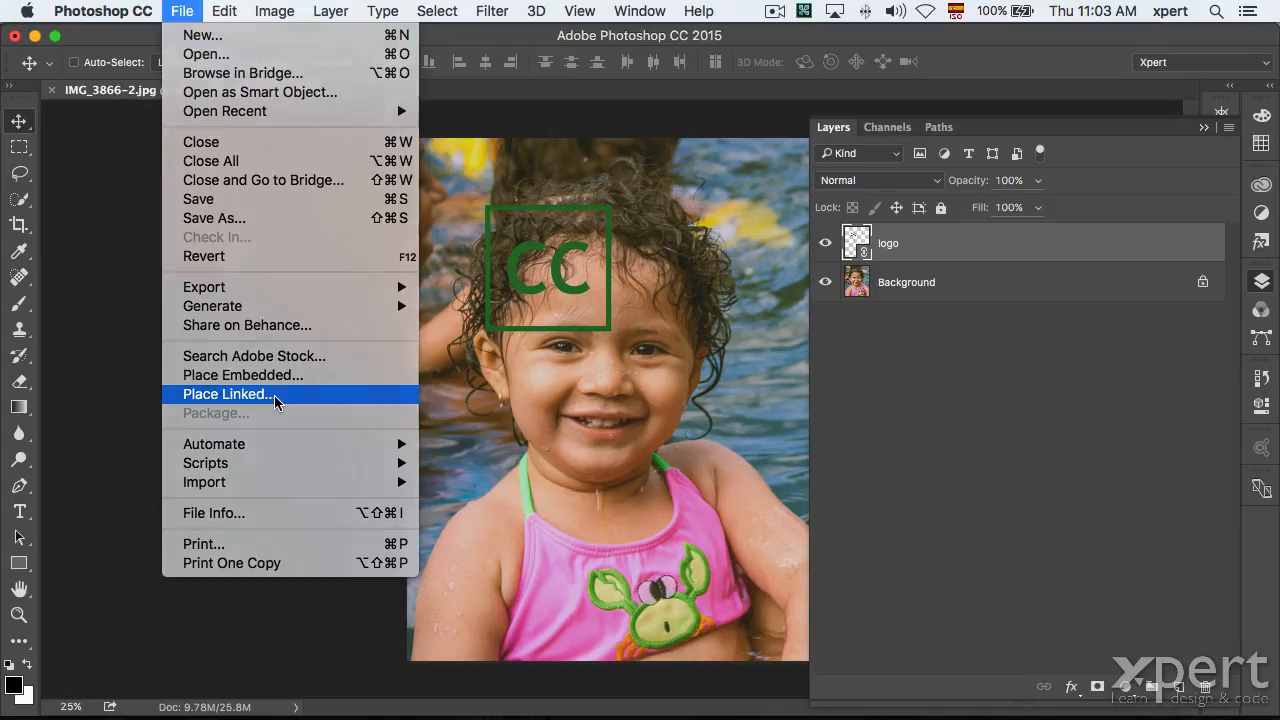
click(275, 397)
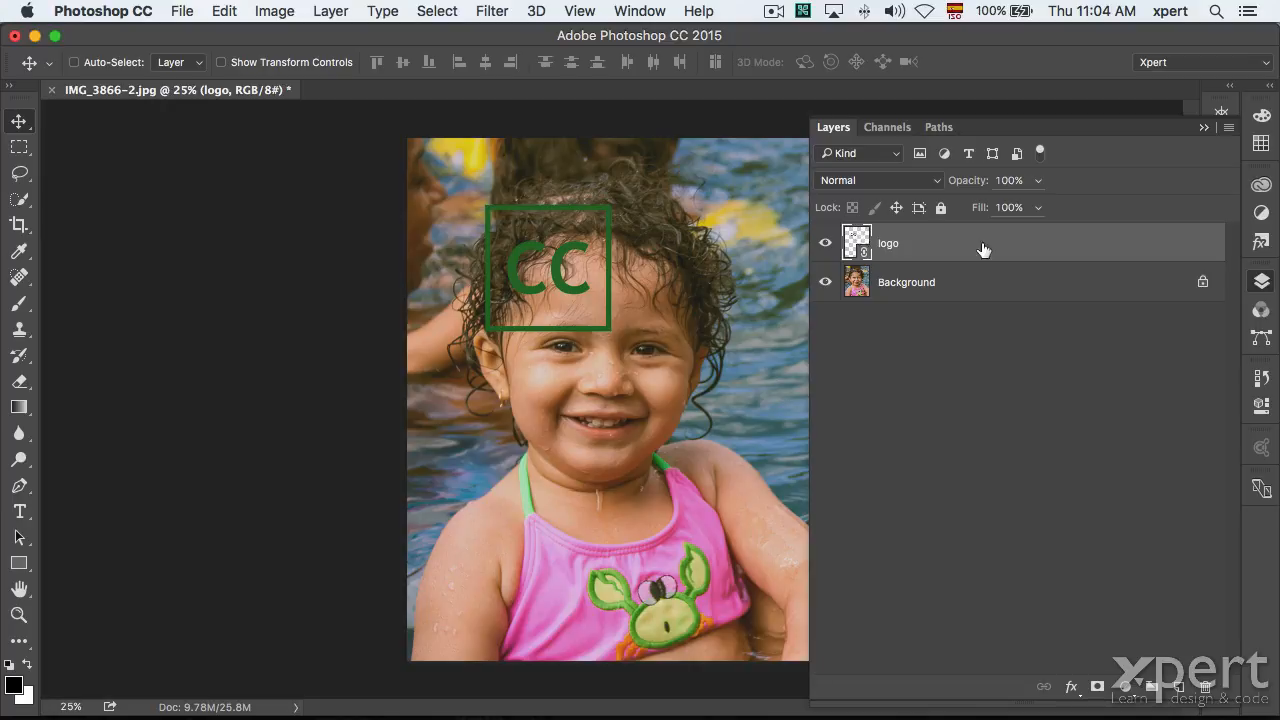
click(182, 11)
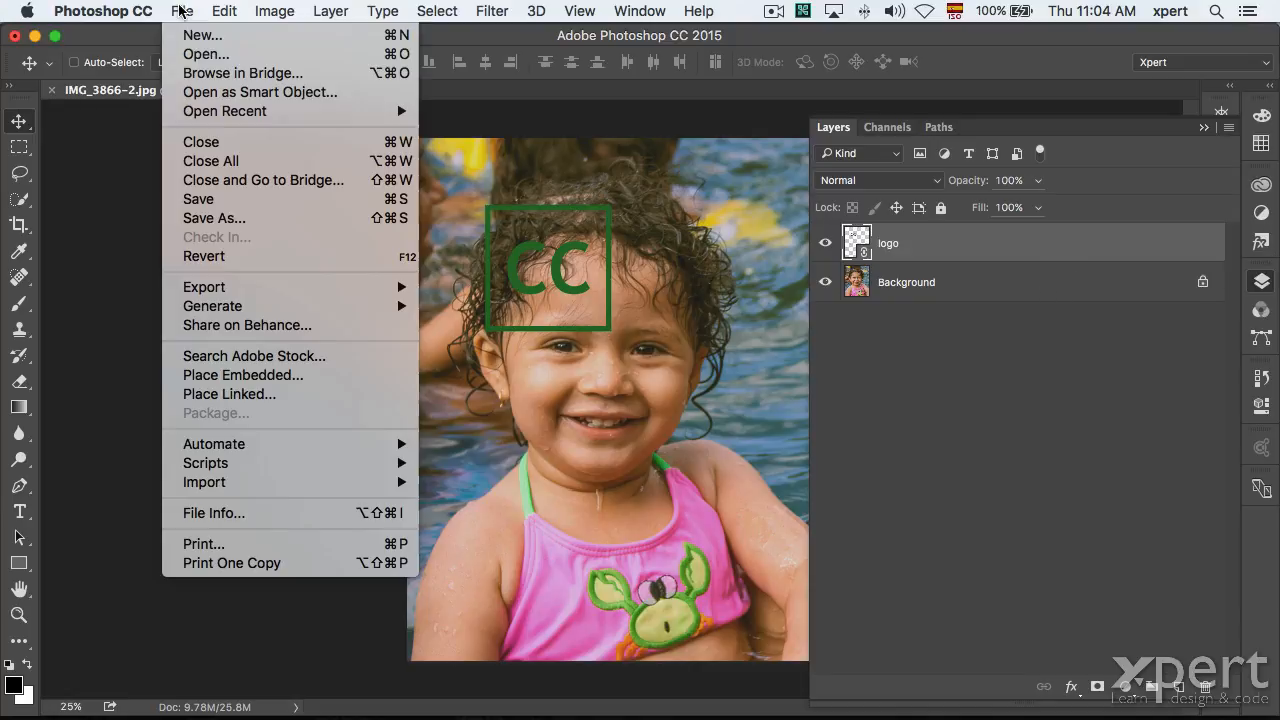
key(Escape)
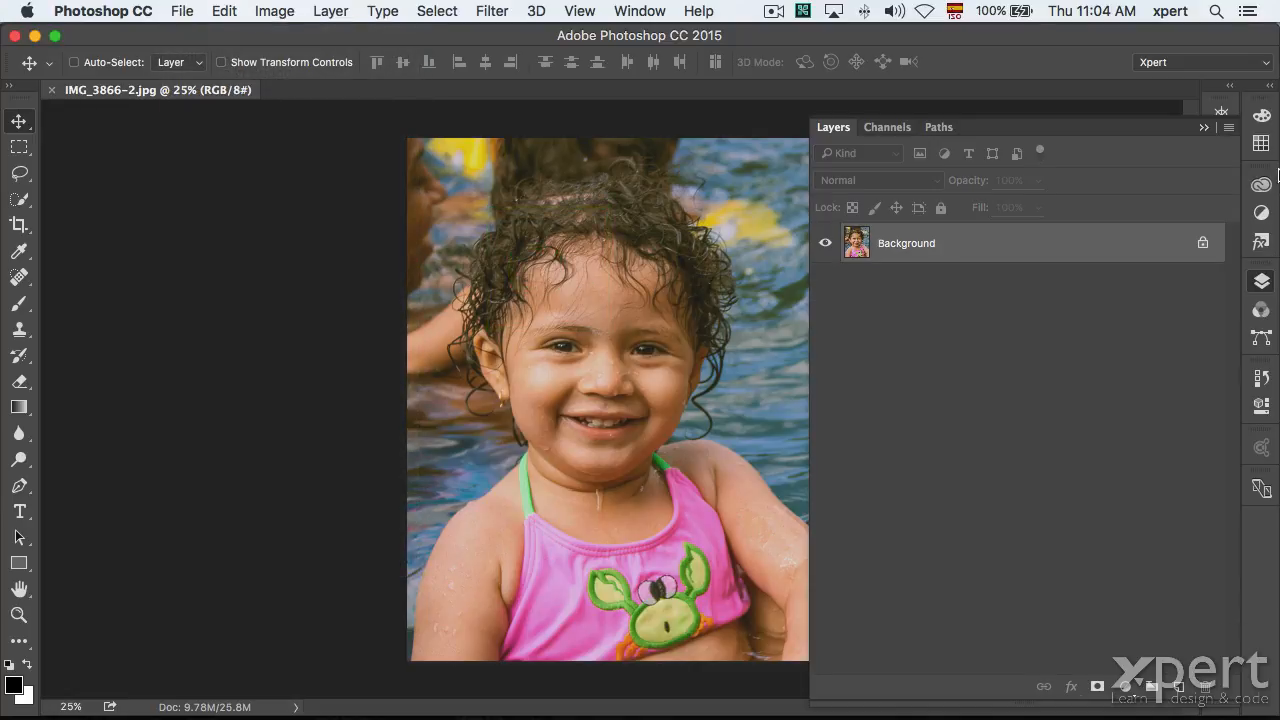
click(1261, 281)
From Finder, open IMG_3866-3.jpg with Adobe Photoshop CC 2015.
key(super+Tab)
key(super+Tab)
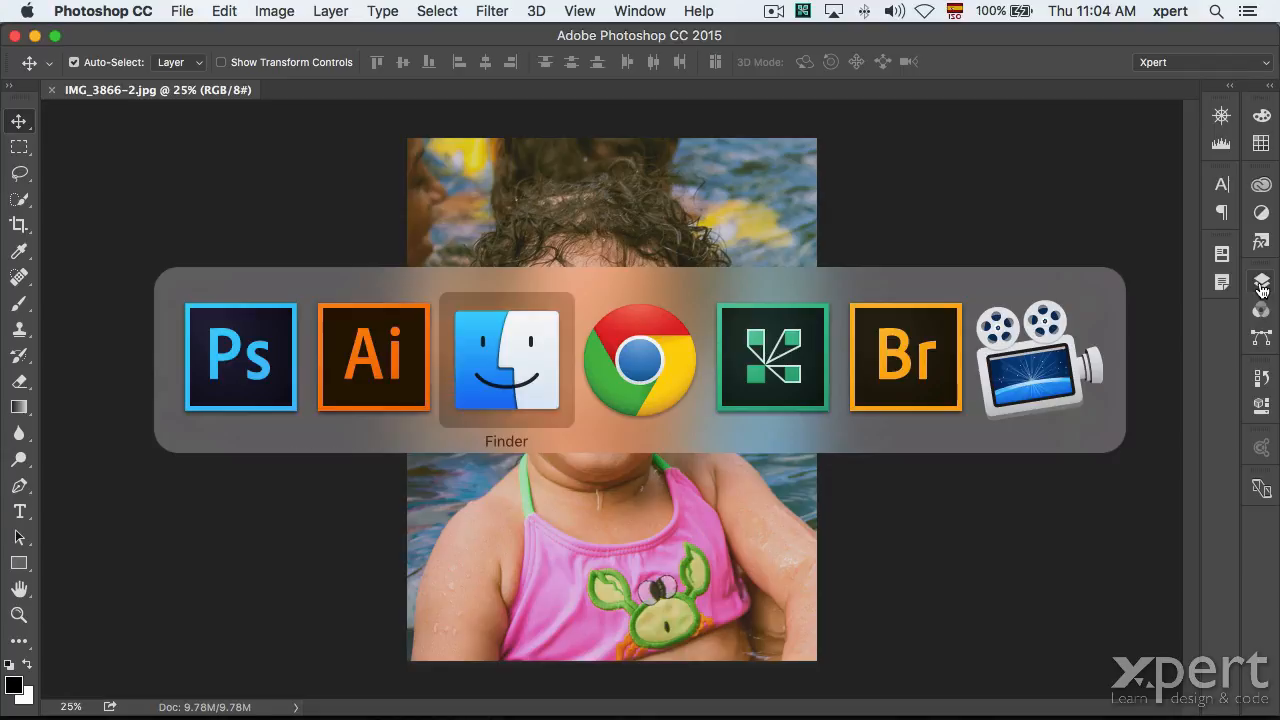
click(996, 163)
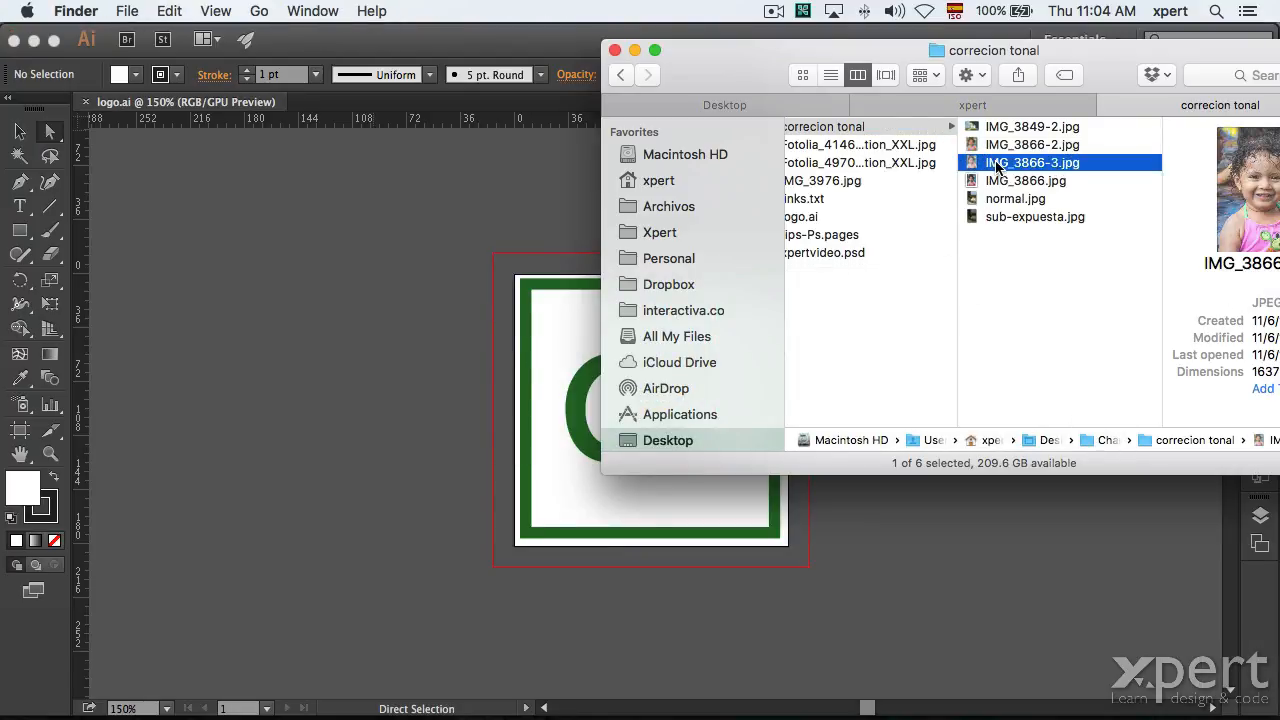
right_click(997, 164)
mouse_move(1010, 186)
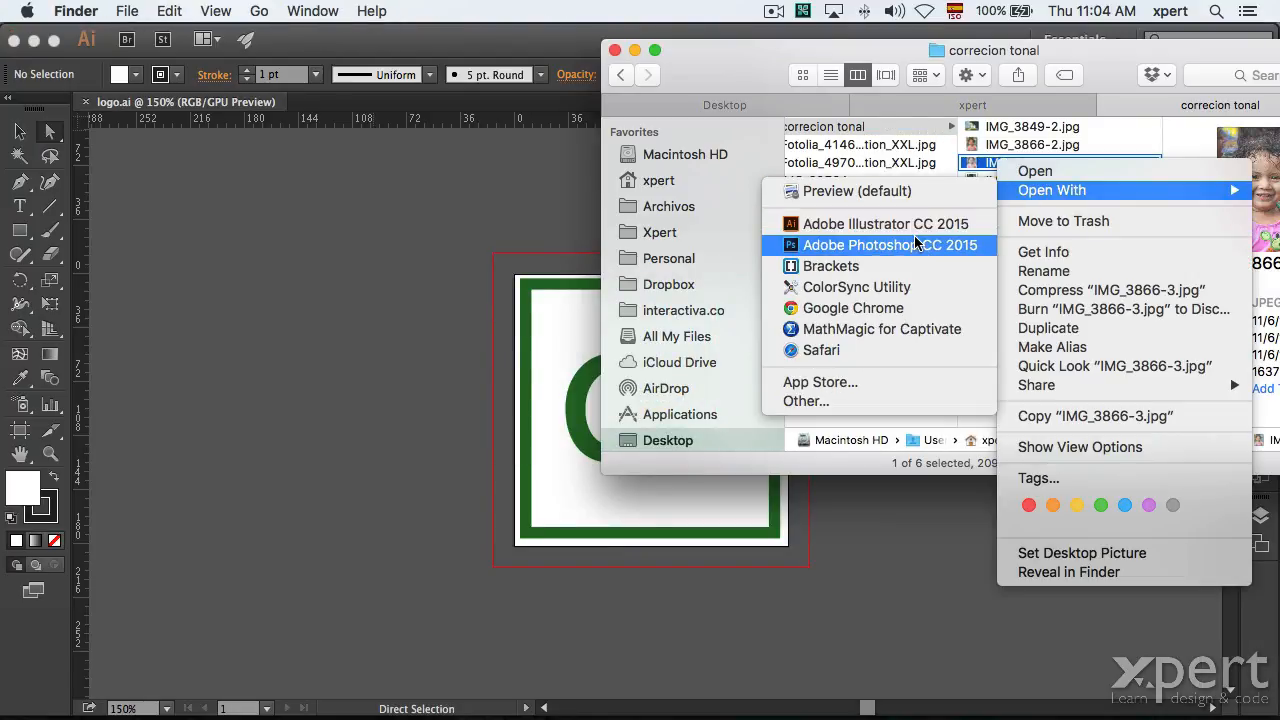
click(920, 245)
From Finder, open IMG_3866.jpg with Adobe Photoshop CC 2015.
click(180, 89)
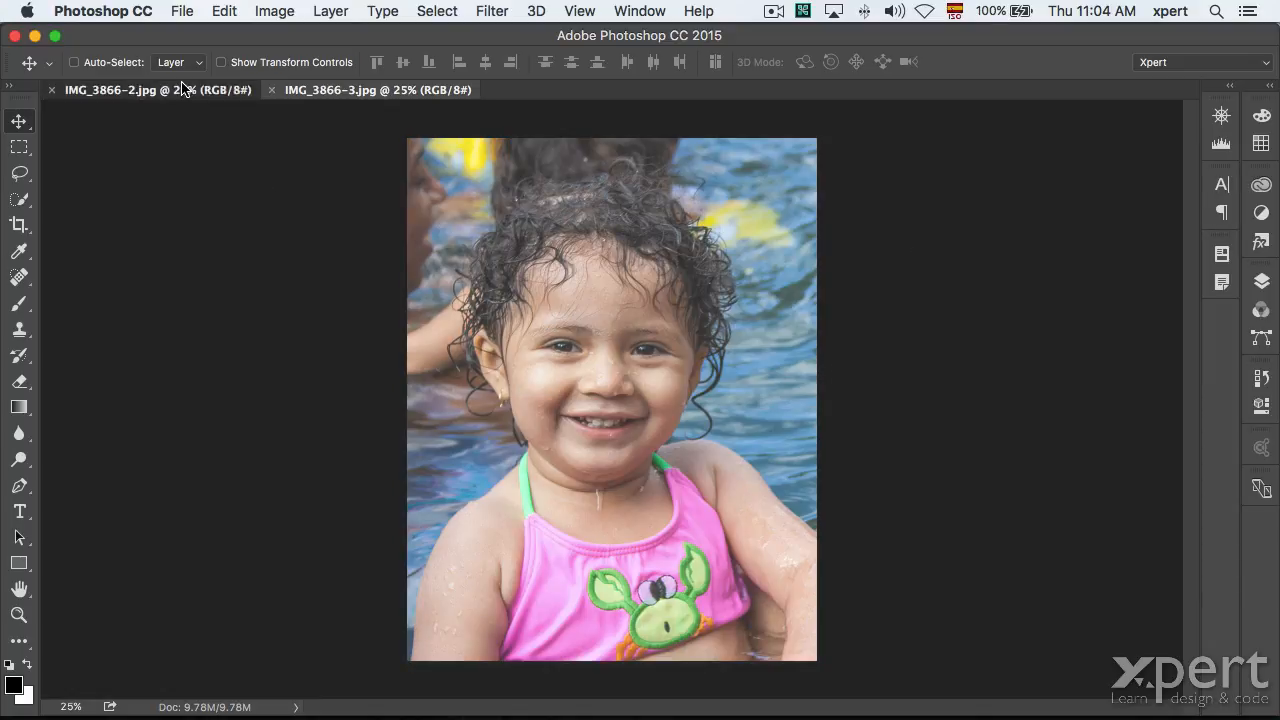
key(super+Tab)
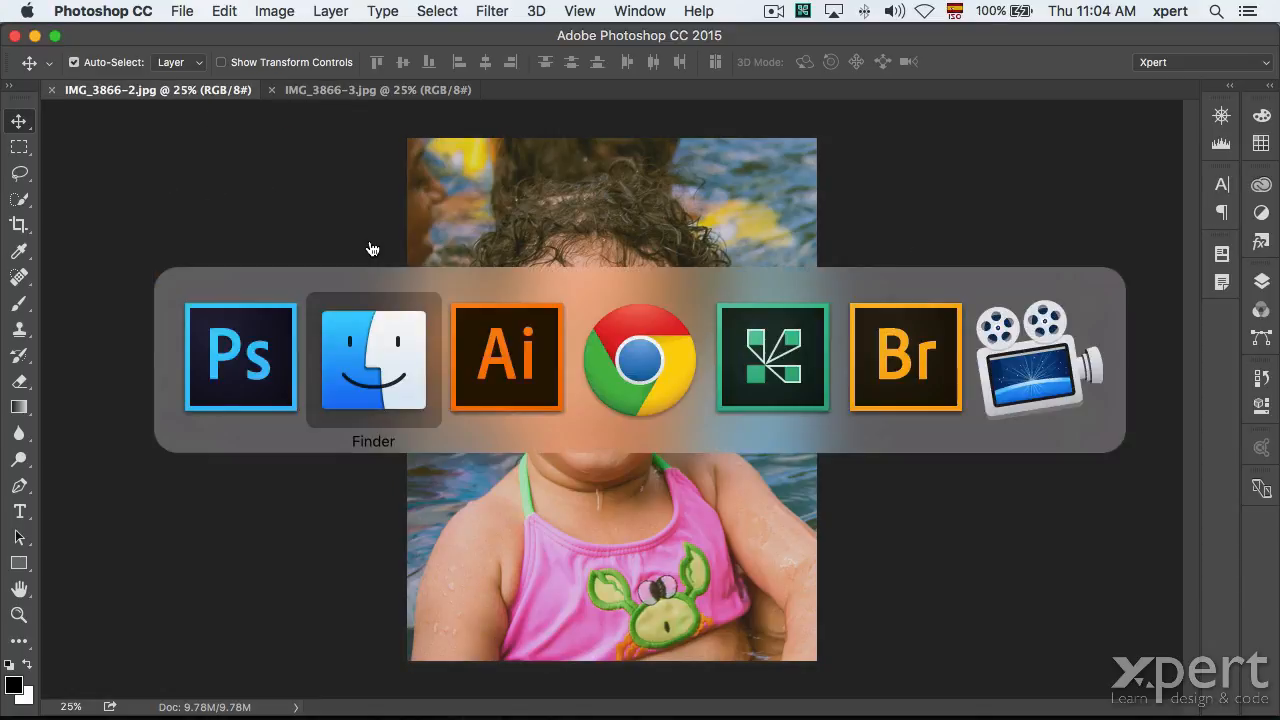
right_click(1005, 181)
mouse_move(1030, 207)
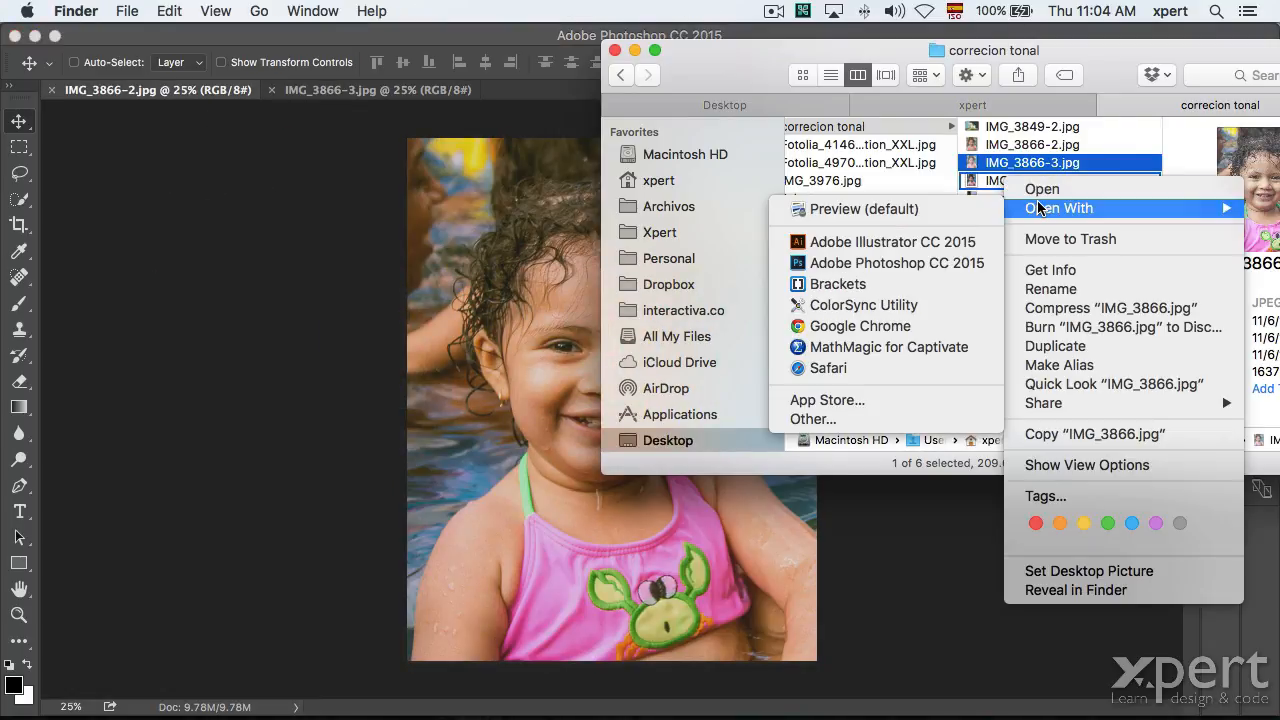
click(910, 260)
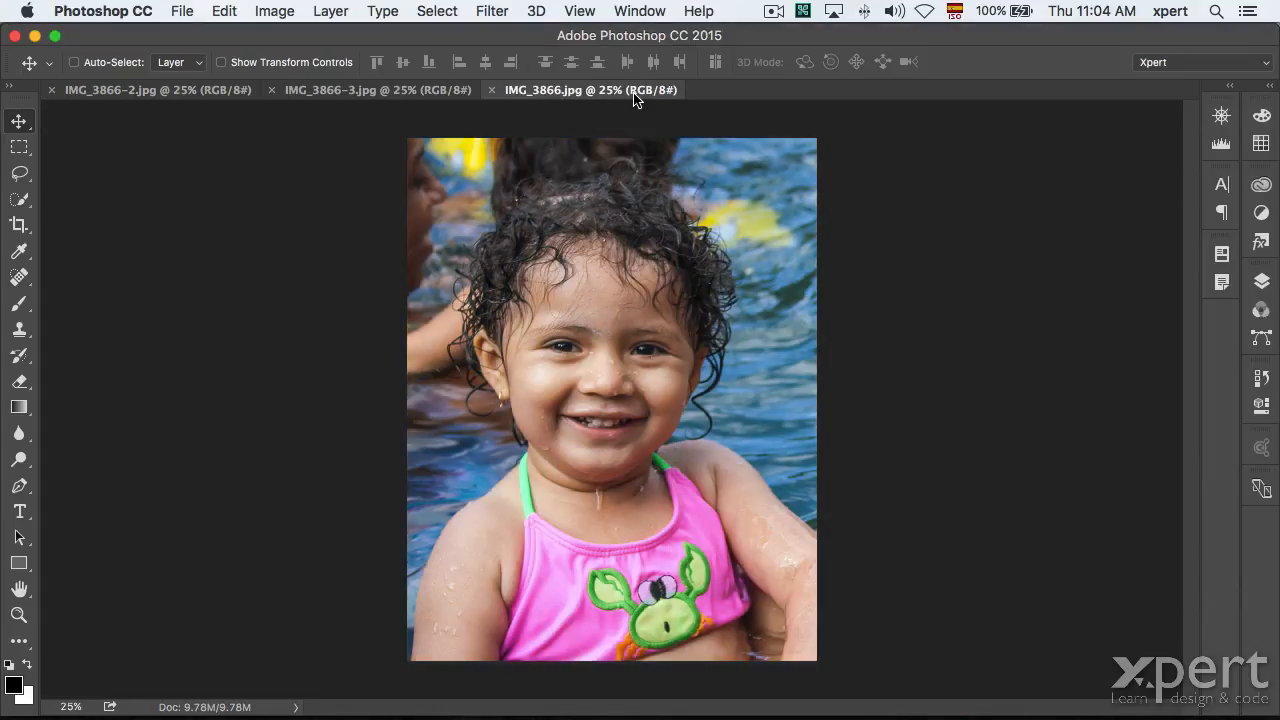
Drag the IMG_3866.jpg tab toward the front of the three exposure tabs.
drag(615, 90, 277, 105)
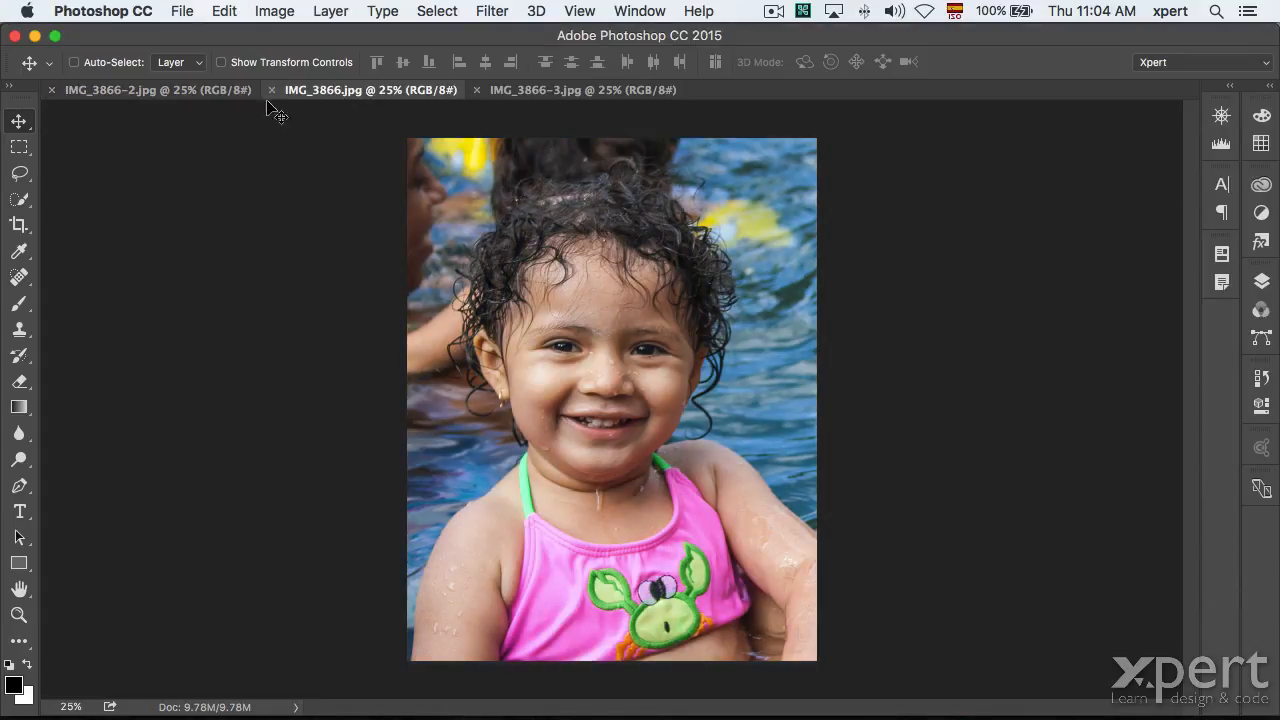
click(174, 93)
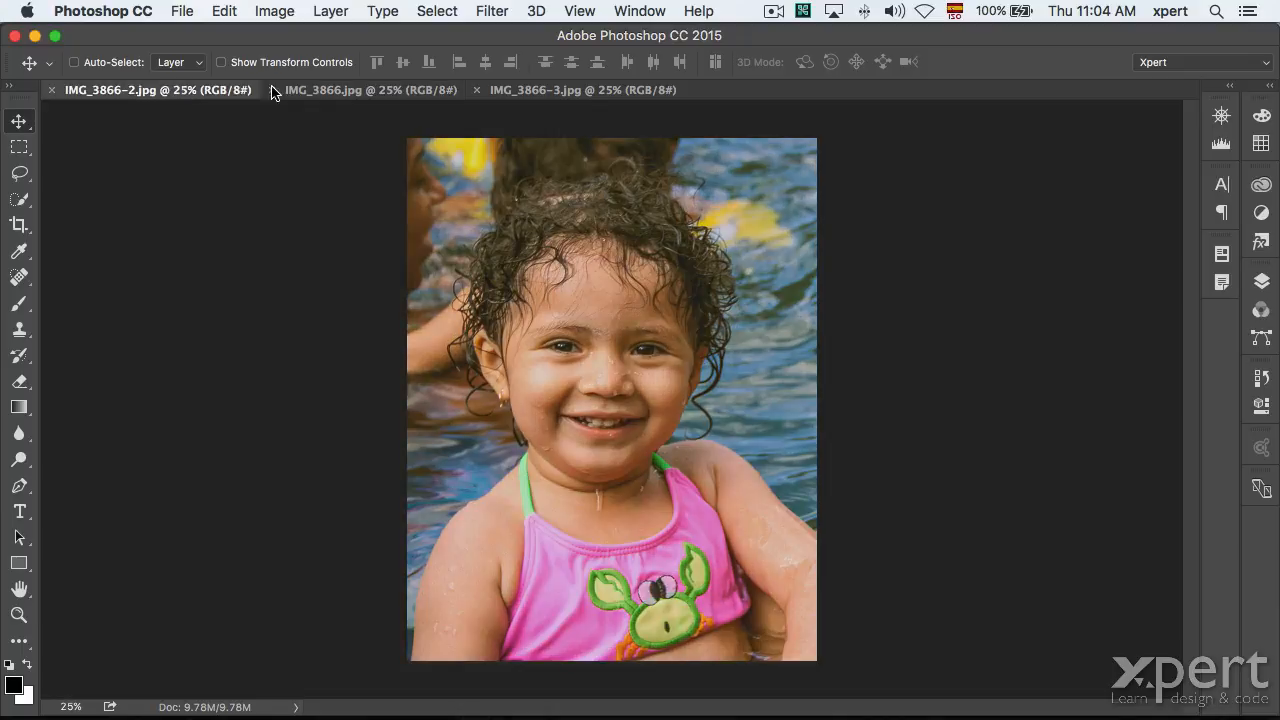
click(366, 90)
drag(366, 90, 417, 91)
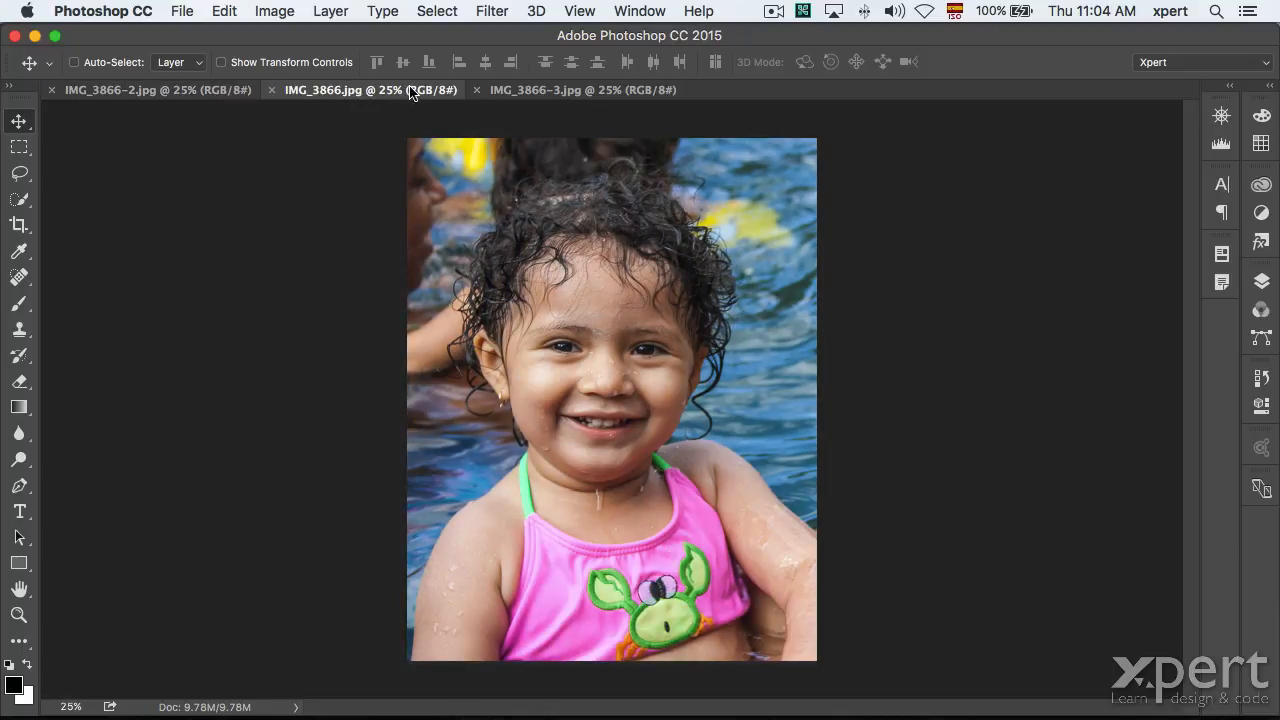
click(515, 90)
click(404, 94)
drag(337, 94, 137, 94)
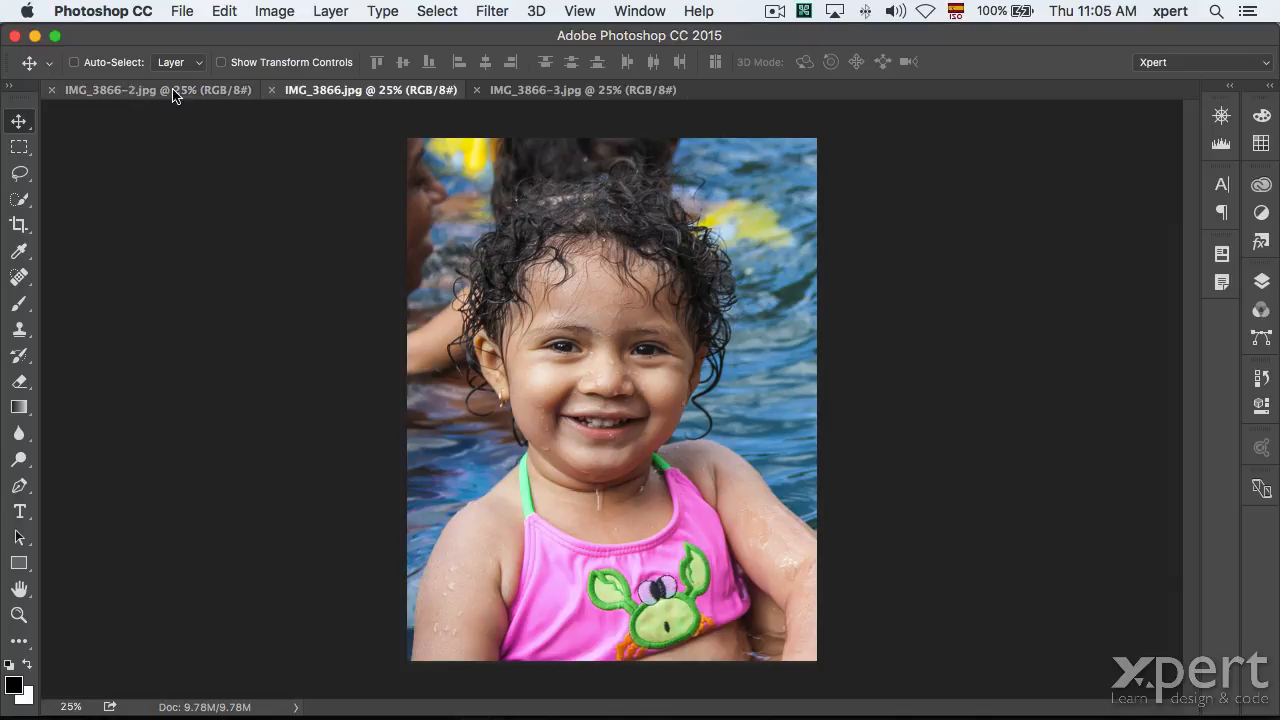
click(224, 95)
click(337, 93)
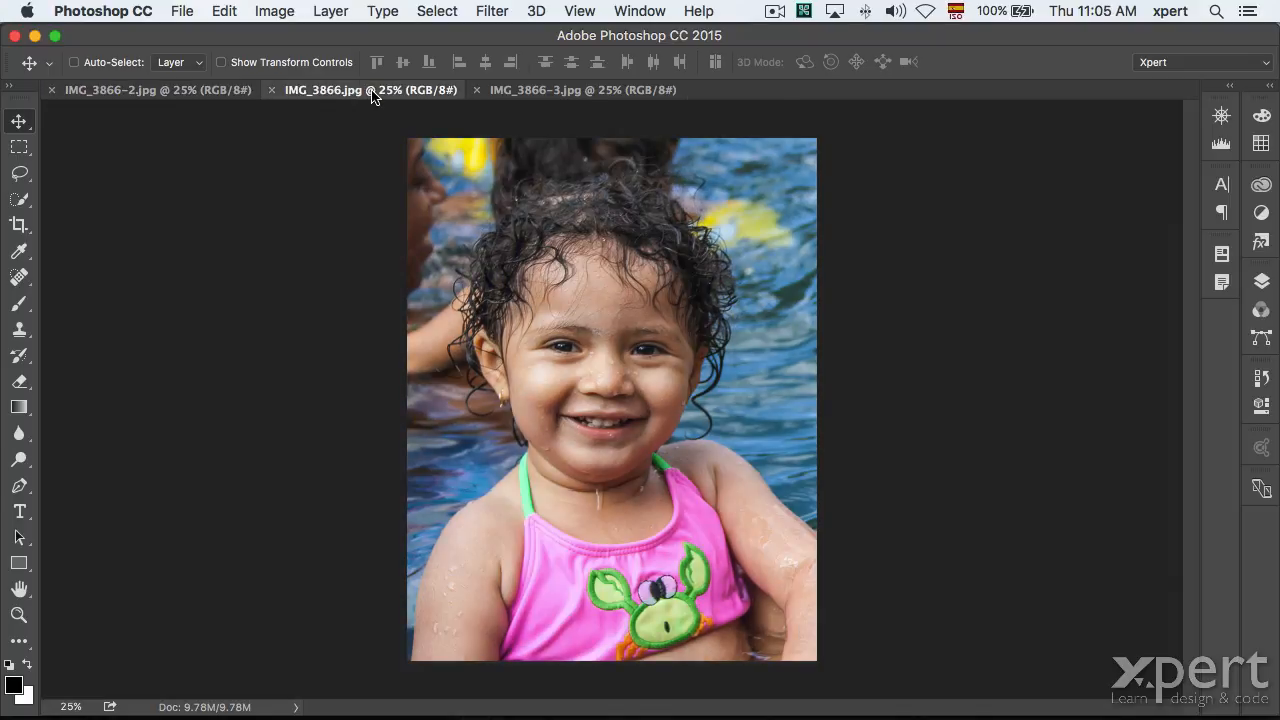
drag(371, 95, 149, 95)
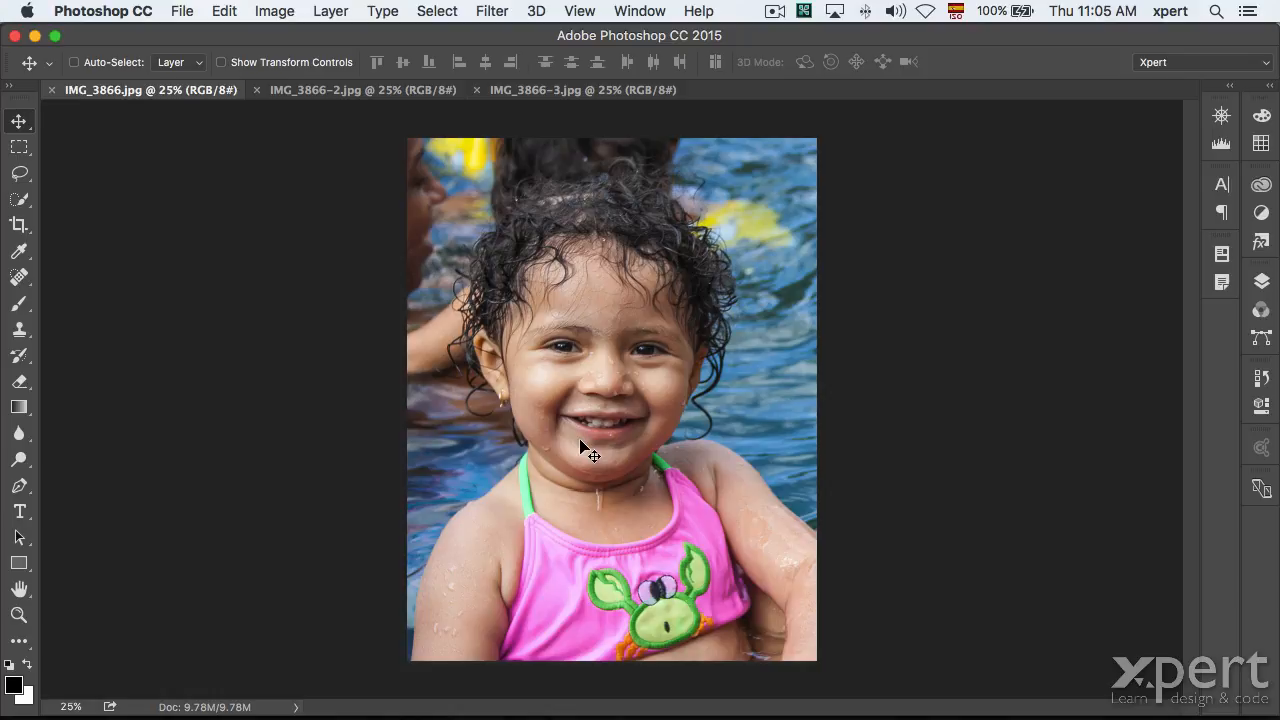
Compare the warmer IMG_3866-2.jpg with the paler IMG_3866-3.jpg, pick the Eyedropper, and open the Image menu.
click(330, 92)
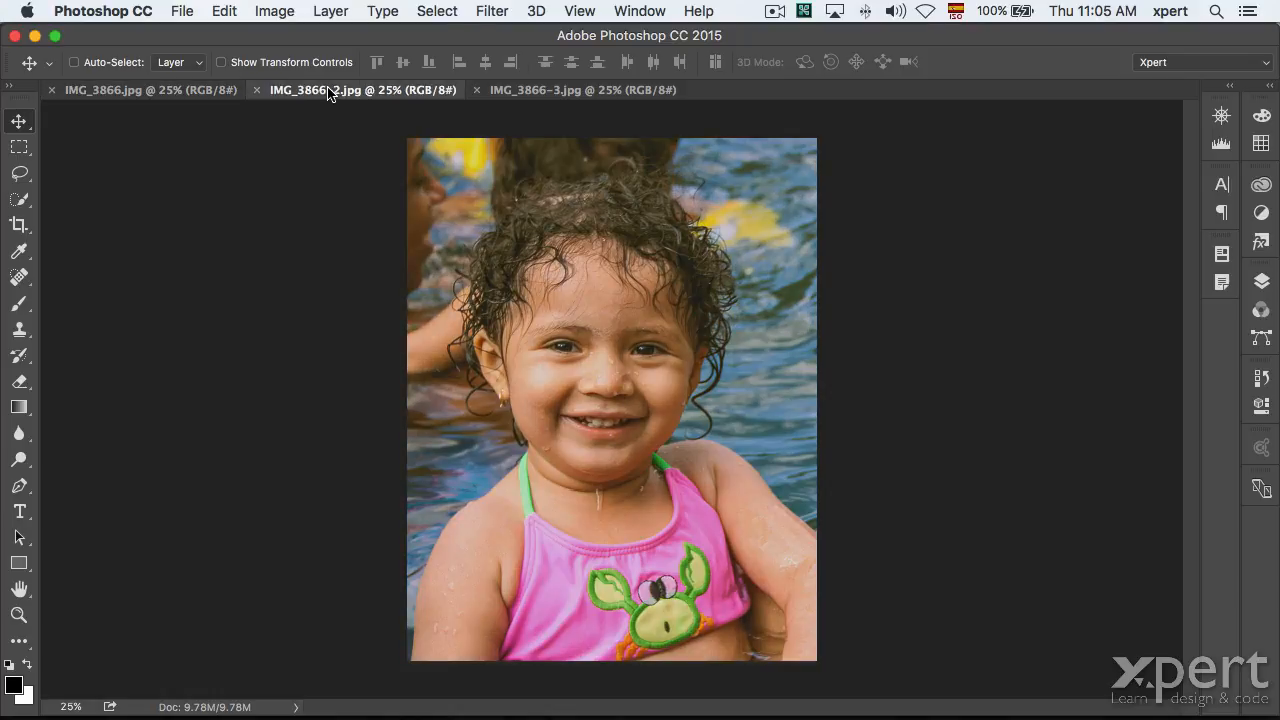
click(566, 93)
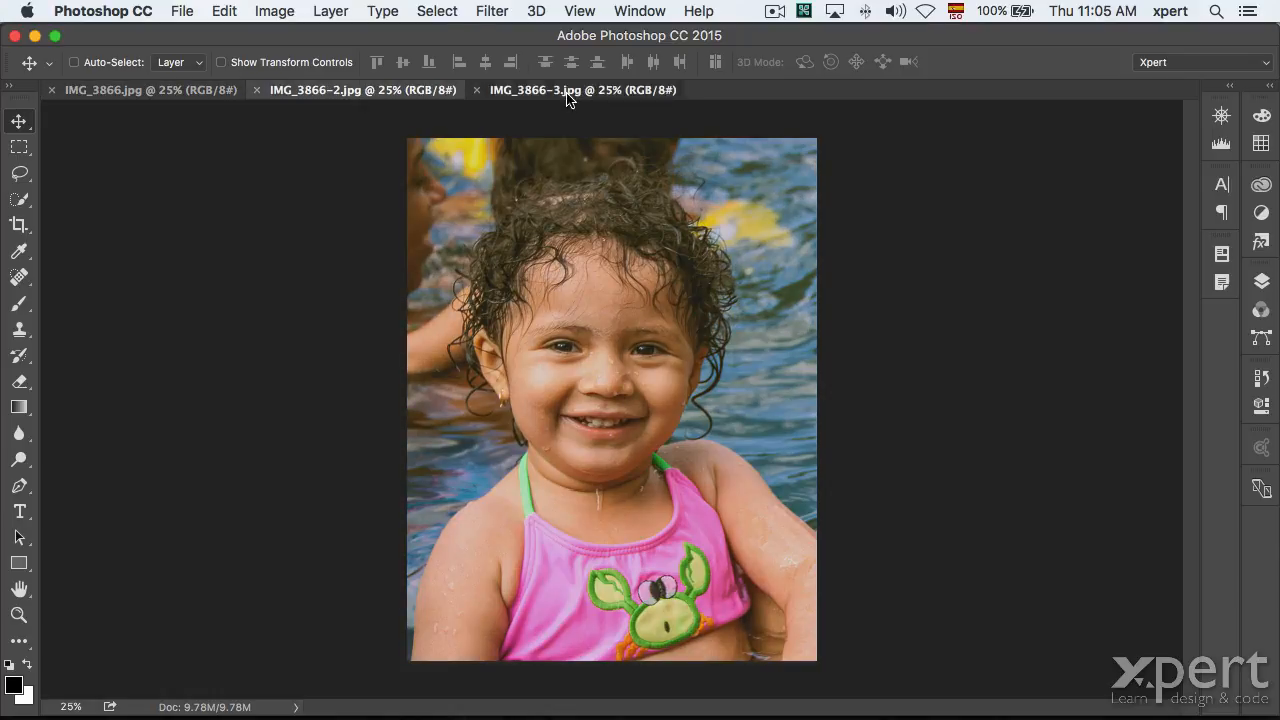
click(393, 92)
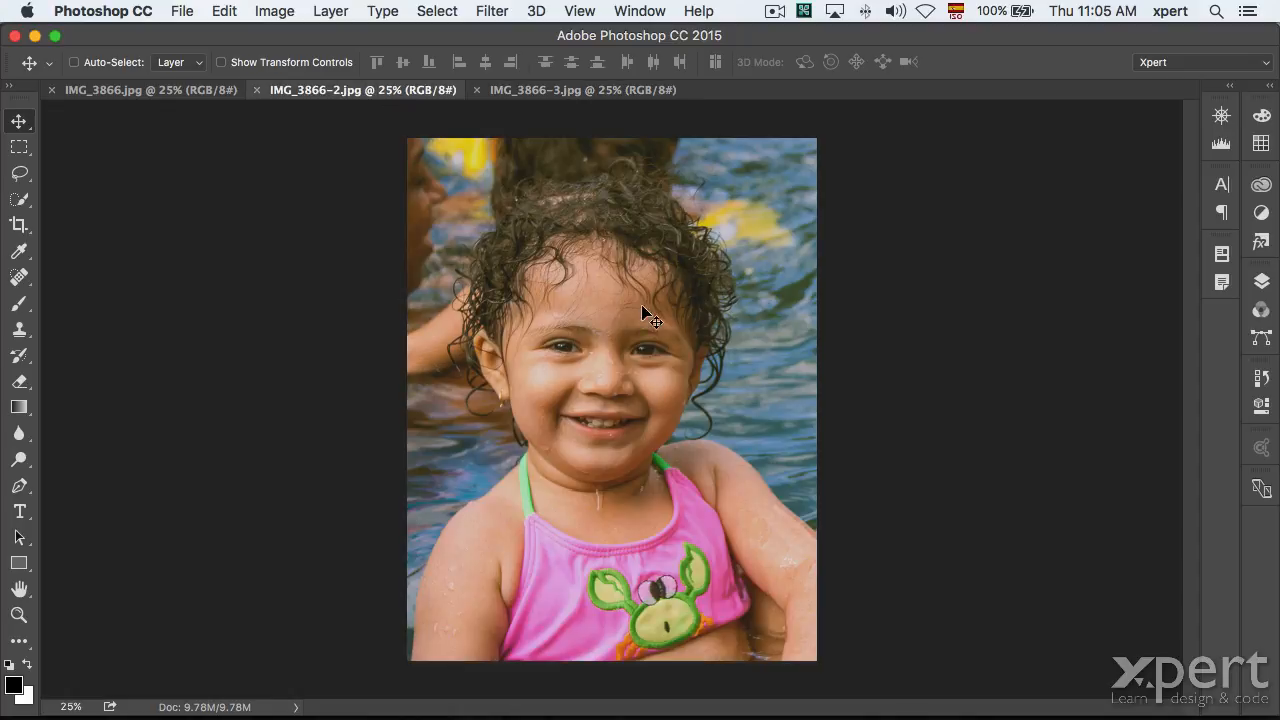
click(575, 92)
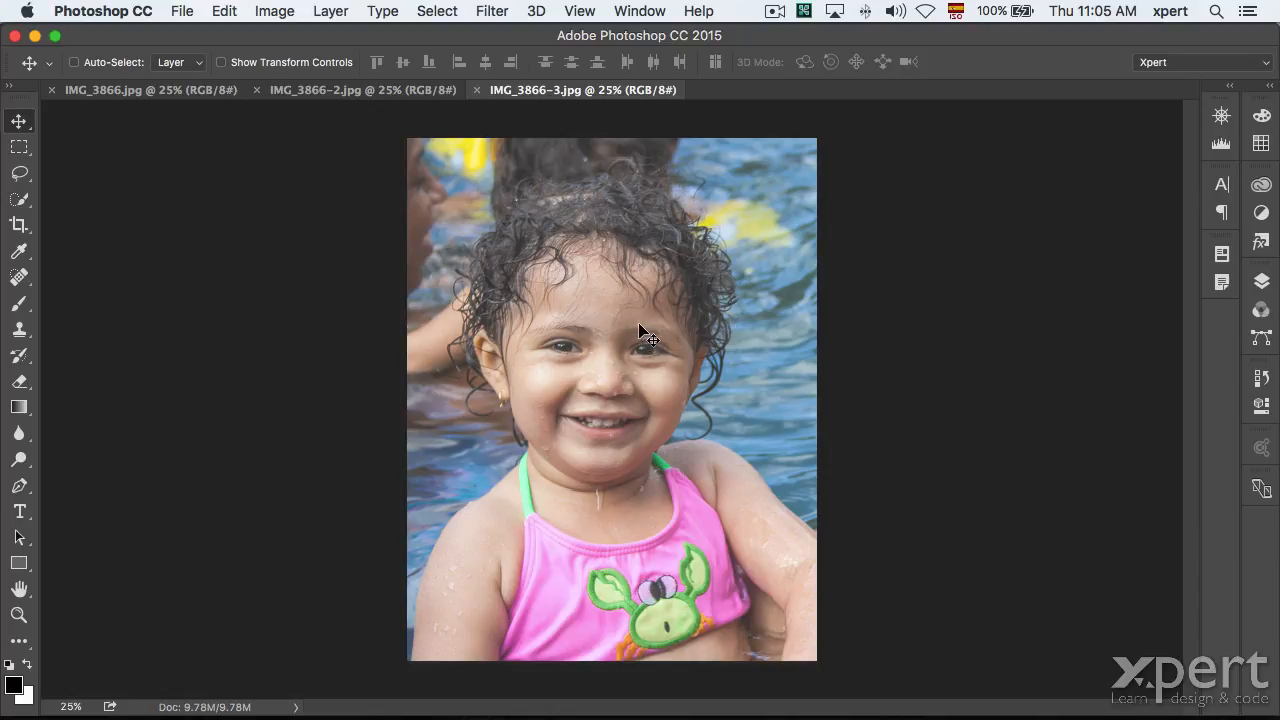
click(391, 91)
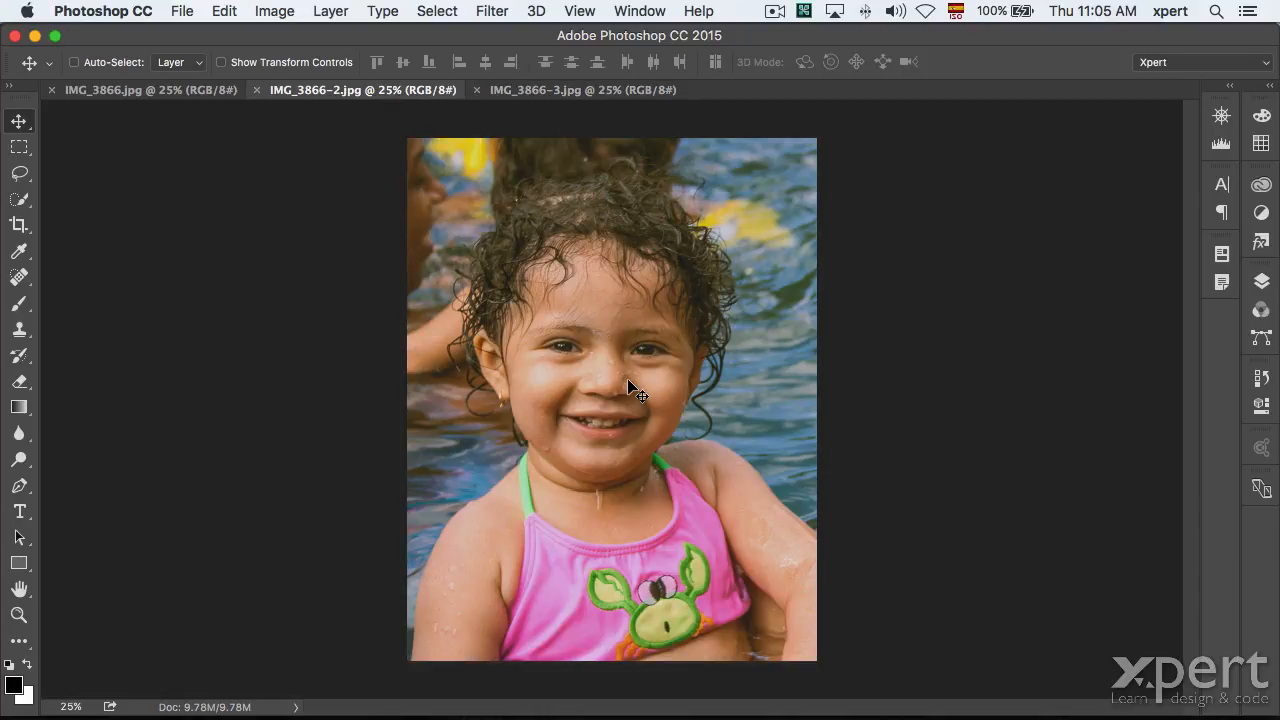
key(i)
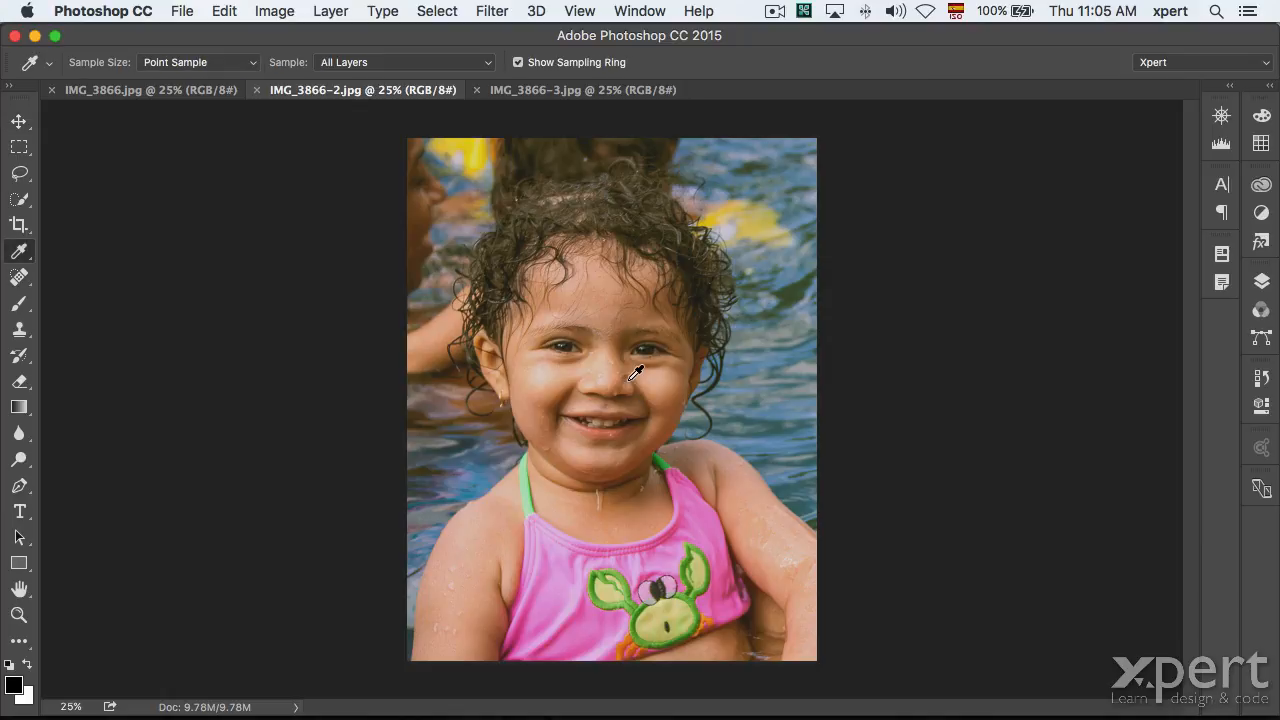
click(545, 90)
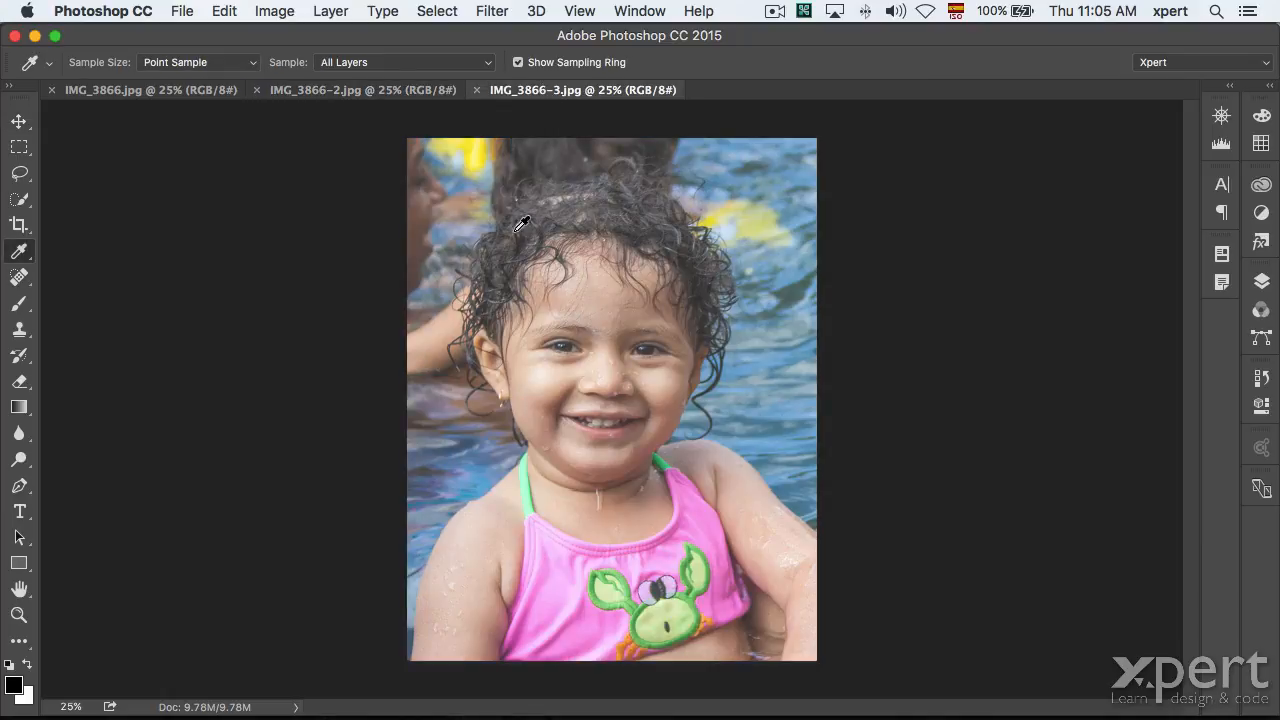
click(353, 90)
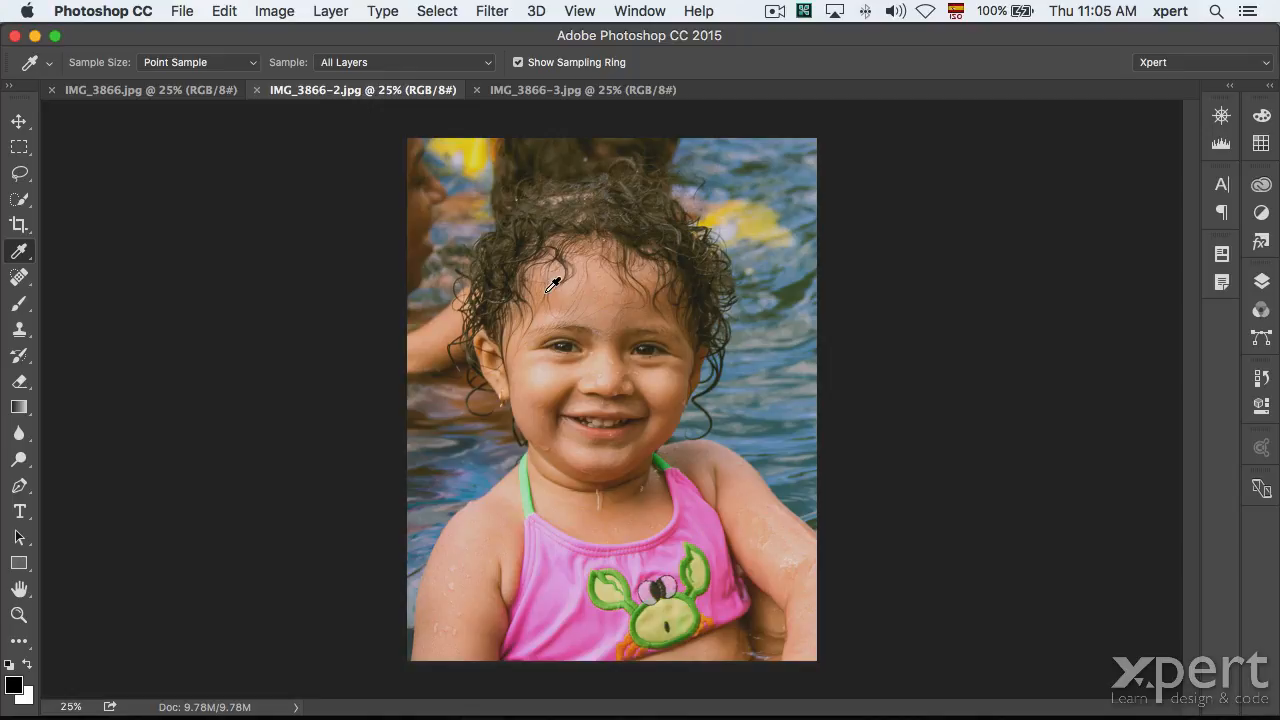
click(262, 13)
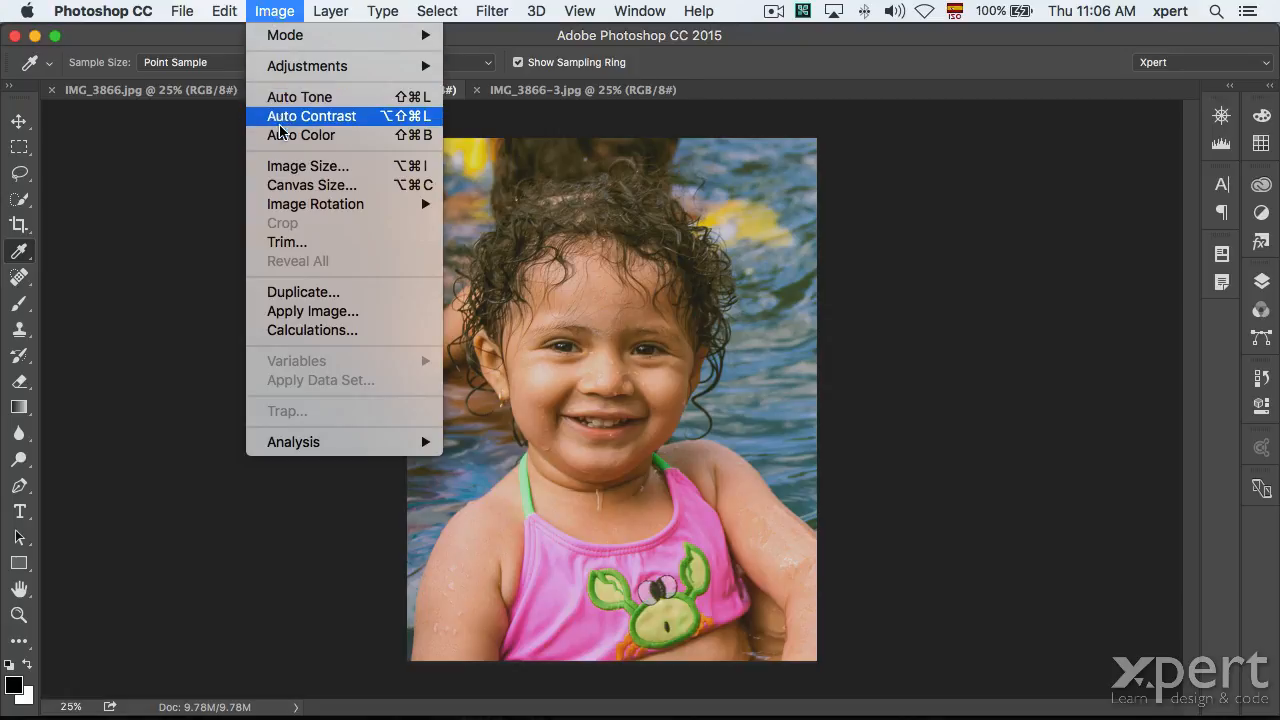
Apply Auto Color to IMG_3866-2.jpg, then reopen the Image menu for Auto Tone.
click(280, 138)
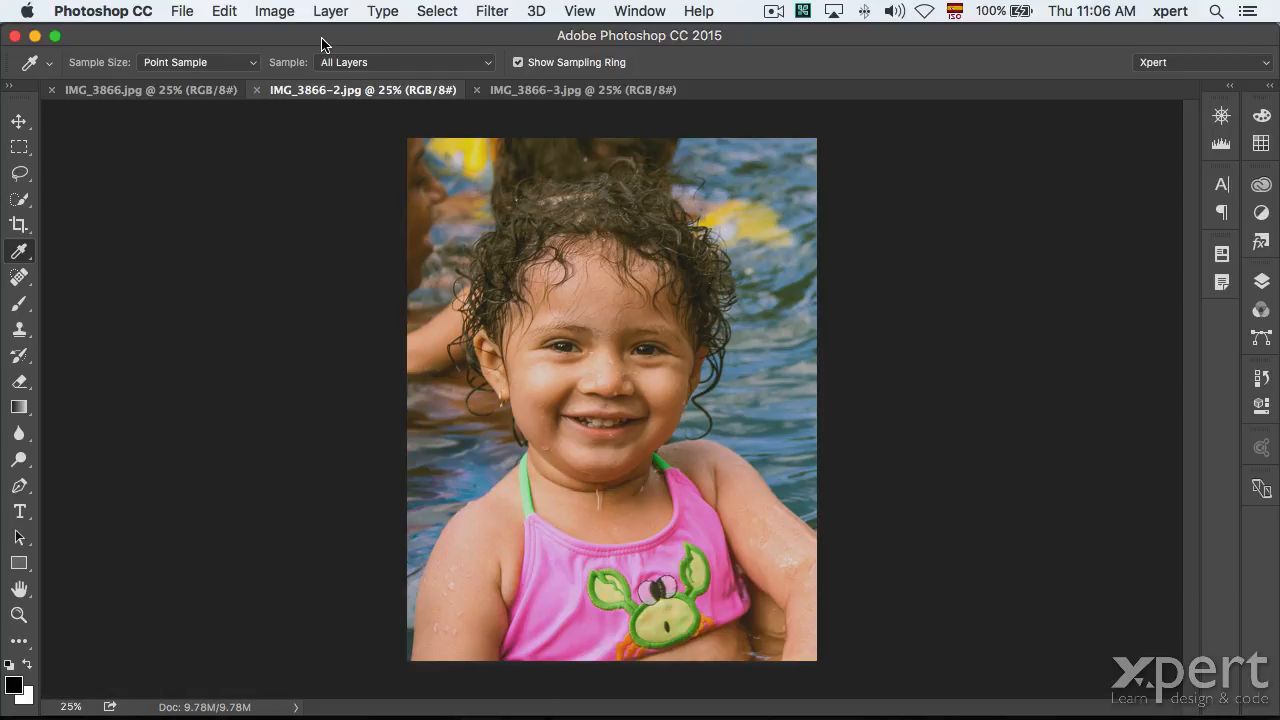
click(274, 11)
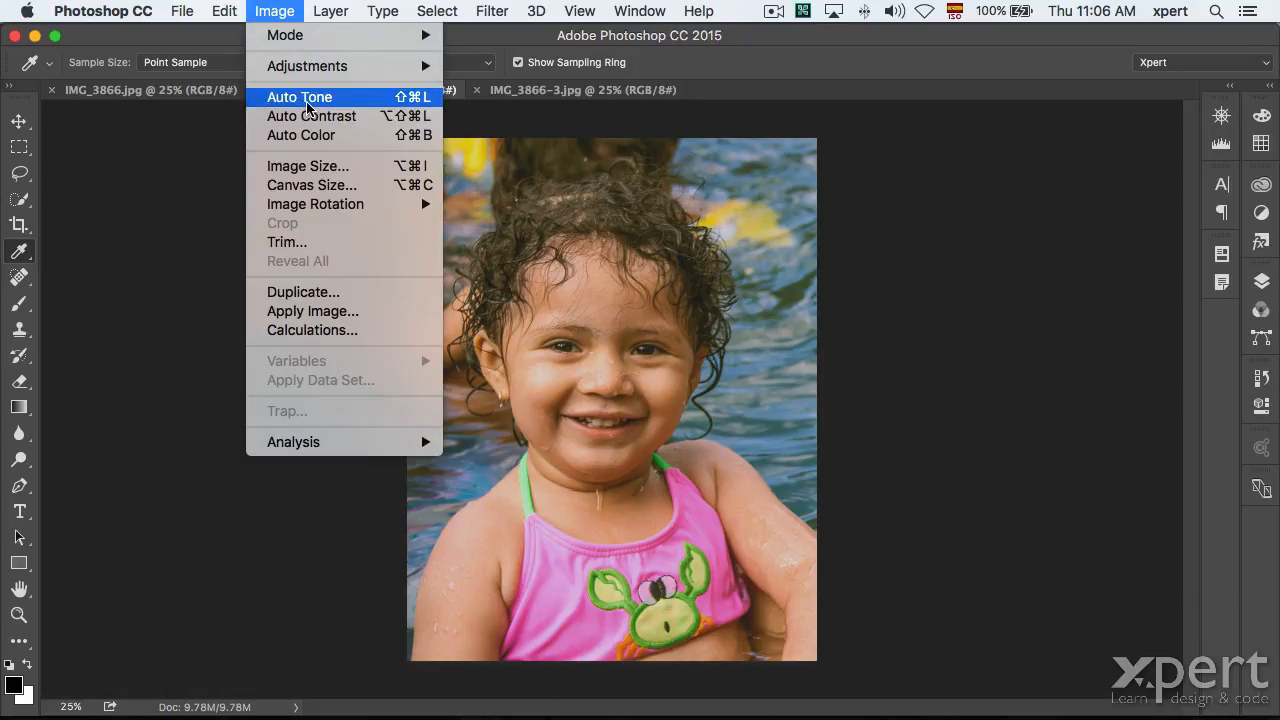
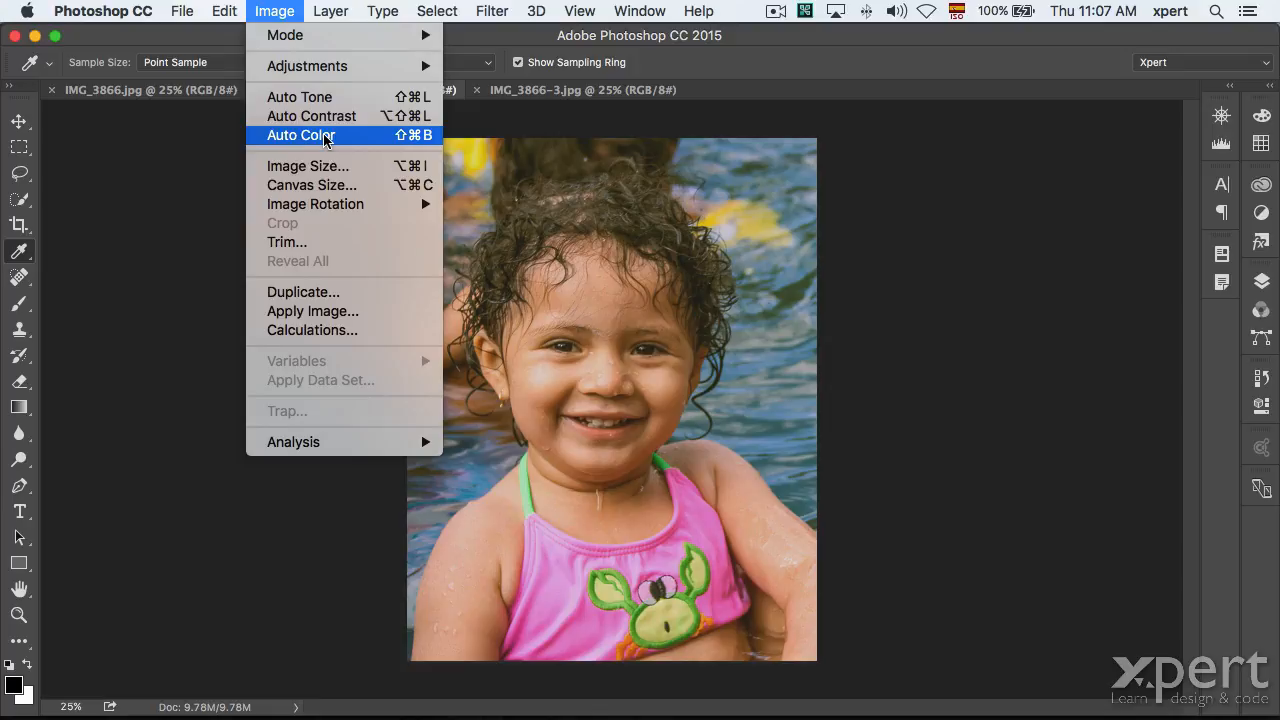
Apply Auto Color to IMG_3866-2, then try Auto Tone twice, undoing it each time.
click(325, 136)
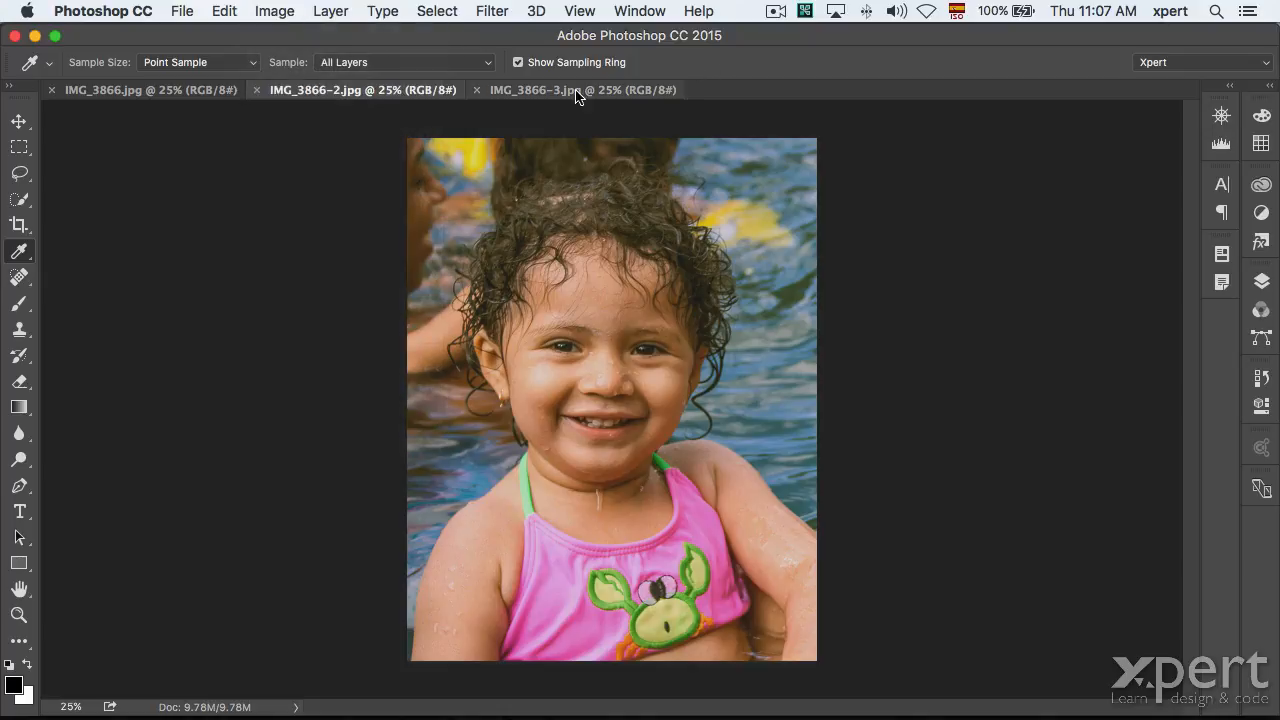
click(272, 11)
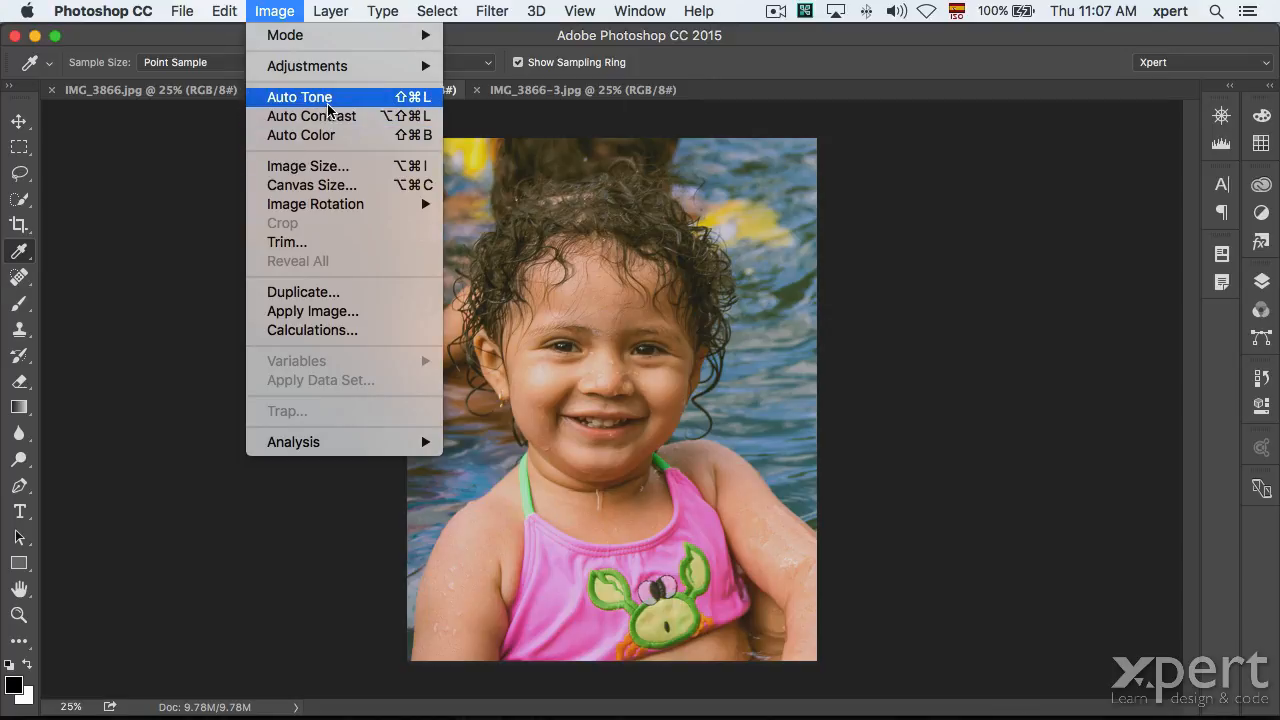
click(770, 64)
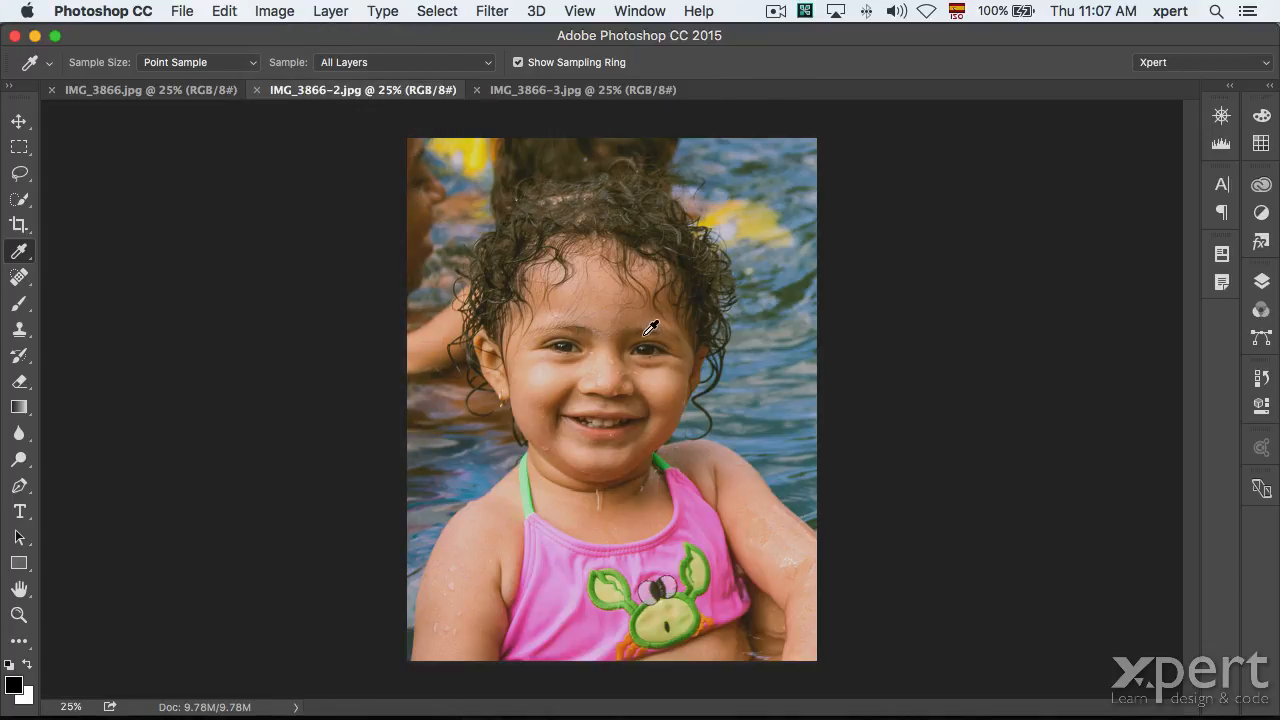
click(273, 11)
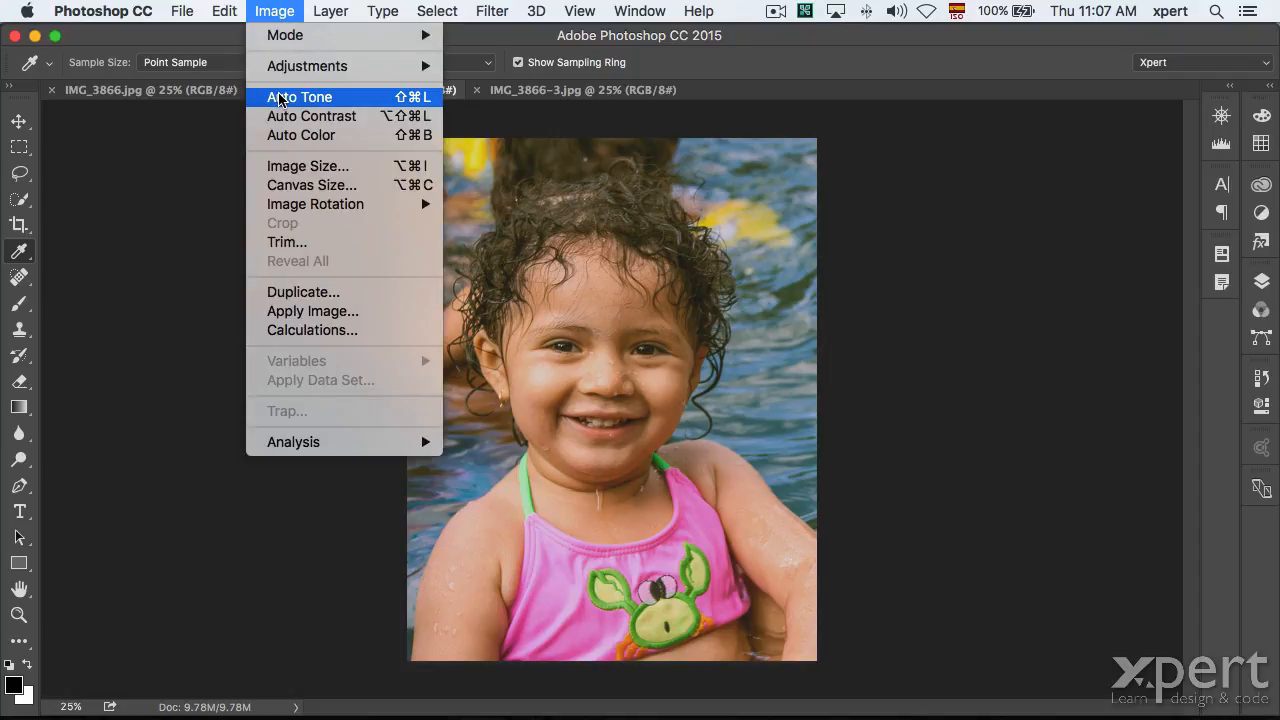
click(281, 98)
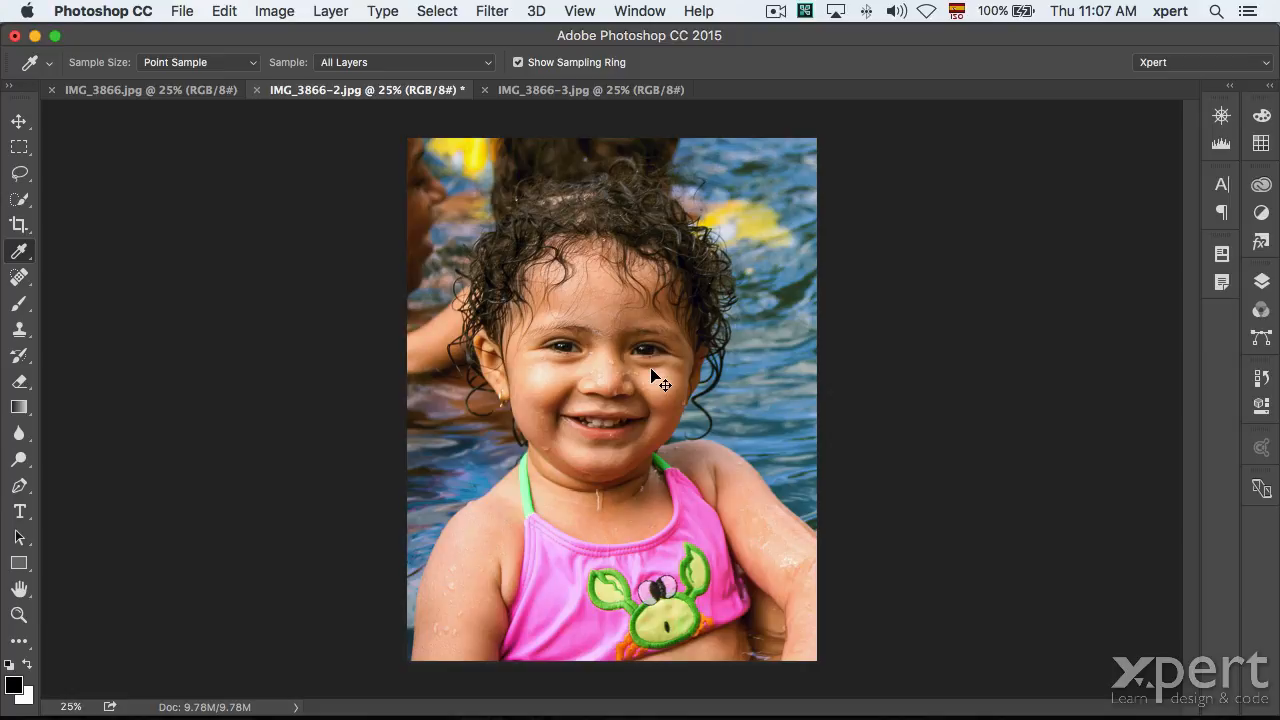
key(super+z)
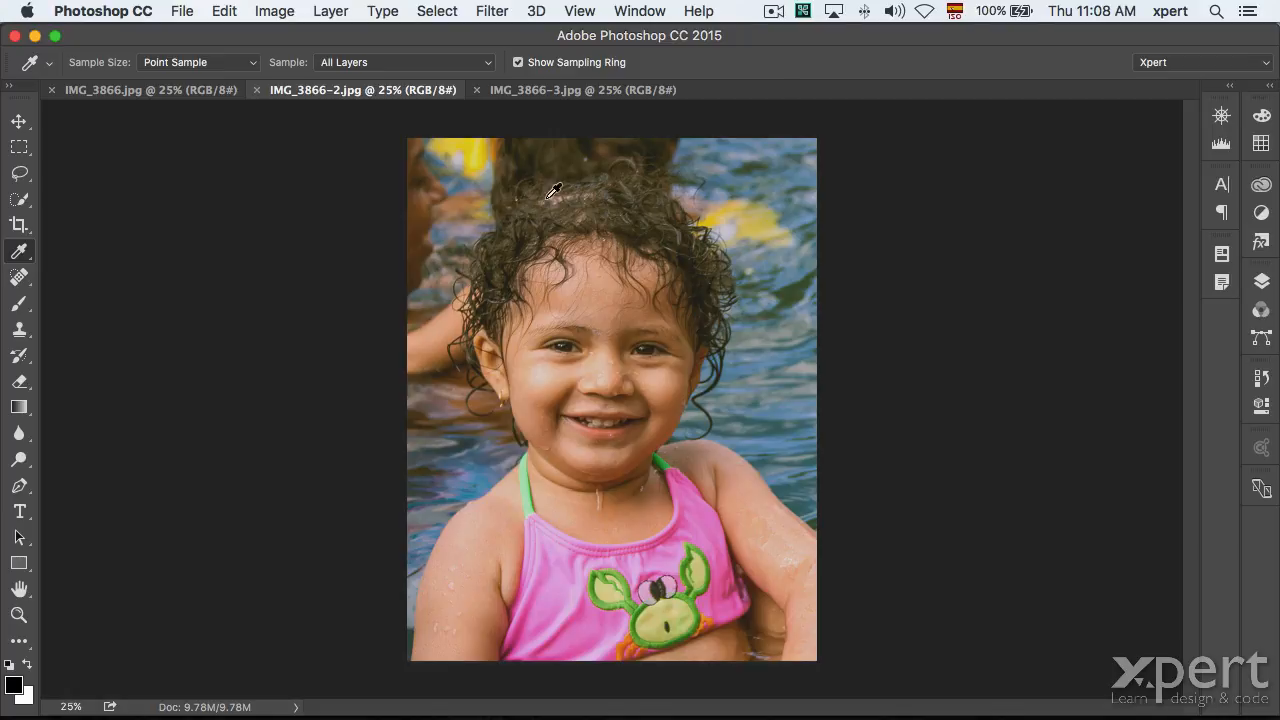
click(266, 11)
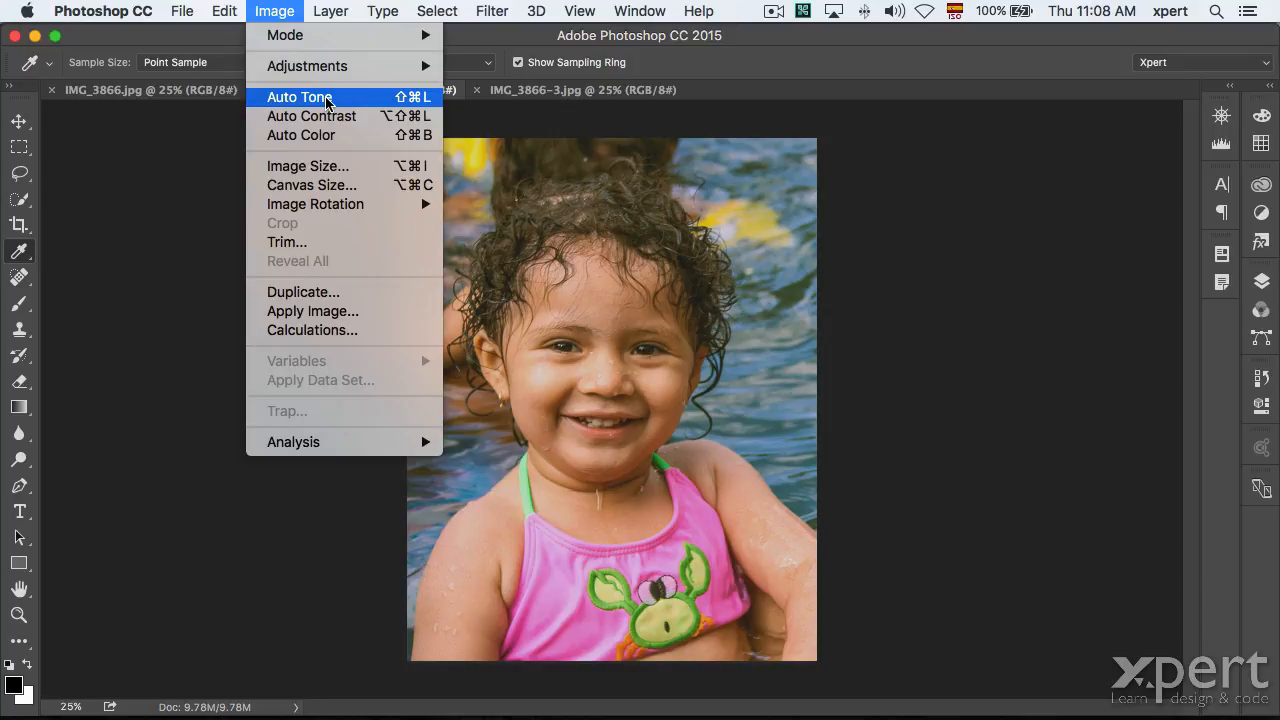
click(328, 100)
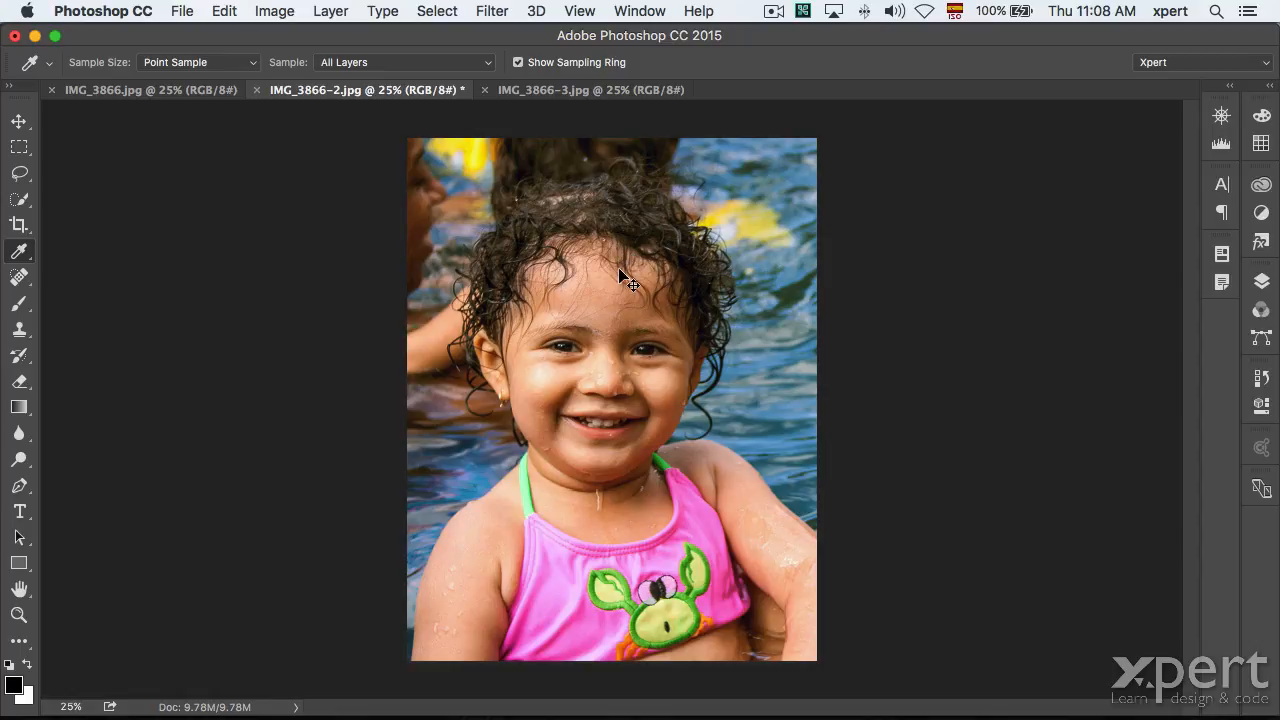
key(super+z)
Try Auto Contrast and then Auto Color on IMG_3866-2, undoing each one.
click(252, 8)
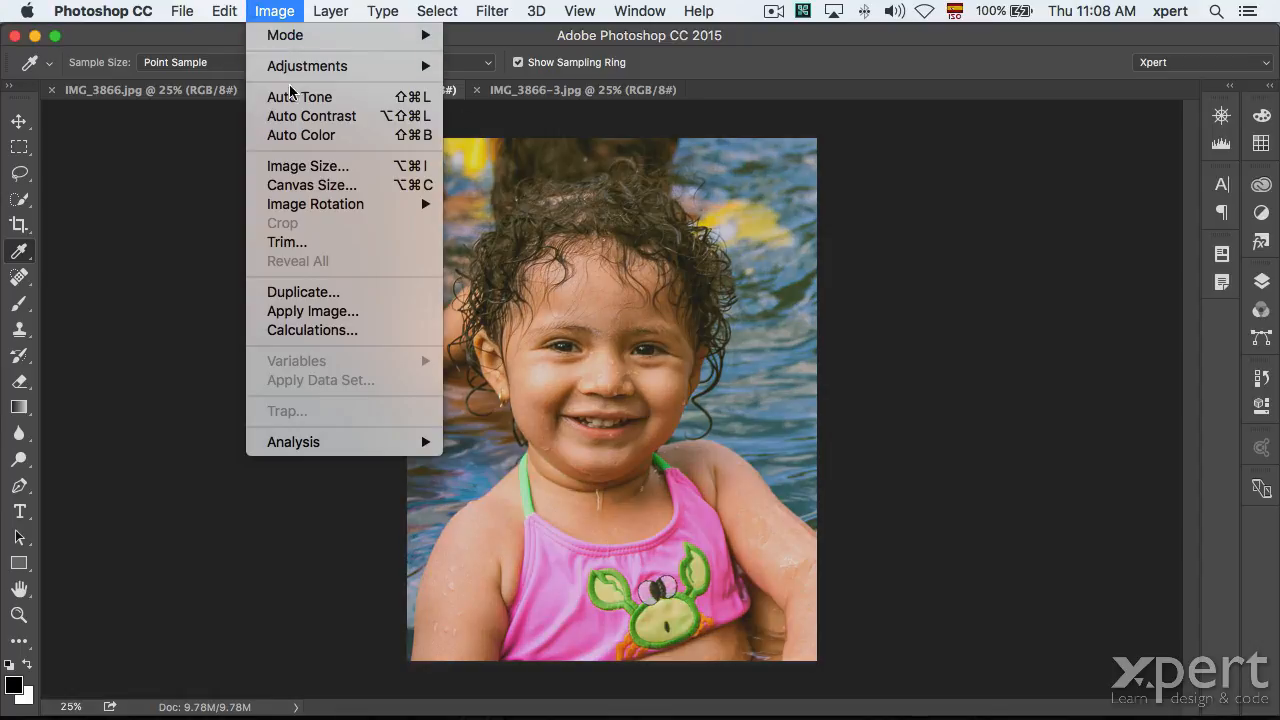
click(305, 117)
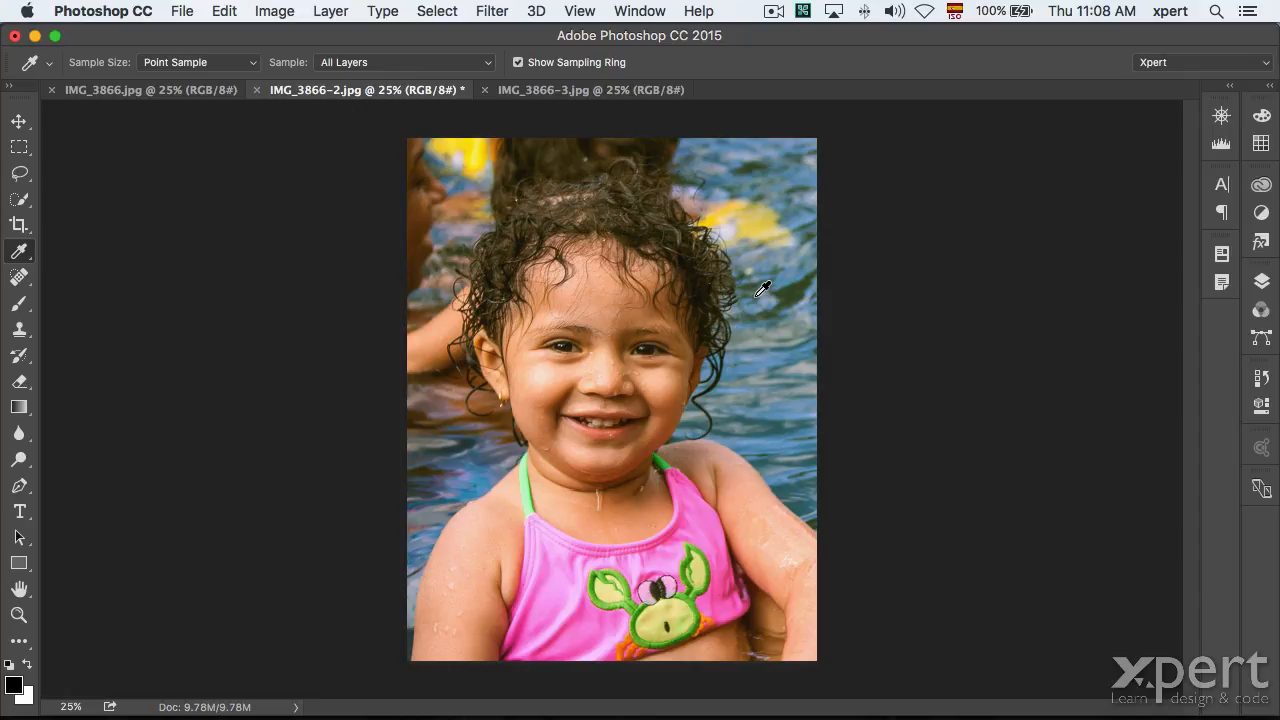
key(super+z)
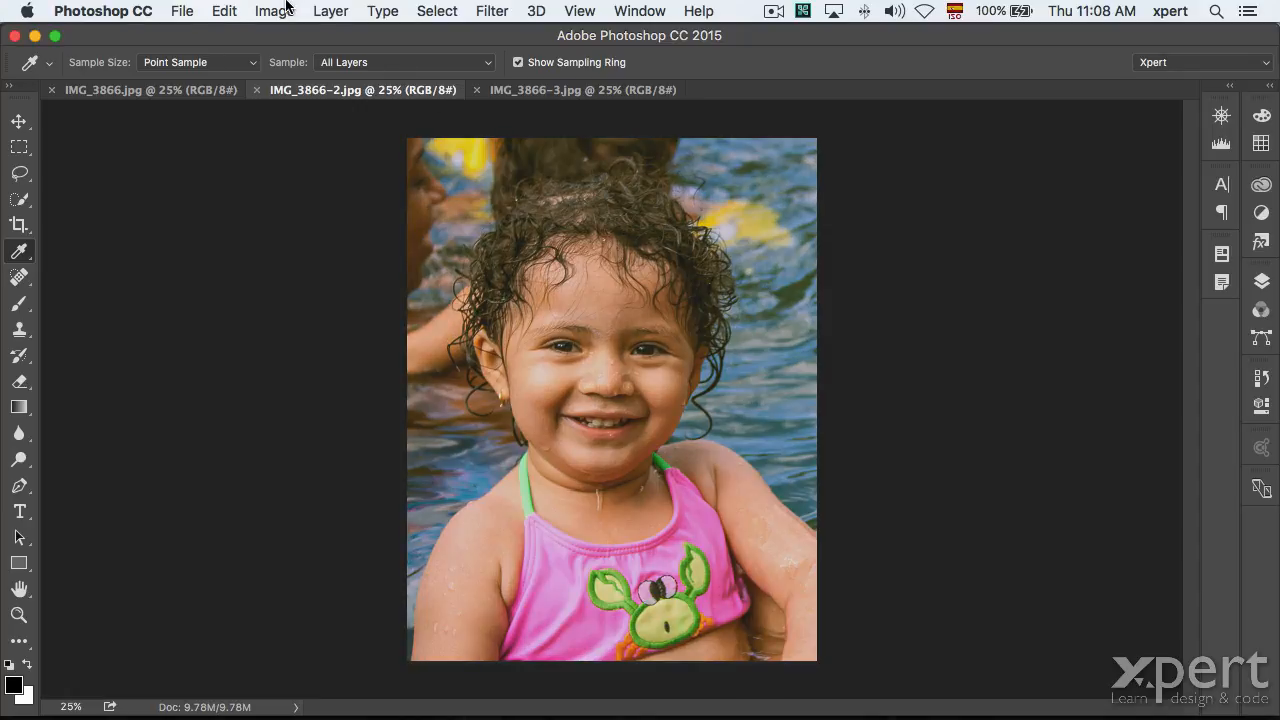
click(286, 8)
click(292, 137)
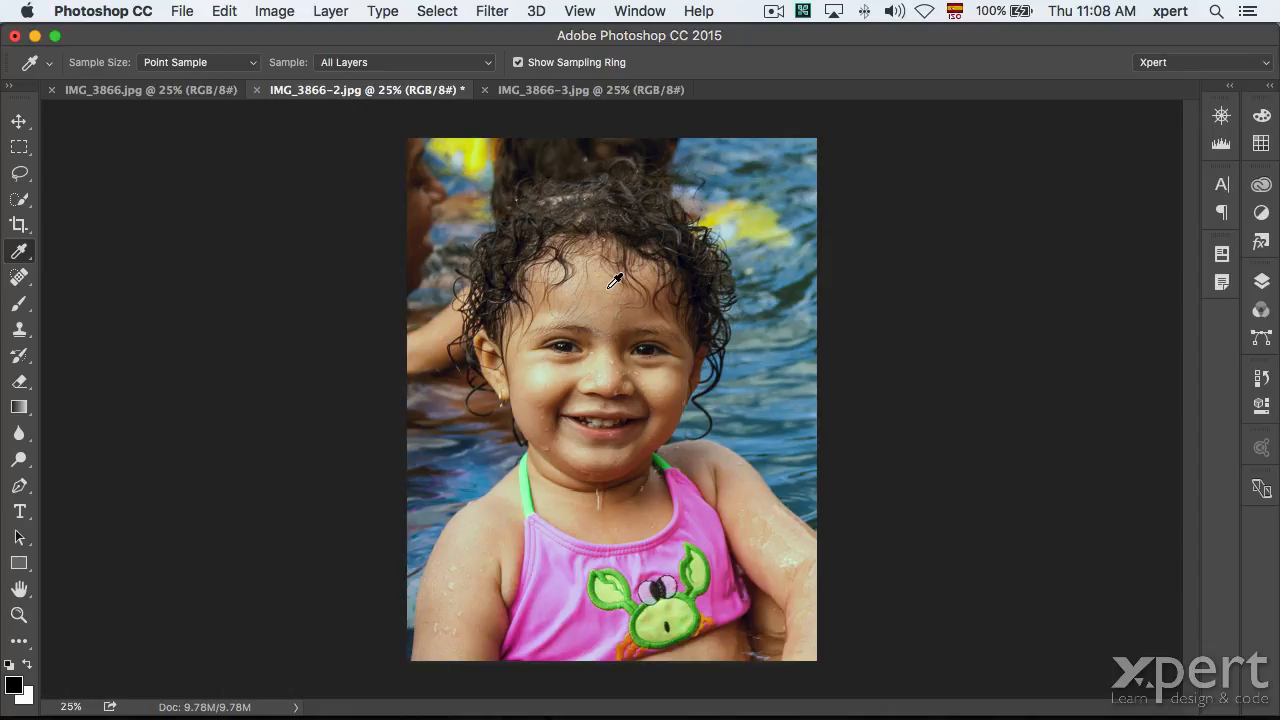
key(super+z)
Try Auto Tone once more, undo it, and bring up IMG_3866-3.jpg.
click(280, 11)
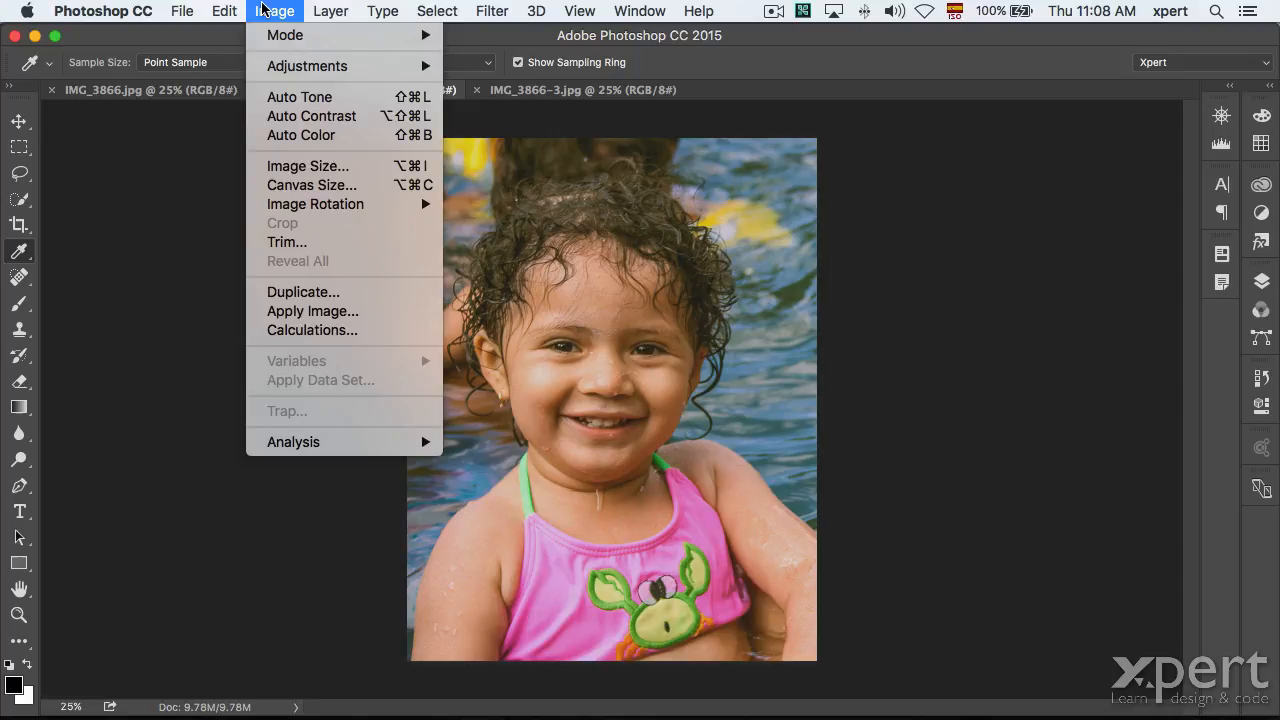
click(293, 97)
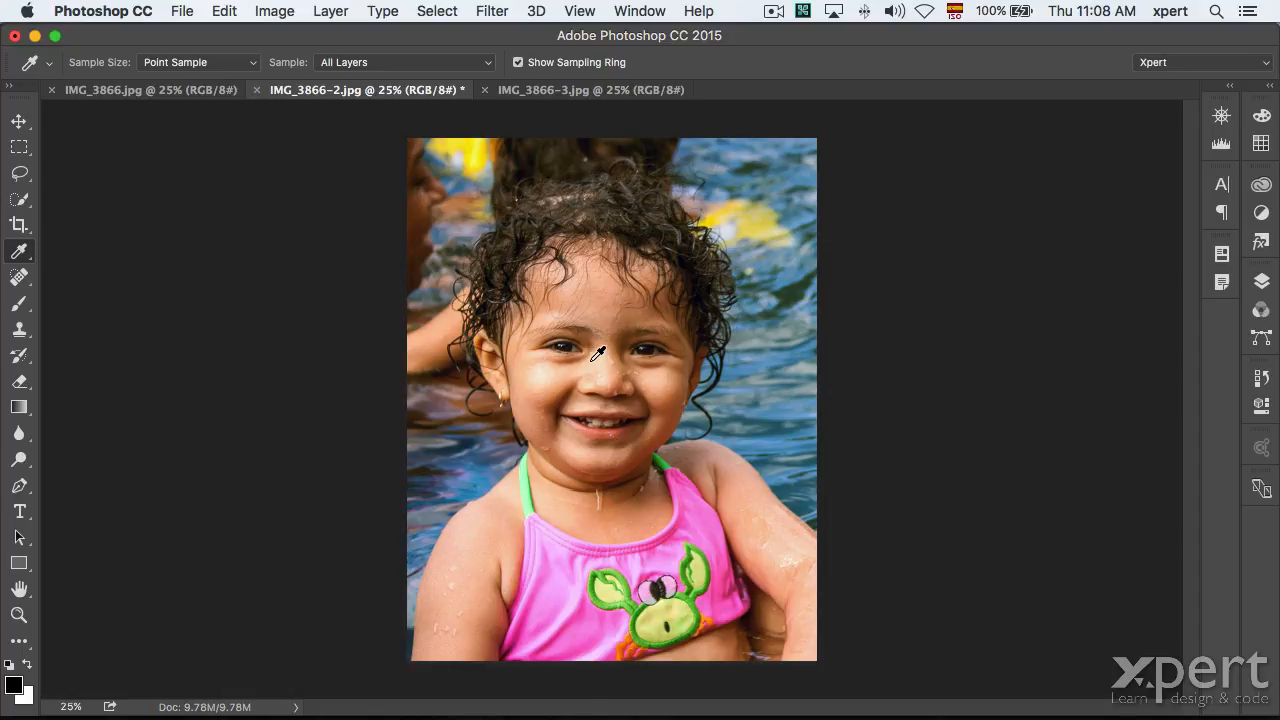
key(super+z)
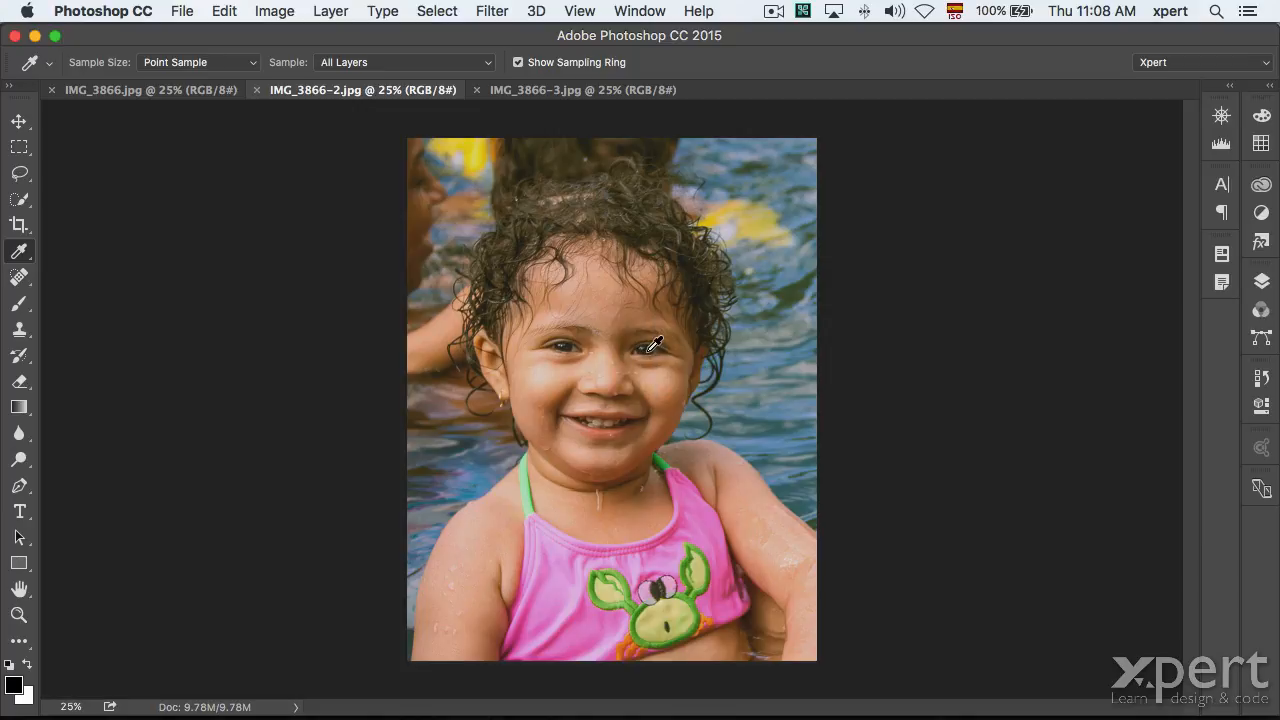
click(535, 92)
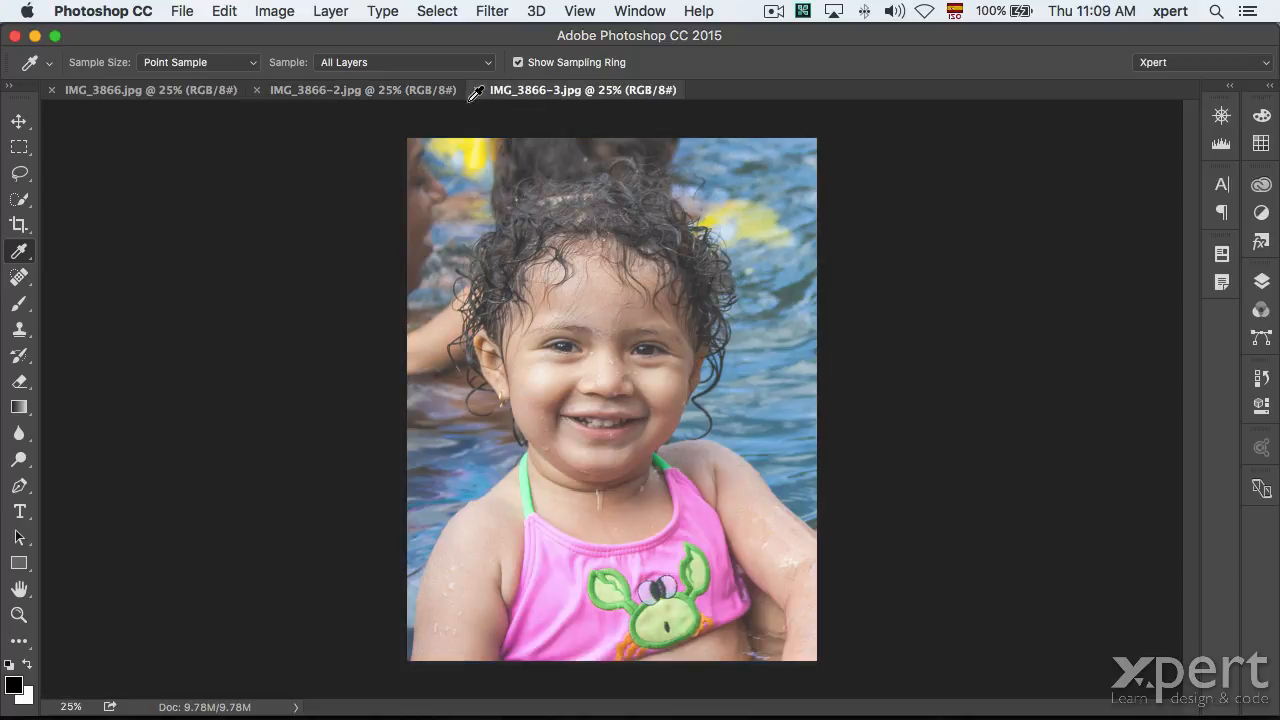
click(274, 11)
click(276, 96)
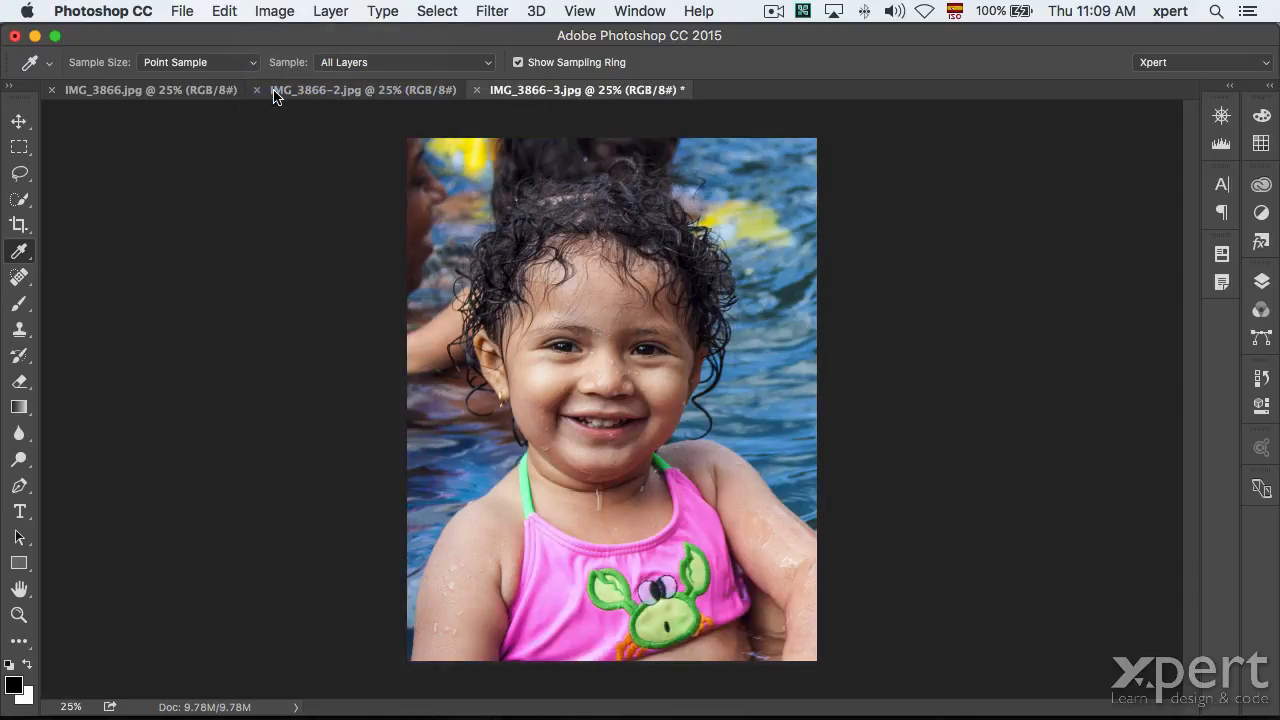
key(super+z)
click(276, 11)
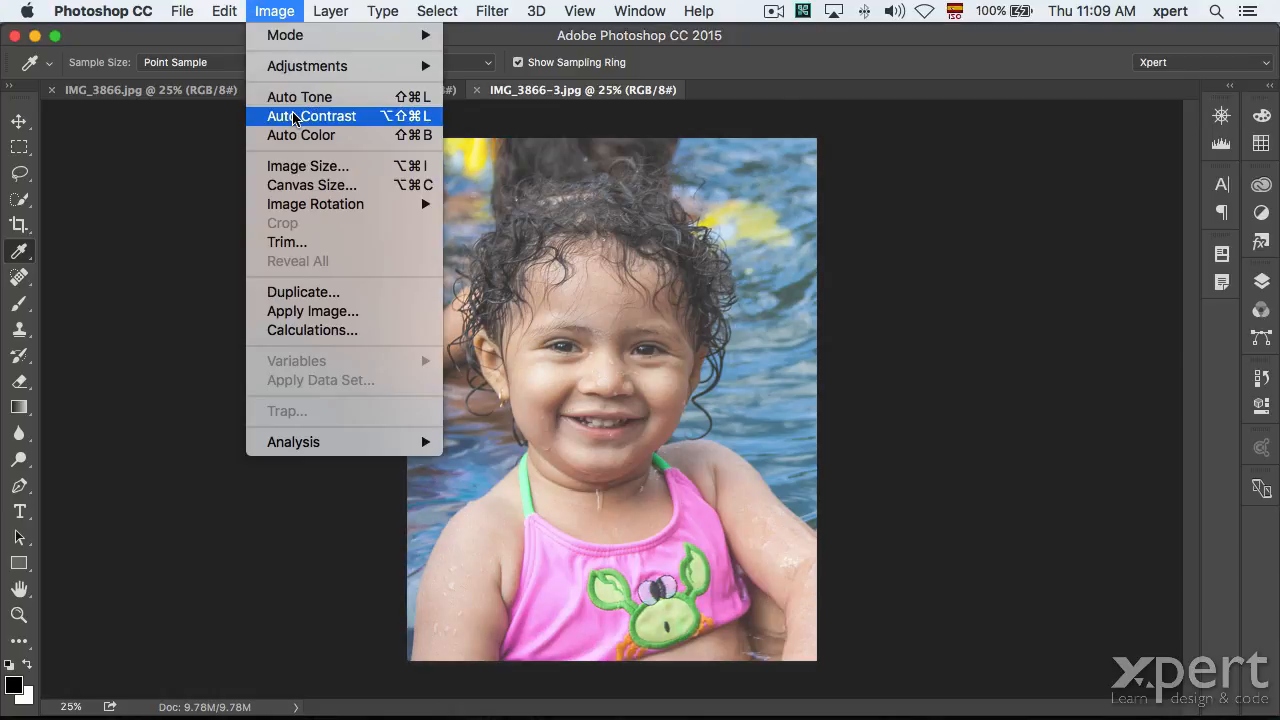
click(298, 114)
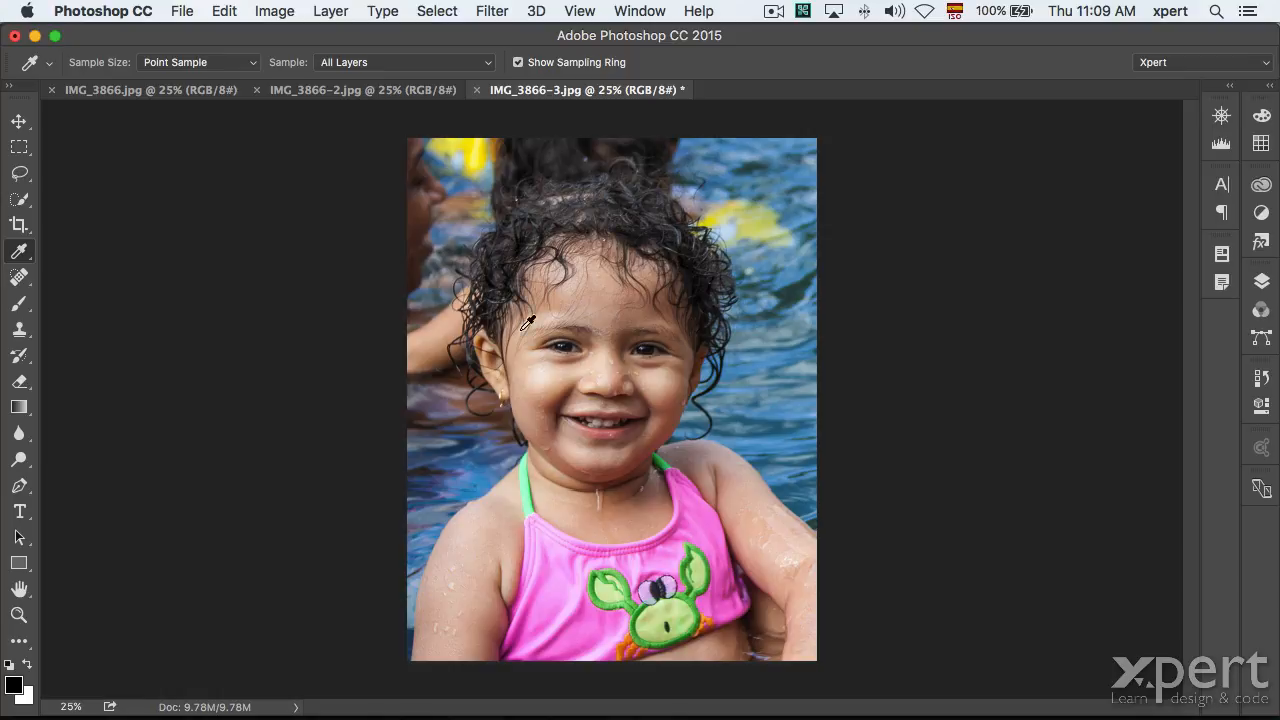
key(super+z)
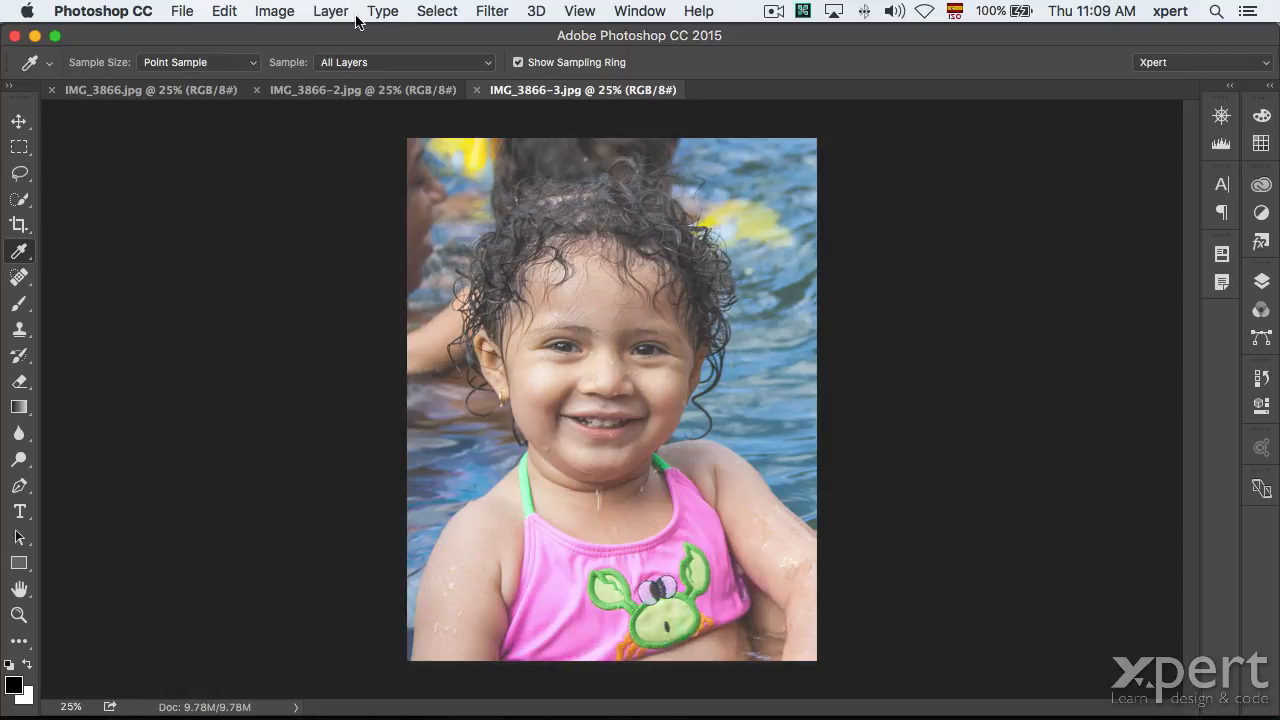
click(282, 11)
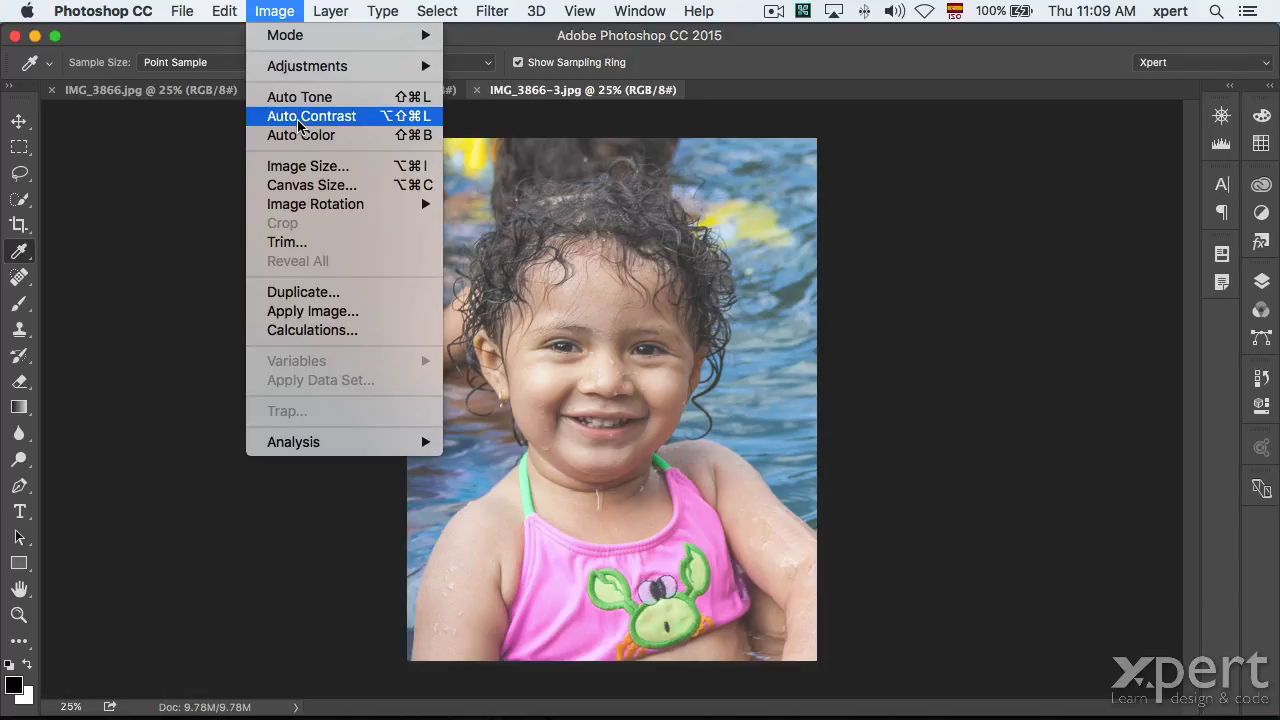
click(307, 137)
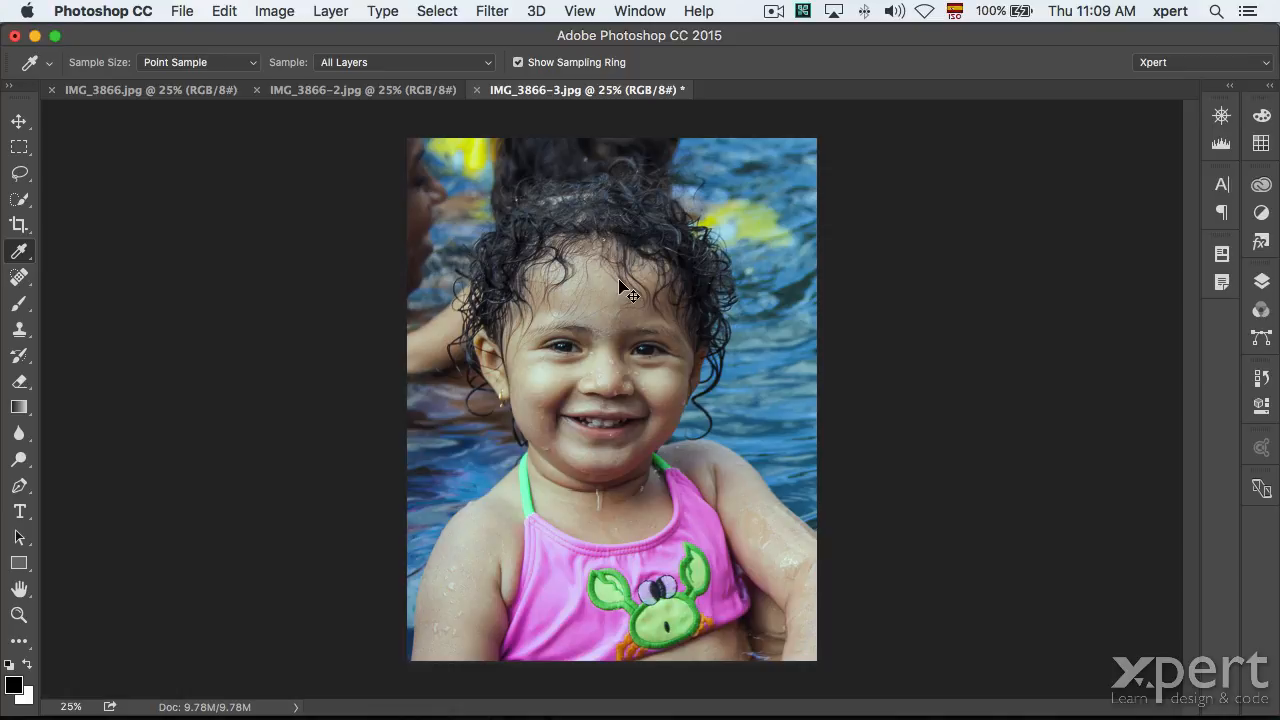
key(super+z)
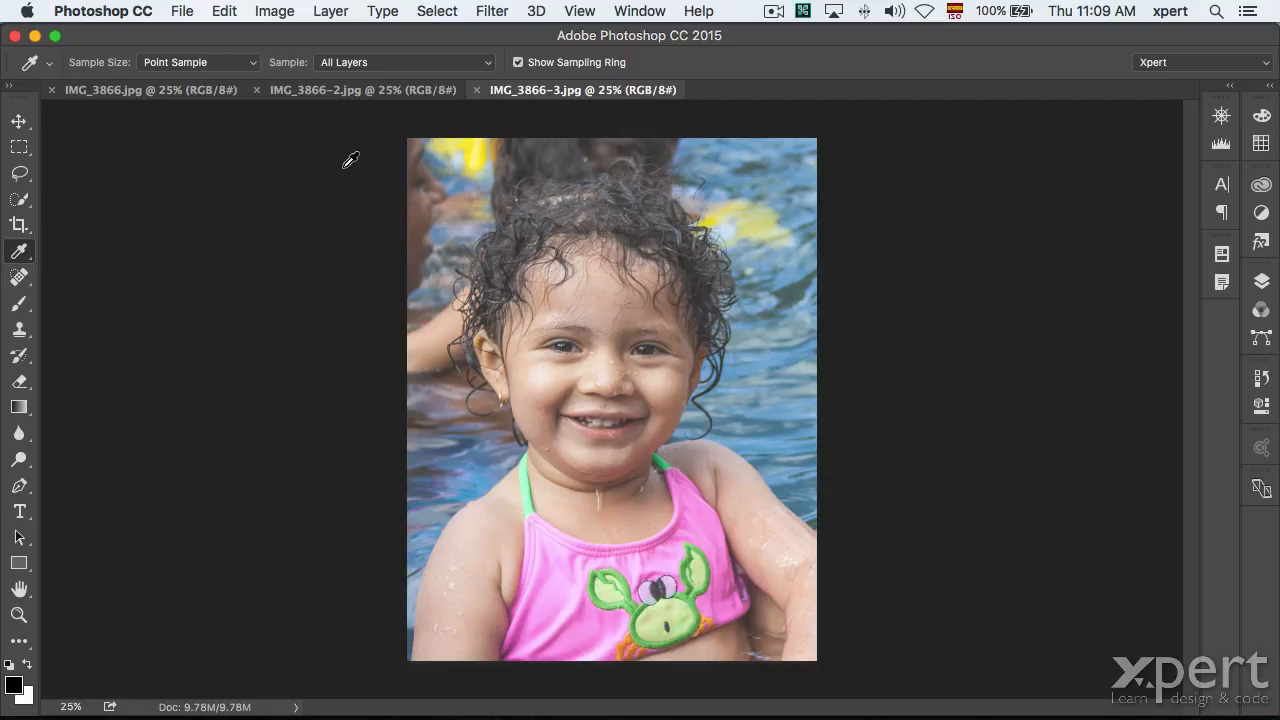
Close IMG_3866-2.jpg, IMG_3866-3.jpg and IMG_3866.jpg to return to the start screen.
click(137, 91)
click(420, 91)
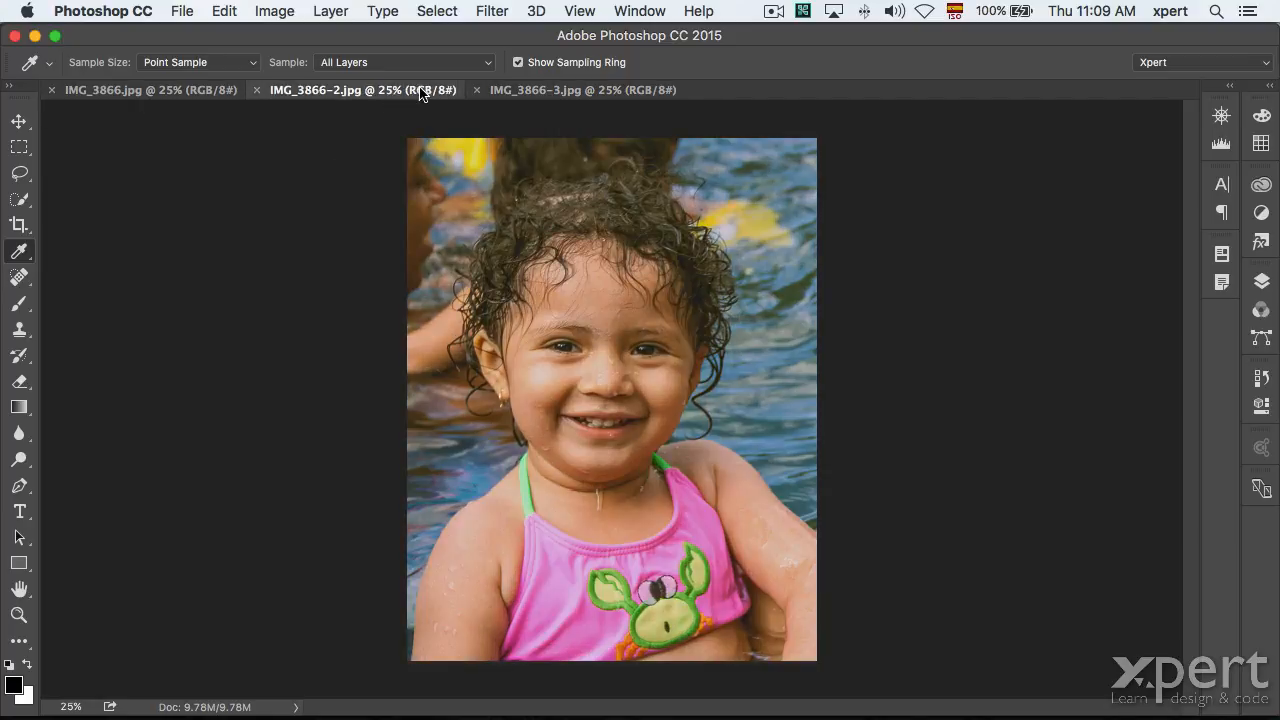
click(256, 90)
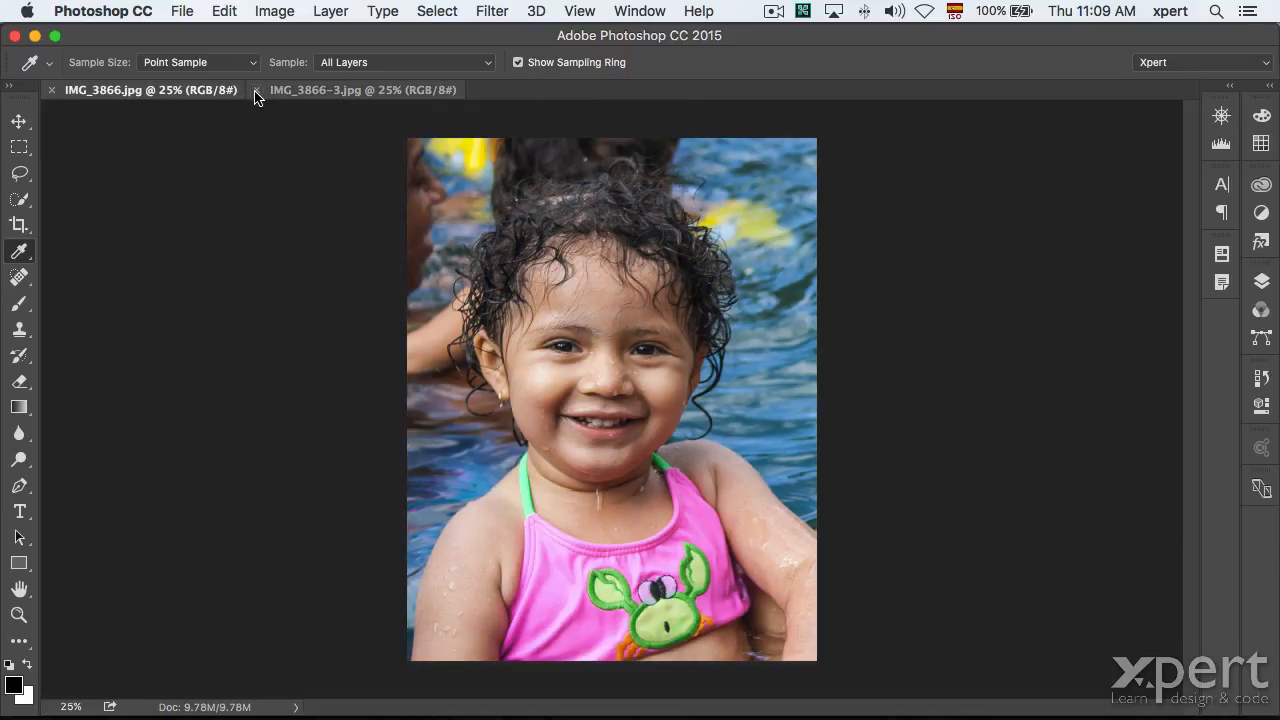
click(256, 90)
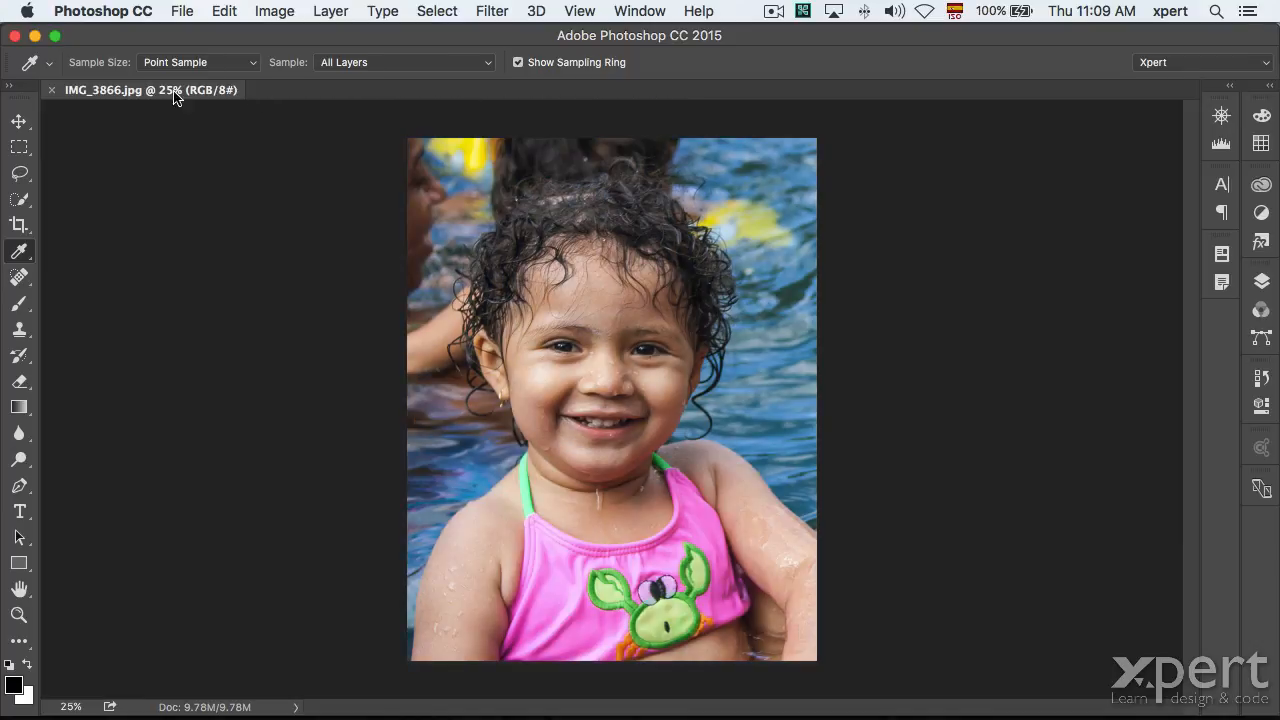
click(53, 91)
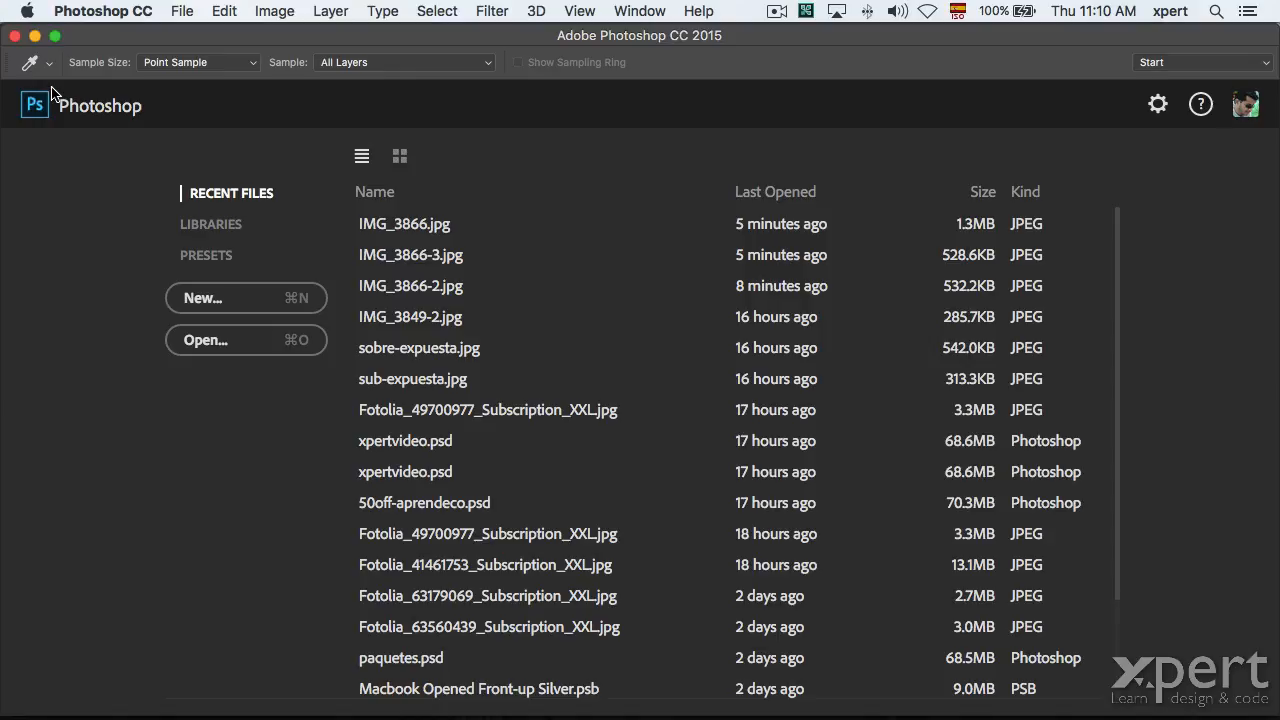
Bring up the Open dialog and select IMG_3849-2.jpg in the correcion tonal folder.
click(180, 11)
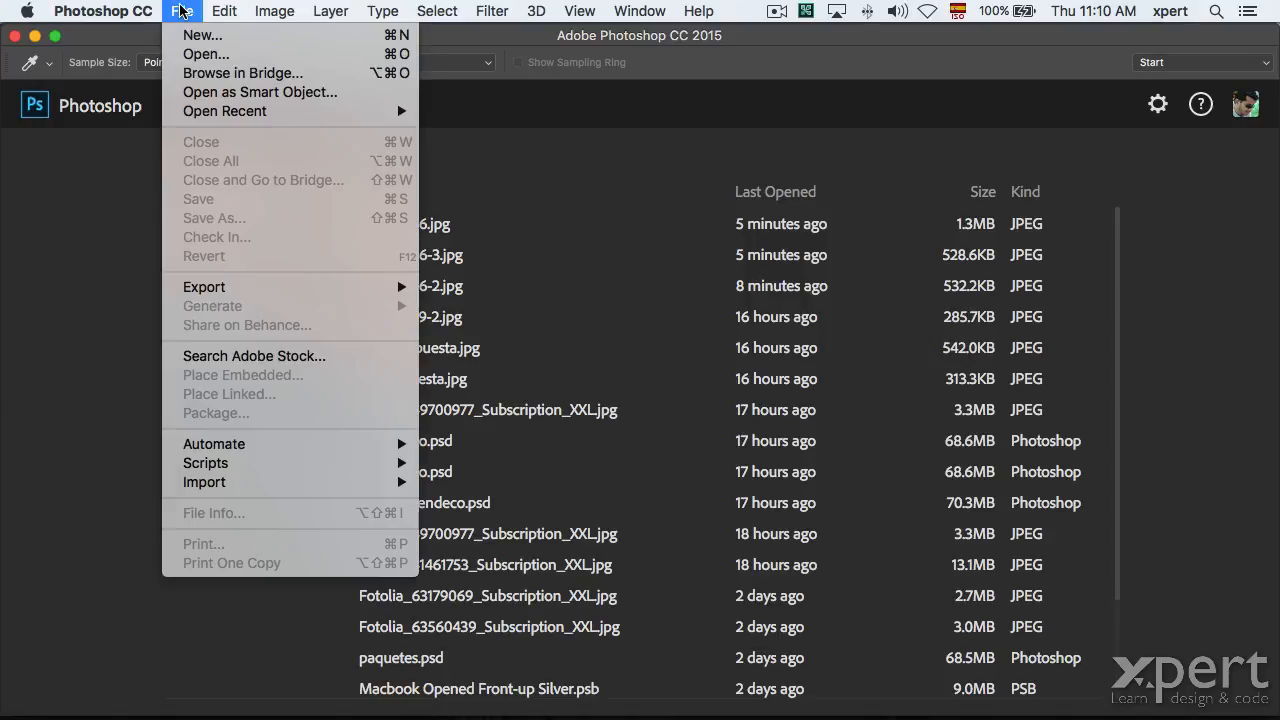
click(195, 55)
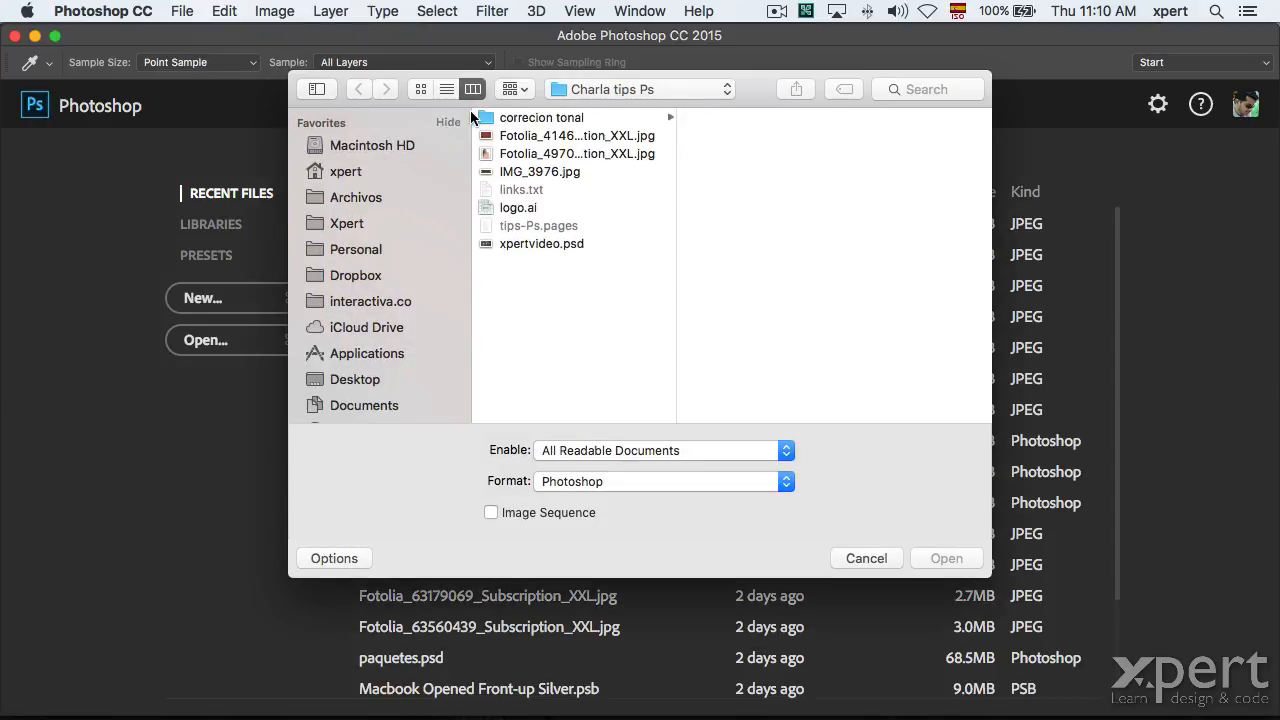
click(706, 135)
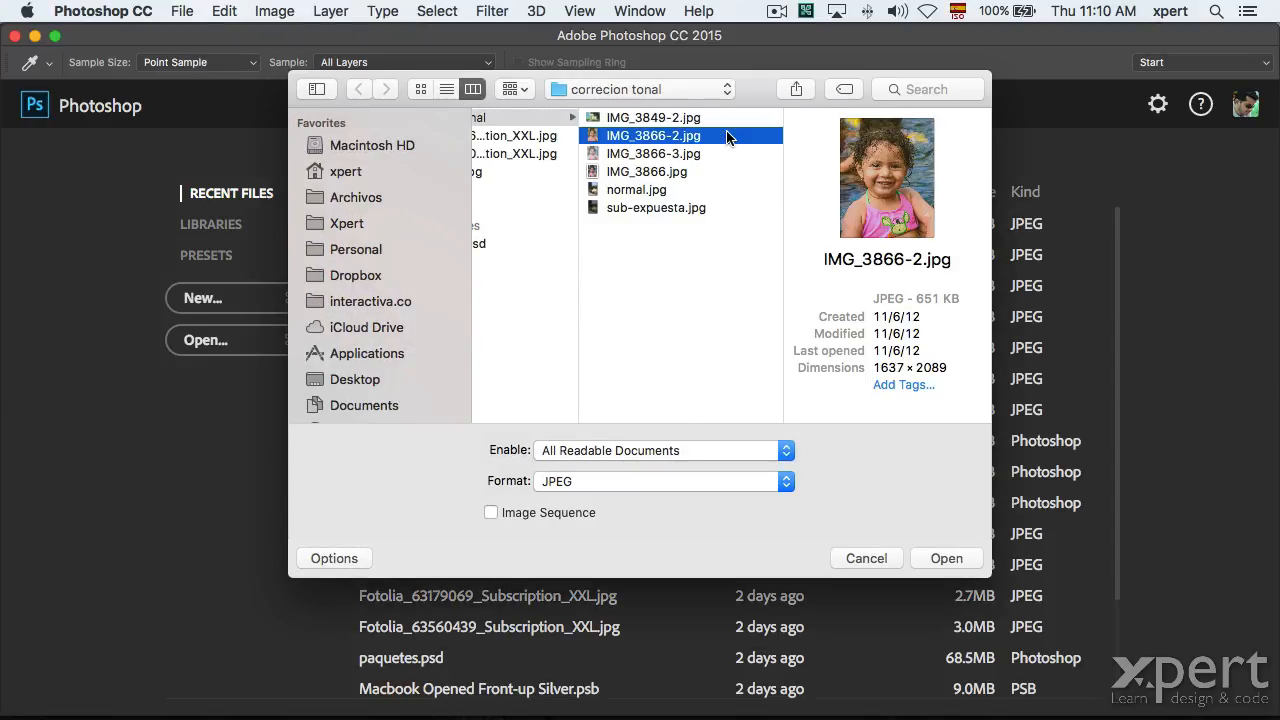
click(638, 117)
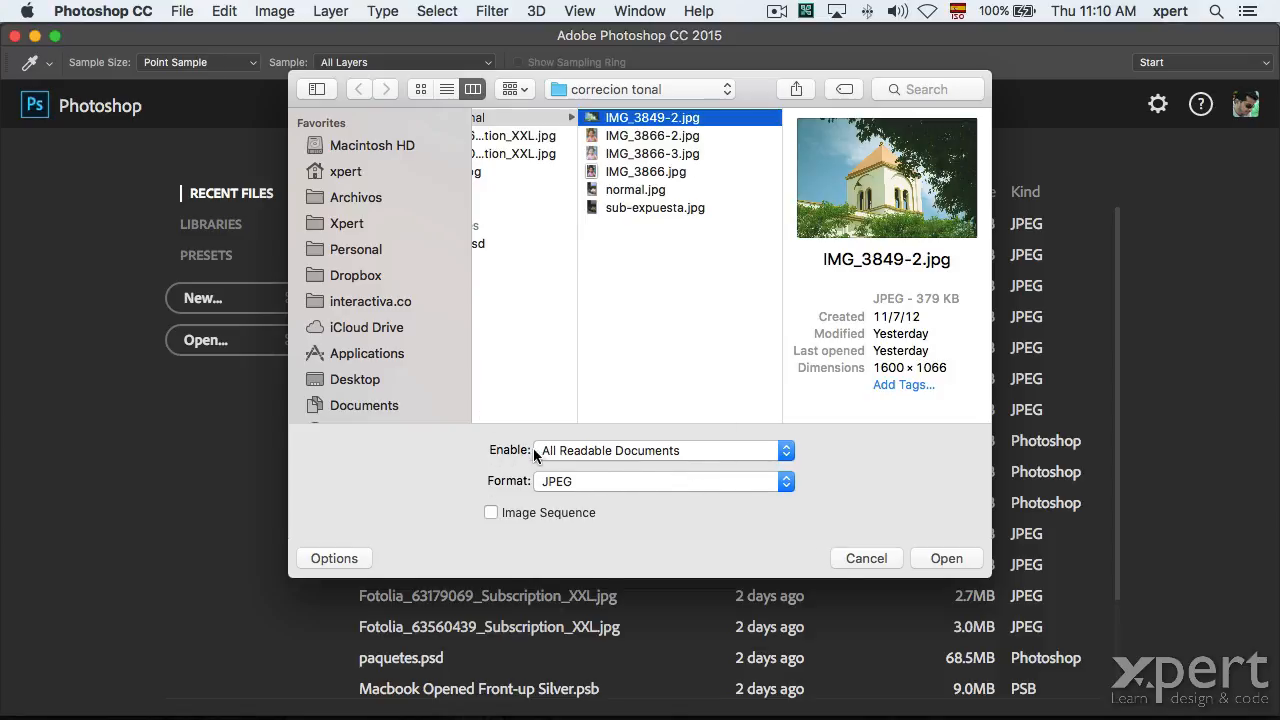
Set the Enable file-type filter to Photoshop format only.
click(596, 450)
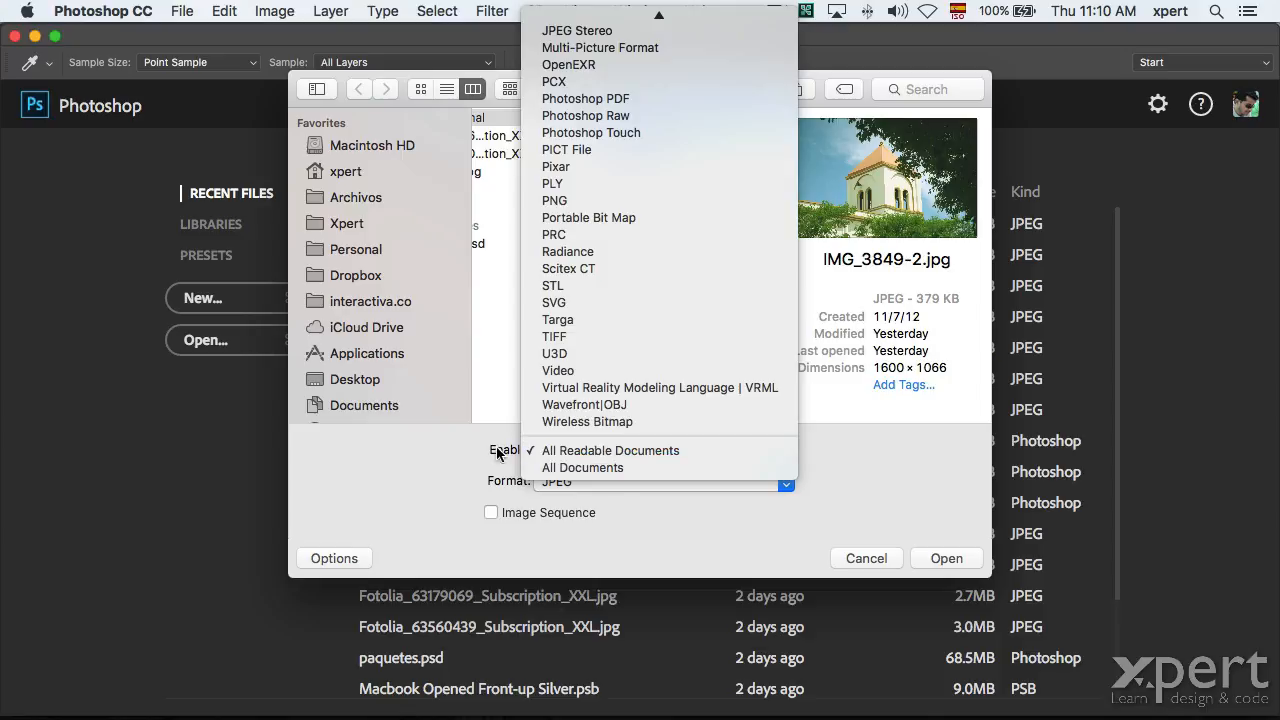
scroll(622, 275, up, 5)
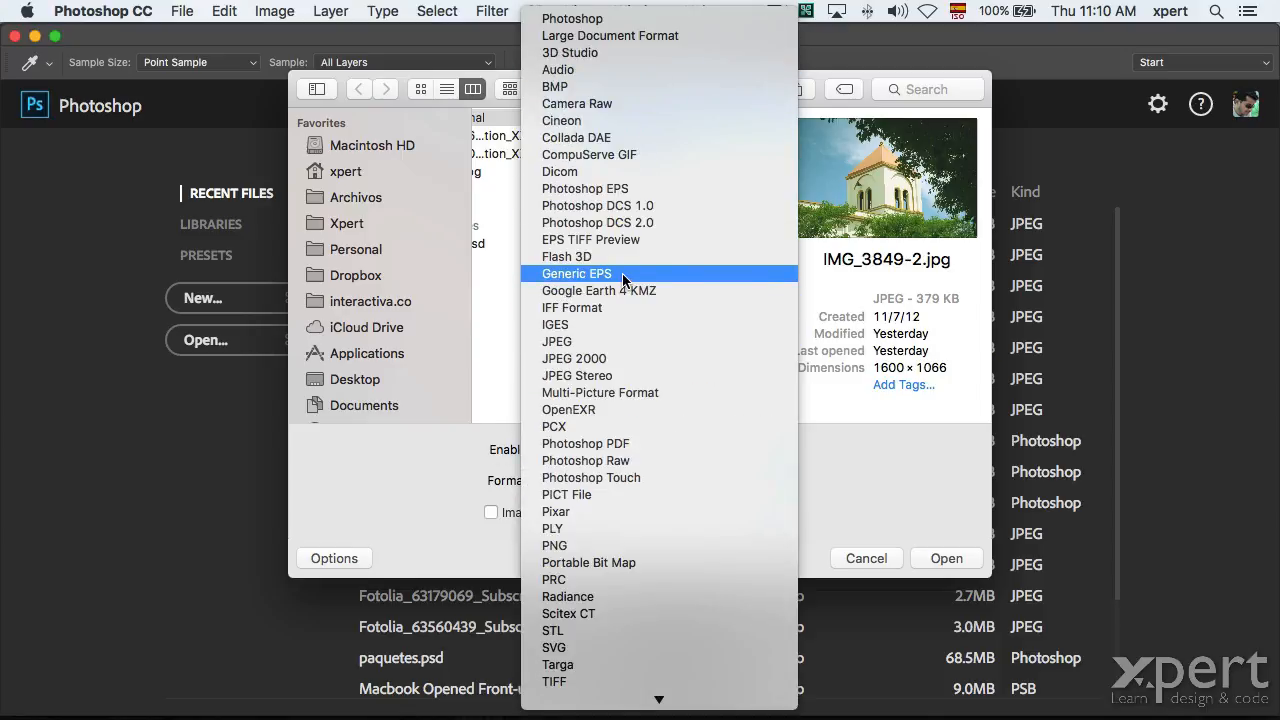
click(357, 499)
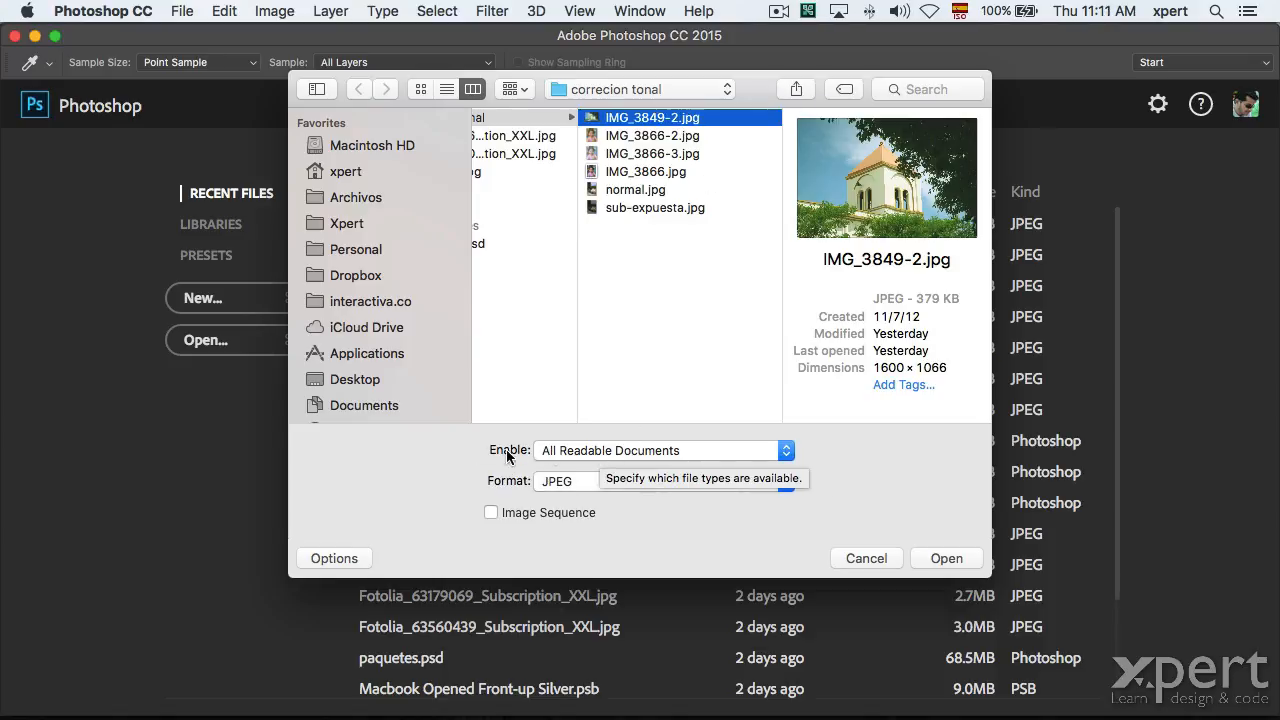
click(610, 452)
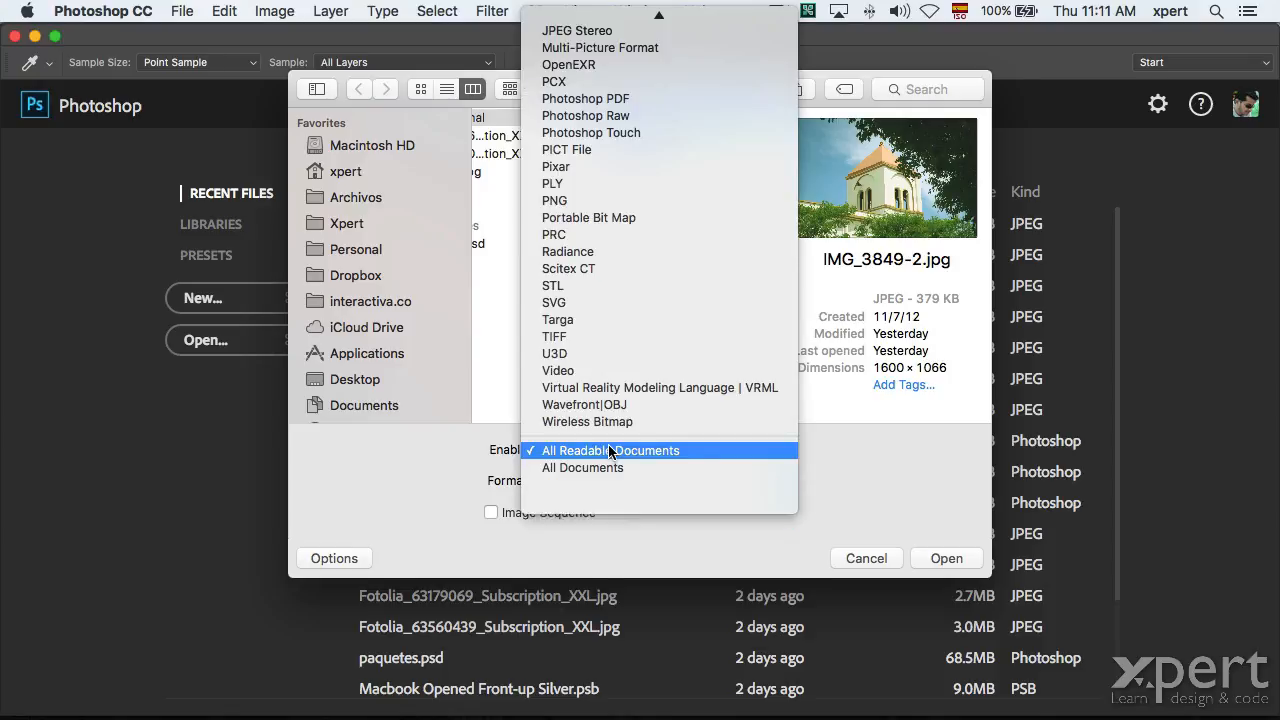
scroll(609, 452, up, 5)
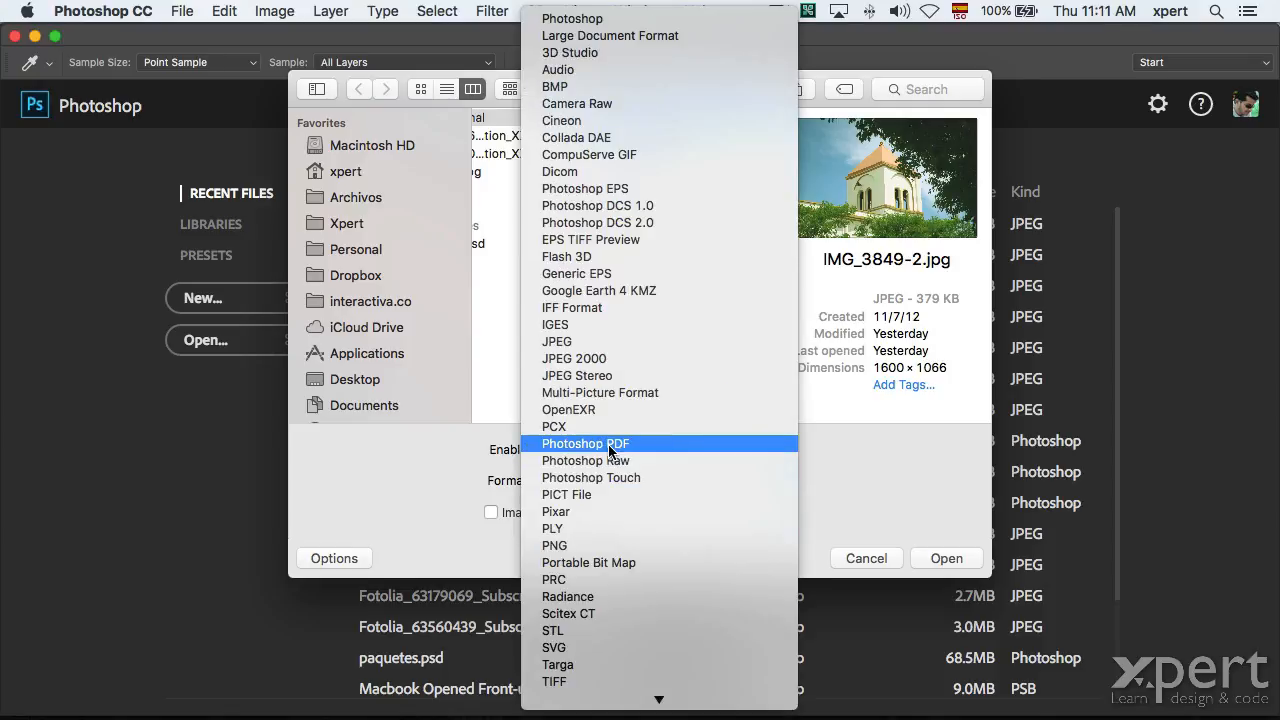
click(575, 20)
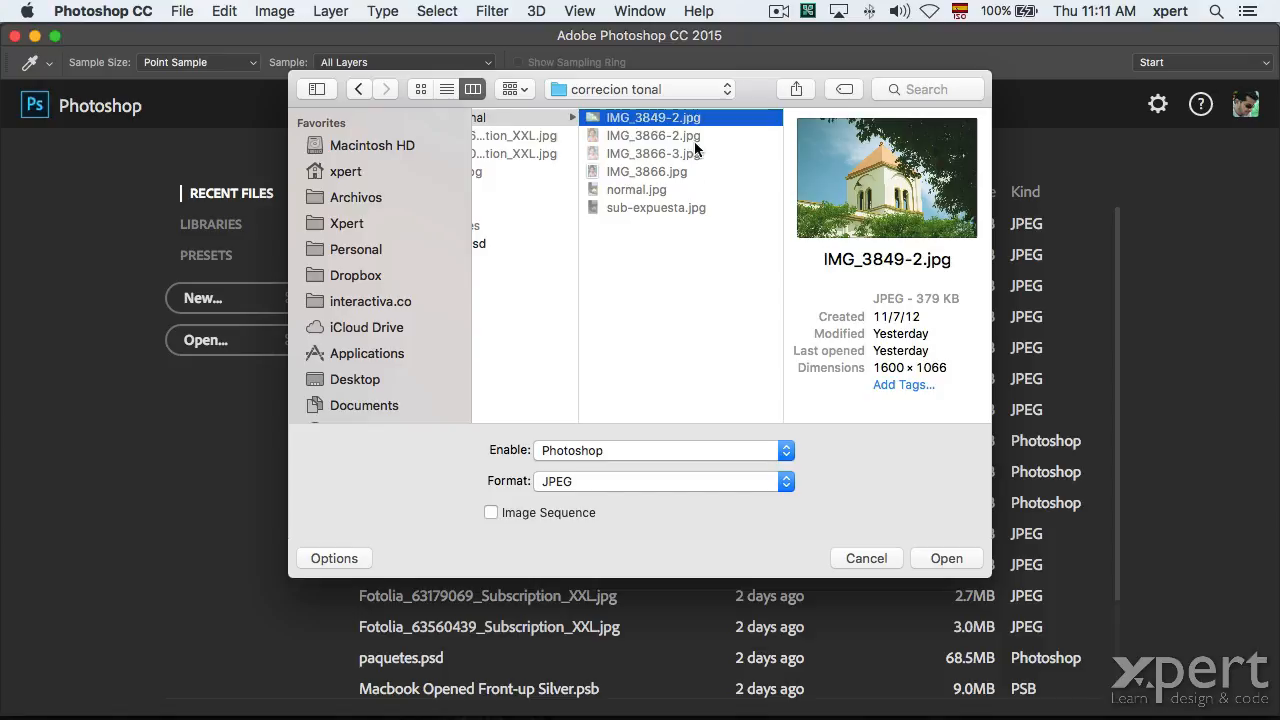
click(590, 452)
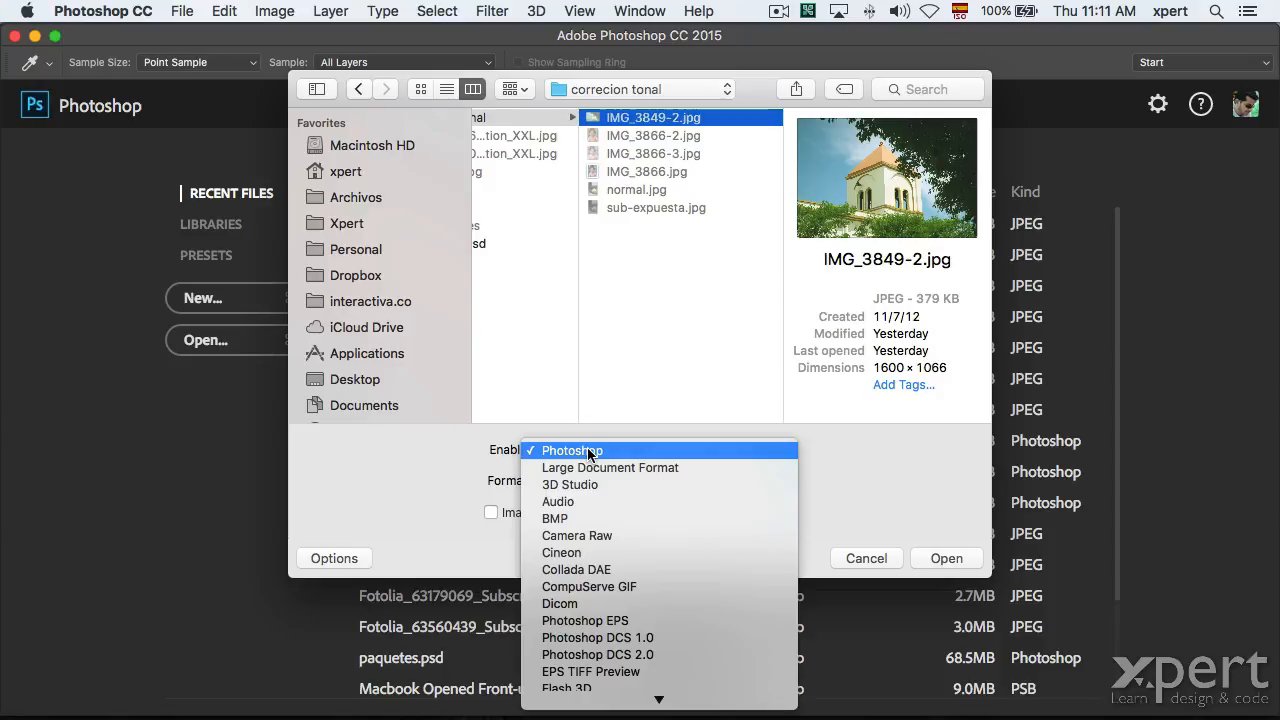
scroll(595, 669, down, 10)
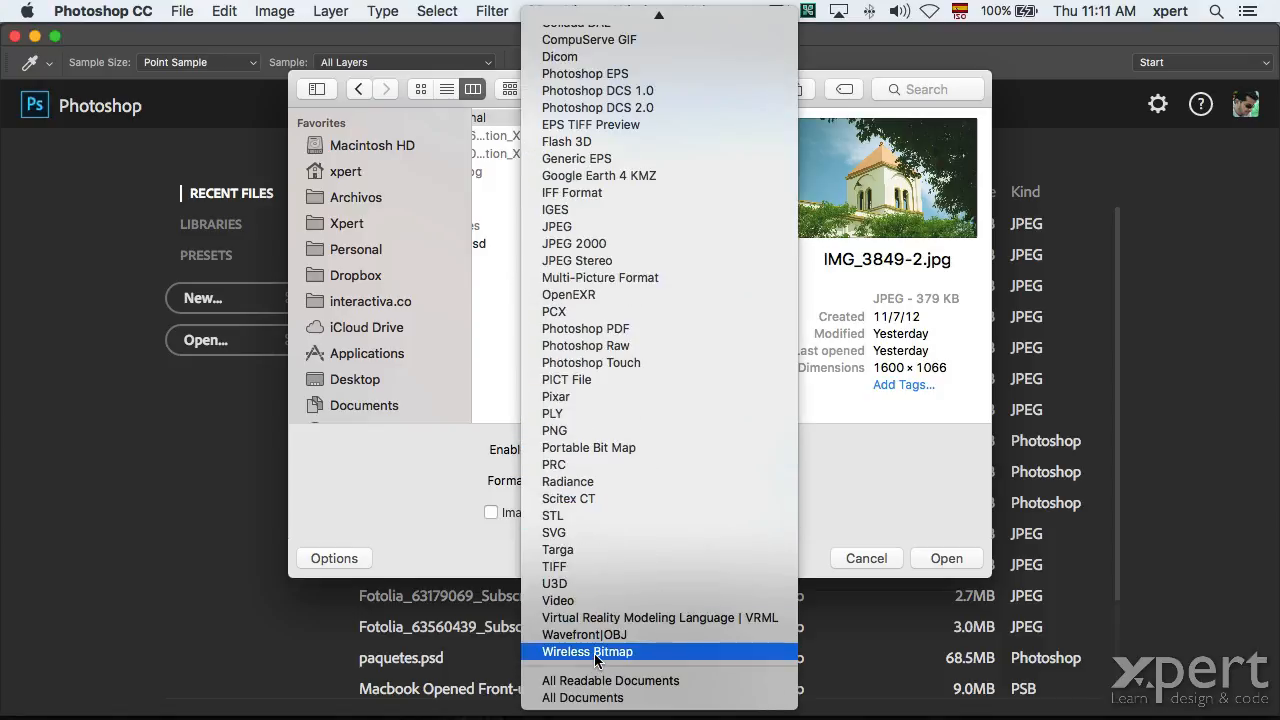
Switch Enable back to All Readable Documents and choose Camera Raw as IMG_3849-2.jpg's format.
click(590, 681)
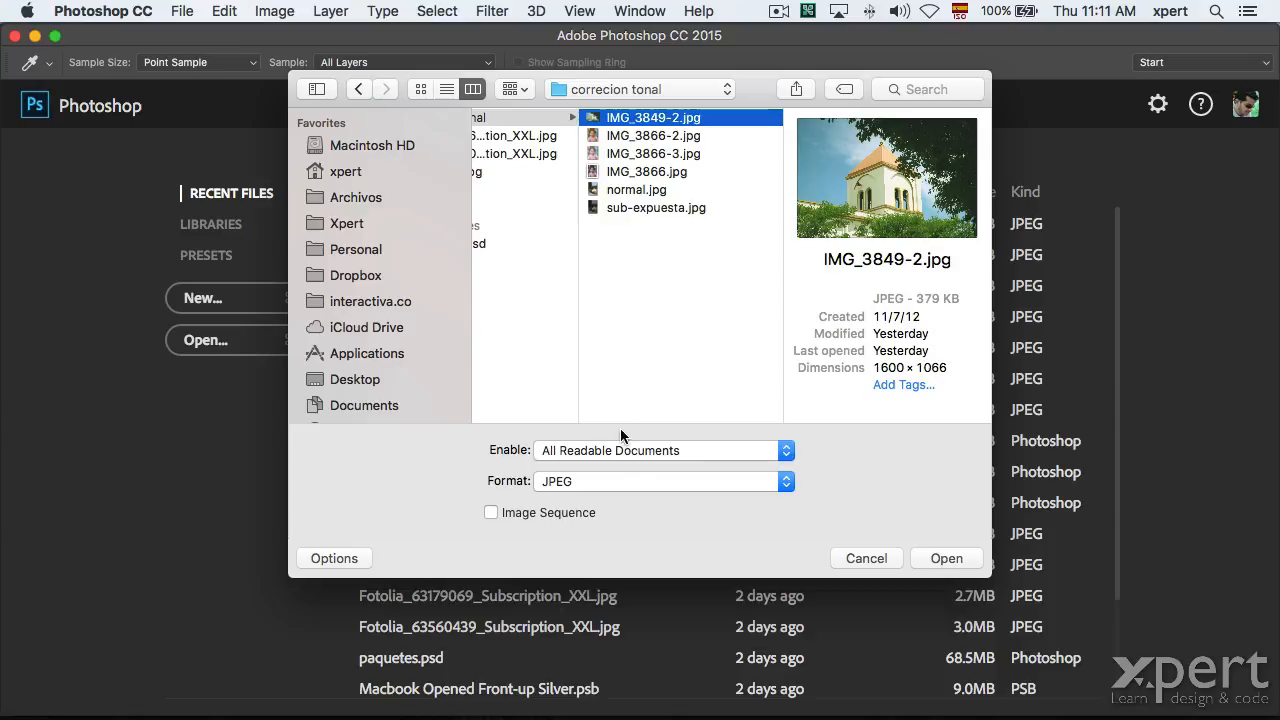
click(609, 476)
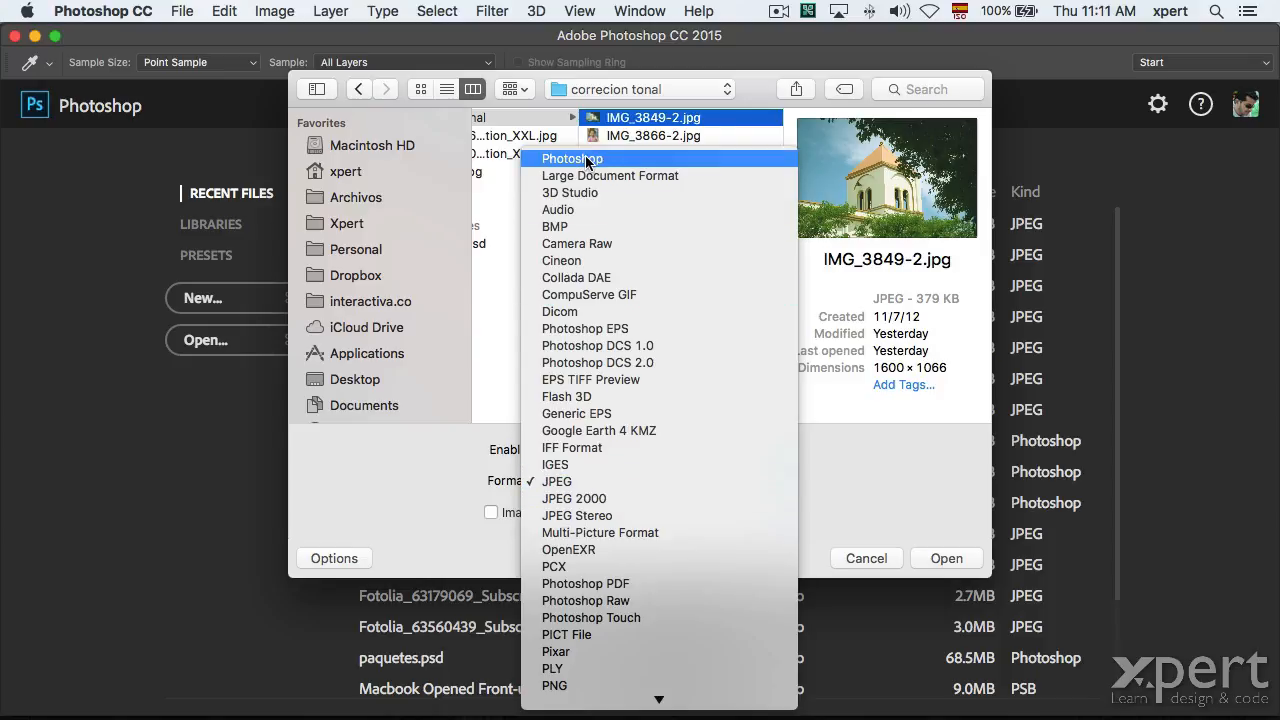
click(390, 494)
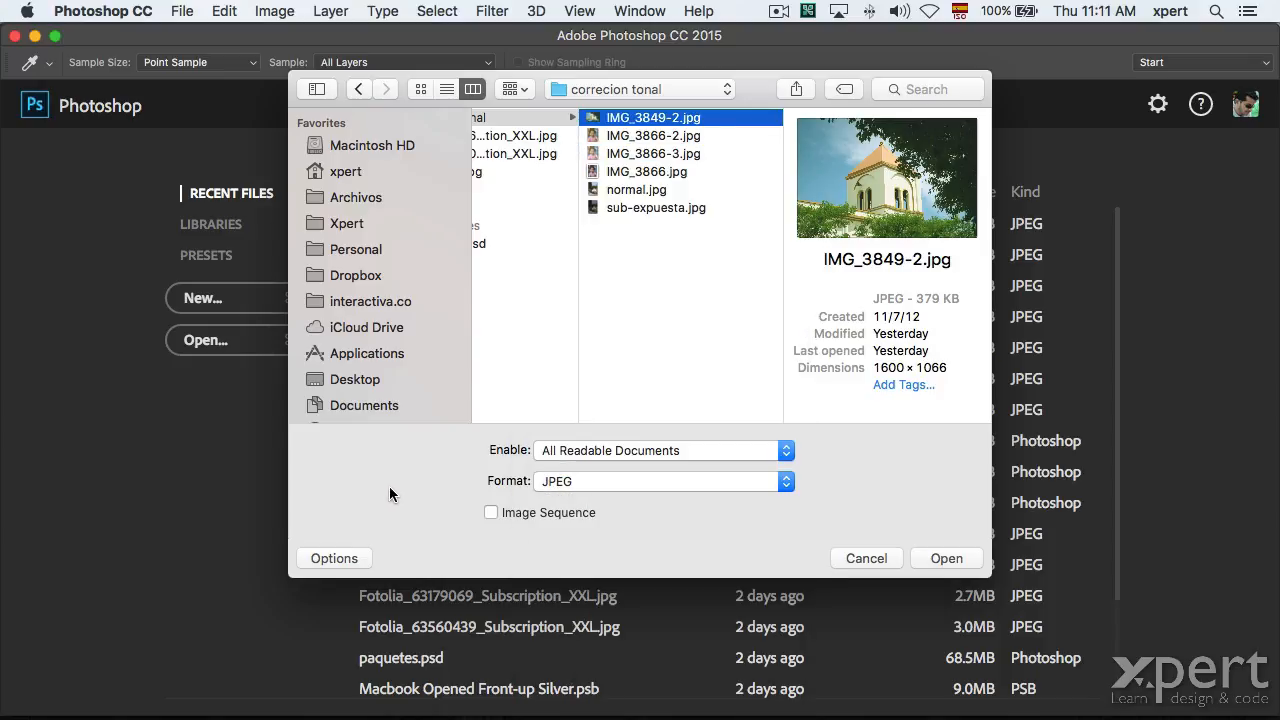
click(558, 483)
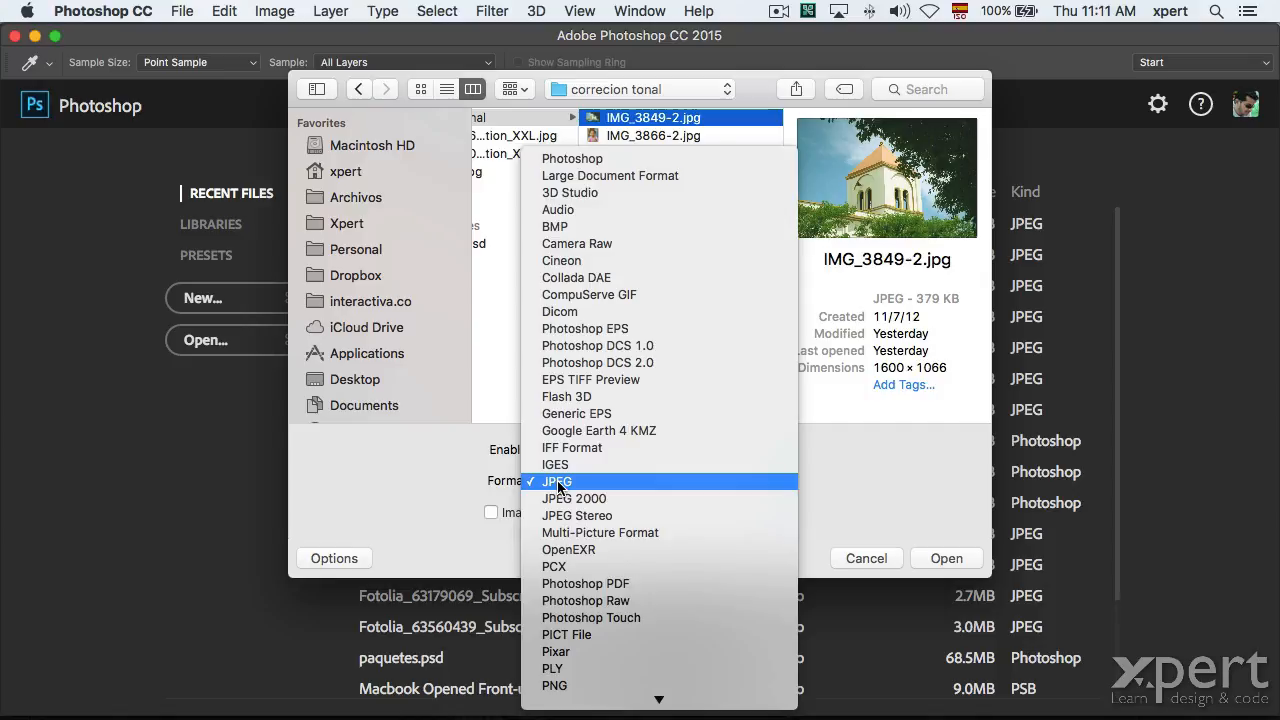
click(570, 246)
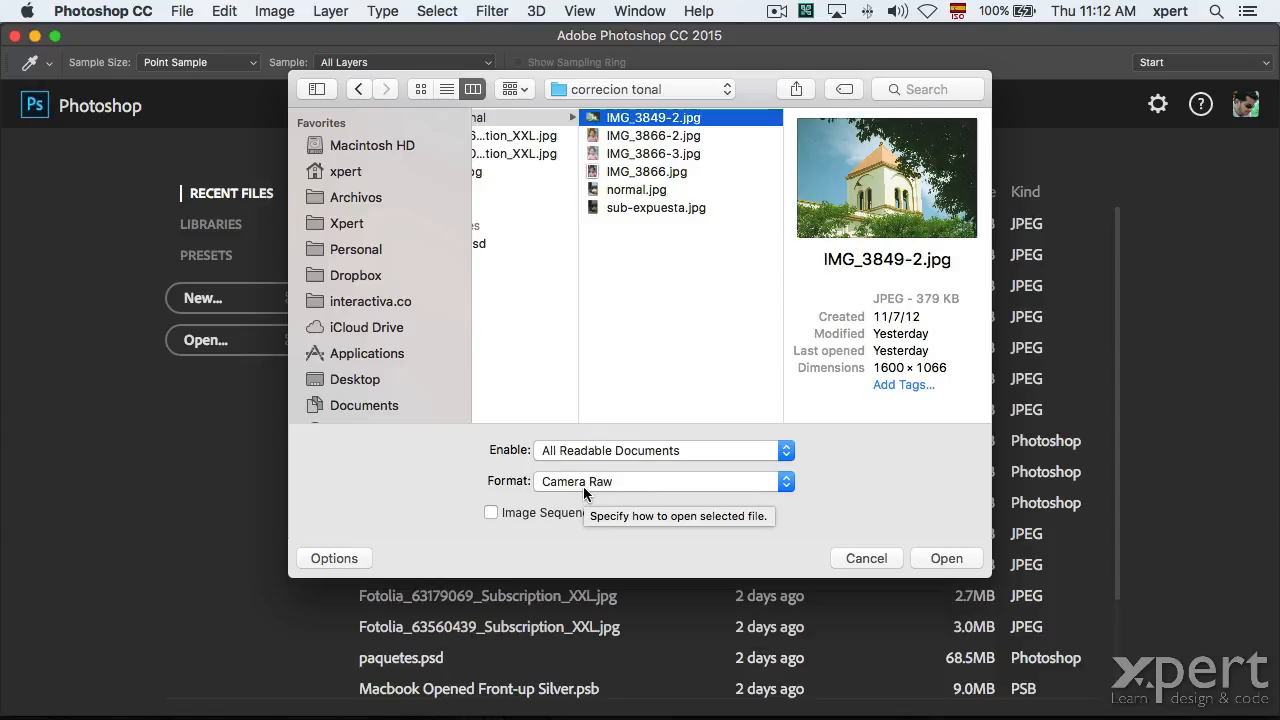
Open IMG_3849-2.jpg in Camera Raw, keep Exposure at 0.00 and raise Contrast to +8.
click(940, 552)
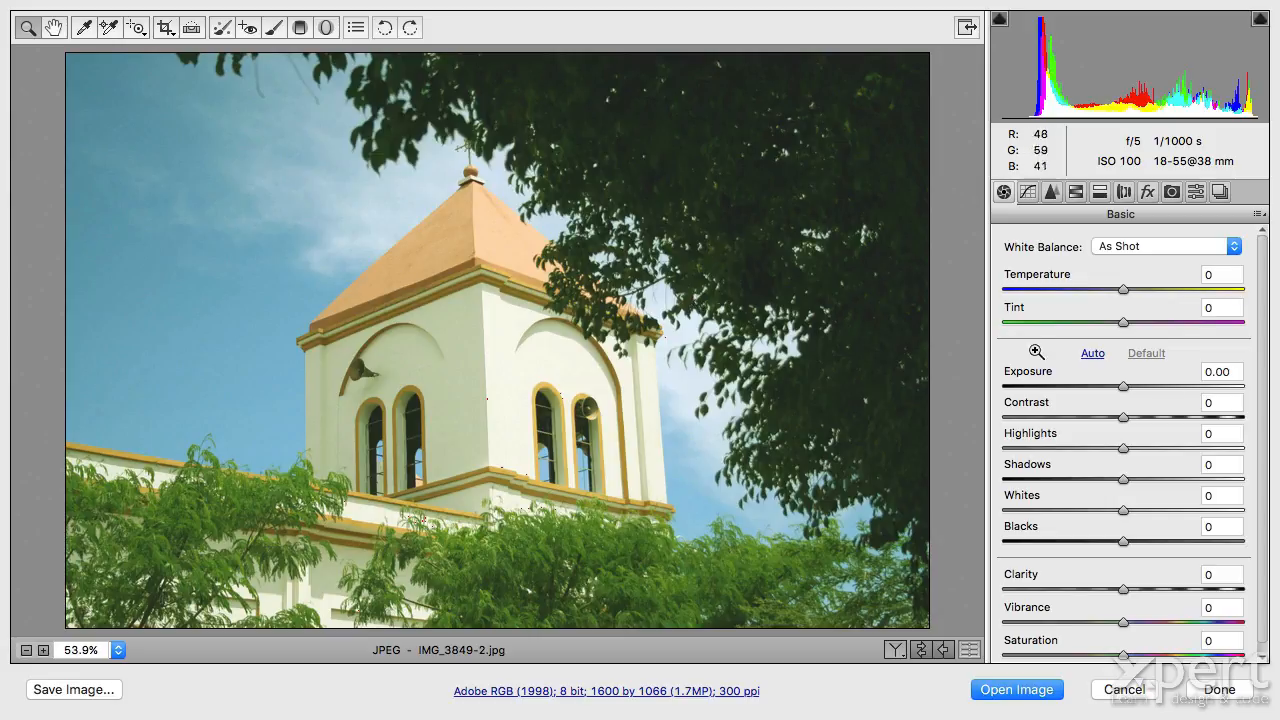
mouse_move(1123, 386)
mouse_down()
mouse_move(1145, 387)
mouse_move(1095, 386)
mouse_move(1145, 386)
mouse_up()
double_click(1145, 386)
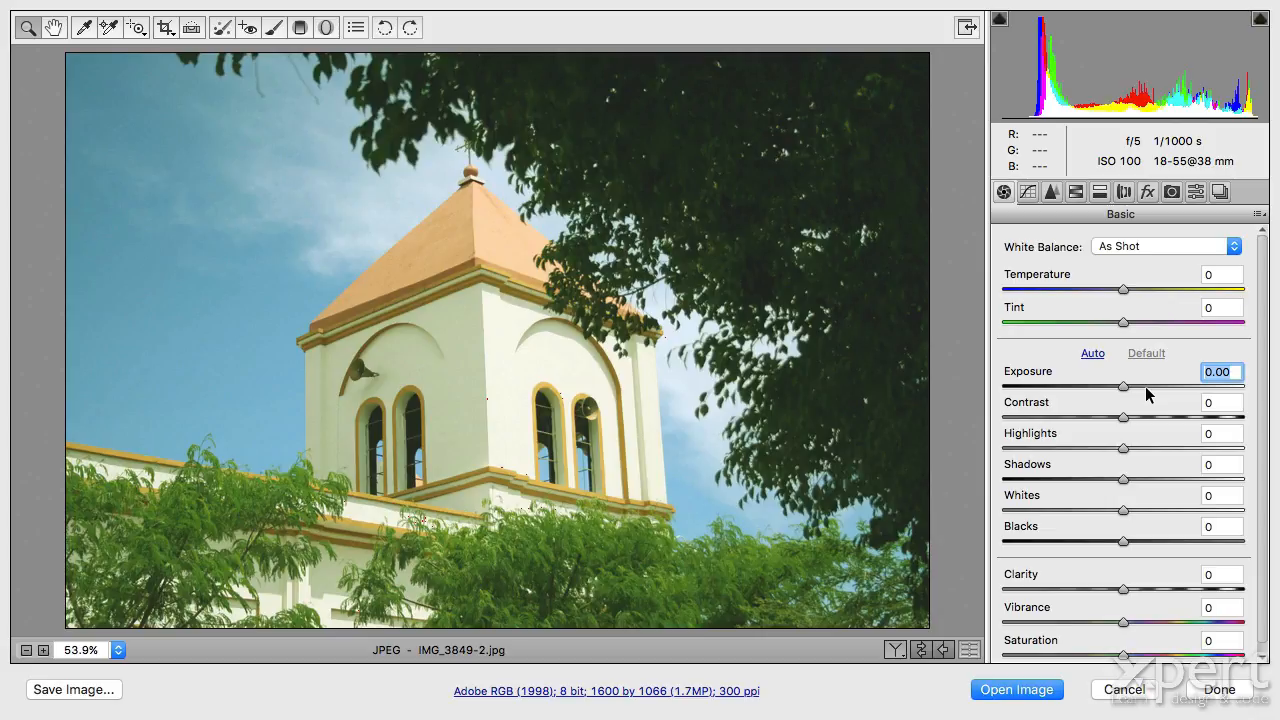
drag(1124, 420, 1131, 420)
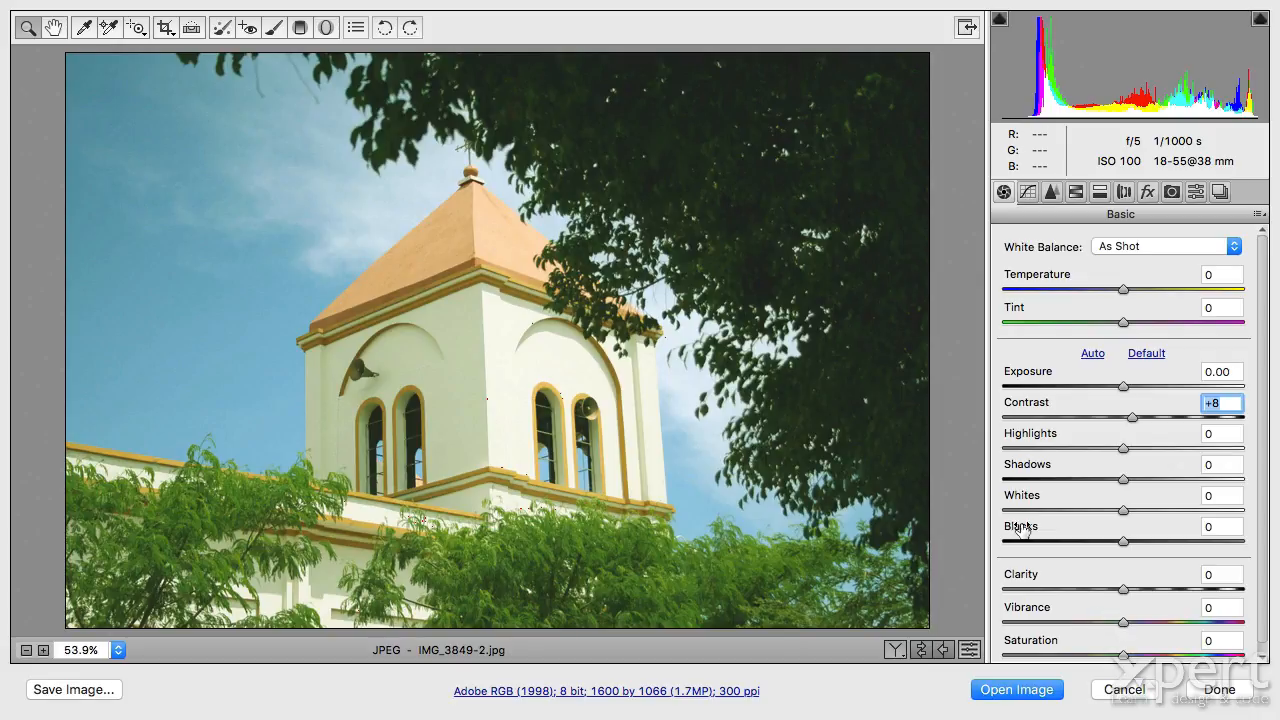
Set white balance from the white tower wall (Temperature -5, Tint +45) and open the image.
click(88, 24)
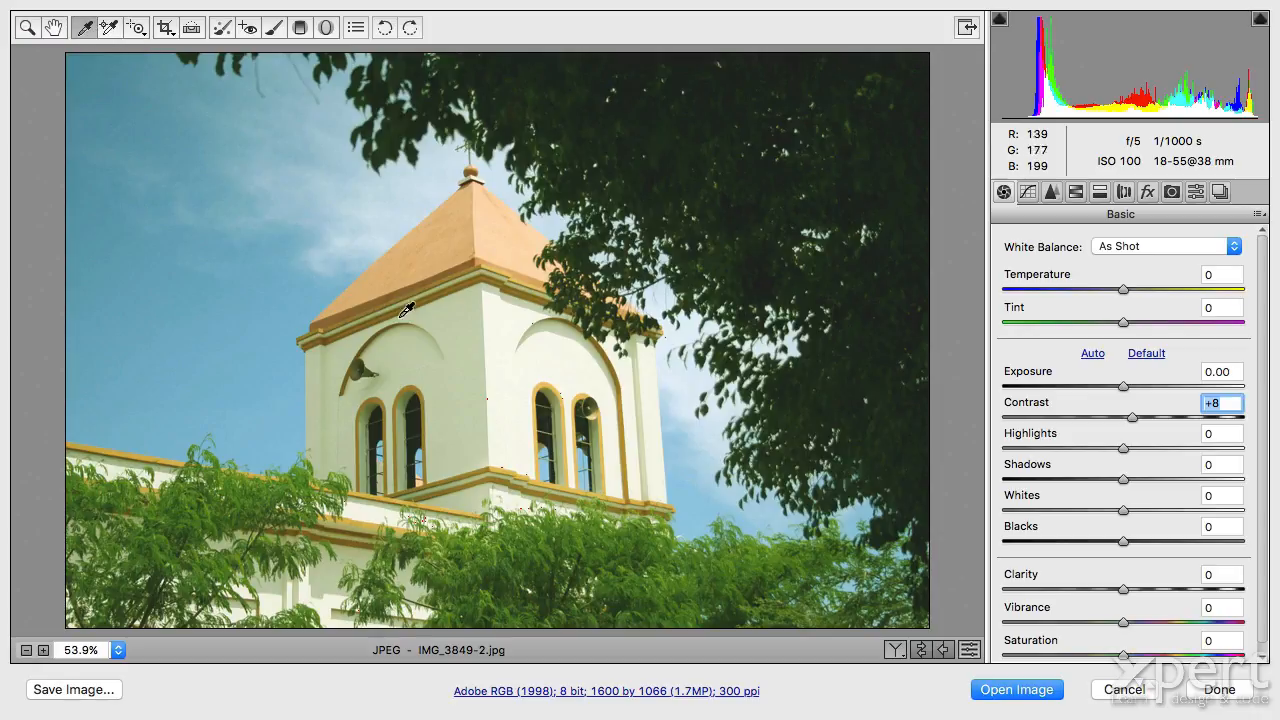
click(461, 325)
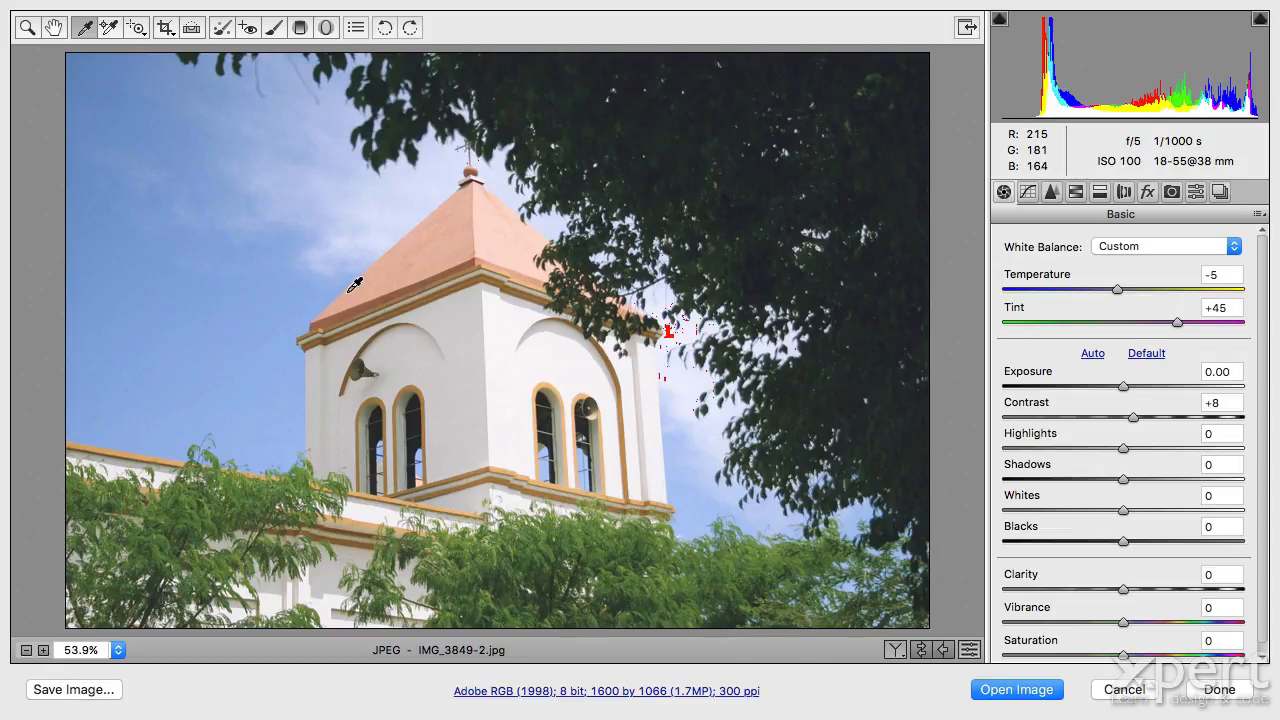
click(1018, 690)
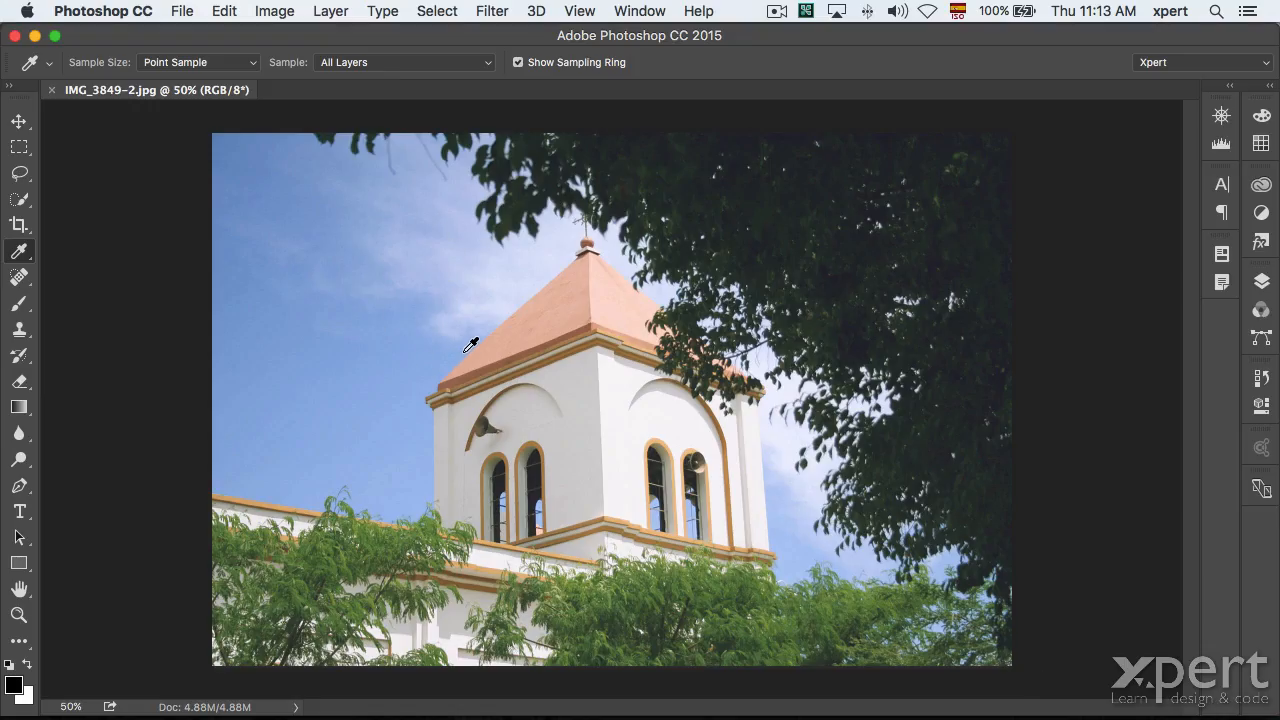
After browsing the Edit and File menus, close IMG_3849-2.jpg with Don't Save.
click(229, 10)
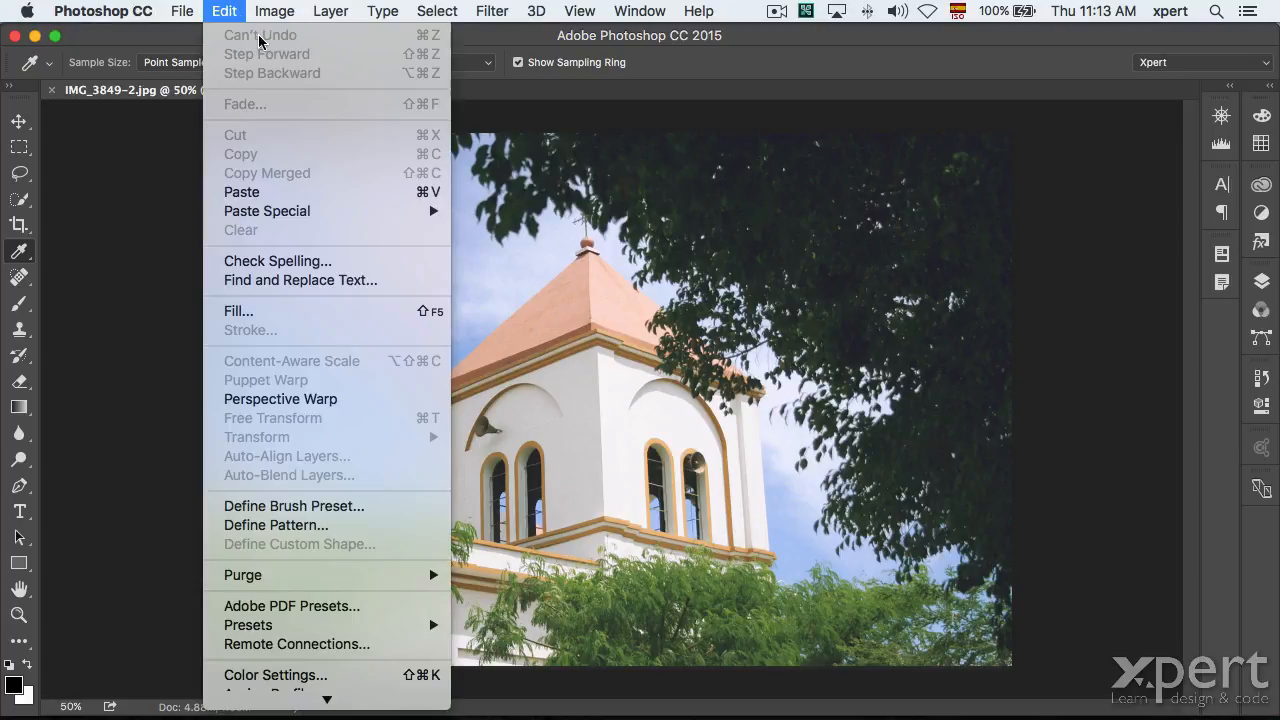
click(760, 67)
click(188, 11)
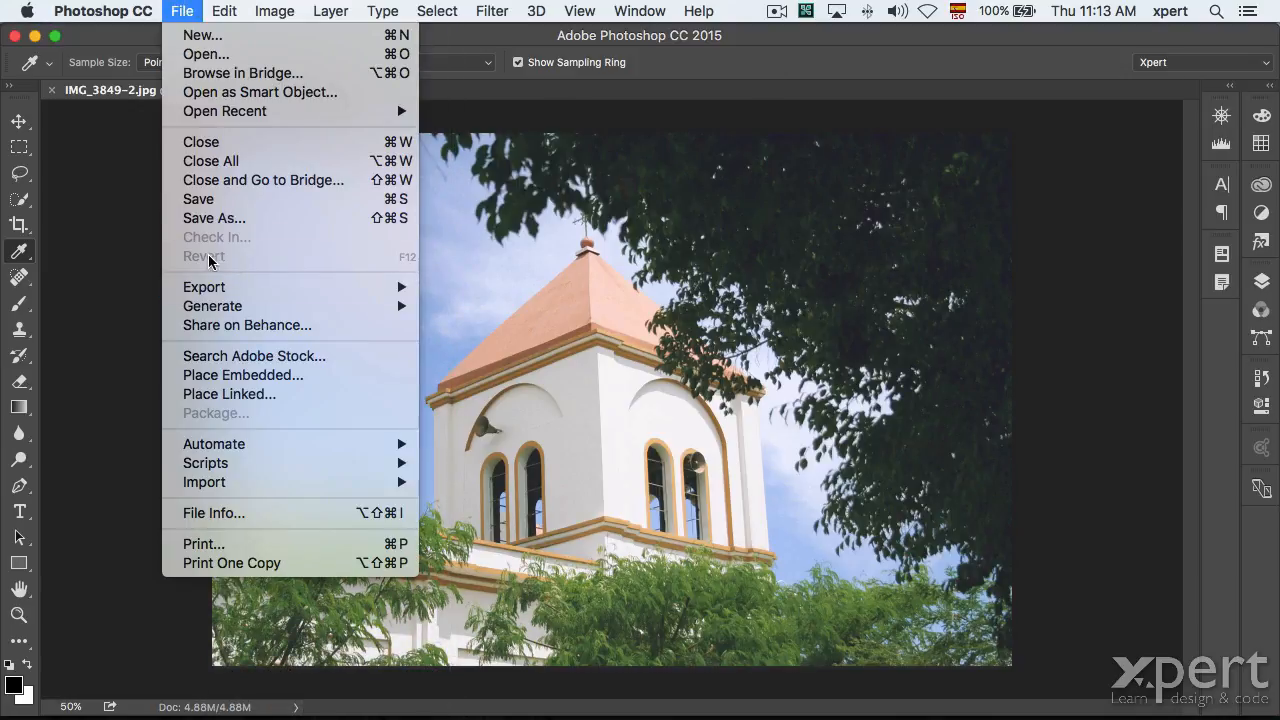
click(713, 64)
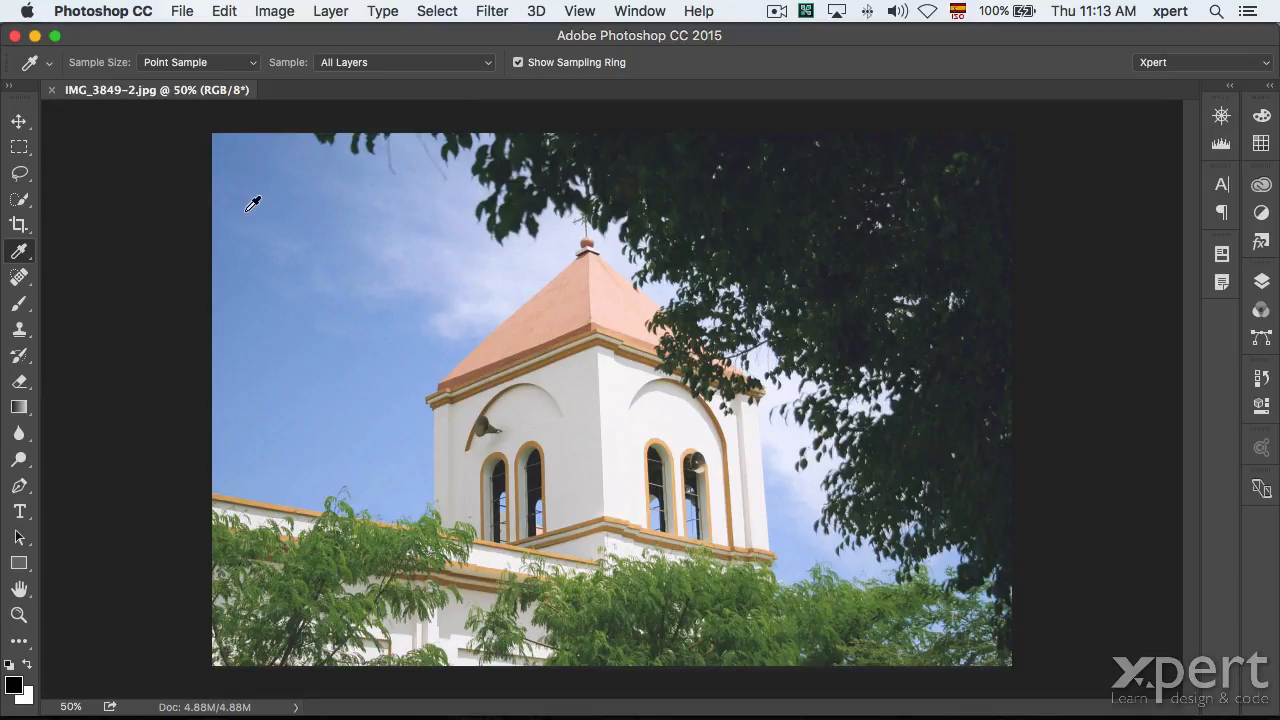
click(52, 90)
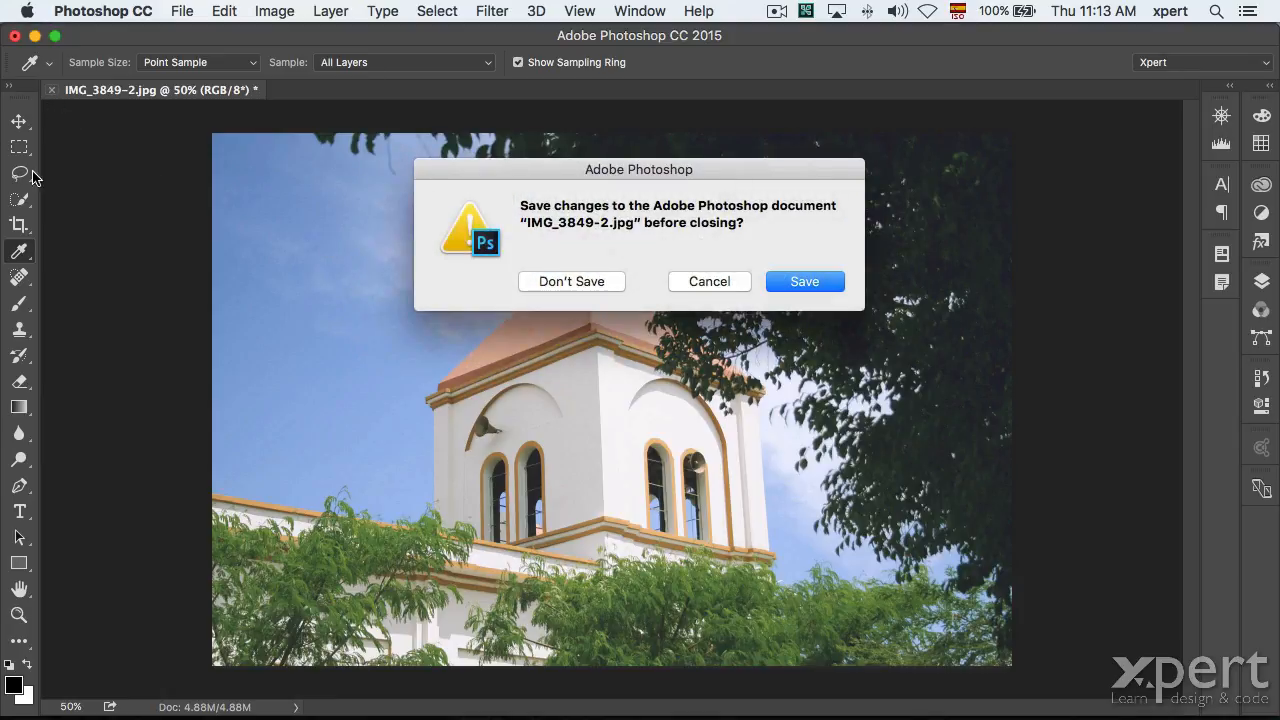
click(571, 281)
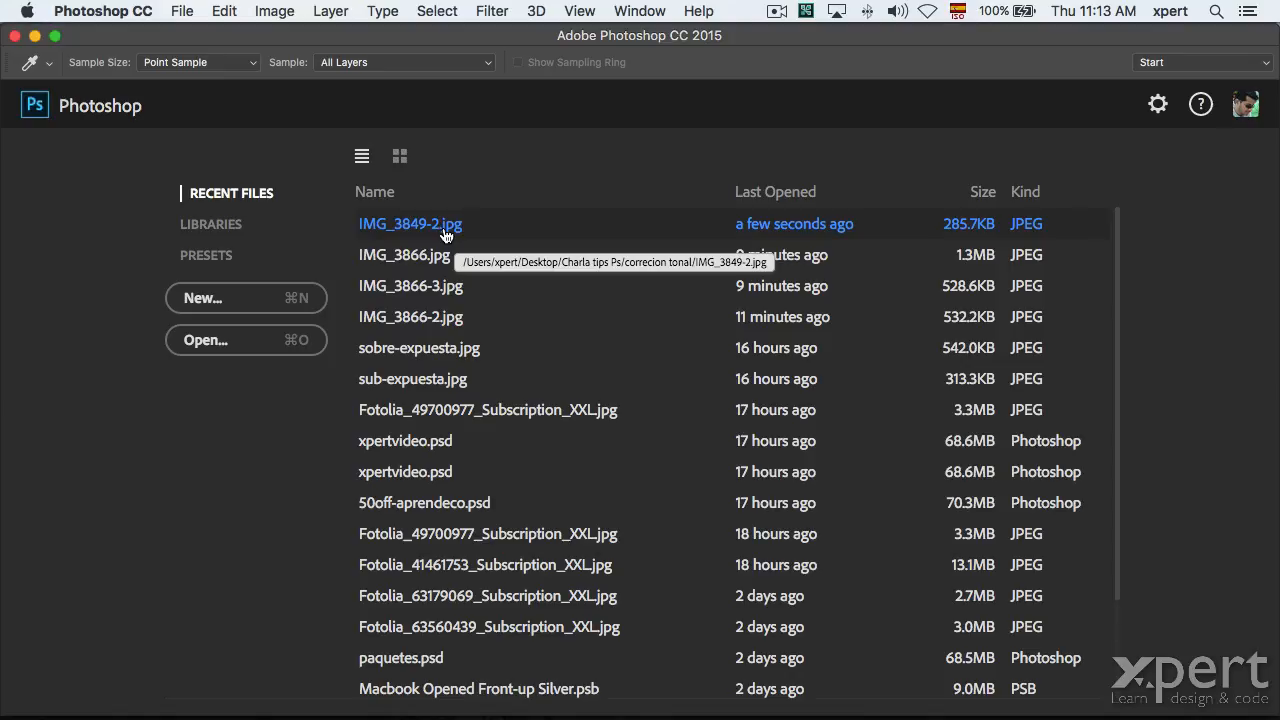
In Finder, open IMG_3849-2.jpg with Adobe Photoshop CC 2015.
key(super+Tab)
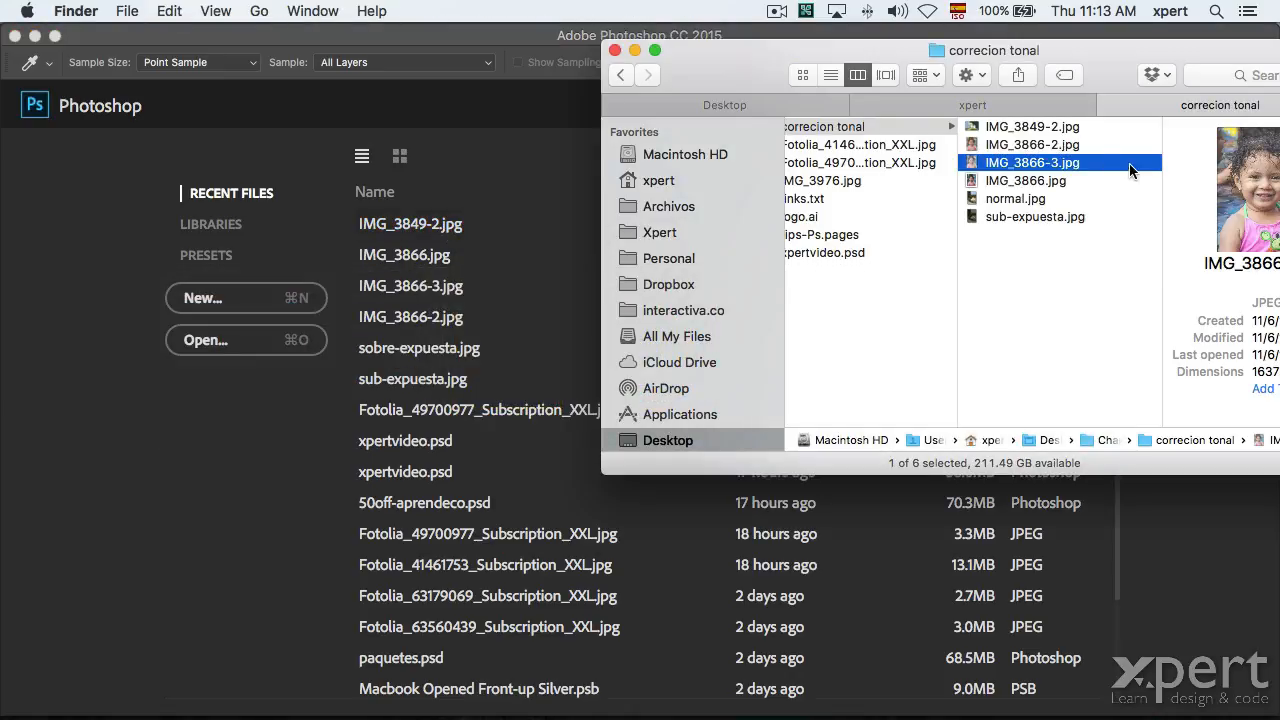
click(1036, 128)
right_click(966, 126)
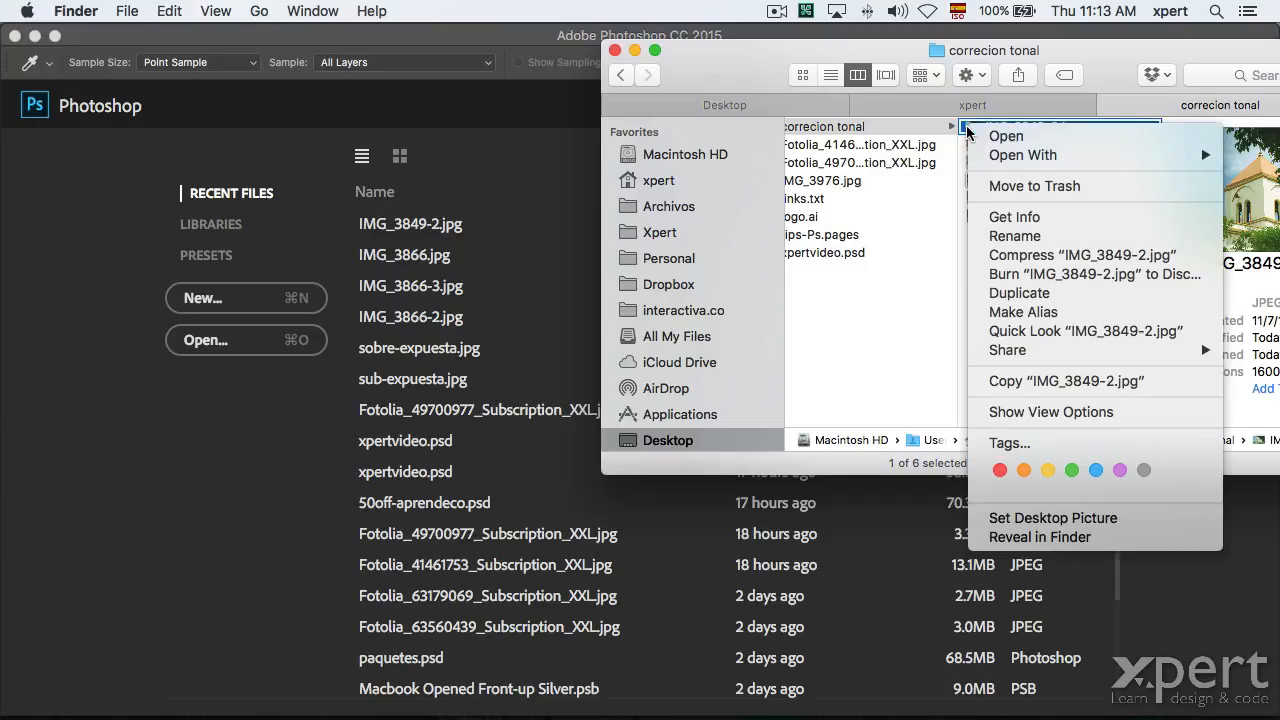
mouse_move(983, 157)
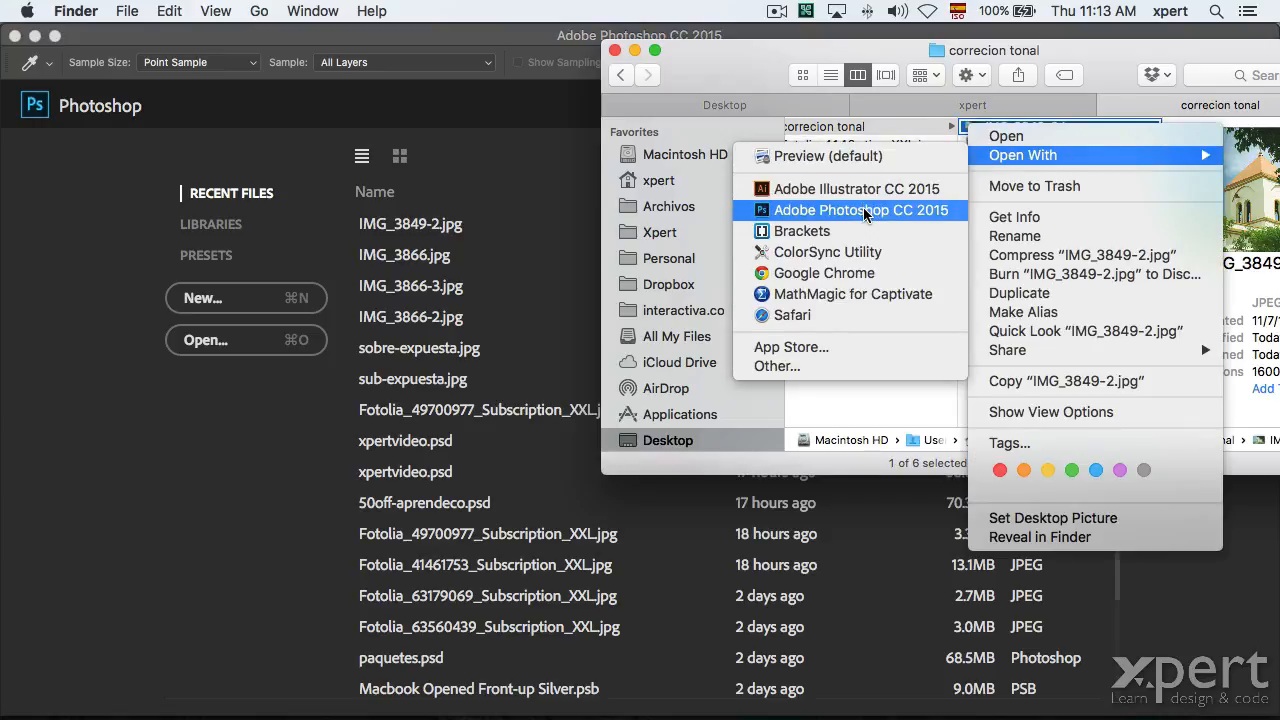
click(866, 212)
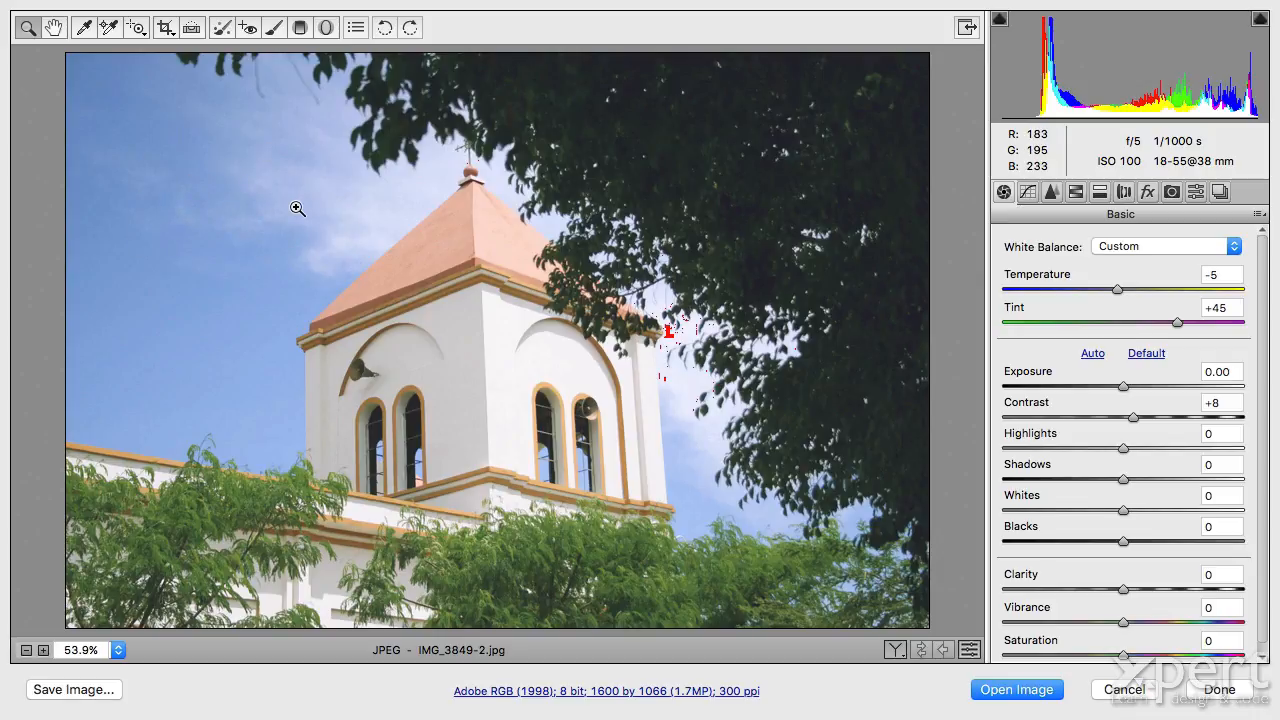
Cancel Camera Raw and switch to Adobe Bridge's Charla tips Ps folder.
click(1123, 690)
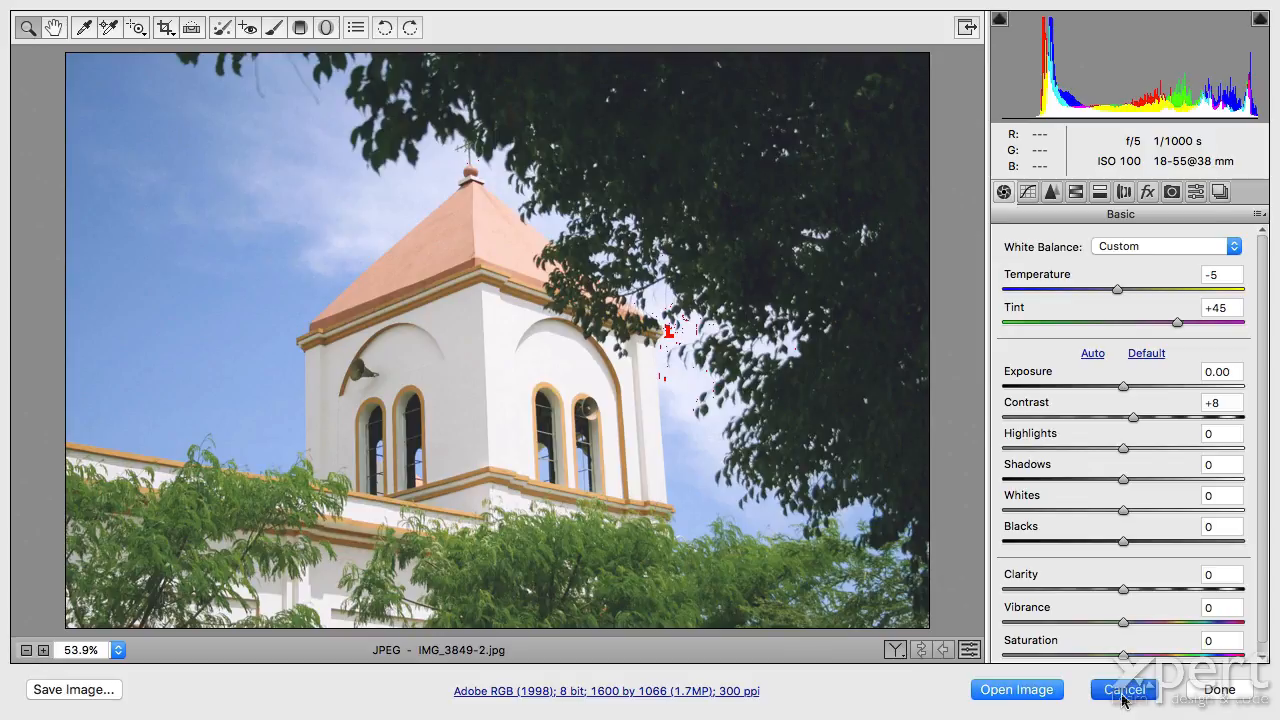
key(super+Tab)
key(super+Tab)
key(super+Tab)
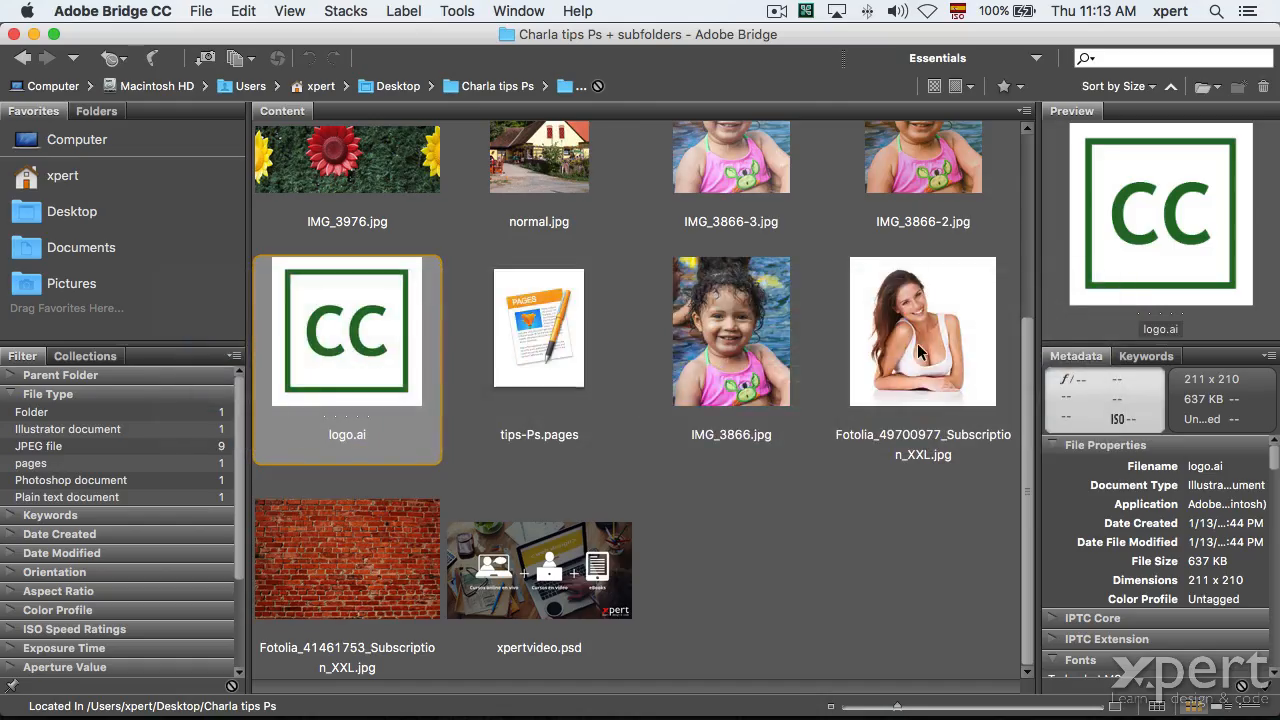
Clear IMG_3849-2.jpg's Camera Raw settings via Develop Settings > Clear Settings.
scroll(713, 258, up, 3)
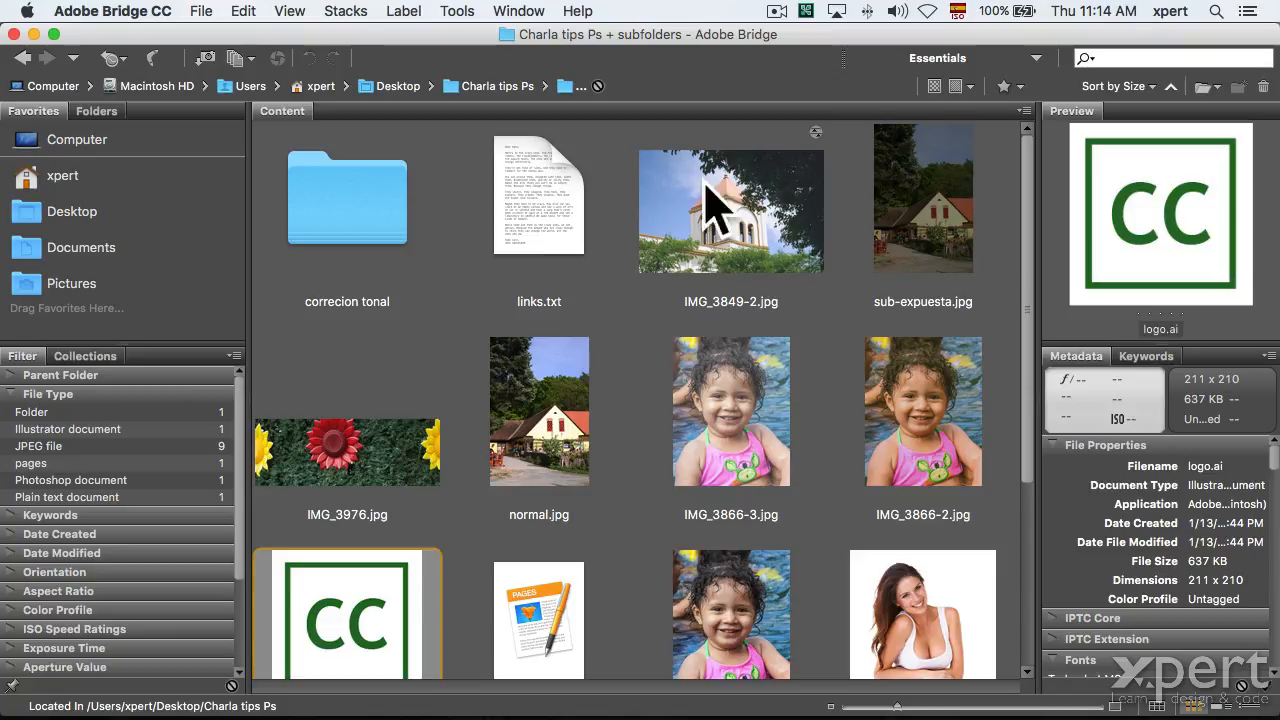
click(814, 137)
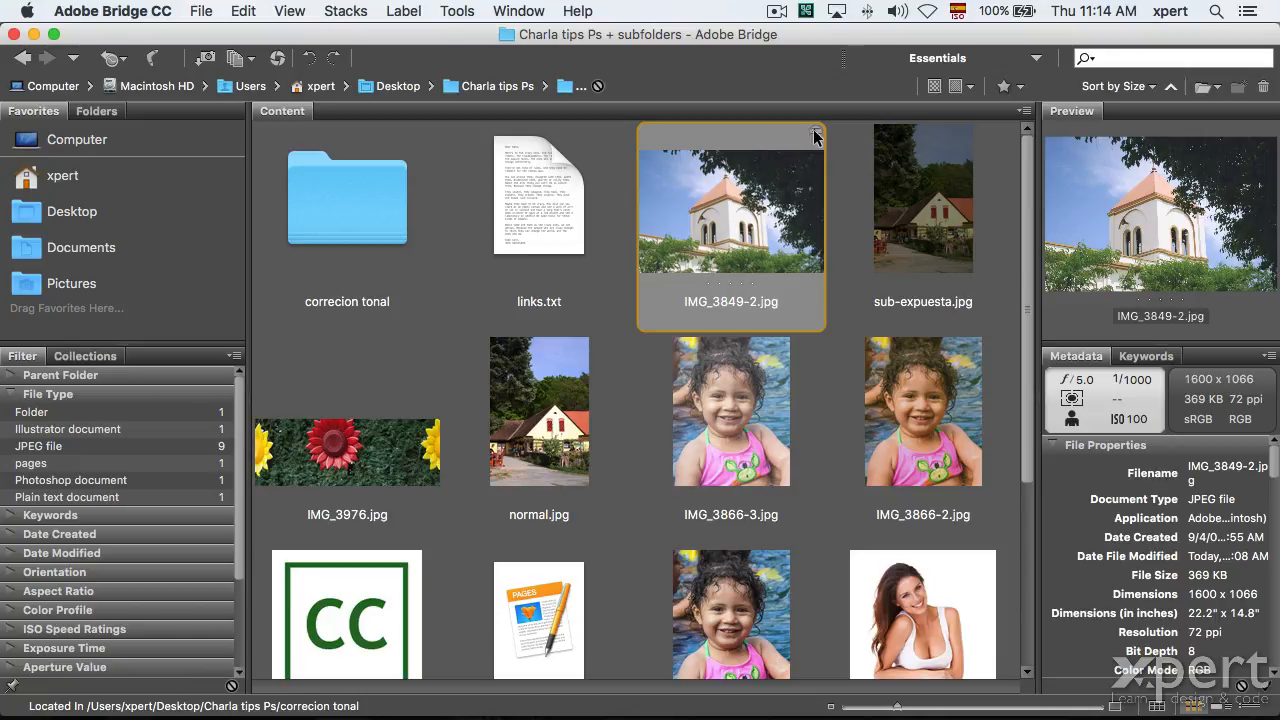
right_click(820, 133)
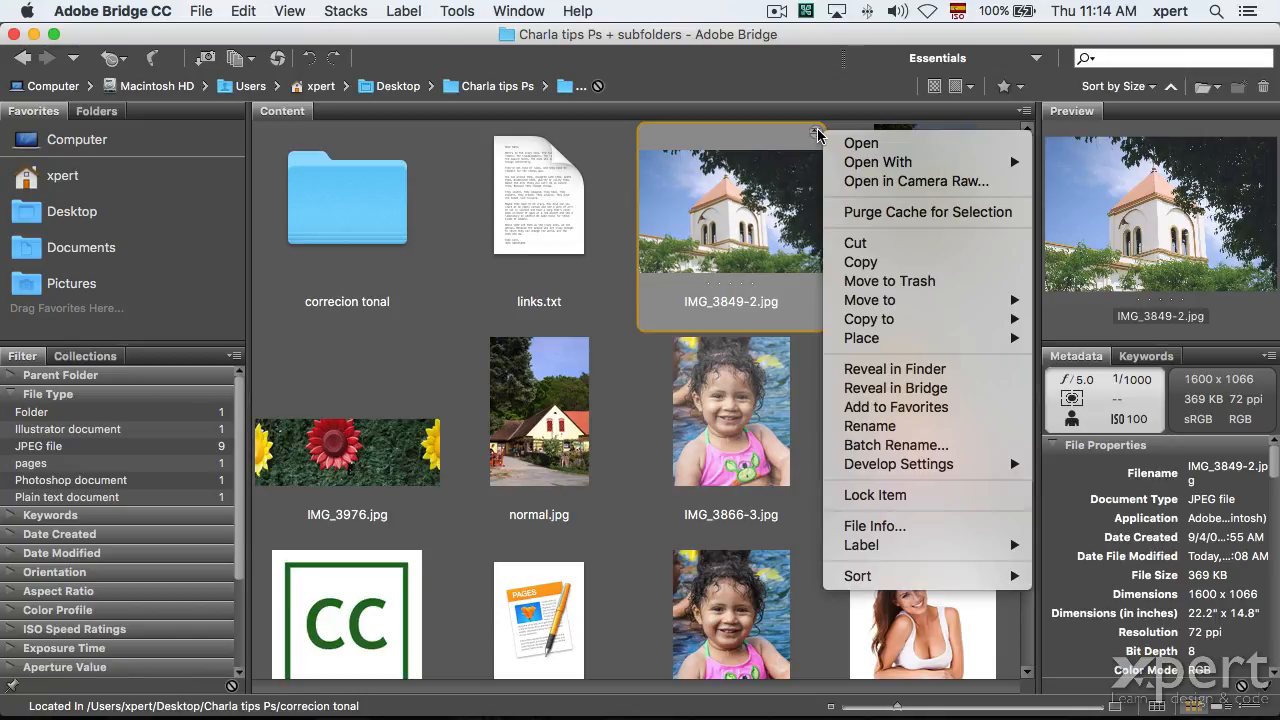
mouse_move(888, 465)
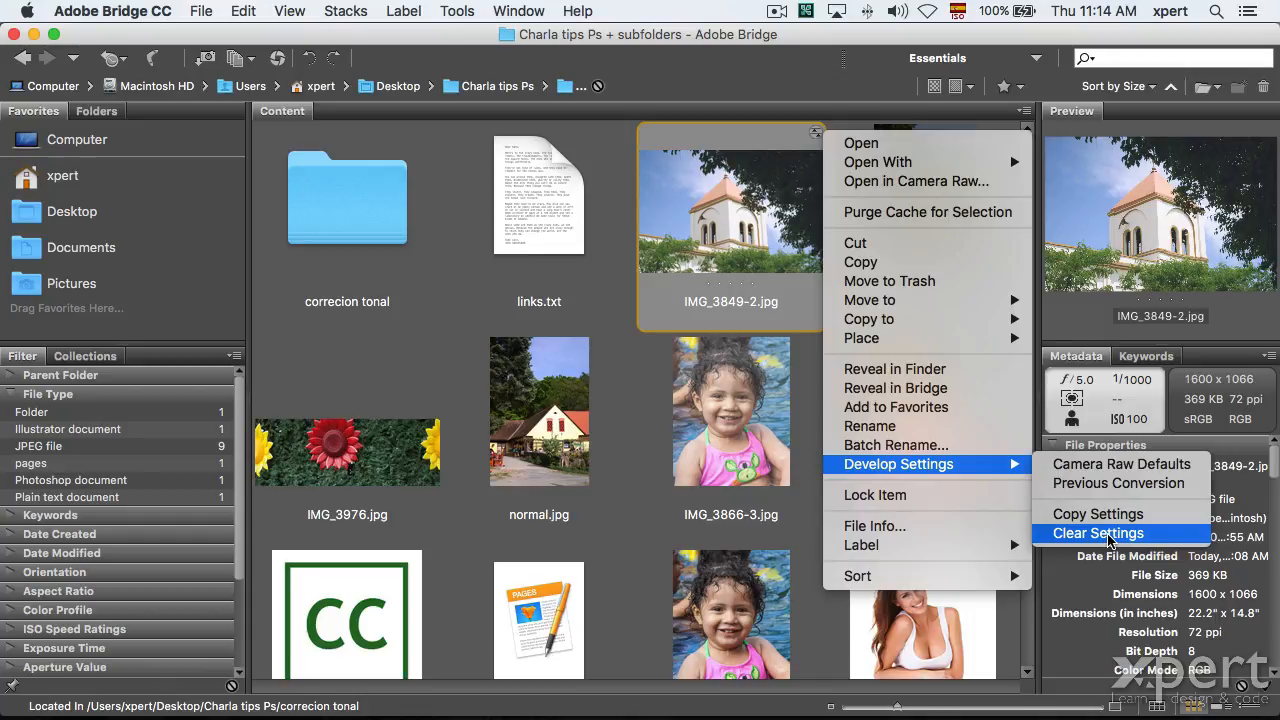
click(1107, 540)
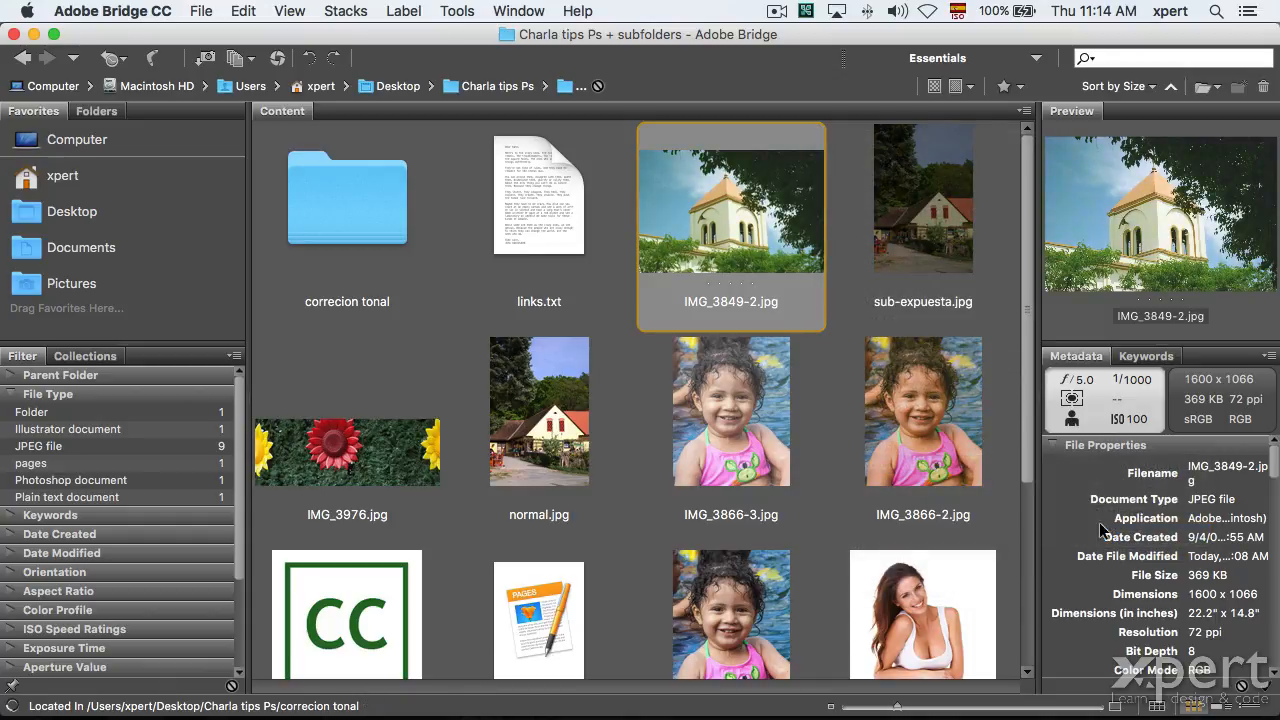
Open IMG_3849-2.jpg with Adobe Photoshop CC 2015.
right_click(742, 203)
mouse_move(795, 230)
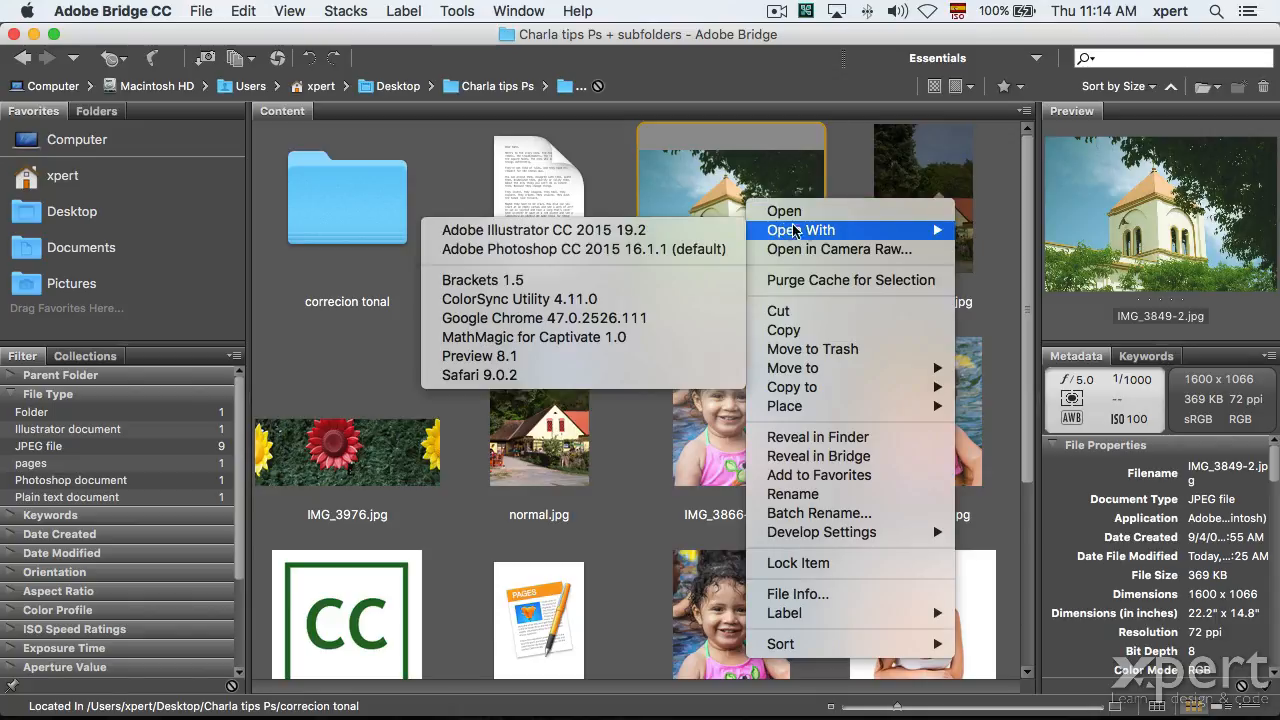
click(617, 249)
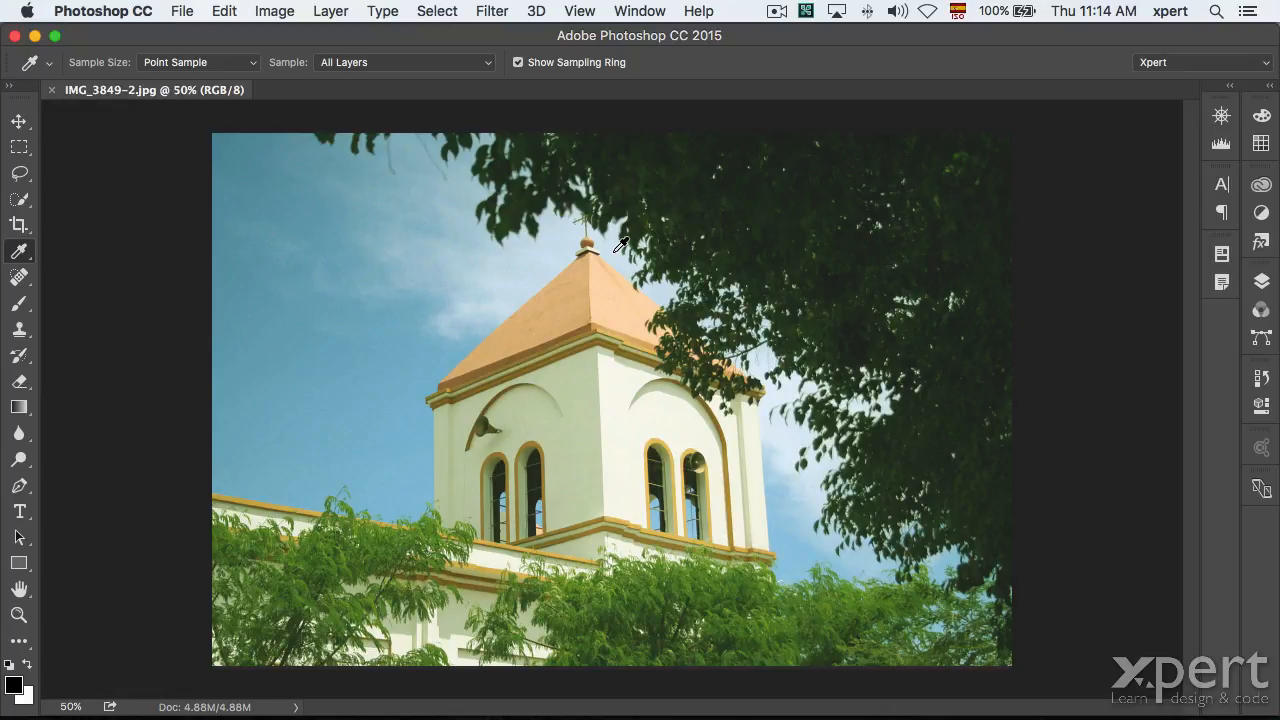
Convert the Background layer into a smart object named Layer 0 from the Layers panel.
click(1262, 282)
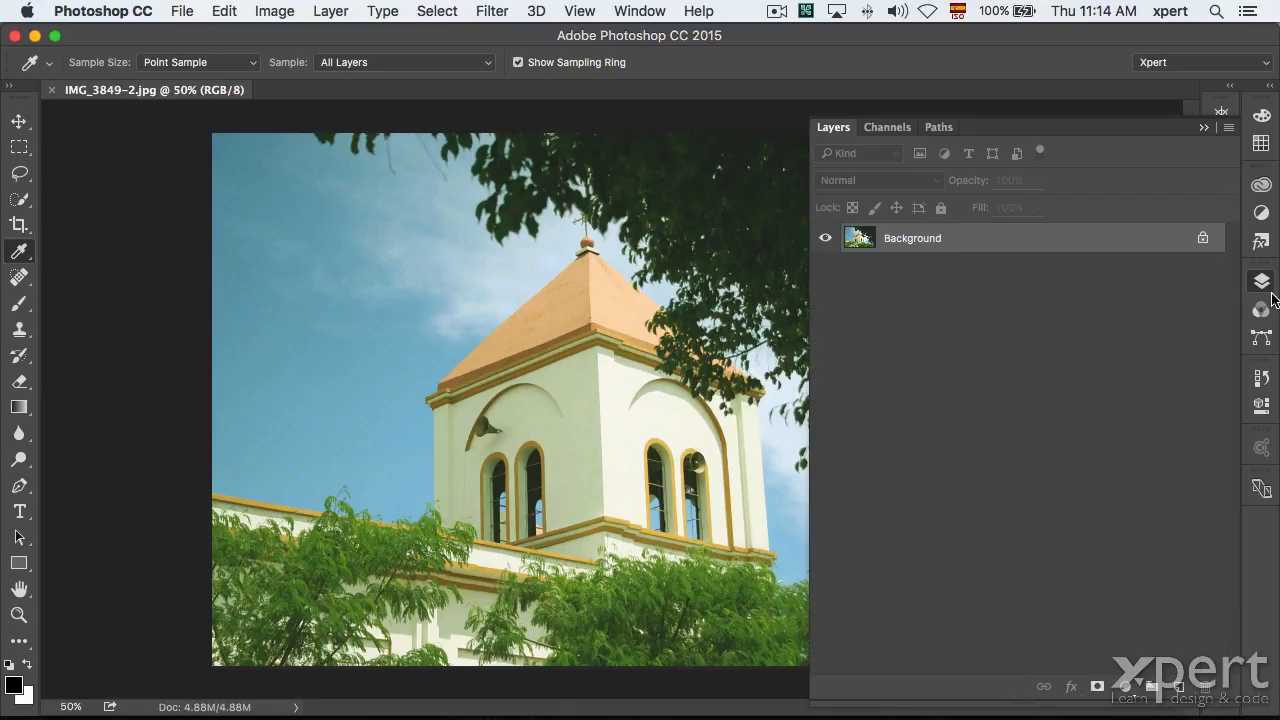
right_click(983, 243)
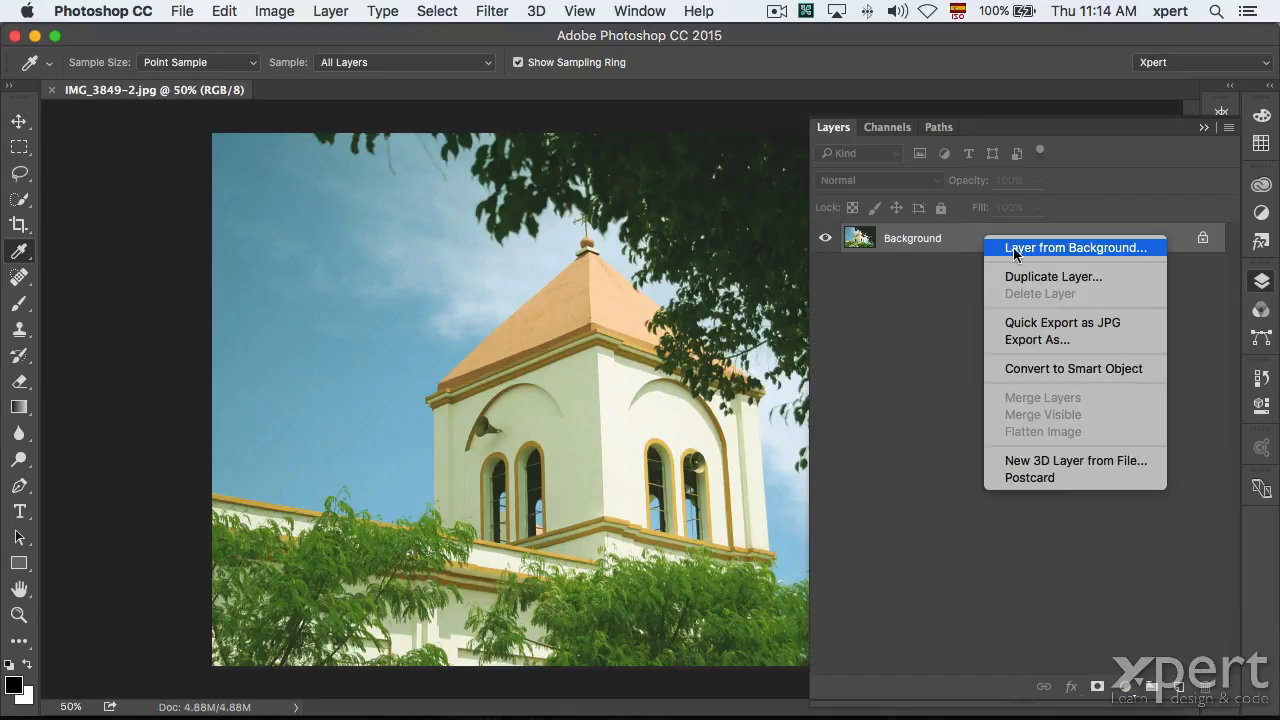
click(1080, 370)
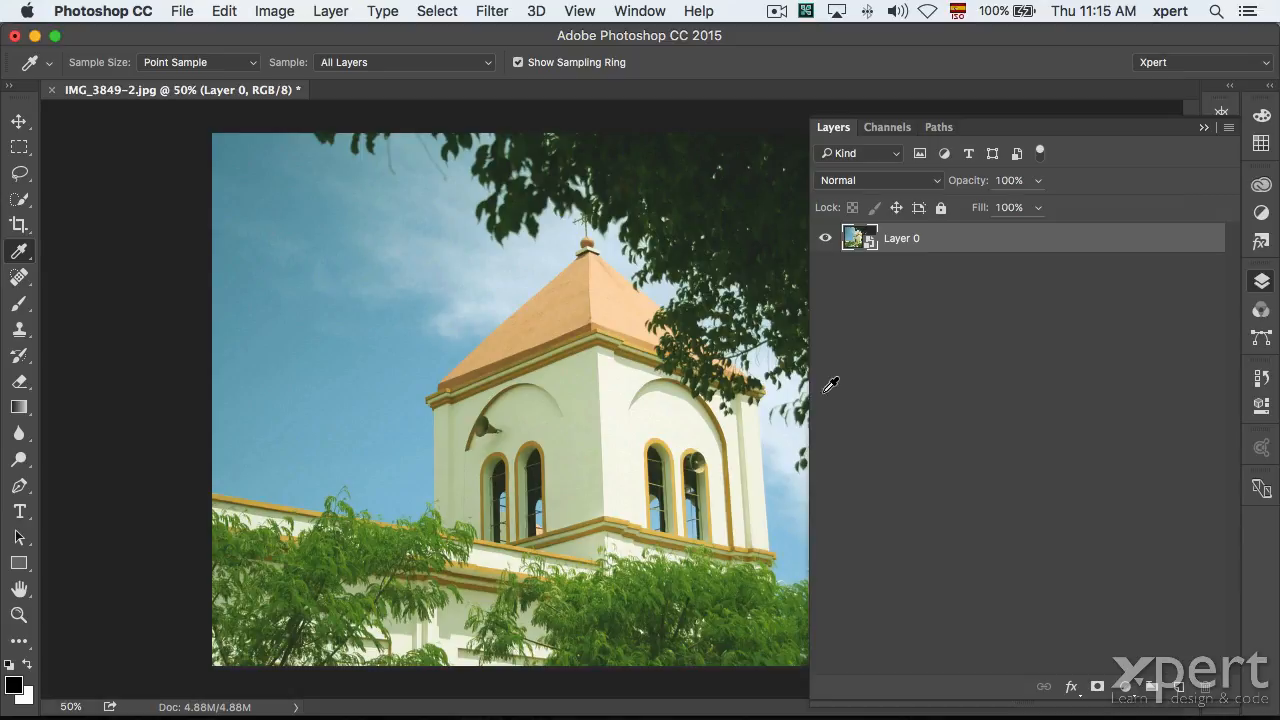
click(1259, 283)
click(485, 10)
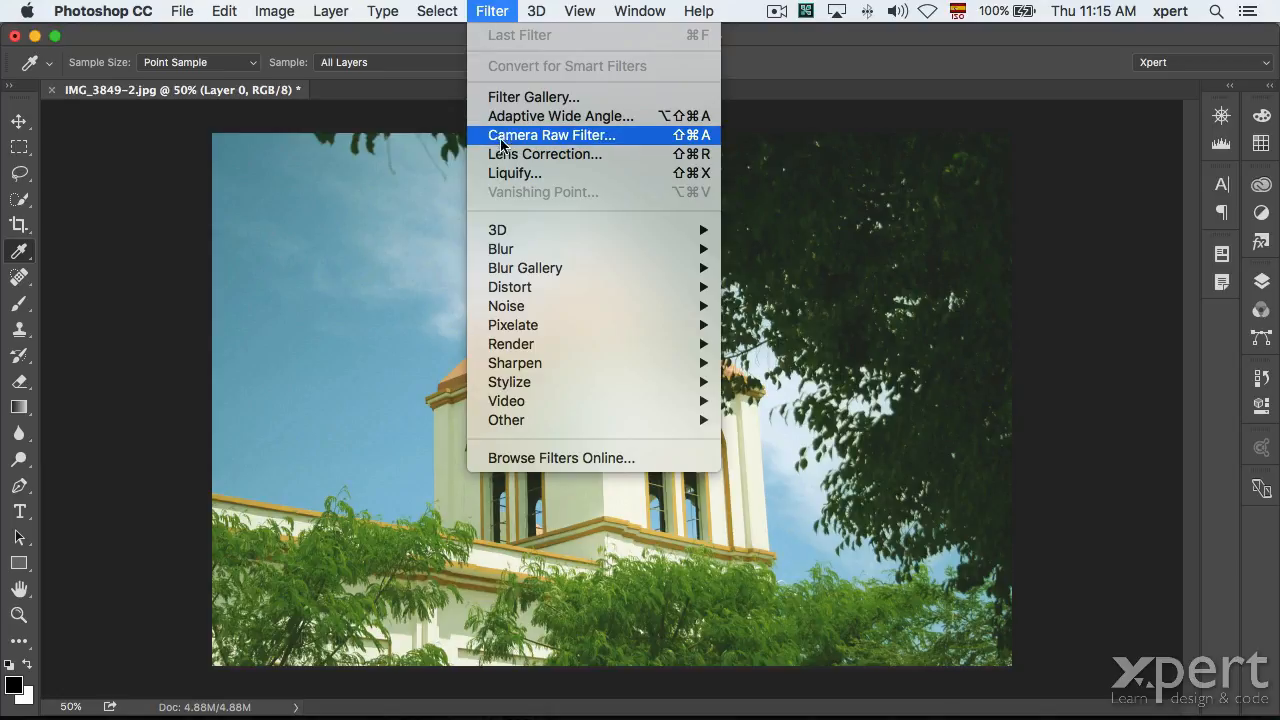
In the Camera Raw filter, neutralize white balance from the tower's white wall (Temperature -6, Tint +45).
click(543, 140)
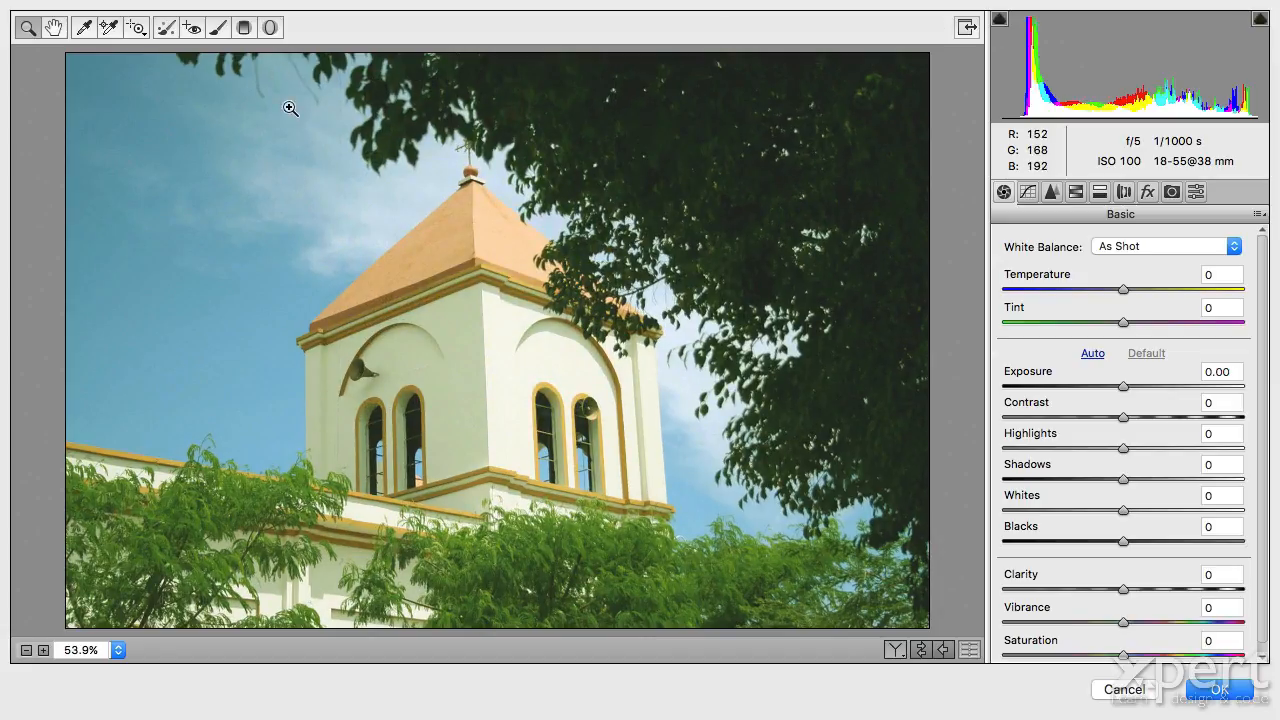
click(85, 28)
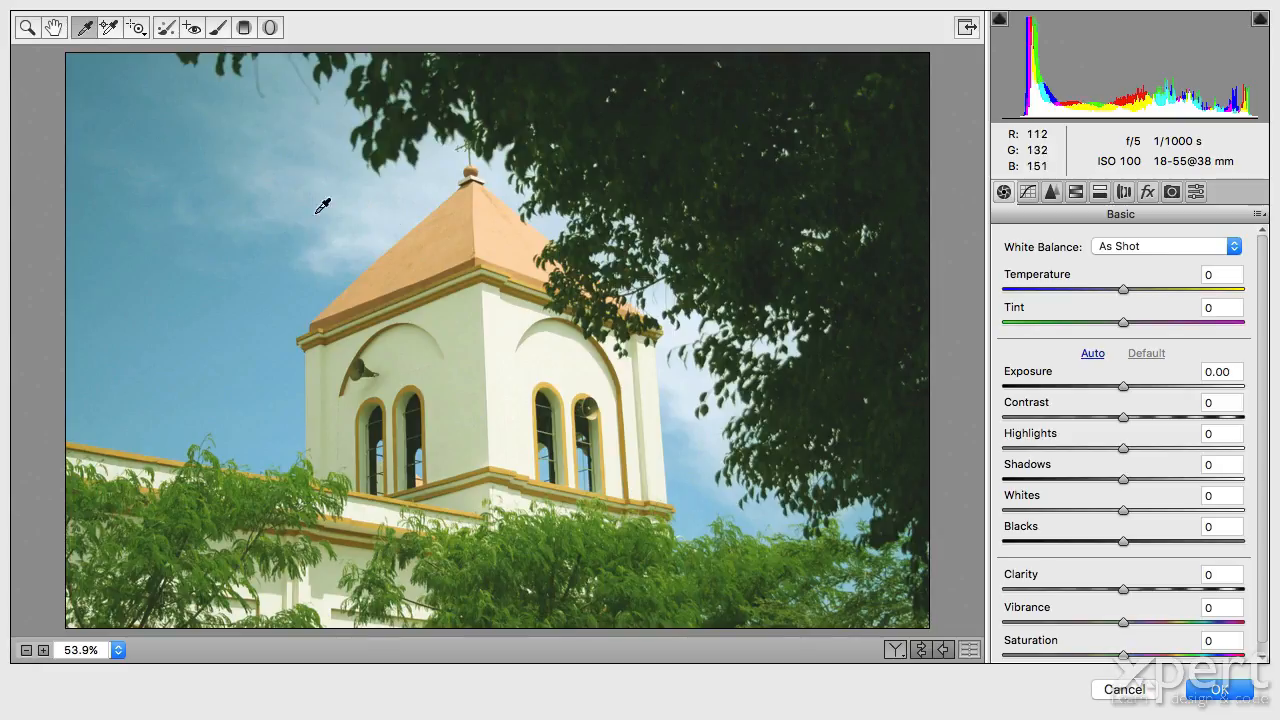
click(465, 318)
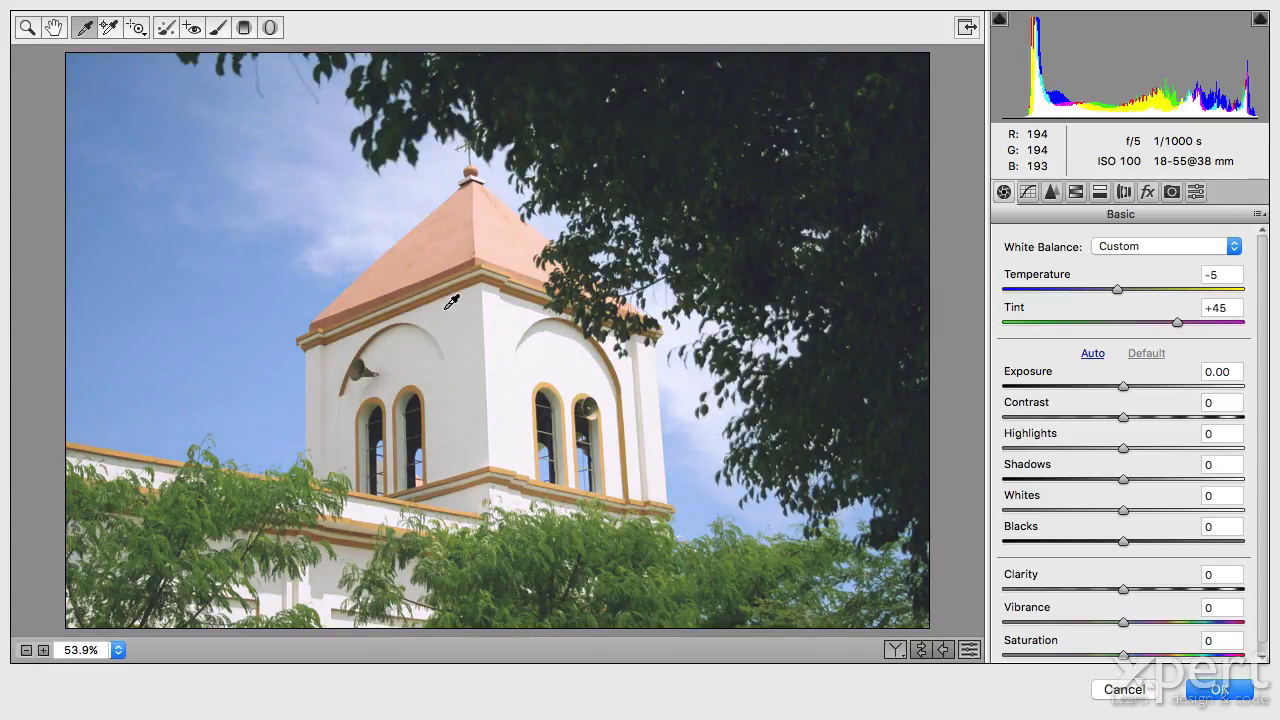
click(452, 300)
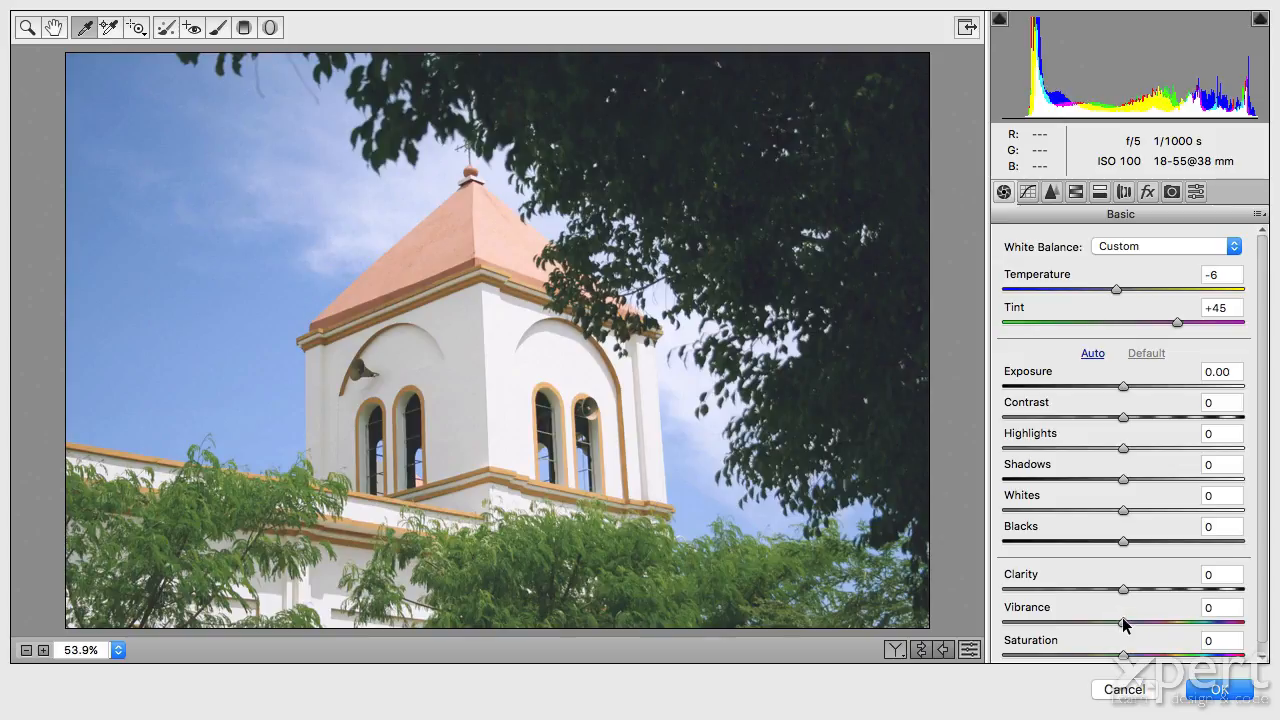
Set Vibrance +57, Clarity +27 and Contrast +17, then apply the Camera Raw filter to Layer 0.
drag(1122, 622, 1190, 628)
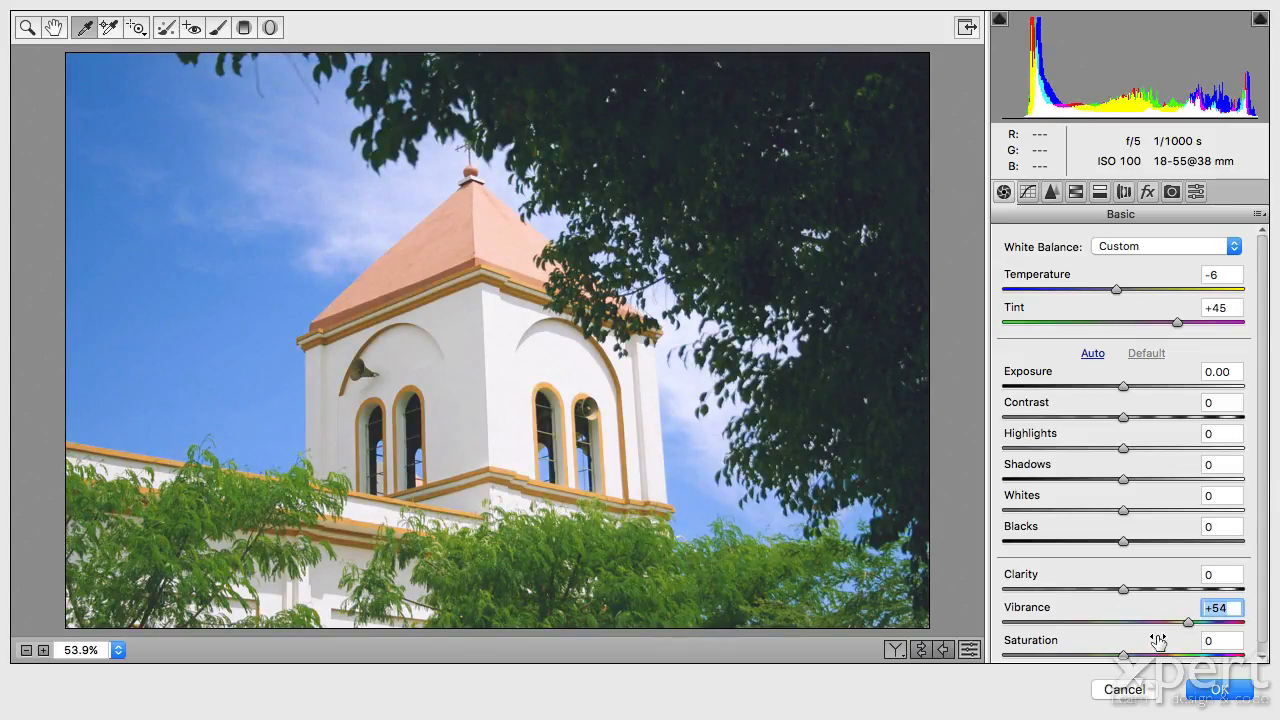
key(super+z)
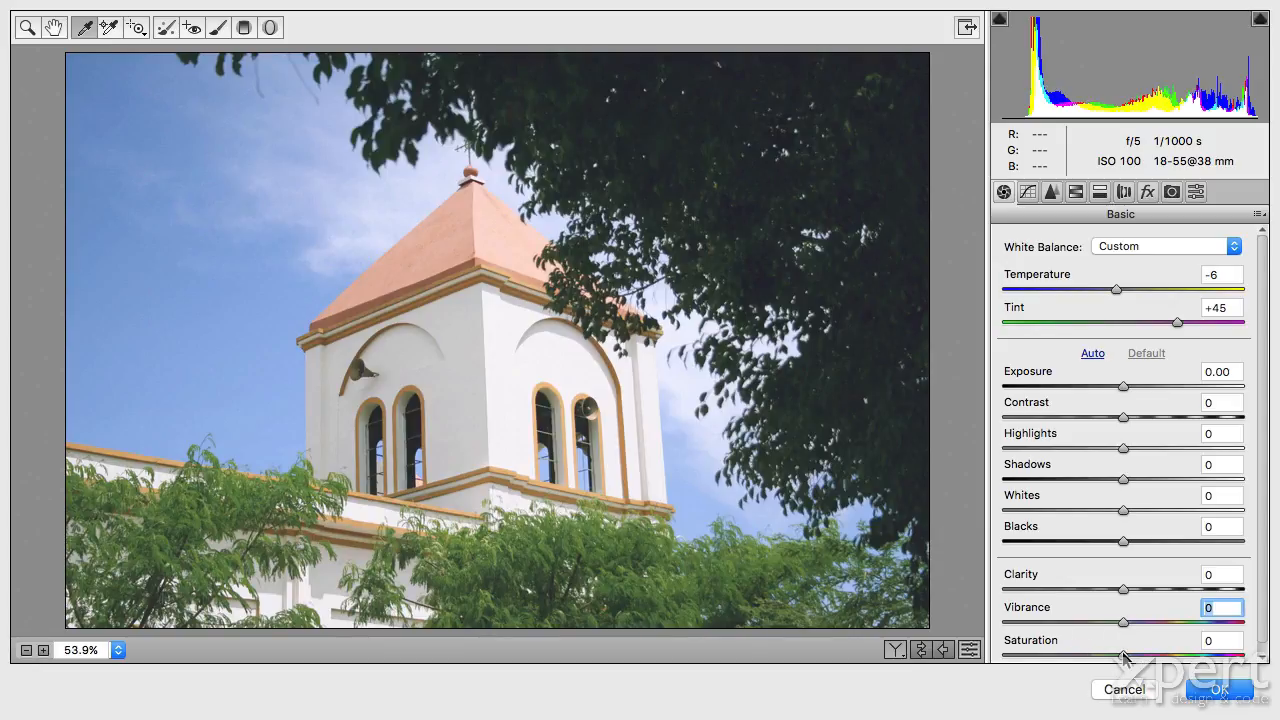
drag(1124, 657, 1191, 660)
key(super+z)
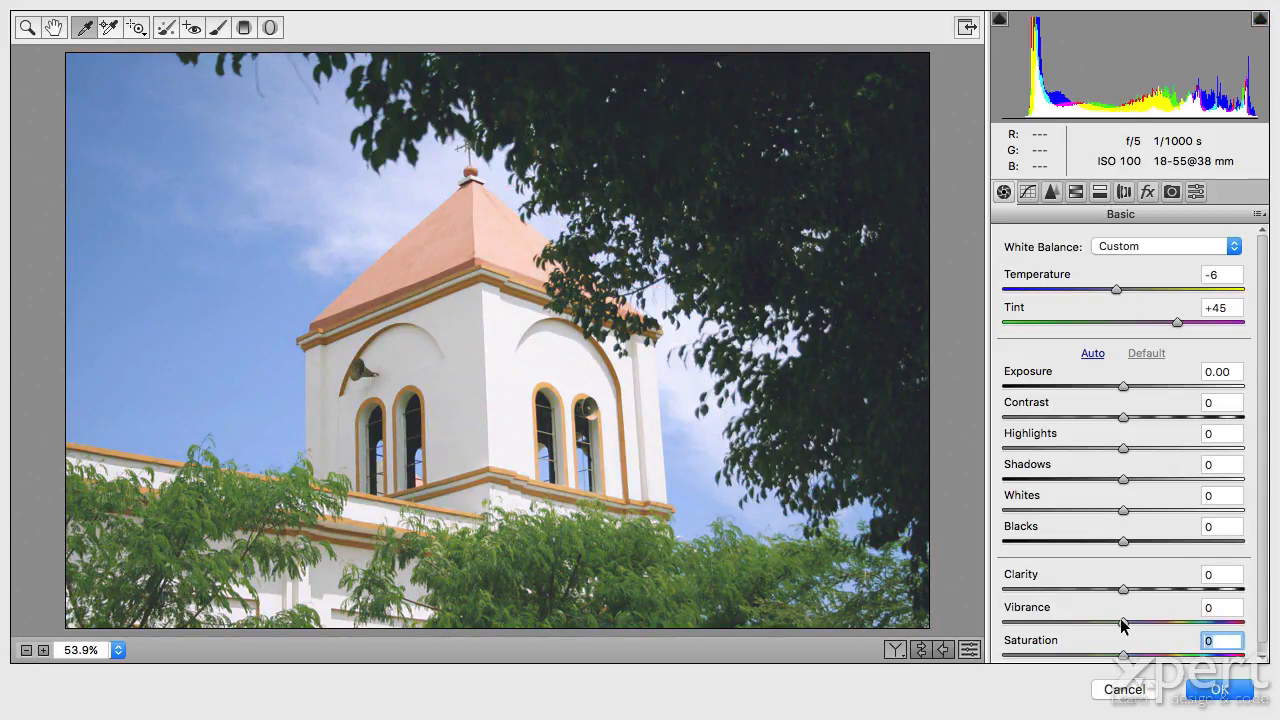
drag(1124, 622, 1191, 622)
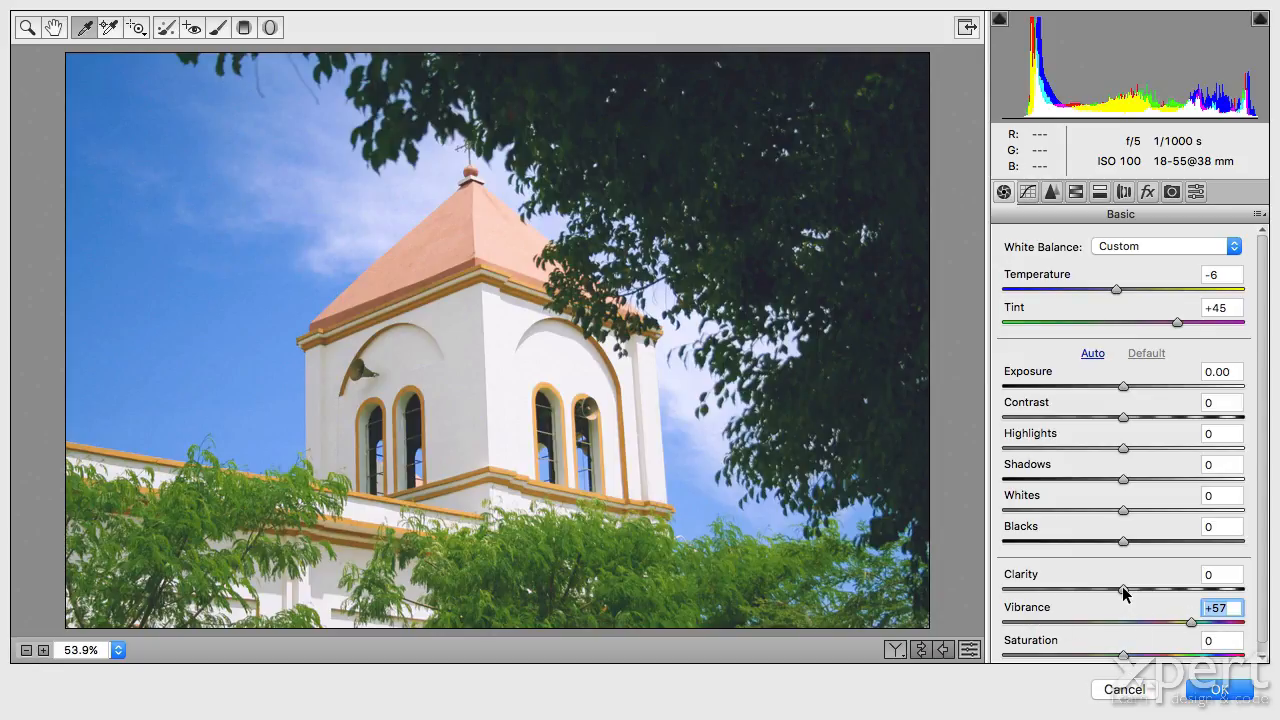
drag(1123, 593, 1156, 592)
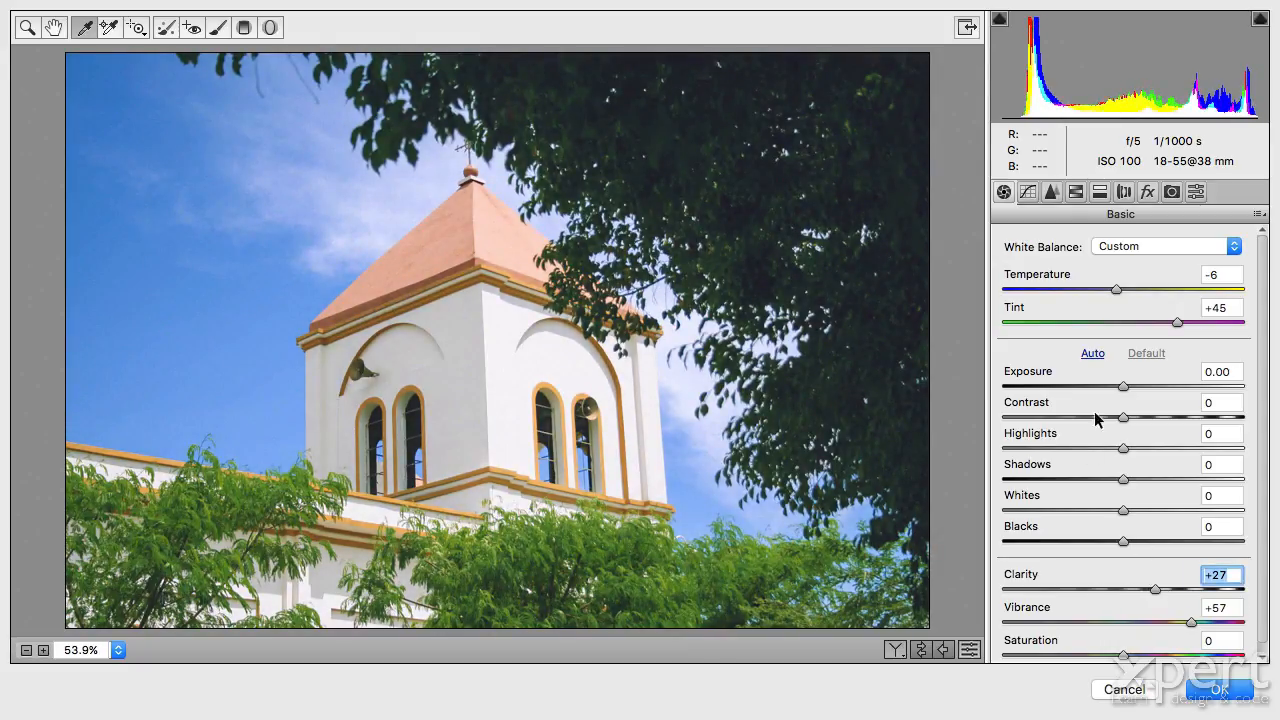
drag(1123, 420, 1142, 420)
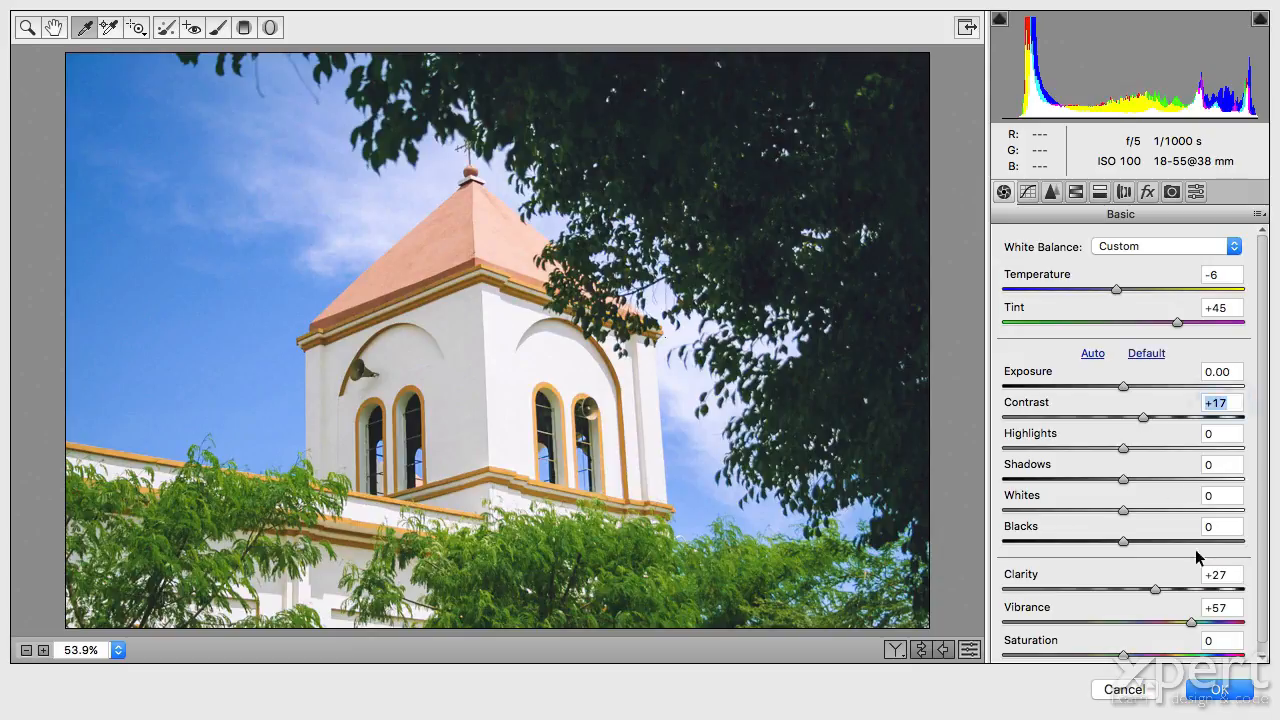
click(1216, 690)
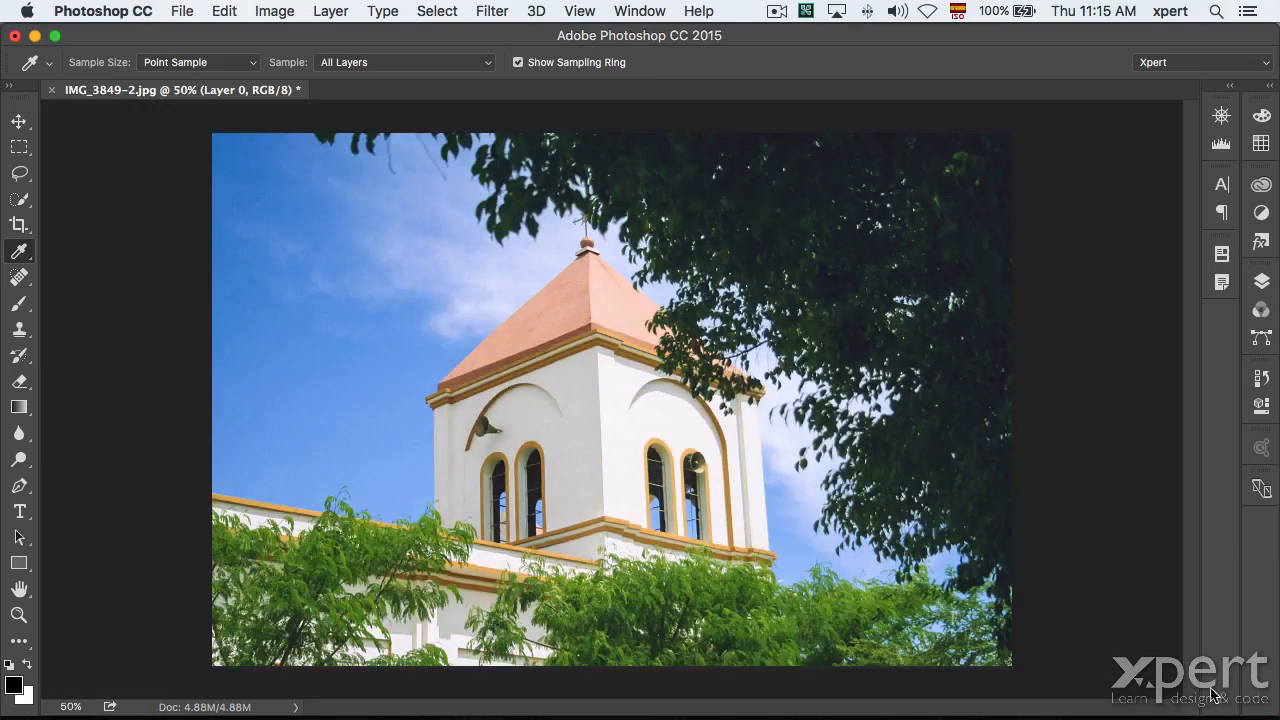
click(1261, 281)
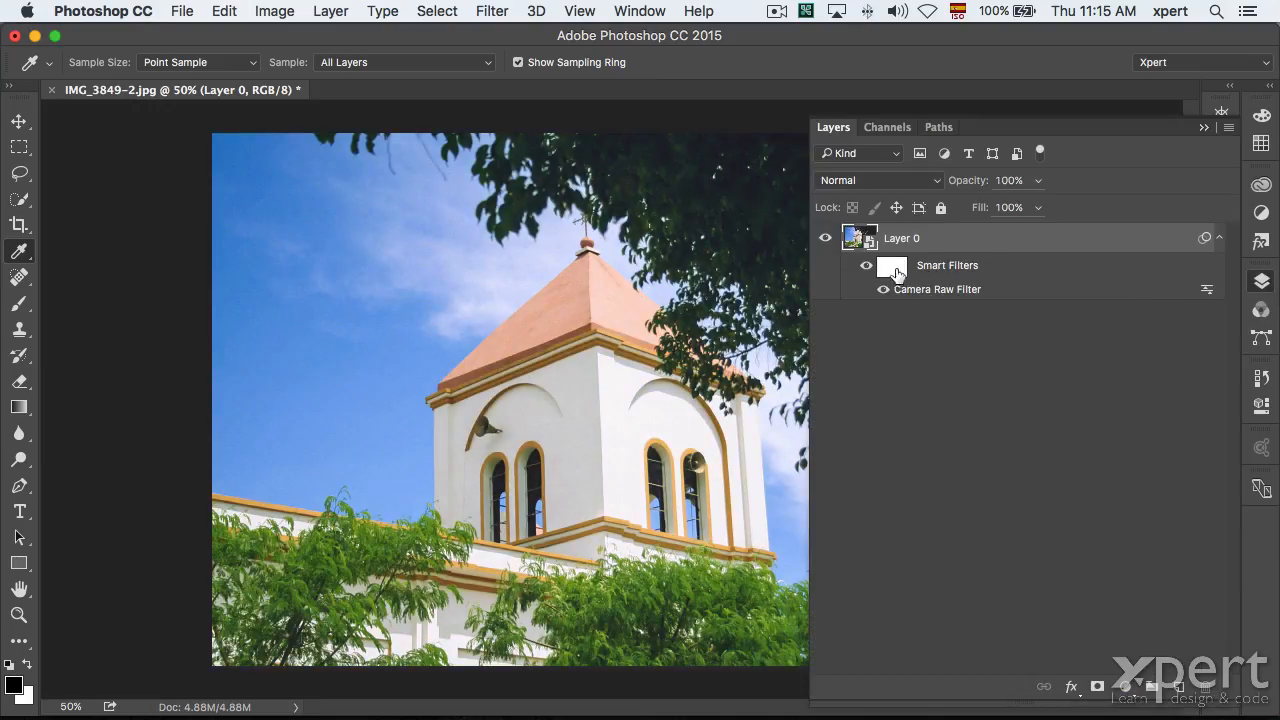
click(866, 266)
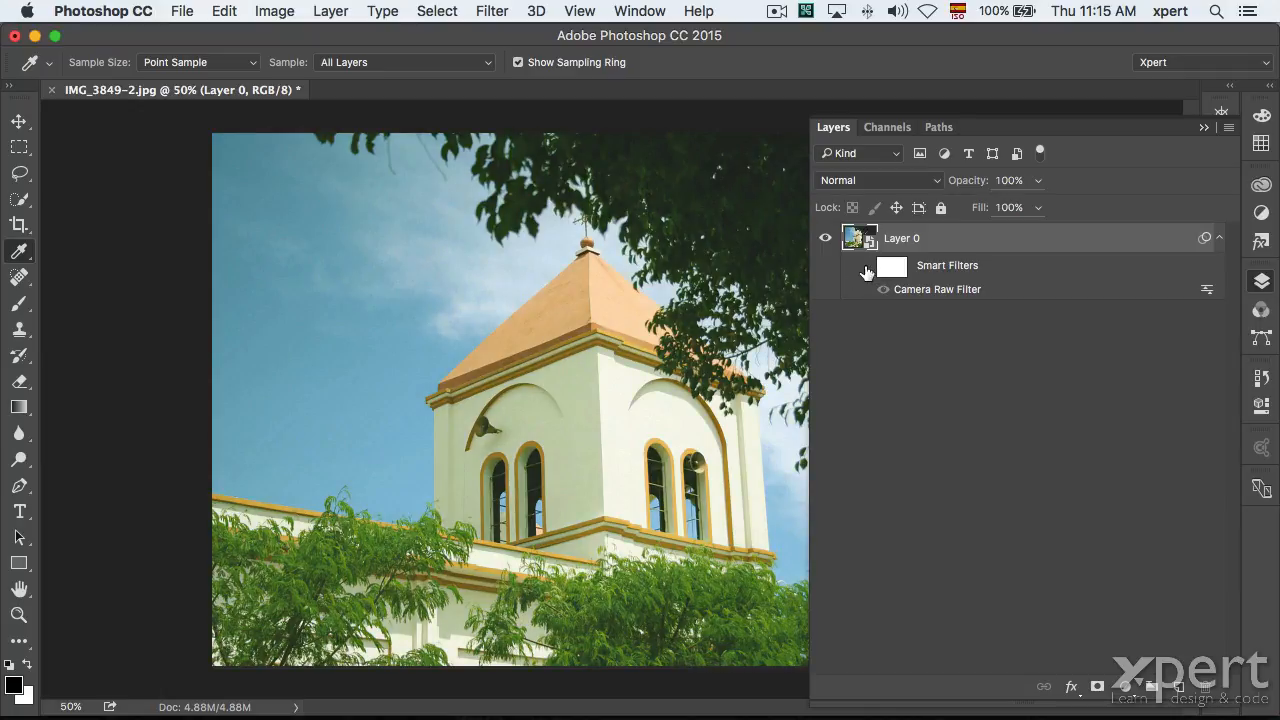
click(866, 266)
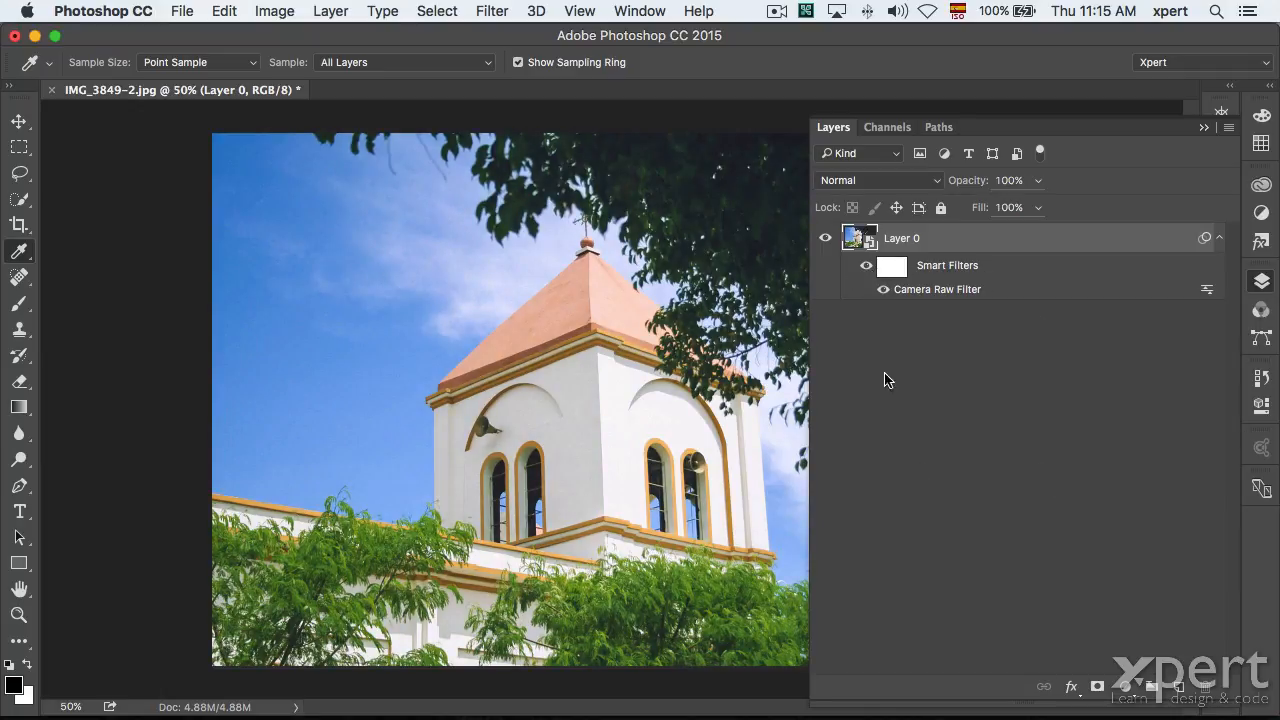
double_click(940, 291)
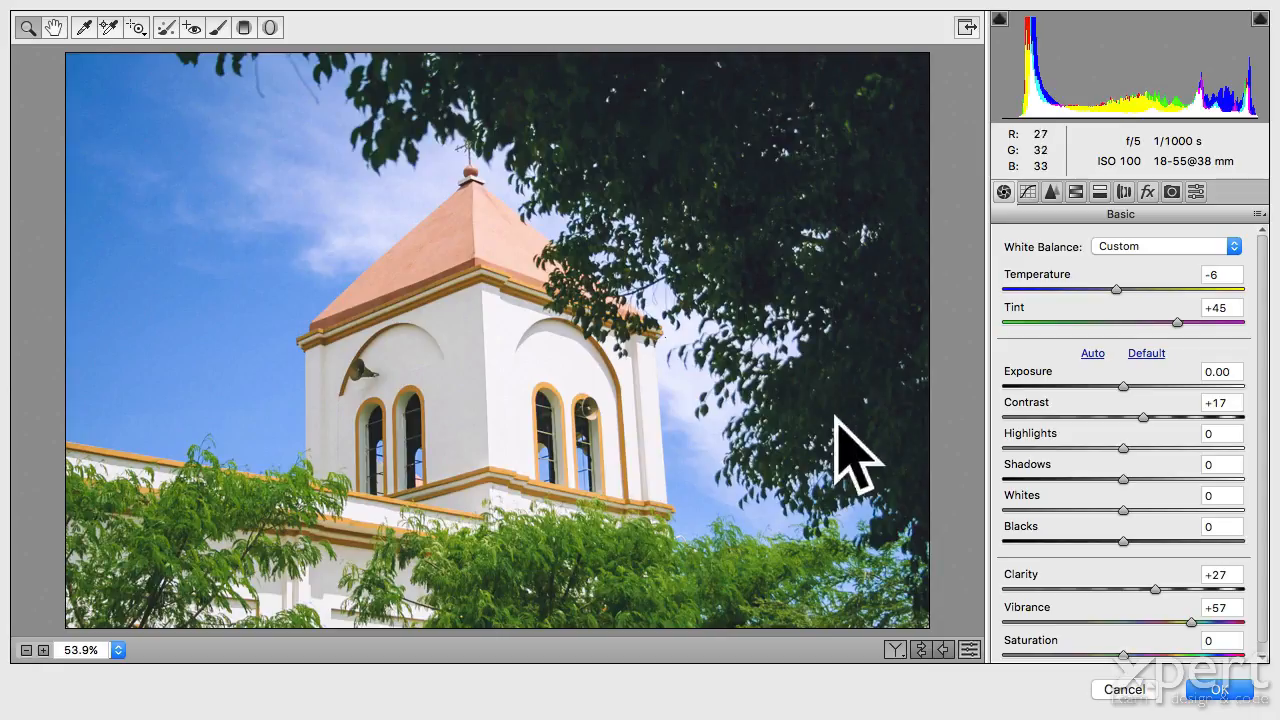
drag(1123, 656, 968, 651)
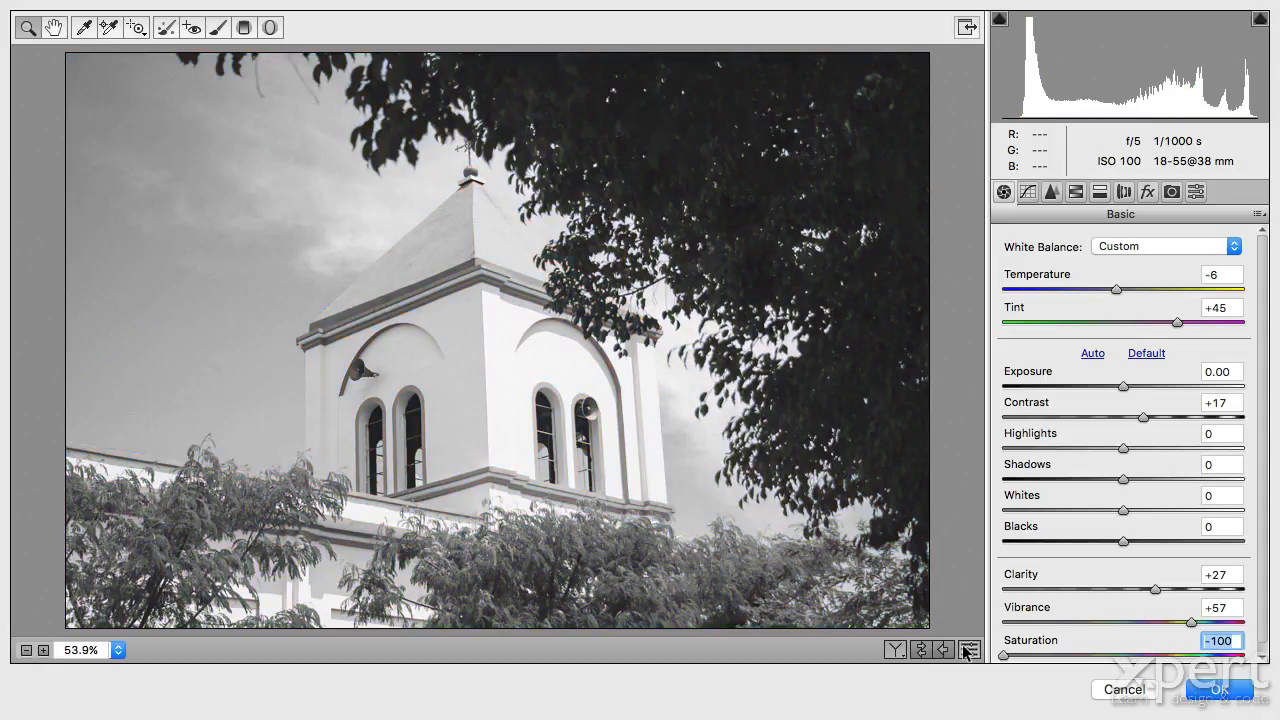
click(1222, 690)
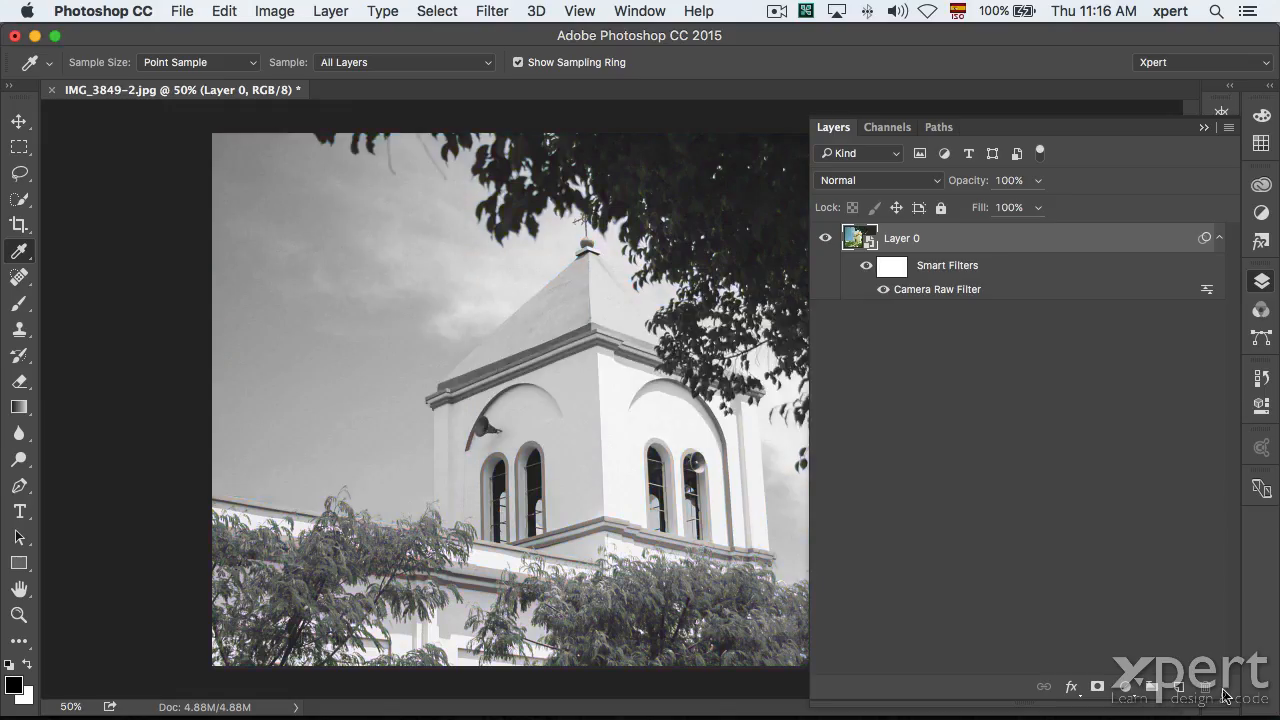
double_click(960, 293)
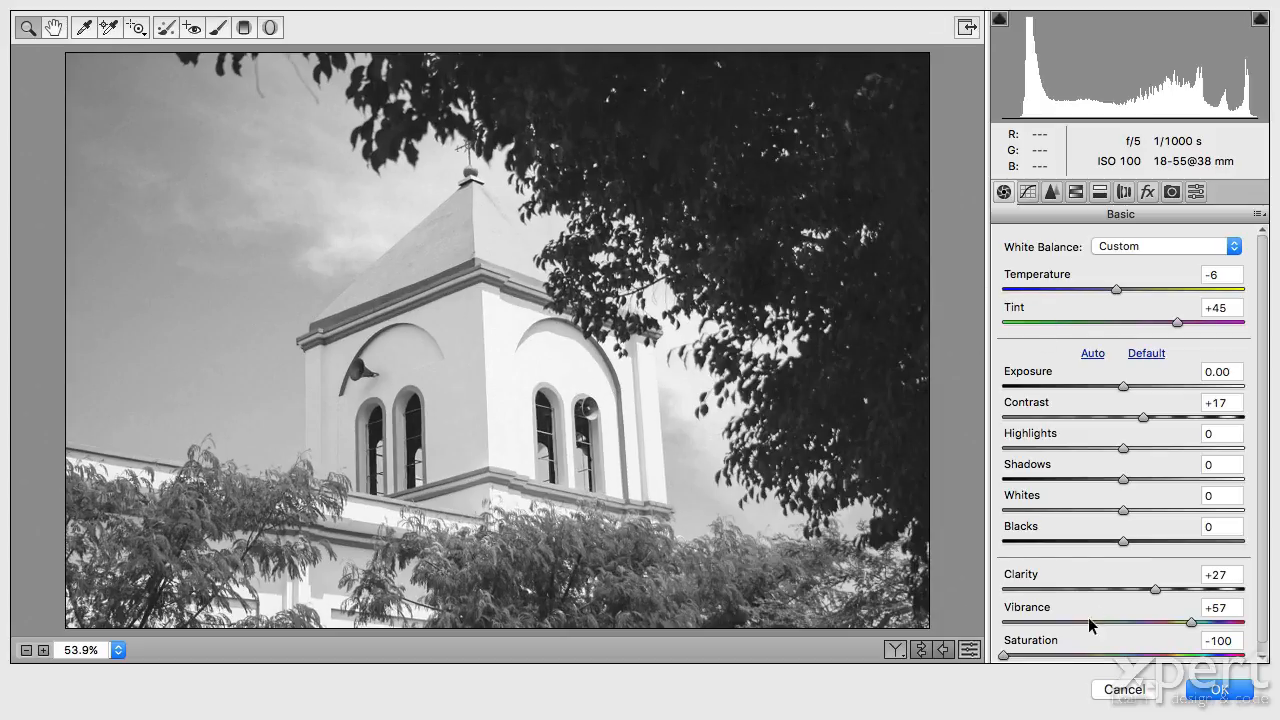
click(1214, 640)
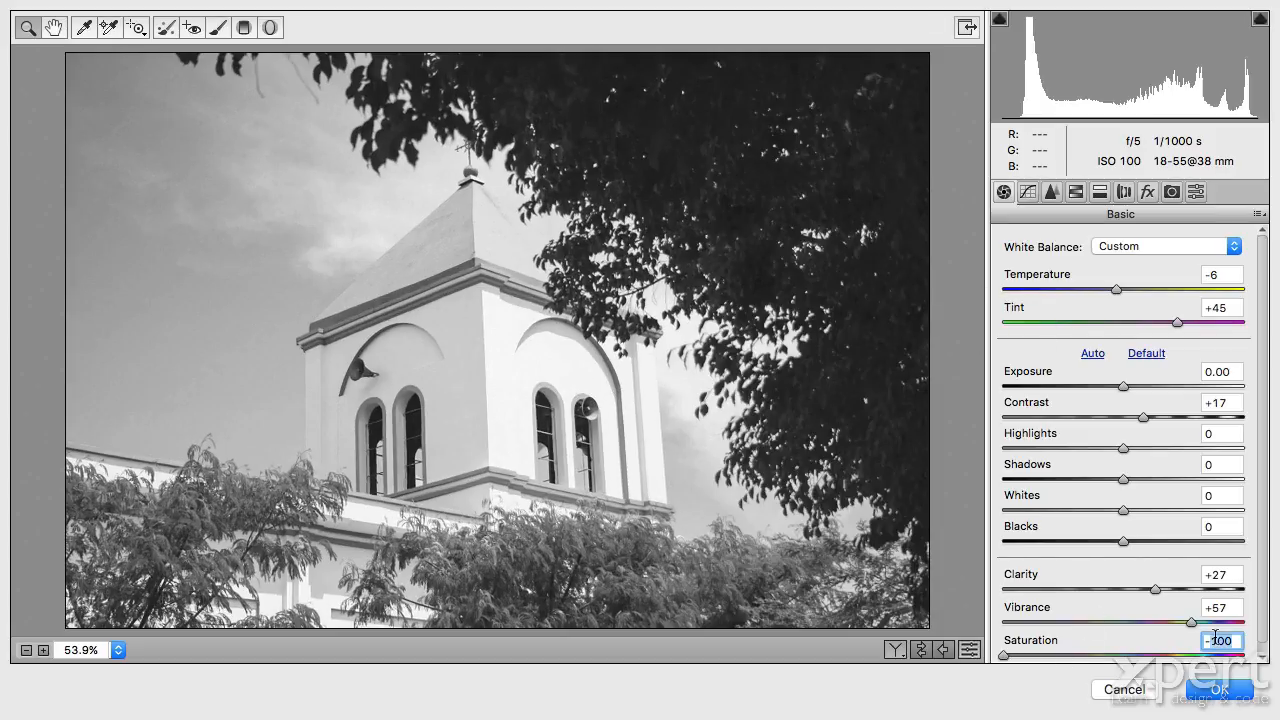
text(0)
click(1226, 690)
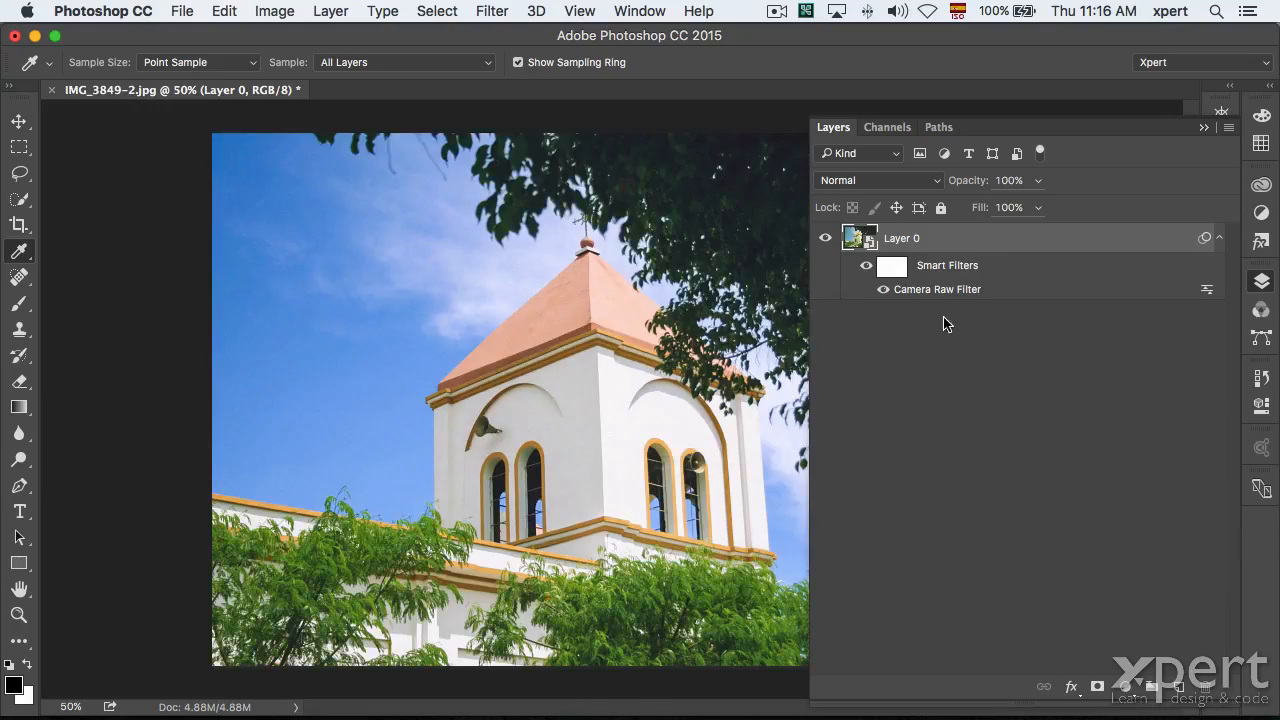
click(1261, 284)
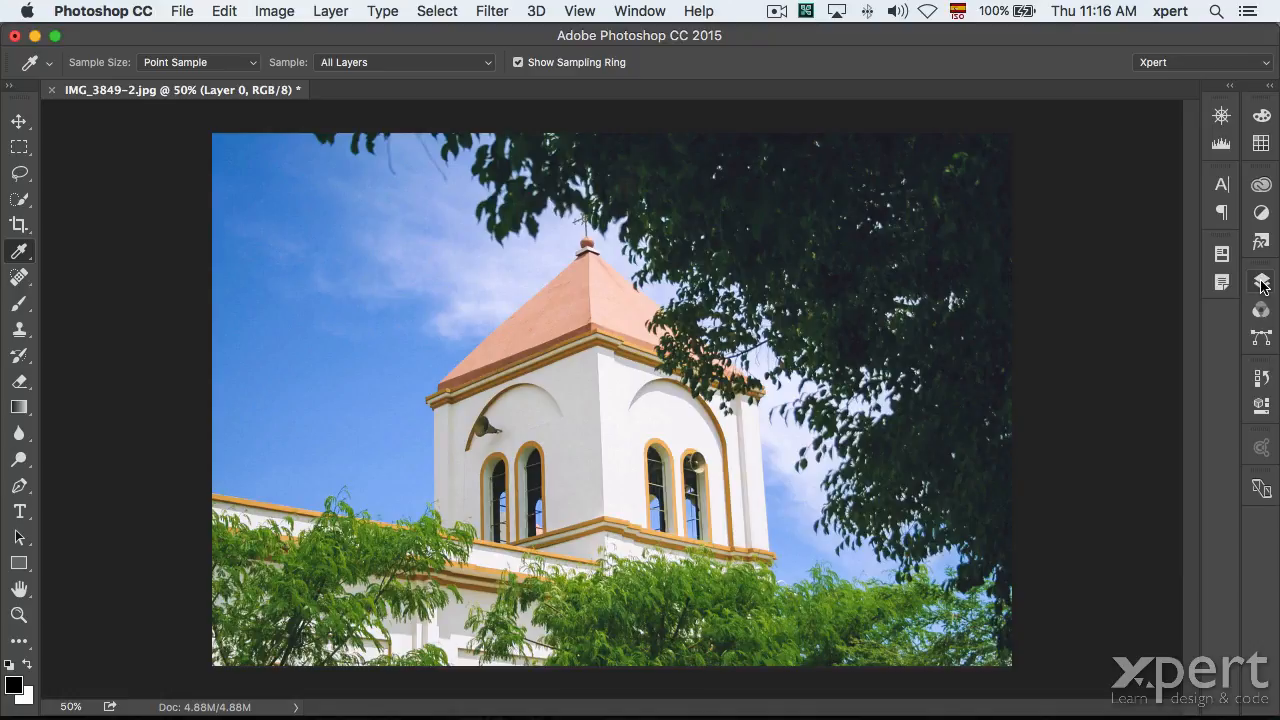